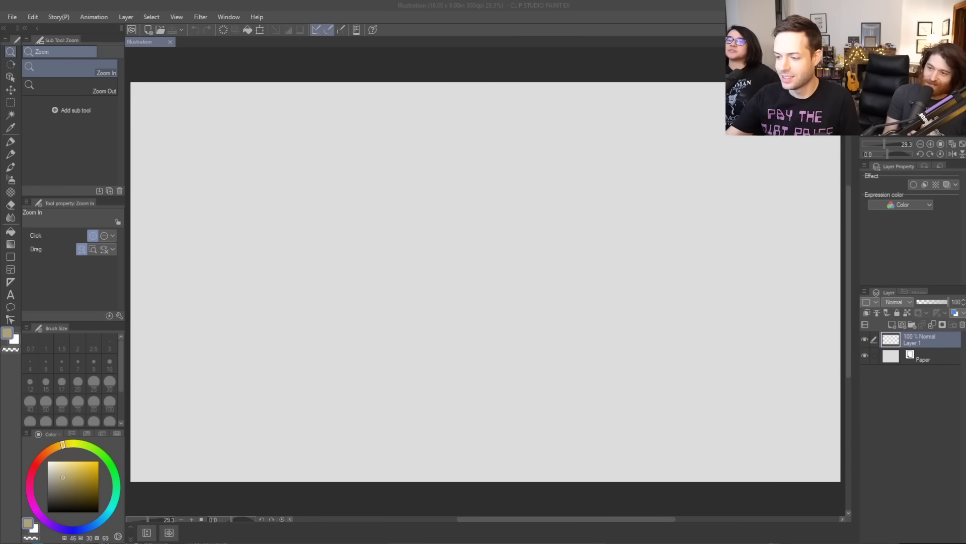
Choose the Milli pen marker and set the drawing colour to black
left_click(551, 19)
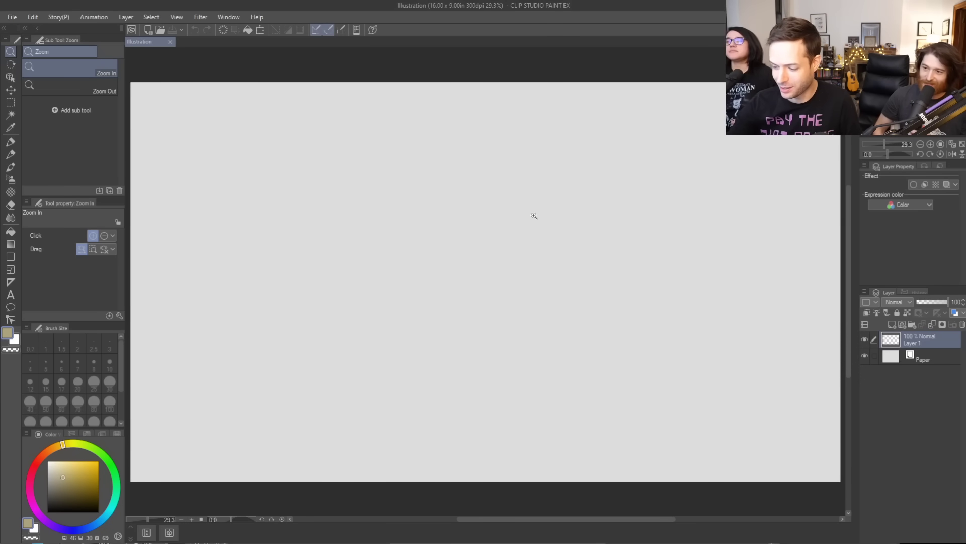
key("p")
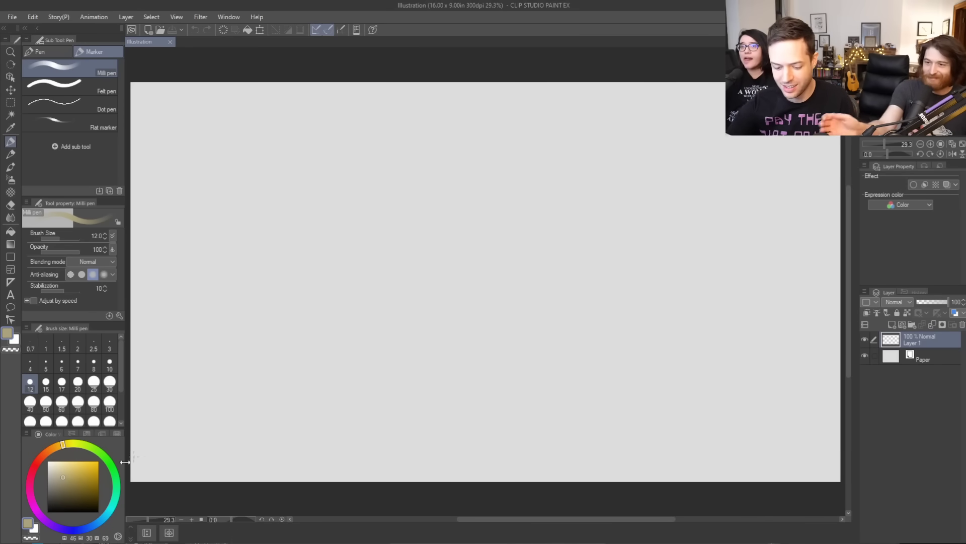
left_click(47, 512)
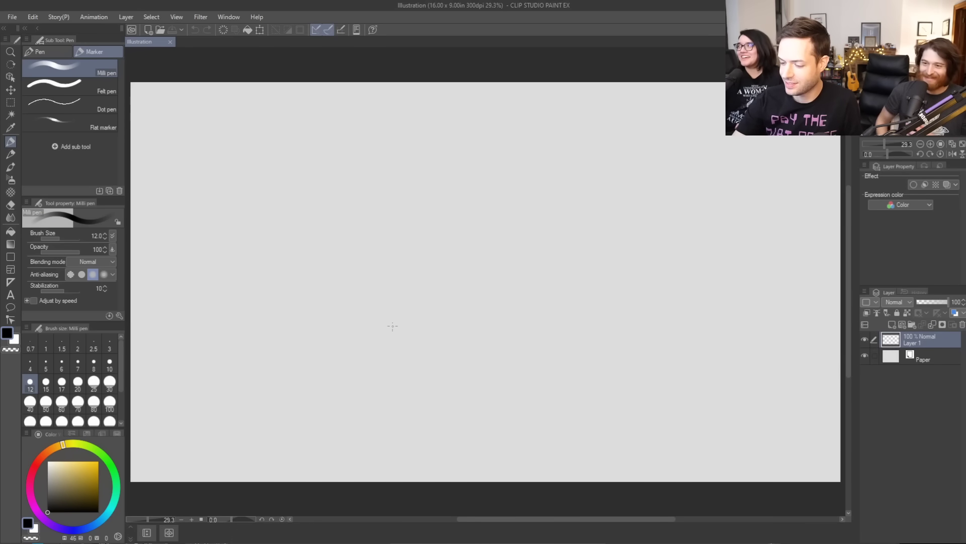
left_click_drag(359, 422, 315, 198)
key("ctrl+z")
mouse_move(373, 416)
left_mouse_down()
mouse_move(319, 196)
mouse_move(420, 154)
mouse_move(624, 192)
left_mouse_up()
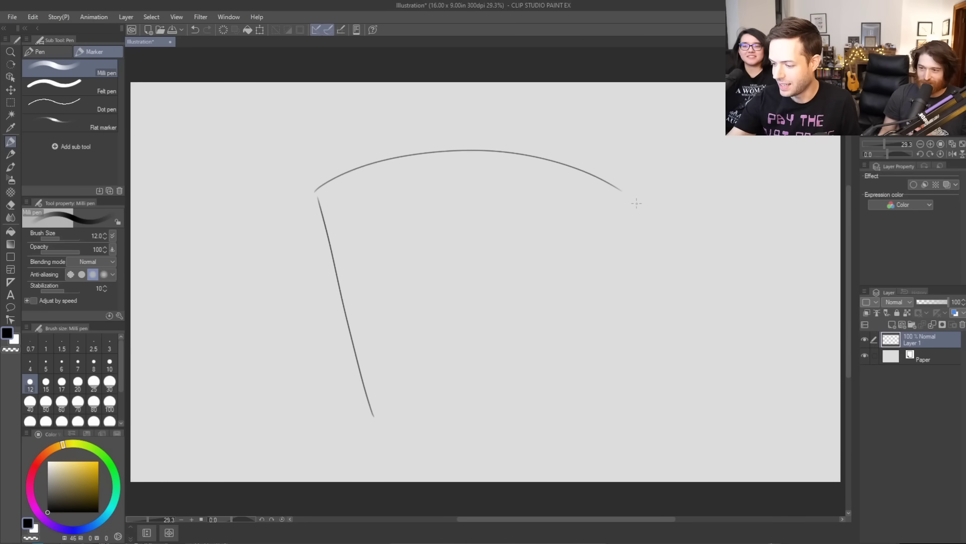
key("ctrl+z")
key("ctrl+z")
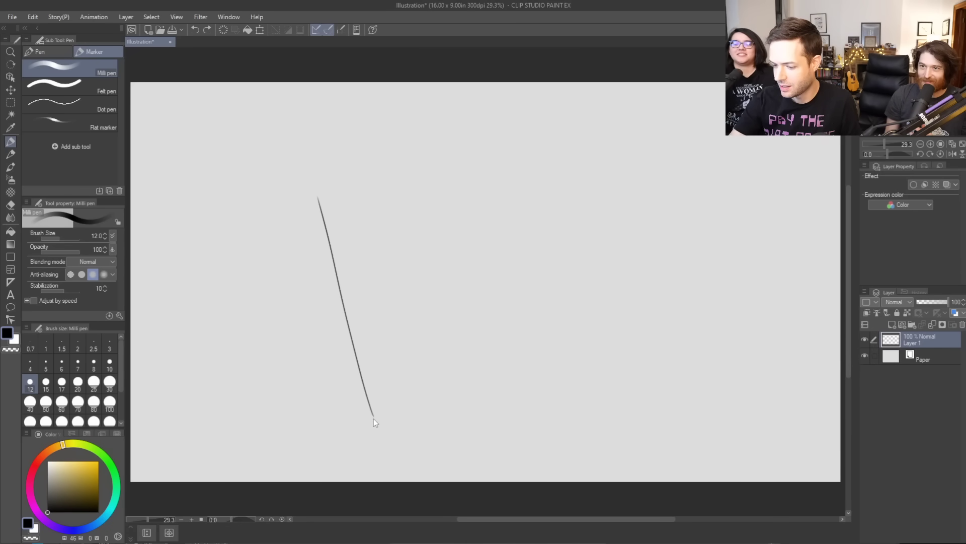
Sketch a tapered head outline with the CIRO drawing brush, wide with an arched top and narrowing to a rounded bottom
key("b")
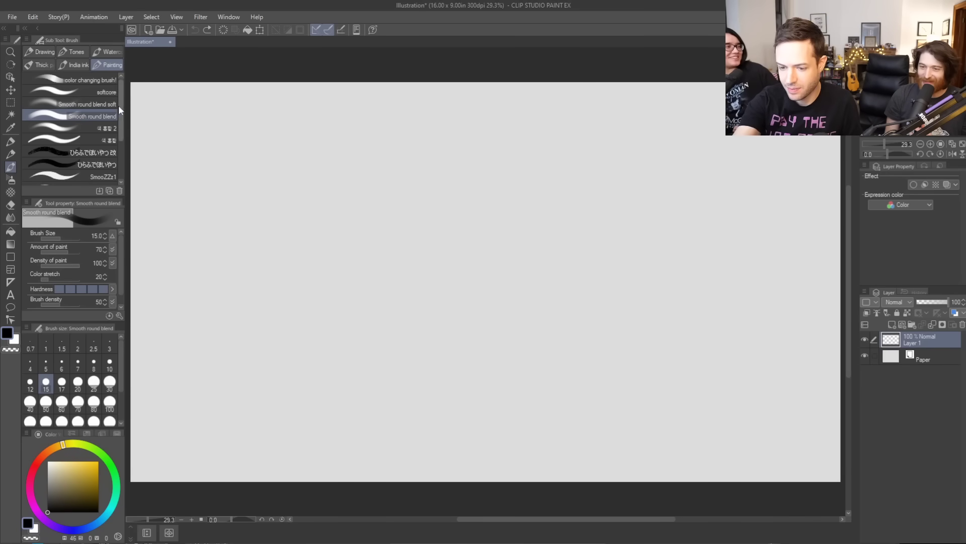
left_click(44, 52)
left_click_drag(120, 118, 120, 84)
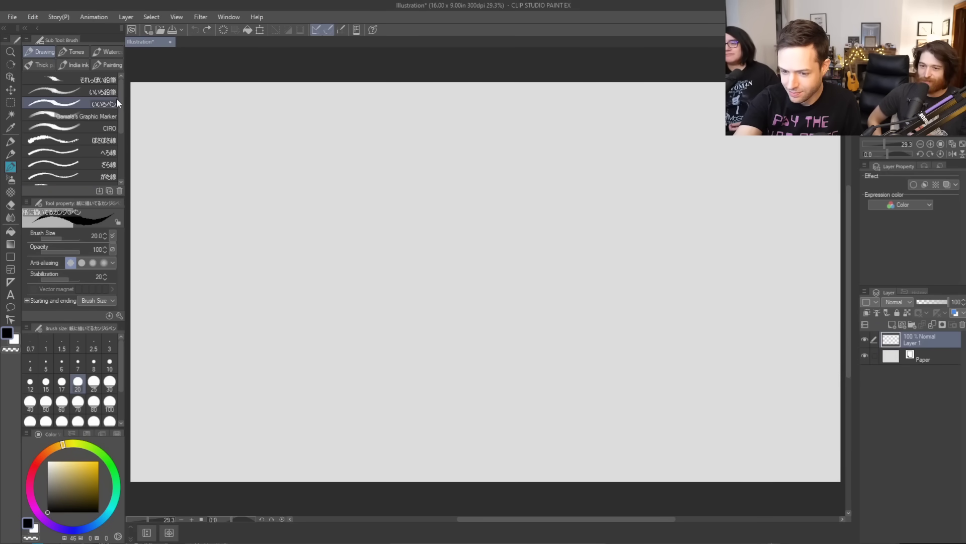
left_click(110, 127)
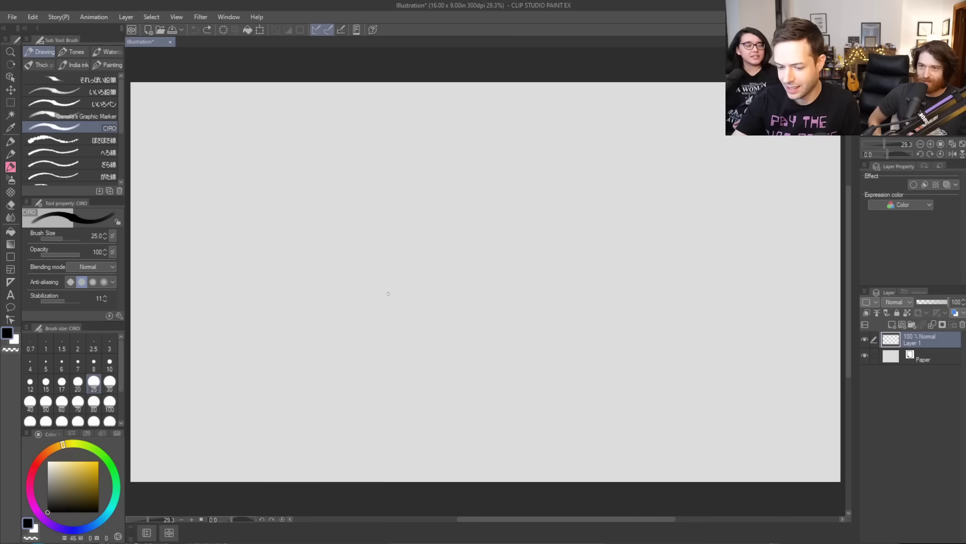
left_click_drag(369, 369, 319, 194)
key("ctrl+z")
left_click_drag(364, 358, 325, 193)
key("ctrl+z")
mouse_move(371, 367)
left_mouse_down()
mouse_move(332, 191)
mouse_move(388, 164)
mouse_move(553, 178)
left_mouse_up()
left_click_drag(373, 366, 527, 360)
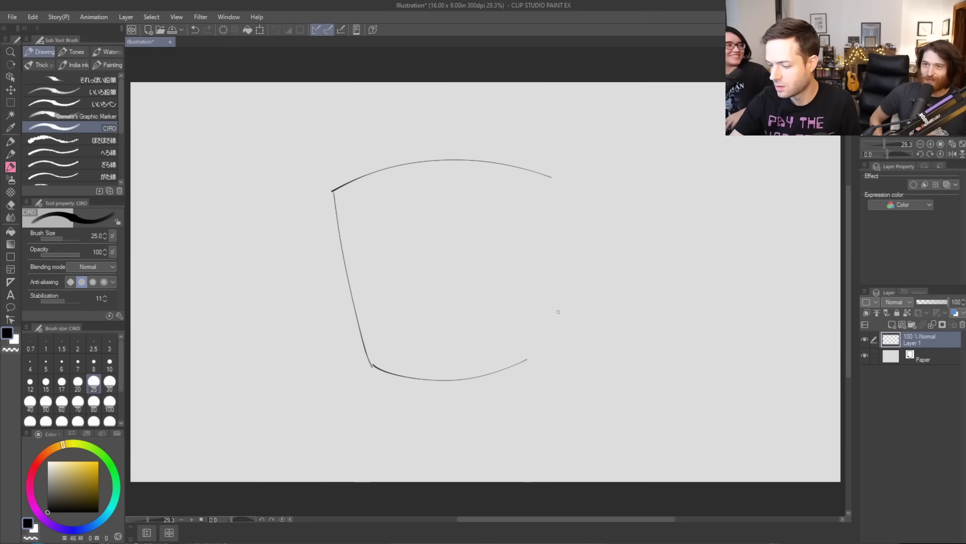
left_click_drag(553, 178, 524, 355)
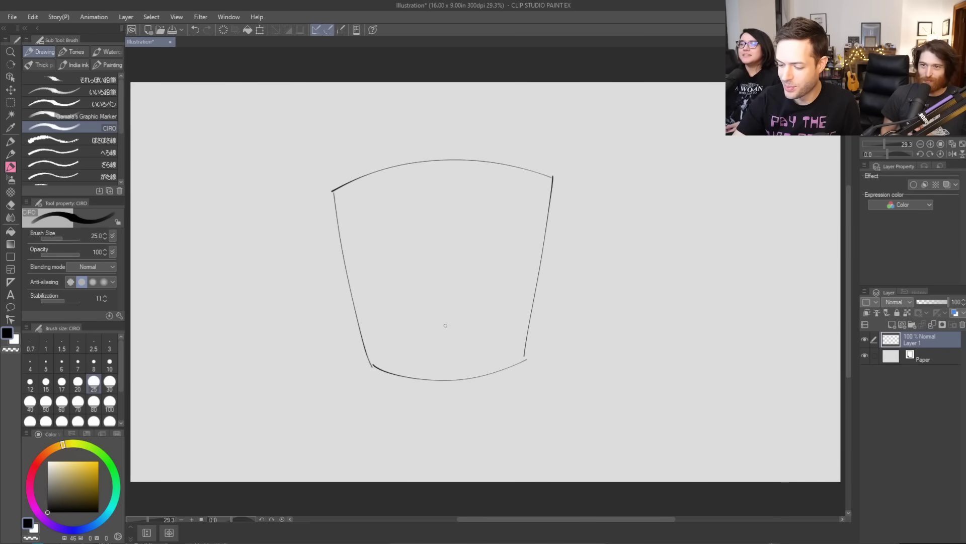
Draw a rounded nose and two-lobed muzzle, and erase the overlapping chin line with the Hard eraser at size 60
mouse_move(452, 331)
left_mouse_down()
mouse_move(432, 328)
mouse_move(448, 301)
mouse_move(460, 329)
mouse_move(391, 383)
mouse_move(382, 365)
mouse_move(455, 338)
mouse_move(515, 360)
left_mouse_up()
key("e")
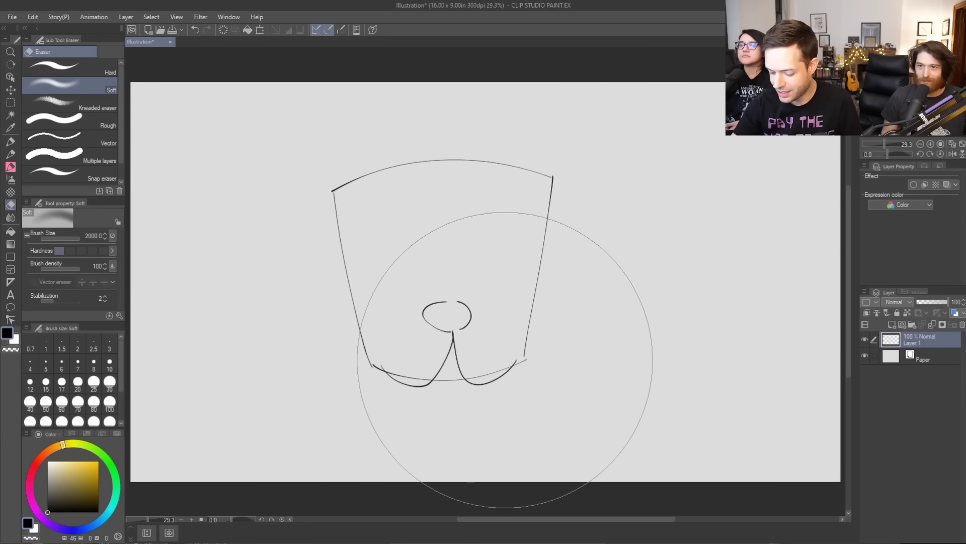
left_click(101, 69)
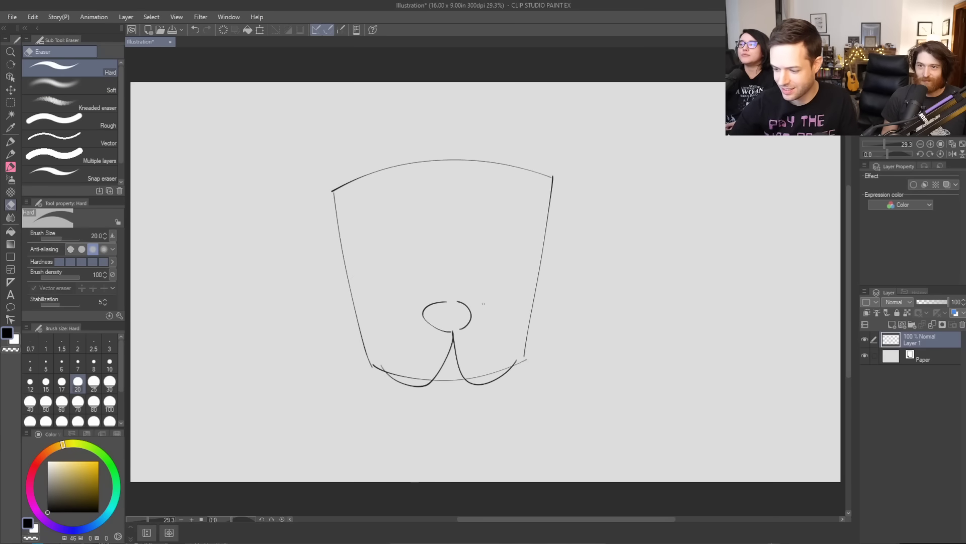
left_click(61, 403)
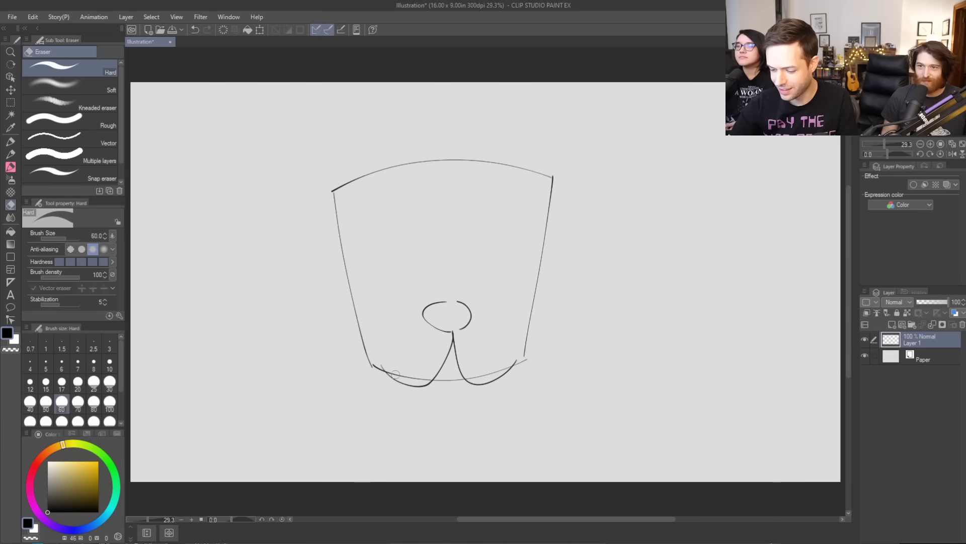
mouse_move(388, 369)
left_mouse_down()
mouse_move(429, 379)
mouse_move(508, 365)
left_mouse_up()
Draw two small slanted black eyes beside the nose and a rounded ear on each side of the head
key("b")
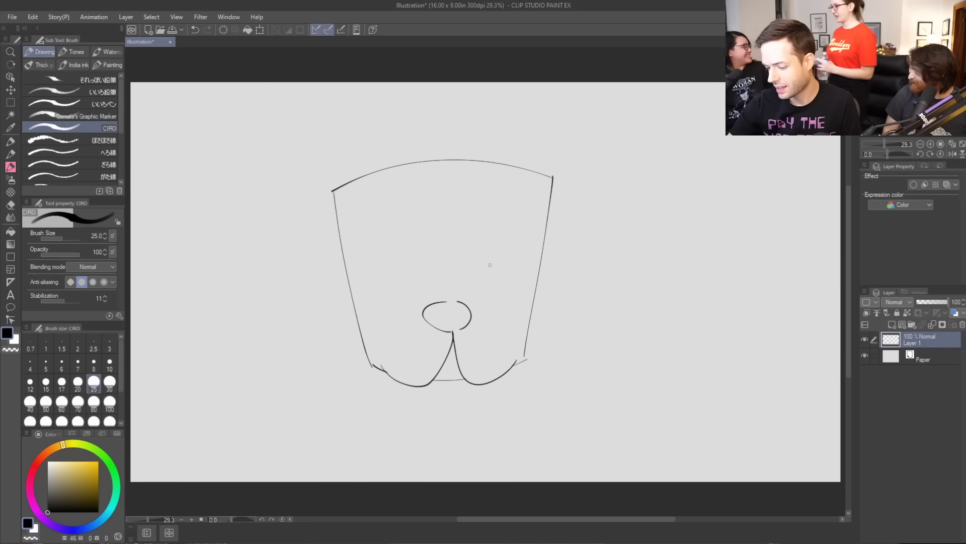
left_click_drag(386, 296, 397, 290)
key("ctrl+z")
left_click_drag(499, 288, 507, 294)
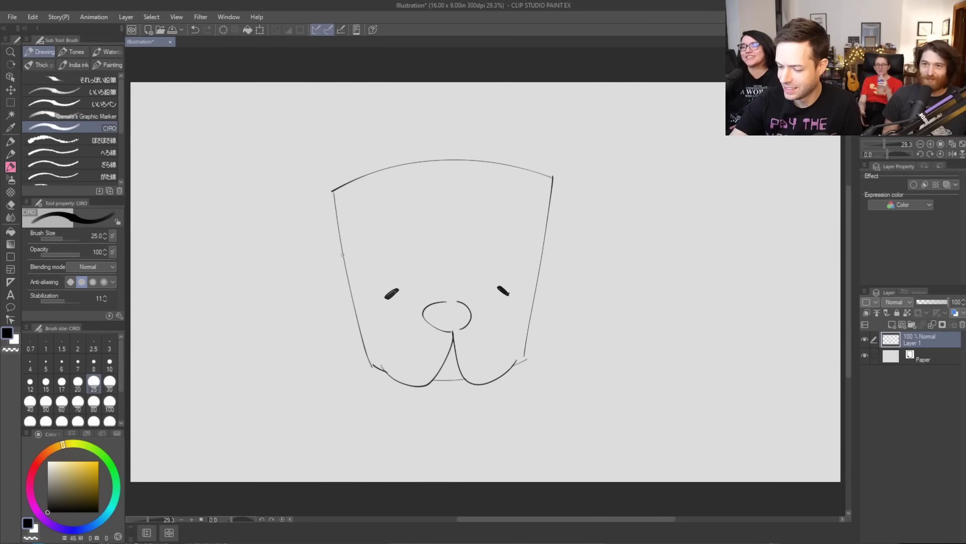
mouse_move(342, 249)
left_mouse_down()
mouse_move(311, 270)
mouse_move(343, 275)
left_mouse_up()
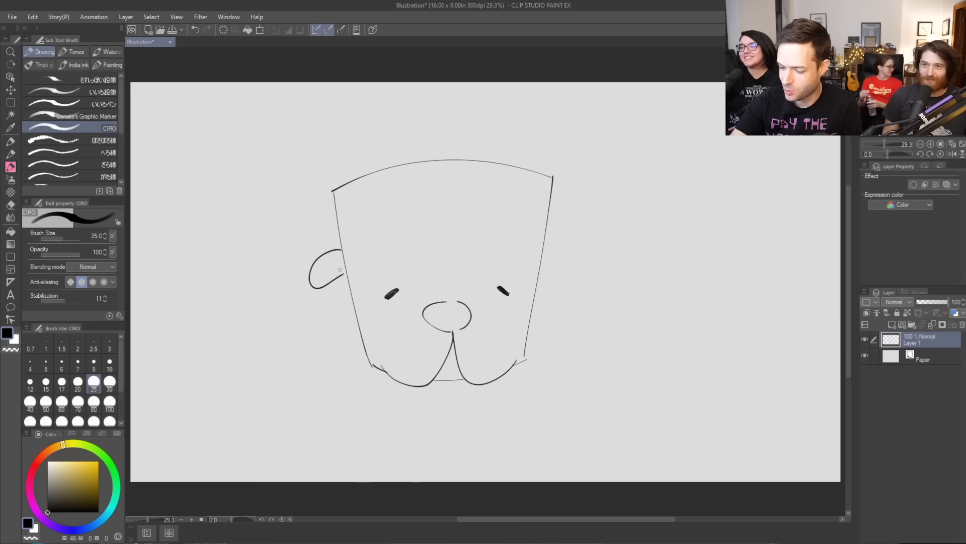
mouse_move(543, 244)
left_mouse_down()
mouse_move(584, 254)
mouse_move(542, 260)
left_mouse_up()
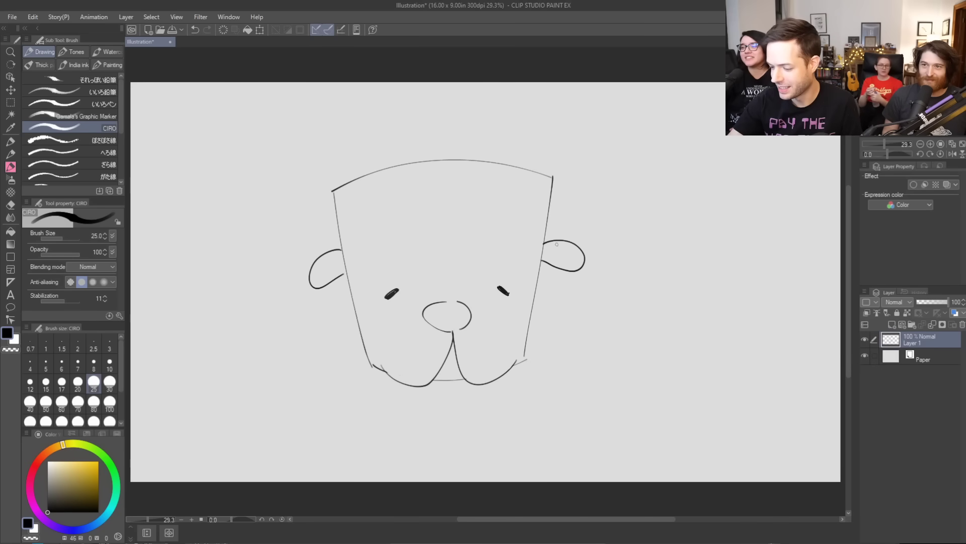
Draw flared cheek fur from the ears down to jagged tufts, with a curved collar and bow tie below the muzzle
left_click_drag(347, 279, 303, 379)
mouse_move(544, 262)
left_mouse_down()
mouse_move(552, 303)
mouse_move(609, 394)
left_mouse_up()
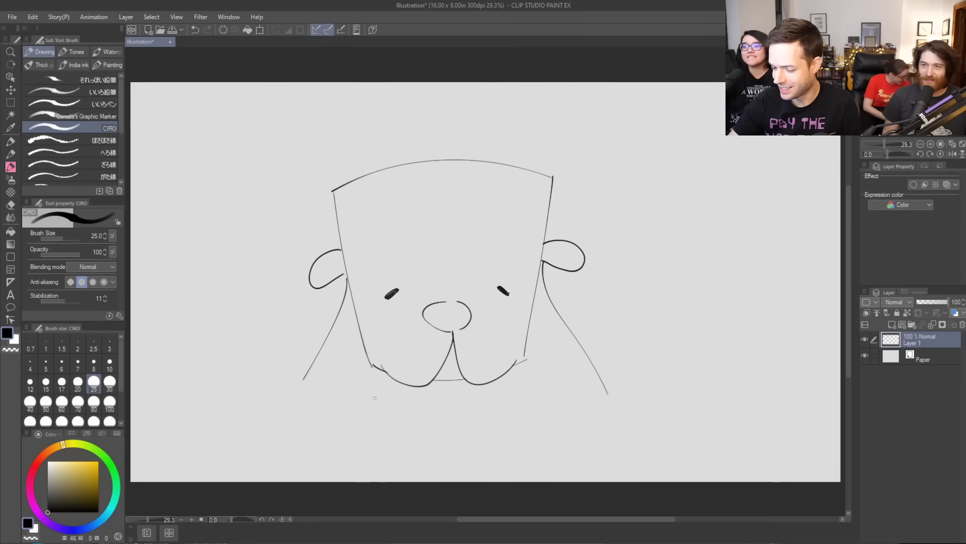
mouse_move(302, 375)
left_mouse_down()
mouse_move(283, 400)
mouse_move(349, 409)
mouse_move(334, 418)
mouse_move(436, 446)
mouse_move(422, 445)
mouse_move(436, 462)
mouse_move(483, 463)
mouse_move(483, 443)
mouse_move(543, 428)
mouse_move(486, 458)
left_mouse_up()
mouse_move(608, 393)
left_mouse_down()
mouse_move(583, 397)
mouse_move(594, 410)
mouse_move(586, 410)
left_mouse_up()
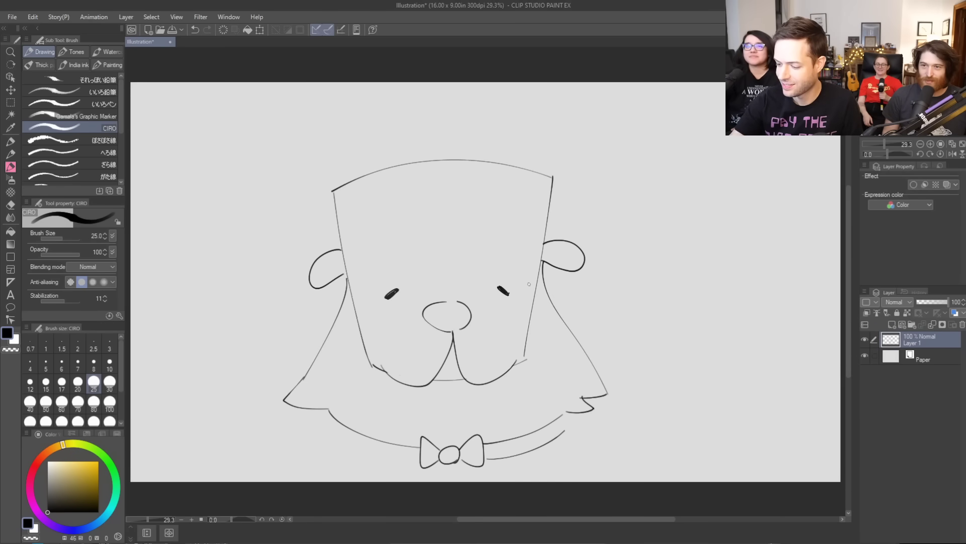
Erase the old head sides below both ears and the stray lines around the muzzle
key("e")
left_click_drag(524, 362, 541, 261)
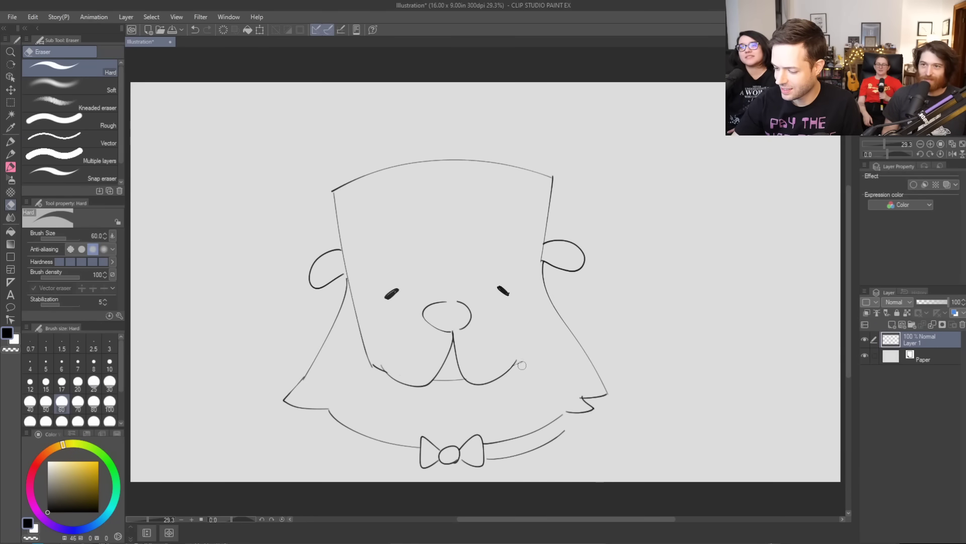
left_click_drag(377, 374, 352, 280)
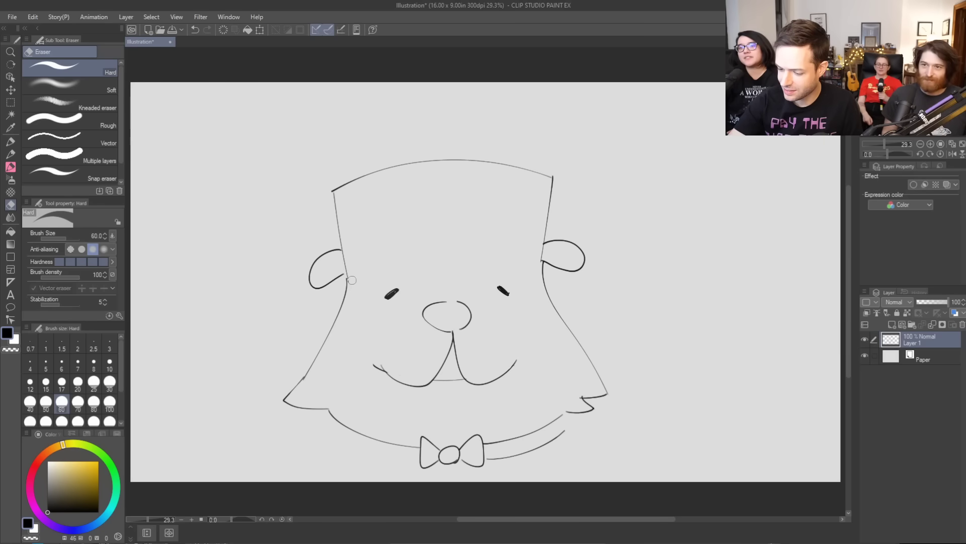
mouse_move(376, 368)
left_mouse_down()
mouse_move(441, 384)
mouse_move(460, 383)
left_mouse_up()
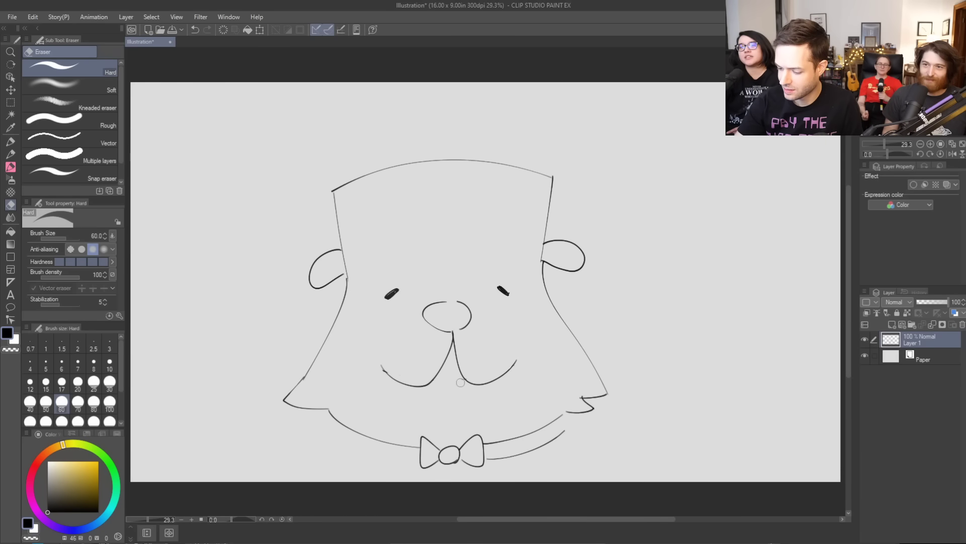
Draw a downward-bowed curve across the head below its arched top edge with the CIRO brush
key("b")
left_click_drag(541, 182, 333, 202)
key("ctrl+z")
mouse_move(544, 179)
left_mouse_down()
mouse_move(493, 195)
mouse_move(348, 195)
left_mouse_up()
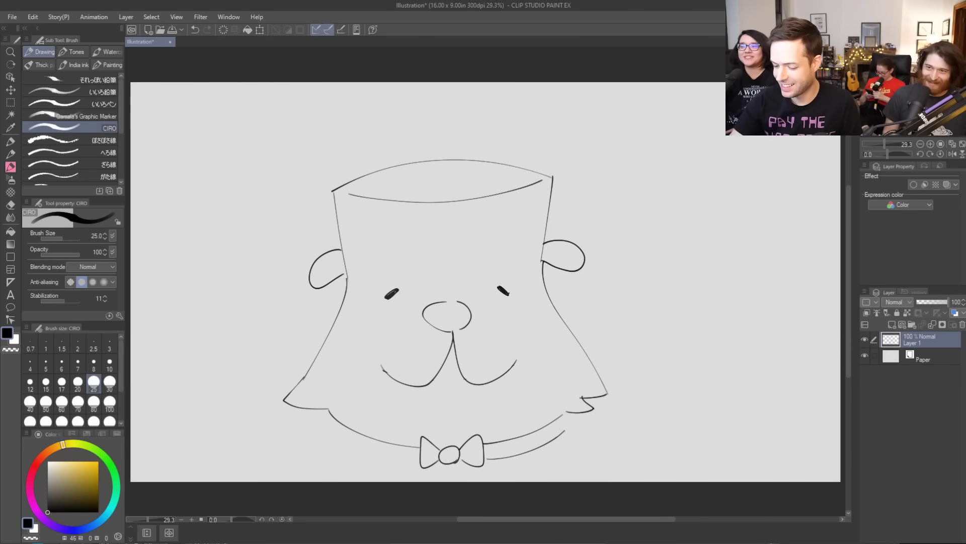
Complete the collar's lower edge and ends, and draw a sloping shoulder line down to the canvas edge on each side
mouse_move(326, 417)
left_mouse_down()
mouse_move(355, 450)
mouse_move(413, 459)
left_mouse_up()
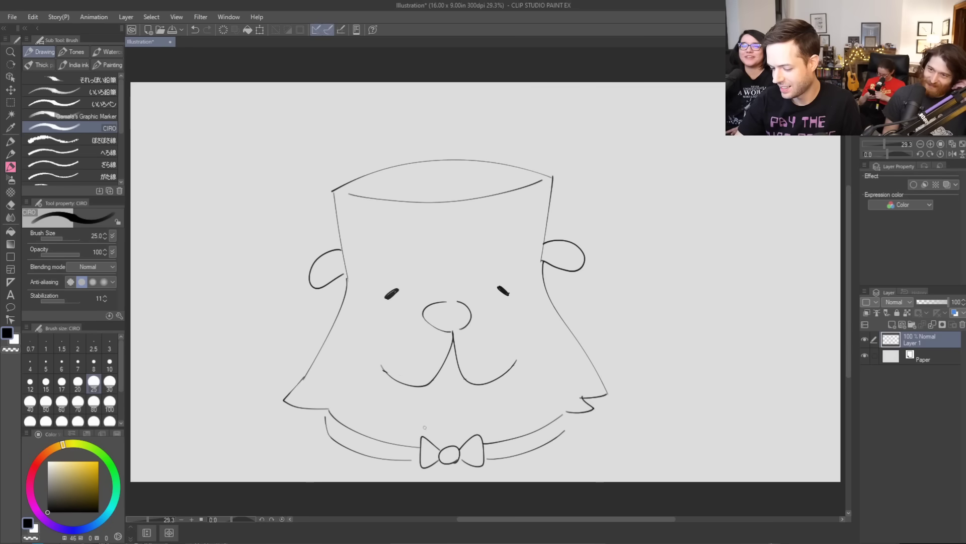
left_click_drag(328, 433, 270, 459)
key("ctrl+z")
left_click_drag(328, 433, 284, 481)
left_click_drag(565, 432, 607, 481)
left_click_drag(563, 413, 565, 437)
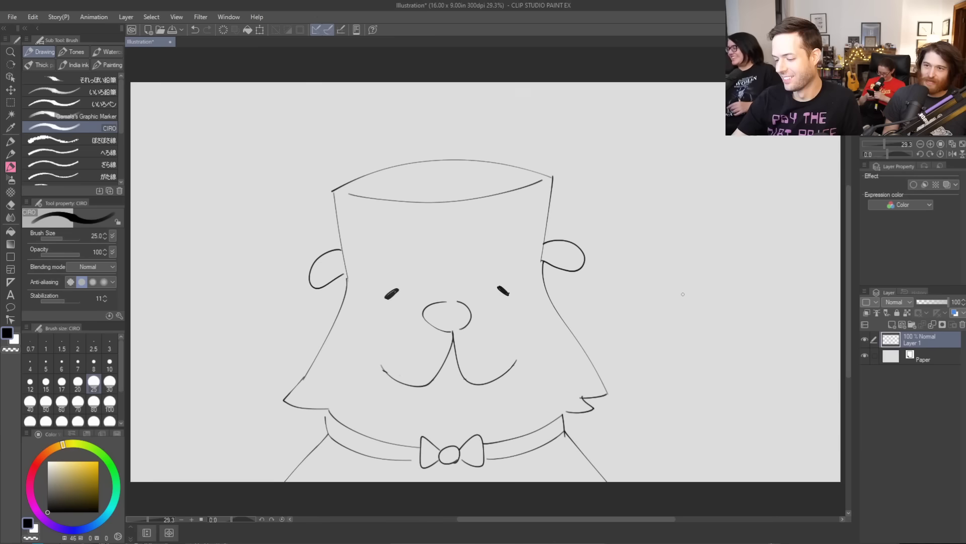
Extend both ears with curved strokes onto the head, and erase the head lines crossing them
left_click_drag(533, 258, 549, 241)
key("ctrl+z")
left_click_drag(344, 249, 365, 274)
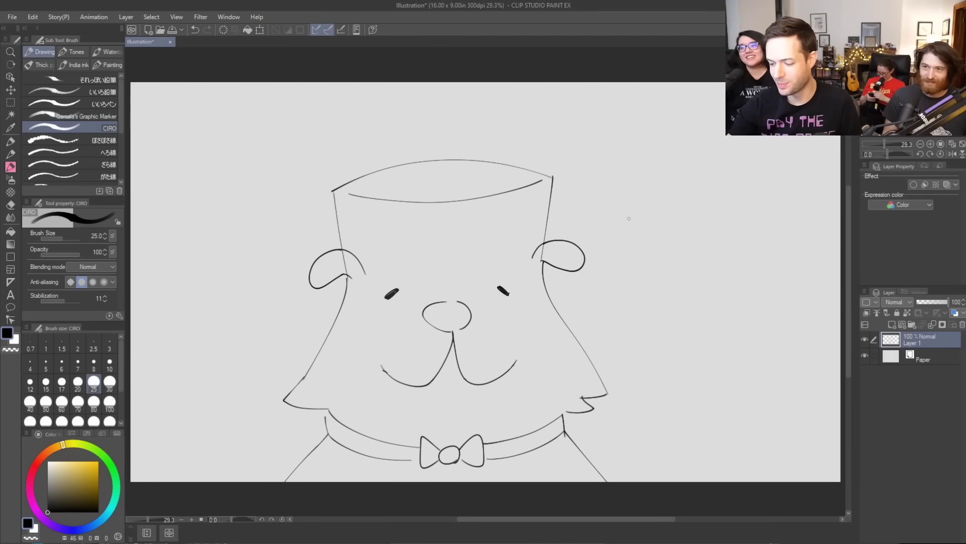
key("e")
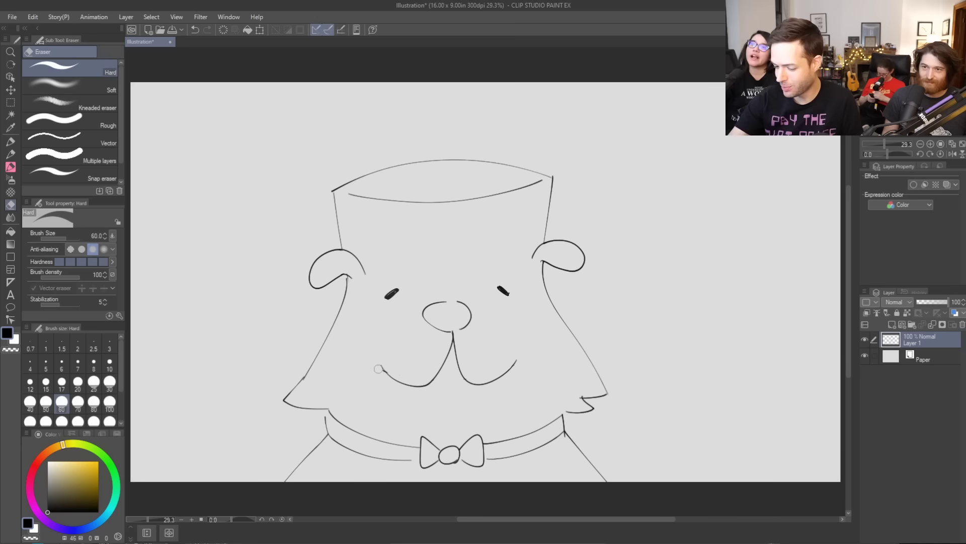
left_click_drag(385, 377, 383, 373)
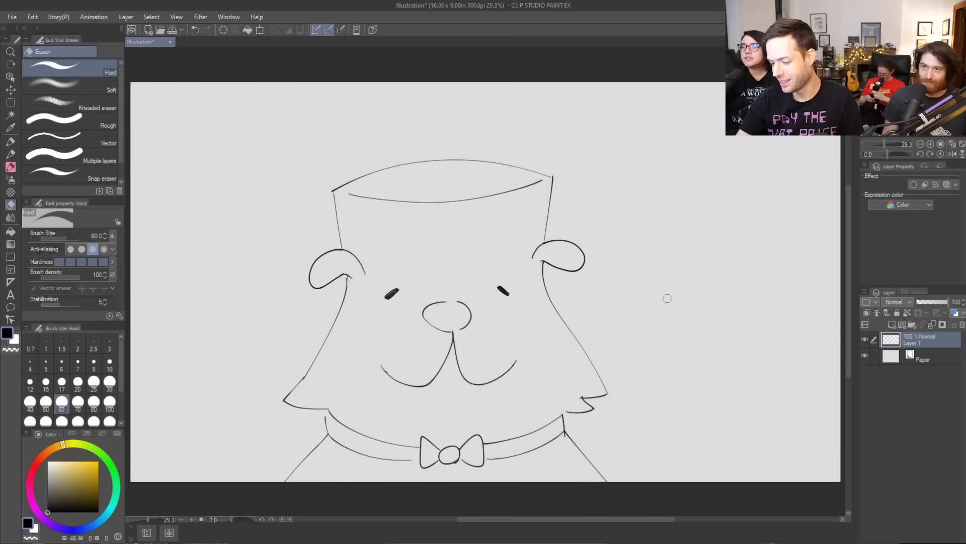
Add two nostrils to the nose and hand-letter "BORF" beside the dog's head
key("b")
left_click_drag(437, 324, 464, 327)
mouse_move(601, 303)
left_mouse_down()
mouse_move(604, 323)
mouse_move(617, 309)
mouse_move(608, 326)
left_mouse_up()
left_click_drag(626, 286, 638, 313)
left_click_drag(638, 286, 656, 314)
mouse_move(663, 282)
left_mouse_down()
mouse_move(660, 305)
mouse_move(678, 276)
left_mouse_up()
left_click_drag(661, 293, 671, 291)
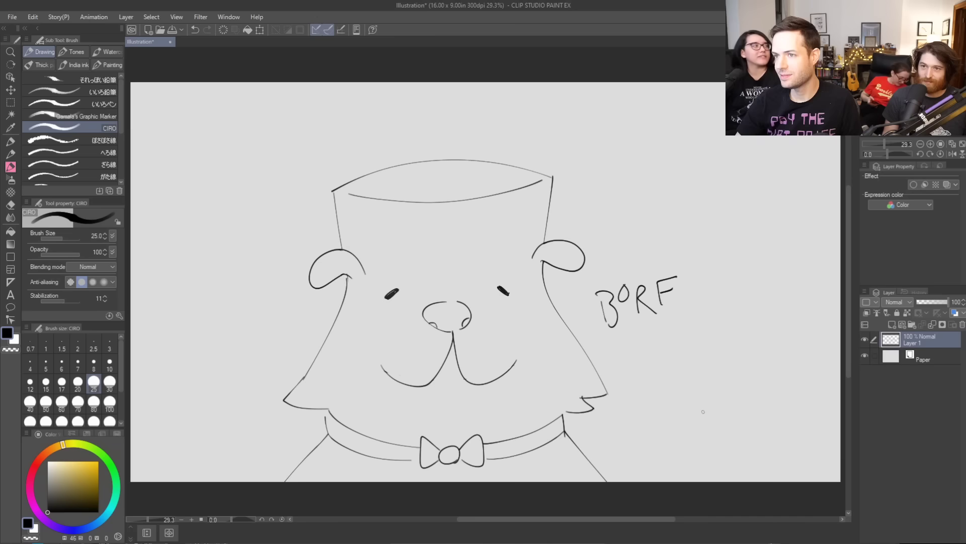
Add a new layer above the dog sketch and hide Layer 1, keeping the new layer visible
left_click(891, 324)
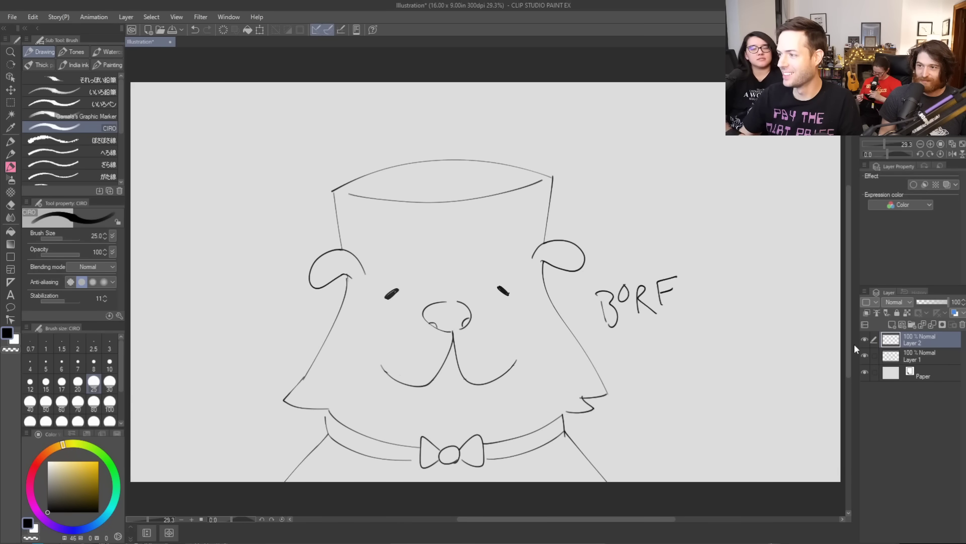
left_click(865, 340)
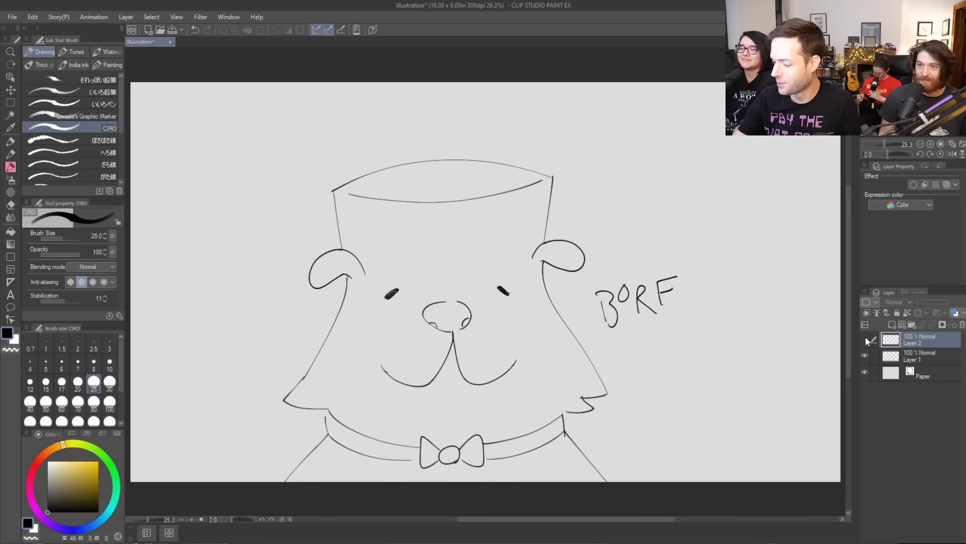
left_click(864, 353)
left_click(865, 340)
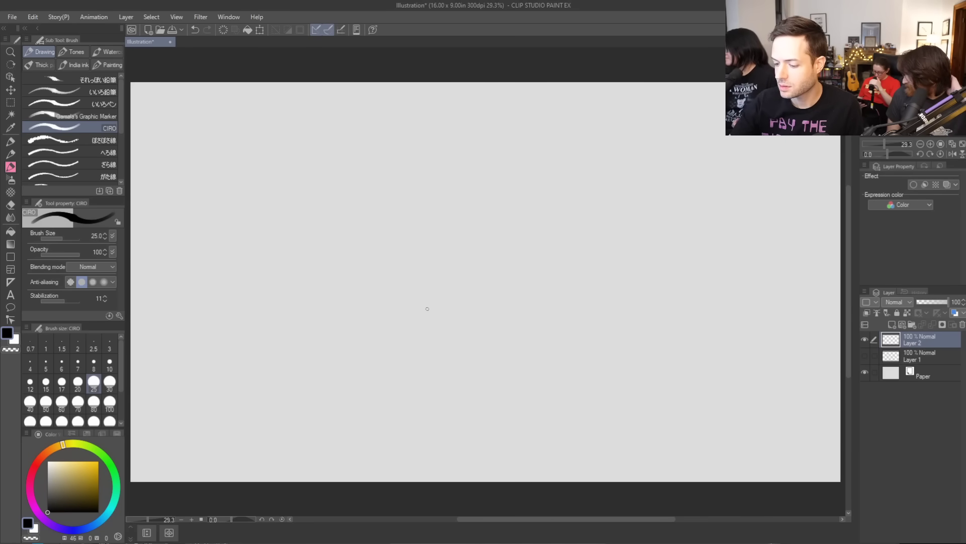
Sketch a curved head side and jaw with the CIRO brush at size 40, and erase the arc crossing inside it
left_click_drag(453, 300, 345, 285)
key("ctrl+z")
key("bracketright")
key("bracketright")
left_click_drag(451, 302, 387, 305)
key("ctrl+z")
left_click_drag(460, 300, 360, 220)
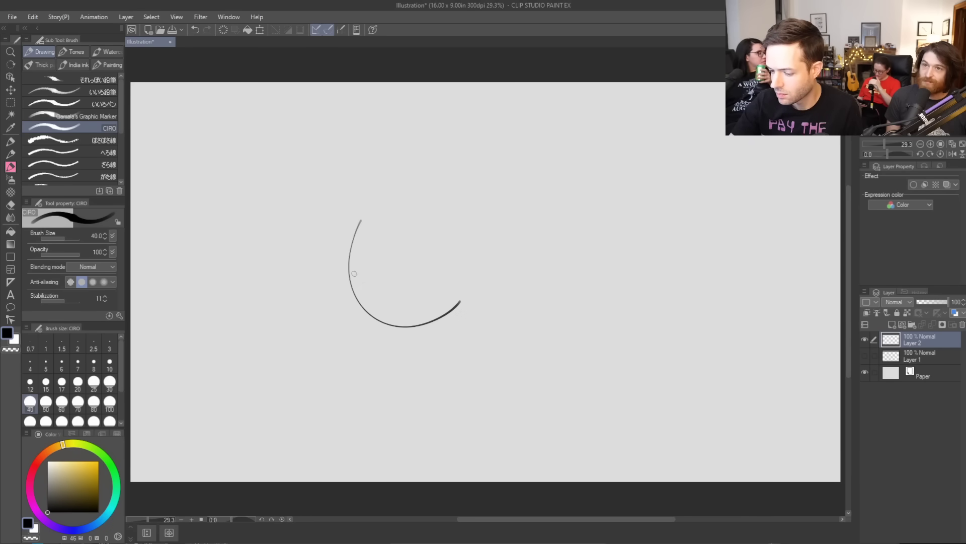
mouse_move(349, 273)
left_mouse_down()
mouse_move(369, 305)
mouse_move(349, 320)
mouse_move(364, 354)
mouse_move(465, 290)
left_mouse_up()
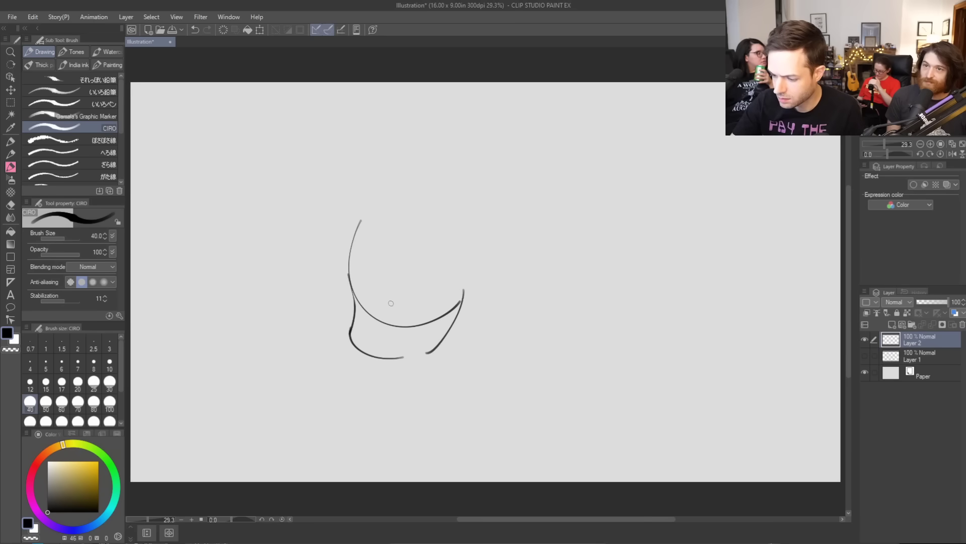
key("e")
mouse_move(363, 313)
left_mouse_down()
mouse_move(354, 287)
mouse_move(378, 320)
mouse_move(408, 325)
mouse_move(370, 316)
mouse_move(423, 322)
mouse_move(456, 304)
left_mouse_up()
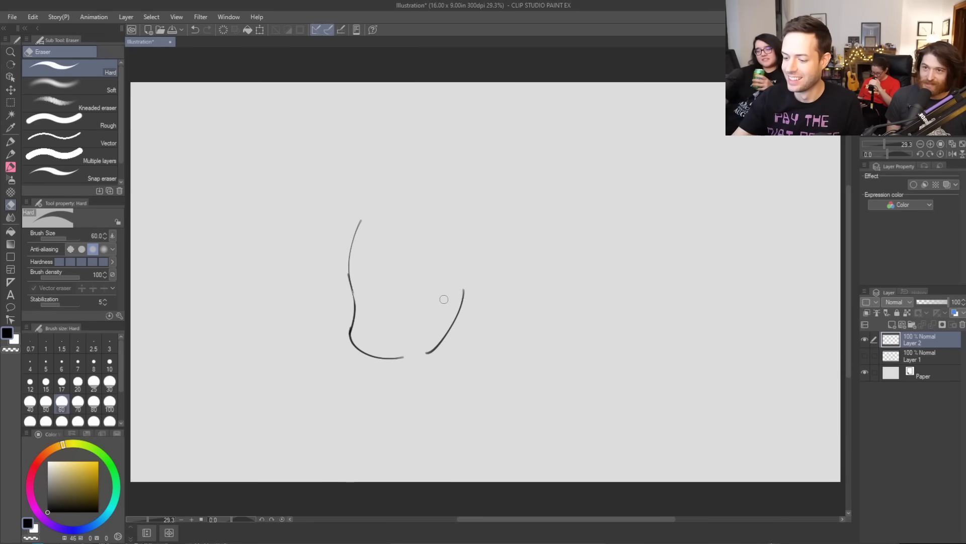
Draw two short slanted eyes and large angled eyebrows above them inside the head outline with the CIRO brush
key("b")
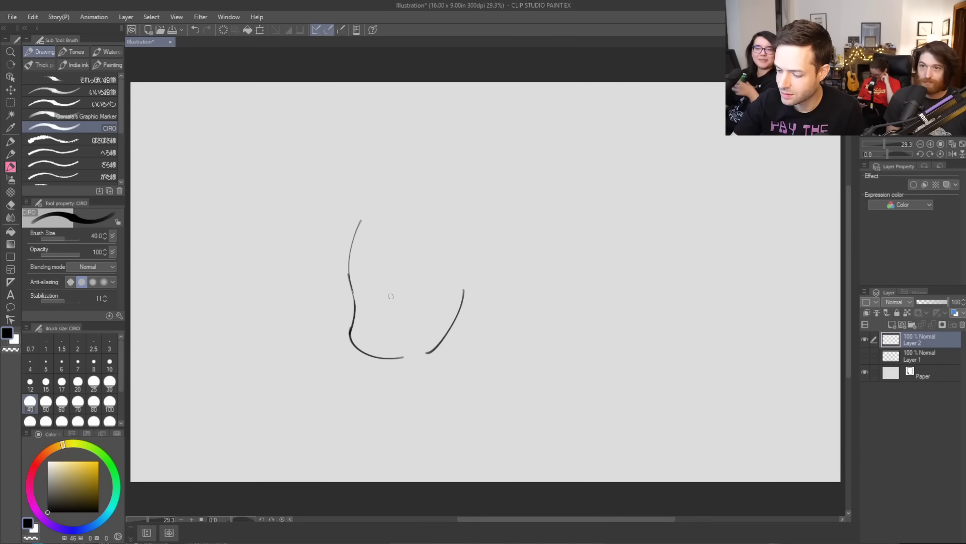
left_click_drag(375, 300, 380, 275)
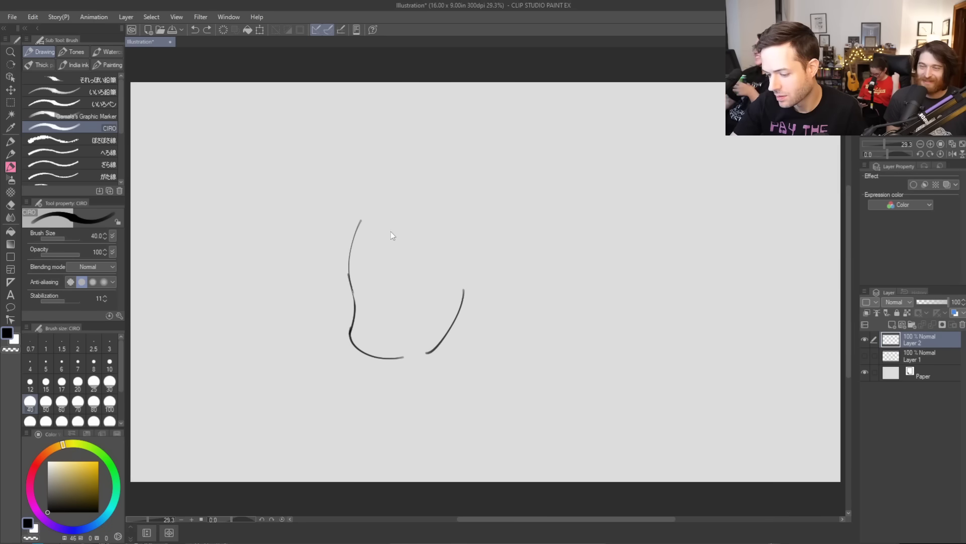
left_click_drag(373, 274, 359, 280)
mouse_move(420, 275)
left_mouse_down()
mouse_move(429, 280)
mouse_move(358, 251)
mouse_move(372, 267)
mouse_move(344, 236)
mouse_move(353, 230)
mouse_move(383, 262)
mouse_move(462, 242)
left_mouse_up()
key("ctrl+z")
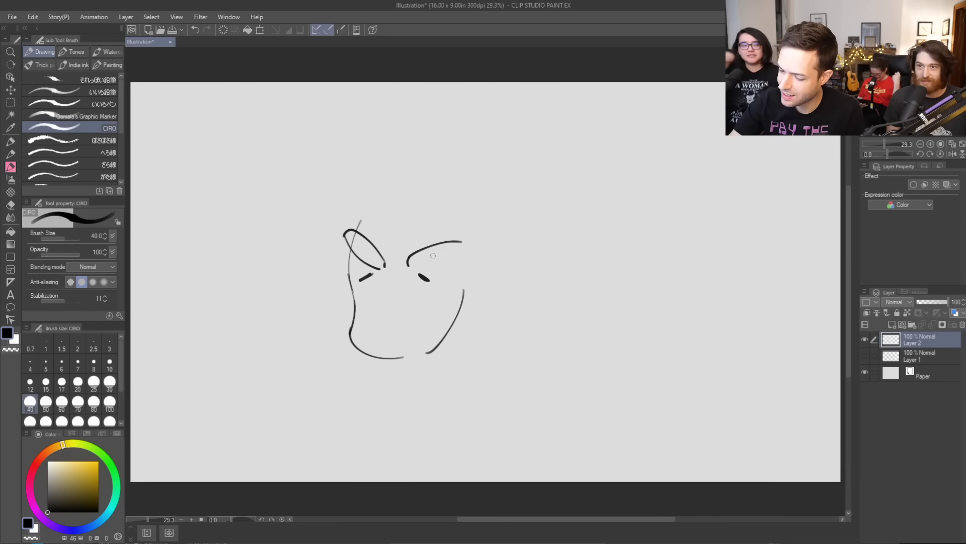
mouse_move(409, 267)
left_mouse_down()
mouse_move(462, 252)
mouse_move(457, 236)
left_mouse_up()
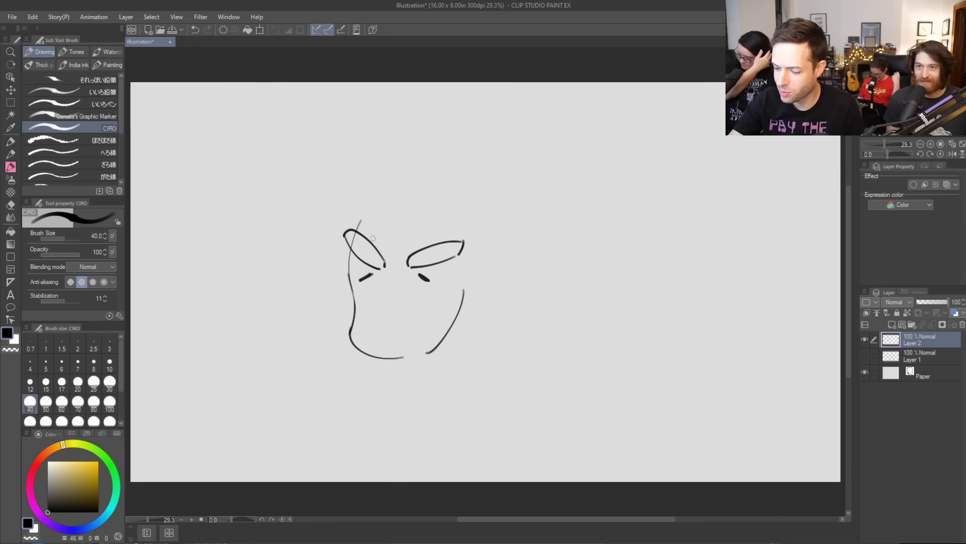
Erase the head line crossing the left eyebrow, and add short crease lines beside the inner end of each eye
key("e")
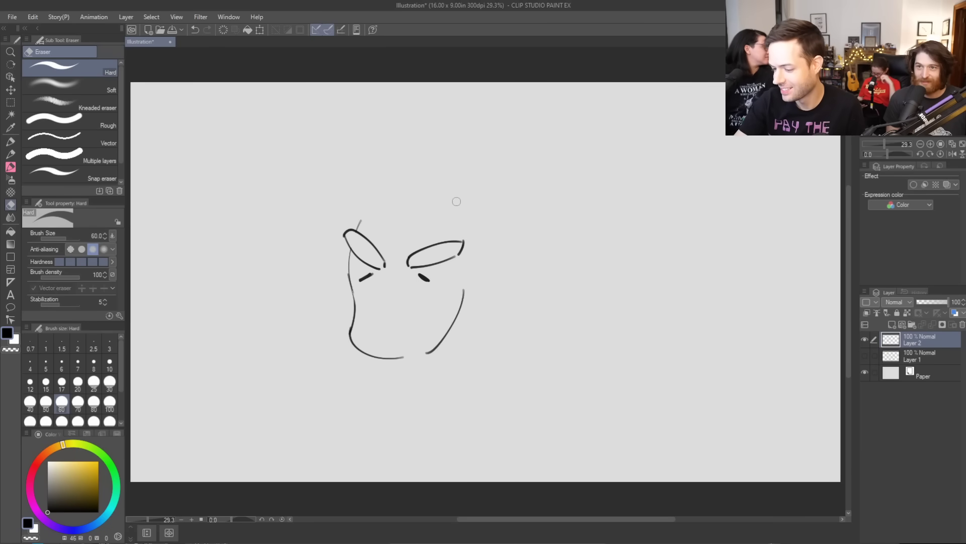
key("b")
mouse_move(375, 275)
left_mouse_down()
mouse_move(369, 285)
mouse_move(421, 289)
left_mouse_up()
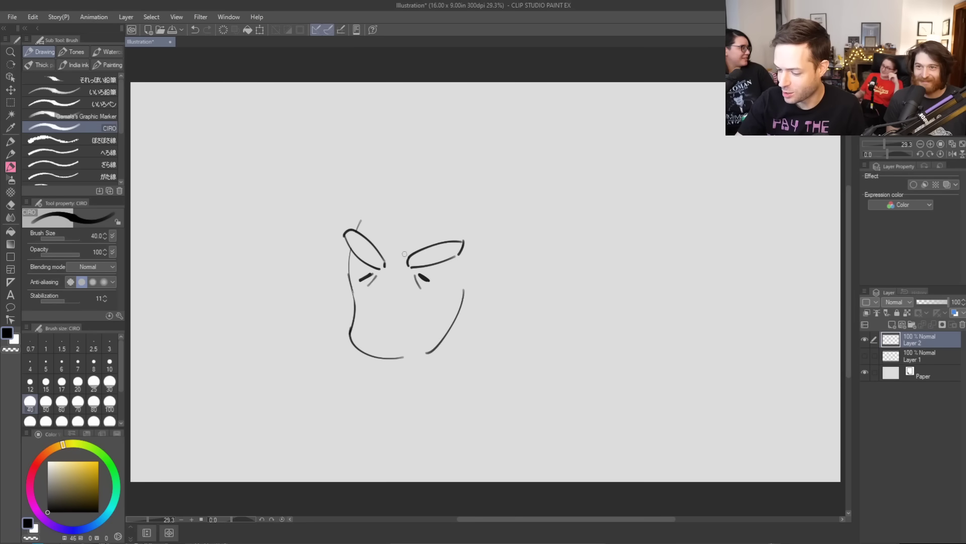
left_click_drag(377, 305, 382, 310)
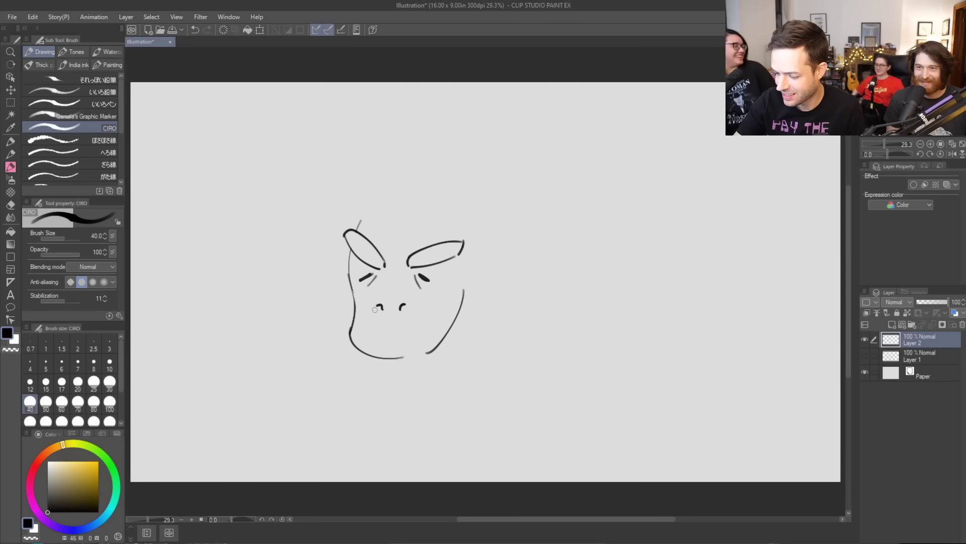
mouse_move(378, 303)
left_mouse_down()
mouse_move(376, 311)
mouse_move(406, 310)
left_mouse_up()
key("ctrl+z")
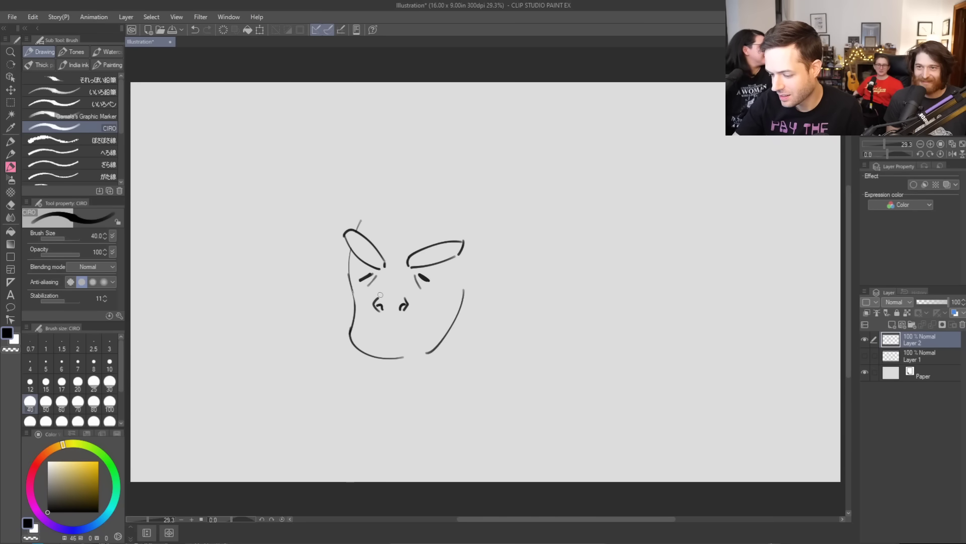
key("ctrl+z")
Draw a curved nose bridge running down from the inner end of the left eyebrow
mouse_move(386, 262)
left_mouse_down()
mouse_move(381, 308)
mouse_move(402, 307)
mouse_move(403, 294)
mouse_move(377, 305)
left_mouse_up()
key("e")
key("b")
Hand-letter "MAN WONDER EARS ," along the upper part of the canvas above the head
mouse_move(164, 115)
left_mouse_down()
mouse_move(203, 116)
mouse_move(216, 104)
mouse_move(248, 117)
mouse_move(262, 96)
mouse_move(274, 116)
mouse_move(284, 105)
mouse_move(270, 97)
left_mouse_up()
mouse_move(287, 116)
left_mouse_down()
mouse_move(289, 98)
mouse_move(303, 96)
left_mouse_up()
mouse_move(300, 96)
left_mouse_down()
mouse_move(301, 116)
mouse_move(336, 97)
mouse_move(335, 107)
left_mouse_up()
left_click_drag(333, 114, 334, 96)
mouse_move(334, 95)
left_mouse_down()
mouse_move(345, 114)
mouse_move(376, 93)
mouse_move(365, 116)
left_mouse_up()
mouse_move(365, 116)
left_mouse_down()
mouse_move(383, 116)
mouse_move(375, 104)
left_mouse_up()
mouse_move(390, 95)
left_mouse_down()
mouse_move(381, 116)
mouse_move(396, 116)
left_mouse_up()
left_click_drag(385, 107, 400, 96)
left_click_drag(400, 97, 414, 116)
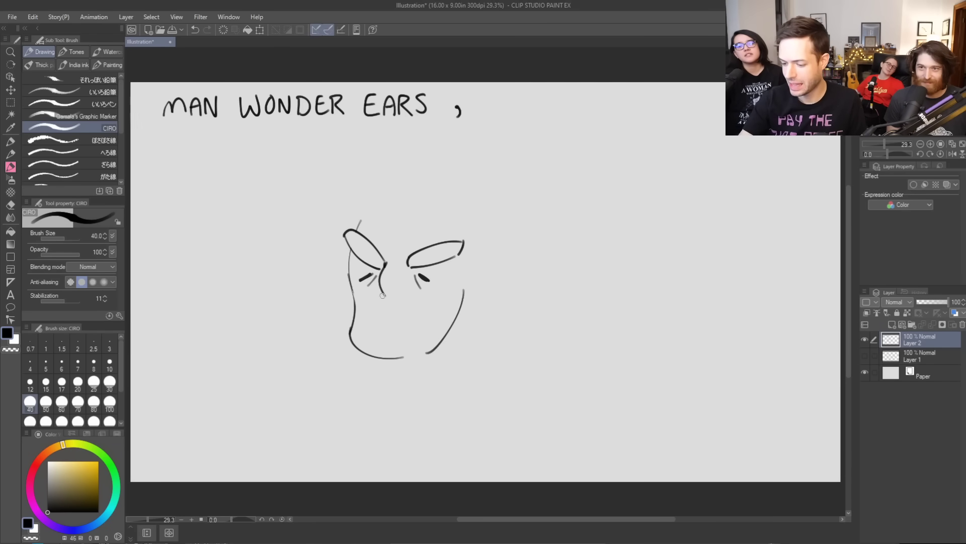
Finish the nose with a rounded tip and a hooked nostril below the bridge
mouse_move(383, 295)
left_mouse_down()
mouse_move(376, 303)
mouse_move(388, 312)
mouse_move(375, 305)
mouse_move(403, 308)
left_mouse_up()
key("ctrl+z")
key("ctrl+z")
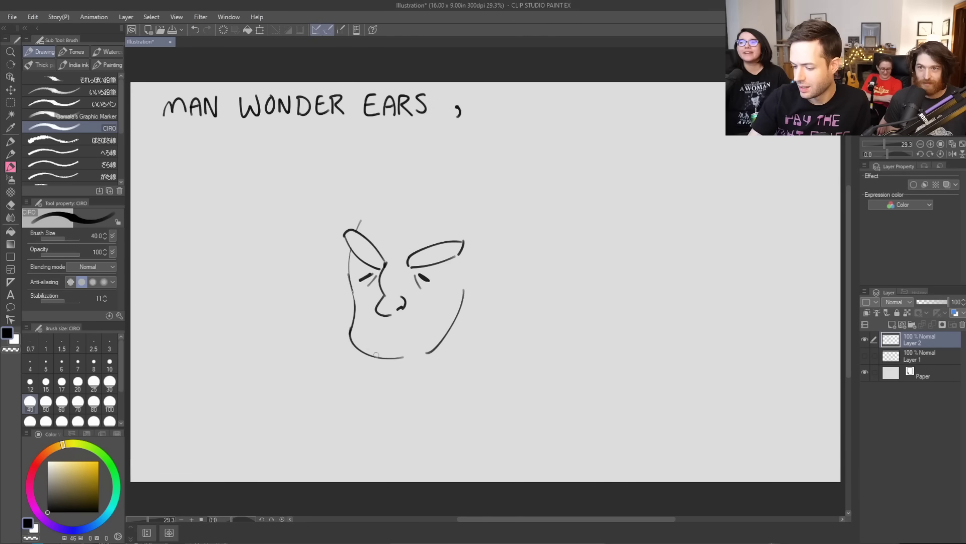
Draw a frowning mouth with gritted teeth and cheek creases, and add V-shaped wrinkles on the forehead
mouse_move(369, 353)
left_mouse_down()
mouse_move(395, 335)
mouse_move(420, 345)
mouse_move(386, 359)
mouse_move(409, 353)
left_mouse_up()
mouse_move(414, 341)
left_mouse_down()
mouse_move(411, 303)
mouse_move(360, 355)
mouse_move(370, 312)
left_mouse_up()
key("ctrl+z")
mouse_move(376, 233)
left_mouse_down()
mouse_move(392, 246)
mouse_move(431, 228)
mouse_move(405, 226)
left_mouse_up()
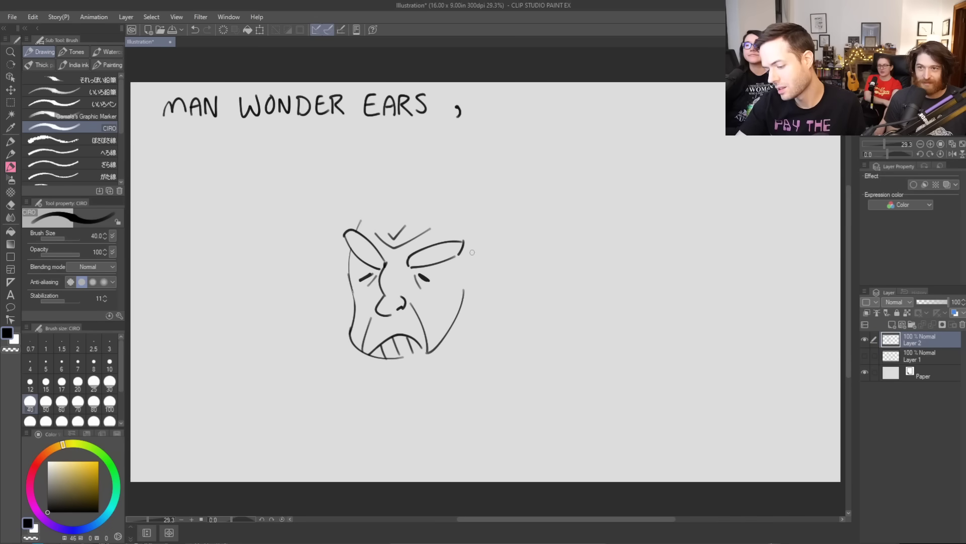
Draw an enormous rounded ear extending from the right side of the head, with an inner rim line
mouse_move(457, 269)
left_mouse_down()
mouse_move(525, 224)
mouse_move(584, 209)
mouse_move(654, 297)
mouse_move(554, 312)
left_mouse_up()
mouse_move(454, 289)
left_mouse_down()
mouse_move(624, 238)
mouse_move(657, 275)
left_mouse_up()
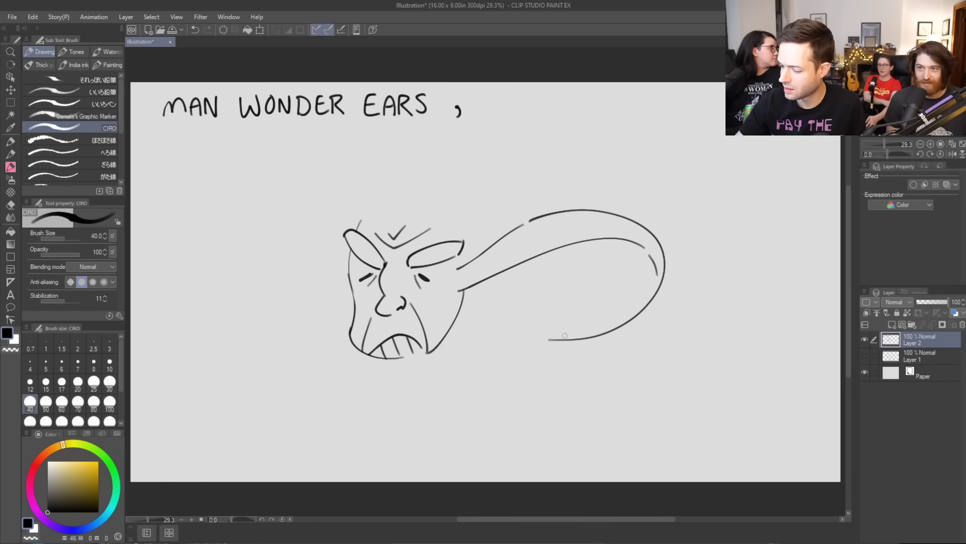
mouse_move(544, 337)
left_mouse_down()
mouse_move(501, 327)
mouse_move(456, 289)
left_mouse_up()
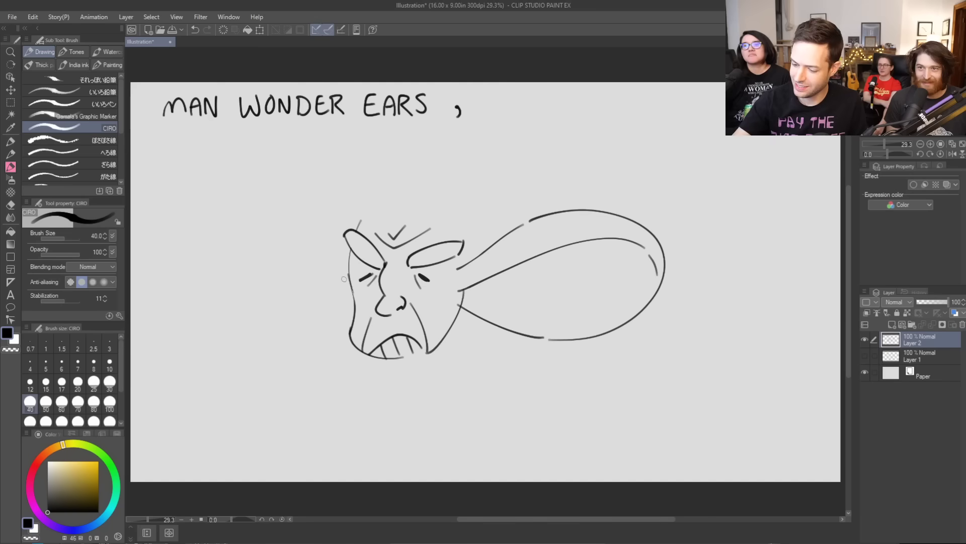
Draw a long floppy ear extending from the left side of the head, and erase its line end inside the face
mouse_move(326, 257)
left_mouse_down()
mouse_move(209, 266)
mouse_move(170, 258)
mouse_move(180, 317)
mouse_move(190, 324)
mouse_move(296, 309)
mouse_move(356, 278)
left_mouse_up()
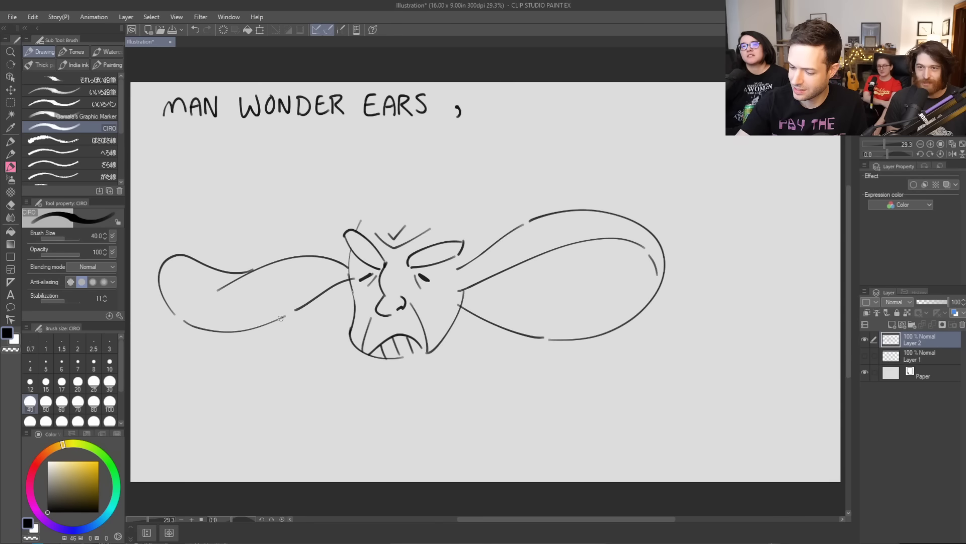
left_click_drag(305, 305, 355, 285)
key("ctrl+z")
left_click_drag(307, 305, 347, 292)
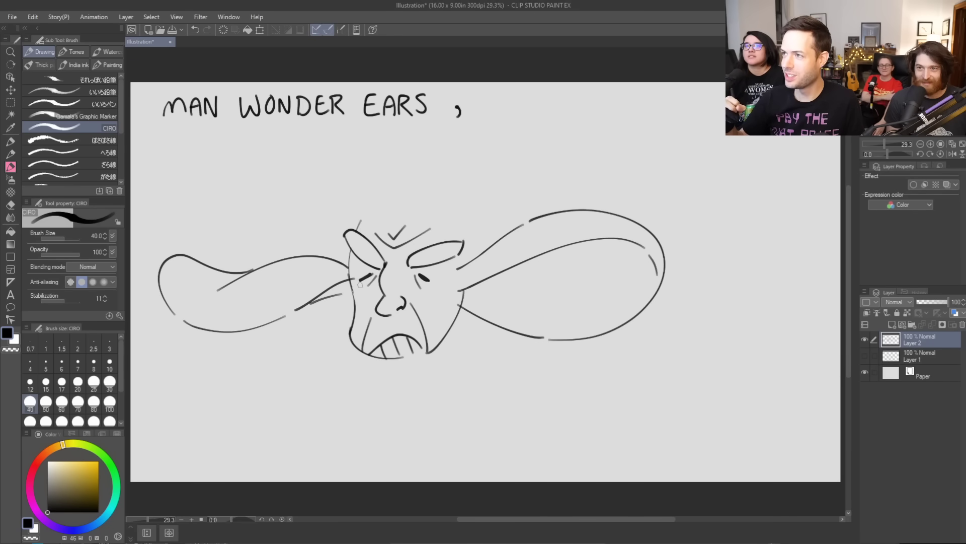
key("e")
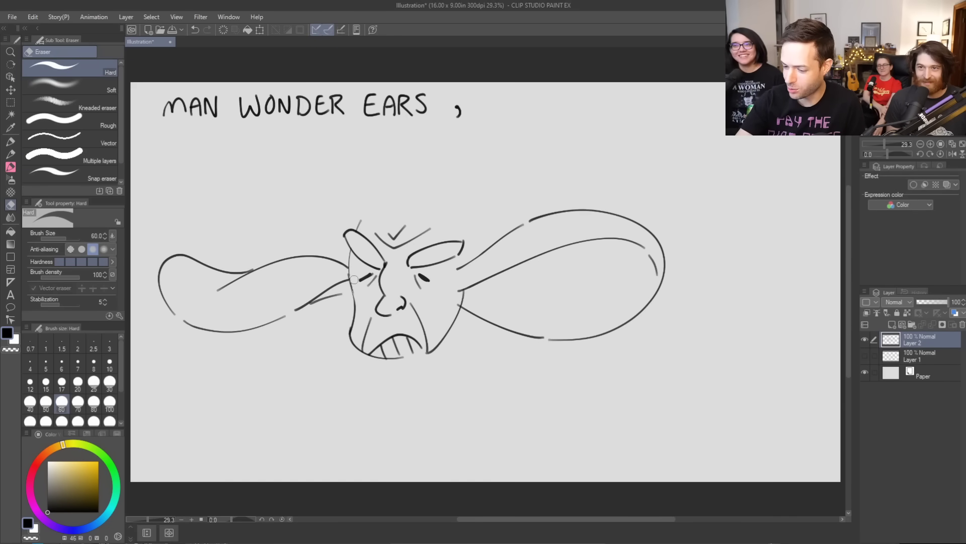
Lasso the head and both ears, move them slightly right and down on the canvas, and clear the selection
key("m")
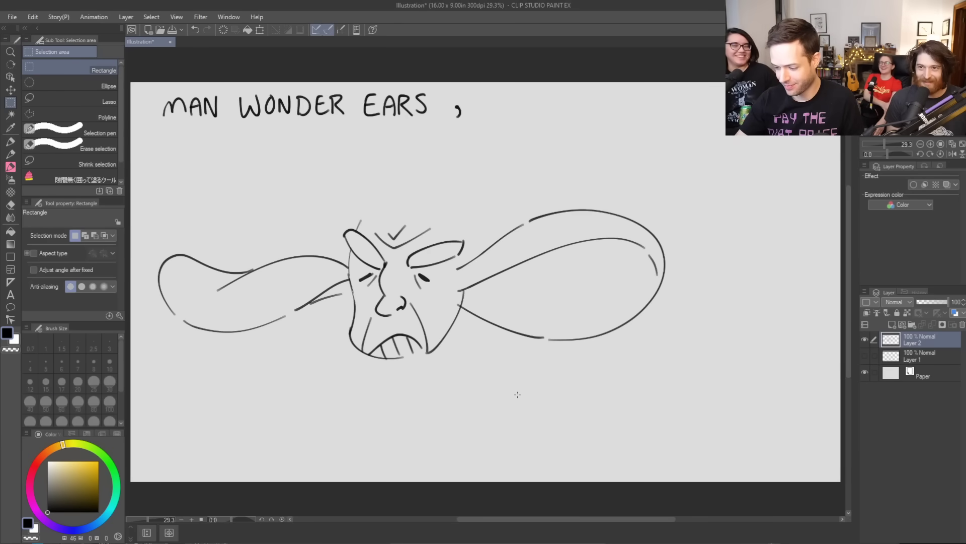
left_click(103, 100)
mouse_move(206, 373)
left_mouse_down()
mouse_move(166, 327)
mouse_move(641, 170)
mouse_move(392, 414)
mouse_move(289, 420)
left_mouse_up()
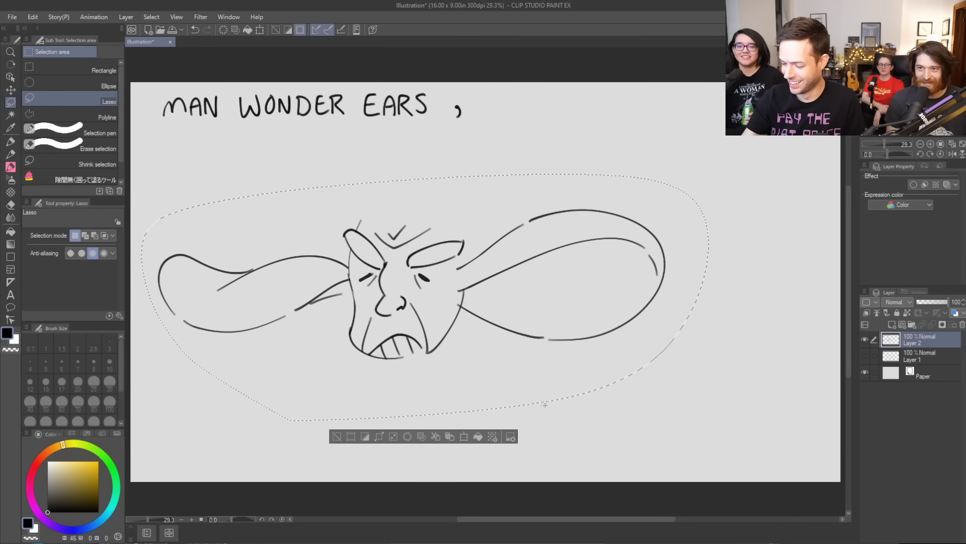
left_click(465, 442)
left_click_drag(562, 371, 535, 376)
key("Return")
left_click(373, 444)
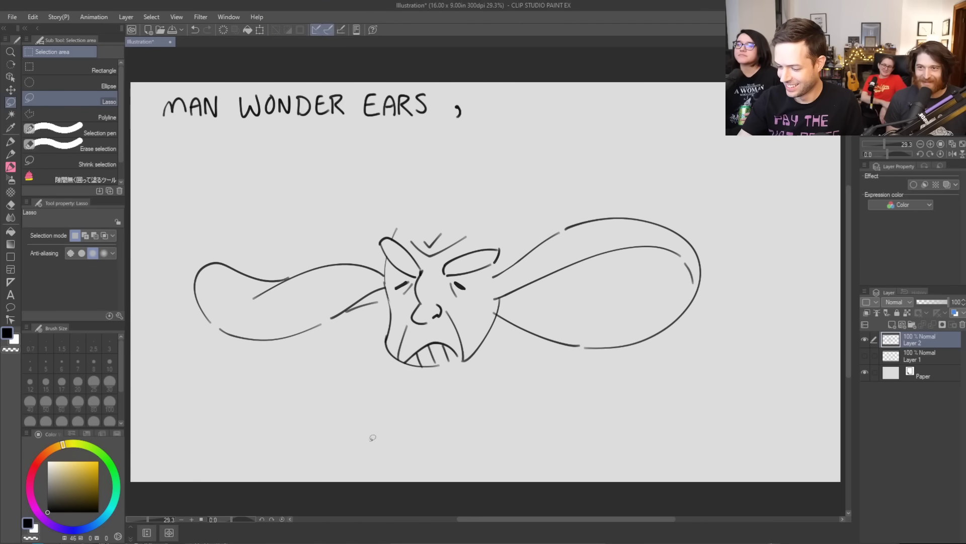
Draw two small diamond-shaped sparkles above the left ear with the CIRO brush
key("b")
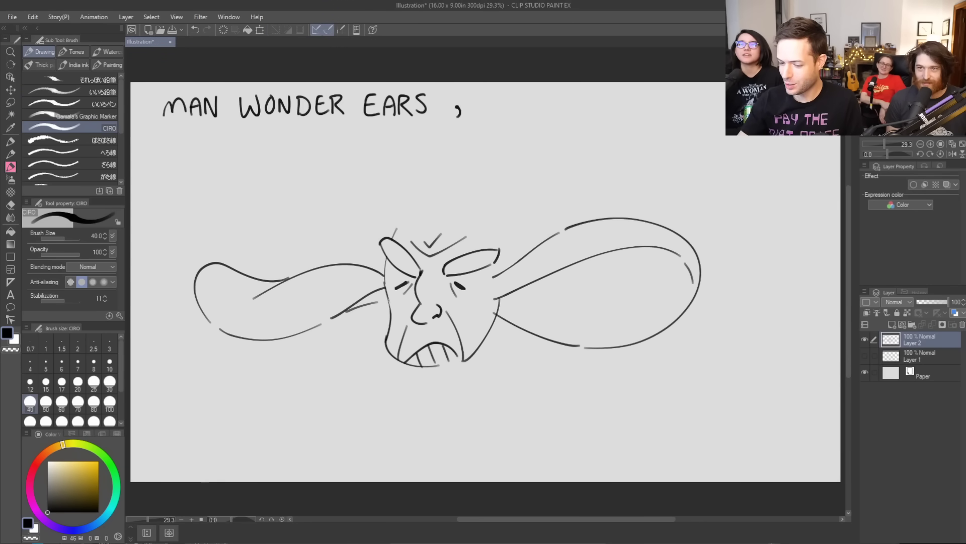
mouse_move(244, 247)
left_mouse_down()
mouse_move(259, 249)
mouse_move(241, 246)
mouse_move(252, 236)
mouse_move(243, 251)
mouse_move(272, 244)
left_mouse_up()
key("ctrl+z")
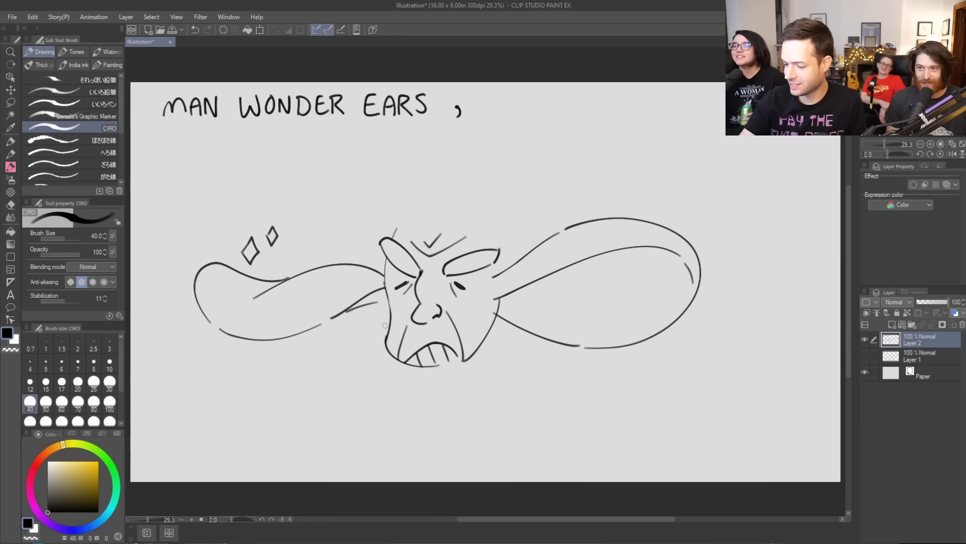
Draw the bald crown and a jagged hair tuft by the right ear, and erase the lines crossing the hair
left_click_drag(390, 240, 440, 210)
key("ctrl+z")
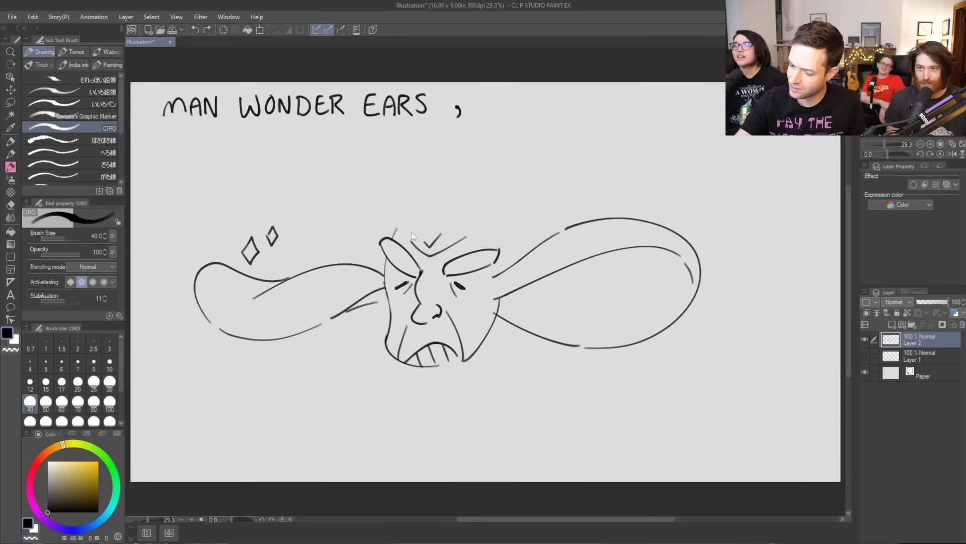
mouse_move(389, 240)
left_mouse_down()
mouse_move(458, 203)
mouse_move(504, 229)
mouse_move(487, 237)
mouse_move(542, 218)
mouse_move(545, 234)
left_mouse_up()
mouse_move(490, 267)
left_mouse_down()
mouse_move(485, 294)
mouse_move(497, 280)
left_mouse_up()
key("e")
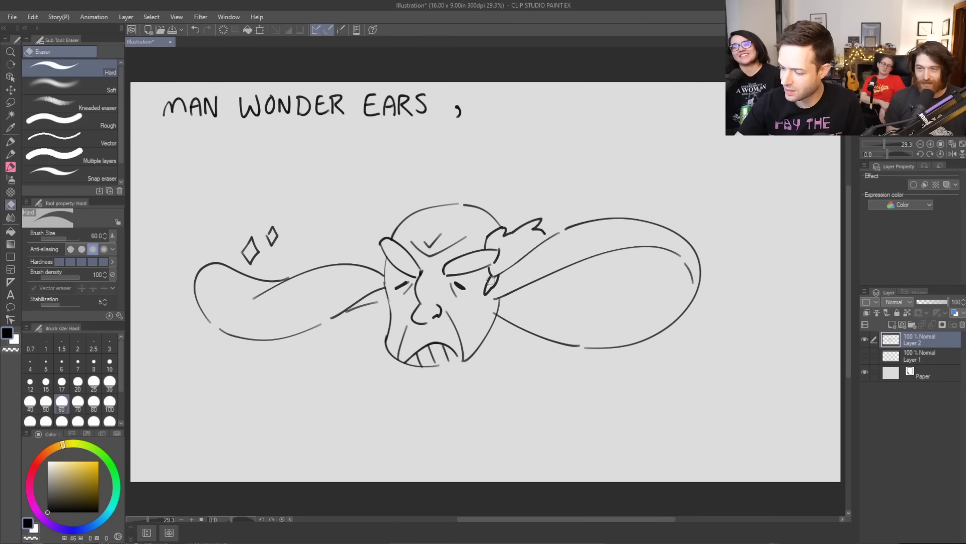
key("b")
mouse_move(526, 222)
left_mouse_down()
mouse_move(490, 220)
mouse_move(520, 232)
mouse_move(494, 225)
left_mouse_up()
key("e")
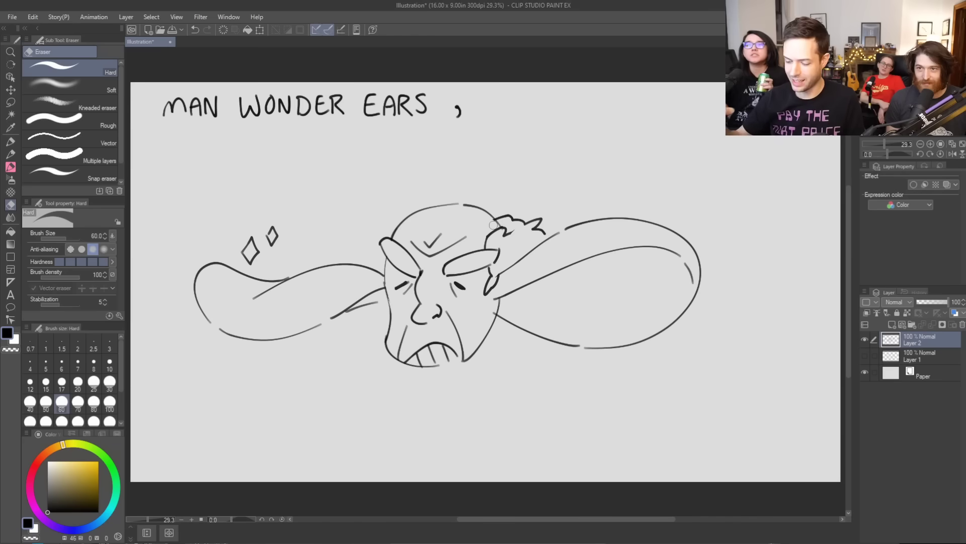
Detail the head with an inner curve in the right ear, a left hair tuft and a small crease under the nose
key("b")
mouse_move(529, 284)
left_mouse_down()
mouse_move(573, 292)
mouse_move(531, 313)
left_mouse_up()
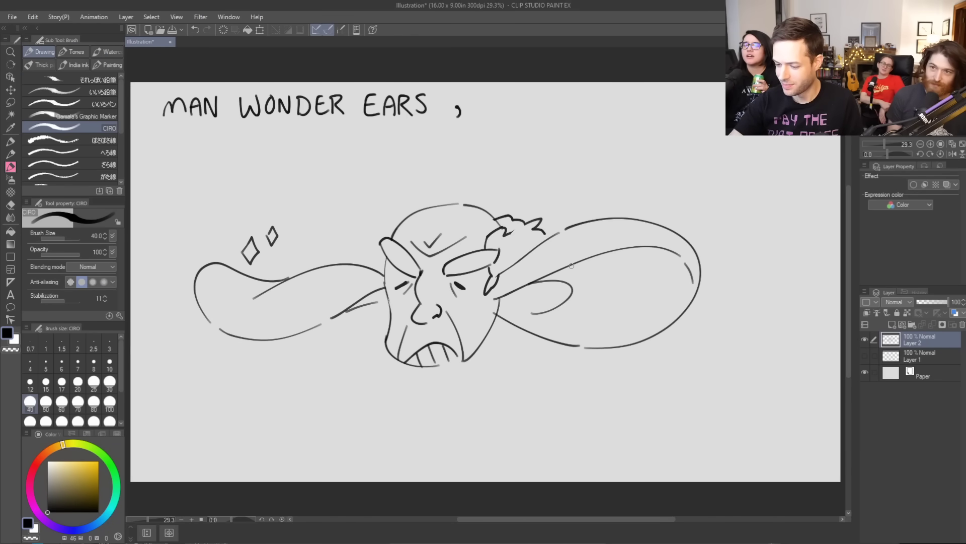
mouse_move(380, 274)
left_mouse_down()
mouse_move(376, 249)
mouse_move(399, 221)
left_mouse_up()
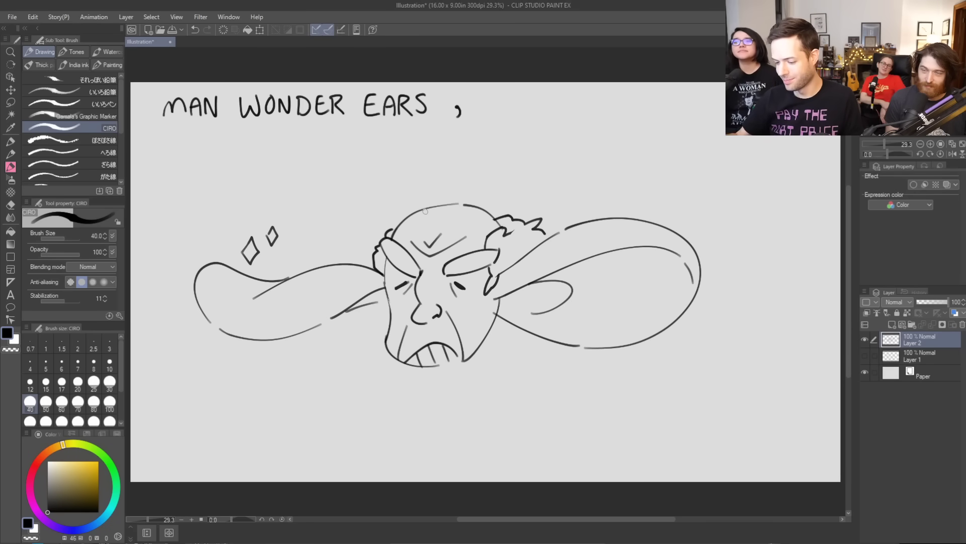
left_click_drag(425, 326, 428, 339)
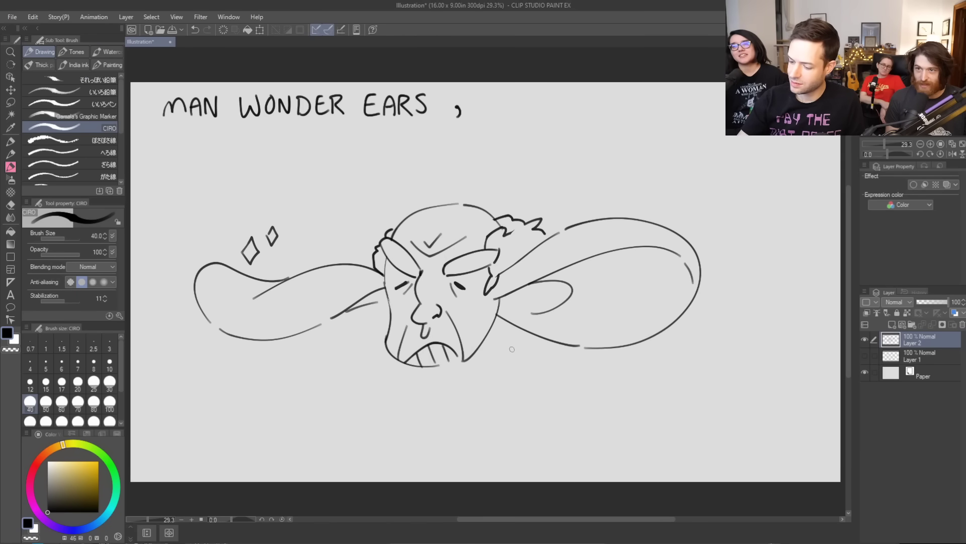
Sketch a wide rounded body curve sweeping beneath the chin from the left ear to the right ear
left_click_drag(384, 337, 308, 367)
key("ctrl+z")
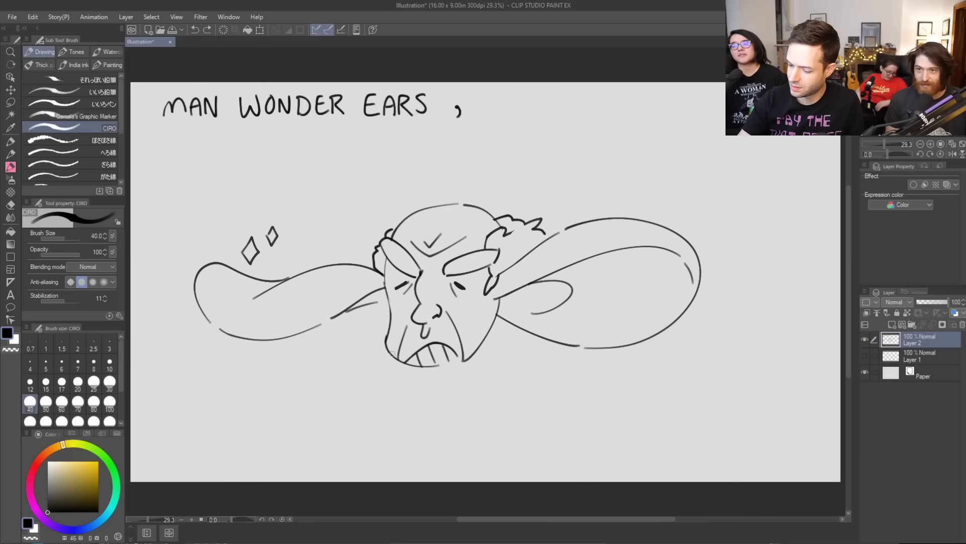
mouse_move(362, 324)
left_mouse_down()
mouse_move(398, 389)
mouse_move(453, 395)
mouse_move(544, 352)
left_mouse_up()
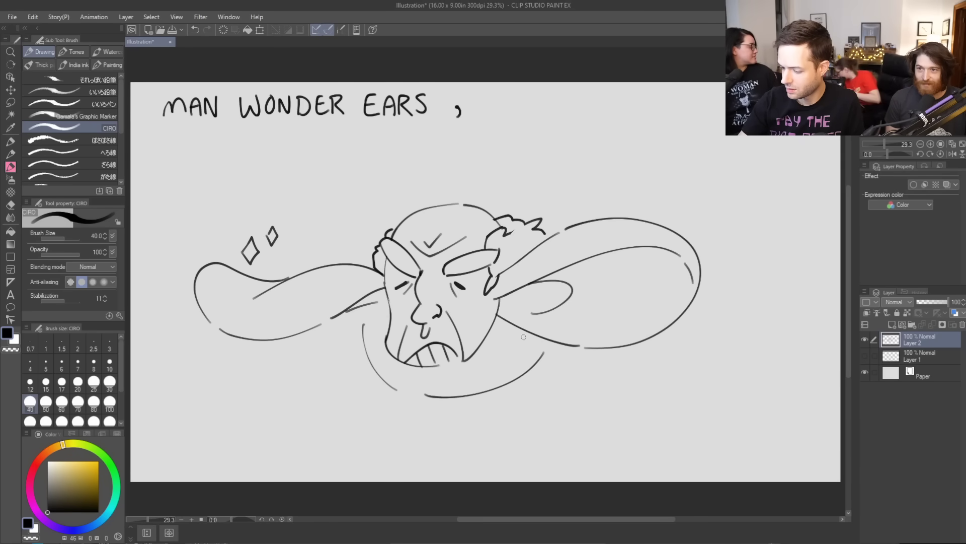
Draw the left arm as two diagonal lines with a curved sleeve below the ear, and erase the arm line inside the sleeve
left_click_drag(367, 356, 288, 355)
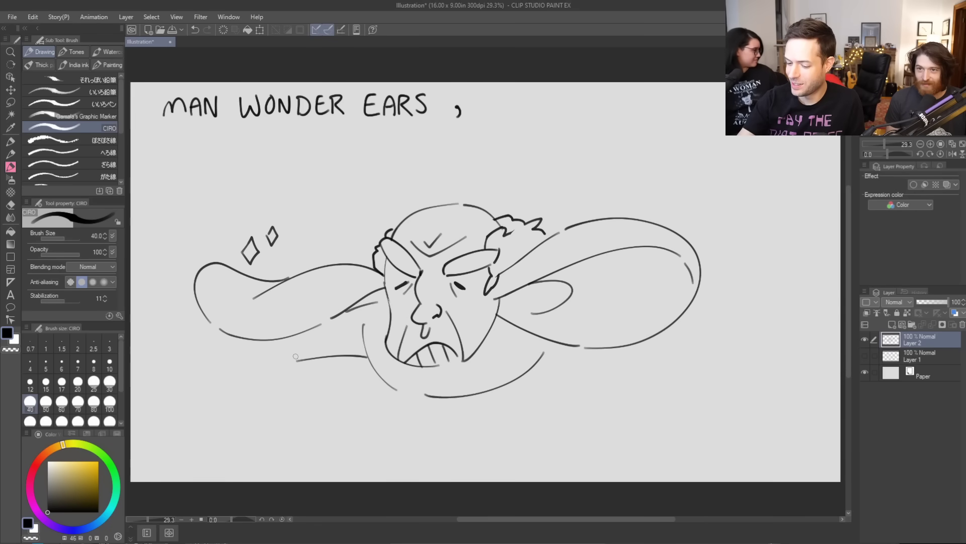
left_click_drag(289, 364, 227, 390)
key("ctrl+z")
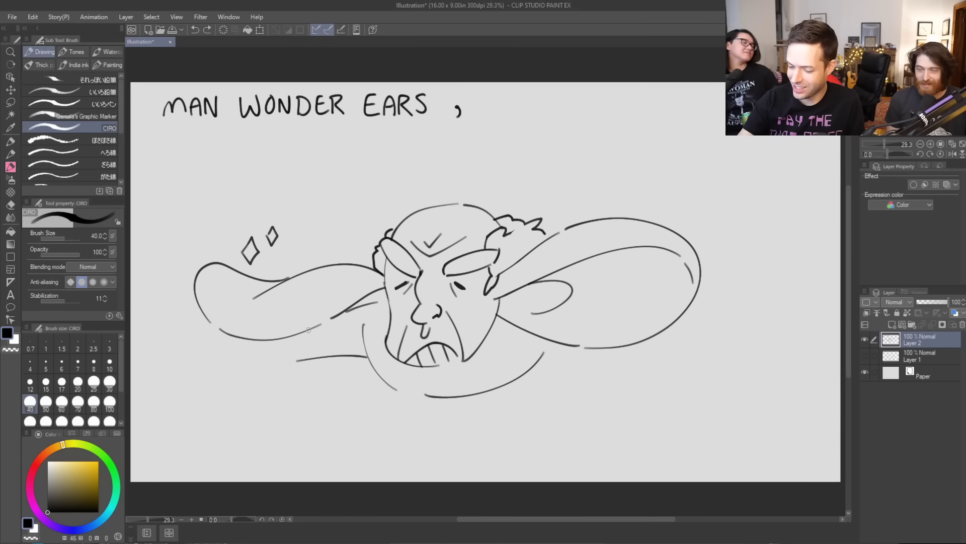
left_click_drag(291, 363, 225, 401)
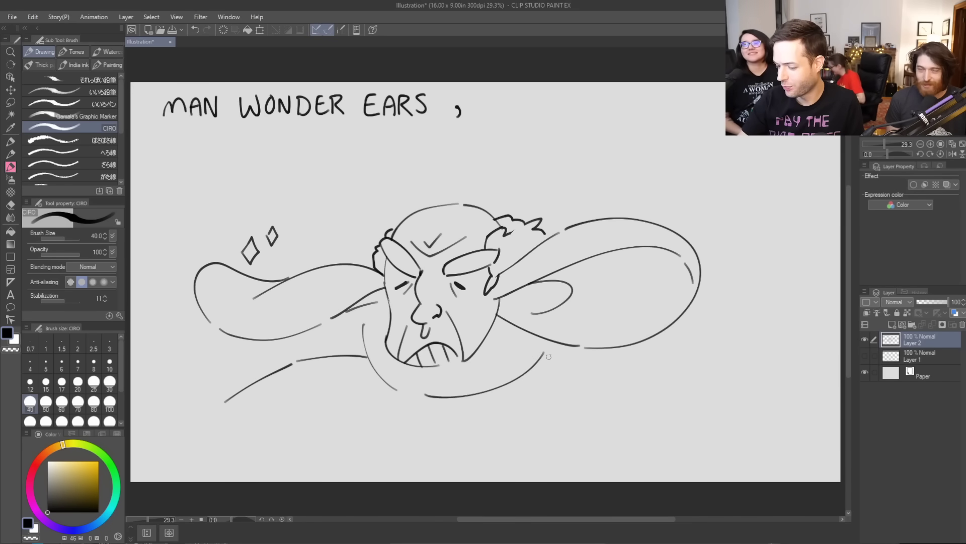
mouse_move(208, 383)
left_mouse_down()
mouse_move(252, 341)
mouse_move(200, 392)
left_mouse_up()
key("ctrl+z")
mouse_move(316, 327)
left_mouse_down()
mouse_move(352, 378)
mouse_move(369, 367)
mouse_move(324, 357)
left_mouse_up()
key("e")
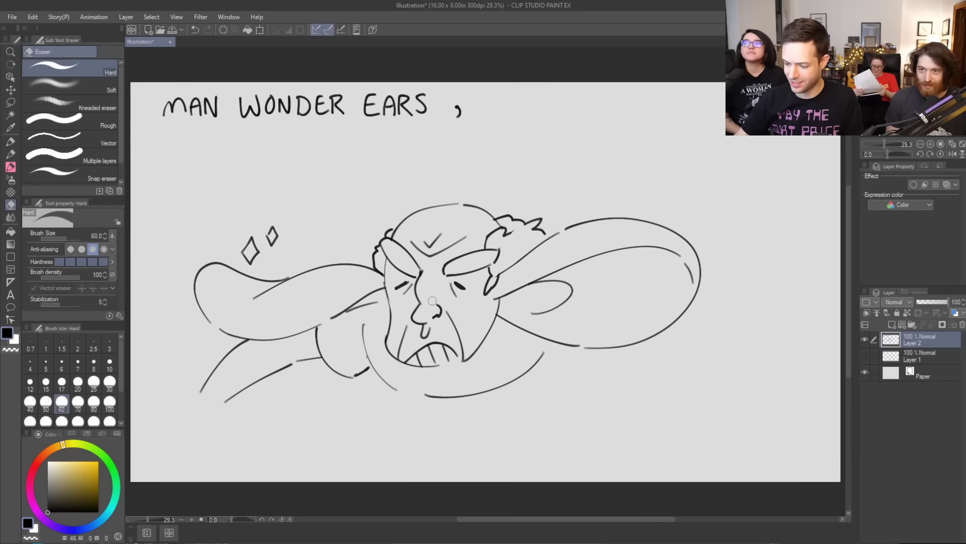
Draw an open pointed shirt collar beneath the man's chin
key("b")
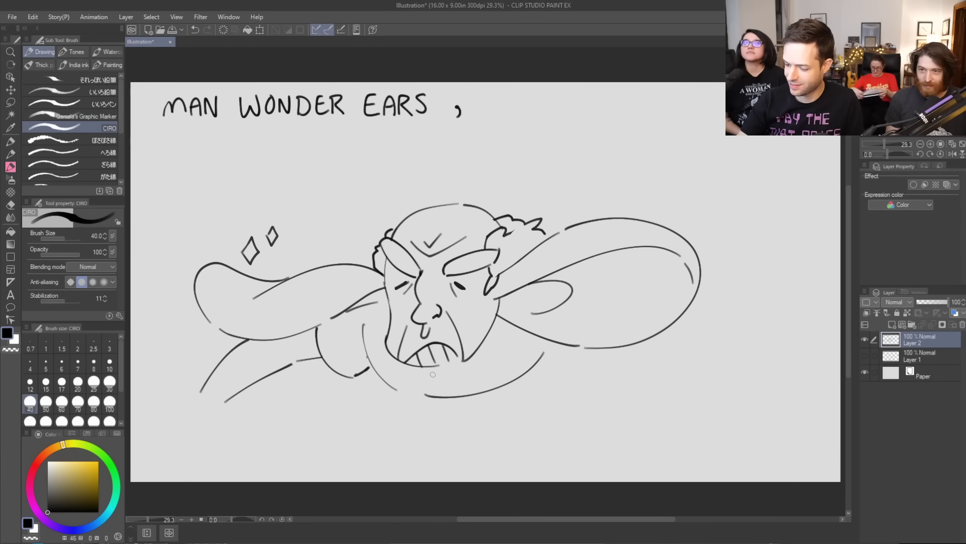
mouse_move(417, 366)
left_mouse_down()
mouse_move(432, 379)
mouse_move(462, 360)
mouse_move(419, 402)
mouse_move(401, 362)
mouse_move(406, 383)
mouse_move(434, 378)
mouse_move(456, 390)
mouse_move(447, 383)
left_mouse_up()
key("ctrl+z")
key("ctrl+z")
mouse_move(447, 382)
left_mouse_down()
mouse_move(478, 393)
mouse_move(486, 345)
left_mouse_up()
key("ctrl+z")
Draw a short cuffed sleeve below the right ear, and fill the wedge between the left ear and cheek solid black
mouse_move(477, 393)
left_mouse_down()
mouse_move(488, 334)
mouse_move(528, 360)
mouse_move(579, 374)
mouse_move(590, 359)
left_mouse_up()
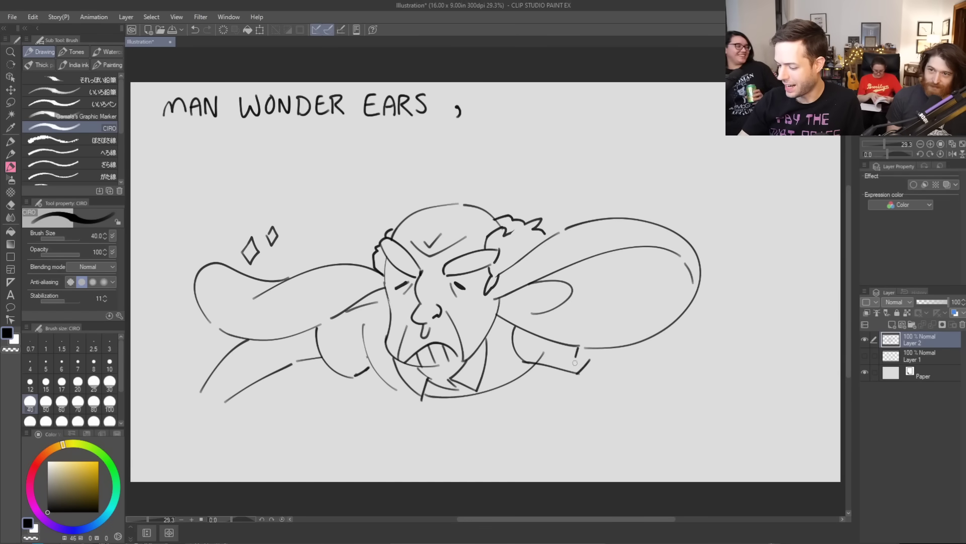
left_click_drag(400, 392, 416, 394)
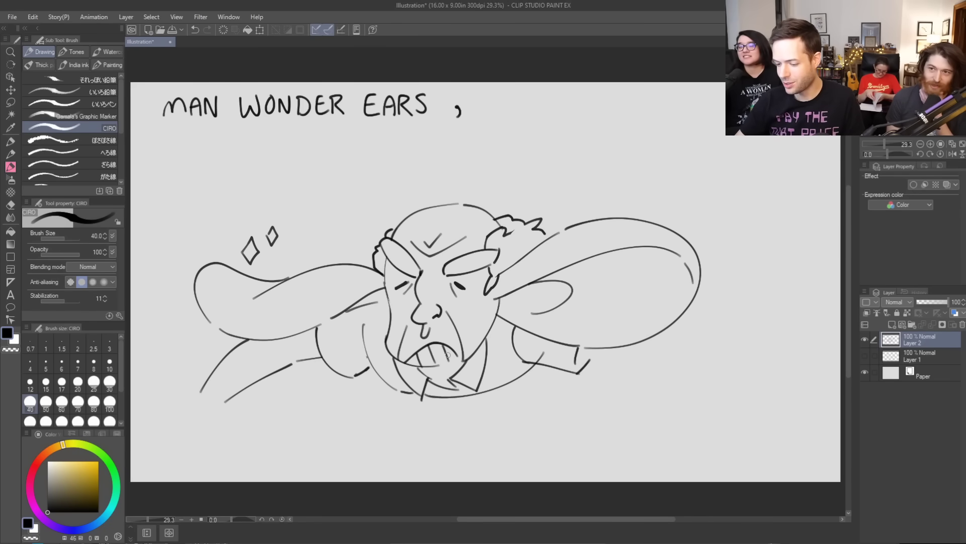
mouse_move(359, 302)
left_mouse_down()
mouse_move(352, 309)
mouse_move(386, 294)
left_mouse_up()
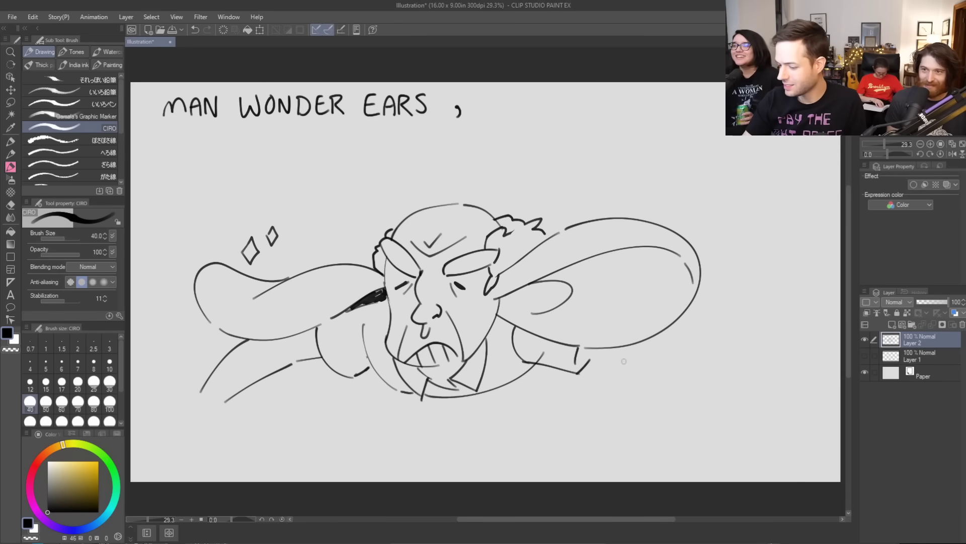
Draw the right arm as two diagonal lines extending outward from the sleeve and the underside of the right ear
left_click_drag(576, 359, 647, 386)
key("ctrl+z")
left_click_drag(573, 358, 641, 371)
key("ctrl+z")
left_click_drag(573, 358, 630, 371)
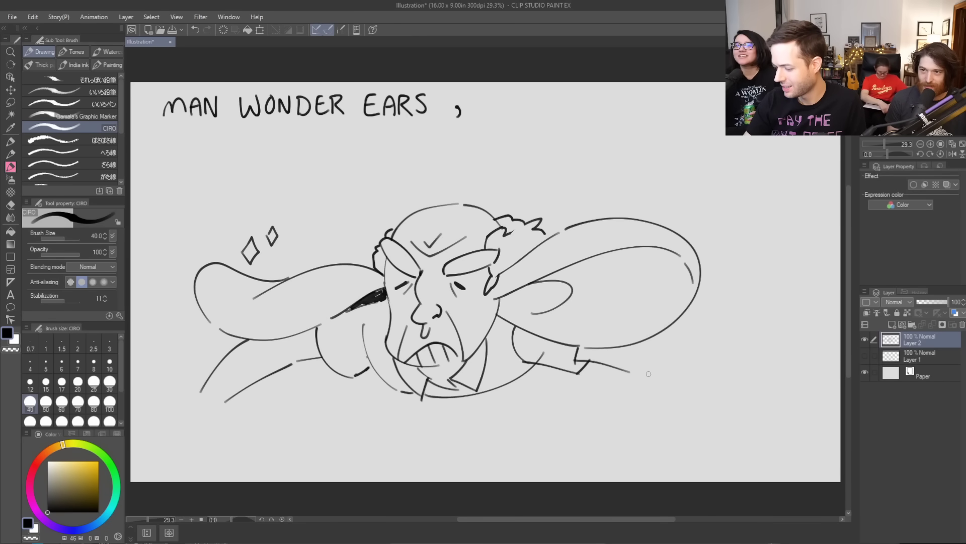
left_click_drag(652, 339, 716, 376)
left_click_drag(642, 373, 697, 395)
key("ctrl+z")
left_click_drag(636, 372, 703, 395)
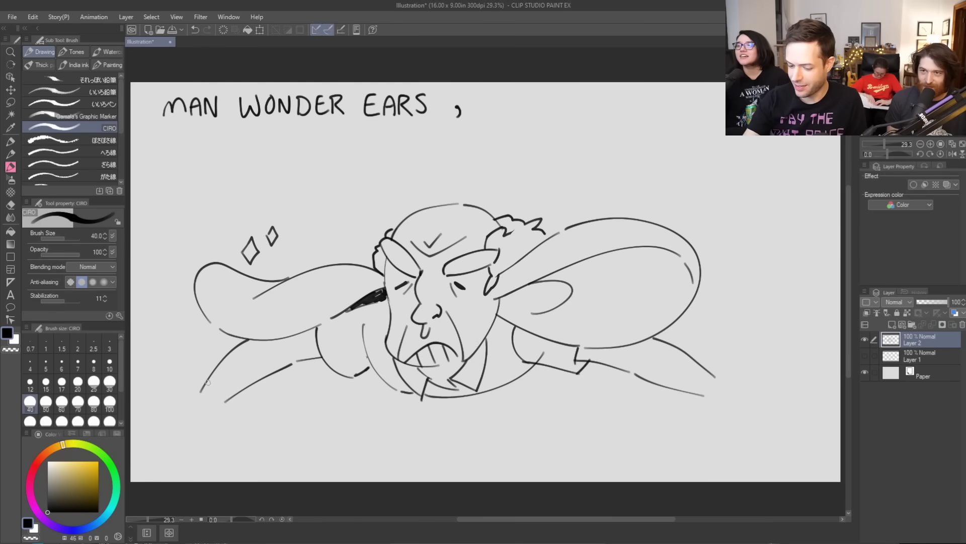
Draw the left hand with outstretched fingers at the wrist, and erase the body line crossing the right sleeve
mouse_move(224, 401)
left_mouse_down()
mouse_move(222, 415)
mouse_move(196, 425)
mouse_move(187, 427)
mouse_move(203, 402)
mouse_move(148, 422)
mouse_move(172, 396)
mouse_move(205, 389)
left_mouse_up()
left_click_drag(146, 415, 217, 397)
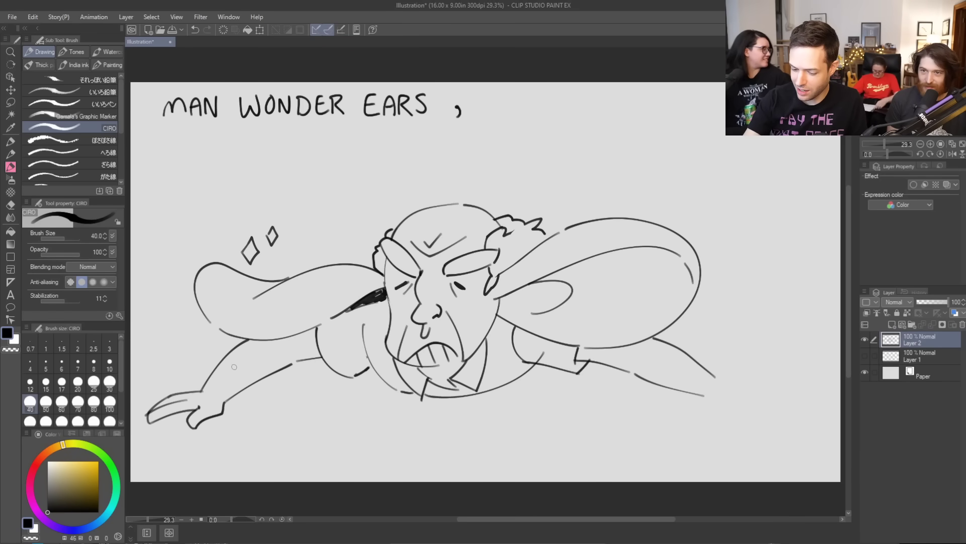
key("e")
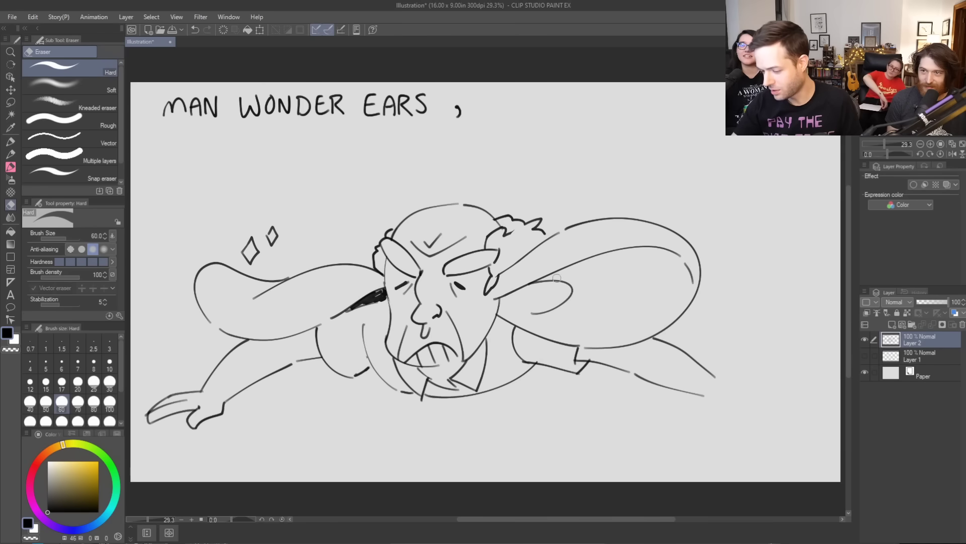
Lasso the whole man below the lettering, move him slightly up and to the right, and clear the selection
key("k")
left_click_drag(530, 320, 529, 321)
key("m")
mouse_move(374, 440)
left_mouse_down()
mouse_move(146, 433)
mouse_move(152, 271)
mouse_move(342, 147)
mouse_move(692, 168)
mouse_move(785, 340)
mouse_move(659, 461)
left_mouse_up()
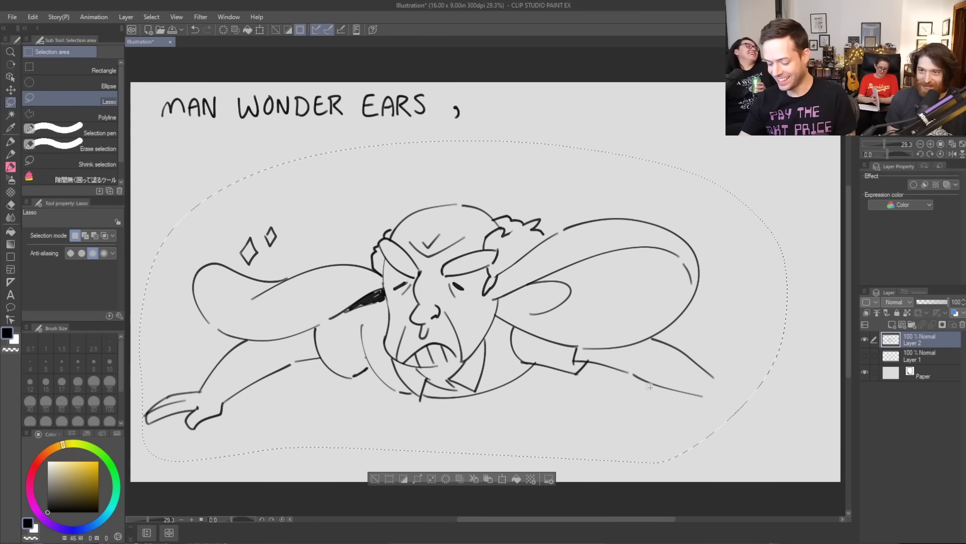
key("k")
left_click_drag(651, 392, 668, 374)
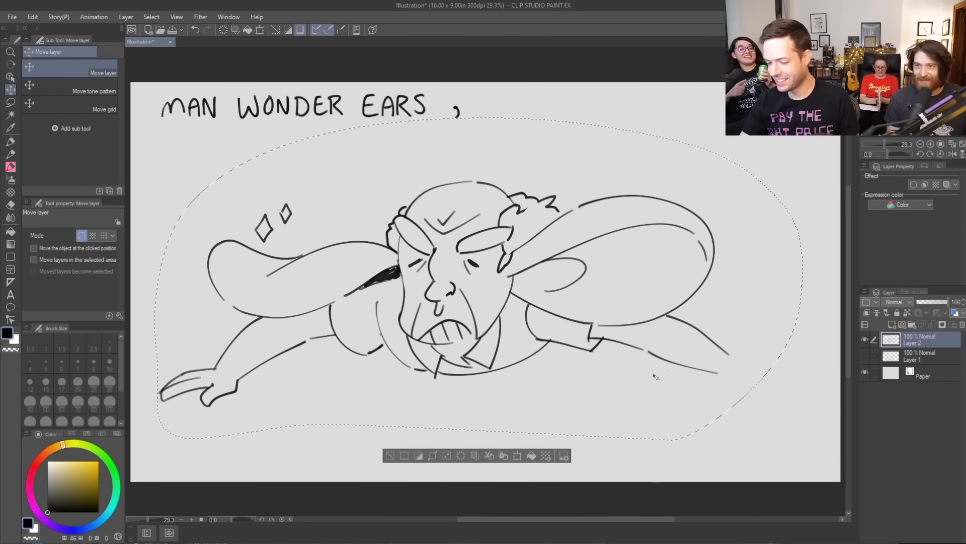
key("ctrl+d")
Draw the right hand with spread fingers at the end of the right arm
key("b")
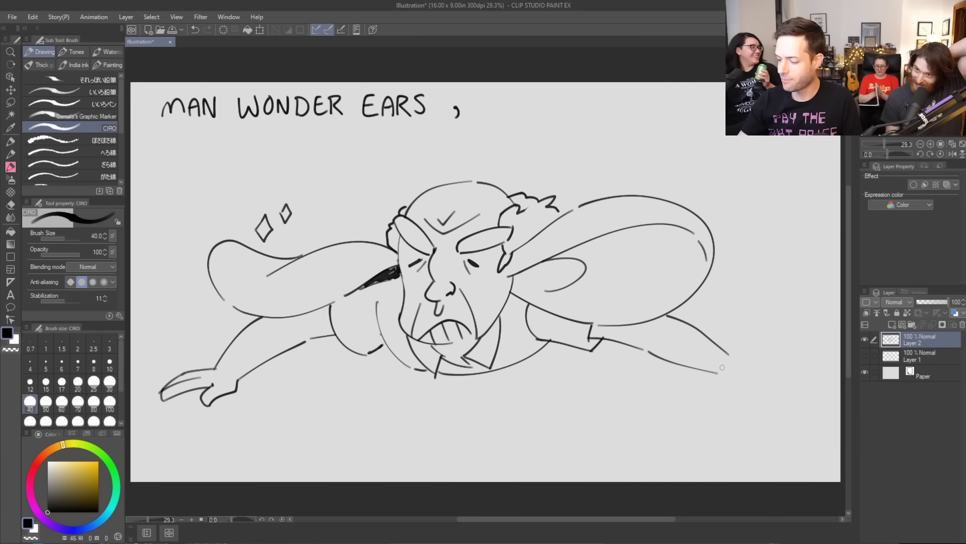
mouse_move(719, 373)
left_mouse_down()
mouse_move(747, 397)
mouse_move(736, 377)
mouse_move(781, 390)
mouse_move(752, 368)
mouse_move(784, 374)
mouse_move(783, 365)
mouse_move(734, 355)
left_mouse_up()
key("ctrl+z")
mouse_move(785, 374)
left_mouse_down()
mouse_move(778, 353)
mouse_move(733, 354)
left_mouse_up()
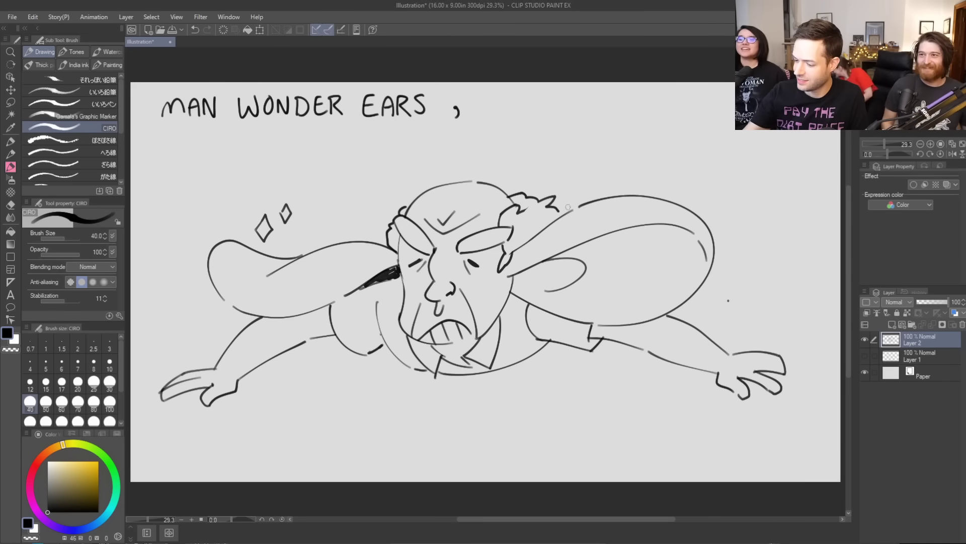
Draw a raised lower leg with a pointed foot rising behind the hair tuft by the right ear
left_click_drag(523, 192, 549, 161)
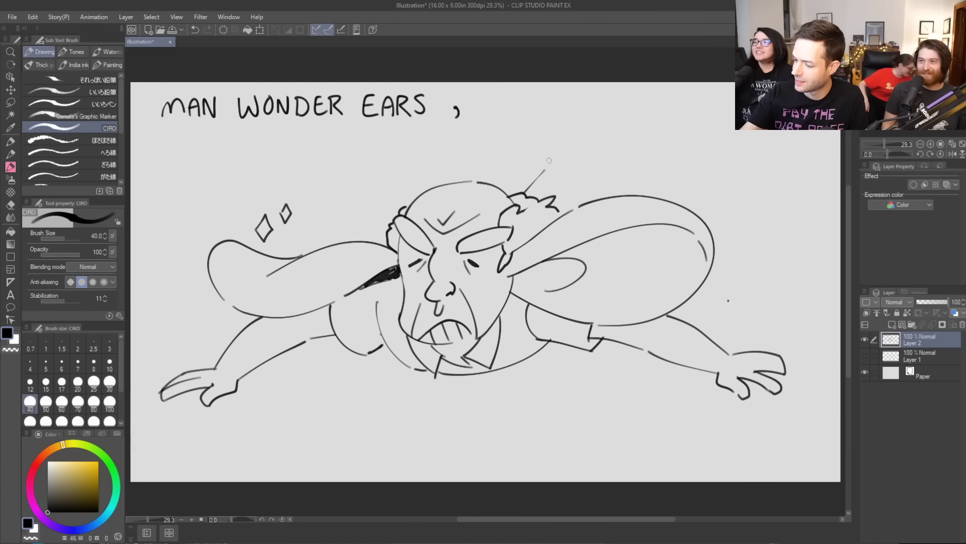
key("ctrl+z")
left_click_drag(523, 193, 557, 131)
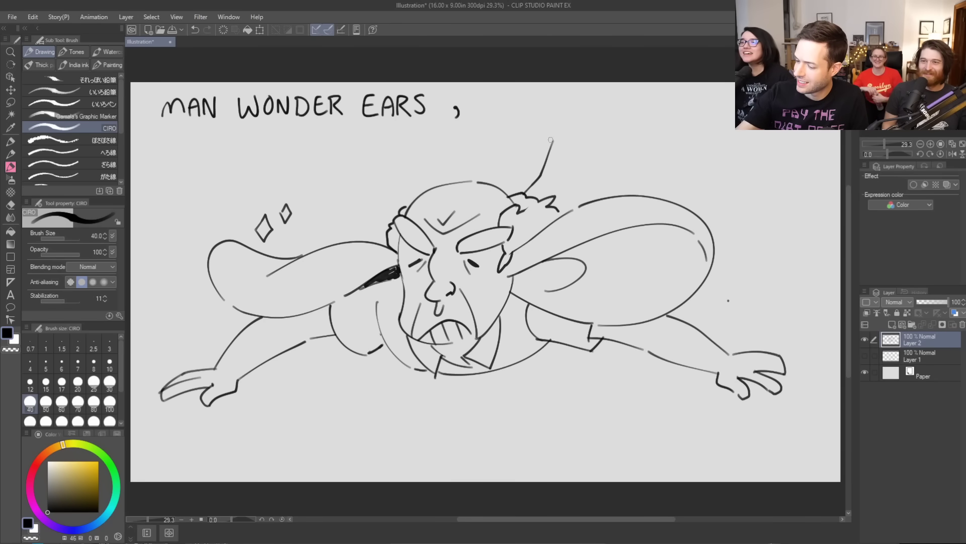
mouse_move(551, 142)
left_mouse_down()
mouse_move(552, 126)
mouse_move(552, 195)
left_mouse_up()
mouse_move(552, 133)
left_mouse_down()
mouse_move(584, 104)
mouse_move(567, 149)
left_mouse_up()
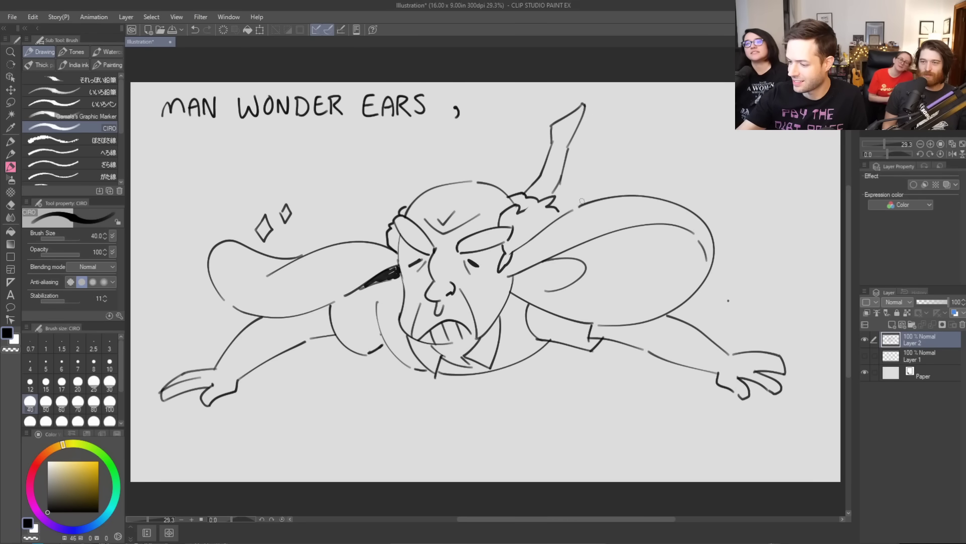
Draw a second raised leg and foot above the right ear, and add a curved band across both lower legs
left_click_drag(577, 207, 594, 152)
key("ctrl+z")
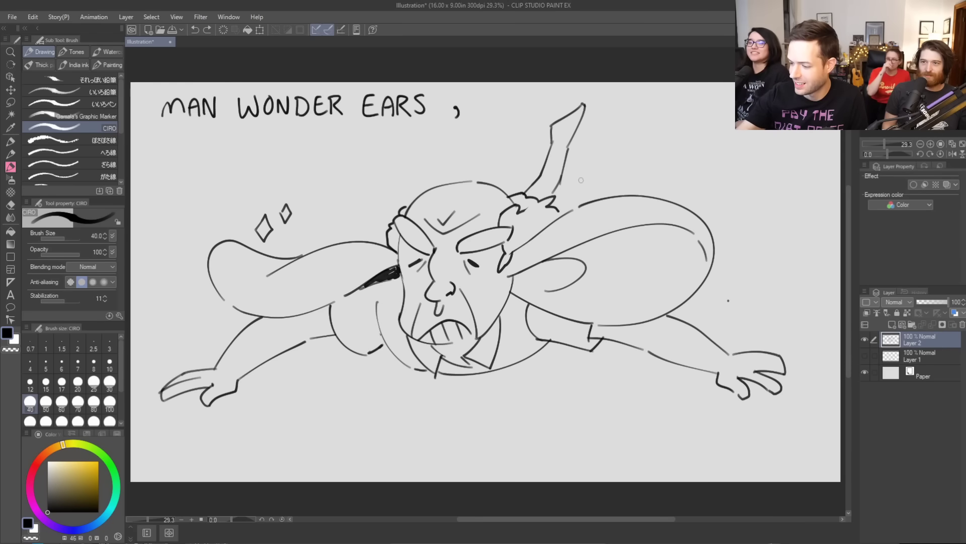
mouse_move(582, 204)
left_mouse_down()
mouse_move(582, 155)
mouse_move(606, 125)
mouse_move(607, 191)
left_mouse_up()
mouse_move(545, 170)
left_mouse_down()
mouse_move(563, 160)
mouse_move(606, 171)
left_mouse_up()
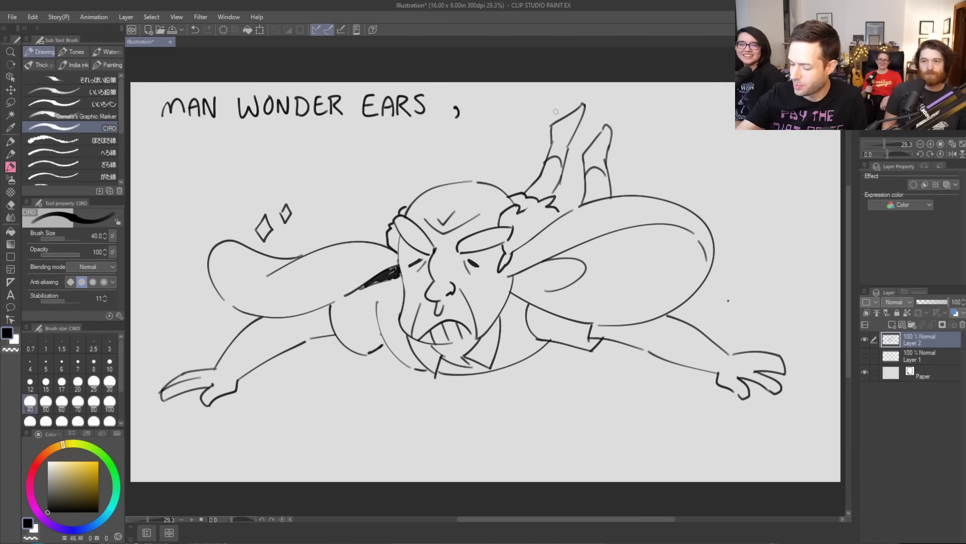
mouse_move(550, 123)
left_mouse_down()
mouse_move(584, 104)
mouse_move(570, 123)
mouse_move(588, 105)
left_mouse_up()
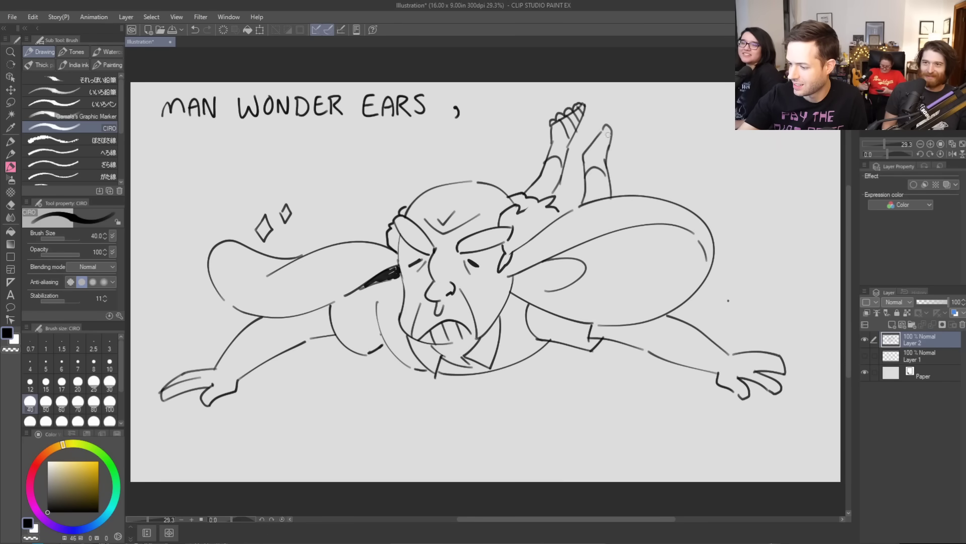
key("ctrl+z")
key("ctrl+z")
key("ctrl+z")
key("ctrl+z")
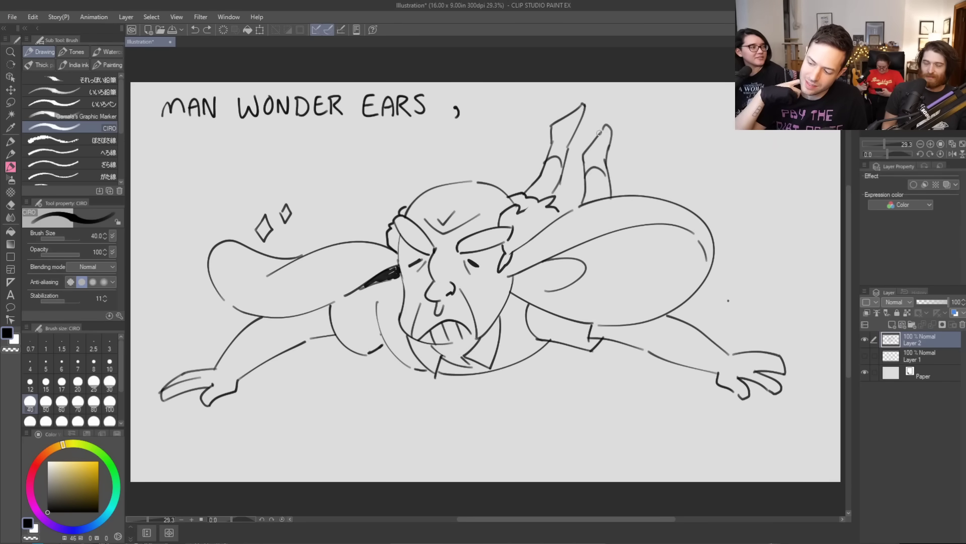
Add sandal soles and straps to both raised feet, erasing stray line ends beside the first foot
left_click_drag(553, 127, 585, 104)
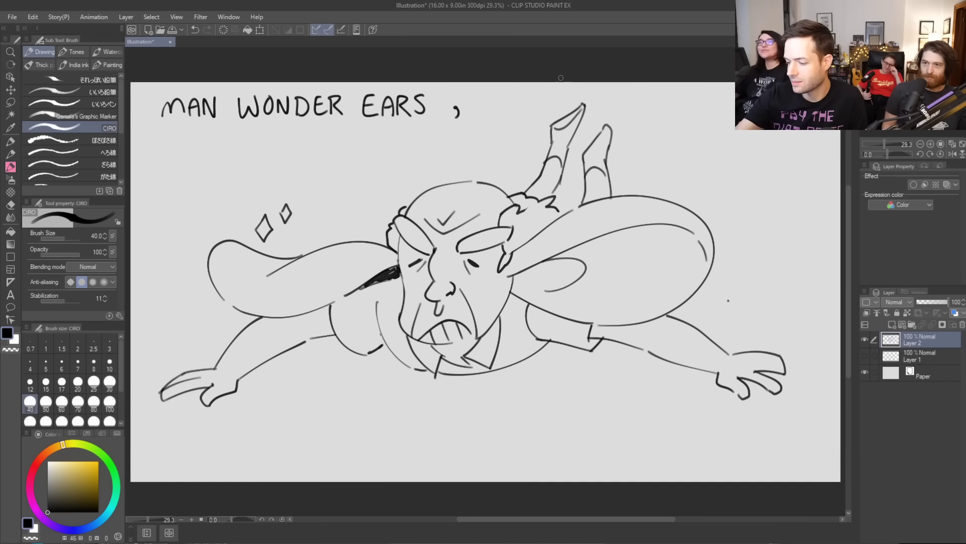
mouse_move(550, 131)
left_mouse_down()
mouse_move(580, 114)
mouse_move(565, 131)
mouse_move(571, 137)
mouse_move(583, 115)
left_mouse_up()
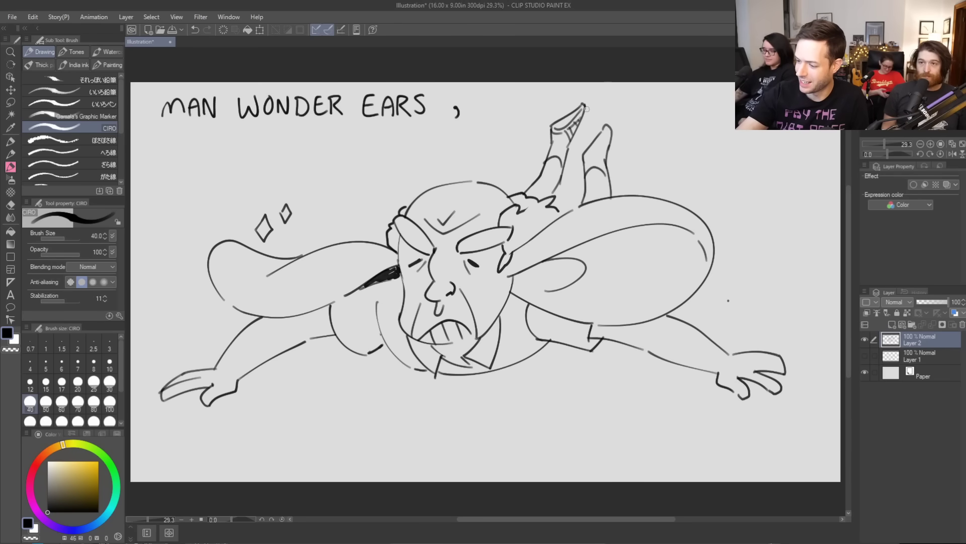
key("e")
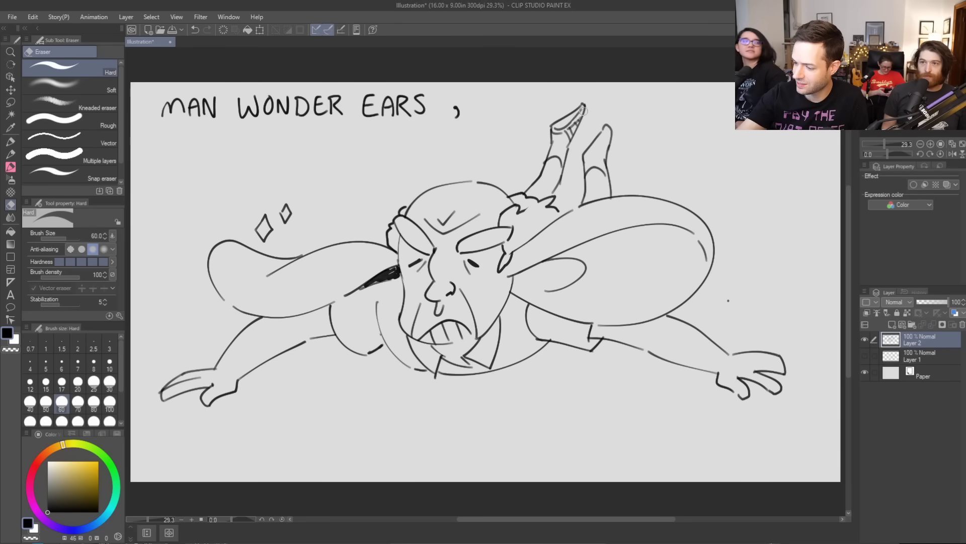
left_click_drag(579, 115, 594, 121)
key("b")
mouse_move(580, 154)
left_mouse_down()
mouse_move(602, 123)
mouse_move(591, 145)
mouse_move(613, 127)
left_mouse_up()
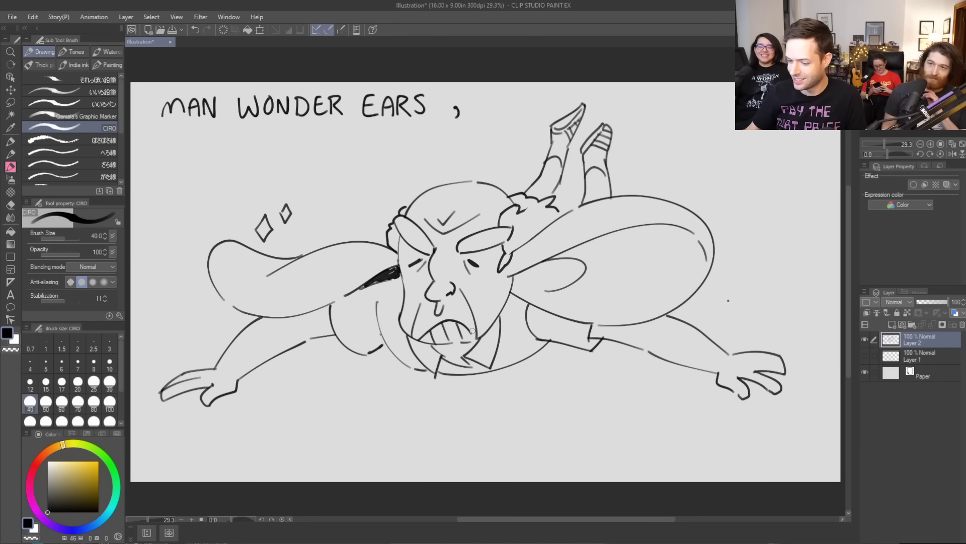
Draw thin slanted rain streaks across the whole background around the man
left_click_drag(143, 321, 195, 128)
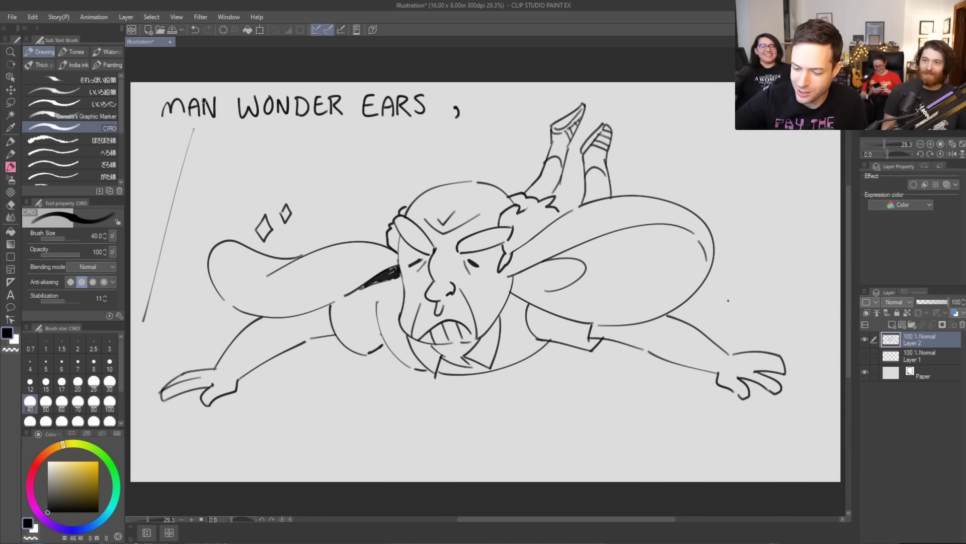
left_click_drag(197, 214, 212, 160)
left_click_drag(299, 246, 323, 143)
left_click_drag(333, 192, 347, 138)
left_click_drag(348, 238, 362, 176)
left_click_drag(263, 474, 294, 360)
left_click_drag(320, 394, 332, 346)
left_click_drag(218, 482, 229, 424)
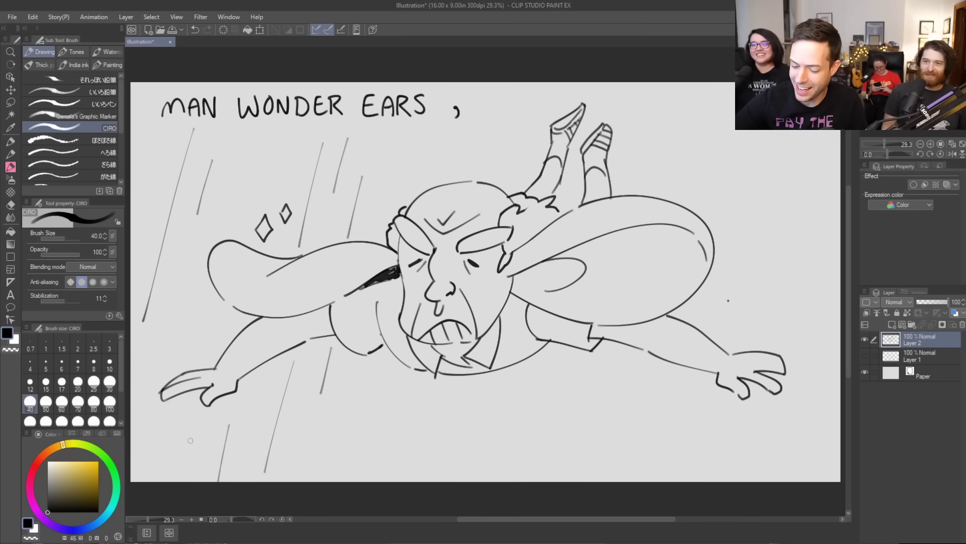
left_click_drag(160, 464, 166, 436)
left_click_drag(177, 358, 189, 294)
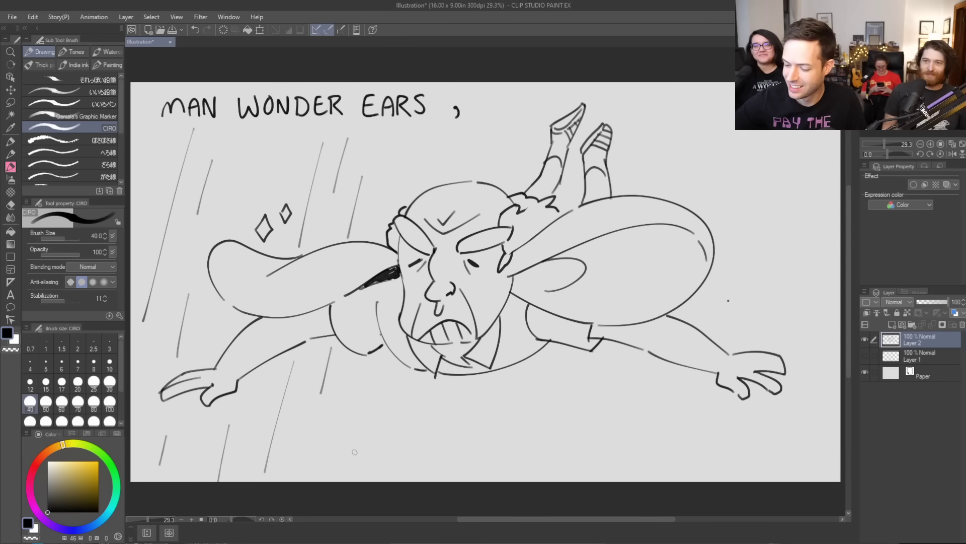
mouse_move(352, 478)
left_mouse_down()
mouse_move(376, 379)
mouse_move(405, 417)
left_mouse_up()
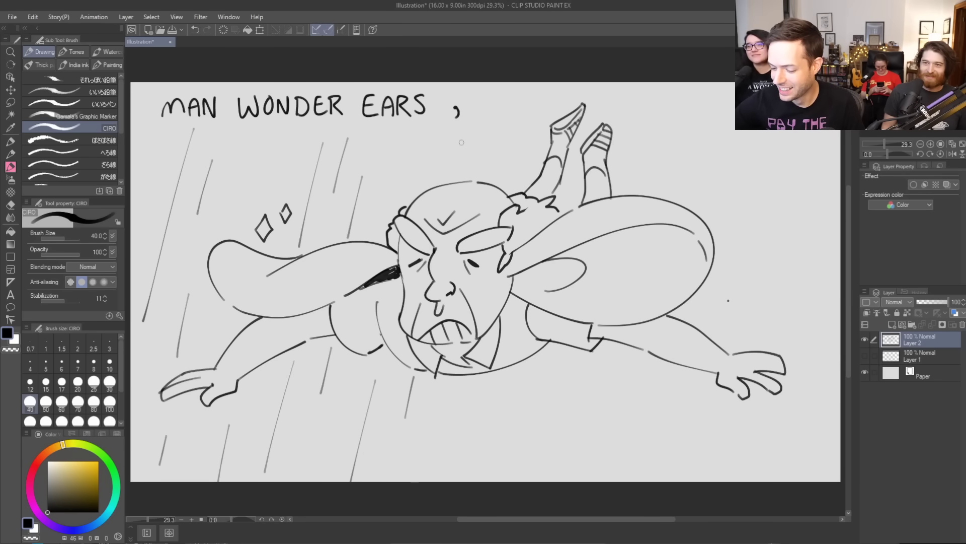
left_click_drag(429, 176, 441, 141)
left_click_drag(488, 161, 505, 95)
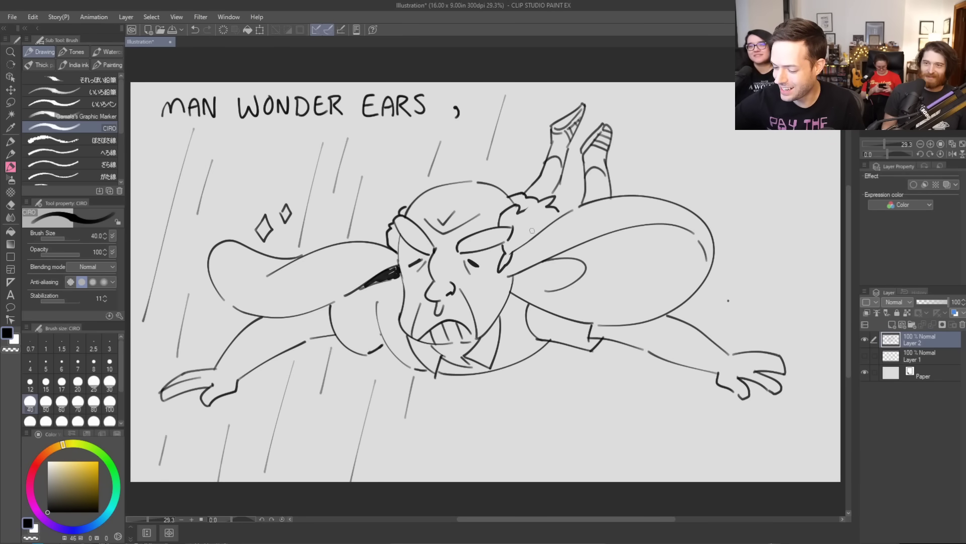
left_click_drag(491, 388, 477, 481)
left_click_drag(525, 372, 517, 403)
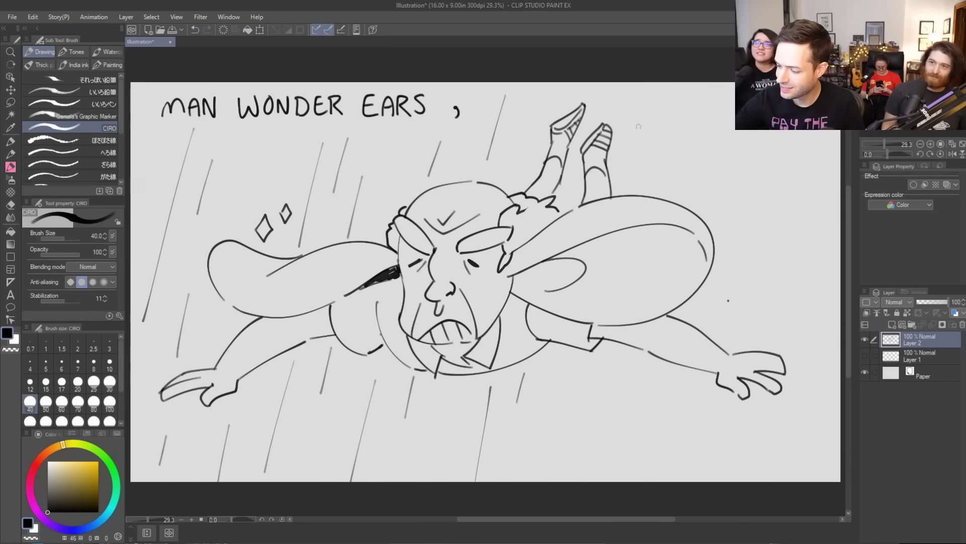
mouse_move(649, 83)
left_mouse_down()
mouse_move(636, 155)
mouse_move(664, 193)
left_mouse_up()
left_click_drag(637, 358, 625, 481)
left_click_drag(587, 359, 574, 439)
left_click_drag(688, 380, 687, 403)
left_click_drag(729, 301, 739, 172)
left_click_drag(720, 83, 708, 174)
left_click_drag(772, 225, 760, 339)
left_click_drag(758, 396, 758, 482)
left_click_drag(813, 132, 799, 331)
key("ctrl+z")
left_click_drag(818, 133, 808, 336)
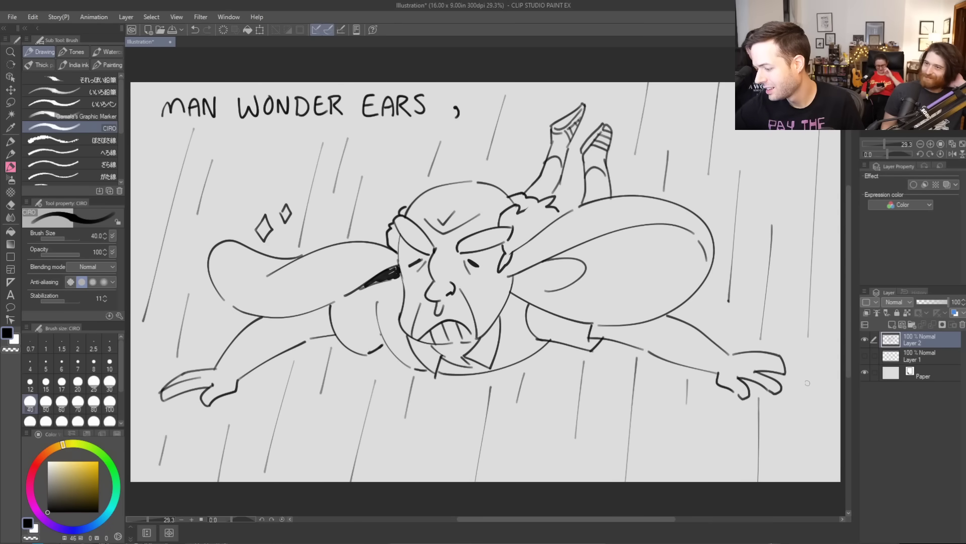
left_click_drag(721, 409, 718, 480)
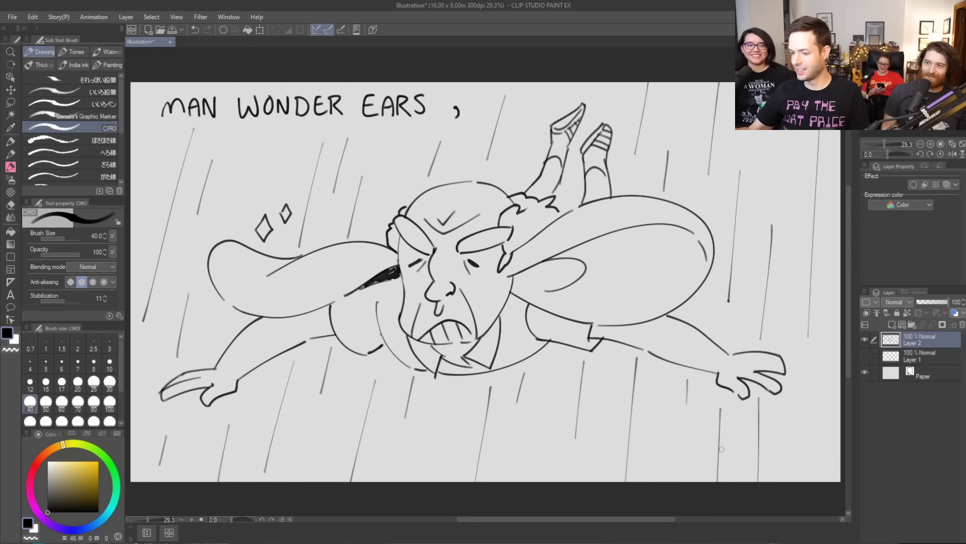
Draw two small diamond sparkles above the right ear, and dot both raised lower legs below the curved bands
left_click_drag(696, 184, 708, 202)
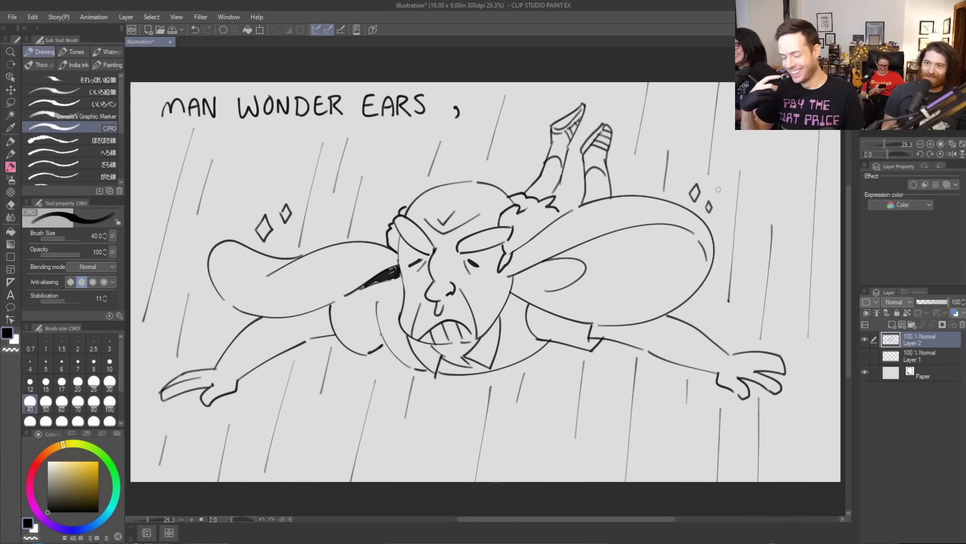
left_click(539, 187)
left_click(544, 182)
left_click(548, 178)
left_click(552, 167)
left_click(556, 174)
left_click(550, 179)
left_click(553, 182)
left_click(589, 188)
left_click(593, 186)
left_click(597, 190)
left_click(593, 171)
left_click(600, 177)
left_click(597, 165)
left_click(604, 156)
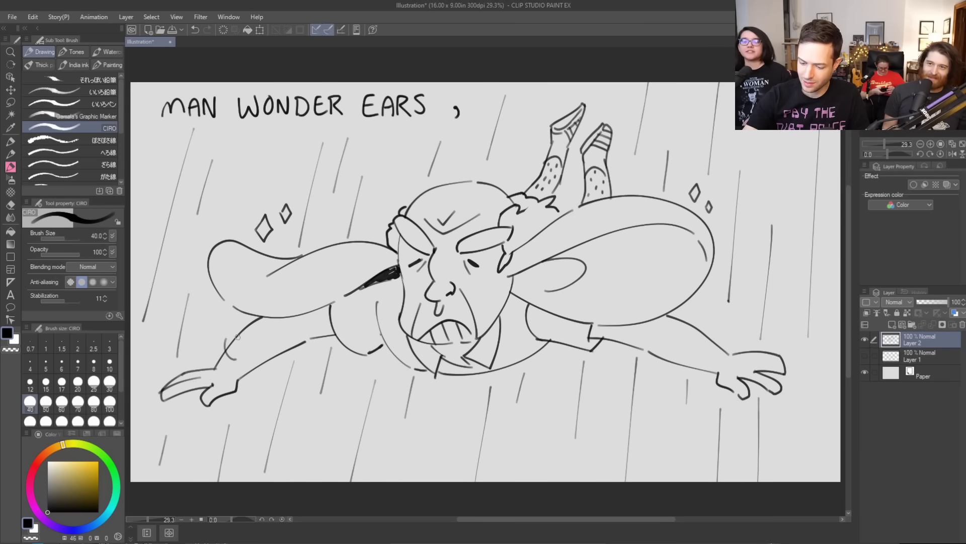
Add short hair strokes along the upper edge of both outstretched arms
left_click_drag(229, 333, 226, 358)
left_click_drag(239, 330, 233, 352)
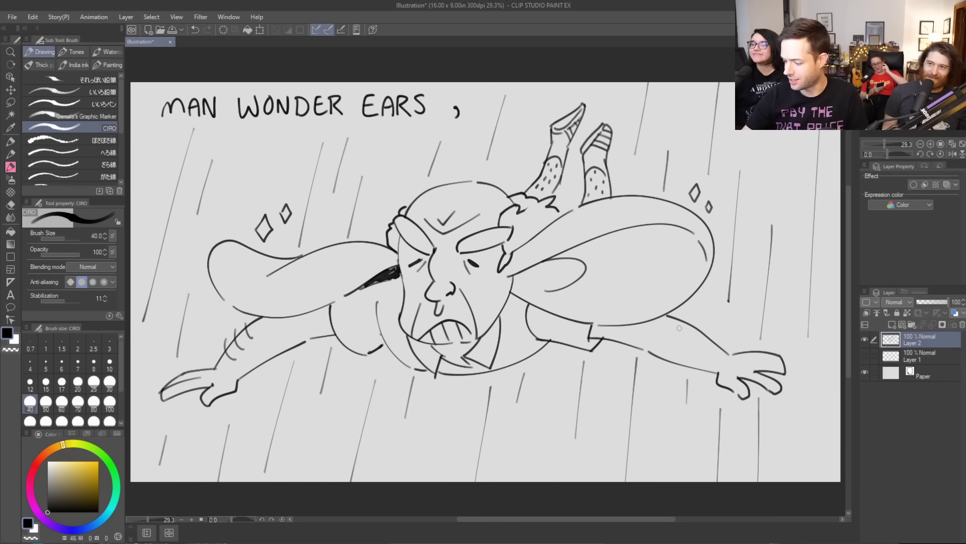
mouse_move(675, 316)
left_mouse_down()
mouse_move(705, 326)
mouse_move(695, 346)
left_mouse_up()
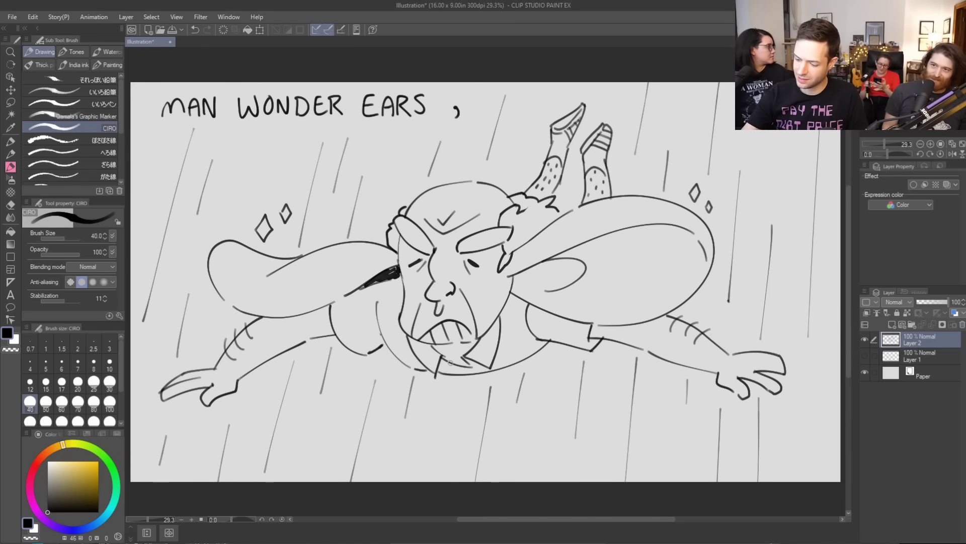
Scribble a small patch of chest hair inside the flying man's open collar
left_click_drag(450, 361, 465, 349)
key("ctrl+z")
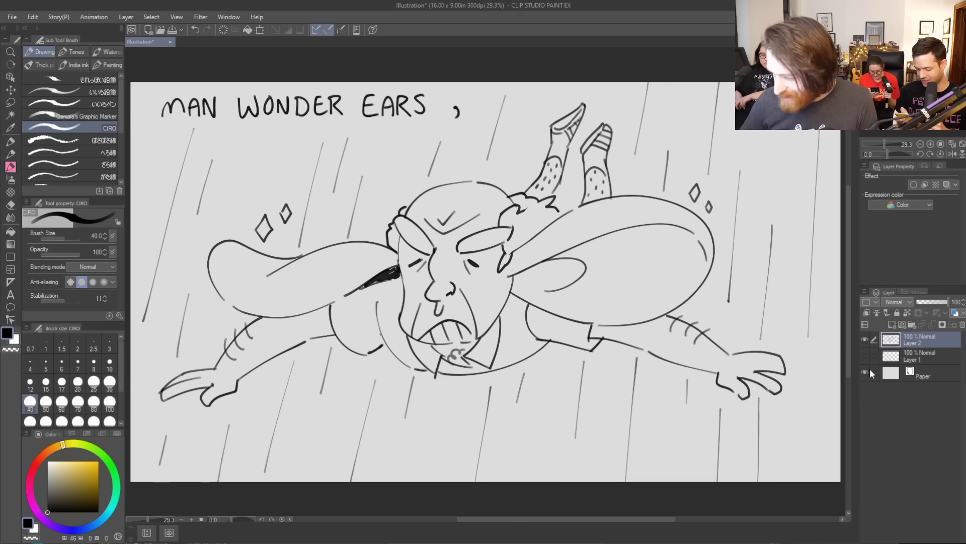
Hide the flying man's layer and add a new empty layer above it
left_click(865, 340)
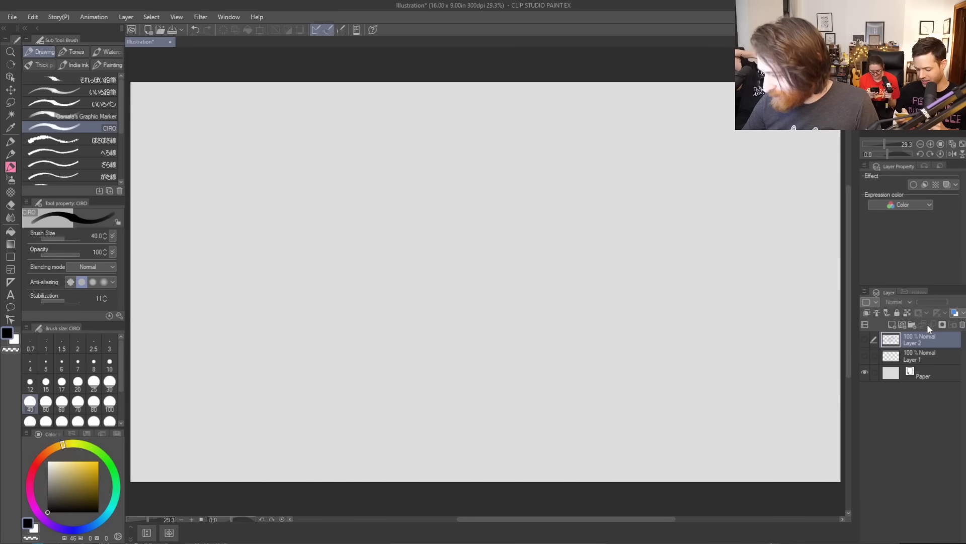
left_click(894, 324)
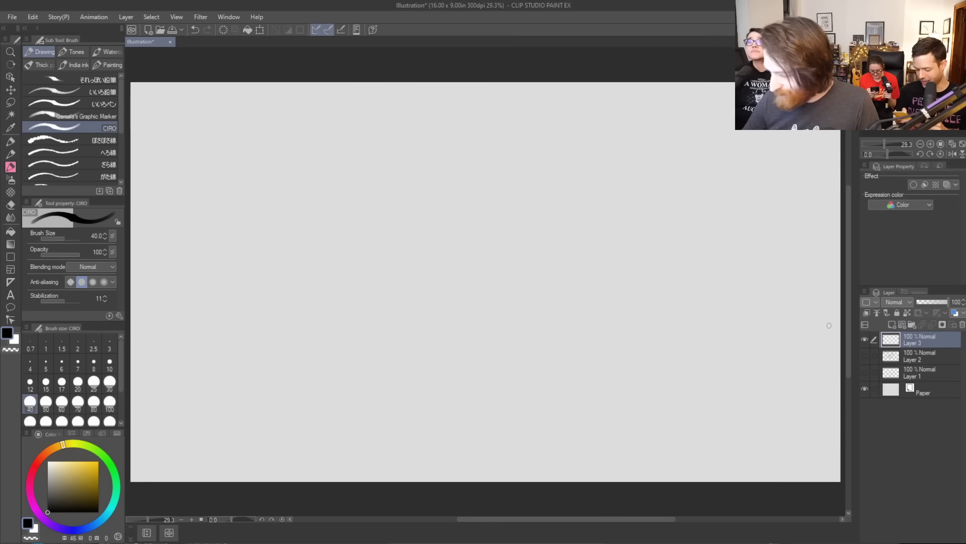
mouse_move(652, 162)
left_mouse_down()
mouse_move(635, 179)
mouse_move(653, 221)
mouse_move(703, 201)
mouse_move(708, 145)
mouse_move(682, 126)
mouse_move(638, 131)
mouse_move(594, 166)
mouse_move(596, 211)
mouse_move(618, 233)
mouse_move(667, 227)
left_mouse_up()
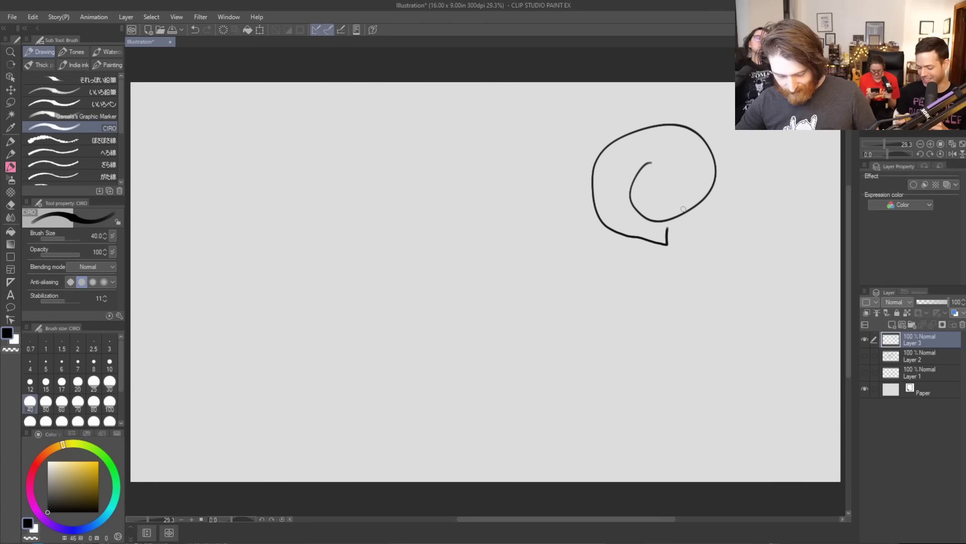
key("ctrl+z")
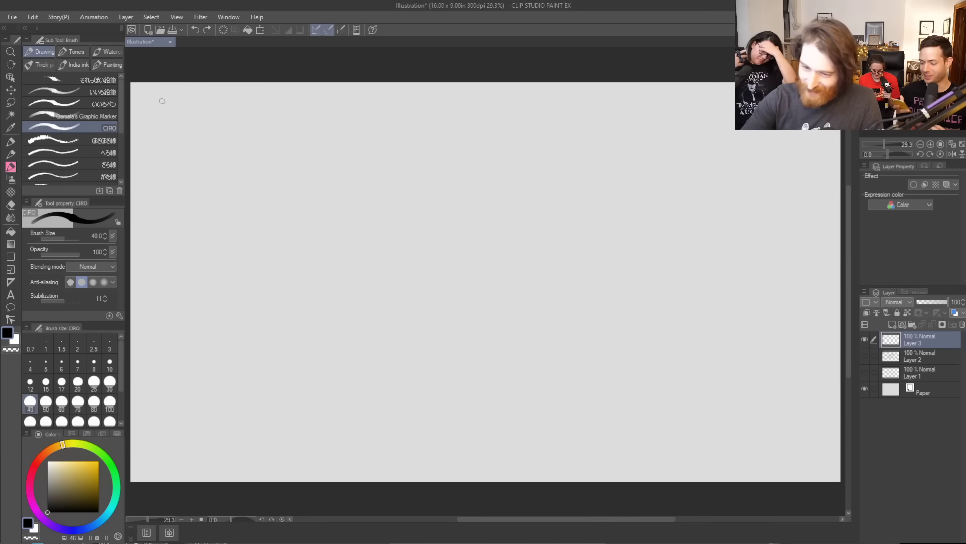
Hand-letter "N64 LEGS- PUMPKIN" along the upper edge of the canvas, starting near its left corner
mouse_move(161, 98)
left_mouse_down()
mouse_move(162, 126)
mouse_move(176, 126)
mouse_move(175, 101)
mouse_move(187, 115)
mouse_move(204, 114)
left_mouse_up()
mouse_move(200, 102)
left_mouse_down()
mouse_move(201, 120)
mouse_move(242, 119)
mouse_move(242, 102)
left_mouse_up()
left_click_drag(233, 111, 259, 112)
mouse_move(273, 99)
left_mouse_down()
mouse_move(263, 115)
mouse_move(289, 105)
mouse_move(305, 118)
mouse_move(328, 97)
mouse_move(331, 114)
mouse_move(352, 115)
left_mouse_up()
left_click_drag(352, 94, 353, 105)
mouse_move(360, 93)
left_mouse_down()
mouse_move(360, 114)
mouse_move(361, 104)
left_mouse_up()
left_click_drag(362, 104, 379, 114)
mouse_move(379, 95)
left_mouse_down()
mouse_move(387, 112)
mouse_move(389, 92)
left_mouse_up()
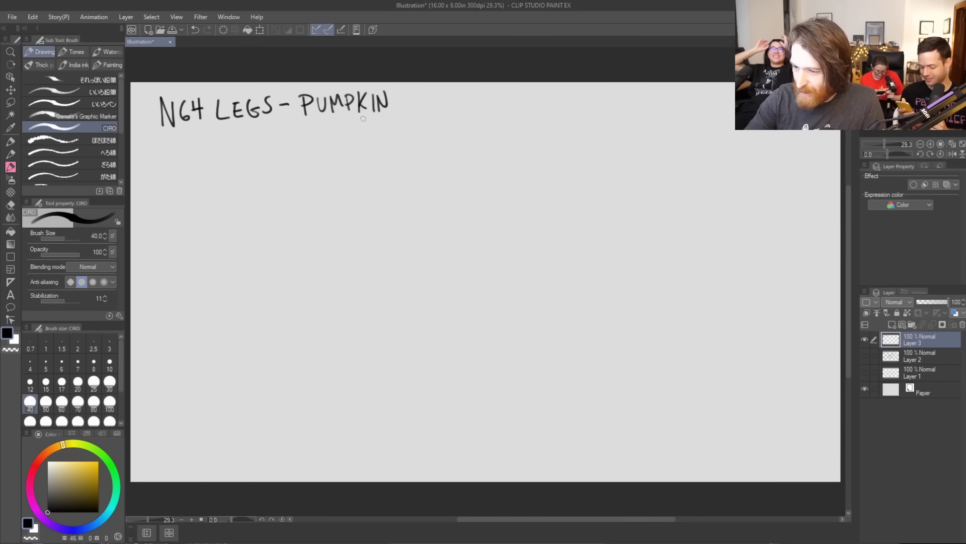
Finish the handwritten title with the word "INSANITY" after "PUMPKIN"
left_click_drag(402, 94, 408, 113)
mouse_move(409, 95)
left_mouse_down()
mouse_move(418, 111)
mouse_move(420, 92)
mouse_move(422, 111)
mouse_move(442, 106)
left_mouse_up()
mouse_move(446, 94)
left_mouse_down()
mouse_move(446, 112)
mouse_move(455, 111)
left_mouse_up()
mouse_move(455, 111)
left_mouse_down()
mouse_move(455, 94)
mouse_move(468, 110)
left_mouse_up()
mouse_move(463, 91)
left_mouse_down()
mouse_move(477, 91)
mouse_move(485, 111)
left_mouse_up()
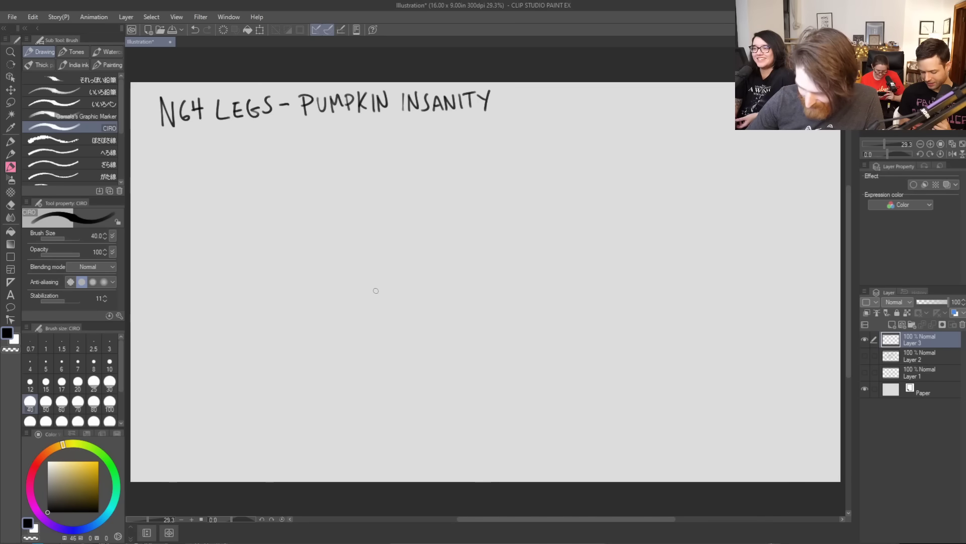
Sketch the console's body below the title with two upright side lines and a slightly arched lower edge
left_click_drag(376, 290, 364, 340)
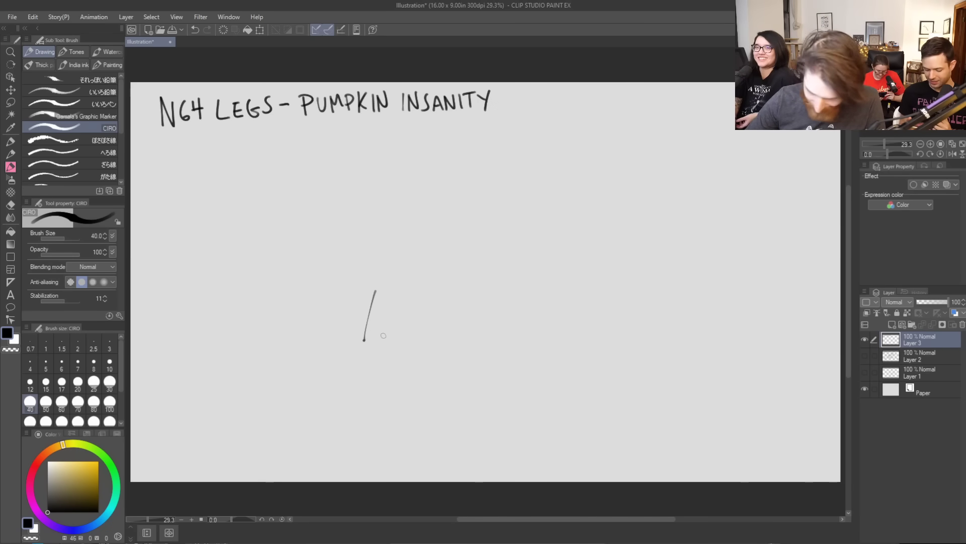
left_click_drag(364, 341, 411, 339)
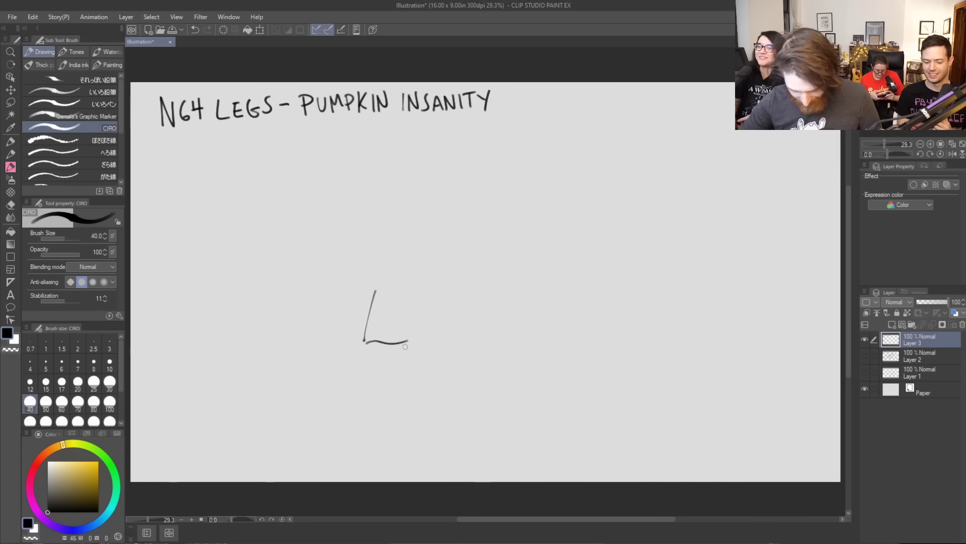
key("ctrl+z")
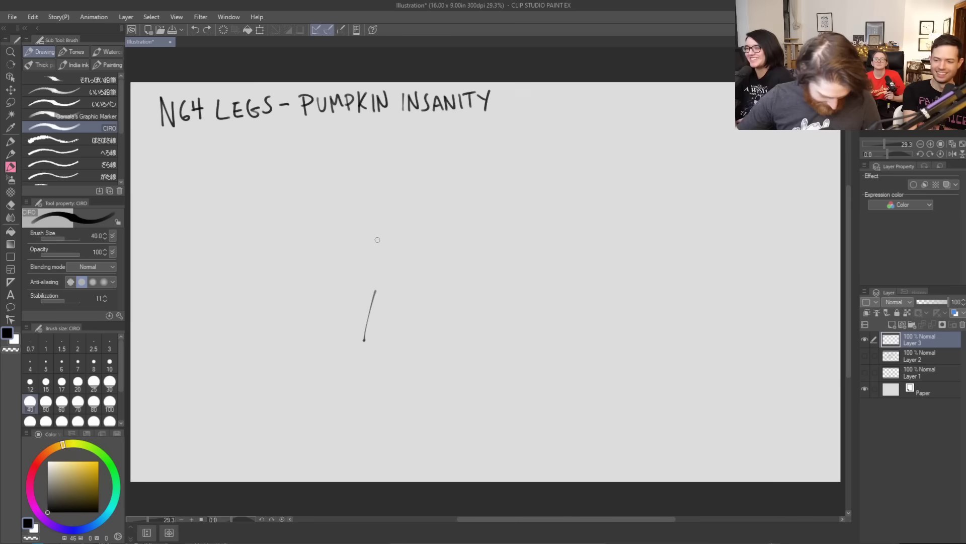
mouse_move(364, 342)
left_mouse_down()
mouse_move(441, 336)
mouse_move(416, 340)
mouse_move(452, 346)
left_mouse_up()
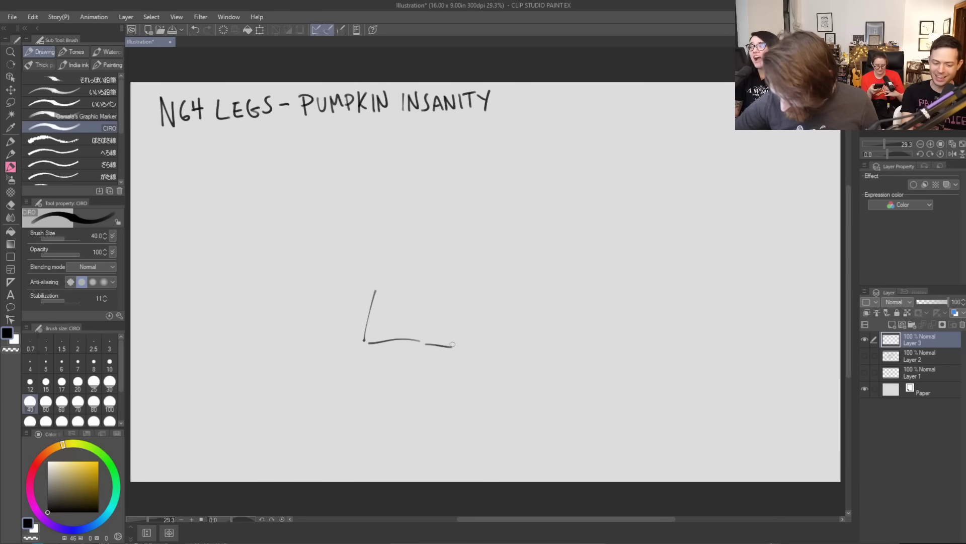
key("/")
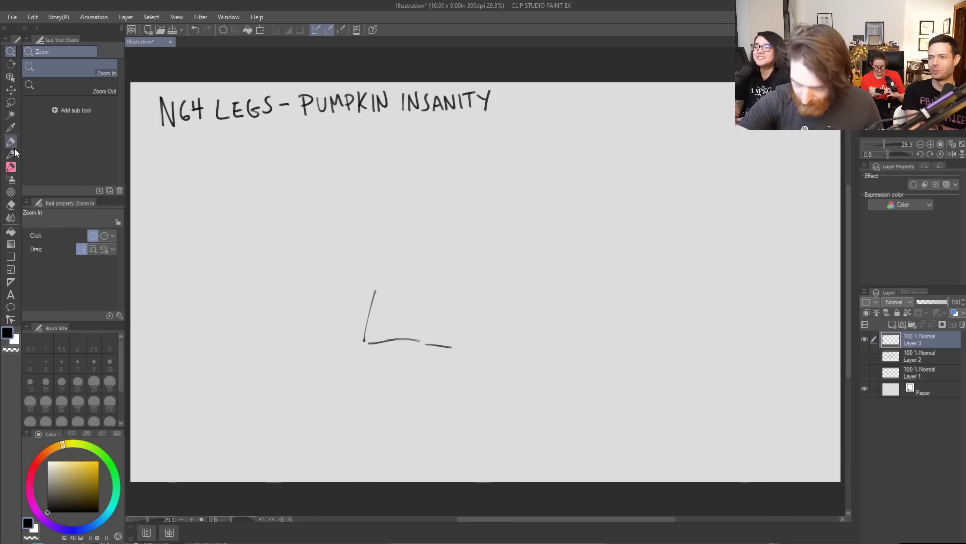
key("b")
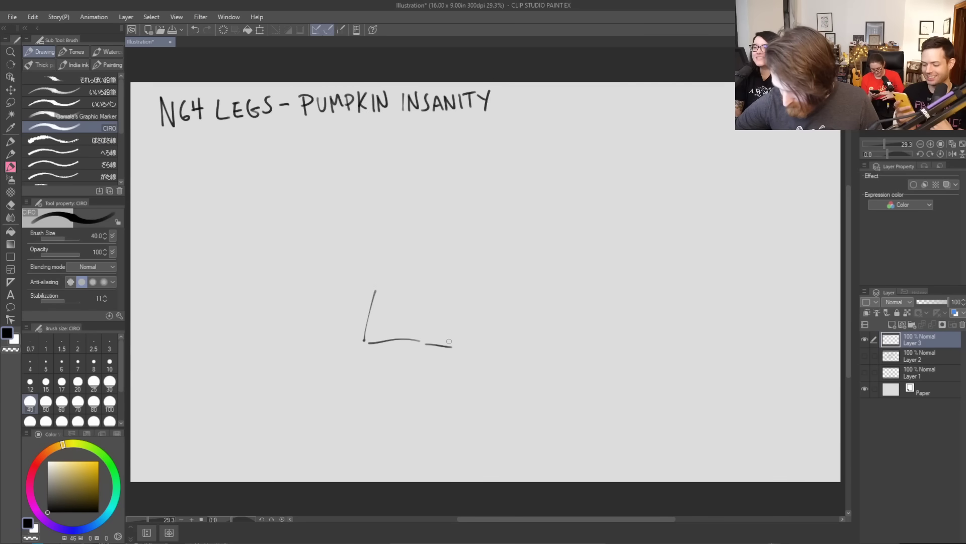
left_click_drag(422, 341, 449, 346)
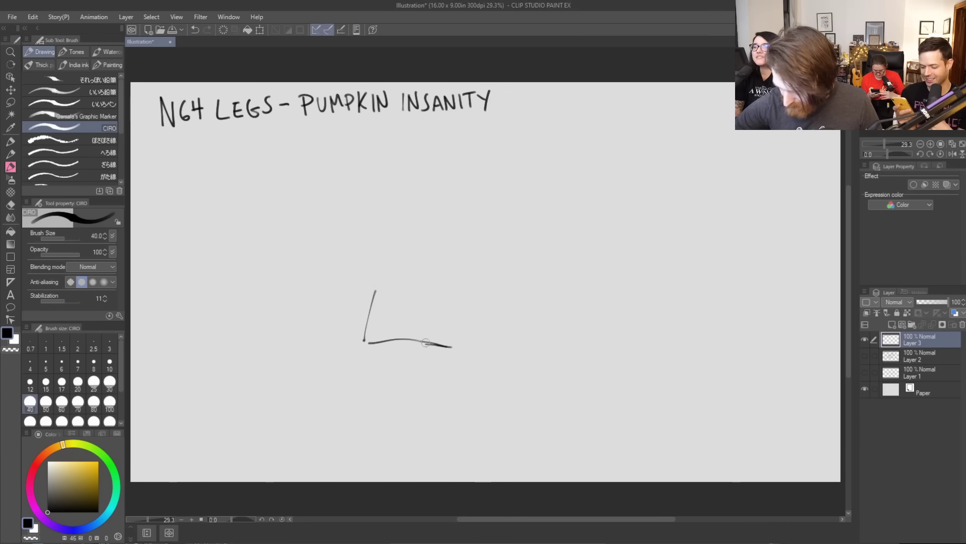
key("ctrl+z")
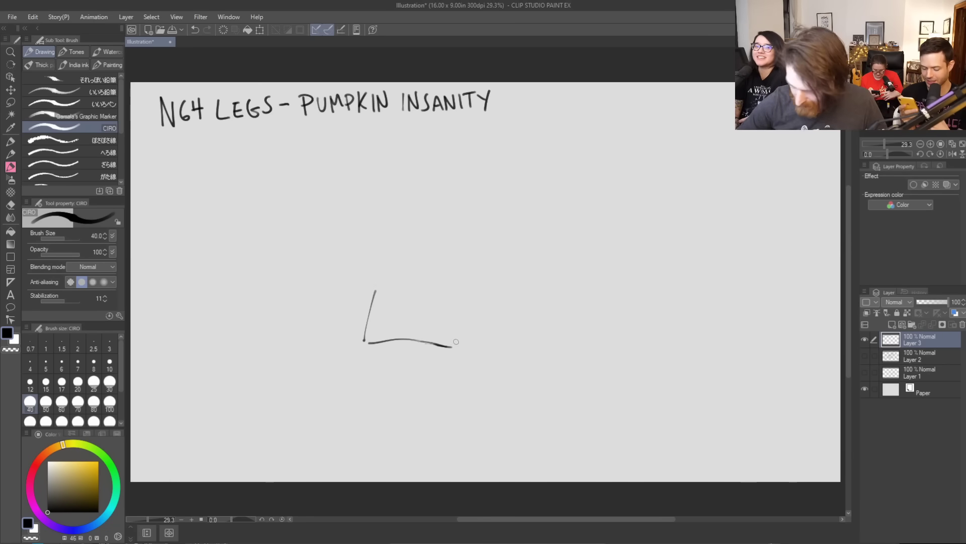
left_click_drag(462, 347, 469, 301)
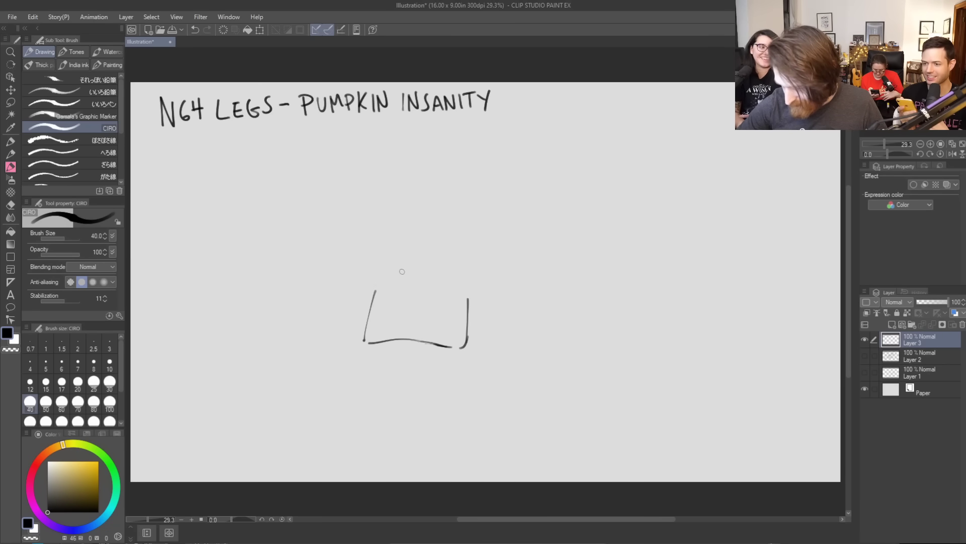
Draw the console's raised upper panel with two divider lines, and add two ovals flanking a small rectangle on the front
mouse_move(383, 285)
left_mouse_down()
mouse_move(387, 307)
mouse_move(385, 284)
mouse_move(445, 282)
left_mouse_up()
mouse_move(382, 285)
left_mouse_down()
mouse_move(410, 271)
mouse_move(446, 279)
left_mouse_up()
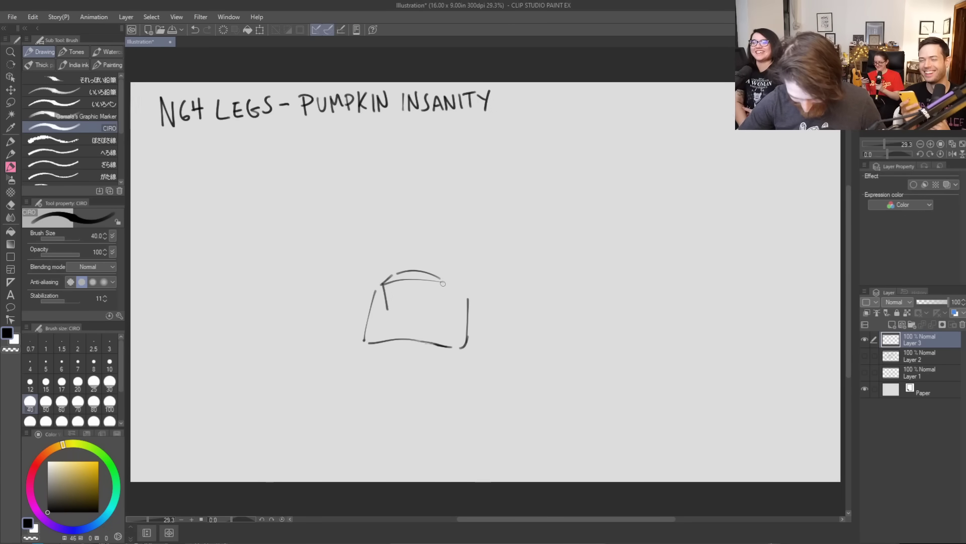
mouse_move(401, 274)
left_mouse_down()
mouse_move(455, 272)
mouse_move(444, 303)
left_mouse_up()
key("ctrl+z")
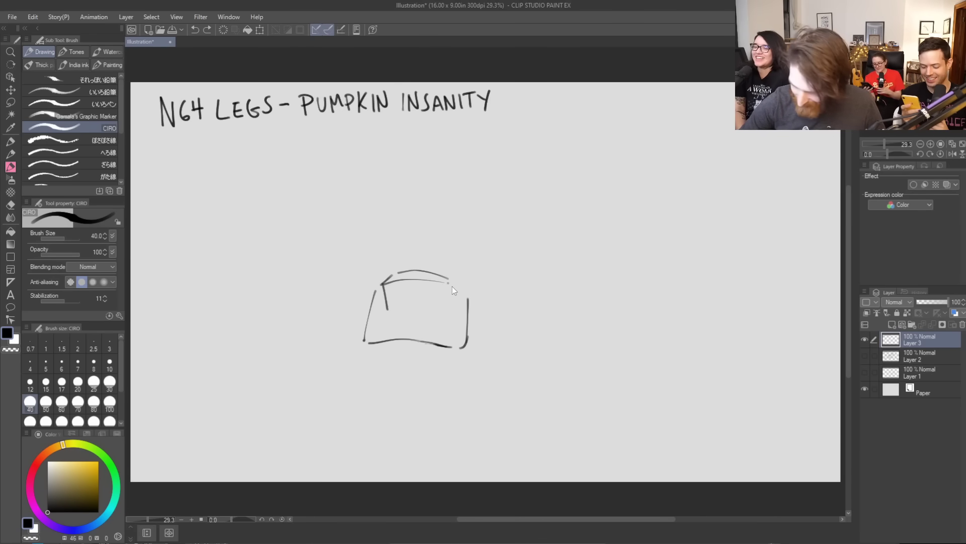
left_click_drag(450, 280, 448, 309)
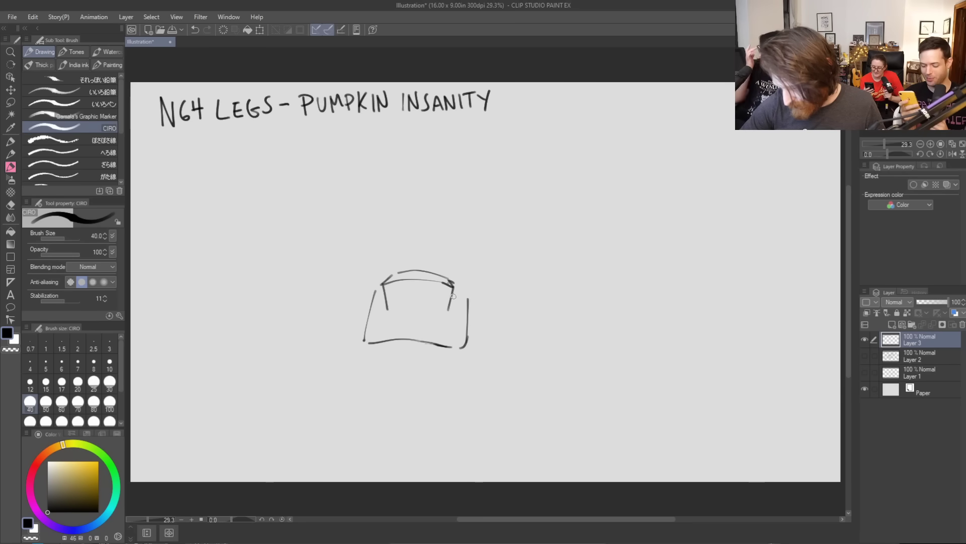
left_click_drag(385, 312, 452, 309)
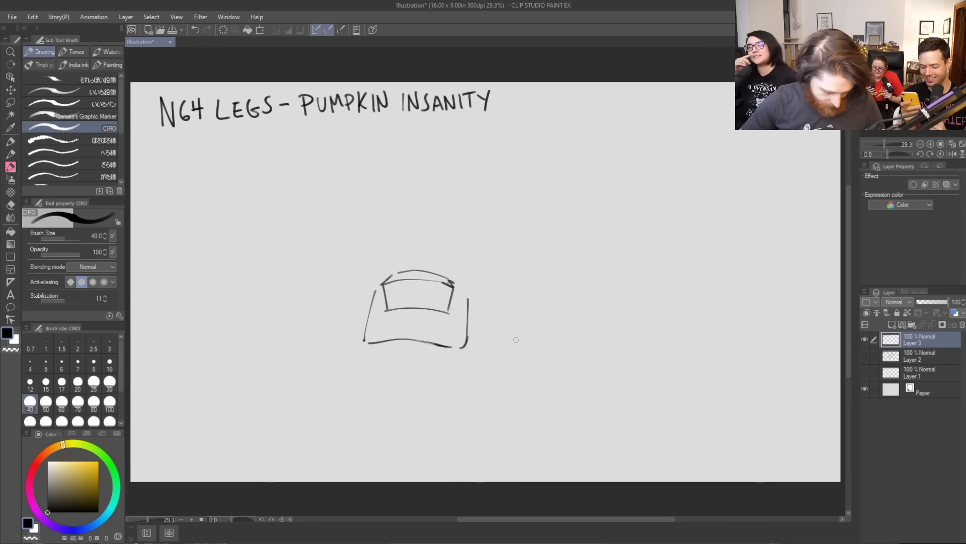
mouse_move(400, 282)
left_mouse_down()
mouse_move(401, 305)
mouse_move(413, 271)
mouse_move(437, 290)
mouse_move(438, 304)
mouse_move(438, 284)
left_mouse_up()
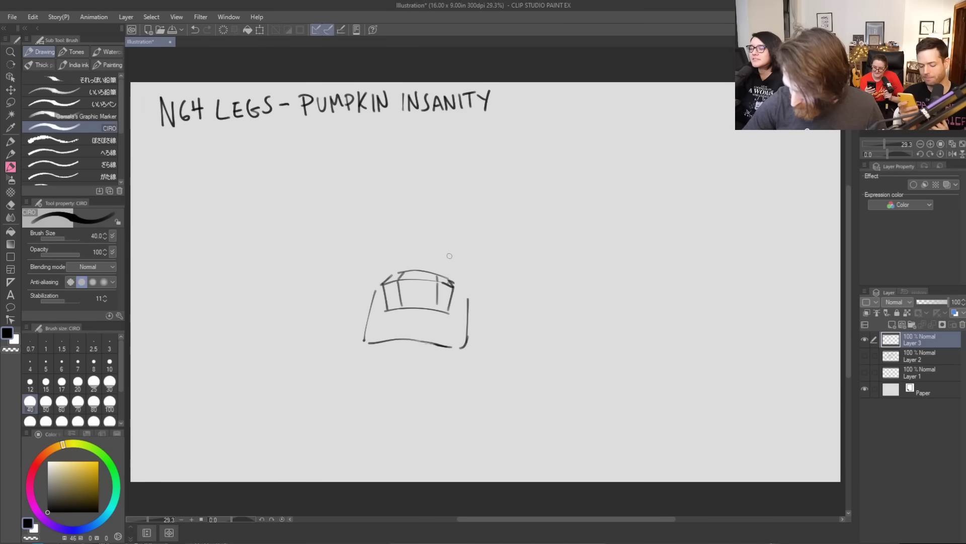
mouse_move(381, 325)
left_mouse_down()
mouse_move(376, 333)
mouse_move(383, 326)
left_mouse_up()
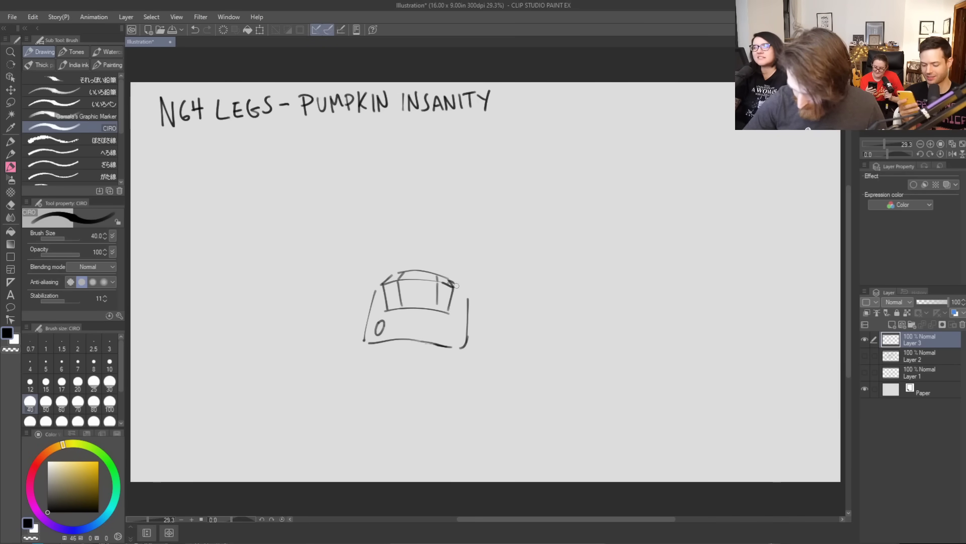
mouse_move(398, 321)
left_mouse_down()
mouse_move(397, 332)
mouse_move(431, 319)
mouse_move(412, 332)
mouse_move(451, 331)
left_mouse_up()
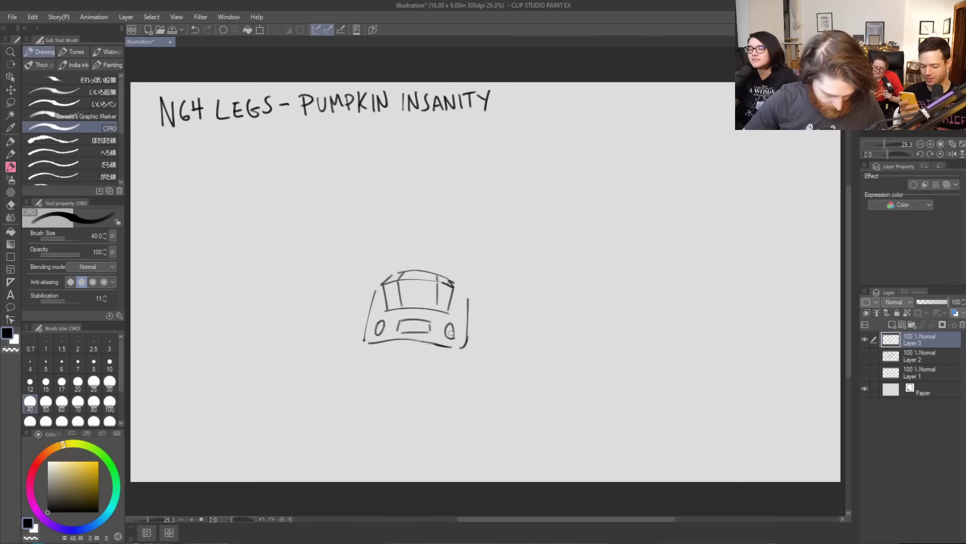
Draw rounded bulges at both lower corners of the console, joined by a thin line beneath the body
mouse_move(364, 337)
left_mouse_down()
mouse_move(355, 344)
mouse_move(372, 359)
left_mouse_up()
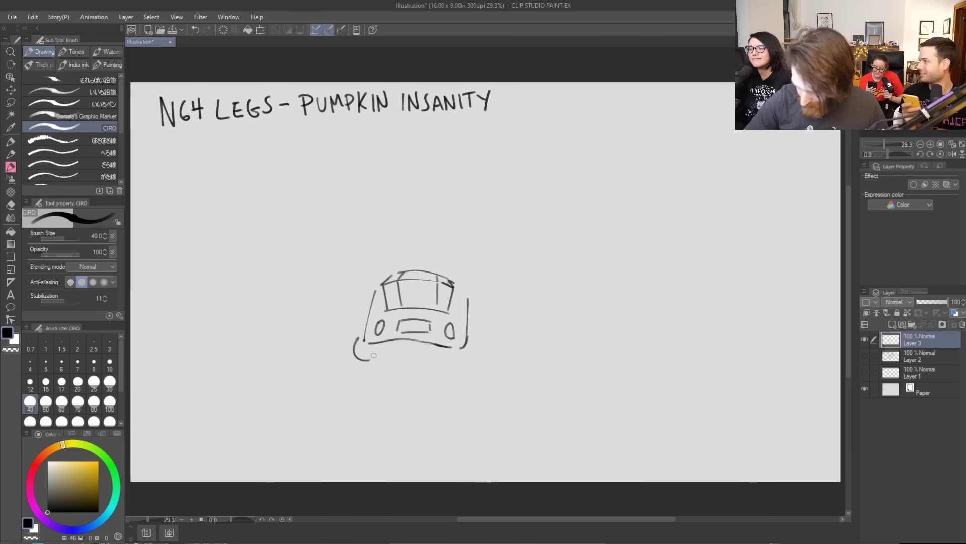
key("ctrl+z")
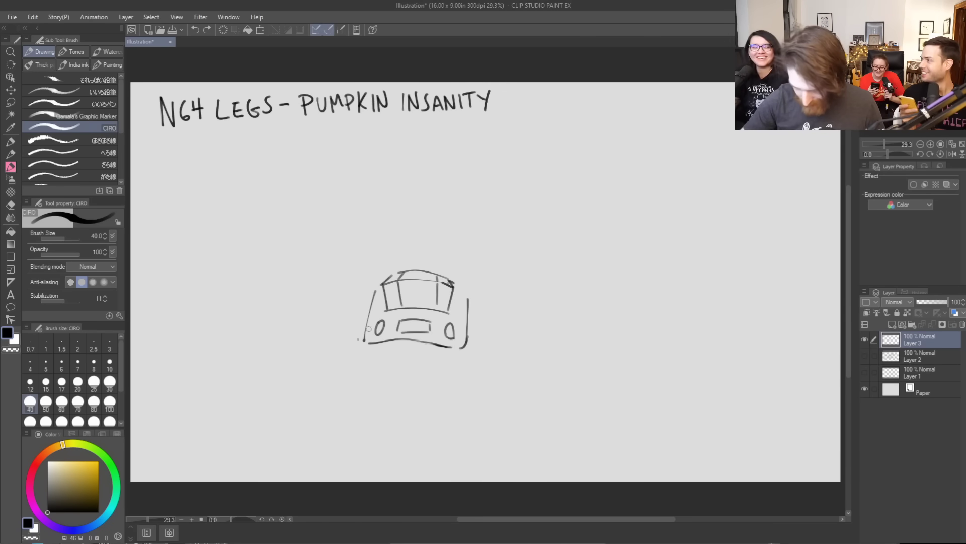
mouse_move(364, 335)
left_mouse_down()
mouse_move(376, 352)
mouse_move(356, 344)
mouse_move(373, 356)
left_mouse_up()
key("ctrl+z")
key("ctrl+z")
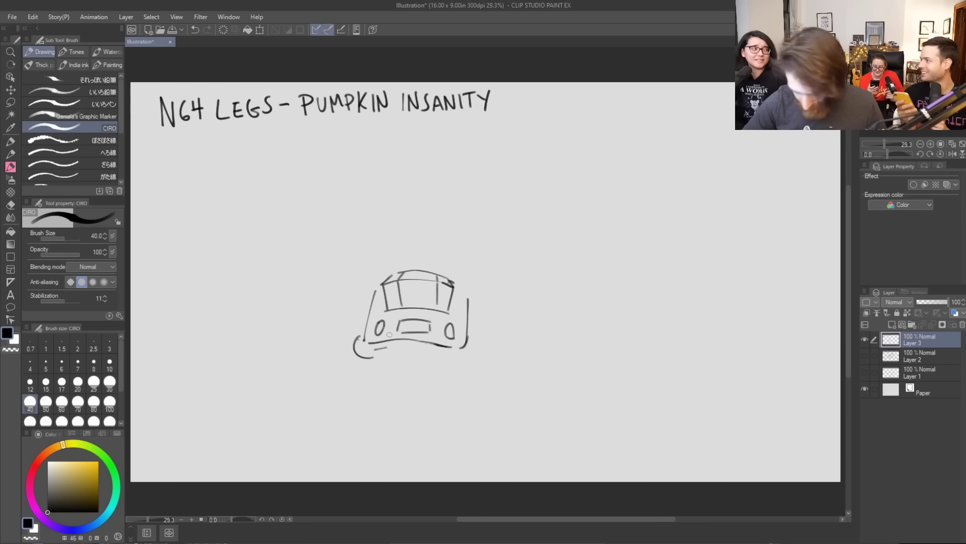
key("ctrl+z")
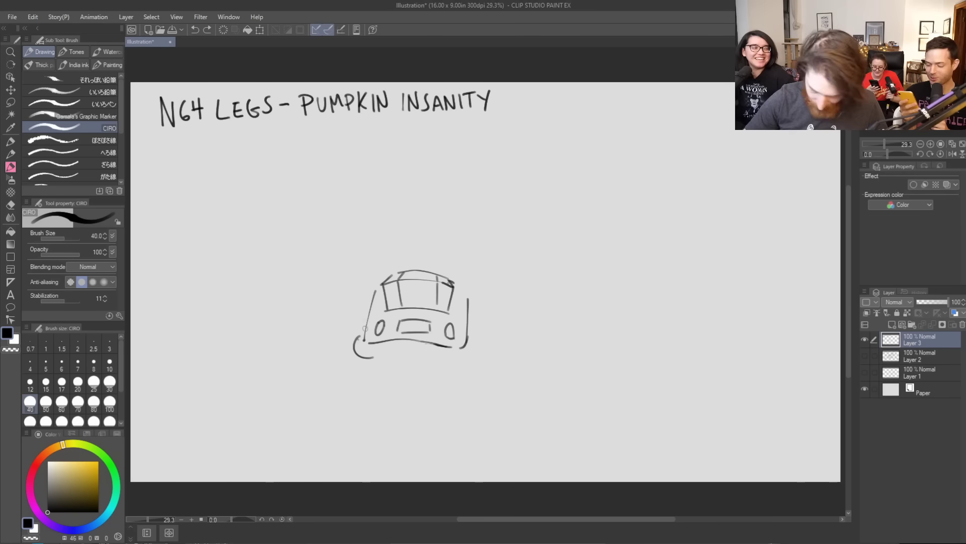
mouse_move(358, 336)
left_mouse_down()
mouse_move(361, 359)
mouse_move(403, 351)
mouse_move(453, 359)
mouse_move(479, 337)
mouse_move(469, 301)
left_mouse_up()
key("ctrl+z")
key("ctrl+z")
key("ctrl+z")
mouse_move(446, 357)
left_mouse_down()
mouse_move(454, 368)
mouse_move(476, 360)
mouse_move(469, 368)
mouse_move(477, 354)
left_mouse_up()
key("ctrl+z")
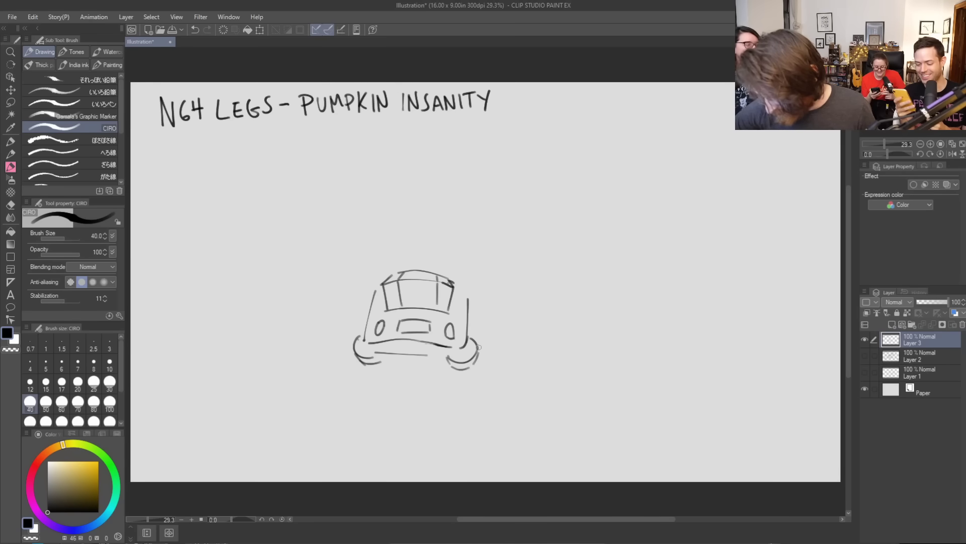
Add four small round ports along the console's lower band and close the gaps in its side and shoulder outline
left_click_drag(378, 347, 393, 348)
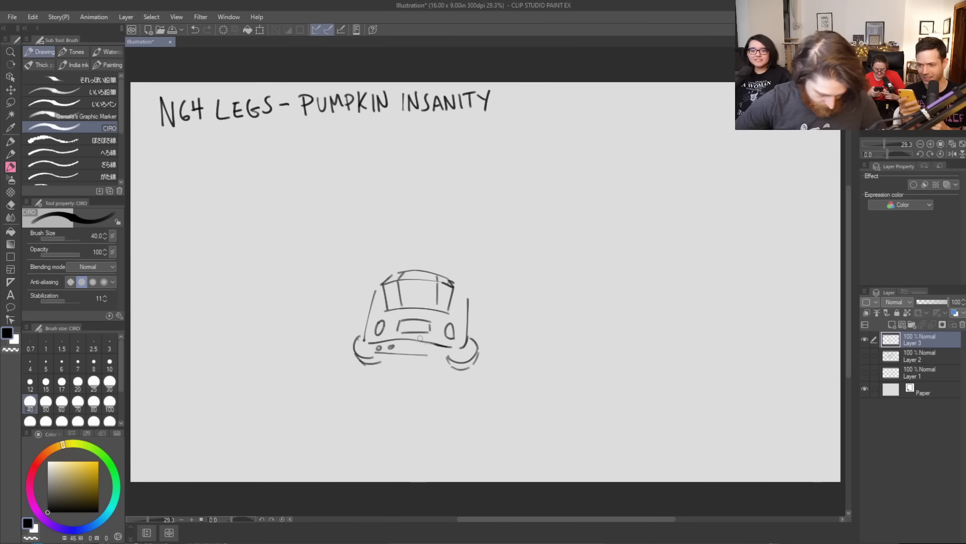
left_click_drag(422, 348, 466, 344)
left_click_drag(463, 284, 462, 291)
mouse_move(384, 285)
left_mouse_down()
mouse_move(376, 293)
mouse_move(387, 284)
left_mouse_up()
left_click_drag(366, 344, 364, 331)
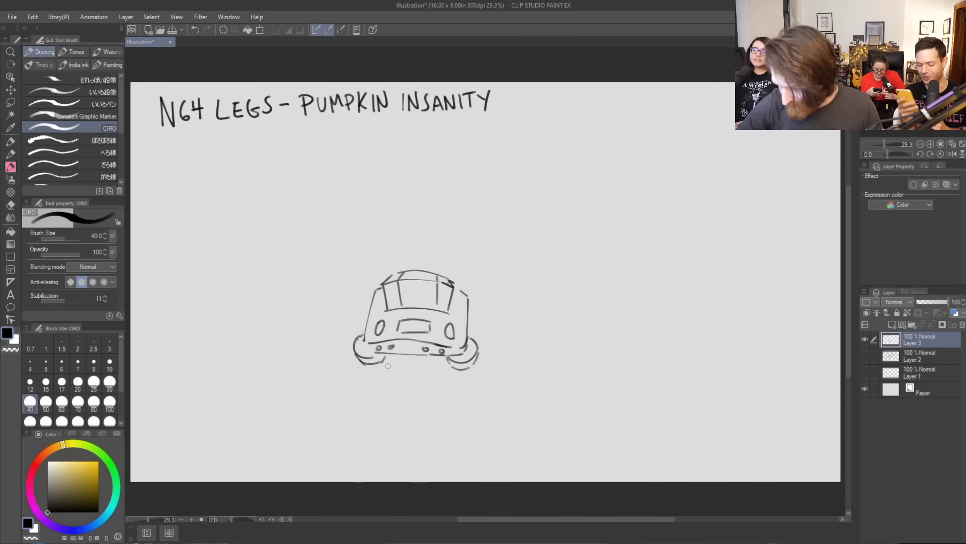
Draw a bare foot with its ankle beneath the console, toes pointing left
mouse_move(397, 355)
left_mouse_down()
mouse_move(361, 384)
mouse_move(372, 392)
mouse_move(340, 401)
mouse_move(383, 407)
mouse_move(446, 390)
mouse_move(451, 345)
left_mouse_up()
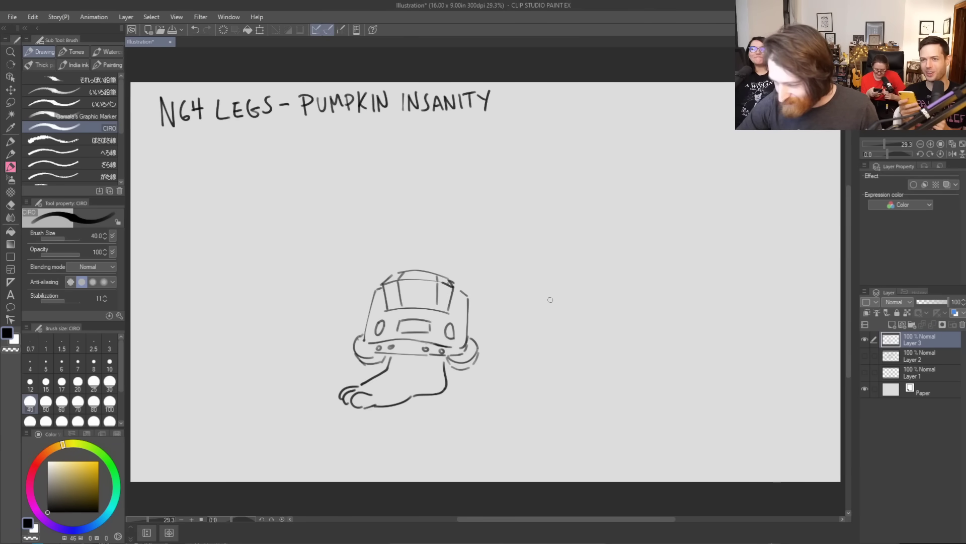
Outline a second, tilted console to the right of the first, with rounded bulges at its lower corners
left_click_drag(513, 291, 542, 346)
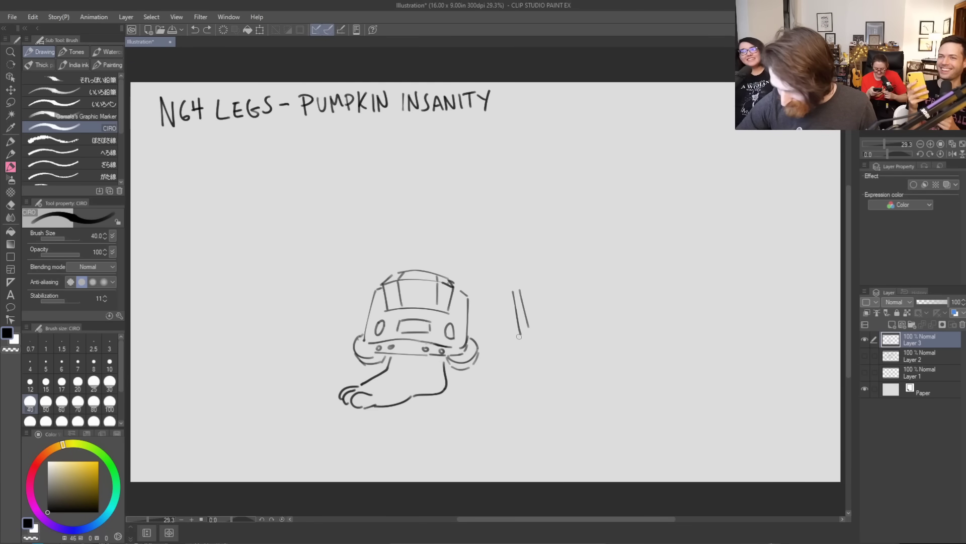
mouse_move(519, 335)
left_mouse_down()
mouse_move(549, 346)
mouse_move(601, 320)
mouse_move(595, 330)
mouse_move(612, 327)
mouse_move(592, 278)
left_mouse_up()
key("ctrl+z")
key("ctrl+z")
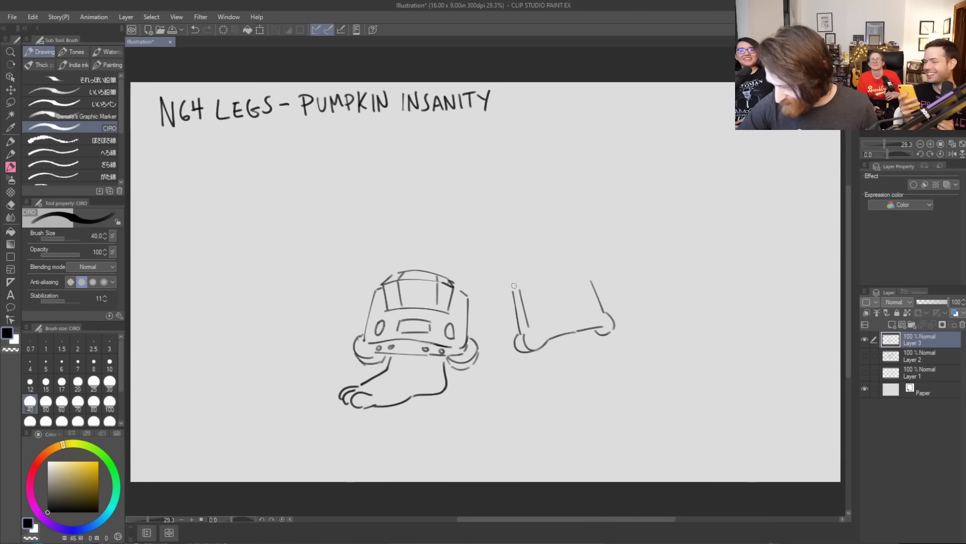
mouse_move(509, 280)
left_mouse_down()
mouse_move(517, 309)
mouse_move(524, 269)
left_mouse_up()
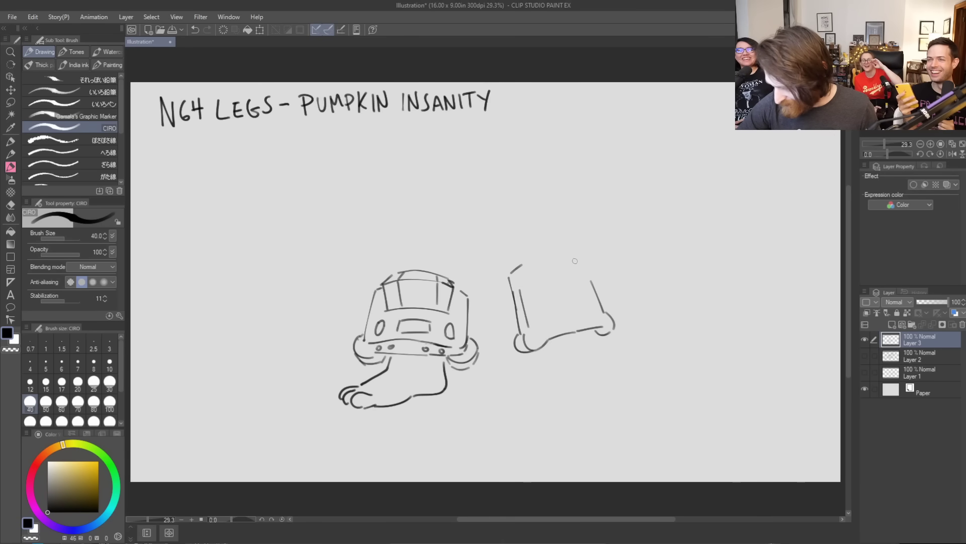
Draw the second console's raised upper panel, and add two ovals flanking a small rectangle on its front
mouse_move(541, 302)
left_mouse_down()
mouse_move(548, 271)
mouse_move(594, 276)
mouse_move(585, 291)
mouse_move(538, 295)
mouse_move(587, 292)
mouse_move(557, 282)
mouse_move(589, 280)
left_mouse_up()
key("ctrl+z")
key("ctrl+z")
key("ctrl+z")
mouse_move(558, 310)
left_mouse_down()
mouse_move(557, 323)
mouse_move(557, 309)
mouse_move(581, 307)
mouse_move(583, 318)
mouse_move(545, 326)
mouse_move(597, 315)
left_mouse_up()
key("ctrl+z")
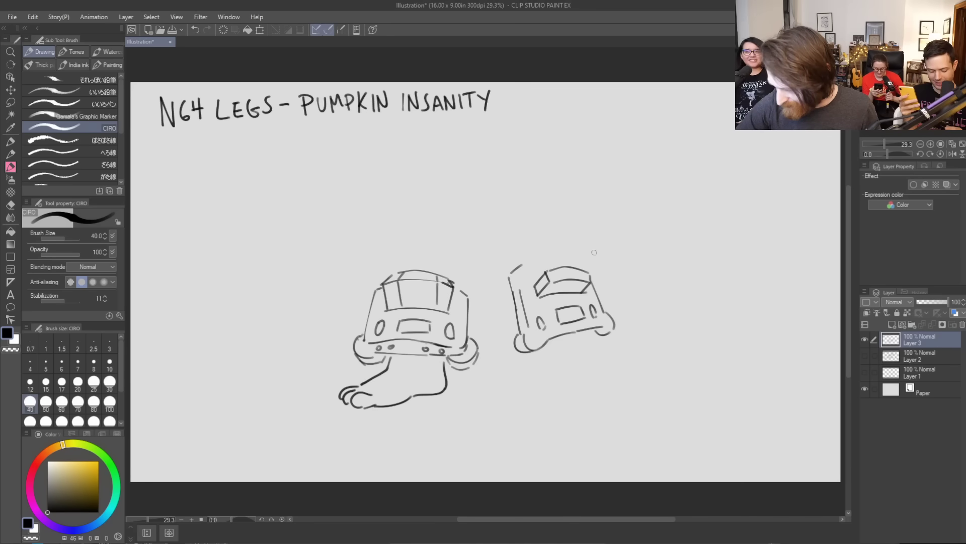
Draw a bare foot with its ankle beneath the second console, toes pointing right
mouse_move(548, 343)
left_mouse_down()
mouse_move(595, 328)
mouse_move(598, 354)
mouse_move(552, 358)
mouse_move(560, 379)
left_mouse_up()
key("ctrl+z")
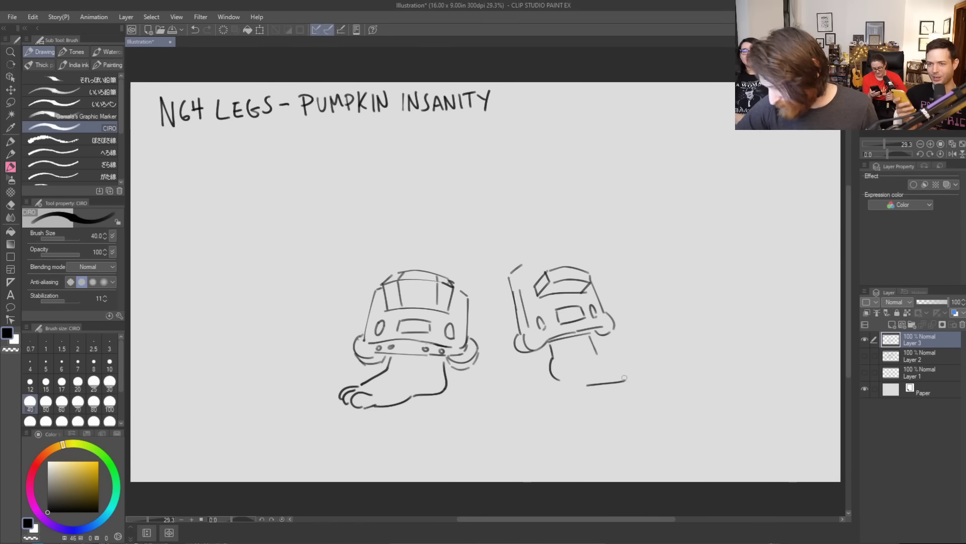
key("ctrl+z")
mouse_move(553, 353)
left_mouse_down()
mouse_move(545, 375)
mouse_move(592, 382)
mouse_move(650, 375)
mouse_move(633, 385)
mouse_move(651, 374)
mouse_move(635, 370)
mouse_move(665, 371)
left_mouse_up()
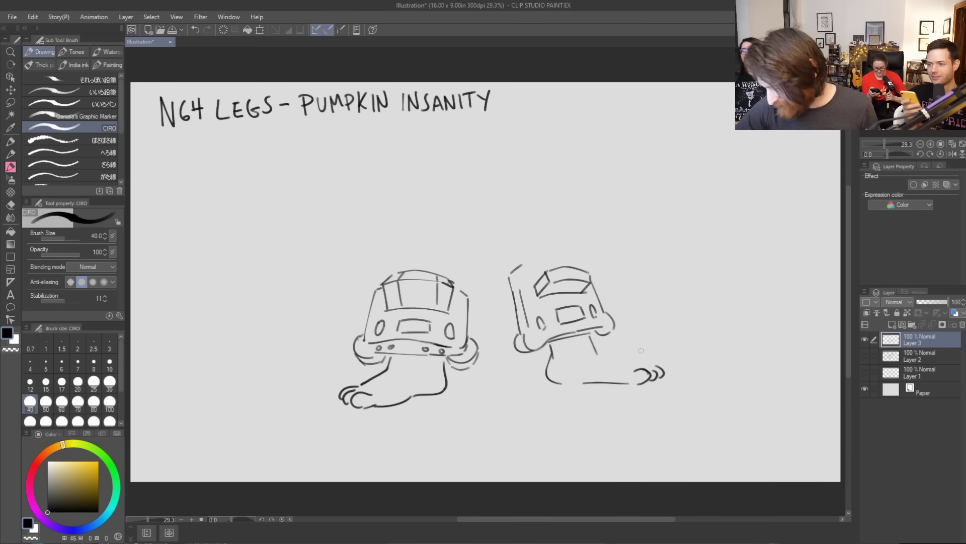
left_click_drag(598, 350, 646, 362)
Draw the second console's curved top edge, close its upper side outline, and touch up the first console's right shoulder
mouse_move(576, 259)
left_mouse_down()
mouse_move(540, 263)
mouse_move(571, 261)
left_mouse_up()
key("ctrl+z")
key("ctrl+z")
mouse_move(515, 275)
left_mouse_down()
mouse_move(519, 300)
mouse_move(552, 262)
mouse_move(576, 266)
left_mouse_up()
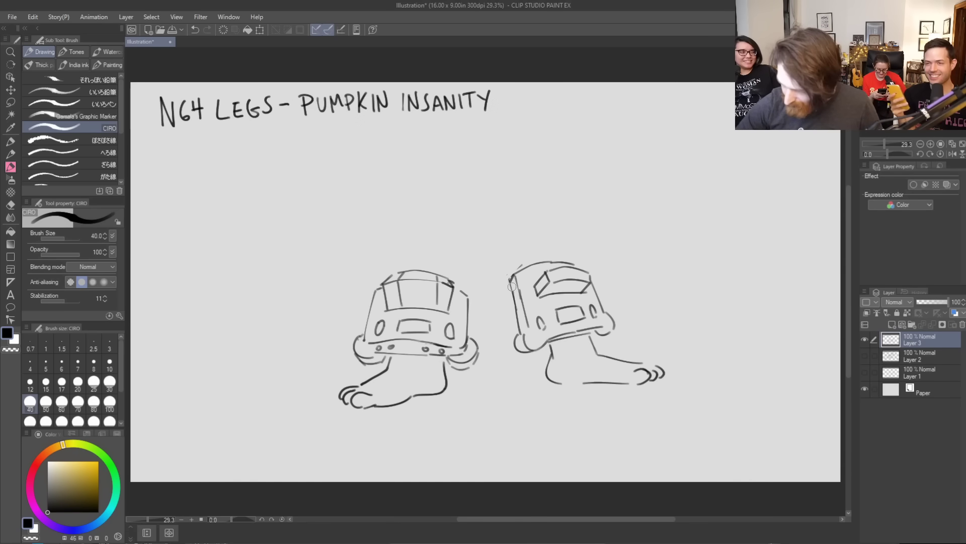
mouse_move(510, 288)
left_mouse_down()
mouse_move(516, 314)
mouse_move(517, 272)
left_mouse_up()
left_click_drag(459, 290, 467, 296)
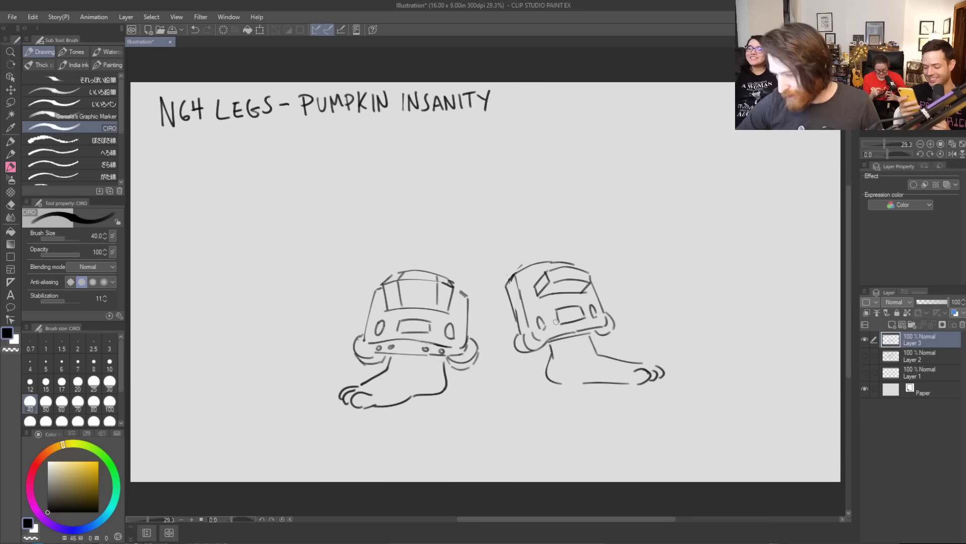
Lasso both footed consoles, move them down near the canvas's lower edge, and deselect them
left_click(10, 90)
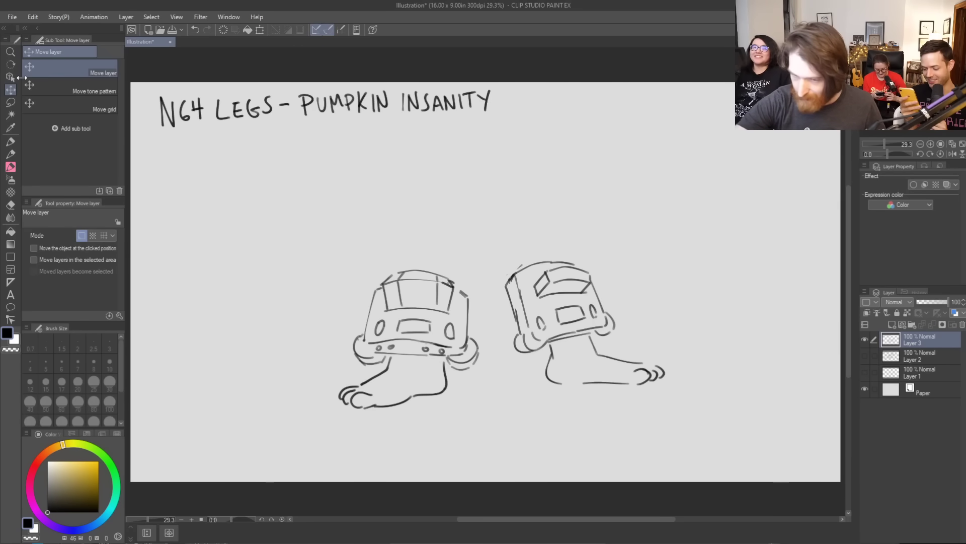
left_click(10, 103)
mouse_move(375, 245)
left_mouse_down()
mouse_move(528, 448)
mouse_move(643, 250)
mouse_move(579, 226)
left_mouse_up()
left_click(10, 89)
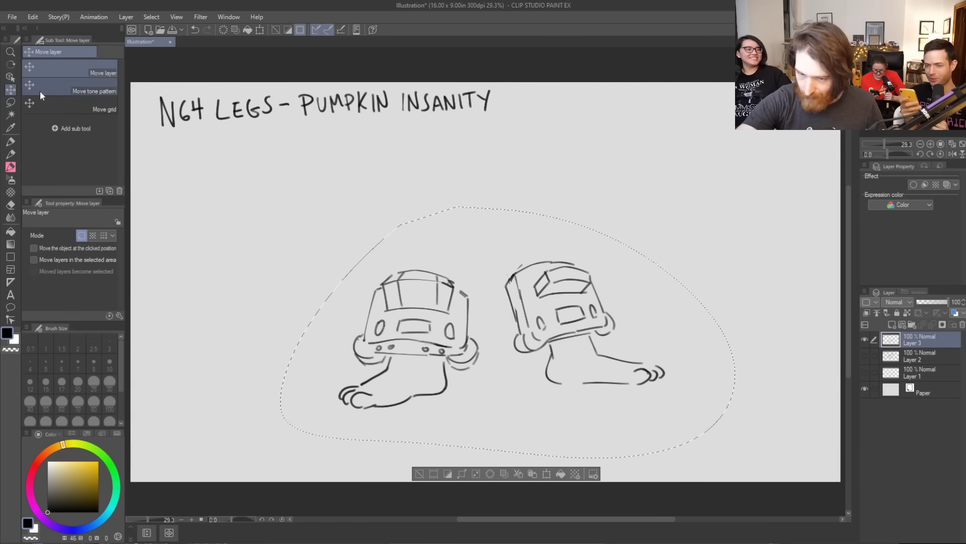
left_click_drag(588, 325, 586, 364)
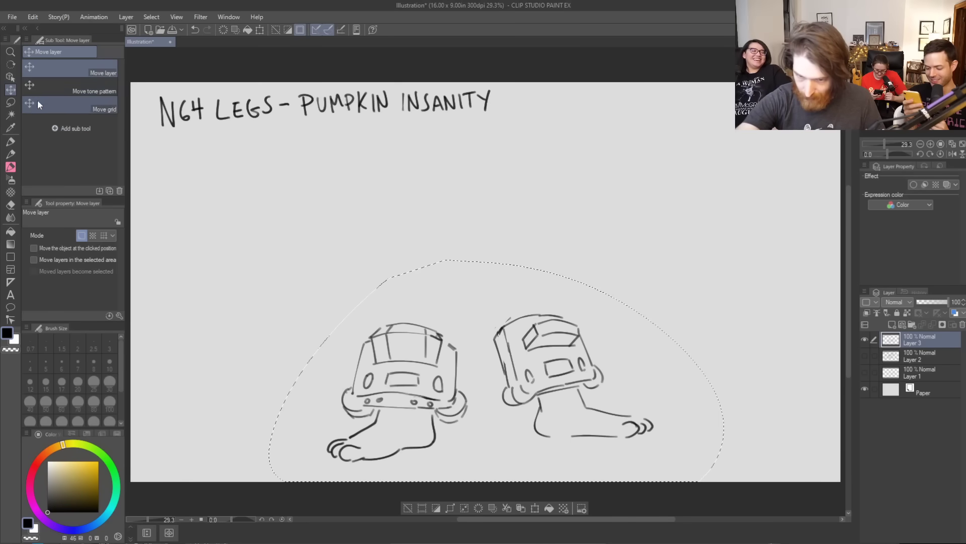
key("m")
key("ctrl+d")
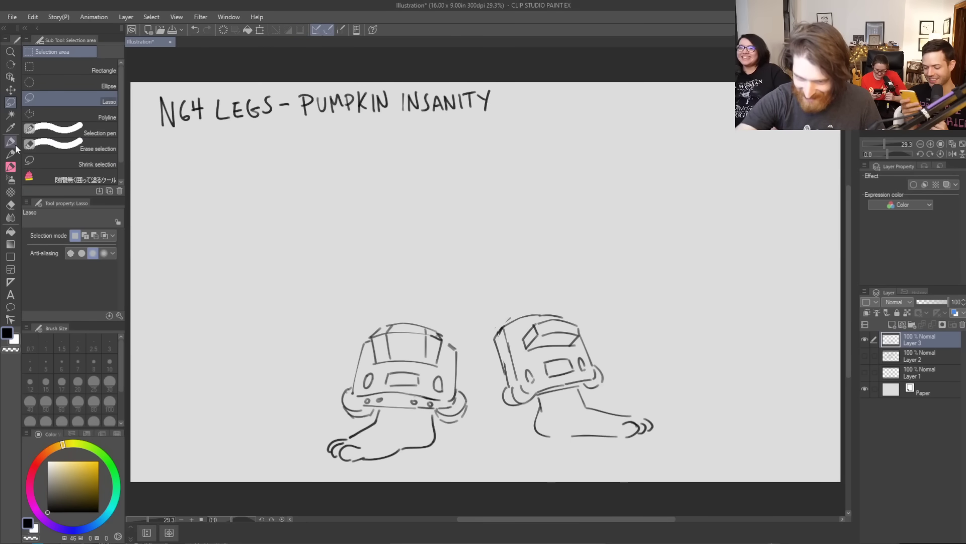
Draw the two curved left lobes of a large pumpkin rising above the first console
key("b")
left_click_drag(356, 355, 352, 279)
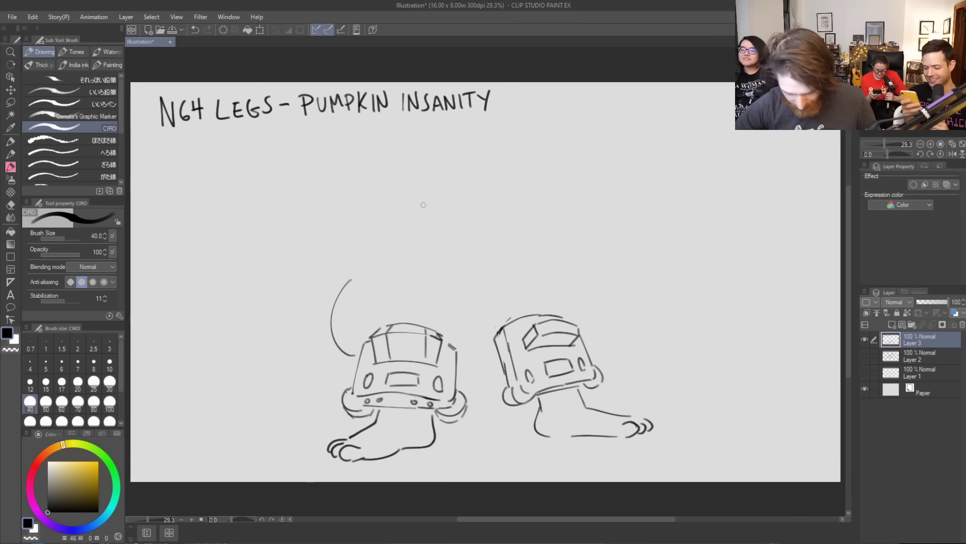
key("ctrl+z")
mouse_move(355, 355)
left_mouse_down()
mouse_move(365, 230)
mouse_move(348, 232)
mouse_move(405, 211)
left_mouse_up()
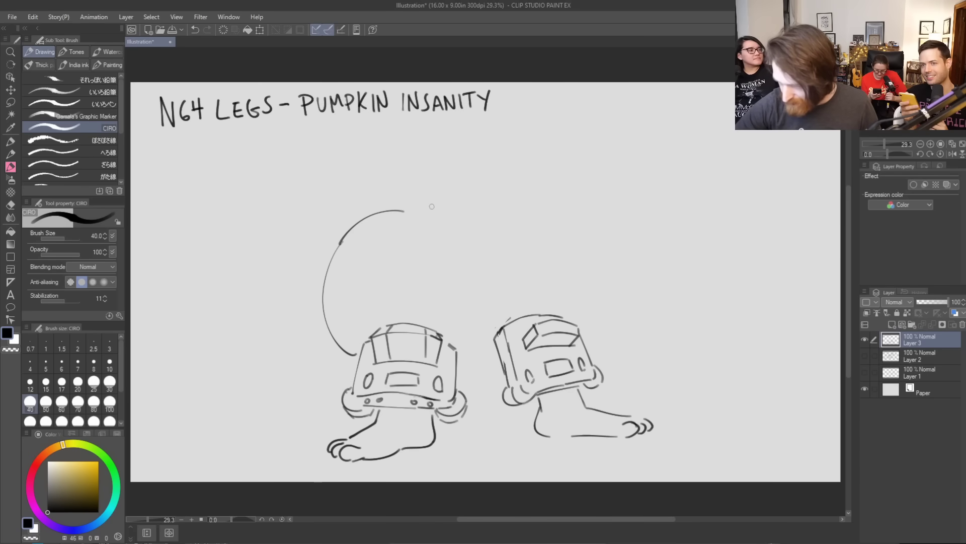
mouse_move(385, 308)
left_mouse_down()
mouse_move(410, 208)
mouse_move(433, 195)
left_mouse_up()
Complete the pumpkin's scalloped top and its rounded right side down to the second console
mouse_move(438, 194)
left_mouse_down()
mouse_move(466, 208)
mouse_move(452, 193)
mouse_move(497, 190)
mouse_move(562, 225)
left_mouse_up()
key("ctrl+z")
mouse_move(505, 190)
left_mouse_down()
mouse_move(596, 225)
mouse_move(616, 290)
left_mouse_up()
key("ctrl+z")
mouse_move(552, 194)
left_mouse_down()
mouse_move(629, 287)
mouse_move(627, 310)
left_mouse_up()
mouse_move(599, 350)
left_mouse_down()
mouse_move(625, 319)
mouse_move(626, 292)
left_mouse_up()
key("ctrl+z")
mouse_move(598, 349)
left_mouse_down()
mouse_move(628, 315)
mouse_move(628, 289)
left_mouse_up()
key("ctrl+z")
left_click_drag(597, 347, 624, 296)
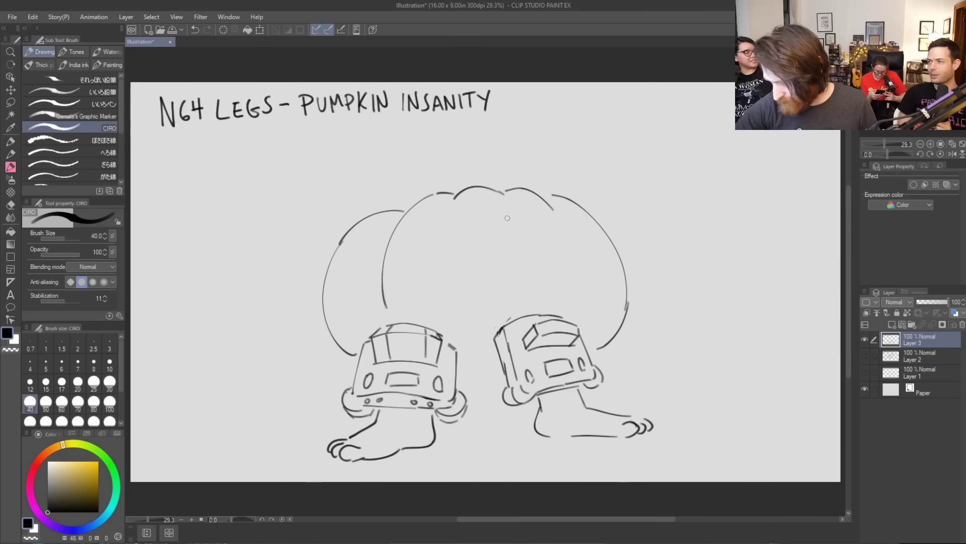
Add three curved vertical rib lines down the pumpkin's front
left_click_drag(508, 211, 520, 259)
left_click_drag(448, 214, 445, 283)
mouse_move(458, 376)
left_mouse_down()
mouse_move(495, 364)
mouse_move(461, 378)
mouse_move(497, 376)
left_mouse_up()
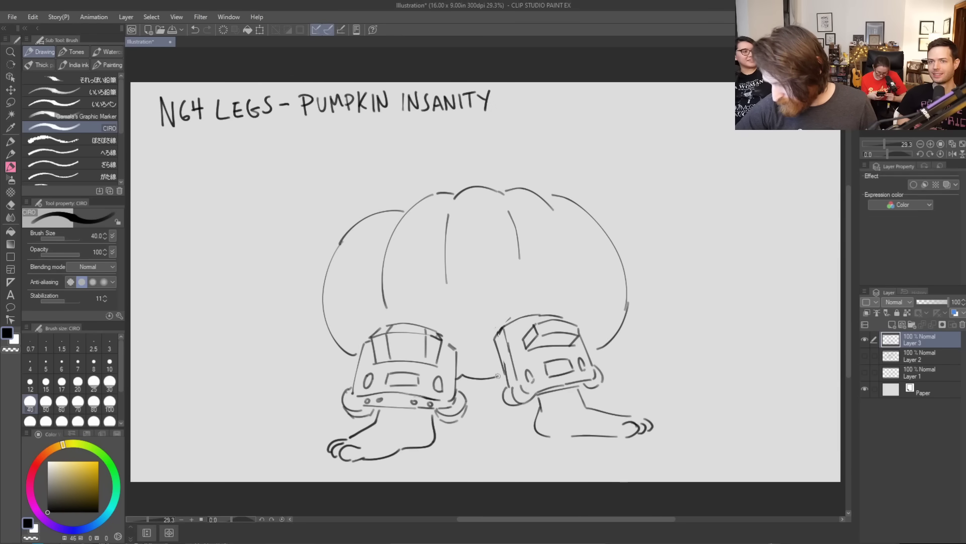
left_click_drag(570, 230, 578, 323)
left_click_drag(587, 277, 592, 286)
key("ctrl+z")
key("ctrl+z")
left_click_drag(578, 246, 591, 307)
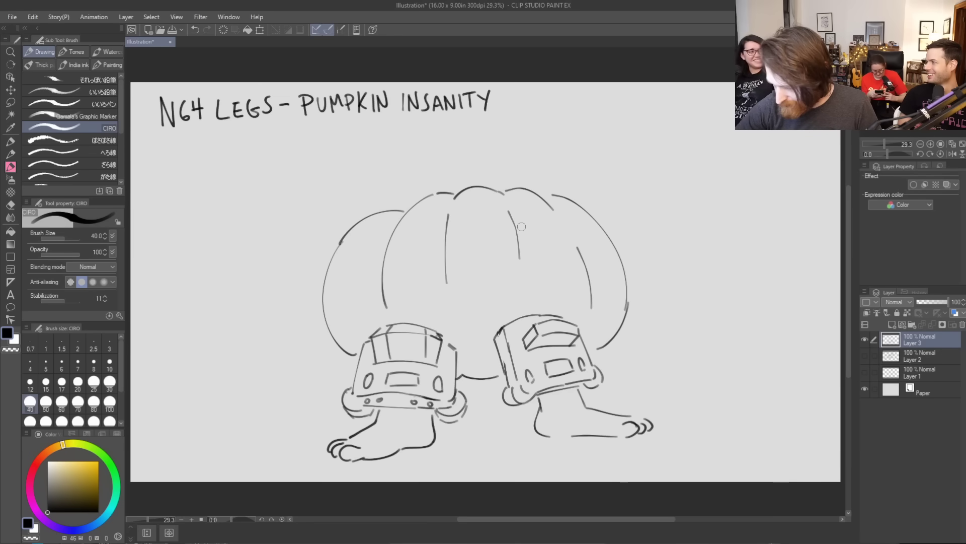
key("ctrl+z")
key("ctrl+z")
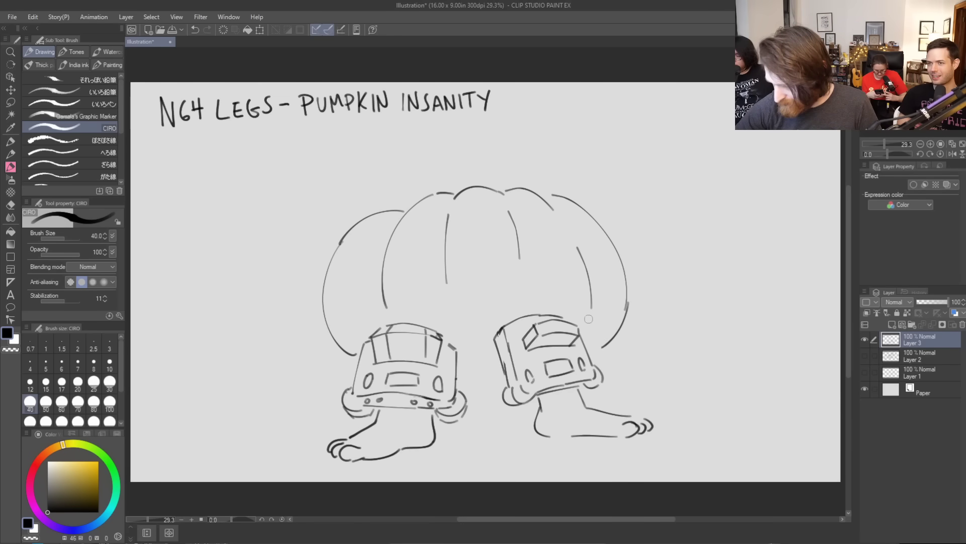
Lasso the pumpkin, move it up clear of the consoles, and deselect it
left_click(10, 102)
mouse_move(292, 277)
left_mouse_down()
mouse_move(301, 308)
mouse_move(363, 347)
mouse_move(388, 313)
mouse_move(560, 295)
mouse_move(641, 355)
mouse_move(487, 141)
mouse_move(300, 214)
left_mouse_up()
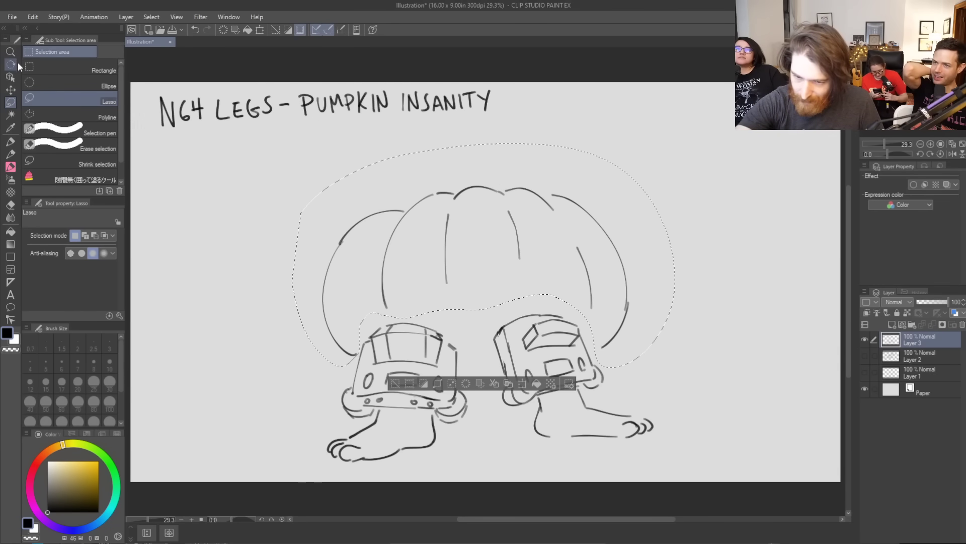
left_click(10, 90)
left_click_drag(549, 228, 550, 189)
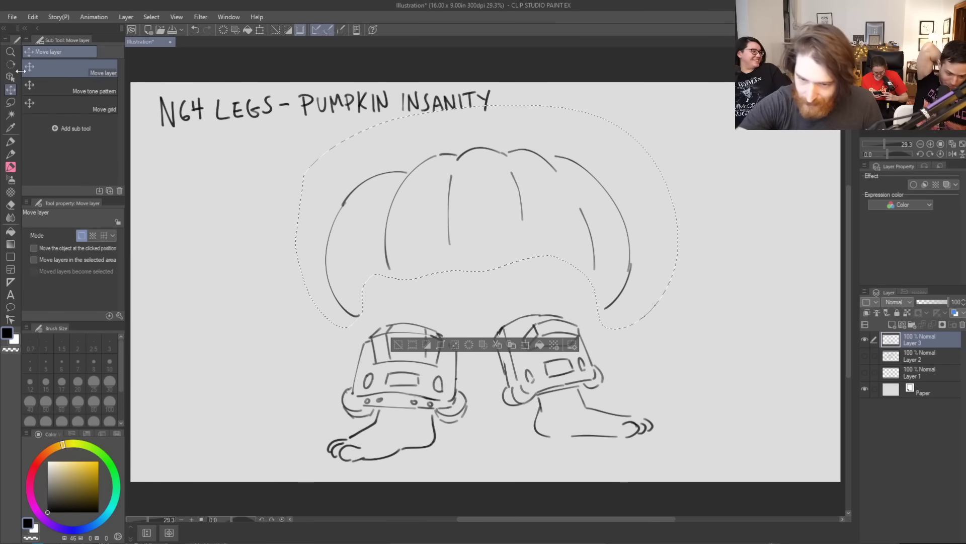
left_click(10, 103)
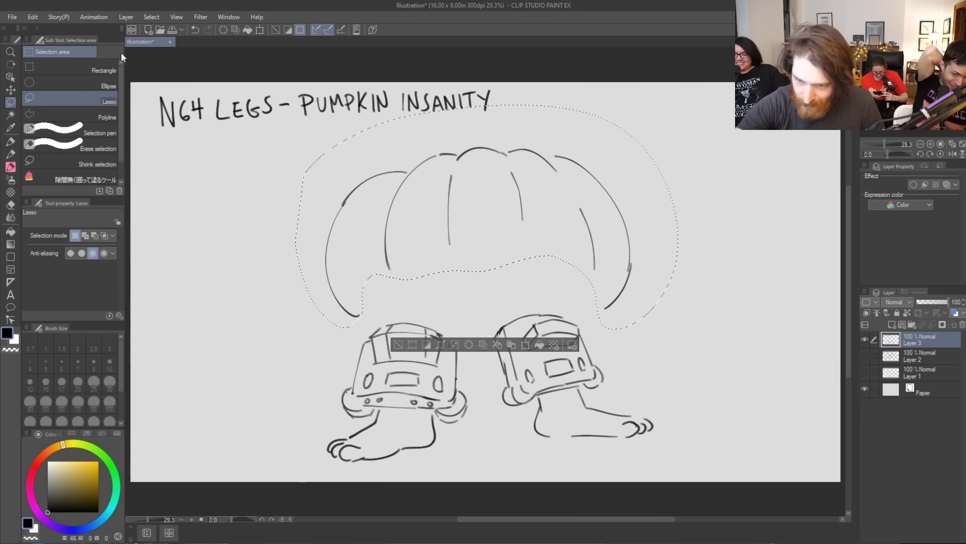
key("ctrl+d")
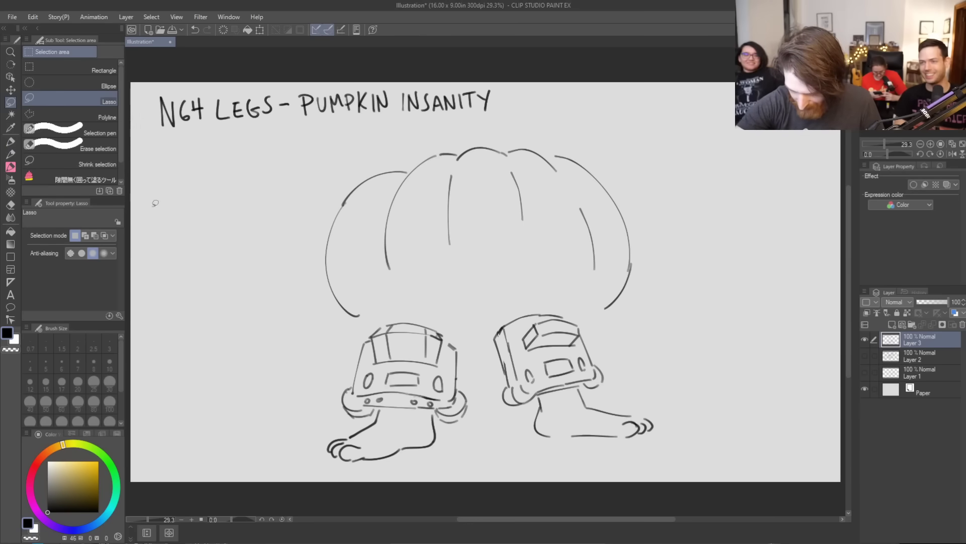
Draw the pumpkin's lower outline and short bottom rib curves down to both consoles, and close the right foot's sole line
key("b")
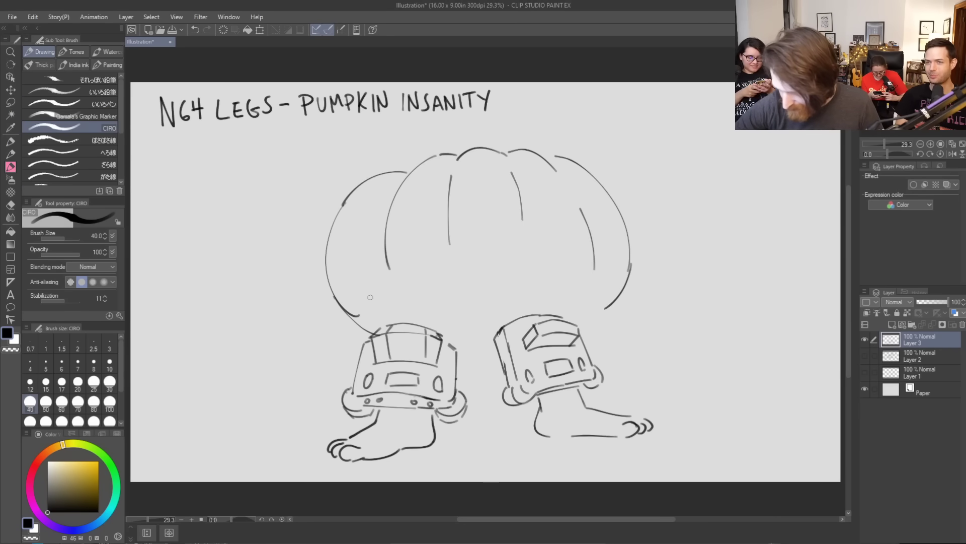
mouse_move(443, 343)
left_mouse_down()
mouse_move(498, 336)
mouse_move(547, 300)
left_mouse_up()
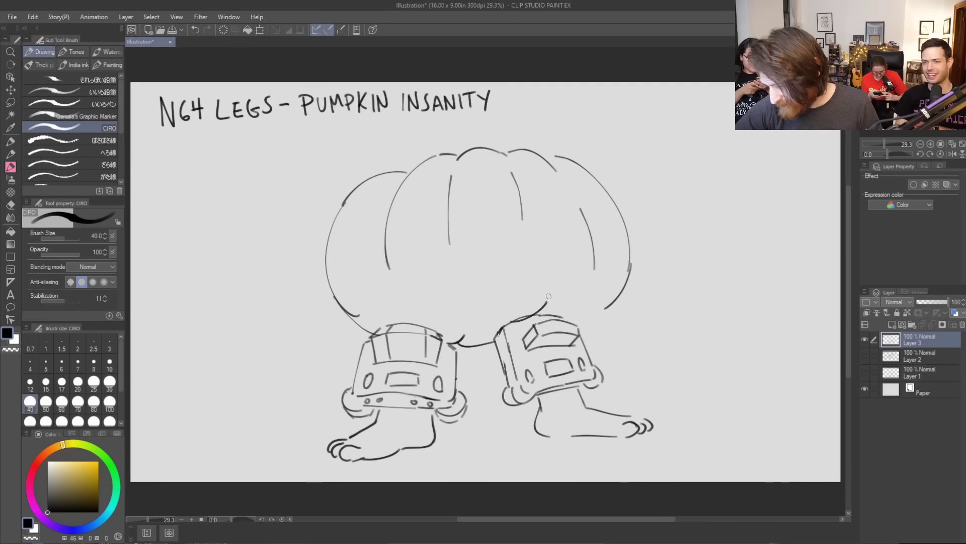
left_click_drag(400, 312, 423, 320)
left_click_drag(576, 325, 597, 292)
left_click_drag(585, 332, 627, 265)
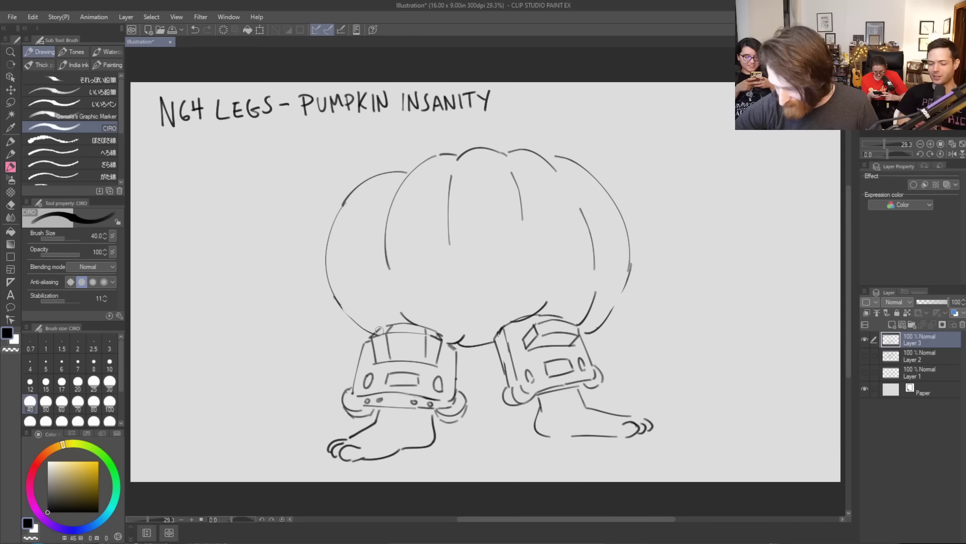
left_click_drag(615, 308, 632, 262)
left_click_drag(555, 436, 585, 434)
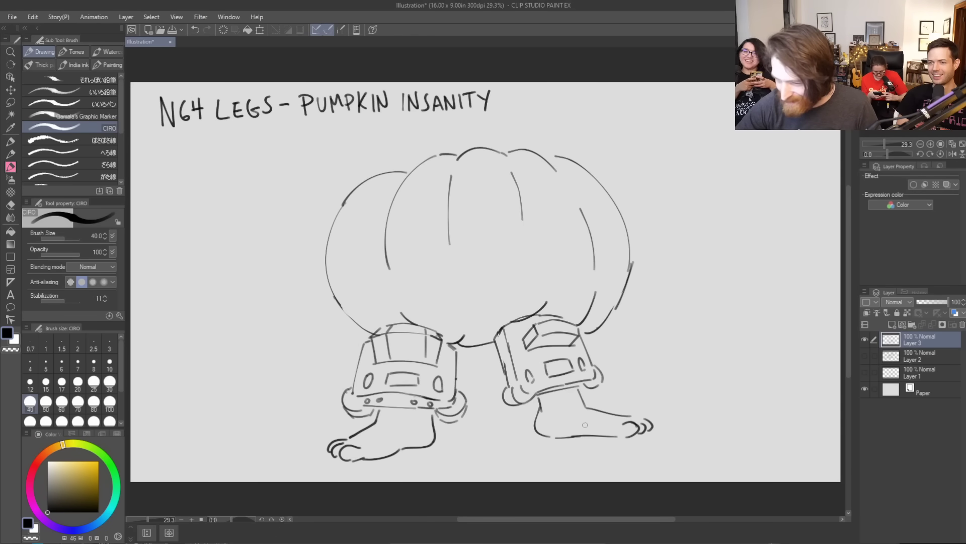
key("ctrl+z")
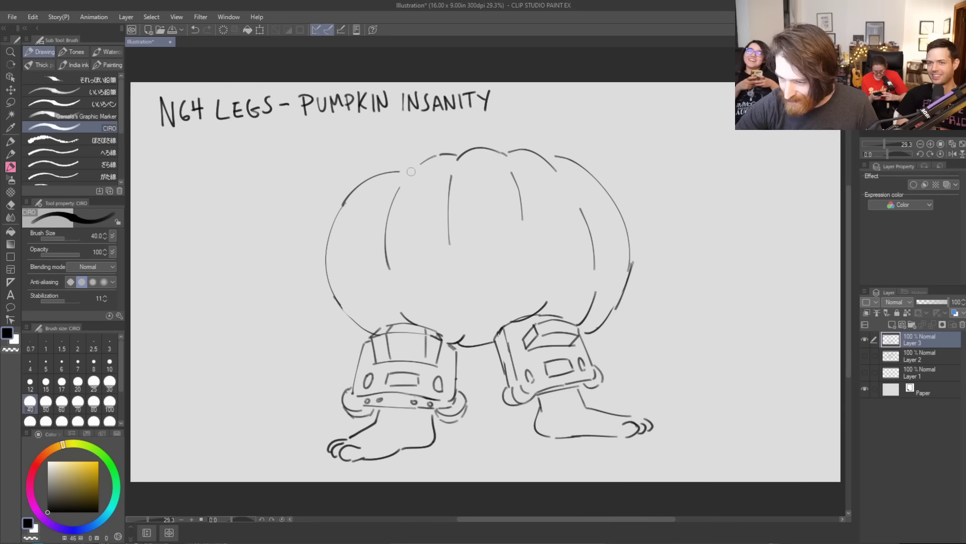
Clear gaps in the pumpkin's upper outline and draw a round eye in the left gap
mouse_move(410, 153)
left_mouse_down()
mouse_move(402, 163)
mouse_move(426, 153)
left_mouse_up()
key("ctrl+z")
left_click_drag(546, 161, 555, 171)
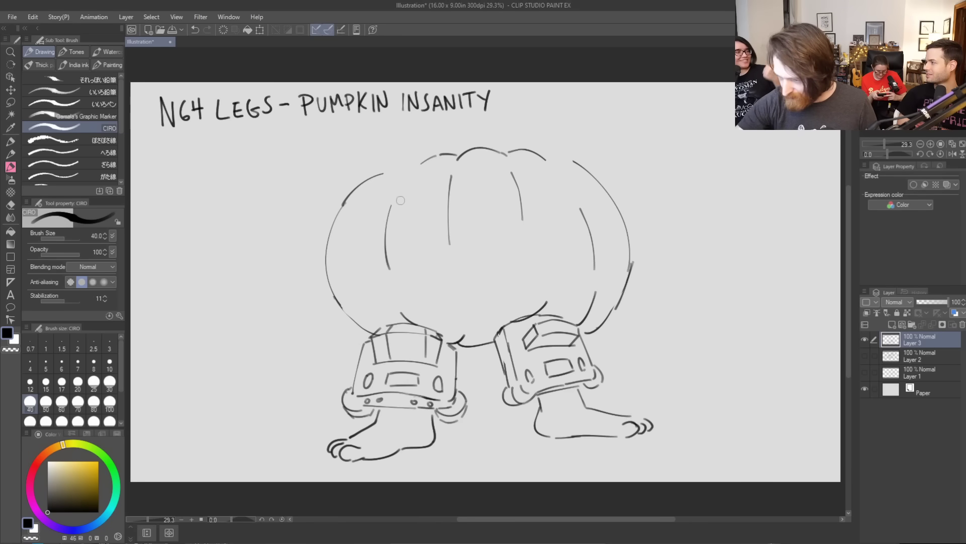
left_click(409, 184)
key("ctrl+z")
mouse_move(421, 164)
left_mouse_down()
mouse_move(393, 171)
mouse_move(425, 166)
mouse_move(422, 199)
mouse_move(415, 162)
mouse_move(427, 181)
left_mouse_up()
key("ctrl+z")
key("ctrl+z")
key("ctrl+z")
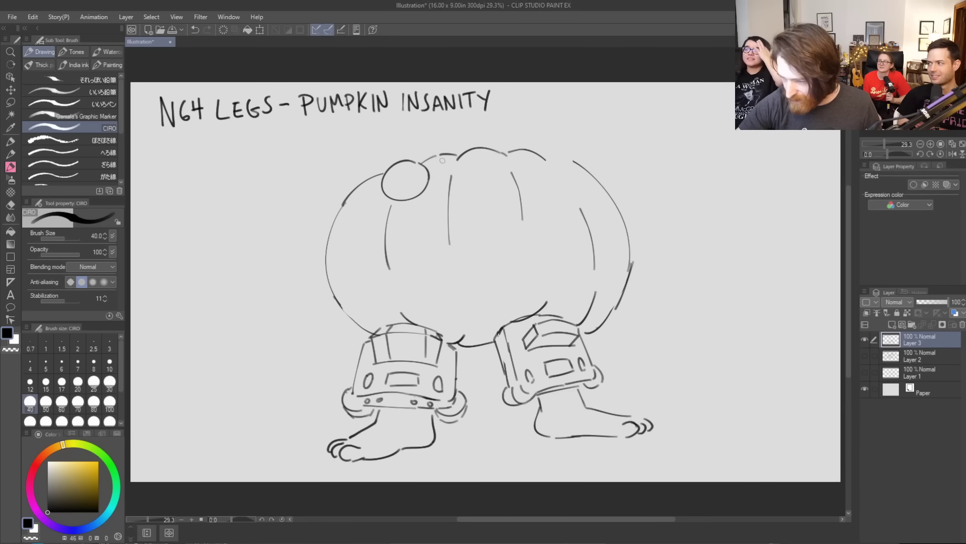
Draw a matching round eye on the pumpkin's upper right and add a small circular pupil to each eye
mouse_move(566, 158)
left_mouse_down()
mouse_move(584, 162)
mouse_move(584, 173)
left_mouse_up()
key("ctrl+z")
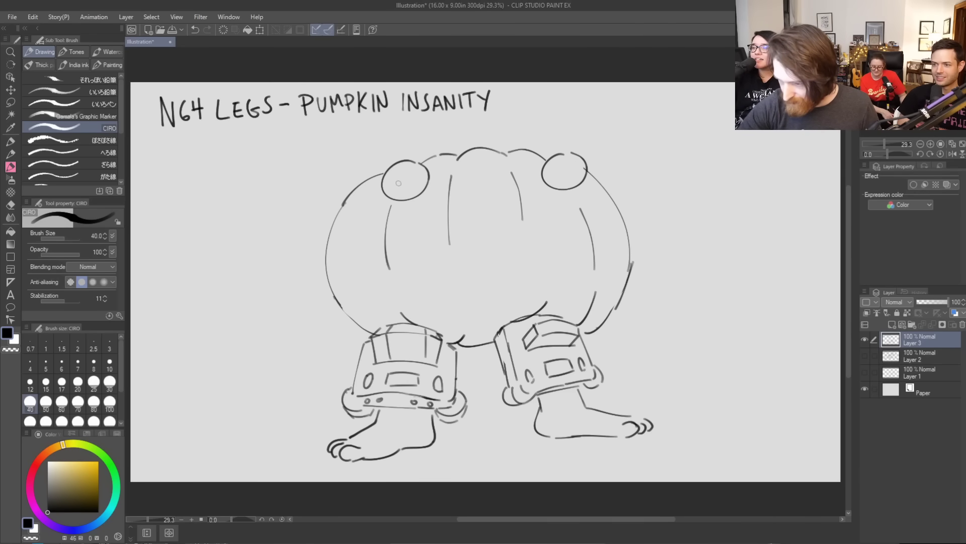
left_click_drag(397, 170, 406, 169)
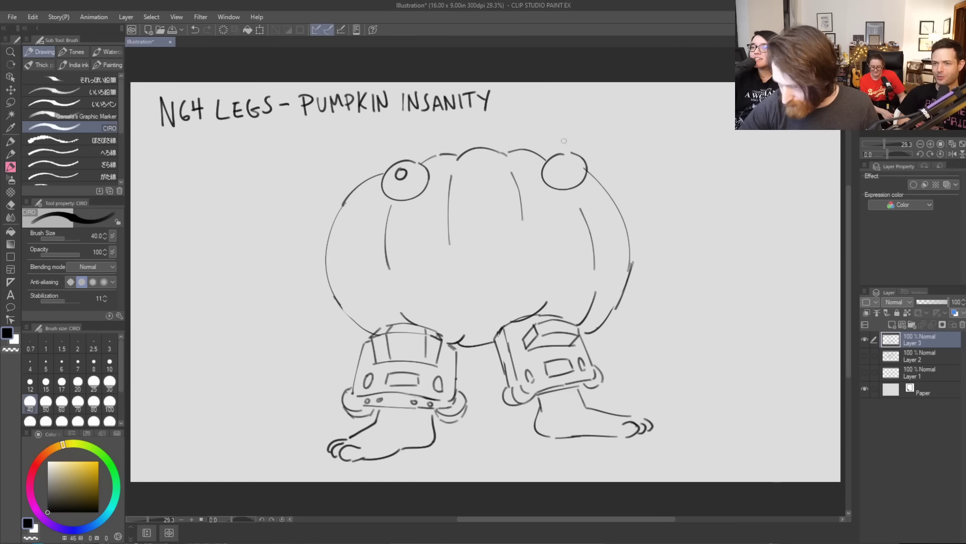
left_click_drag(568, 160, 575, 161)
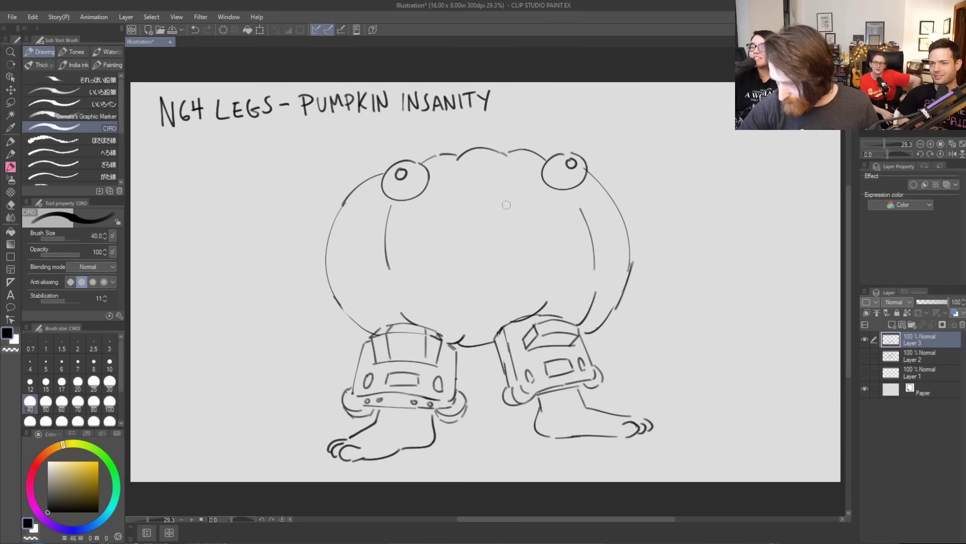
Erase the pumpkin's left rib line and draw a wide open mouth with jagged upper and lower teeth
left_click_drag(391, 211, 390, 277)
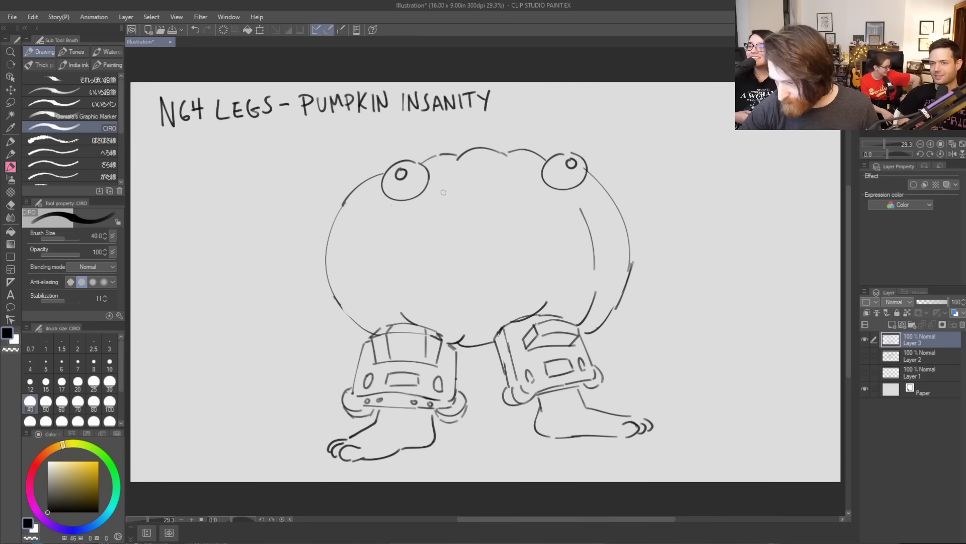
mouse_move(402, 217)
left_mouse_down()
mouse_move(479, 175)
mouse_move(510, 177)
mouse_move(520, 193)
mouse_move(568, 209)
mouse_move(580, 195)
mouse_move(588, 213)
left_mouse_up()
mouse_move(408, 215)
left_mouse_down()
mouse_move(393, 243)
mouse_move(373, 236)
mouse_move(397, 279)
left_mouse_up()
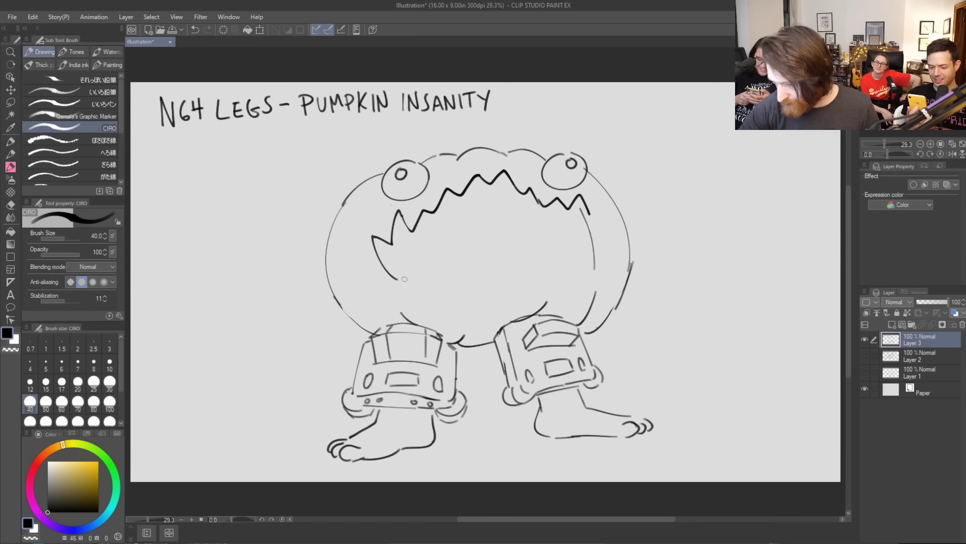
key("ctrl+z")
mouse_move(390, 245)
left_mouse_down()
mouse_move(376, 299)
mouse_move(426, 267)
mouse_move(417, 278)
mouse_move(424, 268)
mouse_move(452, 272)
mouse_move(476, 244)
mouse_move(446, 265)
mouse_move(461, 284)
mouse_move(482, 262)
mouse_move(560, 247)
mouse_move(578, 275)
mouse_move(591, 247)
mouse_move(605, 259)
mouse_move(585, 207)
left_mouse_up()
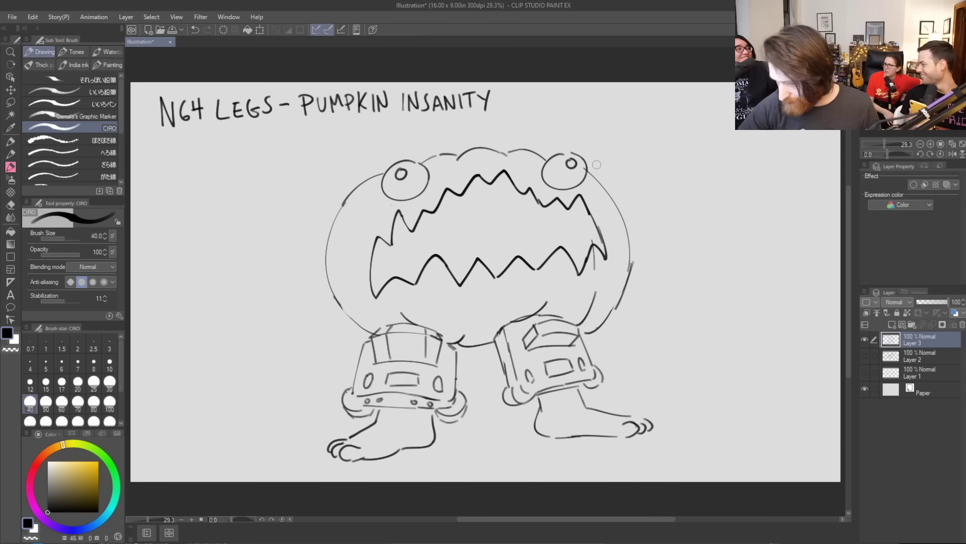
Redraw the pumpkin's bottom curve between the consoles, adding a rib curve on each side of it below the mouth
mouse_move(471, 322)
left_mouse_down()
mouse_move(481, 284)
mouse_move(464, 341)
left_mouse_up()
key("ctrl+z")
left_click_drag(448, 298, 467, 333)
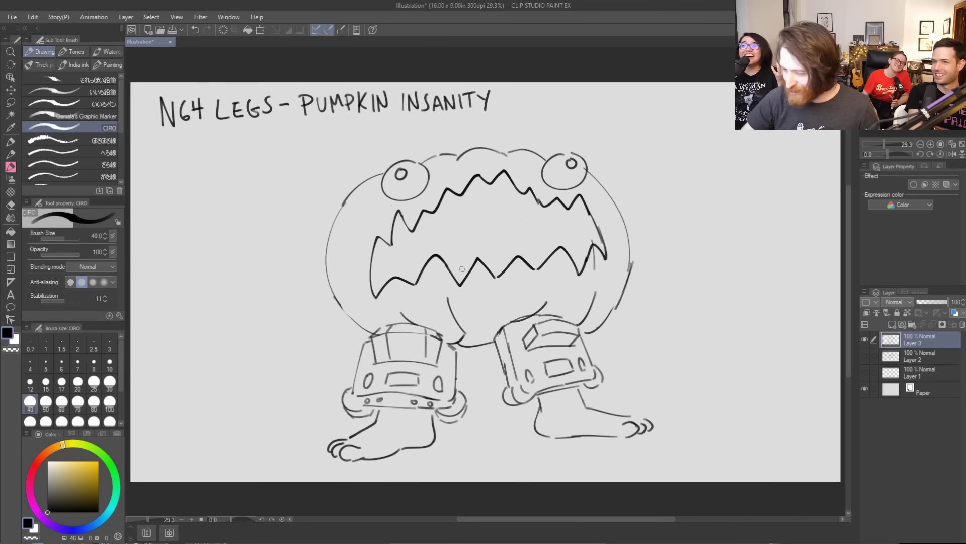
key("ctrl+z")
mouse_move(462, 339)
left_mouse_down()
mouse_move(503, 335)
mouse_move(486, 346)
mouse_move(528, 290)
left_mouse_up()
key("ctrl+z")
key("ctrl+z")
left_click_drag(495, 333, 518, 291)
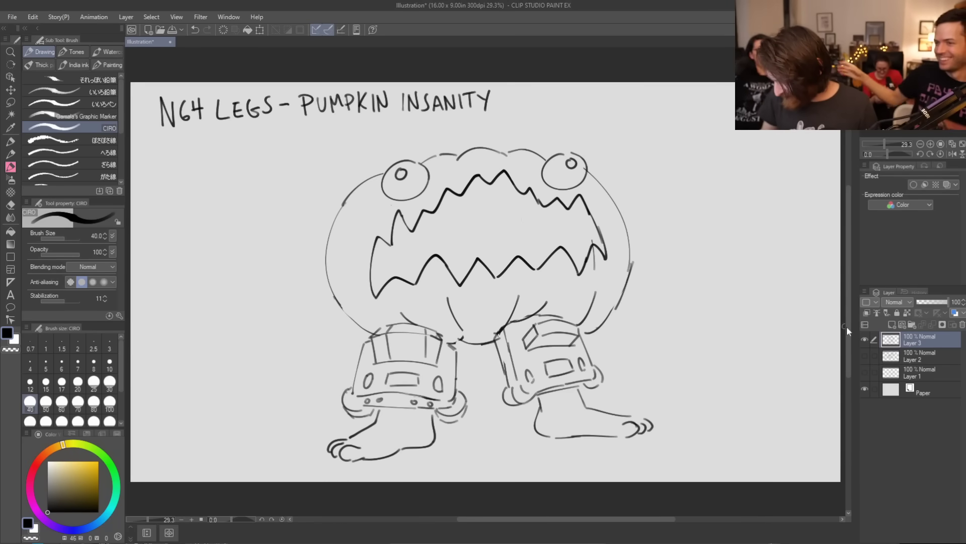
Duplicate Layer 3, which holds the pumpkin drawing
right_click(939, 338)
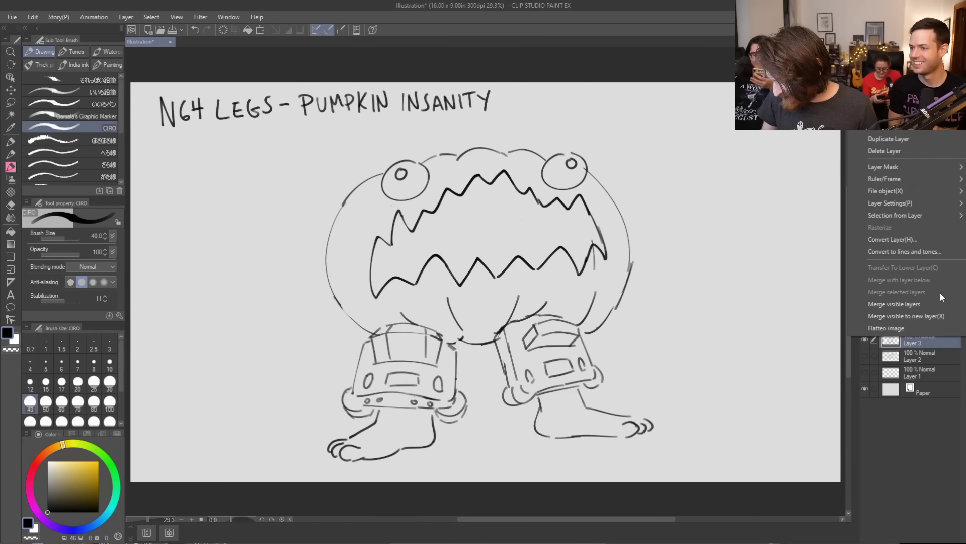
left_click(909, 137)
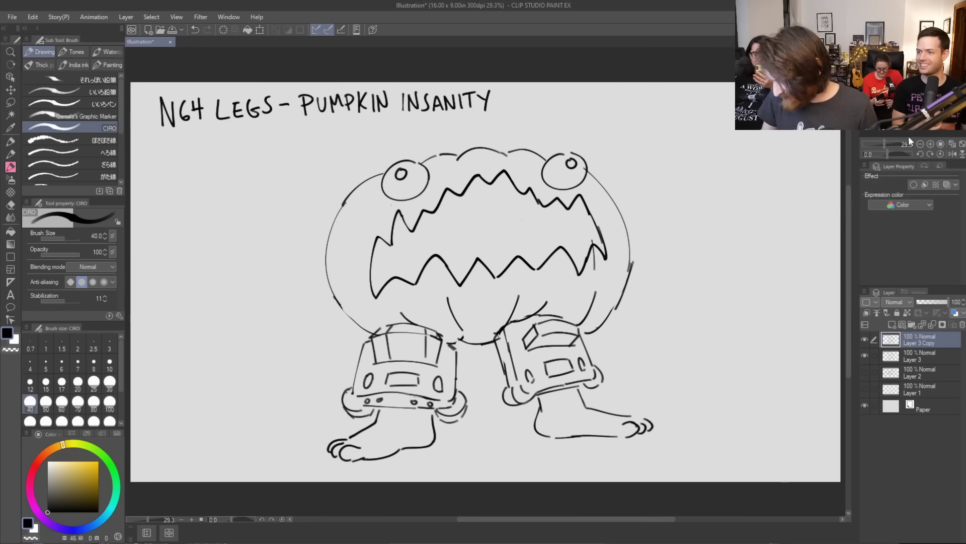
Hide Layer 3 and erase the pumpkin's jagged mouth and both round eyes on the duplicate layer
left_click(865, 355)
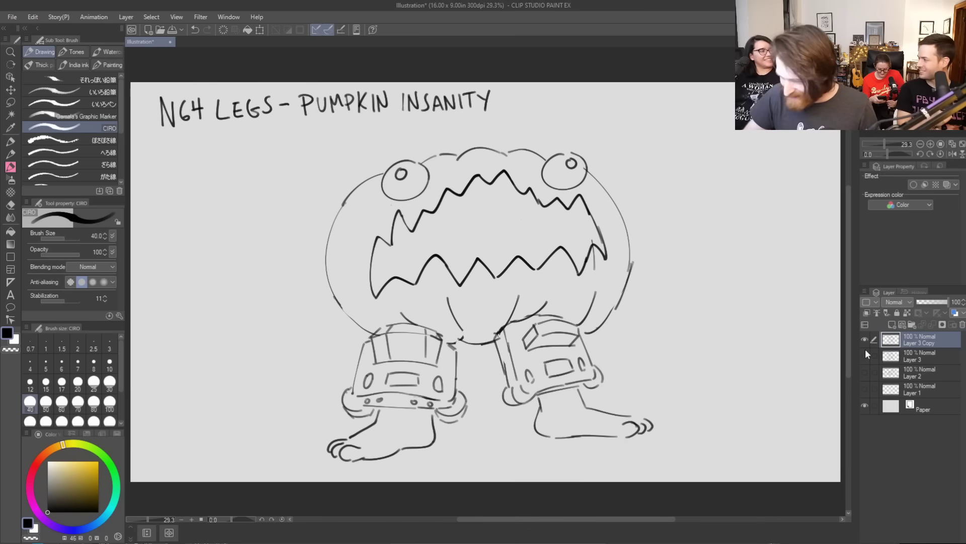
mouse_move(375, 247)
left_mouse_down()
mouse_move(382, 286)
mouse_move(403, 267)
mouse_move(384, 287)
mouse_move(420, 260)
mouse_move(470, 277)
left_mouse_up()
mouse_move(445, 199)
left_mouse_down()
mouse_move(479, 197)
mouse_move(490, 179)
mouse_move(495, 247)
mouse_move(510, 269)
mouse_move(533, 233)
mouse_move(544, 267)
mouse_move(543, 245)
mouse_move(591, 276)
mouse_move(605, 262)
mouse_move(577, 202)
mouse_move(594, 157)
left_mouse_up()
mouse_move(428, 176)
left_mouse_down()
mouse_move(393, 198)
mouse_move(393, 169)
mouse_move(426, 179)
left_mouse_up()
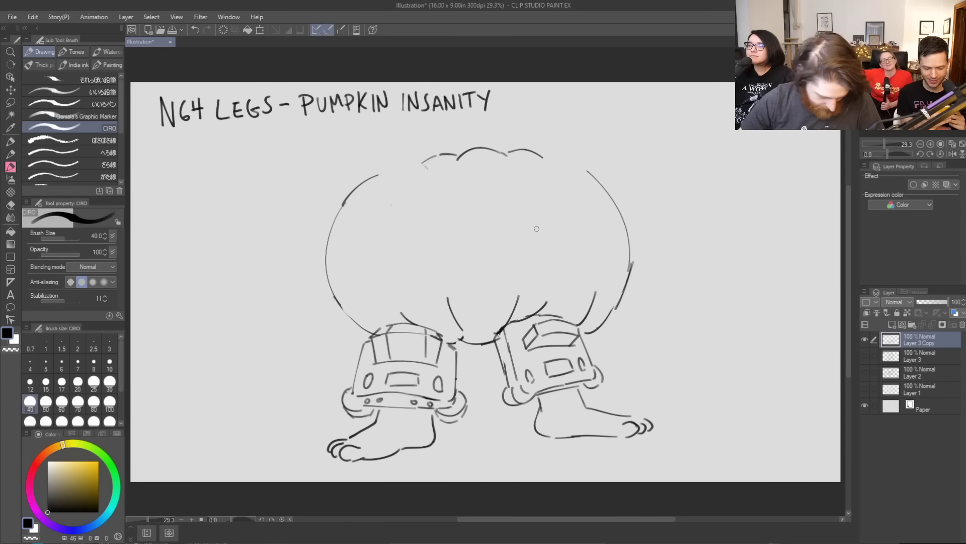
Draw two almond-shaped human eyes on the pumpkin, each with a round iris and a filled black pupil
mouse_move(392, 223)
left_mouse_down()
mouse_move(430, 208)
mouse_move(438, 217)
mouse_move(398, 230)
mouse_move(440, 221)
left_mouse_up()
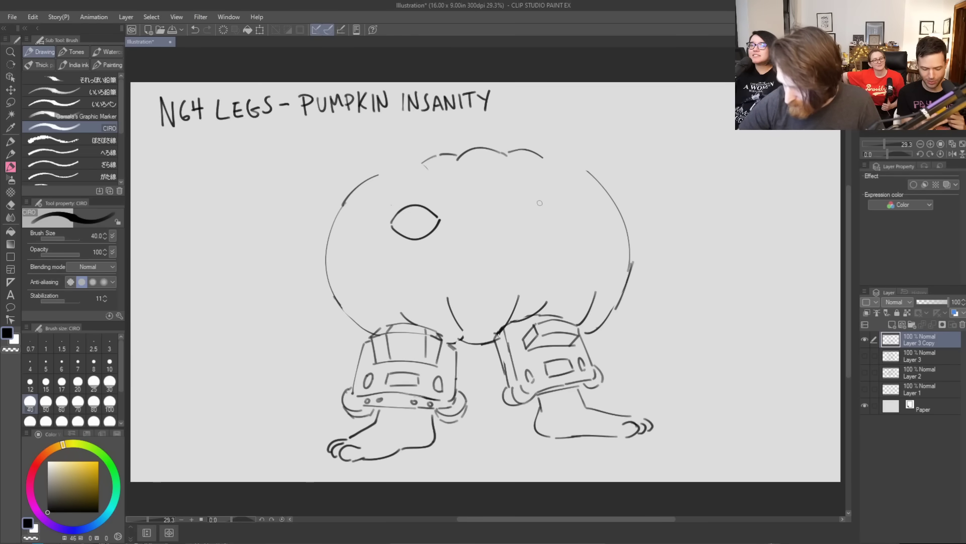
mouse_move(524, 209)
left_mouse_down()
mouse_move(567, 207)
mouse_move(529, 227)
mouse_move(569, 219)
mouse_move(561, 205)
mouse_move(569, 216)
left_mouse_up()
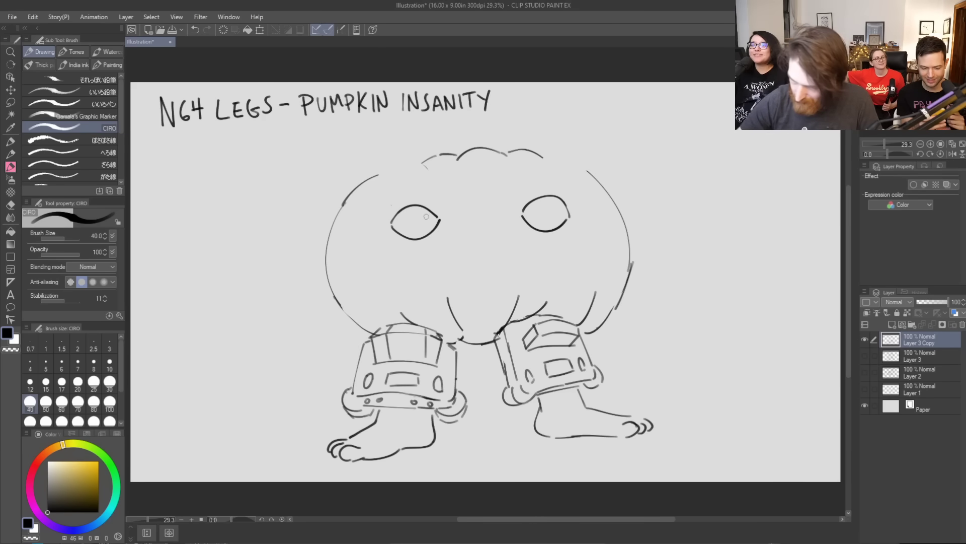
mouse_move(405, 207)
left_mouse_down()
mouse_move(421, 237)
mouse_move(419, 205)
left_mouse_up()
mouse_move(540, 201)
left_mouse_down()
mouse_move(553, 225)
mouse_move(554, 197)
left_mouse_up()
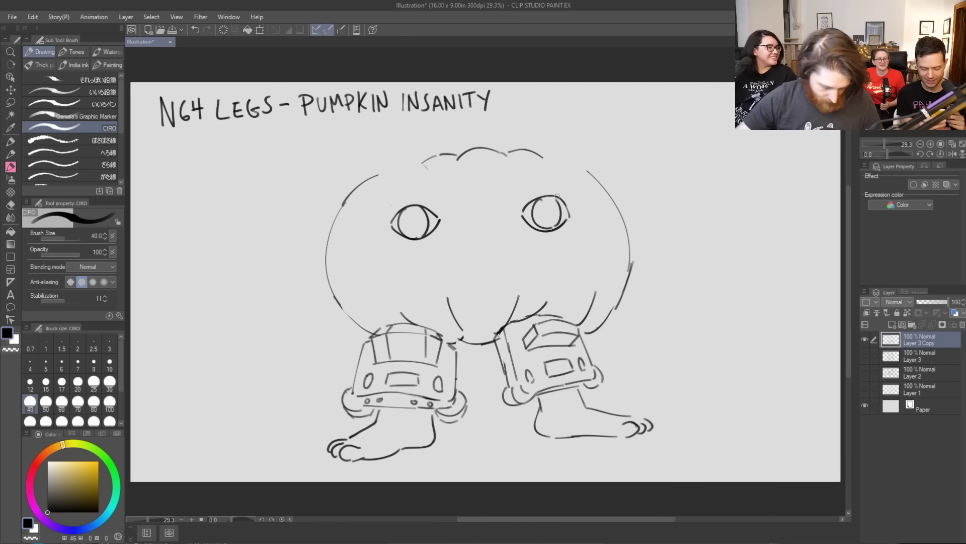
mouse_move(410, 216)
left_mouse_down()
mouse_move(419, 229)
mouse_move(408, 224)
left_mouse_up()
mouse_move(545, 205)
left_mouse_down()
mouse_move(546, 216)
mouse_move(551, 209)
left_mouse_up()
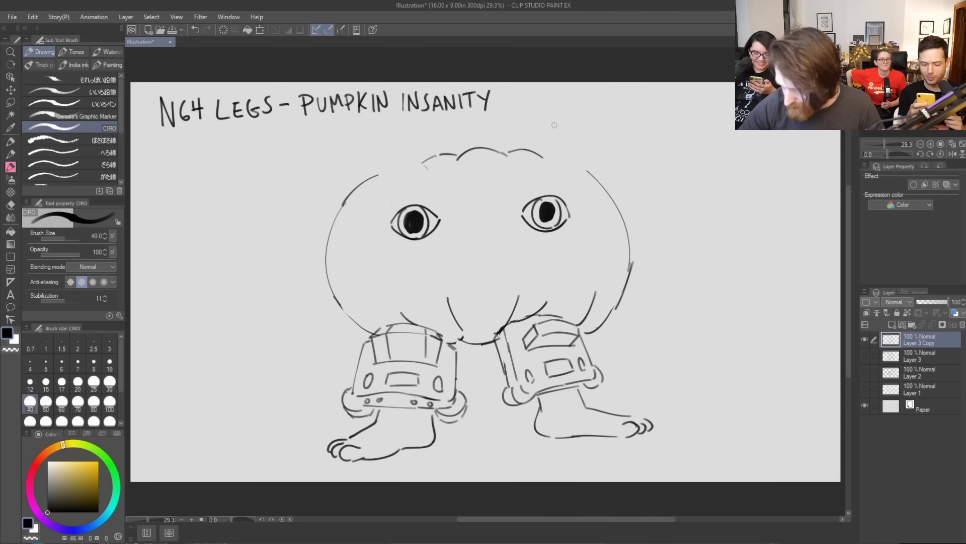
Erase a small spot at each pupil's upper right and outline it as a round highlight
left_click_drag(418, 217, 423, 211)
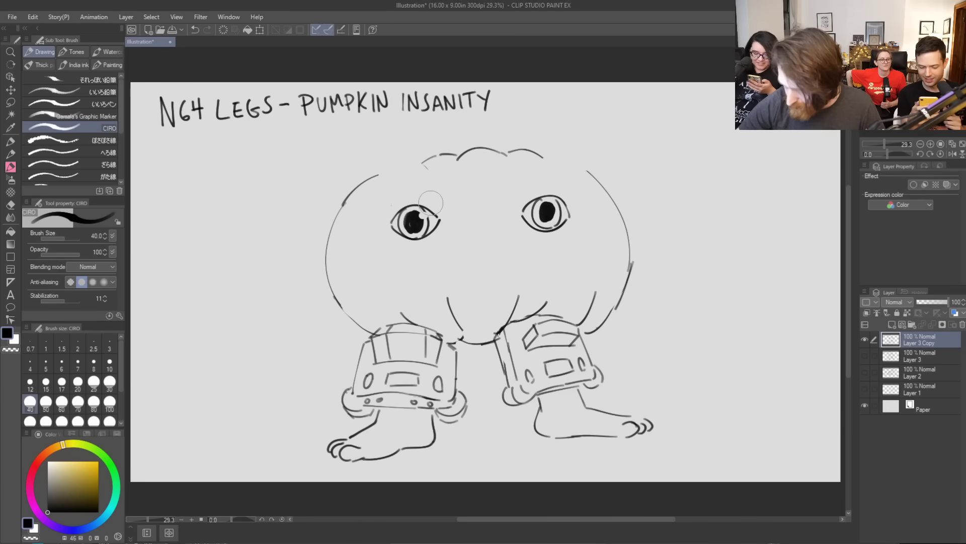
left_click_drag(558, 207, 552, 208)
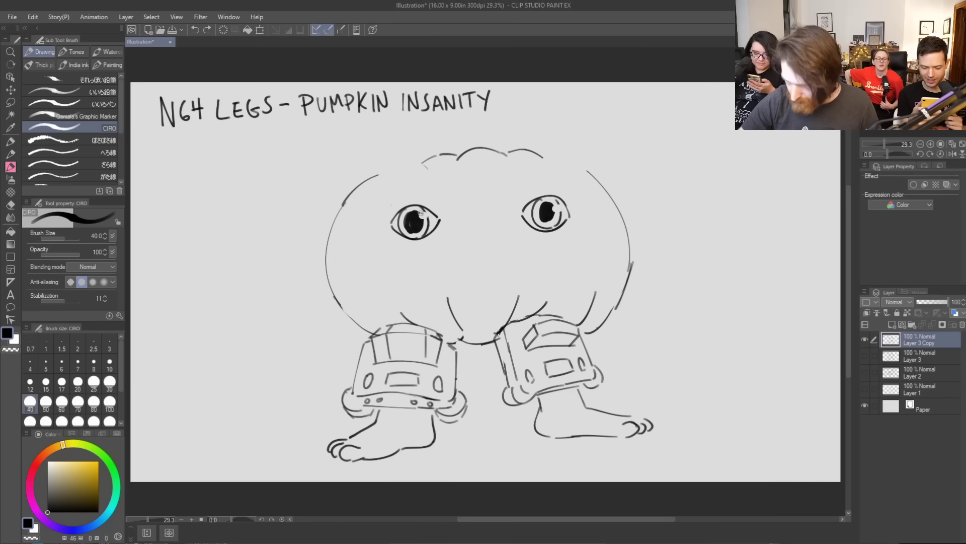
key("ctrl+z")
left_click_drag(419, 214, 429, 217)
key("ctrl+z")
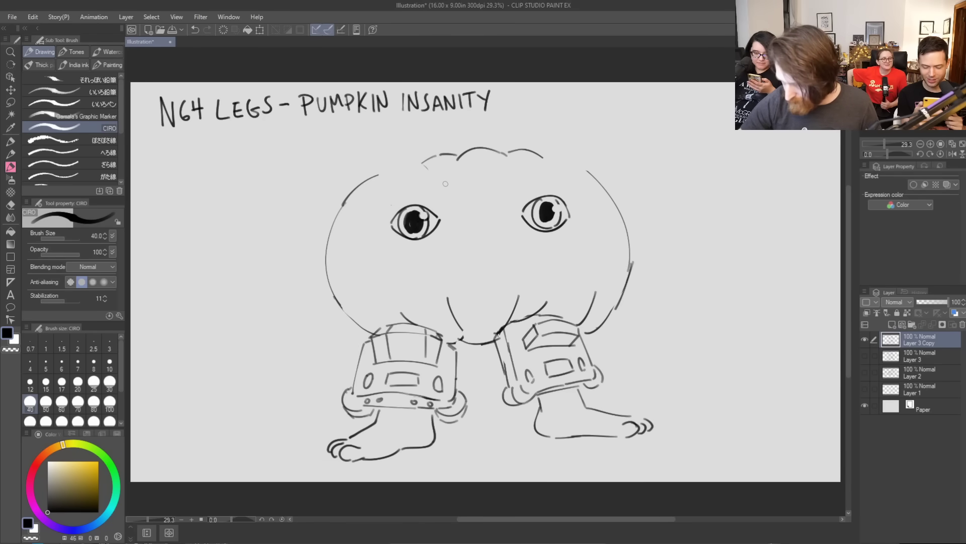
left_click_drag(555, 207, 562, 210)
key("ctrl+z")
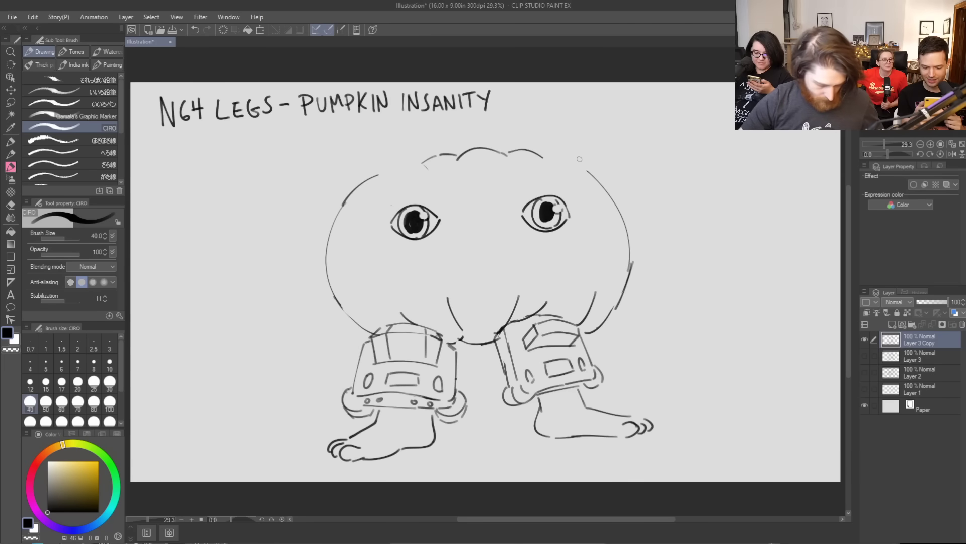
Draw a thick outlined eyebrow arching above each eye and add thin lid lines around both eyes
left_click_drag(386, 199, 422, 181)
left_click_drag(386, 200, 426, 176)
mouse_move(541, 173)
left_mouse_down()
mouse_move(545, 185)
mouse_move(571, 190)
mouse_move(543, 173)
left_mouse_up()
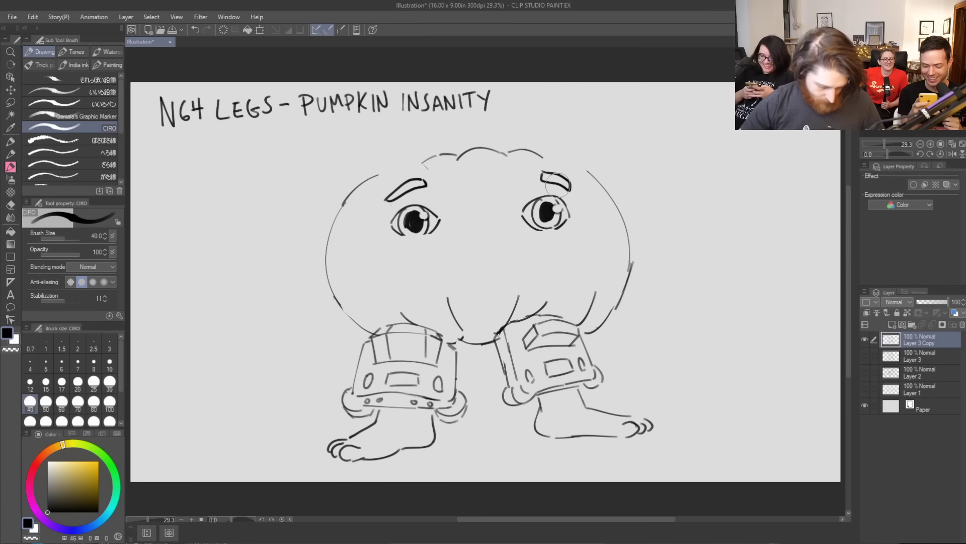
left_click_drag(398, 236, 431, 235)
left_click_drag(539, 233, 560, 229)
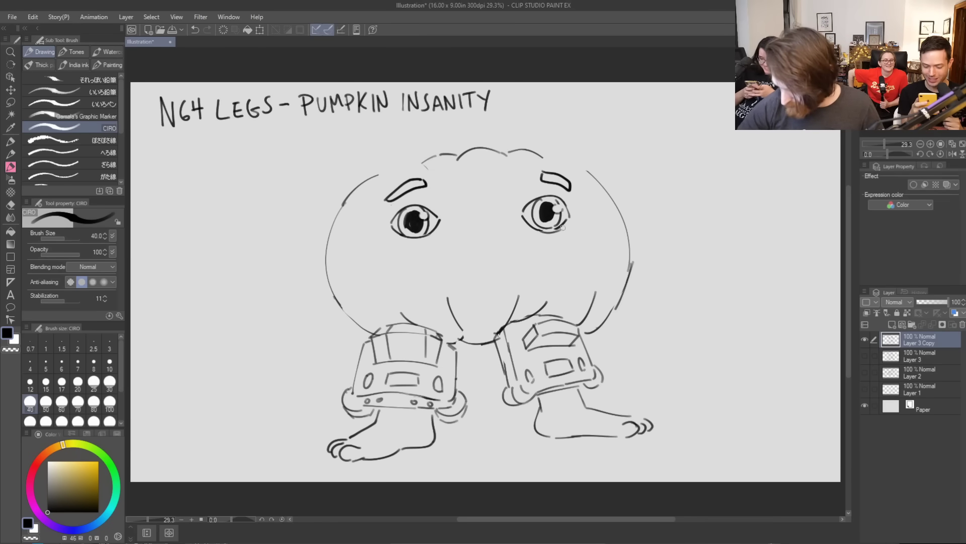
left_click_drag(532, 196, 559, 192)
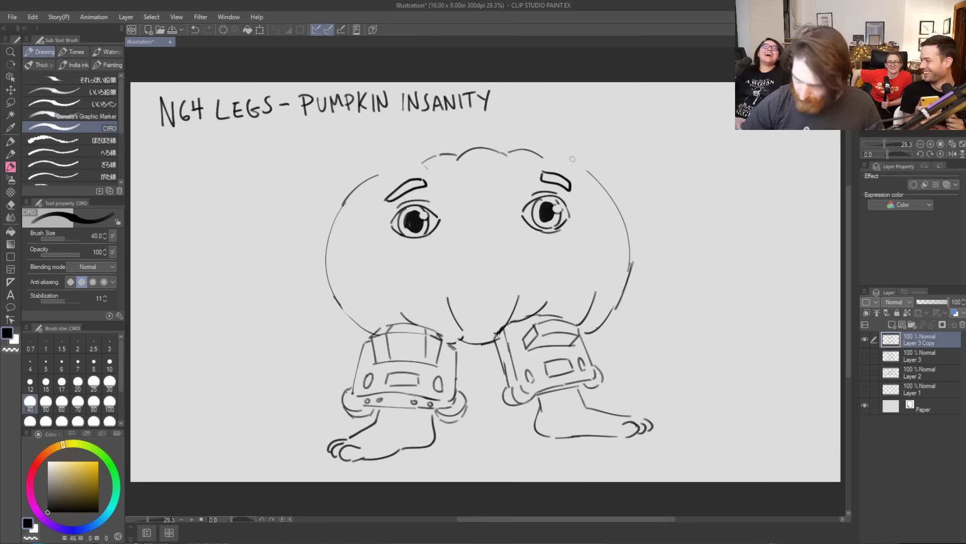
Draw a wide nose curve with nostrils between the eyes and redraw the bottom outline between the consoles as two meeting lobes
mouse_move(441, 238)
left_mouse_down()
mouse_move(486, 249)
mouse_move(525, 231)
mouse_move(508, 241)
mouse_move(526, 230)
left_mouse_up()
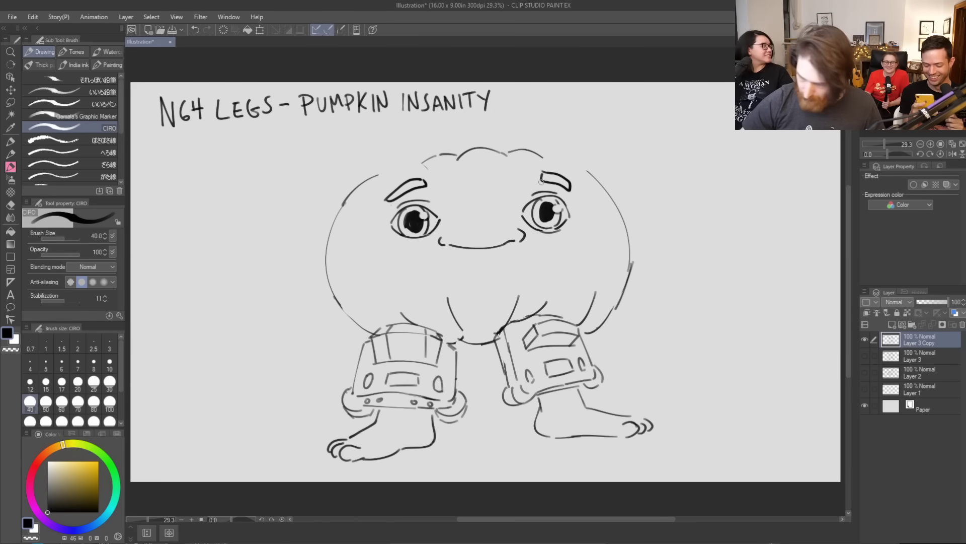
mouse_move(446, 294)
left_mouse_down()
mouse_move(515, 305)
mouse_move(457, 330)
mouse_move(519, 313)
left_mouse_up()
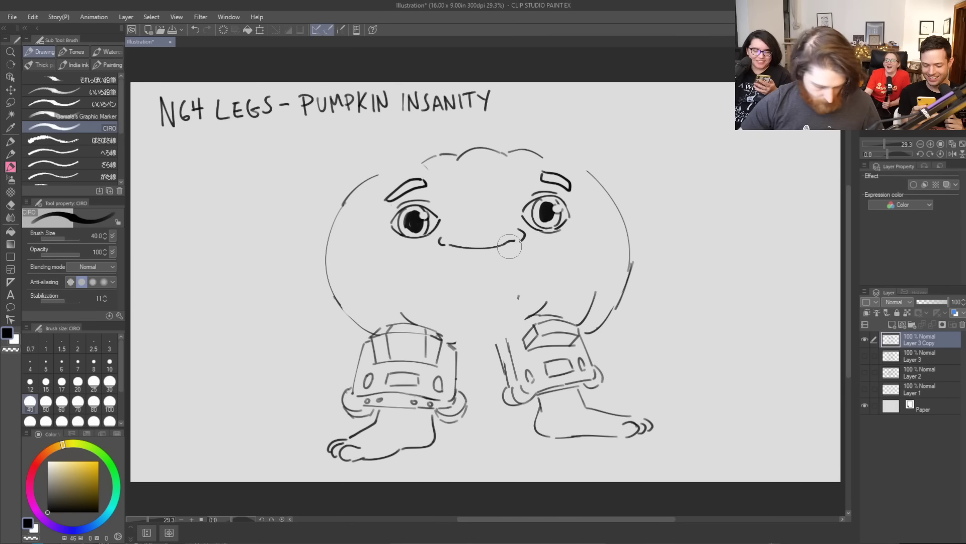
mouse_move(456, 346)
left_mouse_down()
mouse_move(496, 313)
mouse_move(534, 322)
left_mouse_up()
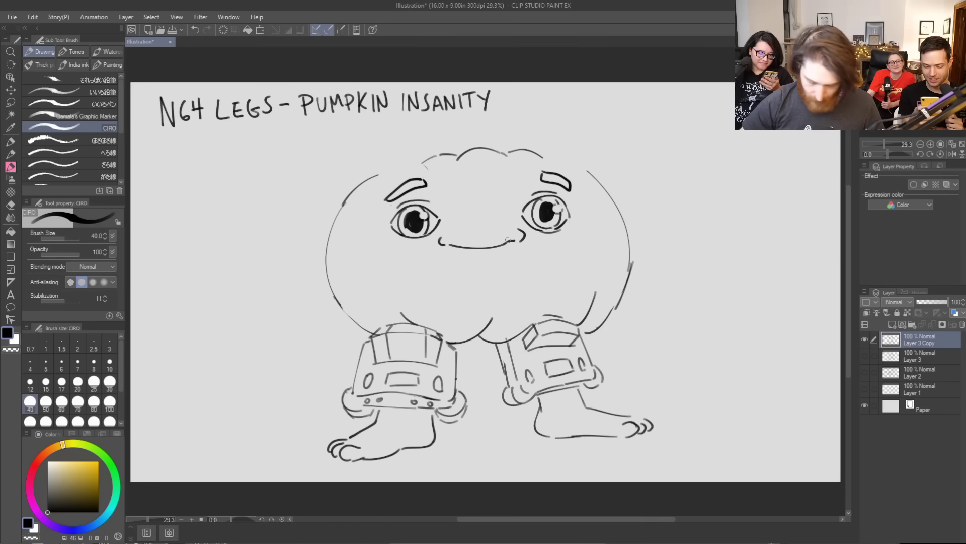
Draw a closed, slightly smiling mouth with a short chin crease below it and a curved cheek crease on each side
left_click_drag(471, 303, 495, 302)
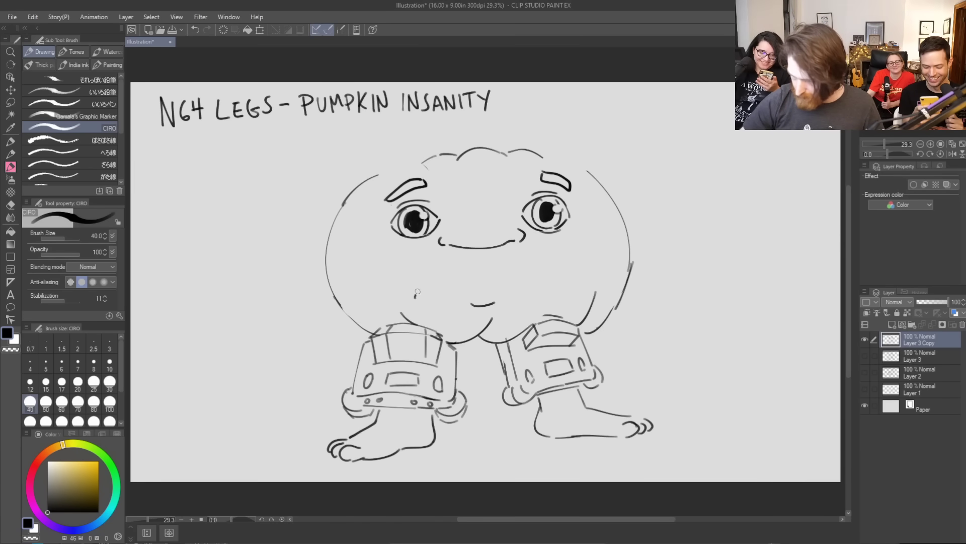
left_click_drag(416, 296, 556, 275)
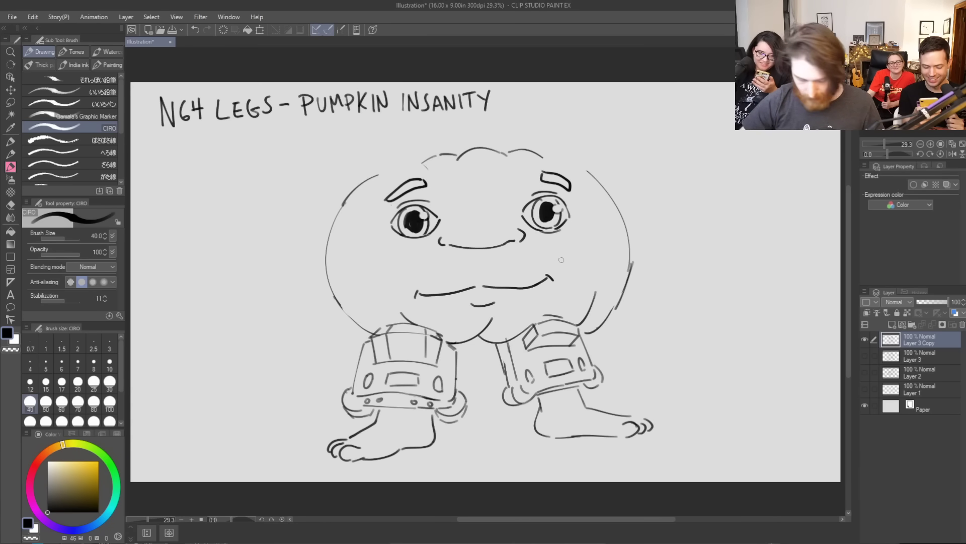
left_click_drag(584, 242, 579, 259)
left_click_drag(374, 250, 392, 268)
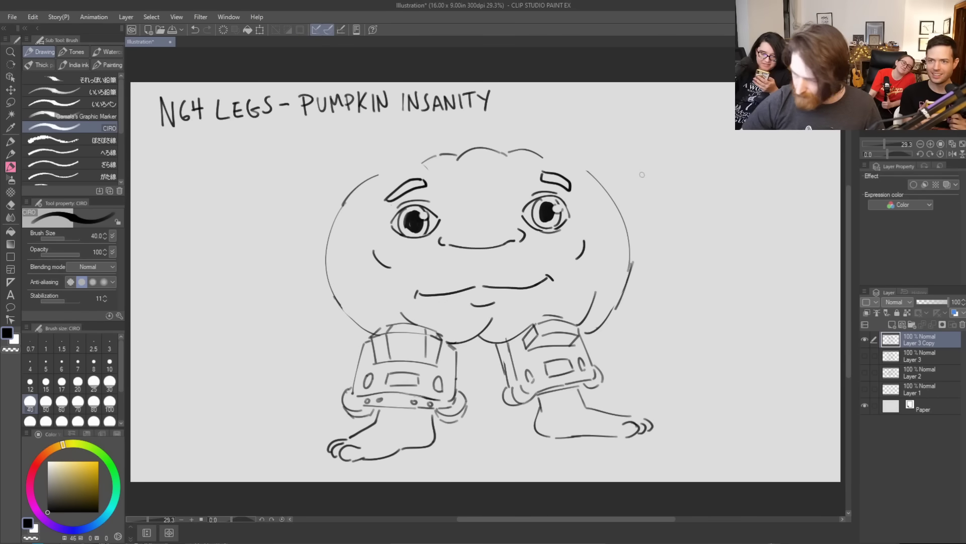
Draw a wider outer curve on each side of the pumpkin and clear the old inner outline on its left side
mouse_move(554, 159)
left_mouse_down()
mouse_move(605, 170)
mouse_move(596, 171)
mouse_move(635, 289)
left_mouse_up()
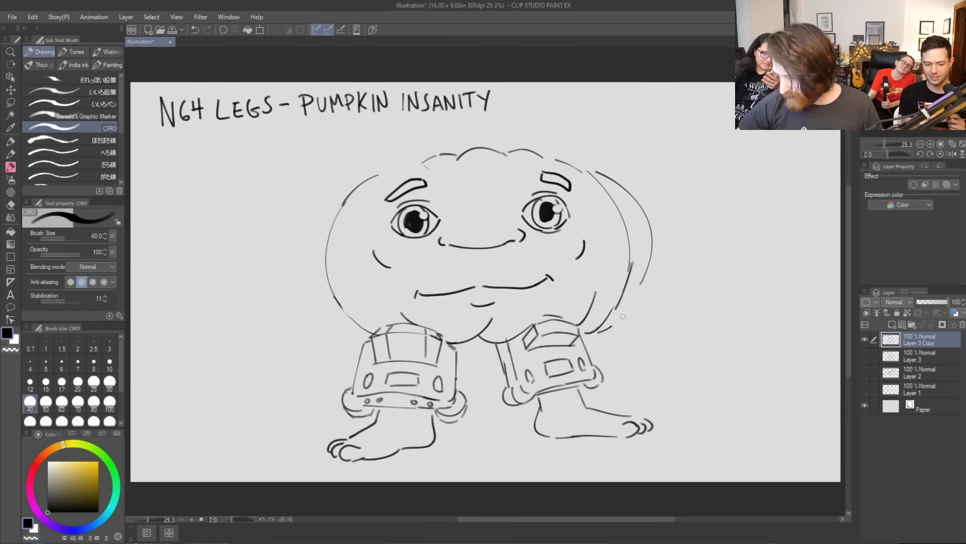
mouse_move(350, 177)
left_mouse_down()
mouse_move(336, 187)
mouse_move(368, 321)
left_mouse_up()
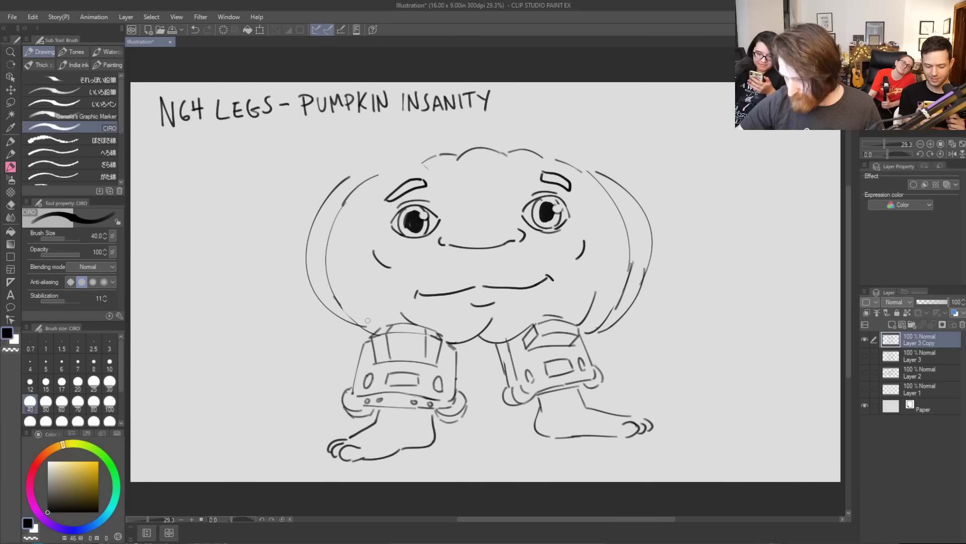
key("ctrl+z")
key("ctrl+z")
key("ctrl+z")
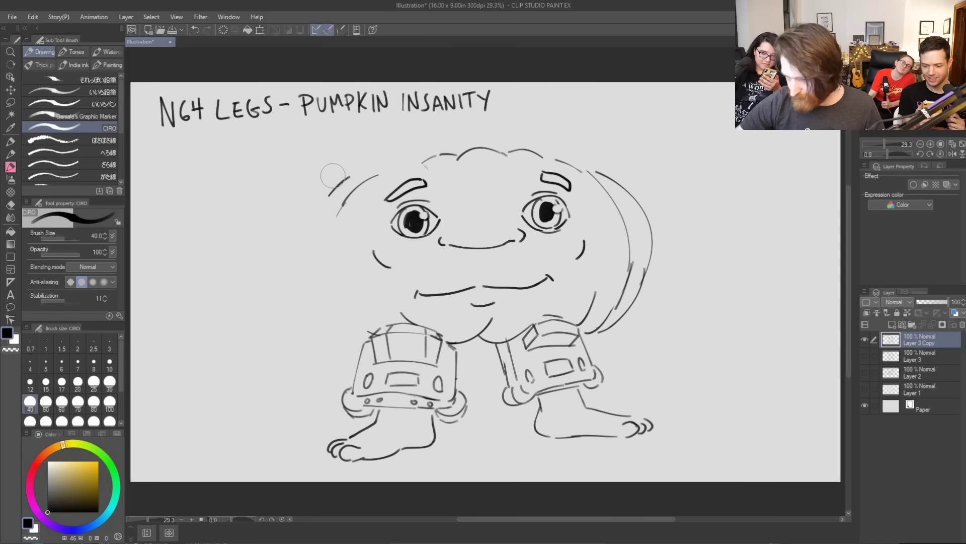
Redraw the pumpkin's left outline as one wide curve down to the console and remove the inner outlines left on both sides
left_click_drag(348, 176, 396, 322)
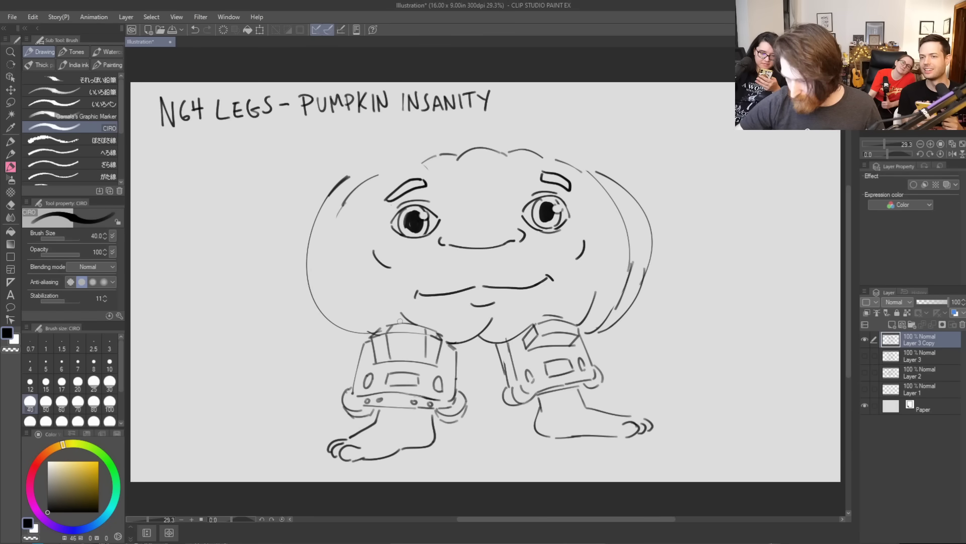
key("ctrl+z")
mouse_move(349, 176)
left_mouse_down()
mouse_move(304, 280)
mouse_move(355, 348)
left_mouse_up()
key("ctrl+z")
mouse_move(348, 180)
left_mouse_down()
mouse_move(331, 312)
mouse_move(377, 301)
mouse_move(334, 324)
mouse_move(378, 322)
left_mouse_up()
key("ctrl+z")
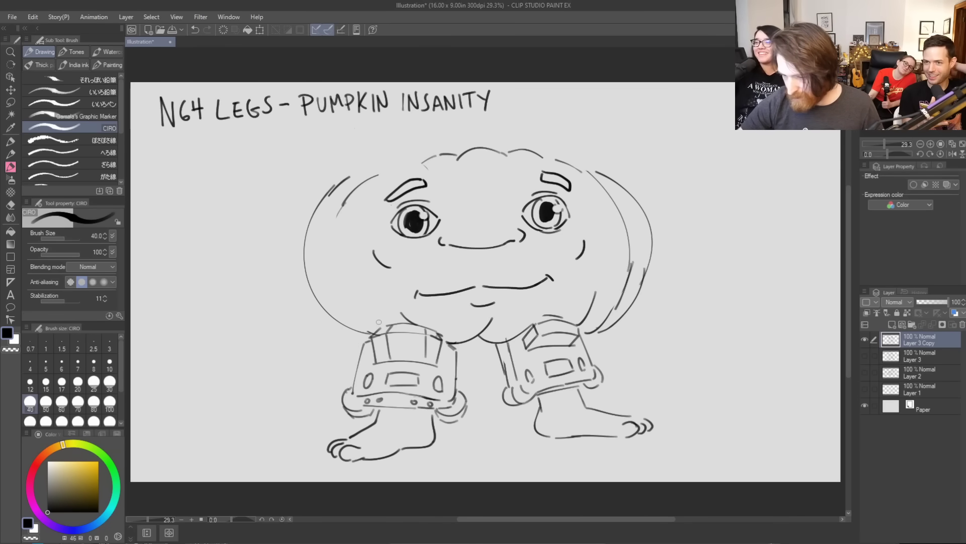
left_click_drag(594, 174, 629, 244)
key("ctrl+z")
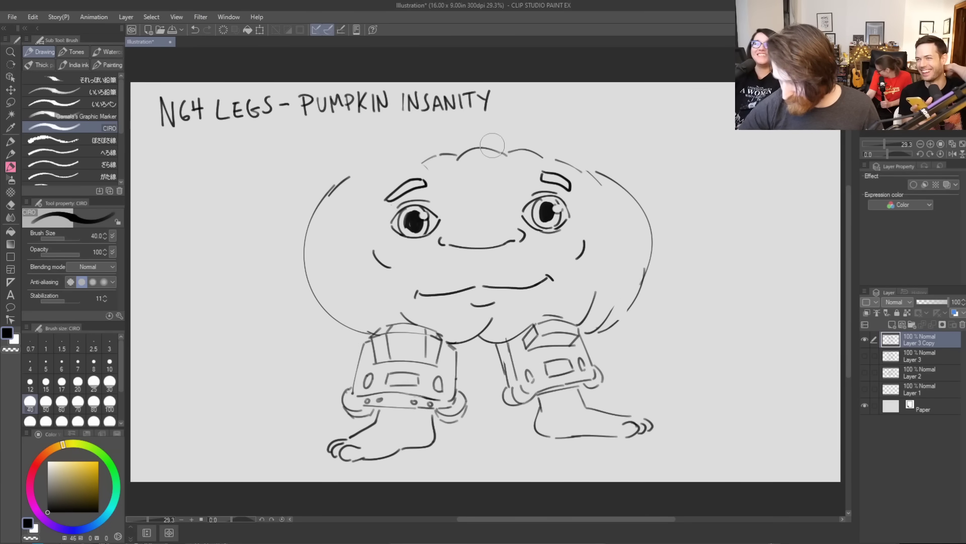
Add a short crease beside each nostril and erase the smiling mouth and both arched eyebrows
left_click_drag(524, 232, 531, 246)
left_click_drag(435, 253, 439, 240)
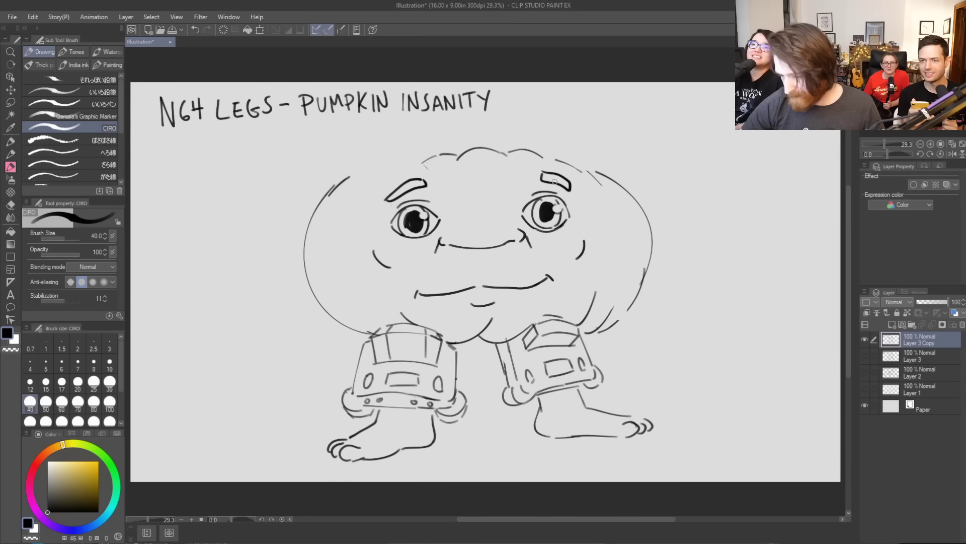
mouse_move(471, 286)
left_mouse_down()
mouse_move(508, 292)
mouse_move(477, 279)
mouse_move(410, 293)
left_mouse_up()
left_click_drag(511, 288, 554, 280)
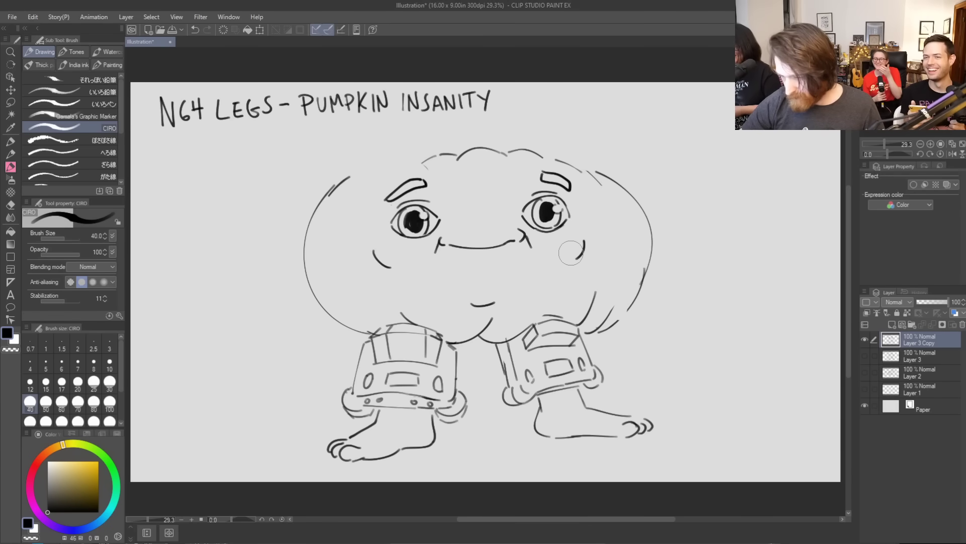
left_click_drag(387, 198, 424, 182)
mouse_move(540, 174)
left_mouse_down()
mouse_move(566, 186)
mouse_move(546, 173)
left_mouse_up()
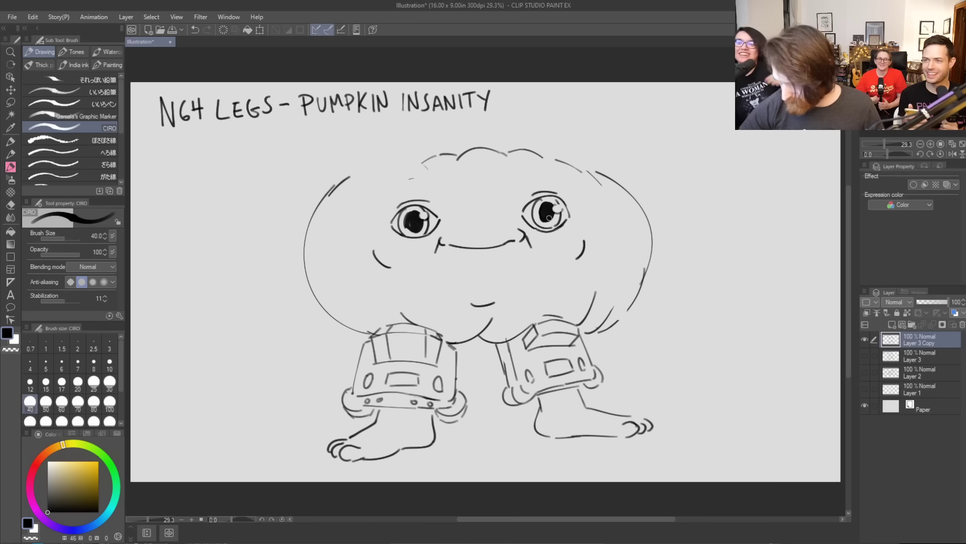
Draw thick angry eyebrows slanting down toward the nose and a wide down-turned mouth with creased corners
mouse_move(391, 179)
left_mouse_down()
mouse_move(441, 183)
mouse_move(415, 188)
mouse_move(446, 191)
left_mouse_up()
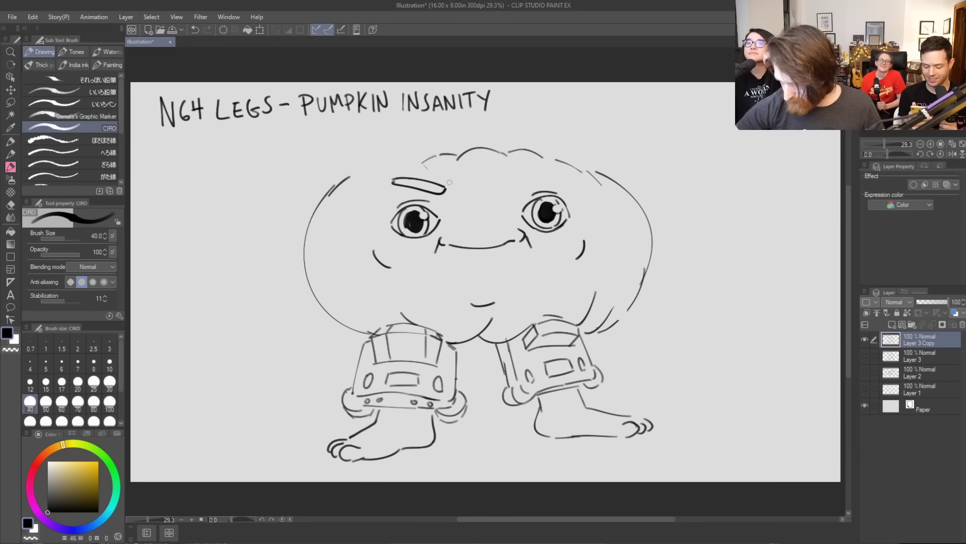
mouse_move(523, 181)
left_mouse_down()
mouse_move(518, 188)
mouse_move(551, 167)
mouse_move(563, 176)
mouse_move(562, 166)
left_mouse_up()
mouse_move(422, 297)
left_mouse_down()
mouse_move(506, 279)
mouse_move(549, 291)
left_mouse_up()
left_click_drag(421, 291, 417, 304)
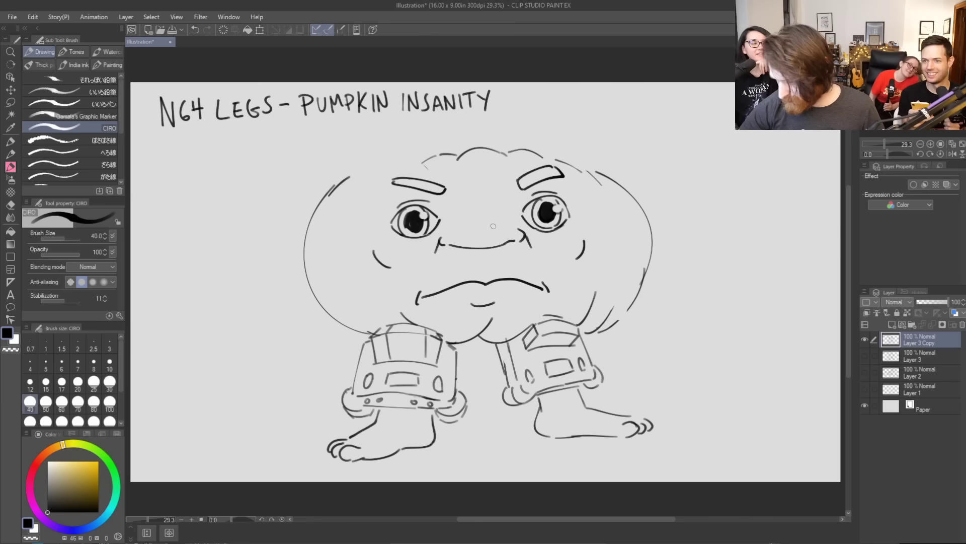
Darken the nose line and add a short line above the mouth, frown lines between the brows, and creases under both eyes
left_click_drag(442, 246, 518, 242)
mouse_move(439, 241)
left_mouse_down()
mouse_move(481, 252)
mouse_move(522, 238)
mouse_move(506, 245)
mouse_move(526, 223)
mouse_move(442, 241)
left_mouse_up()
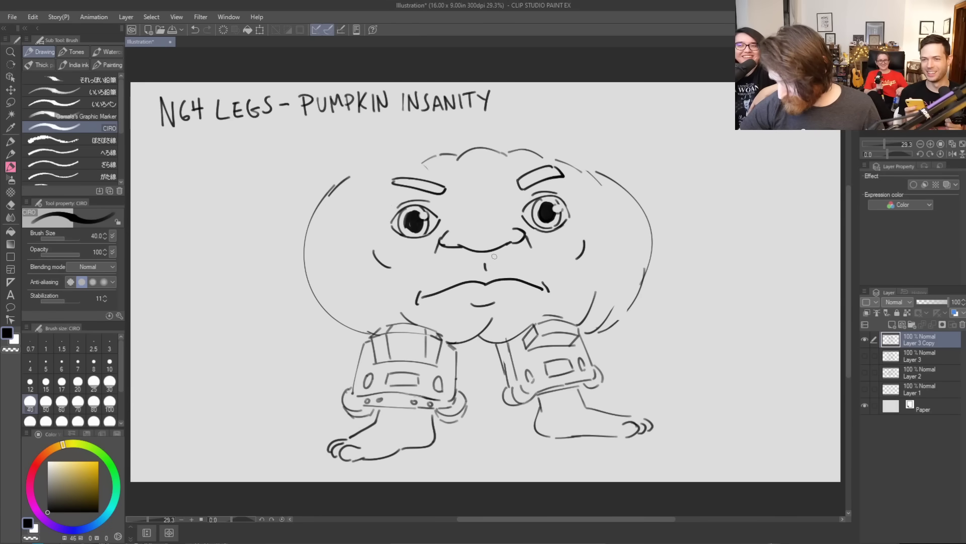
left_click_drag(457, 185, 458, 195)
left_click_drag(511, 179, 508, 193)
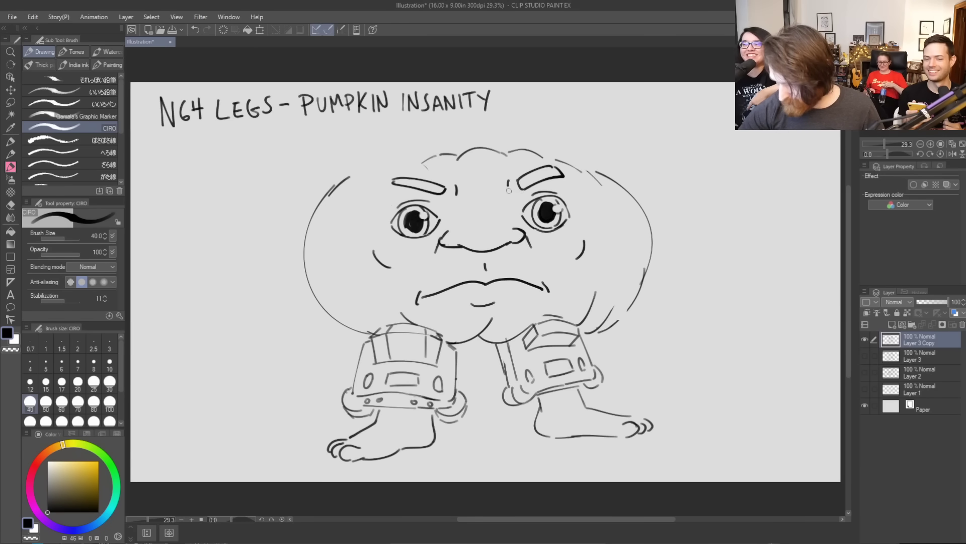
left_click_drag(530, 240, 553, 223)
mouse_move(427, 239)
left_mouse_down()
mouse_move(421, 244)
mouse_move(429, 239)
left_mouse_up()
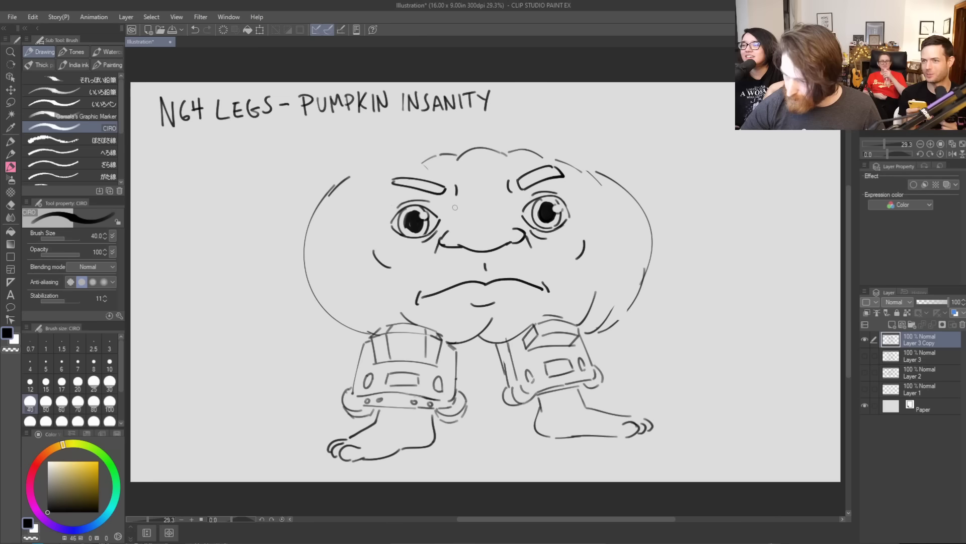
Close the gaps in the pumpkin's upper outline and erase the filled pupils inside both irises
mouse_move(316, 203)
left_mouse_down()
mouse_move(397, 158)
mouse_move(535, 152)
mouse_move(610, 190)
left_mouse_up()
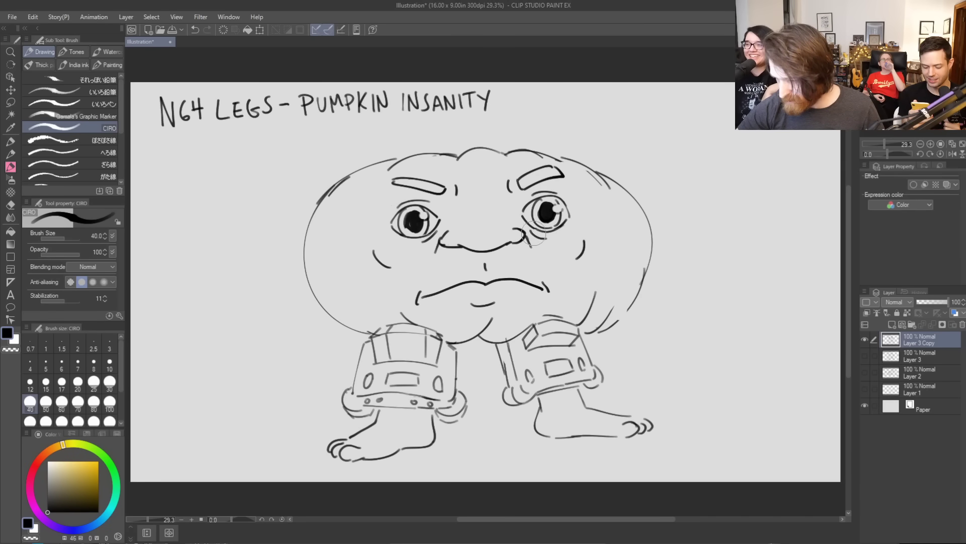
left_click_drag(409, 217, 418, 221)
left_click_drag(557, 211, 548, 206)
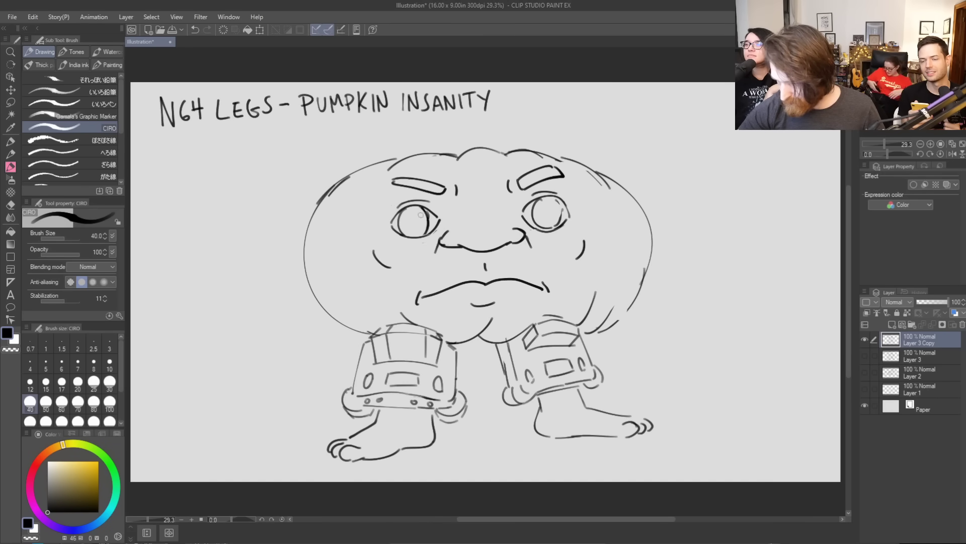
Dot tiny pupils in both eyes and add creases beside the eyes and extra frown lines between the brows
left_click(546, 212)
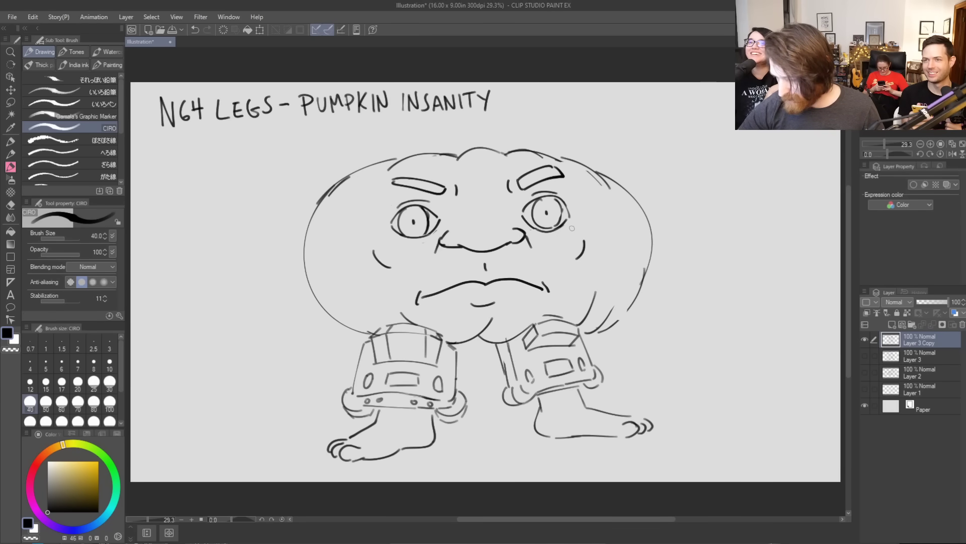
mouse_move(575, 206)
left_mouse_down()
mouse_move(578, 226)
mouse_move(561, 232)
left_mouse_up()
left_click_drag(384, 228, 405, 242)
mouse_move(499, 177)
left_mouse_down()
mouse_move(501, 190)
mouse_move(461, 195)
left_mouse_up()
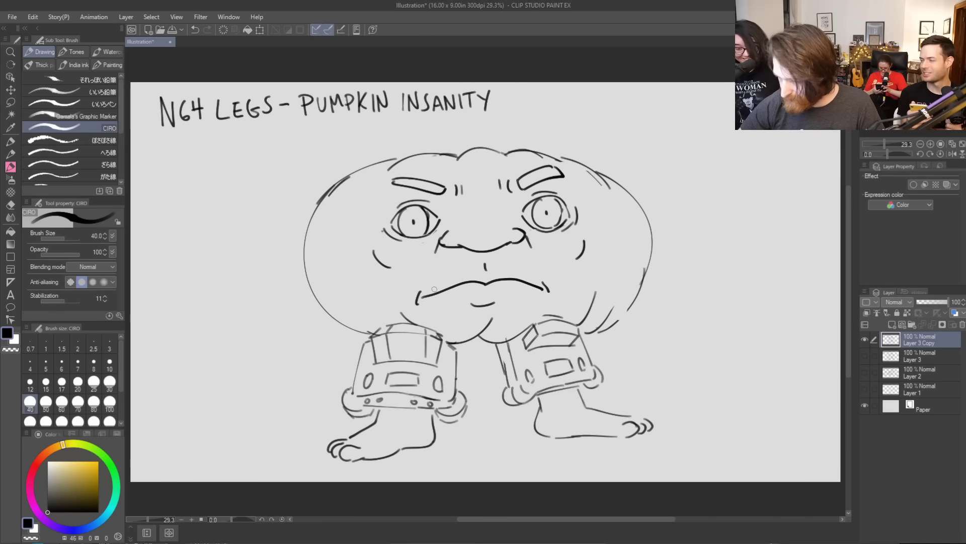
Draw a row of teeth inside the mouth and a curved, ridged stem on top of the pumpkin
mouse_move(445, 292)
left_mouse_down()
mouse_move(519, 281)
mouse_move(466, 283)
mouse_move(502, 287)
left_mouse_up()
mouse_move(455, 155)
left_mouse_down()
mouse_move(462, 137)
mouse_move(454, 125)
mouse_move(484, 119)
mouse_move(506, 147)
mouse_move(483, 145)
left_mouse_up()
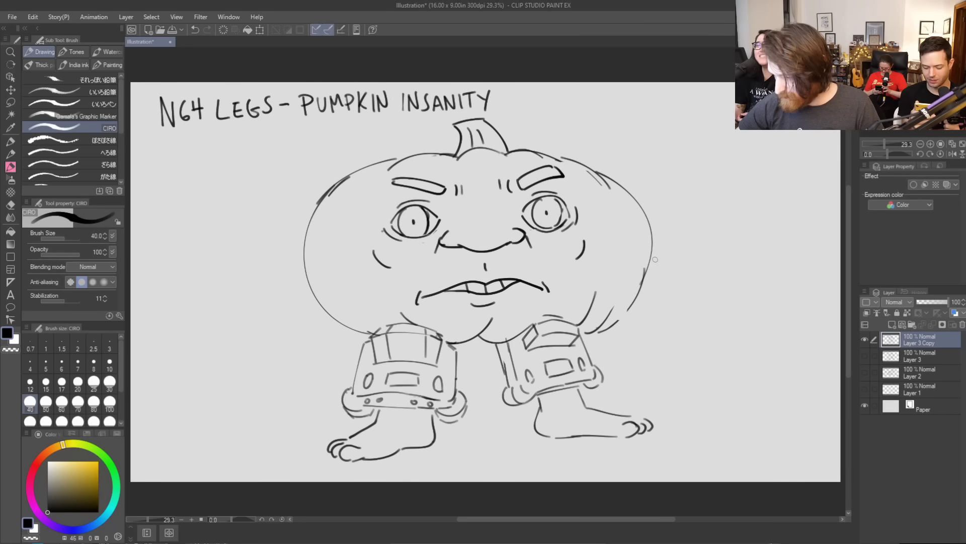
mouse_move(651, 256)
left_mouse_down()
mouse_move(661, 306)
mouse_move(676, 322)
mouse_move(671, 358)
left_mouse_up()
left_click_drag(678, 322, 692, 361)
mouse_move(652, 254)
left_mouse_down()
mouse_move(667, 329)
mouse_move(688, 334)
left_mouse_up()
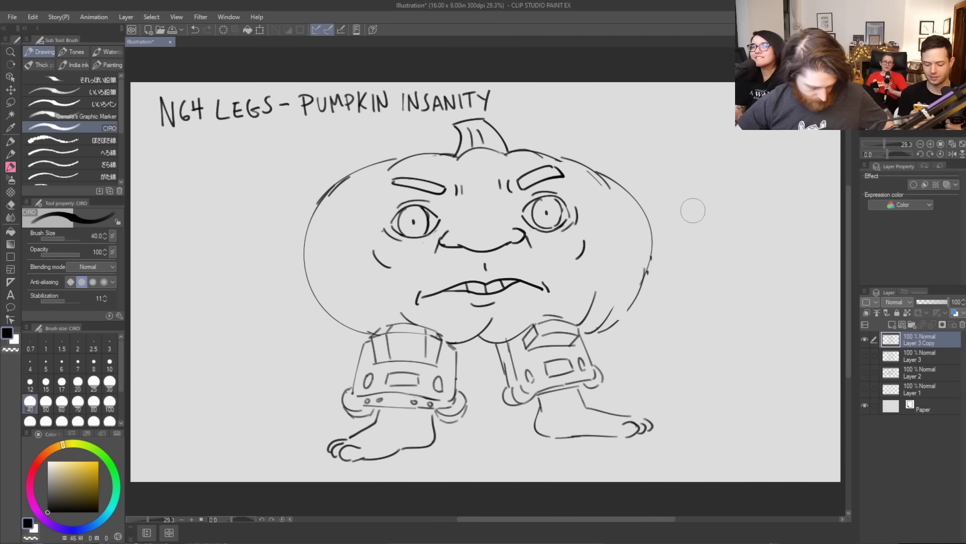
Draw a thin arm with a clenched fist hanging from the pumpkin's right side and add shake marks beside the fist
mouse_move(652, 252)
left_mouse_down()
mouse_move(642, 263)
mouse_move(654, 266)
mouse_move(650, 257)
mouse_move(671, 302)
mouse_move(660, 322)
left_mouse_up()
mouse_move(667, 288)
left_mouse_down()
mouse_move(680, 341)
mouse_move(655, 349)
mouse_move(659, 371)
mouse_move(697, 357)
left_mouse_up()
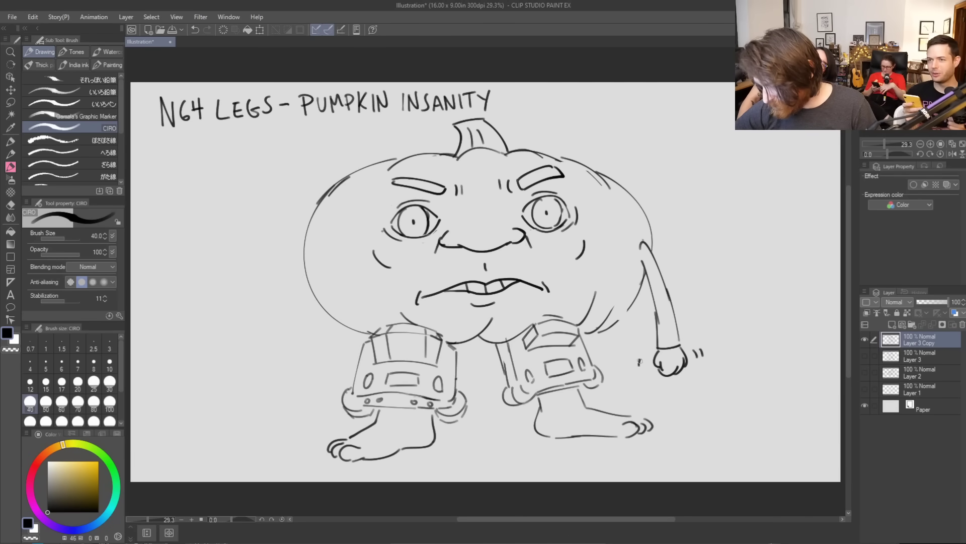
left_click_drag(635, 358, 636, 366)
left_click_drag(639, 359, 640, 365)
Add small sweat drops on both sides of the face and tidy the outline where the right arm joins
left_click_drag(596, 207, 614, 207)
left_click_drag(614, 260, 615, 266)
left_click_drag(352, 205, 353, 234)
left_click_drag(639, 254, 646, 268)
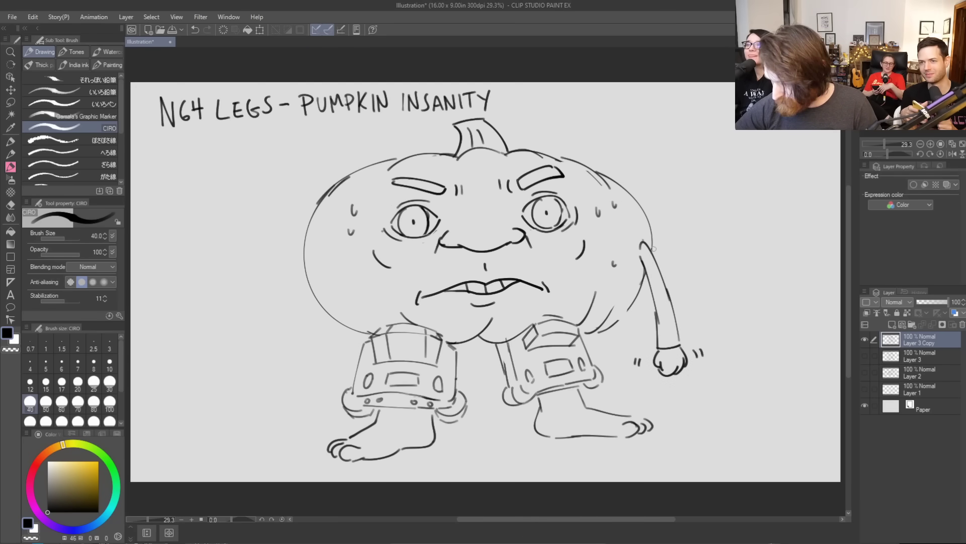
Draw a matching arm with a clenched fist hanging from the pumpkin's left side and erase the body outline crossing it
mouse_move(316, 258)
left_mouse_down()
mouse_move(302, 341)
mouse_move(316, 345)
left_mouse_up()
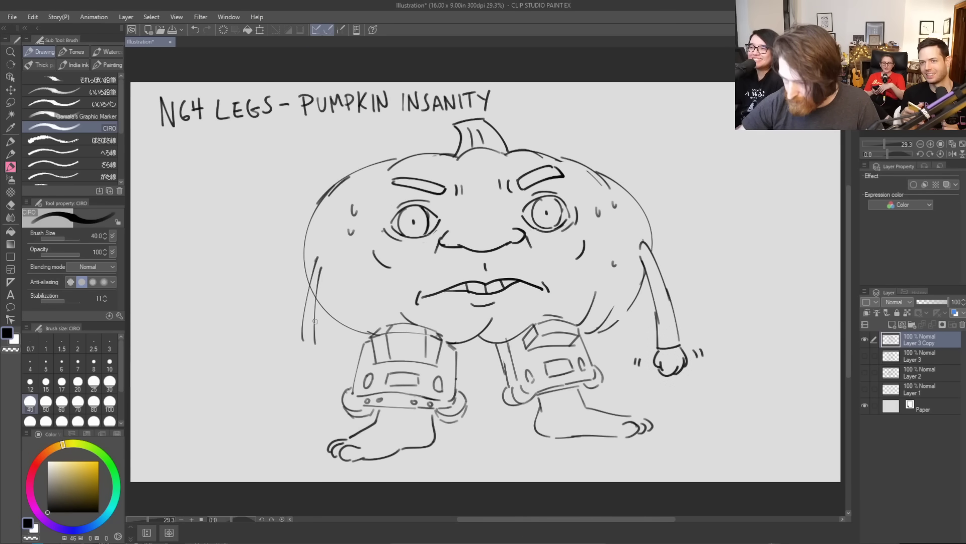
mouse_move(317, 260)
left_mouse_down()
mouse_move(307, 345)
mouse_move(322, 251)
mouse_move(302, 352)
left_mouse_up()
mouse_move(316, 251)
left_mouse_down()
mouse_move(304, 342)
mouse_move(320, 350)
left_mouse_up()
left_click_drag(319, 250, 331, 274)
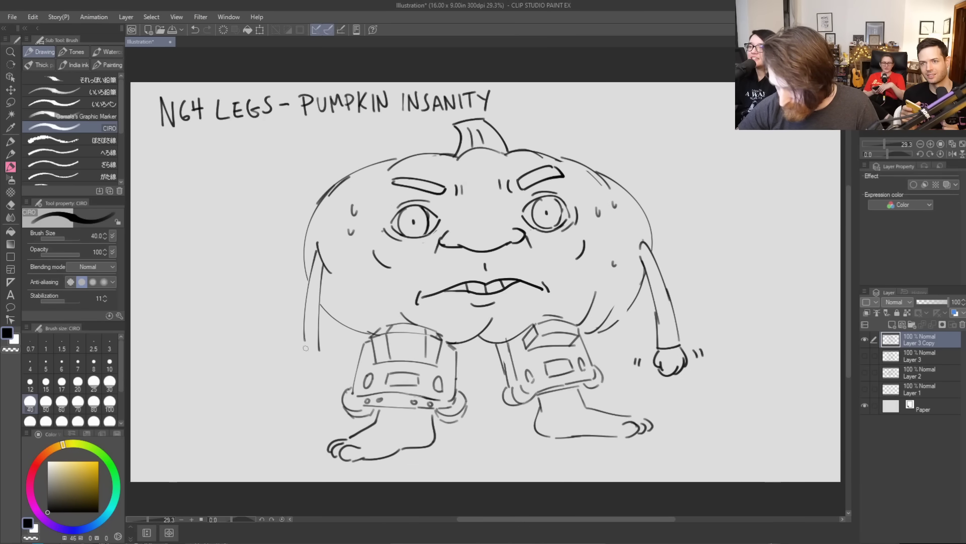
mouse_move(319, 347)
left_mouse_down()
mouse_move(329, 359)
mouse_move(325, 374)
mouse_move(297, 360)
mouse_move(298, 377)
mouse_move(325, 377)
mouse_move(327, 361)
left_mouse_up()
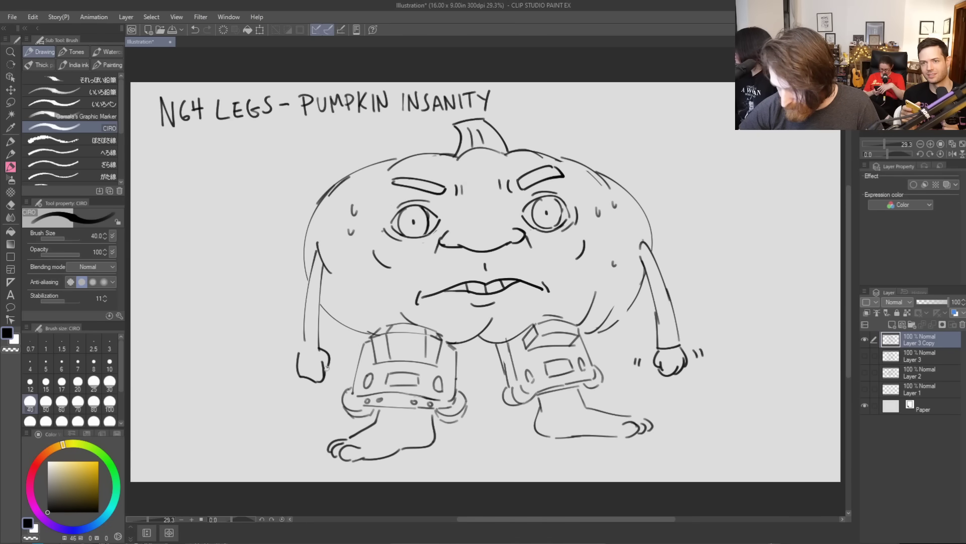
mouse_move(304, 312)
left_mouse_down()
mouse_move(298, 348)
mouse_move(321, 348)
mouse_move(318, 313)
left_mouse_up()
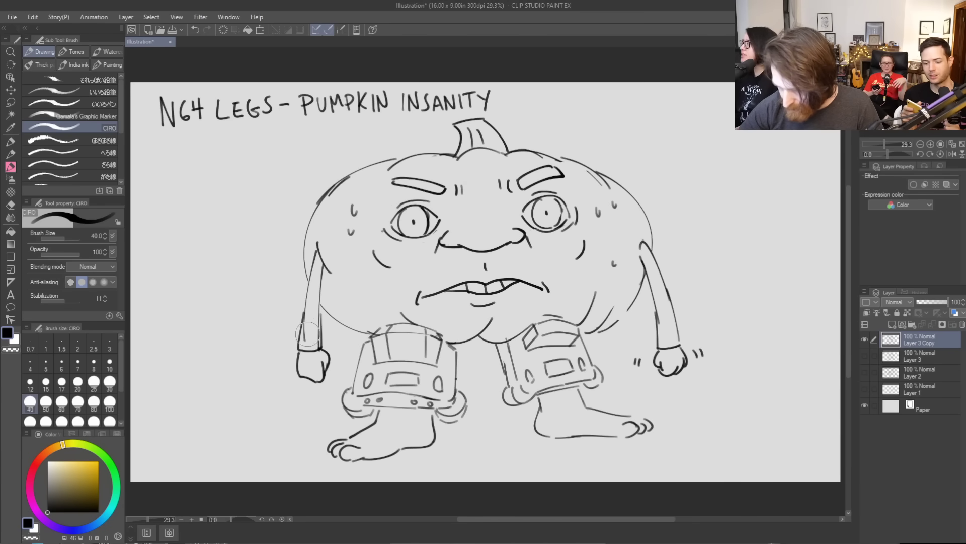
Replace the pumpkin's rough side and lower outlines with cleaner rounded lobes, erasing the stray doubled strokes
mouse_move(320, 305)
left_mouse_down()
mouse_move(367, 333)
mouse_move(383, 327)
left_mouse_up()
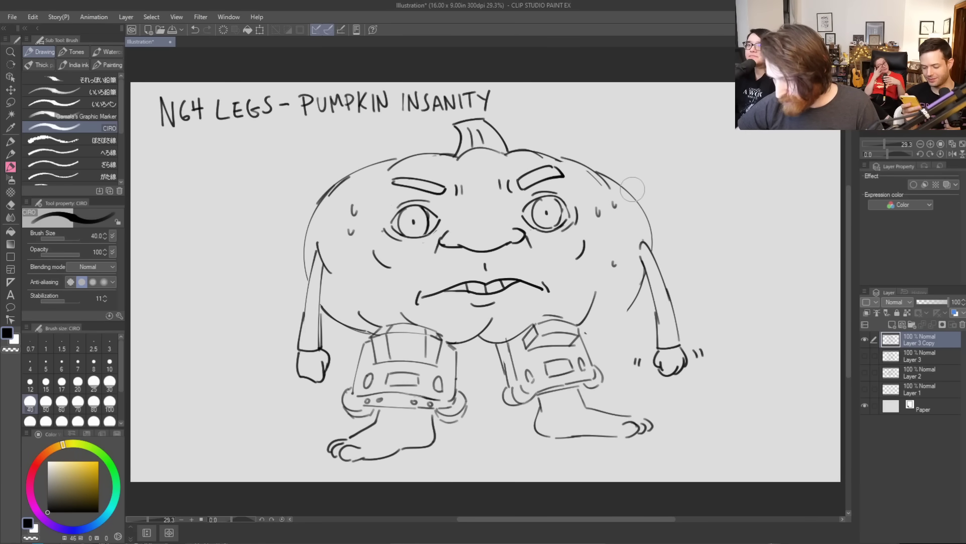
left_click_drag(584, 335, 634, 294)
left_click_drag(596, 173, 646, 229)
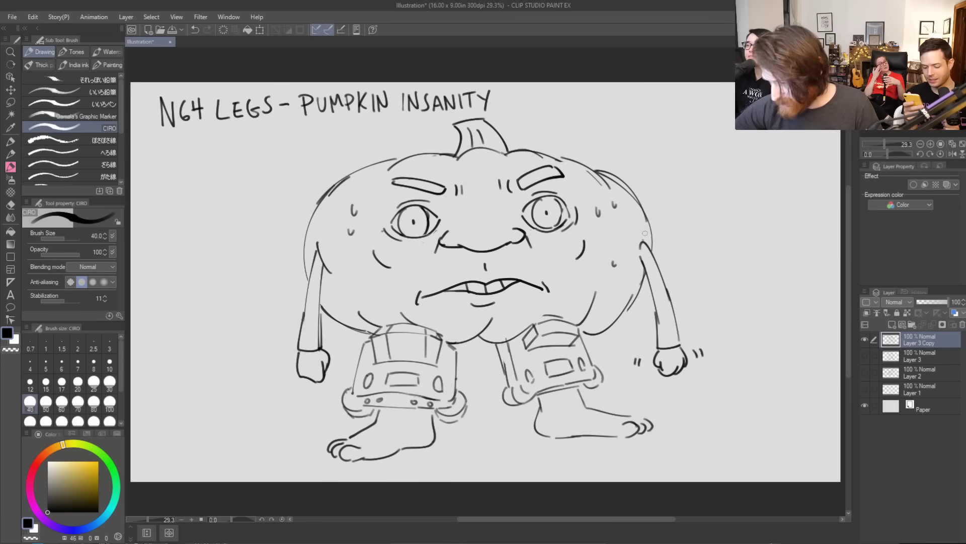
mouse_move(325, 201)
left_mouse_down()
mouse_move(375, 164)
mouse_move(356, 157)
left_mouse_up()
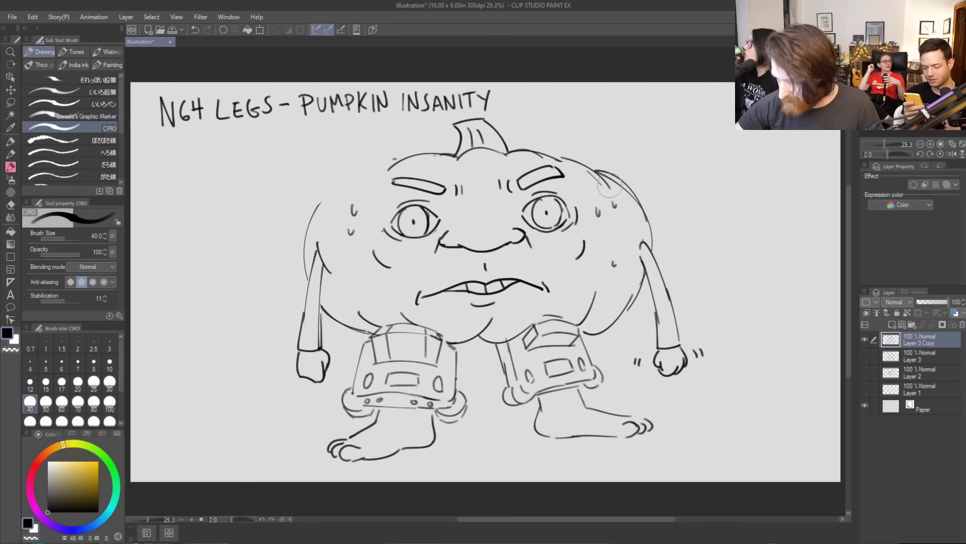
mouse_move(307, 278)
left_mouse_down()
mouse_move(350, 176)
mouse_move(395, 160)
left_mouse_up()
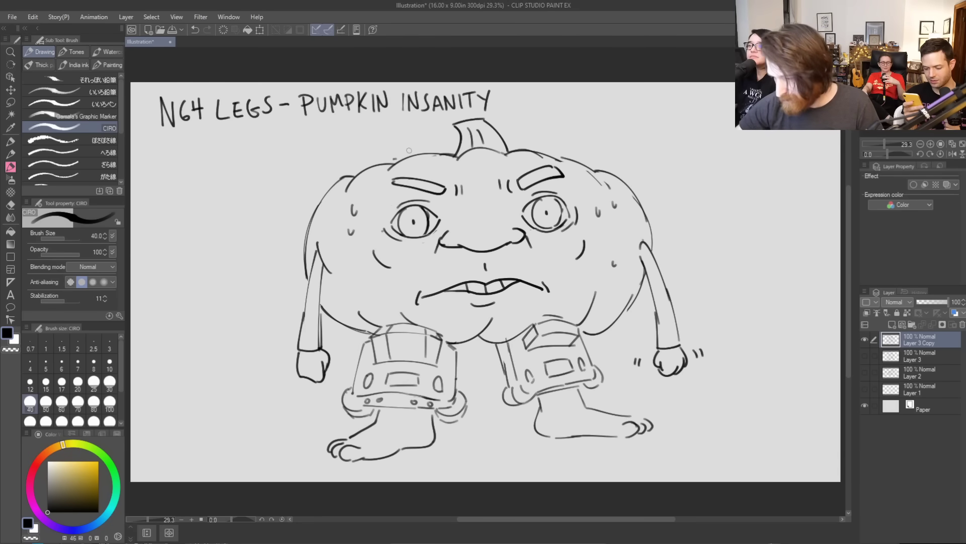
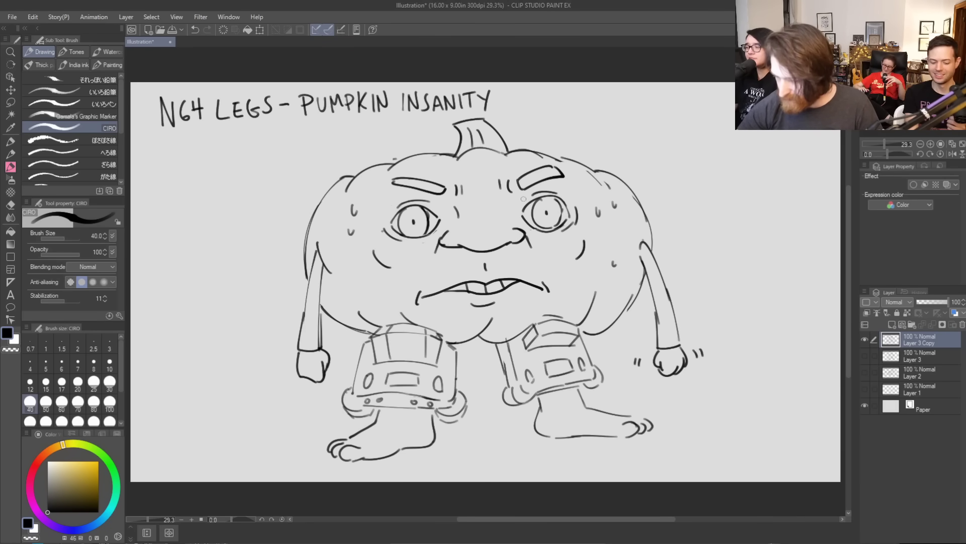
Add a short curved line above the tip of the nose
left_click_drag(472, 225, 496, 220)
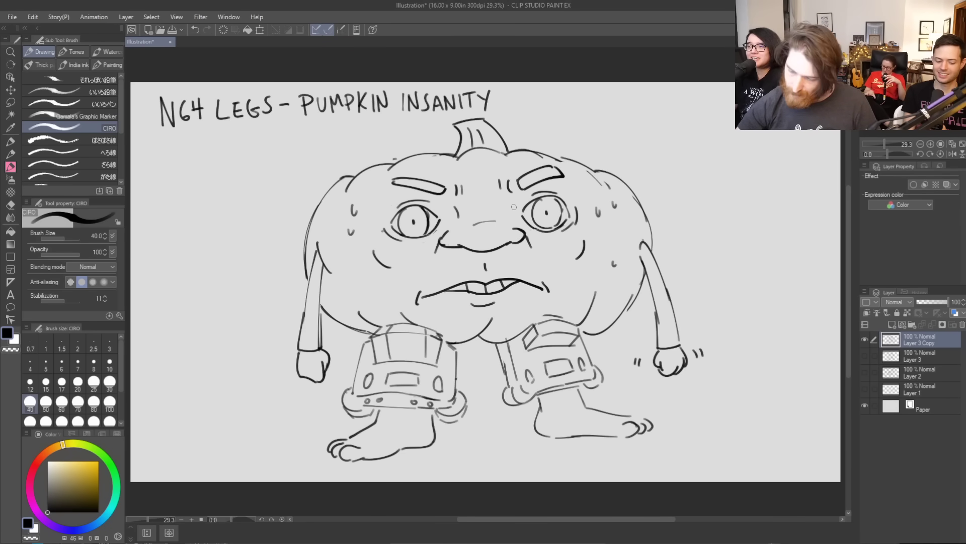
key("ctrl+z")
left_click_drag(474, 225, 497, 219)
key("ctrl+z")
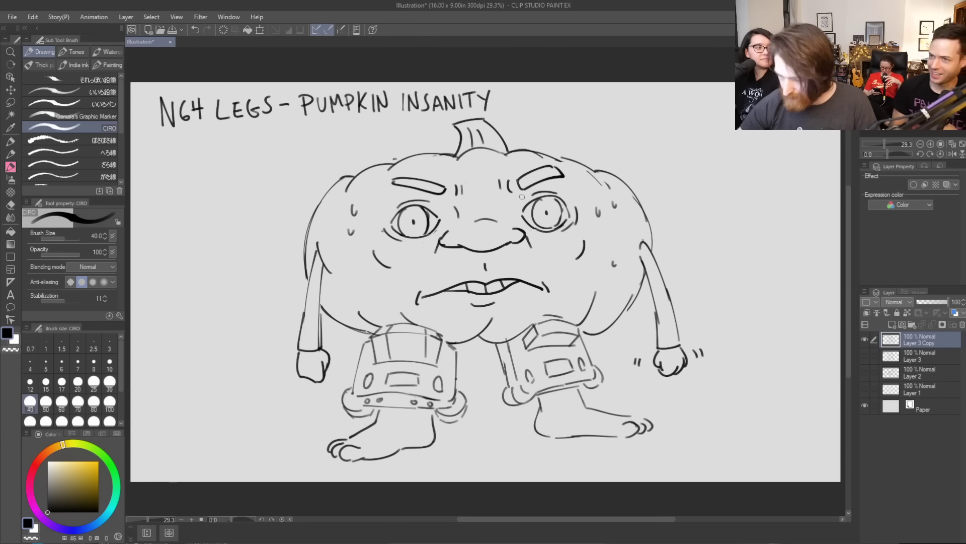
Darken the side outlines and rounded lower corners of both N64 console leg cuffs
left_click_drag(344, 407, 365, 346)
mouse_move(450, 345)
left_mouse_down()
mouse_move(467, 410)
mouse_move(451, 419)
left_mouse_up()
mouse_move(497, 344)
left_mouse_down()
mouse_move(507, 388)
mouse_move(515, 375)
mouse_move(522, 402)
left_mouse_up()
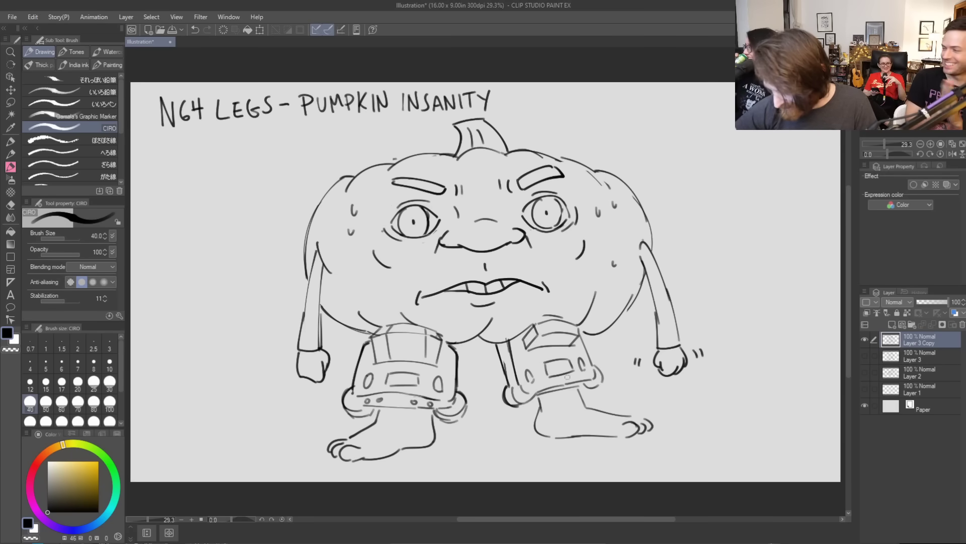
left_click_drag(585, 388, 602, 375)
left_click_drag(581, 334, 596, 367)
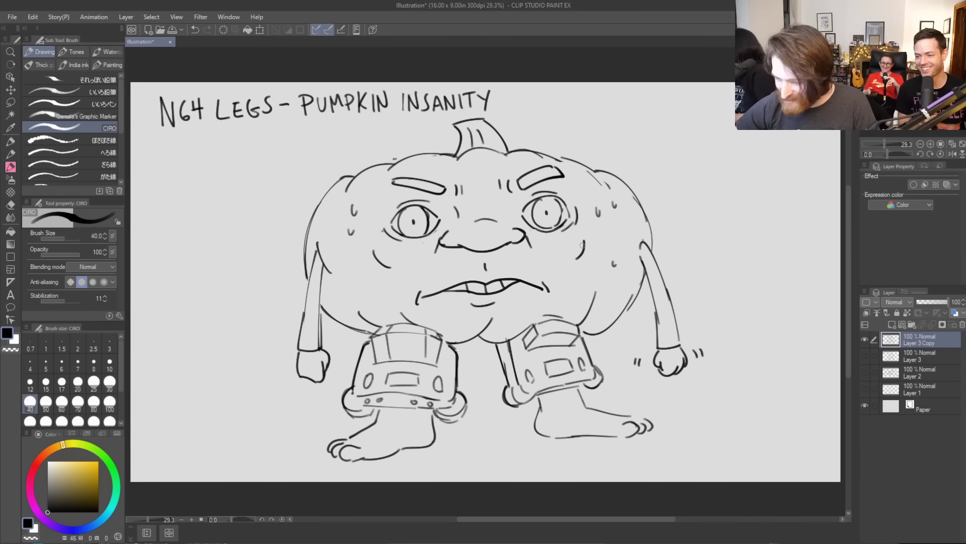
Add dividing lines inside the raised top section of the right leg's console
left_click_drag(413, 326, 439, 336)
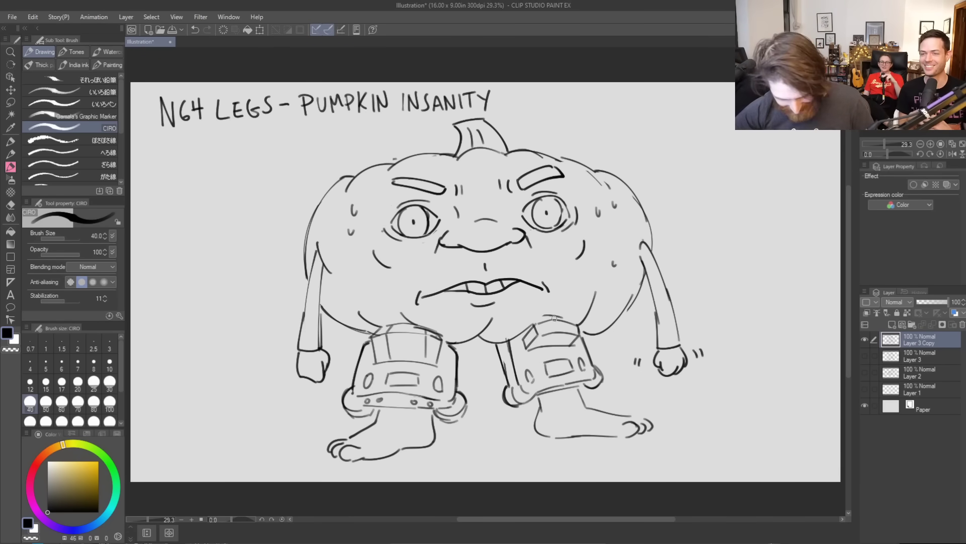
key("ctrl+z")
left_click_drag(537, 348, 547, 334)
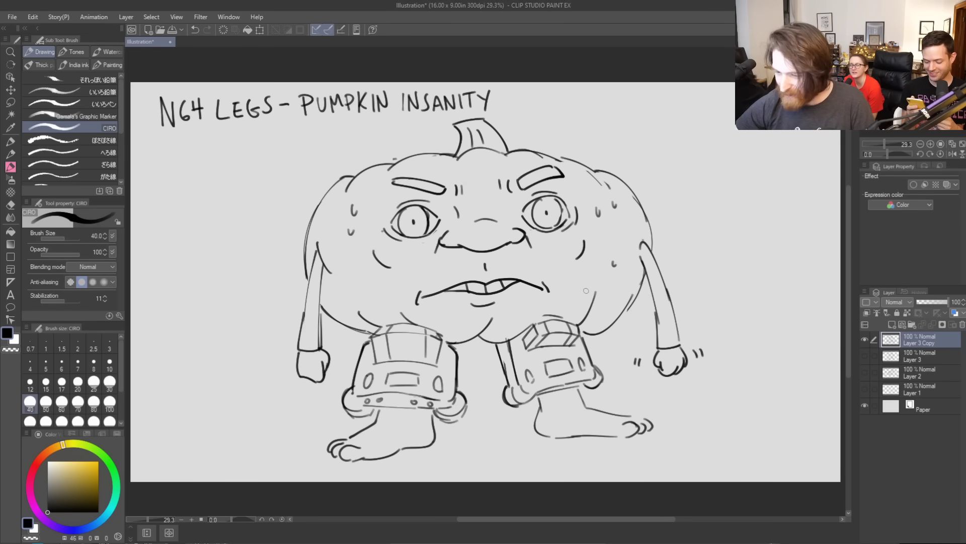
Darken the curved top edge of the left leg's console and the pumpkin's right outline
mouse_move(384, 323)
left_mouse_down()
mouse_move(438, 322)
mouse_move(416, 326)
mouse_move(439, 329)
mouse_move(453, 348)
left_mouse_up()
key("ctrl+z")
key("ctrl+z")
key("ctrl+z")
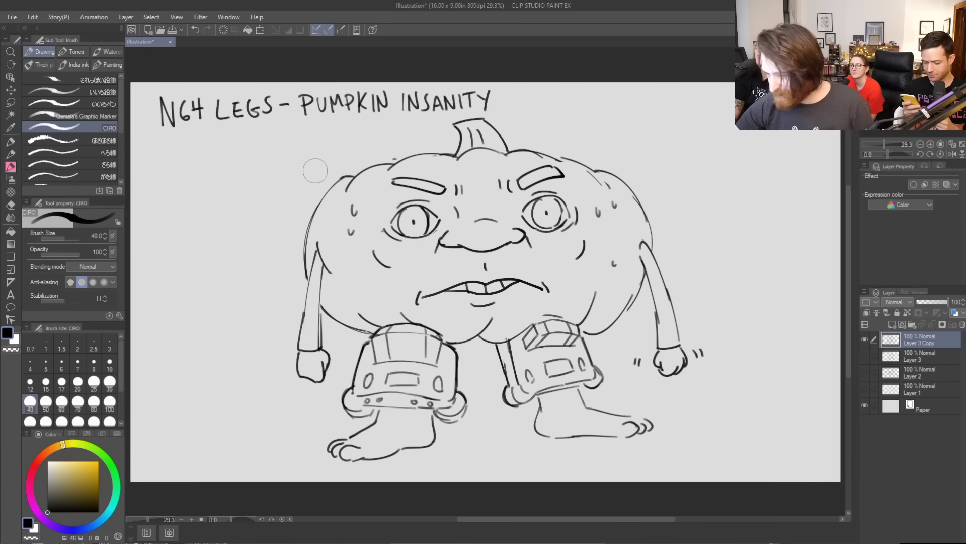
left_click_drag(599, 335, 643, 274)
left_click_drag(636, 192, 653, 245)
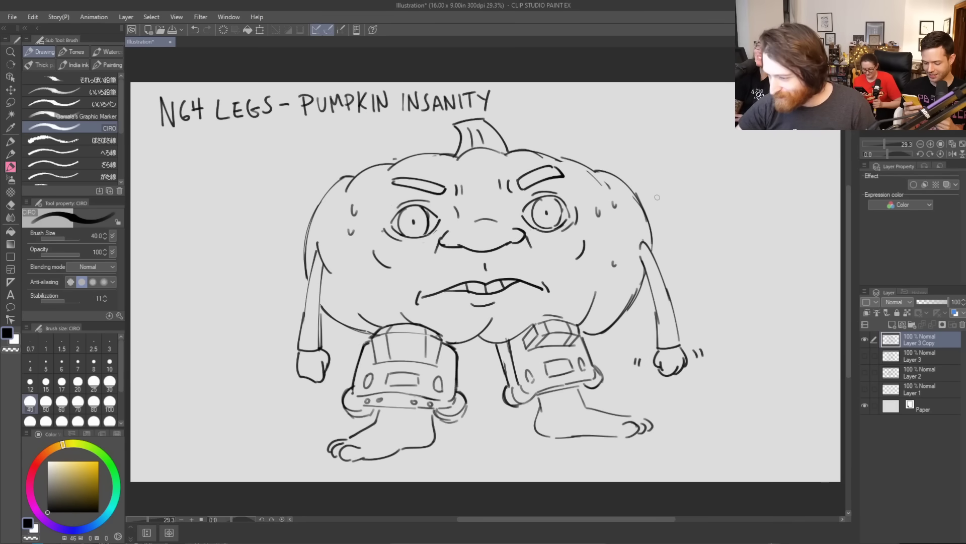
Letter "THANK YOU" and the addressee's first name beside the pumpkin's head and enclose the words in a tailed speech bubble
left_click_drag(656, 198, 674, 190)
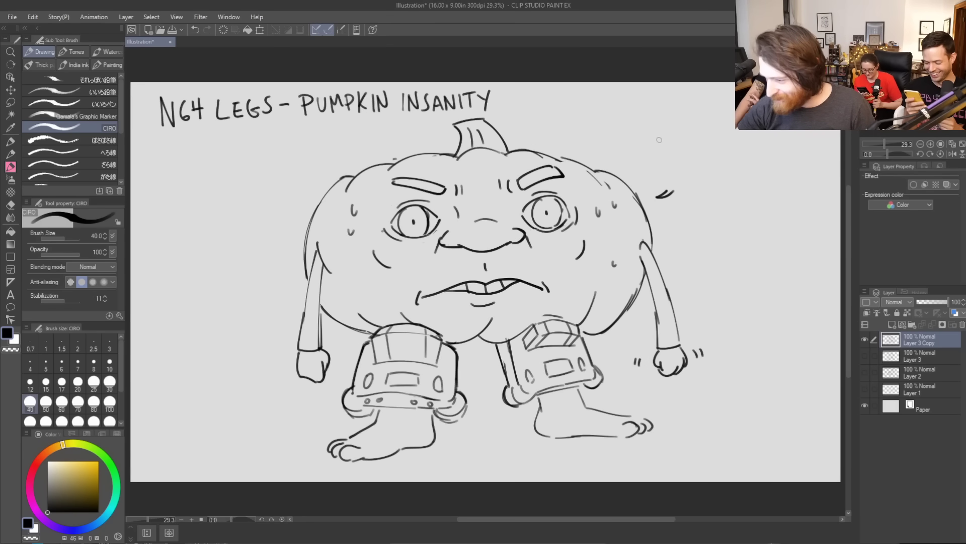
mouse_move(650, 141)
left_mouse_down()
mouse_move(669, 137)
mouse_move(665, 154)
mouse_move(684, 134)
mouse_move(691, 152)
left_mouse_up()
left_click_drag(681, 146, 697, 151)
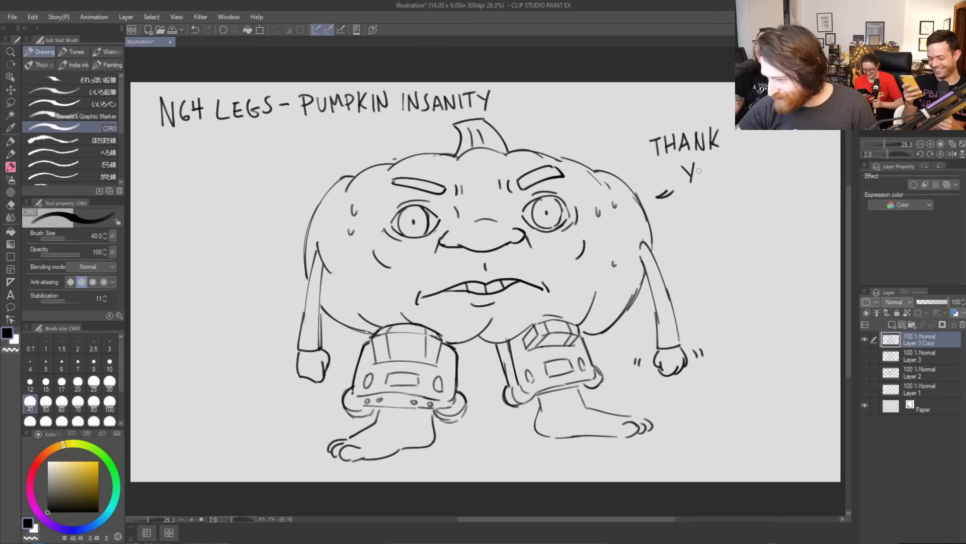
left_click_drag(695, 195, 696, 213)
left_click_drag(708, 214, 722, 212)
left_click_drag(710, 206, 754, 200)
left_click_drag(759, 185, 755, 206)
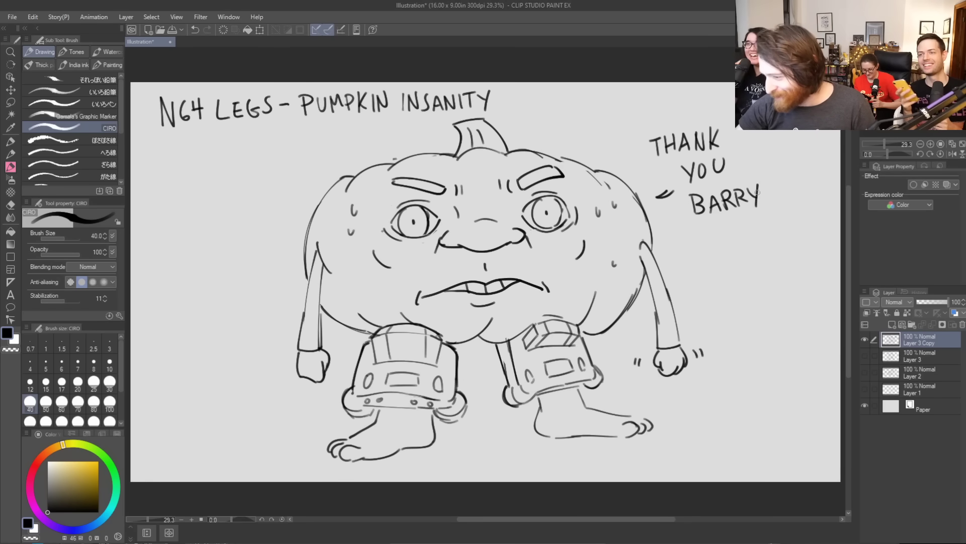
left_click_drag(672, 190, 770, 213)
mouse_move(671, 176)
left_mouse_down()
mouse_move(663, 115)
mouse_move(740, 110)
mouse_move(769, 166)
mouse_move(768, 213)
left_mouse_up()
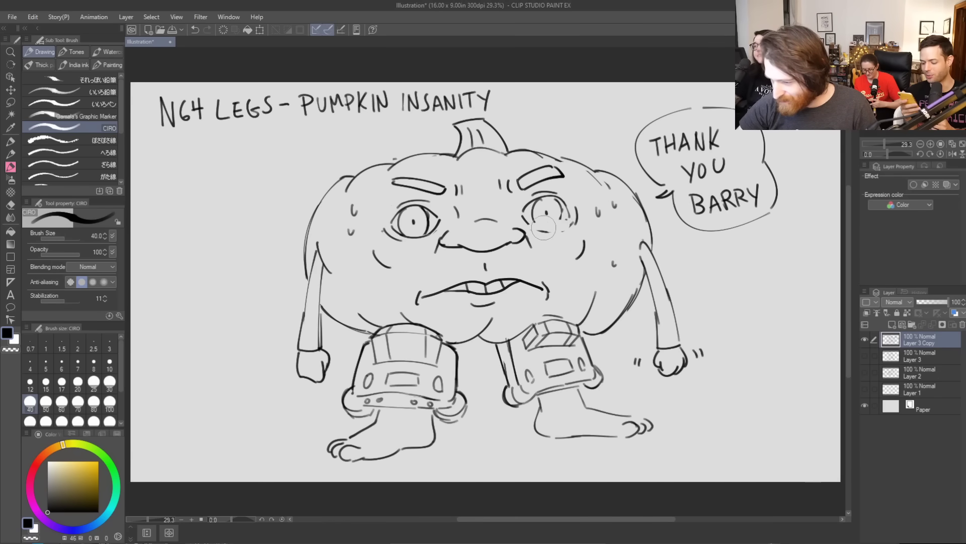
Redraw the right eye with a flattened lower lid and add a short crease above the right half of the mouth
mouse_move(527, 223)
left_mouse_down()
mouse_move(569, 215)
mouse_move(534, 229)
mouse_move(554, 228)
left_mouse_up()
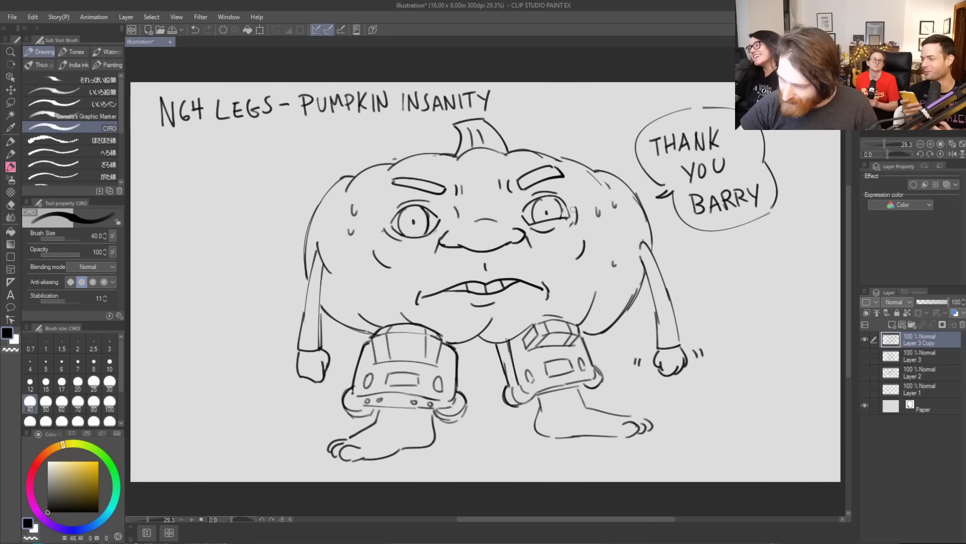
left_click_drag(515, 271, 528, 279)
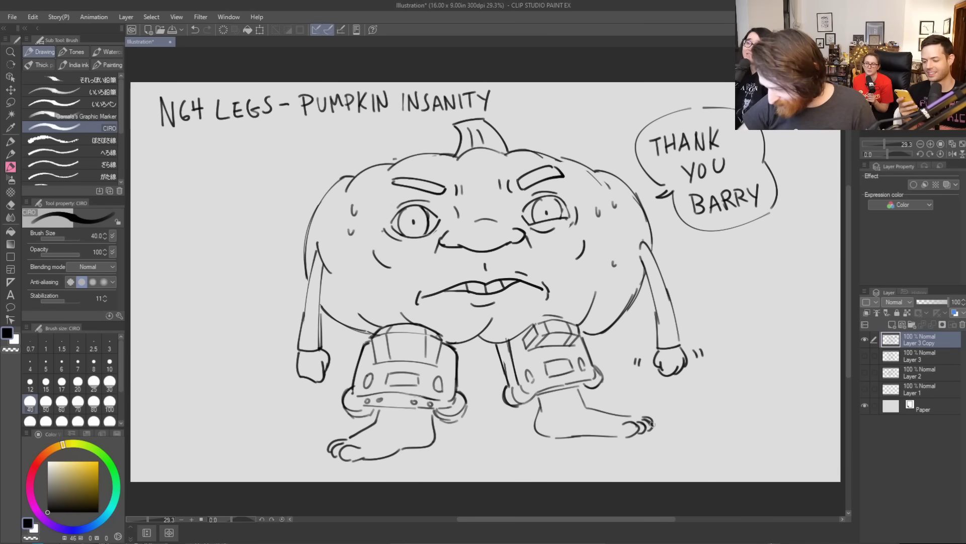
Detail both bare feet with extra toe lines, ankle curves and short hair ticks along the ankles and insteps
left_click_drag(333, 437, 326, 446)
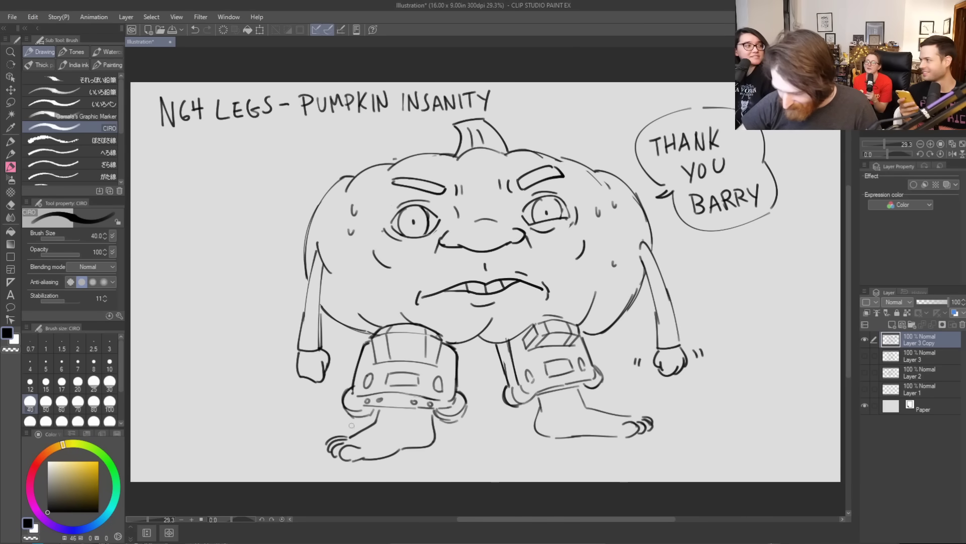
left_click_drag(553, 403, 550, 416)
left_click_drag(419, 416, 422, 432)
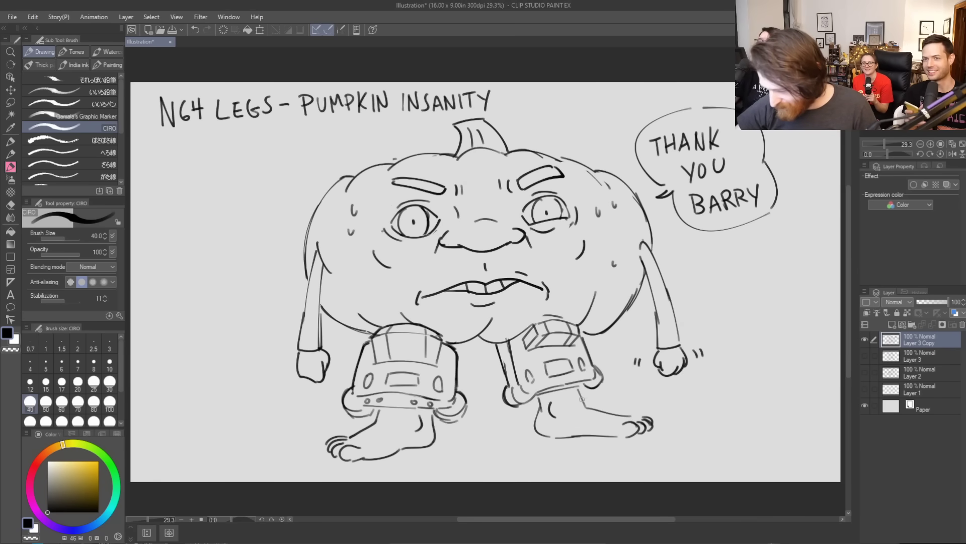
mouse_move(579, 396)
left_mouse_down()
mouse_move(536, 407)
mouse_move(545, 397)
mouse_move(607, 419)
left_mouse_up()
left_click_drag(606, 407, 612, 415)
left_click_drag(369, 421, 358, 431)
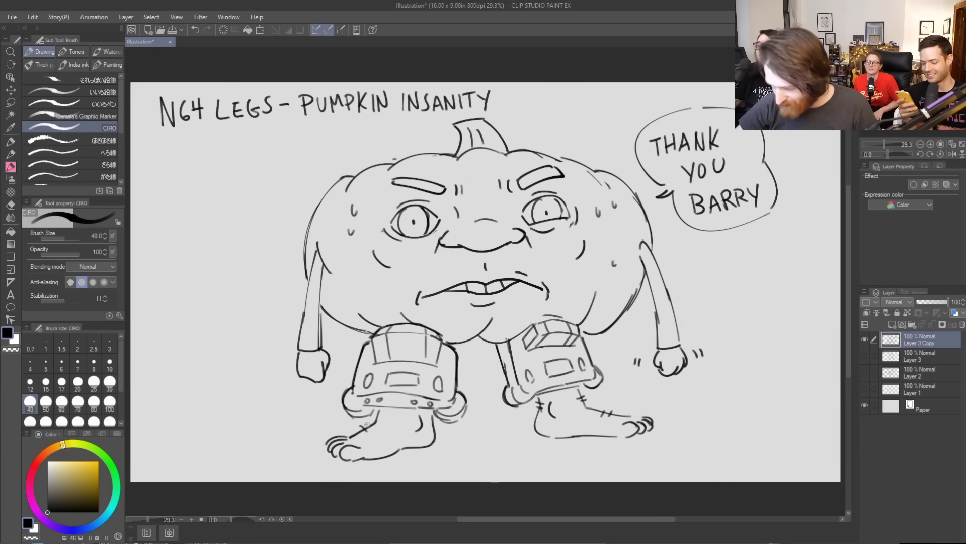
Add a new layer directly beneath the pumpkin line drawing and set its opacity to 29%
left_click(923, 358)
left_click(893, 325)
left_click_drag(951, 304, 938, 304)
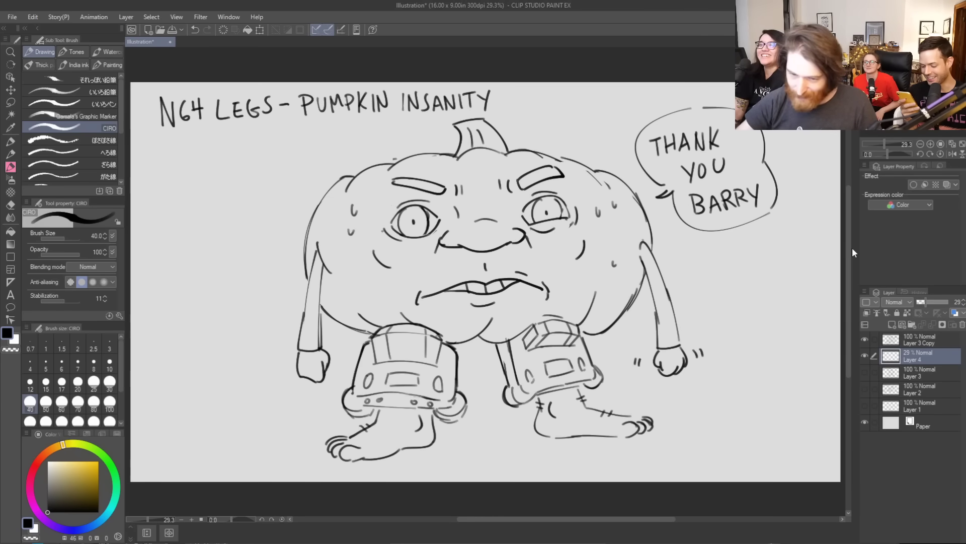
Switch to the Milli pen marker and enlarge its brush size to 60
left_click(10, 142)
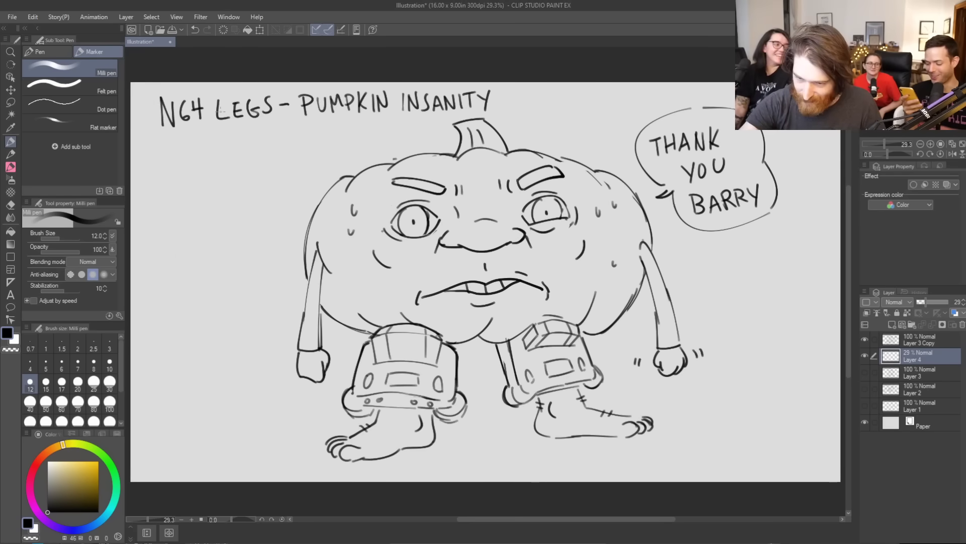
key("bracketright")
key("bracketright")
key("bracketright")
key("bracketright")
key("bracketright")
key("bracketright")
key("bracketright")
key("bracketright")
key("bracketright")
key("bracketright")
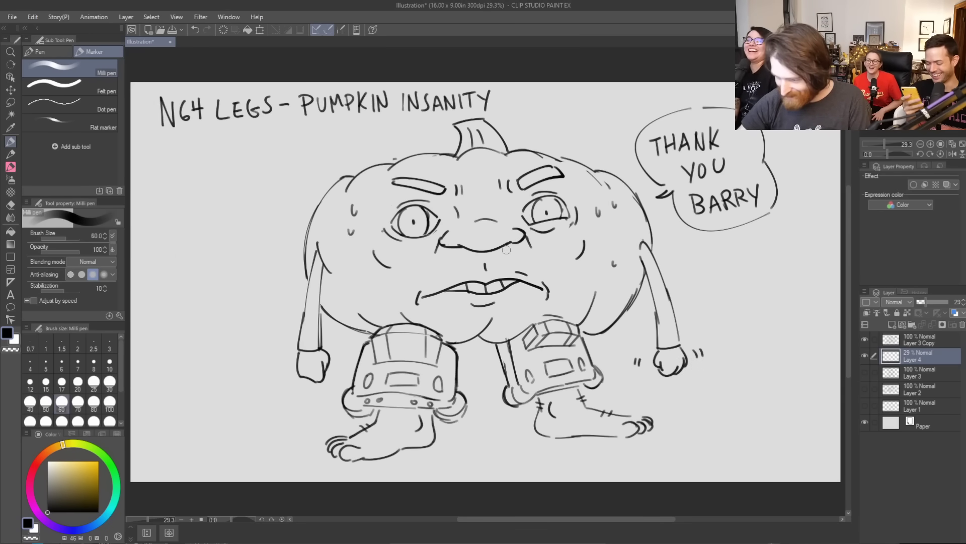
Enlarge the Milli pen brush size to 500 and shade the area between the pumpkin's eyes
key("bracketleft")
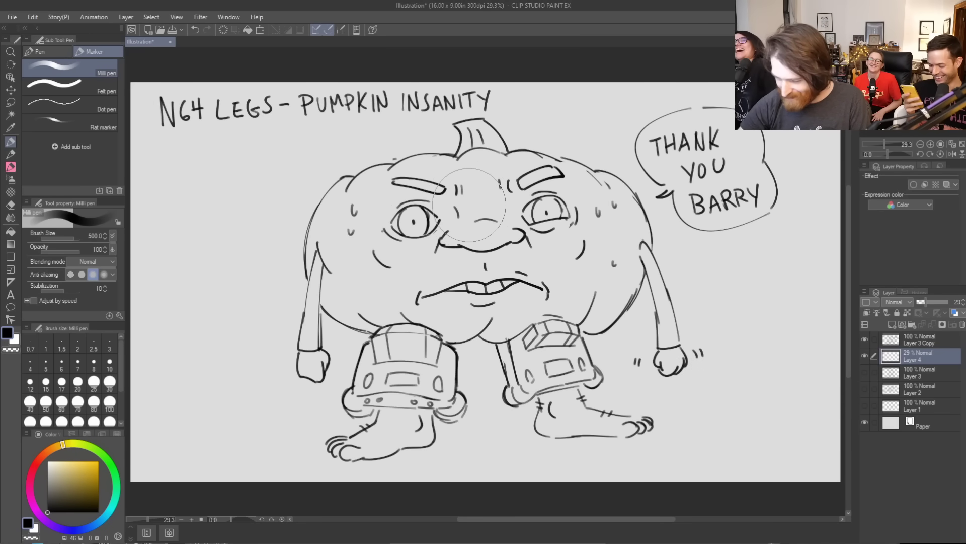
left_click(459, 208)
mouse_move(459, 208)
left_mouse_down()
mouse_move(496, 205)
mouse_move(468, 206)
mouse_move(484, 201)
left_mouse_up()
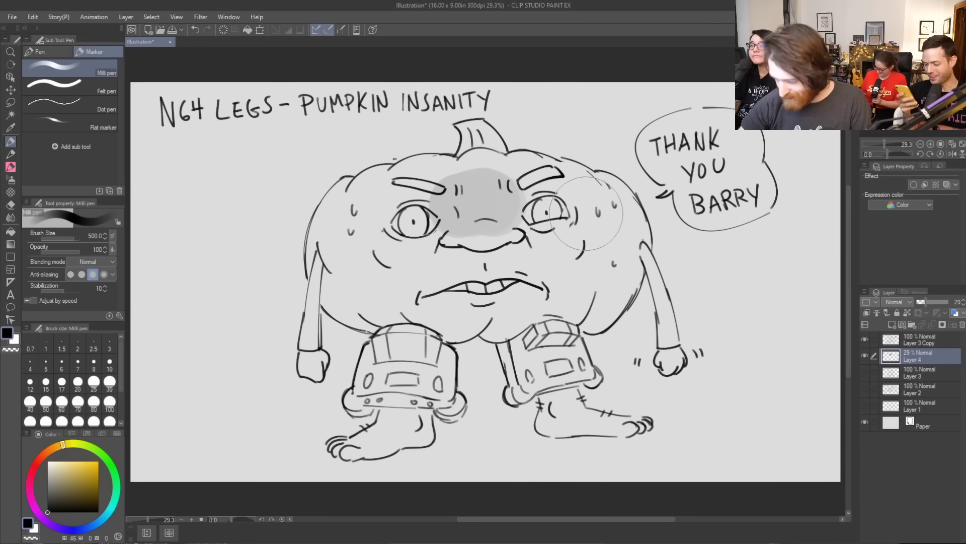
Reduce the Milli pen brush size to 170
key("bracketleft")
key("bracketleft")
key("bracketleft")
key("bracketleft")
key("bracketleft")
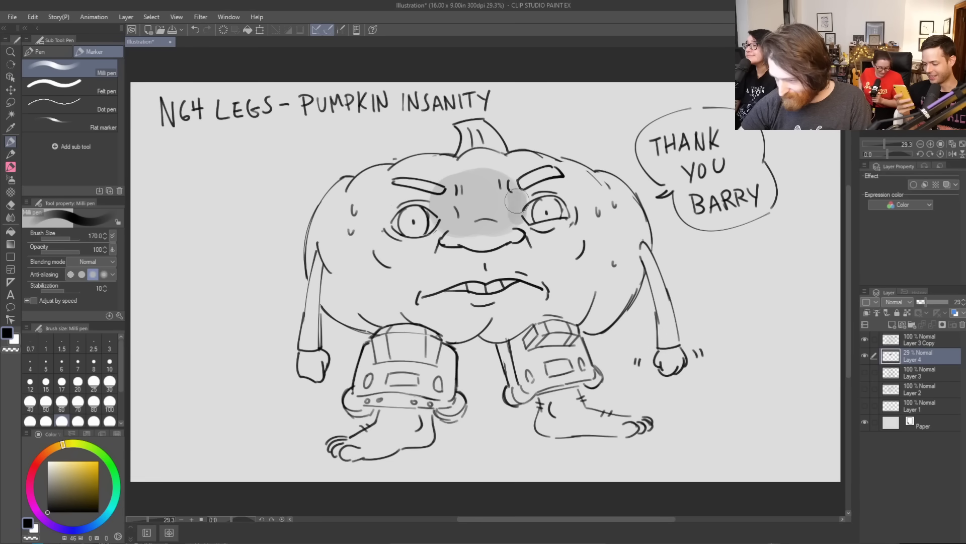
Shade the nose bridge, upper lip and chin, and run a tone from the stem down the forehead
left_click_drag(496, 201, 450, 212)
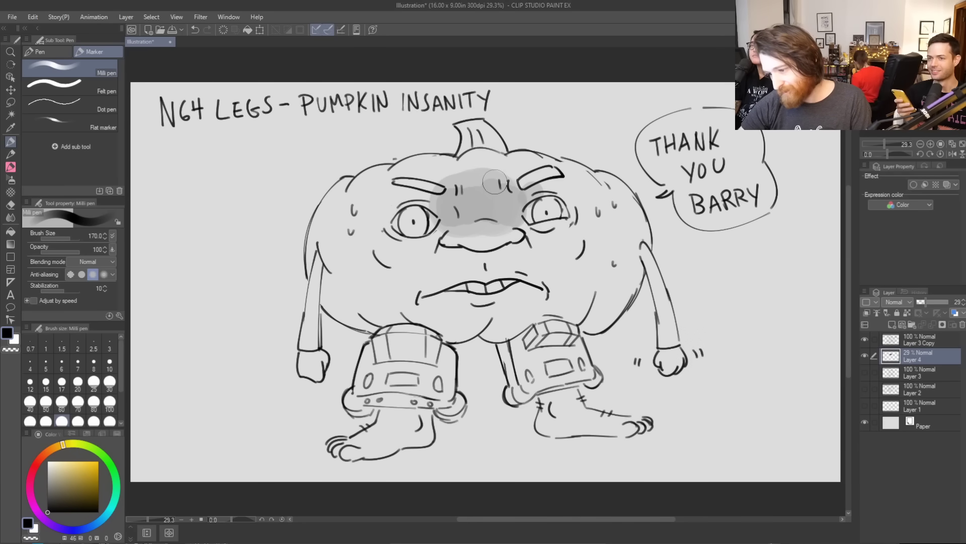
left_click_drag(485, 260, 512, 279)
left_click_drag(475, 309, 486, 332)
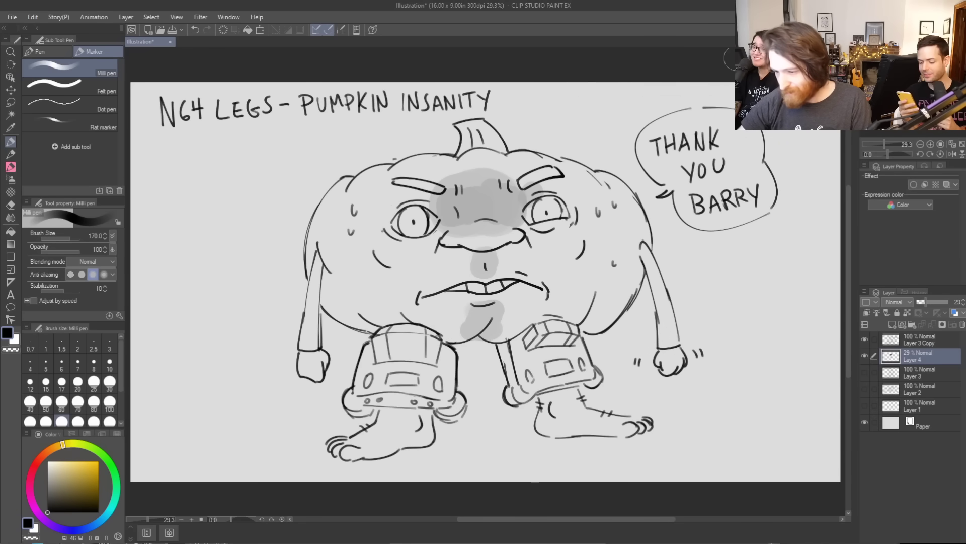
left_click_drag(473, 141, 486, 207)
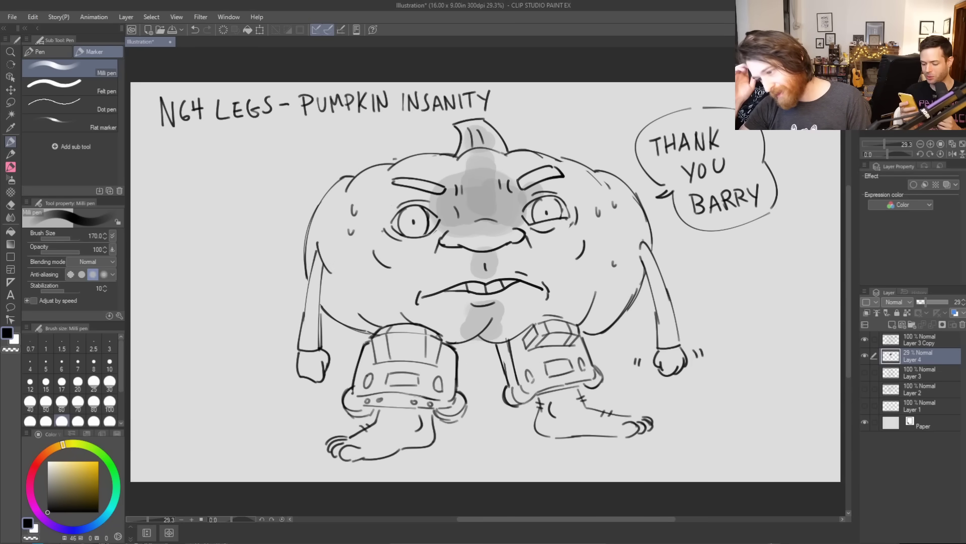
Lower the translucent shading layer's opacity to 25% and hide it
mouse_move(950, 308)
left_mouse_down()
mouse_move(961, 304)
mouse_move(925, 306)
left_mouse_up()
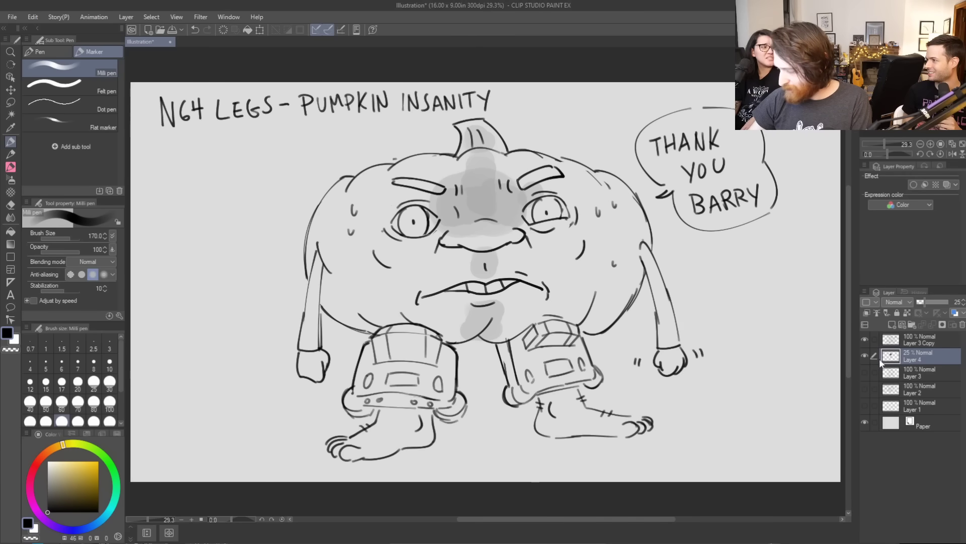
left_click(866, 356)
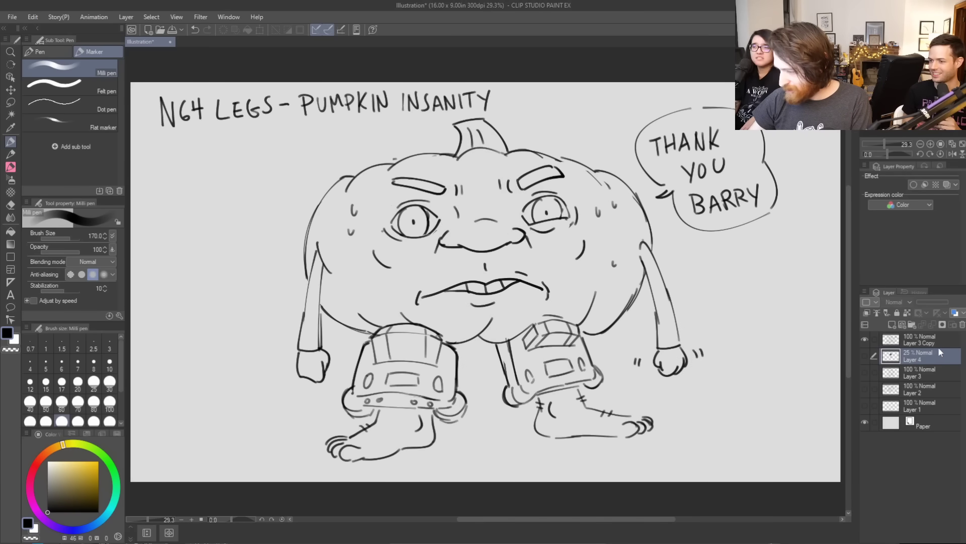
Add a new layer directly beneath the pumpkin line drawing and choose a medium gray drawing color
left_click(890, 324)
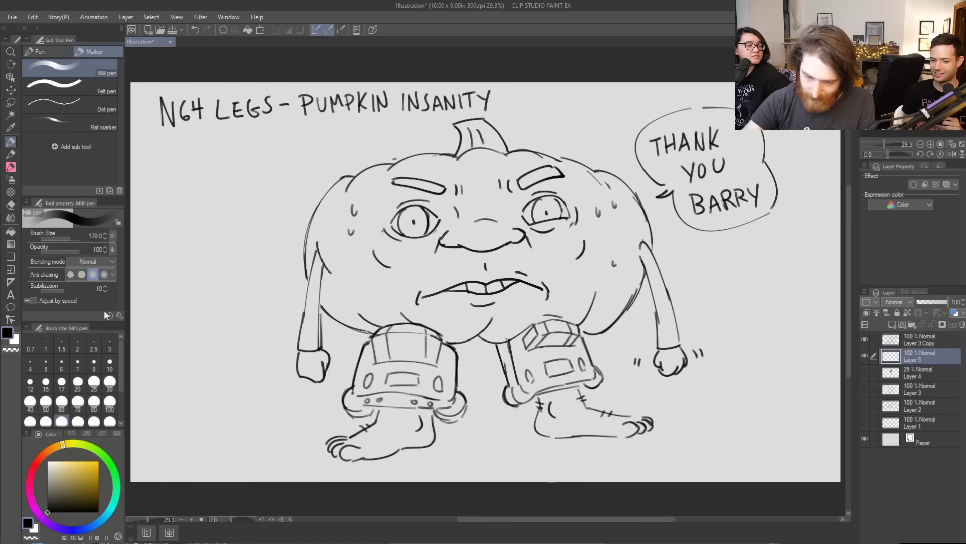
left_click(46, 485)
left_click_drag(46, 484, 45, 480)
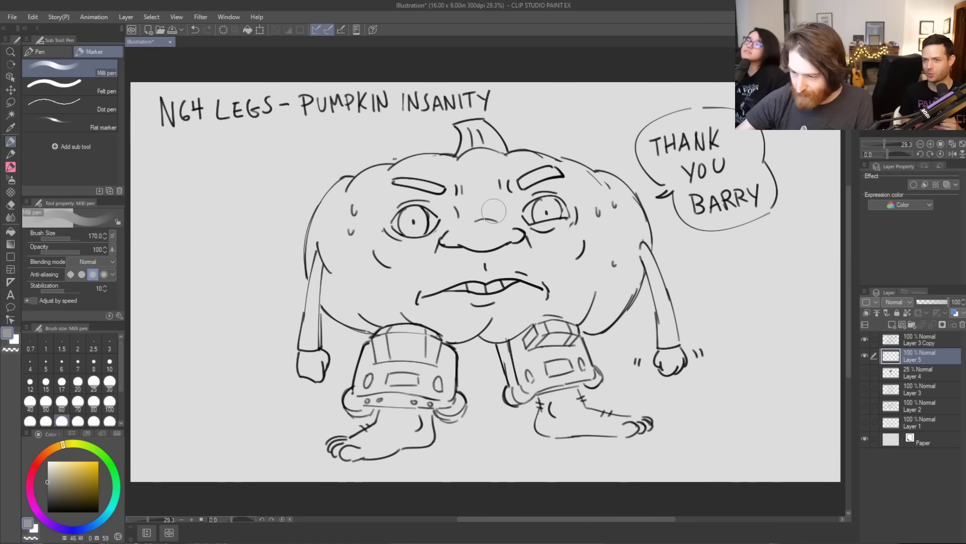
Shade the forehead, nose bridge, upper lip and chin in gray, trimming the tone along the pumpkin's top edge
mouse_move(479, 204)
left_mouse_down()
mouse_move(495, 213)
mouse_move(464, 214)
mouse_move(494, 200)
mouse_move(474, 157)
mouse_move(484, 219)
mouse_move(463, 216)
mouse_move(494, 195)
mouse_move(508, 216)
mouse_move(465, 180)
mouse_move(469, 163)
mouse_move(497, 173)
mouse_move(473, 165)
mouse_move(486, 218)
left_mouse_up()
mouse_move(484, 265)
left_mouse_down()
mouse_move(478, 260)
mouse_move(486, 269)
mouse_move(477, 262)
mouse_move(501, 254)
left_mouse_up()
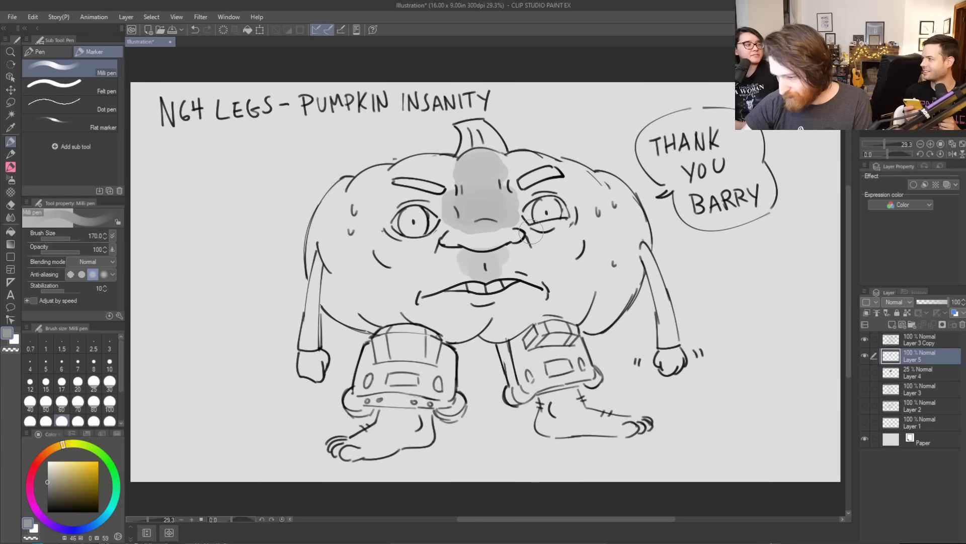
mouse_move(483, 311)
left_mouse_down()
mouse_move(488, 329)
mouse_move(477, 330)
left_mouse_up()
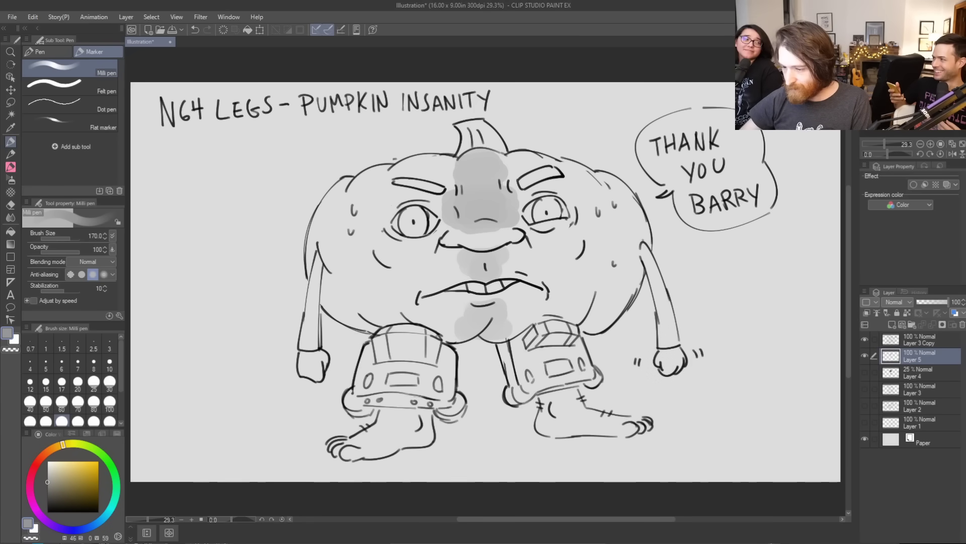
left_click_drag(453, 161, 506, 160)
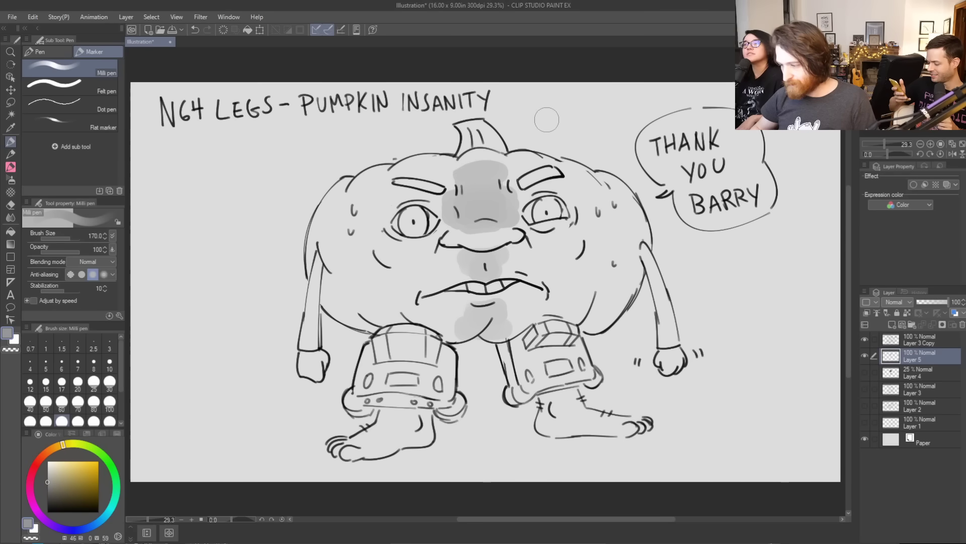
Hide the gray forehead and chin shading, add another layer beneath the line art and shade around both eyes
left_click(865, 355)
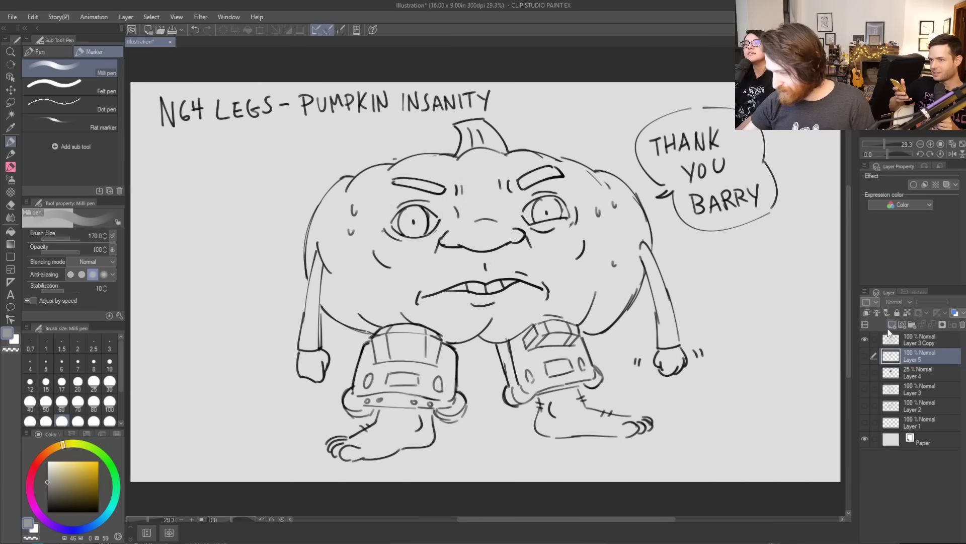
left_click(892, 325)
left_click_drag(518, 201, 559, 187)
mouse_move(412, 199)
left_mouse_down()
mouse_move(403, 204)
mouse_move(450, 209)
left_mouse_up()
mouse_move(513, 178)
left_mouse_down()
mouse_move(519, 217)
mouse_move(524, 195)
mouse_move(567, 190)
left_mouse_up()
mouse_move(439, 233)
left_mouse_down()
mouse_move(445, 224)
mouse_move(412, 249)
mouse_move(387, 227)
left_mouse_up()
mouse_move(531, 234)
left_mouse_down()
mouse_move(553, 234)
mouse_move(579, 212)
left_mouse_up()
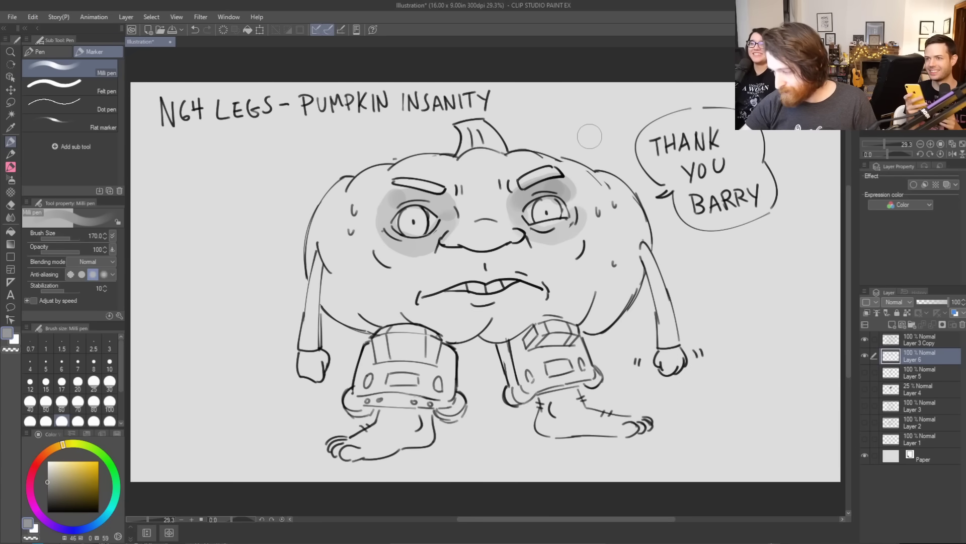
Toggle the visibility of the eye-shading layer and leave it hidden
left_click(864, 355)
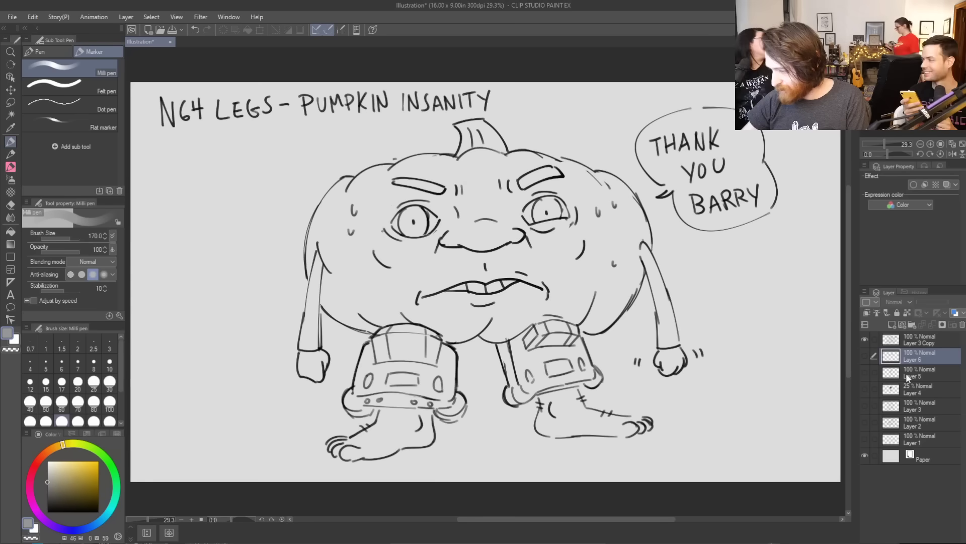
left_click(865, 355)
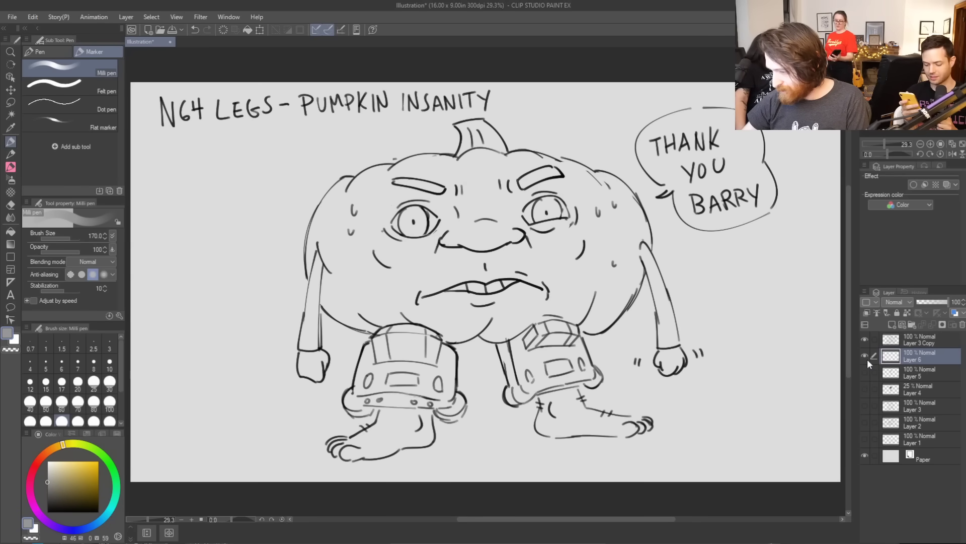
left_click(864, 354)
left_click(865, 355)
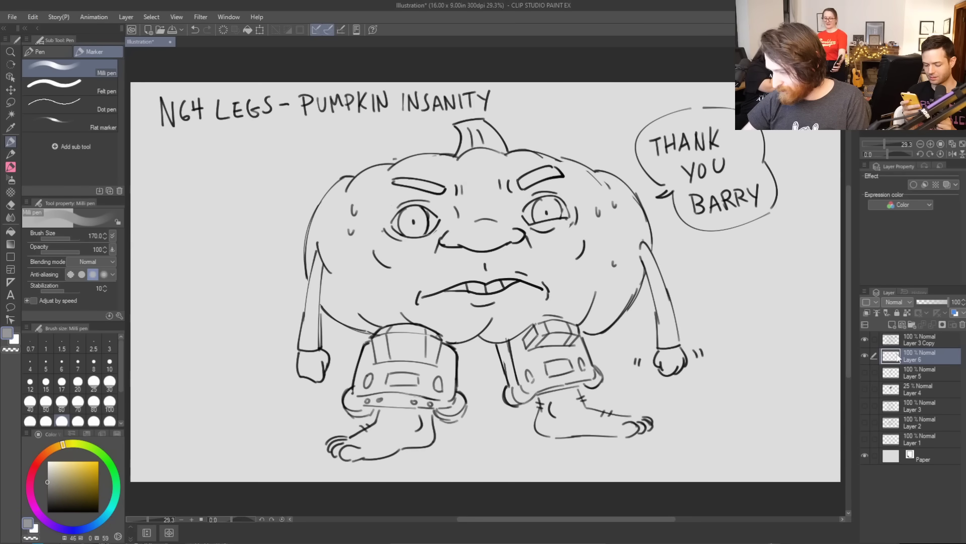
left_click(865, 355)
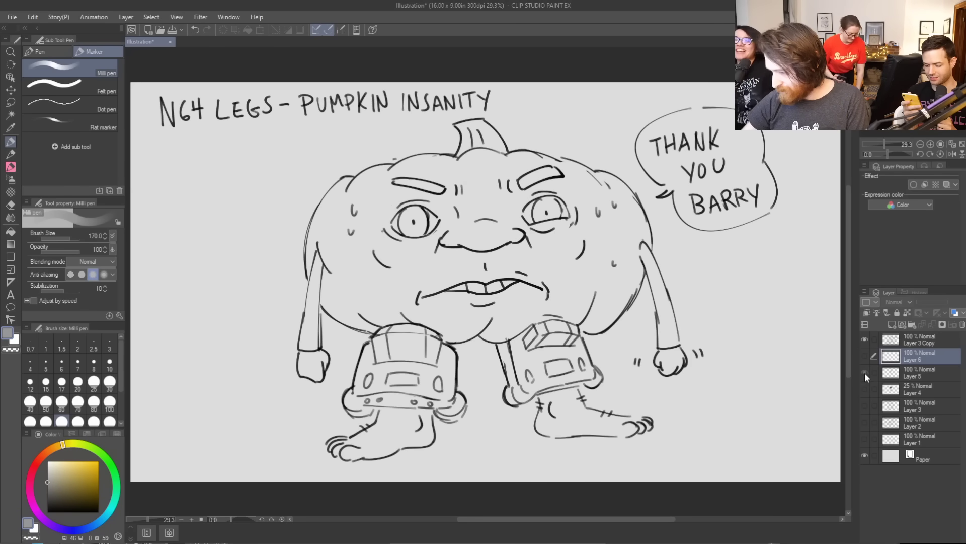
Reveal and delete the gray forehead-and-chin shading layer and the 25% opacity shading layer
left_click(865, 371)
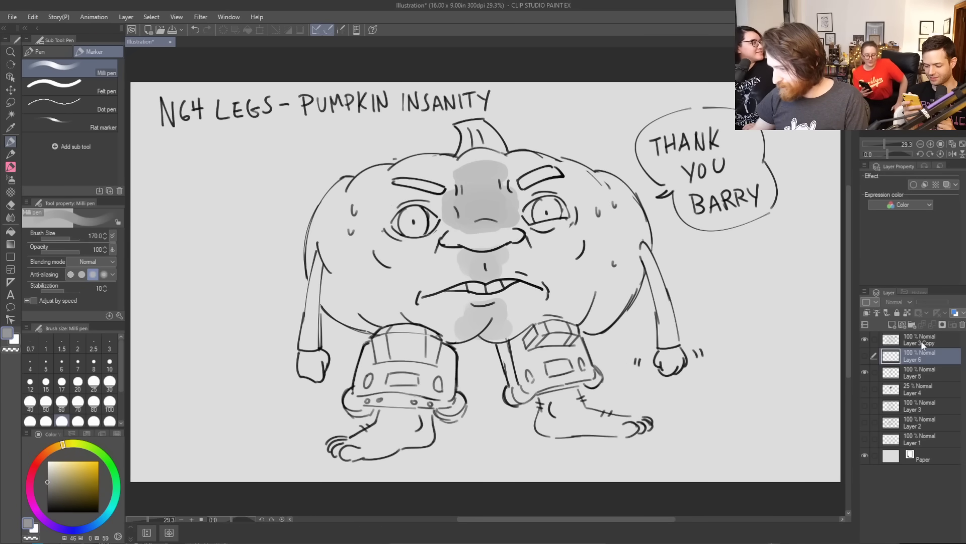
left_click(937, 374)
right_click(939, 369)
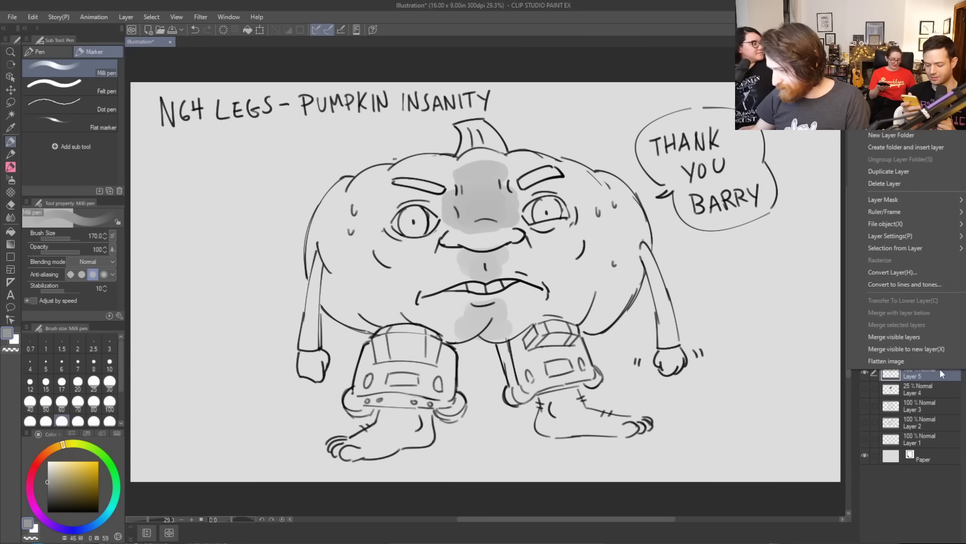
left_click(919, 185)
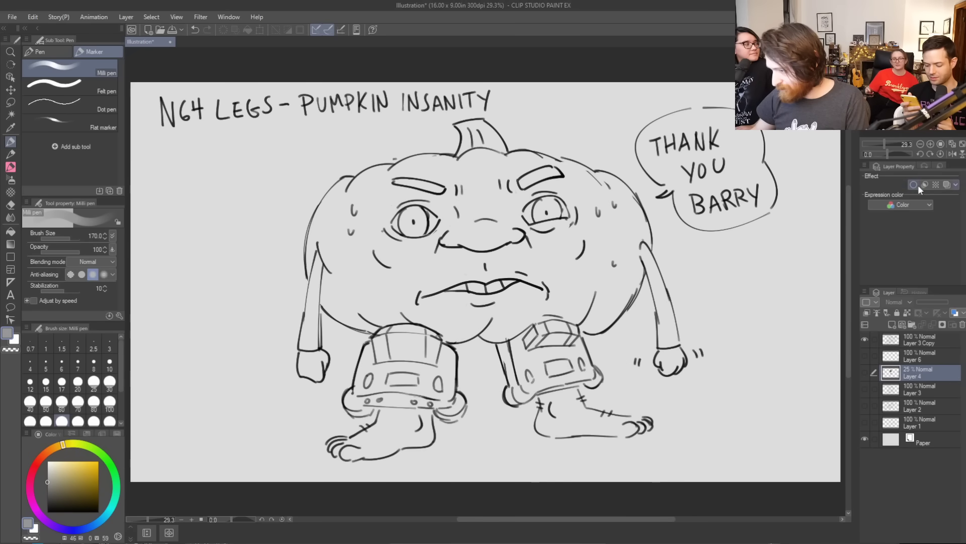
left_click(862, 376)
right_click(918, 372)
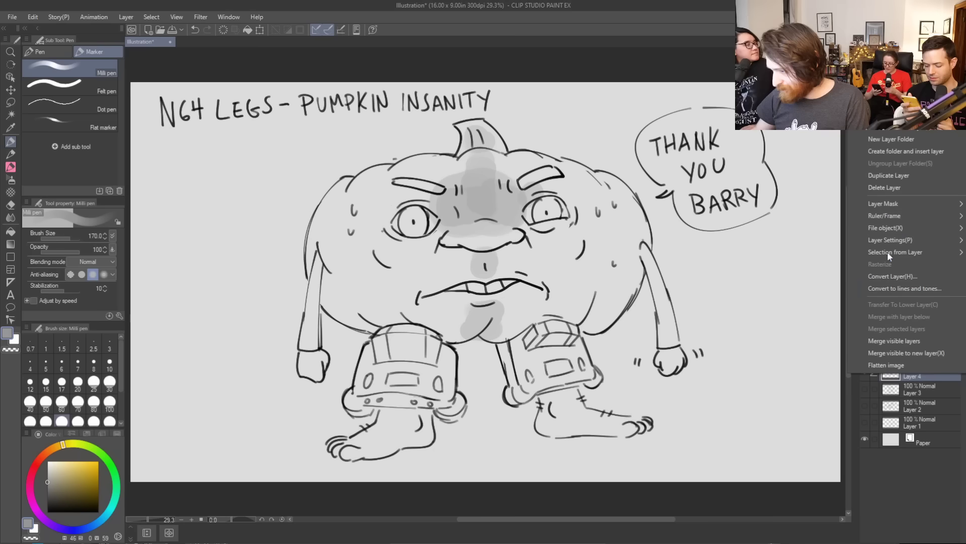
left_click(878, 186)
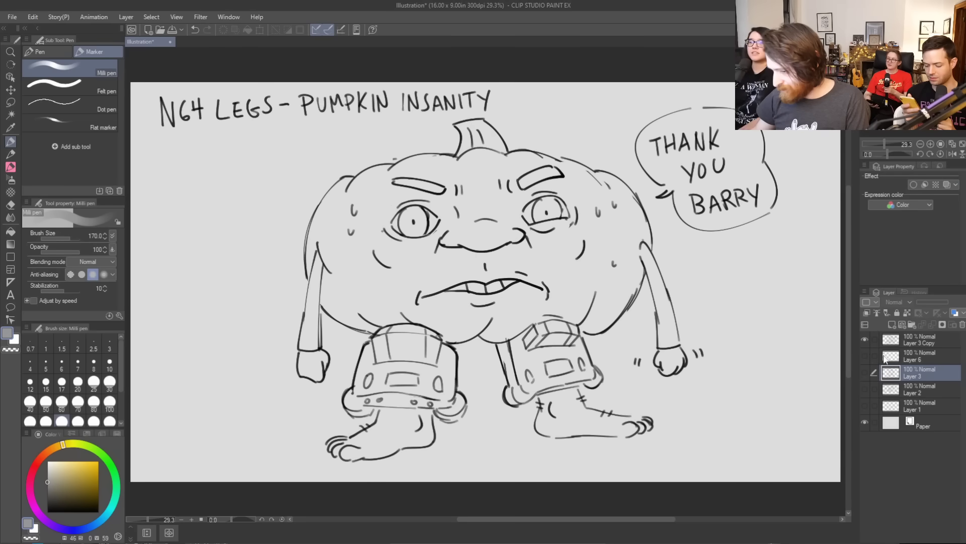
Switch to the CIRO drawing brush and add a new layer directly beneath the pumpkin line drawing
left_click(882, 357)
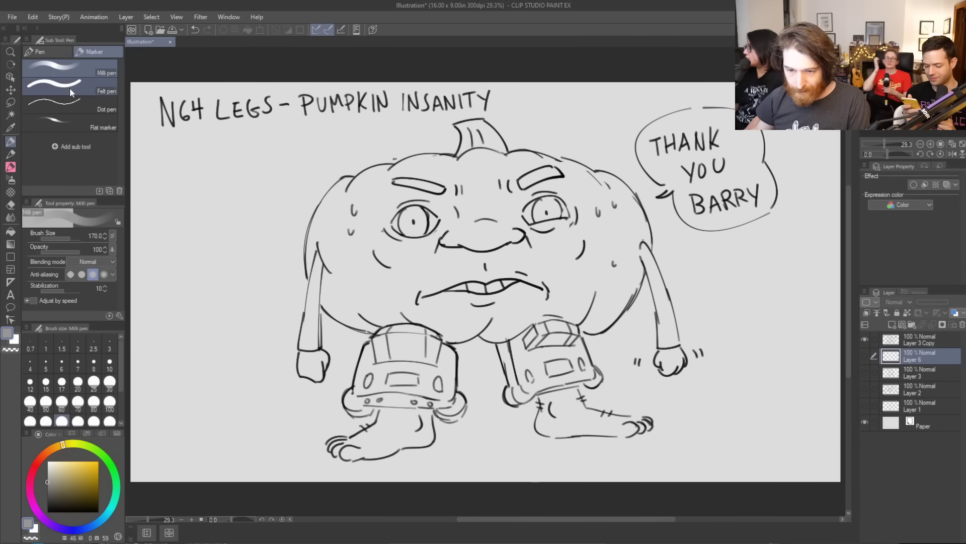
left_click(50, 85)
left_click(10, 167)
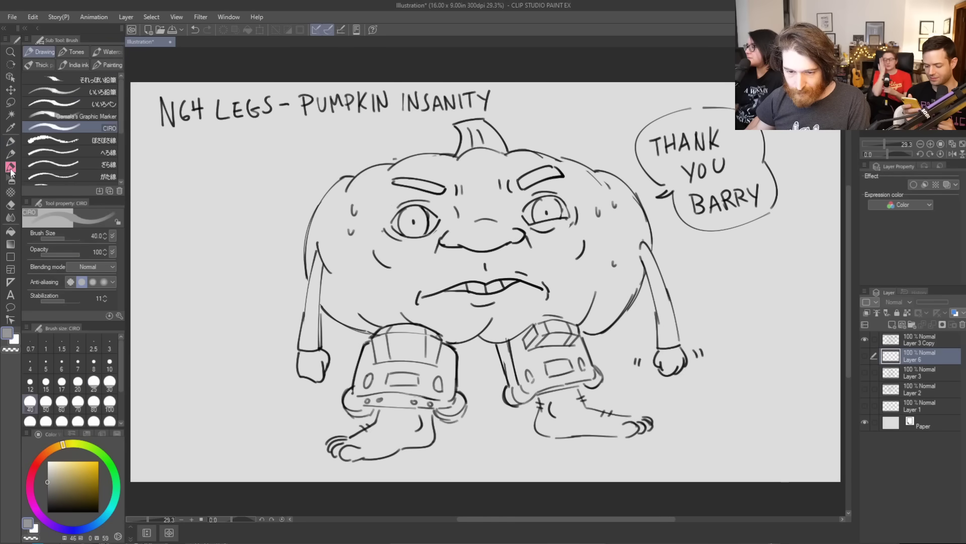
scroll(52, 146, "down", 5)
scroll(53, 157, "up", 4)
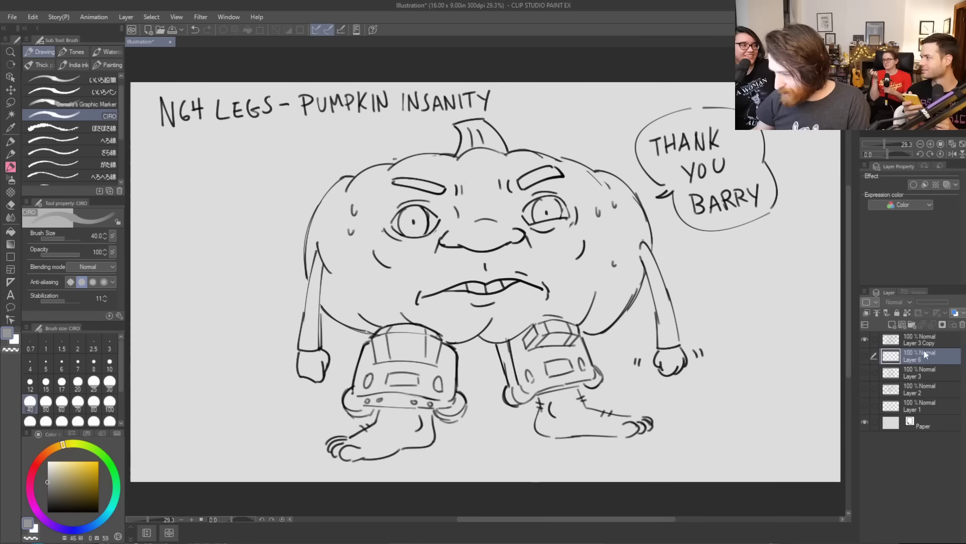
left_click(890, 323)
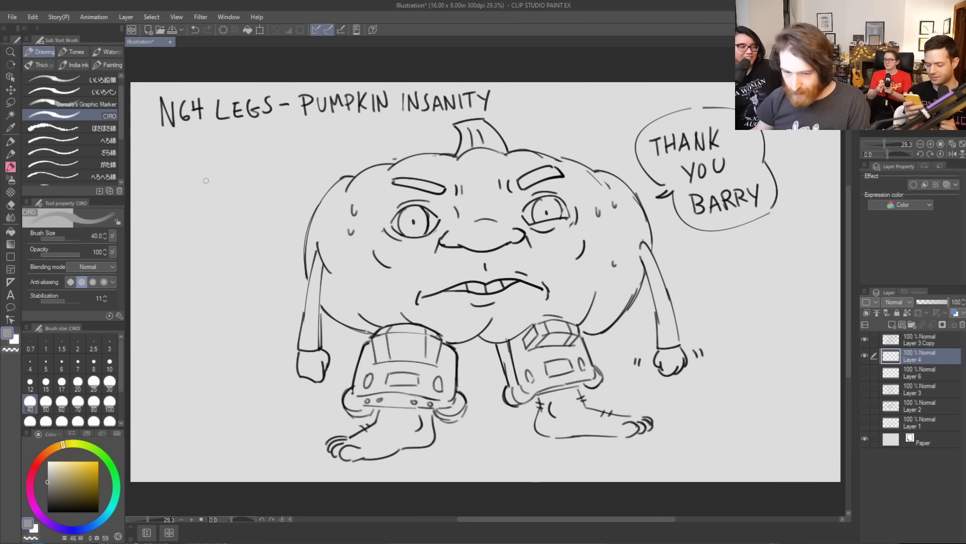
Hatch short horizontal gray lines across the nose bridge, up between the eyebrows and beneath the lower lip
mouse_move(462, 201)
left_mouse_down()
mouse_move(491, 208)
mouse_move(487, 217)
left_mouse_up()
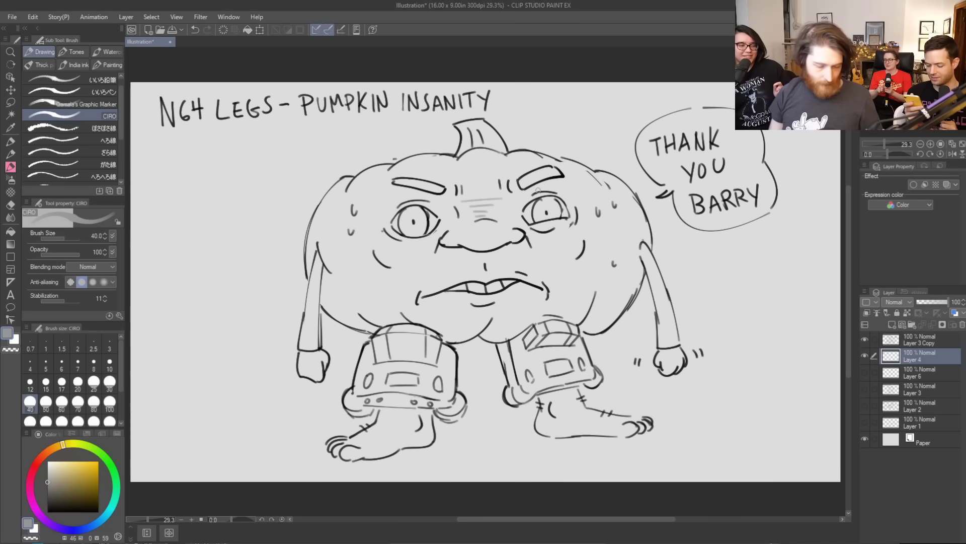
left_click_drag(472, 308, 495, 308)
left_click_drag(476, 312, 489, 319)
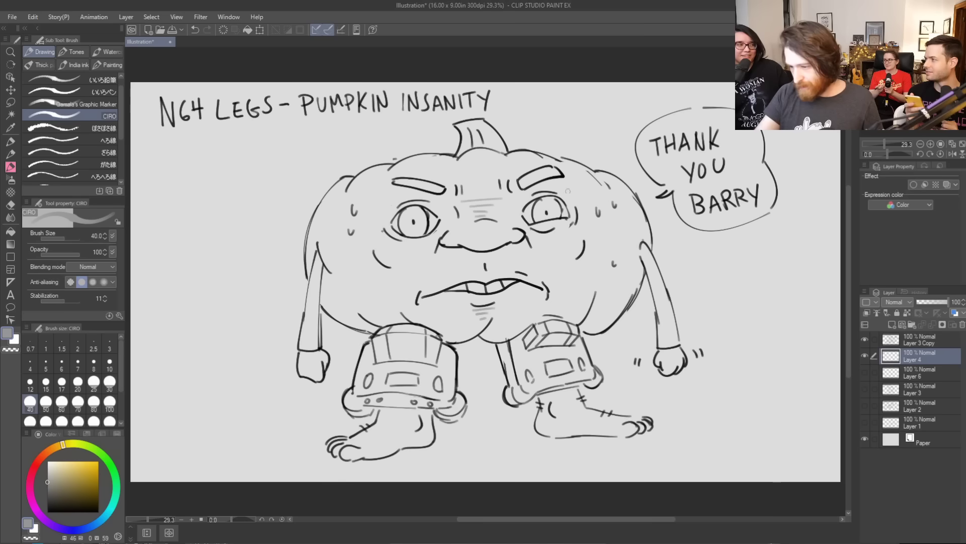
left_click_drag(472, 192, 484, 189)
left_click_drag(477, 182, 483, 183)
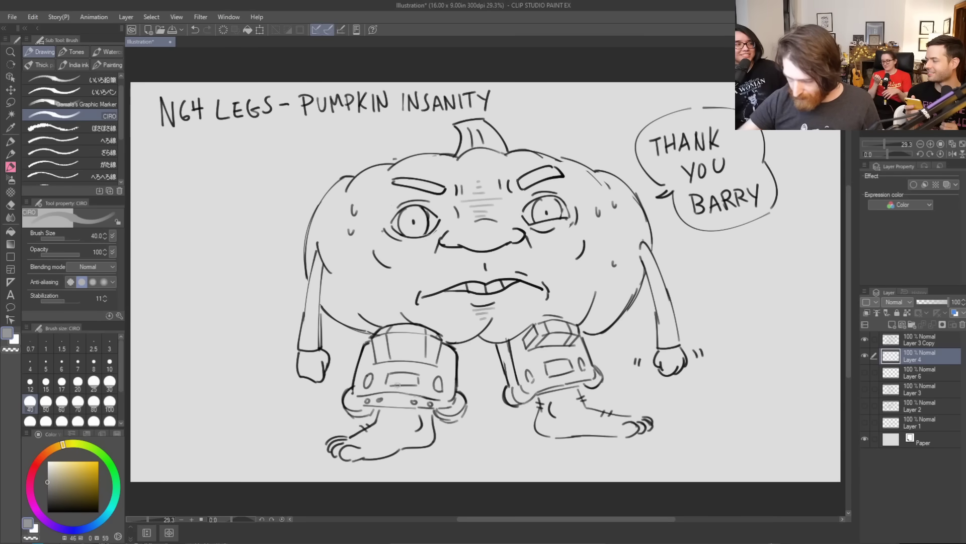
Add gray hatching to both ankles below the leg cuffs and along both lower sides of the pumpkin body
left_click_drag(392, 416, 403, 419)
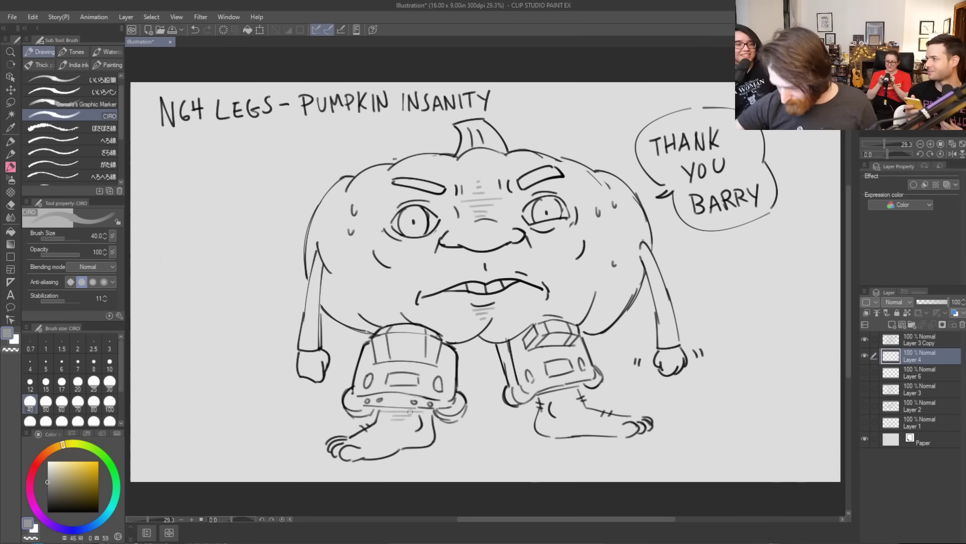
left_click_drag(553, 396, 570, 401)
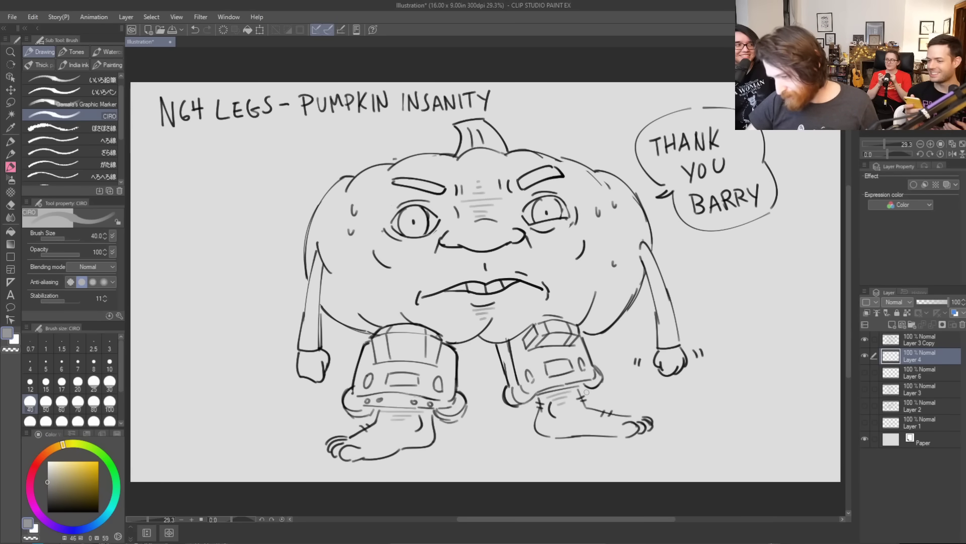
left_click_drag(589, 327, 627, 302)
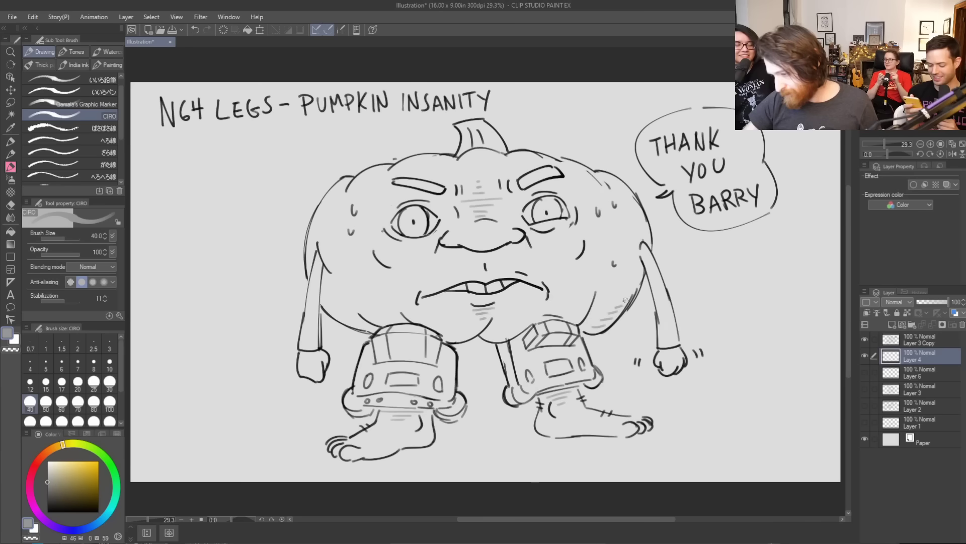
mouse_move(354, 325)
left_mouse_down()
mouse_move(366, 326)
mouse_move(350, 318)
left_mouse_up()
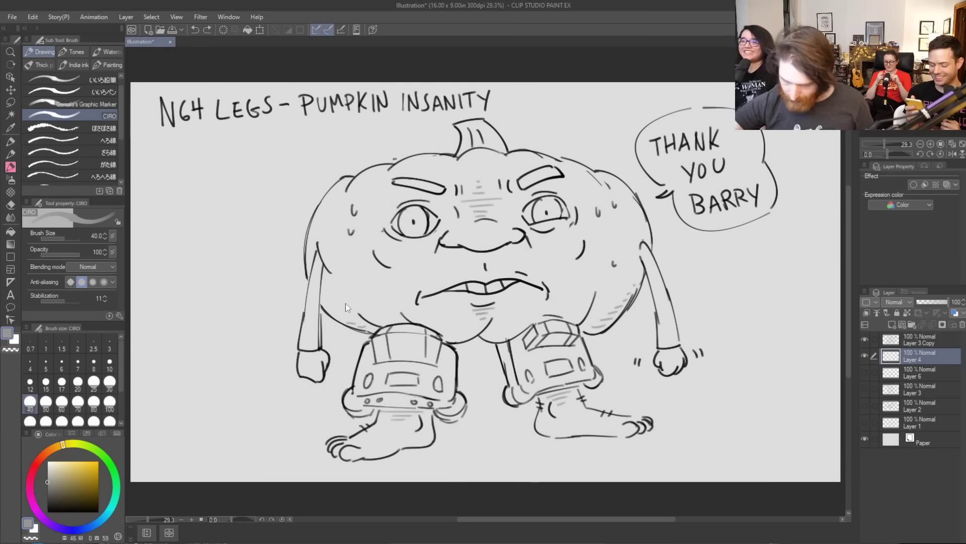
Extend the gray hatching along the lower-left side of the pumpkin body and add gray hatching to its stem
mouse_move(341, 320)
left_mouse_down()
mouse_move(356, 322)
mouse_move(336, 300)
left_mouse_up()
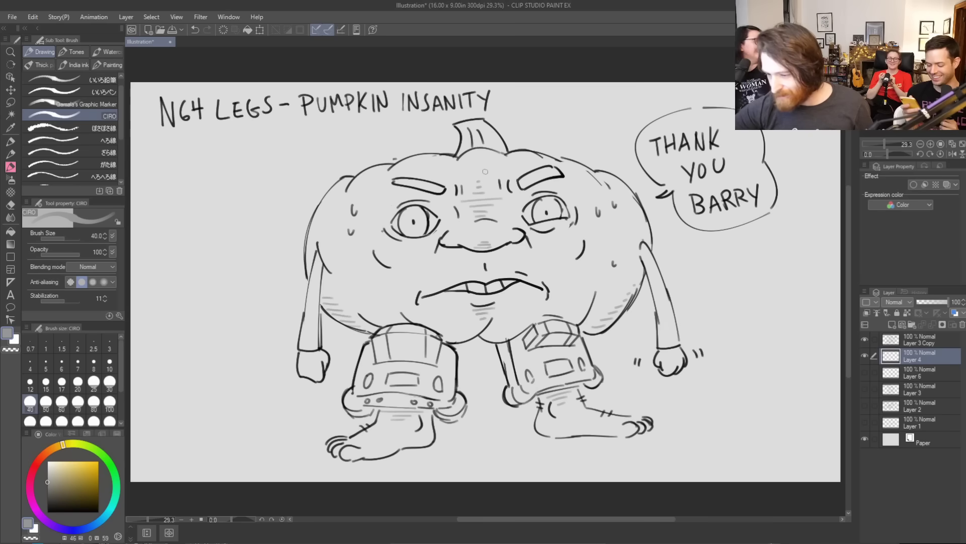
mouse_move(464, 144)
left_mouse_down()
mouse_move(480, 140)
mouse_move(478, 125)
left_mouse_up()
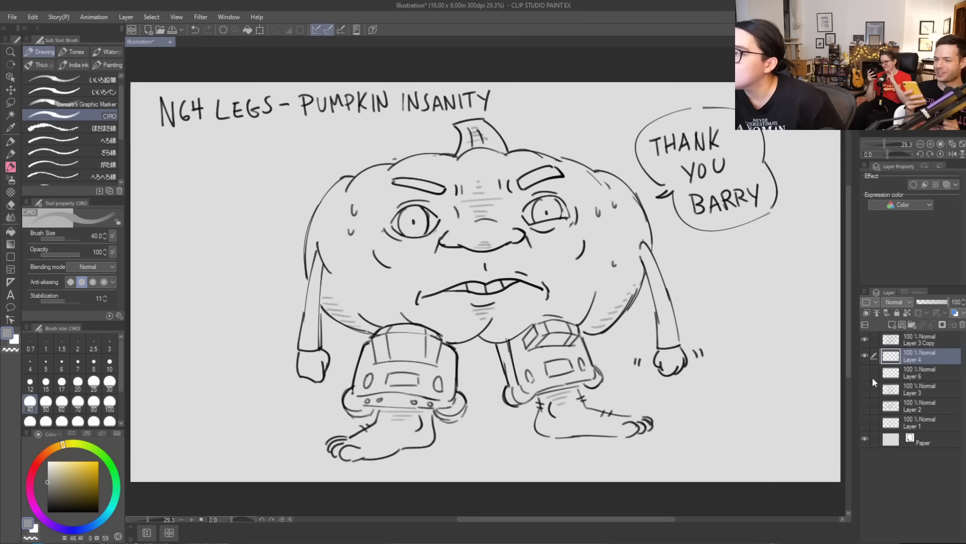
Hide the pumpkin line art and gray shading layers, and add a new layer at the top of the stack
left_click(864, 340)
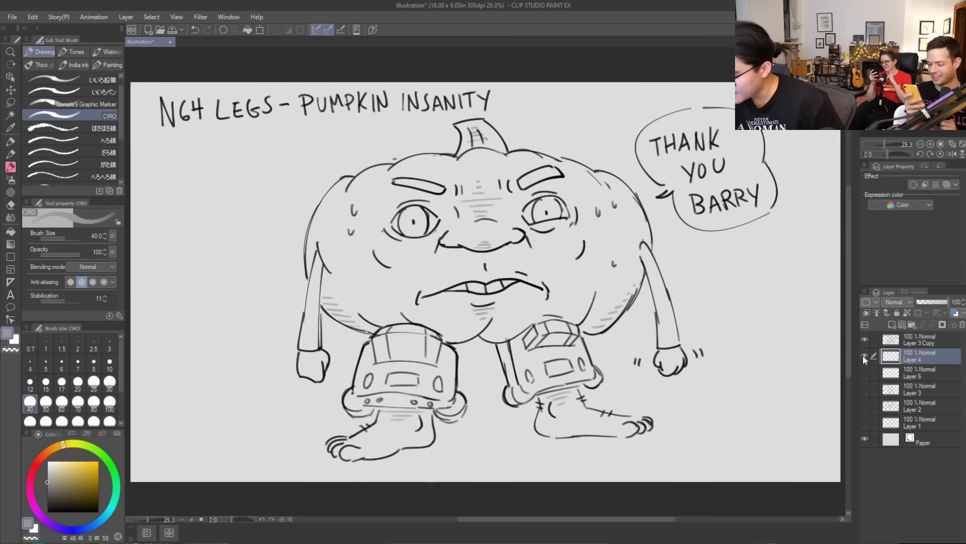
left_click(864, 354)
left_click(865, 355)
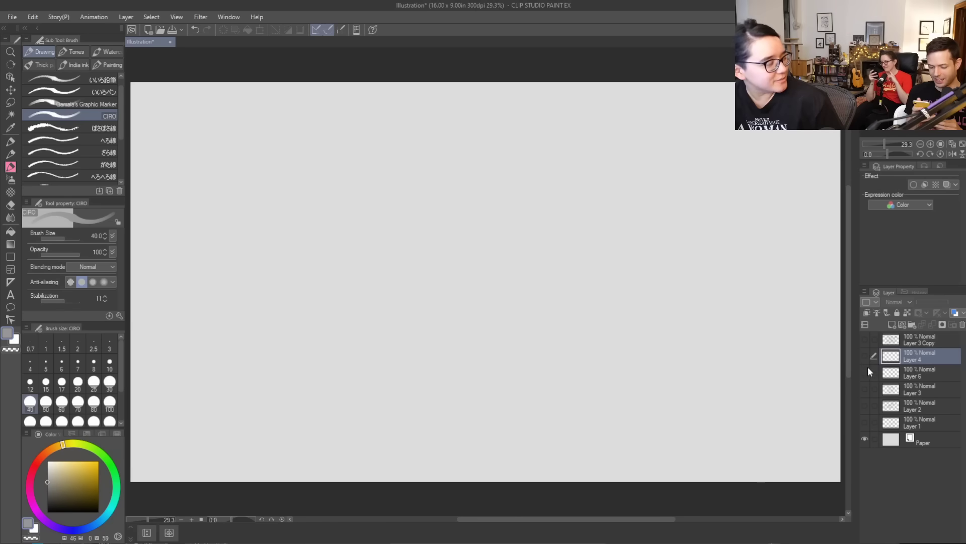
left_click(892, 324)
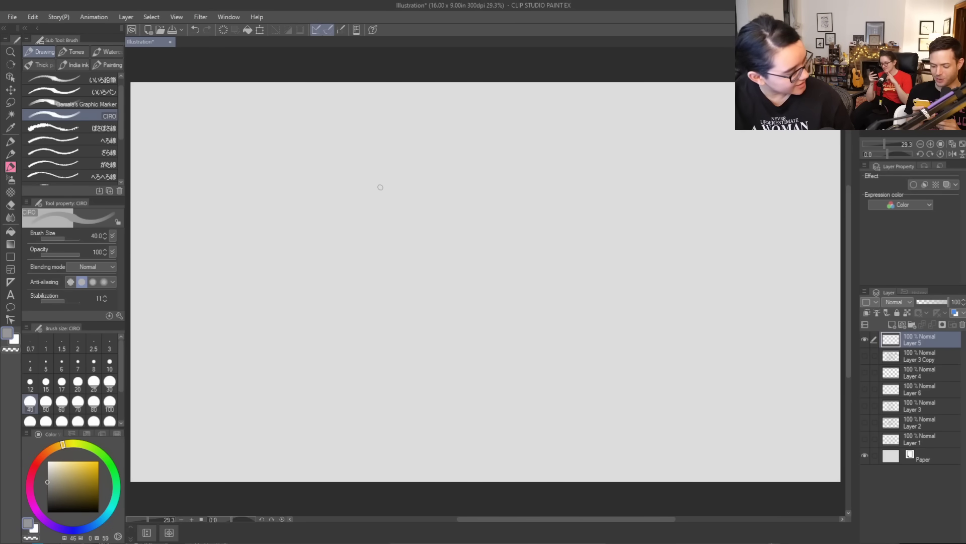
Set the drawing color to black and hand-letter "MC" in the upper-left corner of the canvas
mouse_move(144, 96)
left_mouse_down()
mouse_move(162, 110)
mouse_move(159, 96)
mouse_move(163, 110)
left_mouse_up()
left_click(47, 511)
key("ctrl+z")
mouse_move(177, 96)
left_mouse_down()
mouse_move(168, 108)
mouse_move(177, 113)
mouse_move(226, 98)
mouse_move(247, 109)
mouse_move(238, 108)
left_mouse_up()
key("ctrl+z")
key("ctrl+z")
key("ctrl+z")
key("ctrl+z")
key("ctrl+z")
key("ctrl+z")
key("ctrl+z")
key("ctrl+z")
key("ctrl+z")
Hand-letter "ANGEL REMIX" in black after "MC" on the first caption line
left_click_drag(187, 111, 197, 103)
left_click_drag(202, 110, 216, 92)
left_click_drag(221, 95, 227, 107)
left_click_drag(227, 89, 236, 88)
left_click_drag(226, 98, 238, 107)
mouse_move(238, 89)
left_mouse_down()
mouse_move(237, 108)
mouse_move(262, 99)
left_mouse_up()
left_click_drag(262, 99, 269, 106)
left_click_drag(270, 89, 280, 89)
left_click_drag(270, 97, 281, 106)
left_click_drag(285, 92, 297, 105)
Complete the first caption line by hand-lettering "CABBAGE" after "REMIX"
mouse_move(300, 91)
left_mouse_down()
mouse_move(308, 106)
mouse_move(300, 106)
mouse_move(342, 106)
left_mouse_up()
left_click_drag(333, 100, 344, 107)
left_click_drag(344, 92, 345, 106)
left_click_drag(350, 94, 352, 107)
mouse_move(359, 107)
left_mouse_down()
mouse_move(364, 90)
mouse_move(369, 106)
left_mouse_up()
left_click_drag(360, 101, 383, 96)
key("ctrl+z")
left_click_drag(383, 90, 394, 90)
left_click_drag(384, 96, 395, 104)
Hand-letter "SLEEP AGAIN" in smaller capitals beneath the first caption line
mouse_move(153, 117)
left_mouse_down()
mouse_move(149, 129)
mouse_move(163, 129)
left_mouse_up()
left_click_drag(164, 118, 174, 128)
left_click_drag(174, 119, 174, 129)
left_click_drag(169, 118, 182, 123)
left_click_drag(174, 128, 180, 129)
left_click_drag(181, 118, 194, 129)
left_click_drag(198, 117, 202, 124)
left_click_drag(210, 119, 212, 129)
left_click_drag(216, 116, 218, 124)
left_click_drag(222, 116, 222, 128)
left_click_drag(226, 118, 232, 127)
Finish the second caption line by hand-lettering "PERSON DINGUS PODGE" after "AGAIN"
mouse_move(233, 113)
left_mouse_down()
mouse_move(233, 126)
mouse_move(254, 126)
left_mouse_up()
left_click_drag(255, 115, 263, 120)
mouse_move(262, 126)
left_mouse_down()
mouse_move(269, 115)
mouse_move(271, 127)
left_mouse_up()
mouse_move(278, 115)
left_mouse_down()
mouse_move(272, 127)
mouse_move(283, 117)
left_mouse_up()
mouse_move(286, 127)
left_mouse_down()
mouse_move(287, 116)
mouse_move(292, 126)
left_mouse_up()
mouse_move(292, 126)
left_mouse_down()
mouse_move(292, 114)
mouse_move(302, 127)
left_mouse_up()
left_click_drag(302, 115, 303, 126)
mouse_move(310, 113)
left_mouse_down()
mouse_move(310, 125)
mouse_move(323, 112)
mouse_move(338, 114)
left_mouse_up()
left_click_drag(345, 114, 351, 125)
left_click_drag(352, 114, 364, 124)
mouse_move(365, 115)
left_mouse_down()
mouse_move(378, 121)
mouse_move(387, 111)
left_mouse_up()
left_click_drag(379, 118, 391, 124)
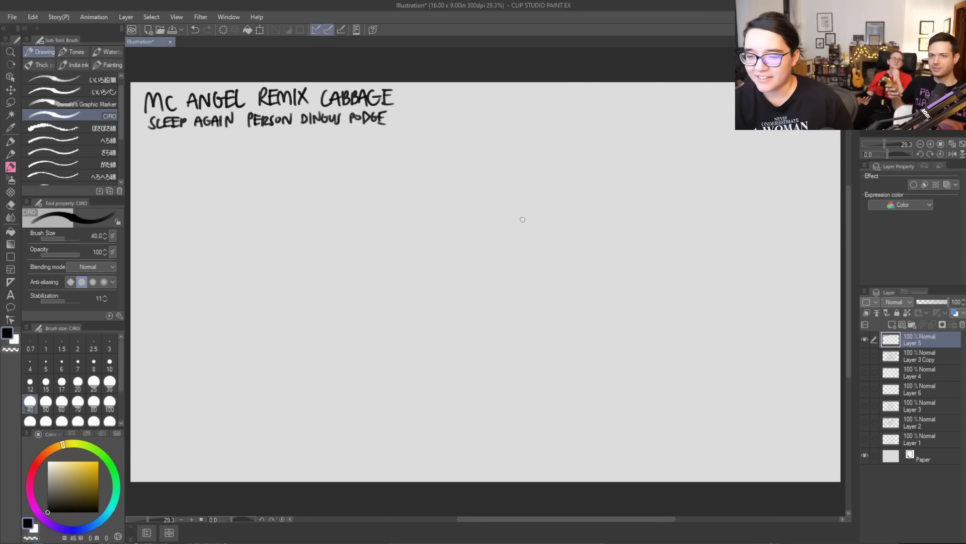
Add a new layer above the caption and rough out the cabbage with a rounded base, curved sides and a darker ruffled left edge
left_click(892, 324)
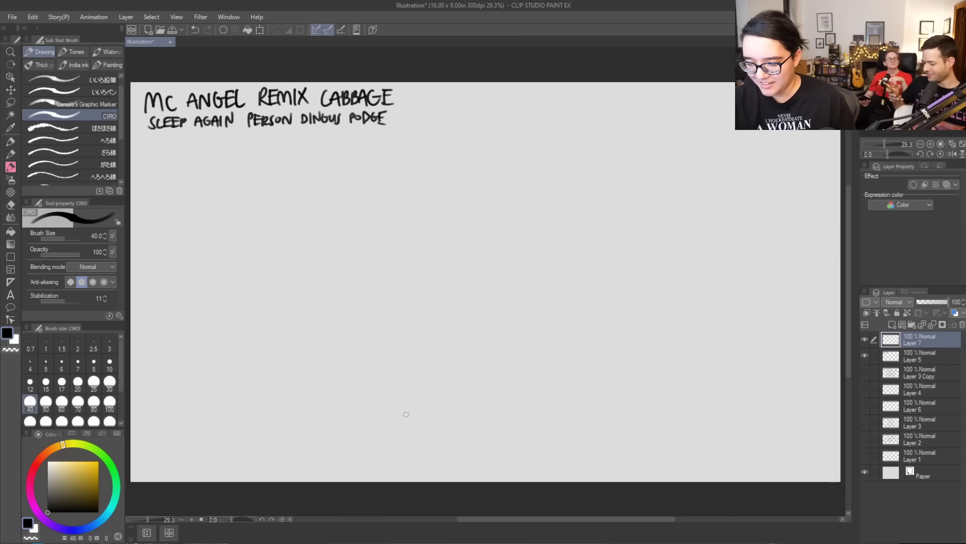
left_click_drag(344, 272, 342, 367)
key("ctrl+z")
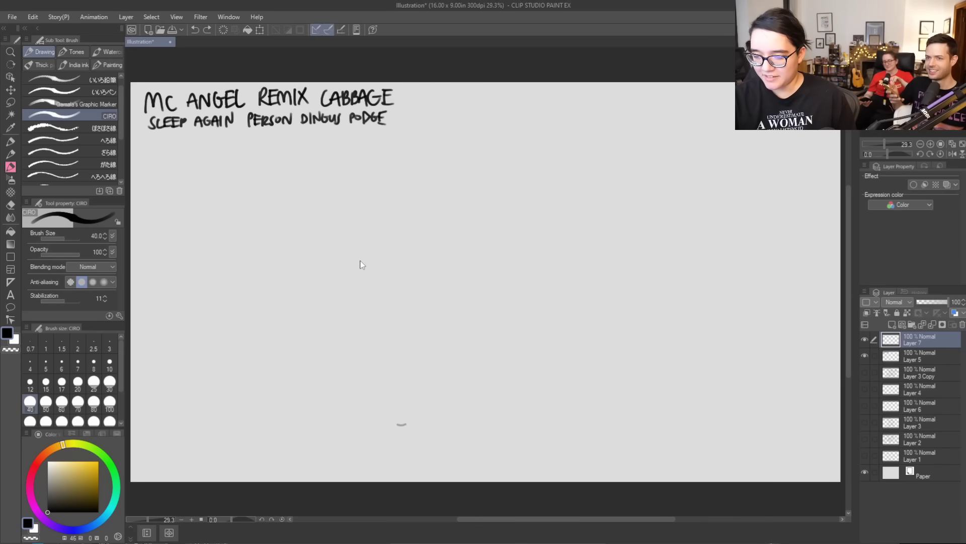
mouse_move(350, 195)
left_mouse_down()
mouse_move(318, 265)
mouse_move(372, 415)
left_mouse_up()
key("ctrl+z")
key("ctrl+z")
left_click_drag(342, 293, 342, 313)
mouse_move(343, 340)
left_mouse_down()
mouse_move(498, 425)
mouse_move(543, 322)
mouse_move(512, 251)
left_mouse_up()
mouse_move(544, 327)
left_mouse_down()
mouse_move(540, 163)
mouse_move(559, 136)
mouse_move(537, 116)
mouse_move(490, 124)
left_mouse_up()
mouse_move(335, 330)
left_mouse_down()
mouse_move(326, 193)
mouse_move(348, 159)
mouse_move(300, 235)
mouse_move(341, 332)
left_mouse_up()
key("ctrl+z")
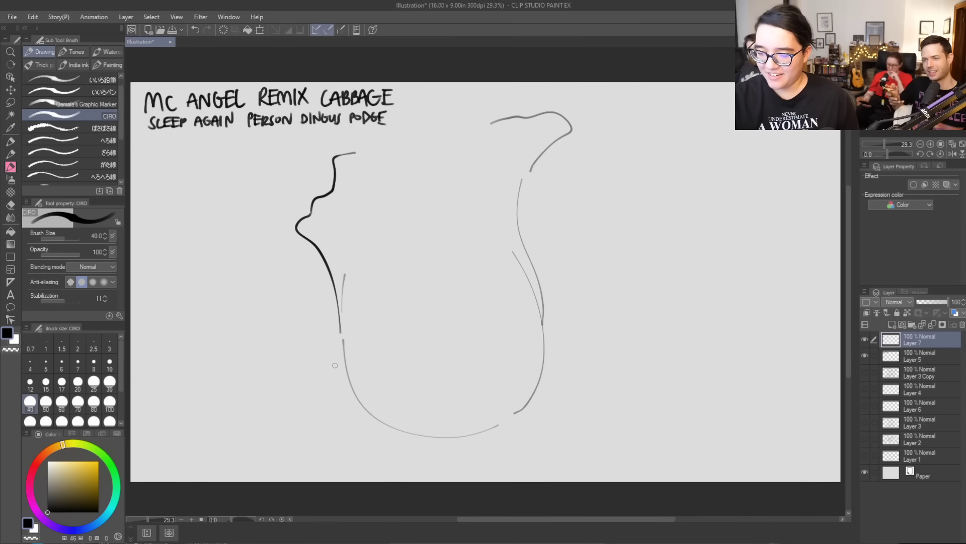
Draw the ruffled top rim of the cabbage and erase the stray guide lines at the upper right and along both sides
mouse_move(359, 153)
left_mouse_down()
mouse_move(402, 132)
mouse_move(476, 141)
mouse_move(522, 160)
mouse_move(518, 196)
left_mouse_up()
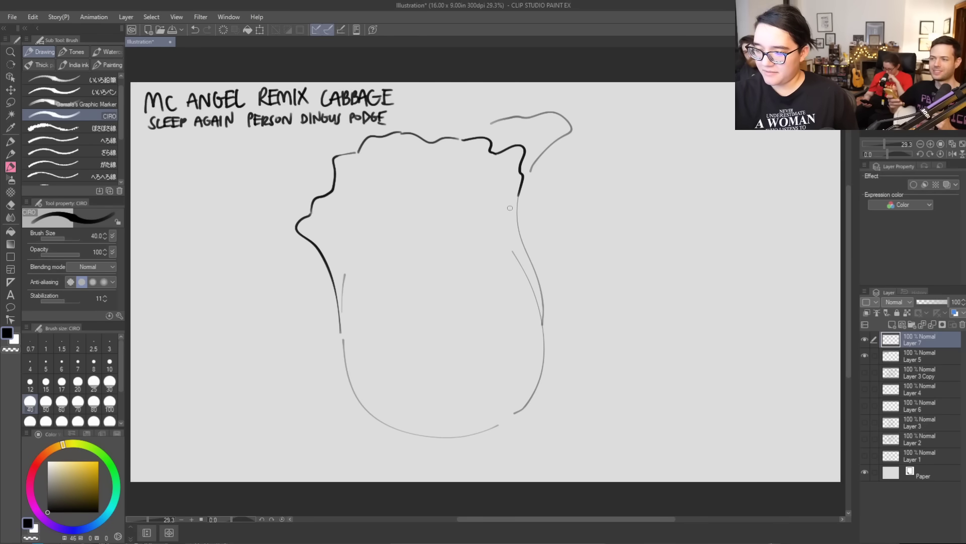
mouse_move(491, 122)
left_mouse_down()
mouse_move(568, 118)
mouse_move(536, 175)
mouse_move(535, 201)
left_mouse_up()
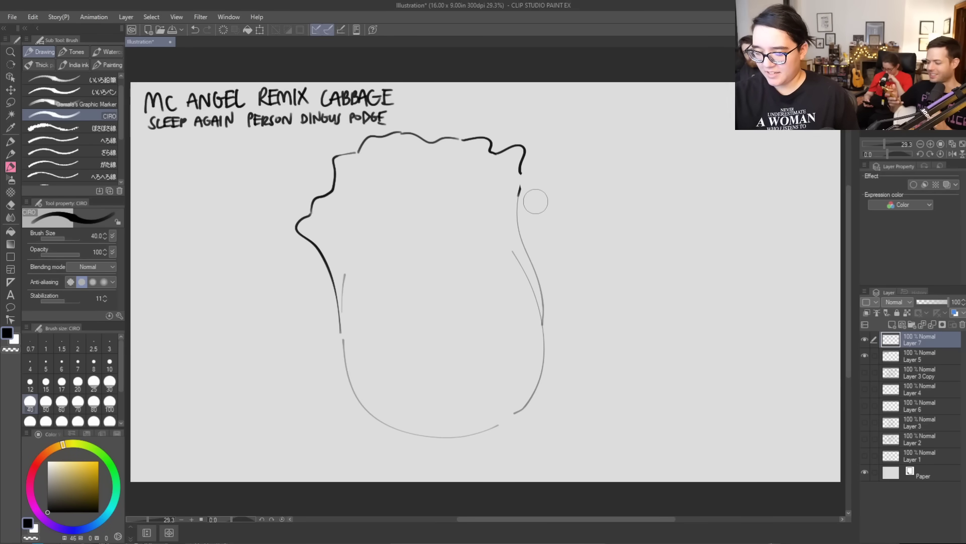
left_click_drag(343, 260, 380, 325)
mouse_move(511, 265)
left_mouse_down()
mouse_move(509, 242)
mouse_move(520, 330)
left_mouse_up()
Draw the cabbage's right contour from the rim inward at the neck and out around the bulging lower side
left_click_drag(522, 174, 519, 225)
key("ctrl+z")
left_click_drag(522, 175, 520, 231)
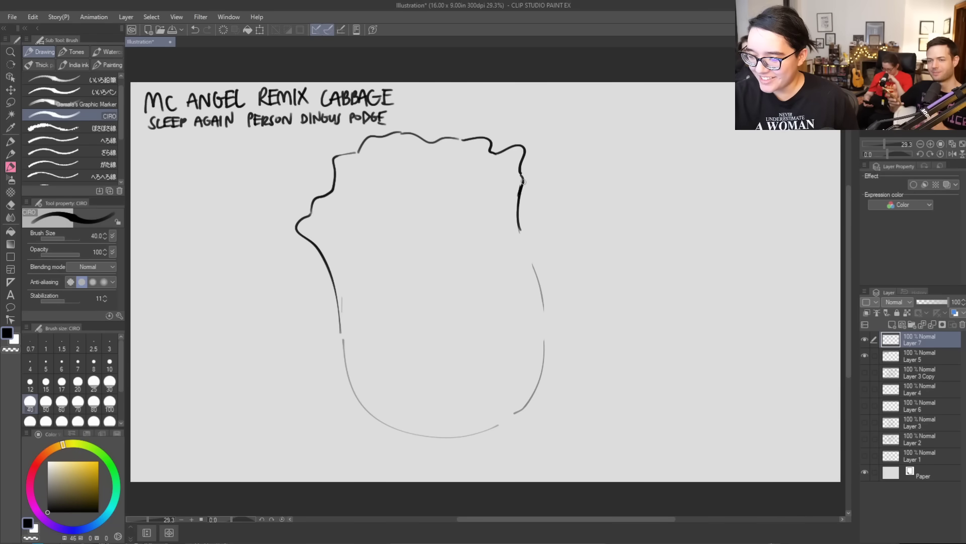
left_click_drag(523, 180, 526, 169)
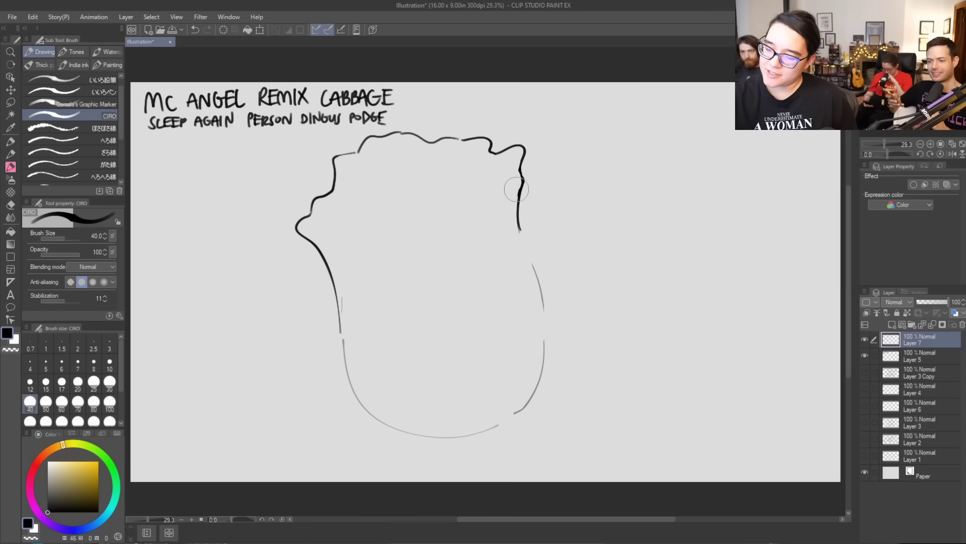
left_click_drag(520, 227, 548, 296)
key("ctrl+z")
mouse_move(518, 226)
left_mouse_down()
mouse_move(551, 299)
mouse_move(517, 388)
left_mouse_up()
Redraw the cabbage's lower-left contour as a darker curve from the neck down toward the base
left_click_drag(330, 282, 337, 370)
key("ctrl+z")
mouse_move(330, 285)
left_mouse_down()
mouse_move(329, 373)
mouse_move(334, 362)
mouse_move(373, 412)
left_mouse_up()
key("ctrl+z")
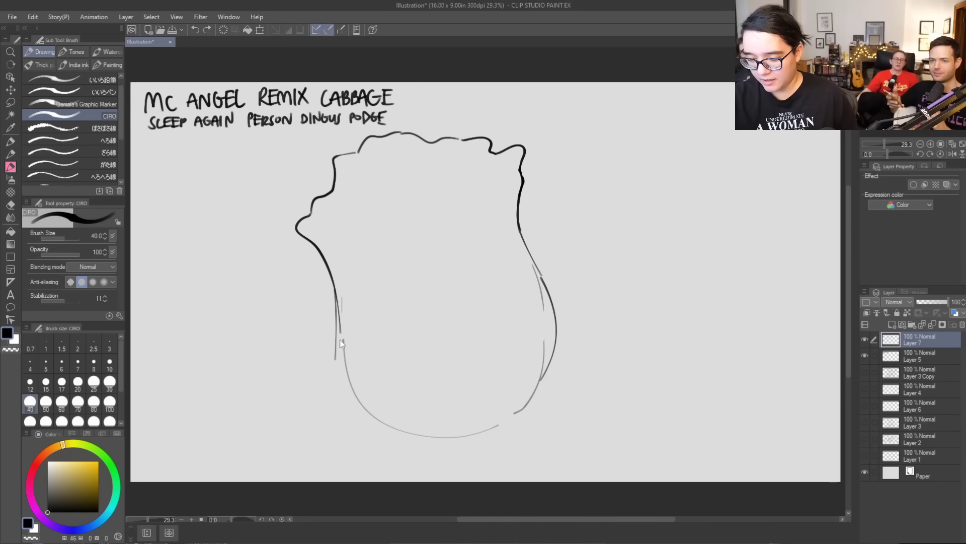
mouse_move(332, 288)
left_mouse_down()
mouse_move(334, 378)
mouse_move(335, 309)
mouse_move(334, 373)
mouse_move(367, 424)
mouse_move(350, 408)
mouse_move(402, 431)
left_mouse_up()
key("ctrl+z")
key("ctrl+z")
left_click_drag(348, 407, 402, 432)
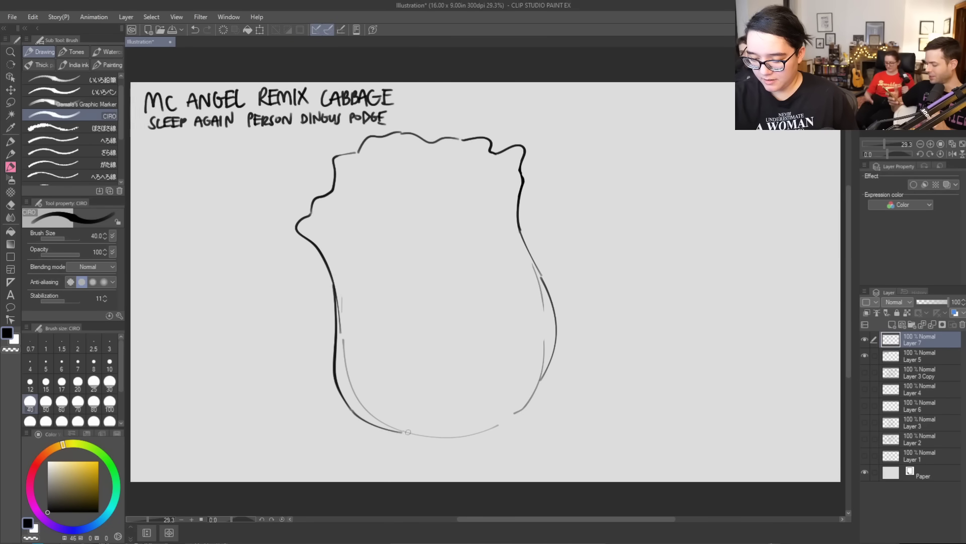
Close the bottom of the cabbage with a rounded curve joining the left contour to the lower-right side
mouse_move(353, 411)
left_mouse_down()
mouse_move(377, 427)
mouse_move(405, 433)
left_mouse_up()
key("ctrl+z")
mouse_move(348, 406)
left_mouse_down()
mouse_move(363, 422)
mouse_move(405, 432)
mouse_move(483, 425)
left_mouse_up()
key("ctrl+z")
mouse_move(406, 434)
left_mouse_down()
mouse_move(471, 432)
mouse_move(520, 409)
mouse_move(539, 360)
left_mouse_up()
key("ctrl+z")
mouse_move(520, 410)
left_mouse_down()
mouse_move(544, 339)
mouse_move(545, 372)
left_mouse_up()
key("ctrl+z")
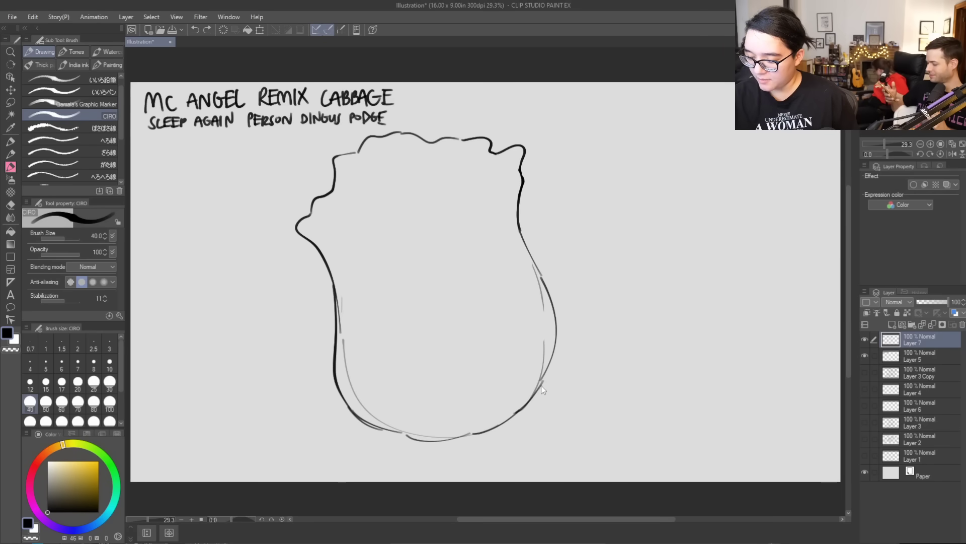
key("ctrl+z")
key("ctrl+y")
left_click_drag(545, 375, 538, 388)
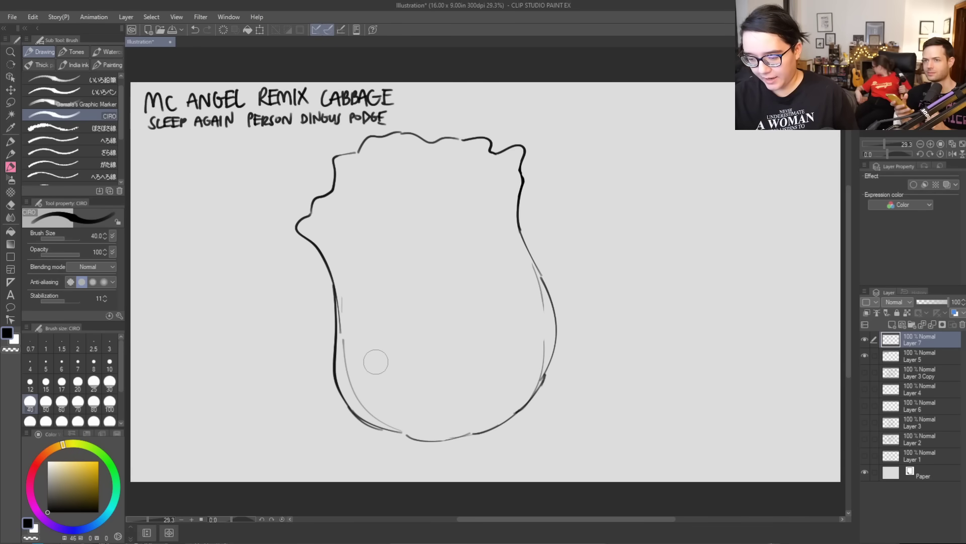
Add long curved leaf-fold lines inside the left and right contours of the cabbage
left_click_drag(406, 436, 350, 344)
left_click_drag(374, 402, 333, 267)
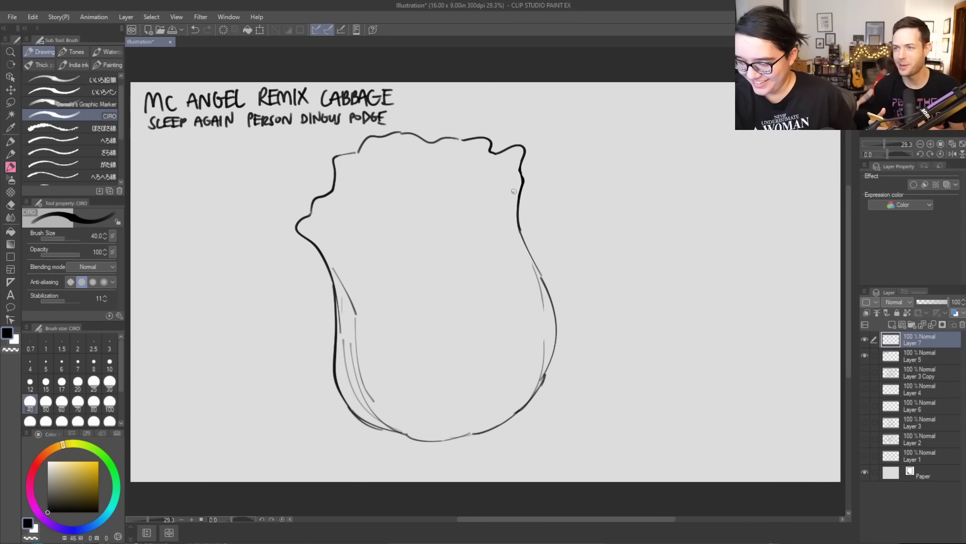
mouse_move(535, 333)
left_mouse_down()
mouse_move(509, 260)
mouse_move(517, 178)
left_mouse_up()
left_click_drag(501, 258, 519, 178)
key("ctrl+z")
key("ctrl+z")
key("ctrl+z")
left_click_drag(508, 248, 507, 217)
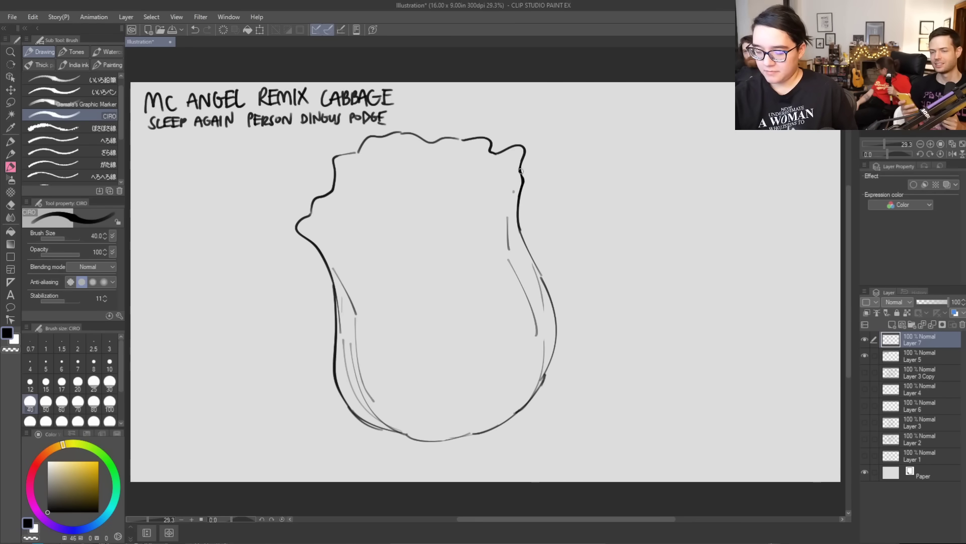
left_click_drag(327, 250, 348, 280)
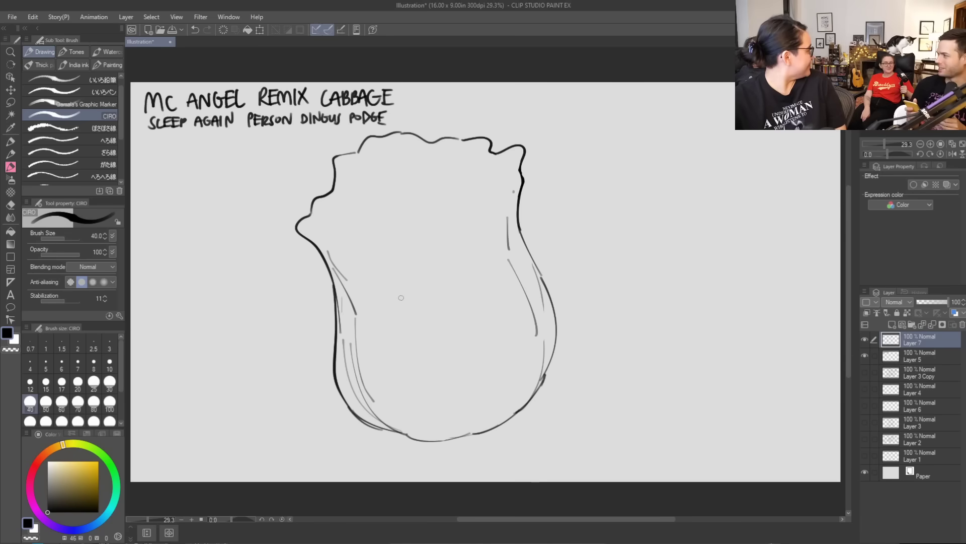
Draw the front leaves' scalloped V-shaped edge across the cabbage and a second scalloped edge behind it on the left
left_click_drag(316, 233, 373, 301)
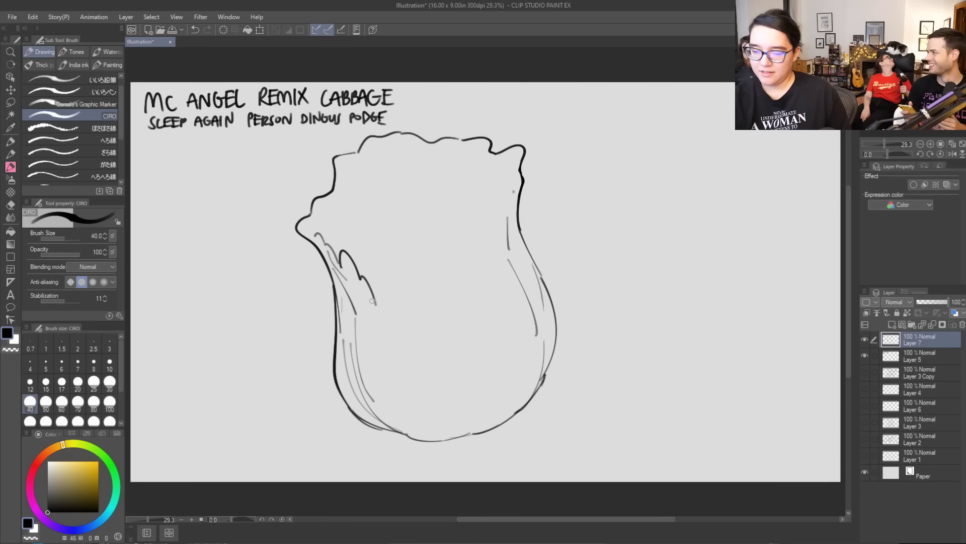
mouse_move(512, 193)
left_mouse_down()
mouse_move(486, 247)
mouse_move(467, 259)
mouse_move(469, 279)
left_mouse_up()
mouse_move(378, 303)
left_mouse_down()
mouse_move(441, 289)
mouse_move(467, 270)
left_mouse_up()
key("ctrl+z")
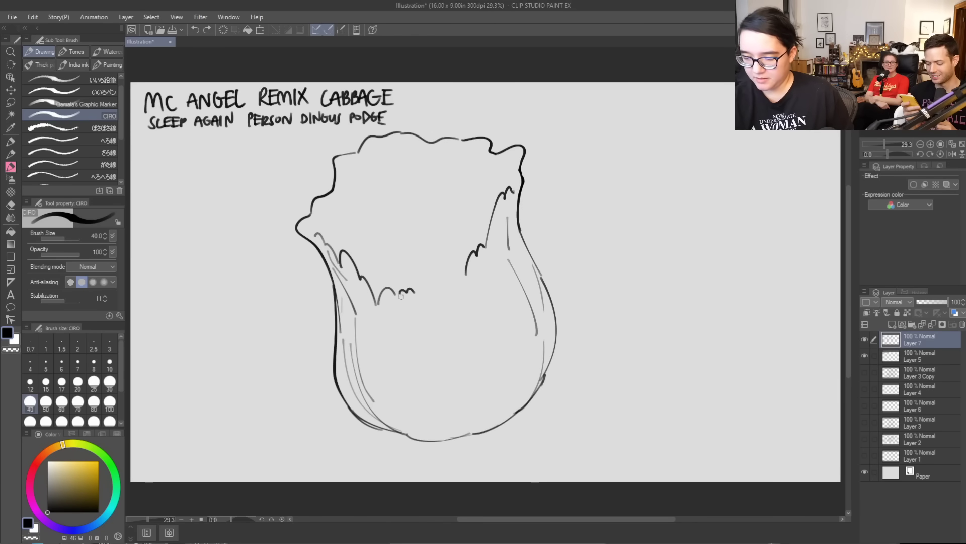
mouse_move(400, 301)
left_mouse_down()
mouse_move(416, 313)
mouse_move(463, 272)
left_mouse_up()
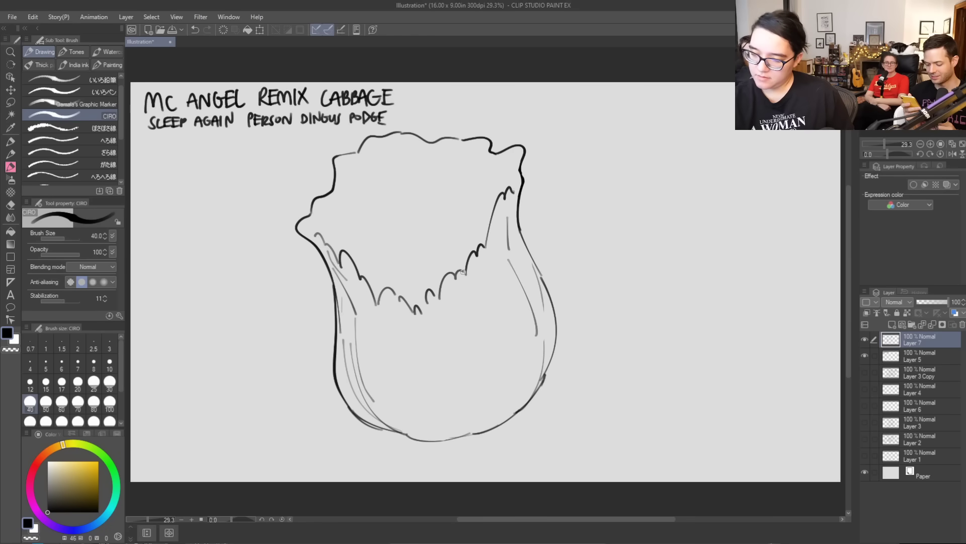
mouse_move(319, 226)
left_mouse_down()
mouse_move(347, 234)
mouse_move(398, 282)
left_mouse_up()
Draw curved vein lines rising from the cabbage's base and running down from the front leaves' scalloped edge
left_click_drag(466, 434, 395, 353)
left_click_drag(472, 436, 410, 377)
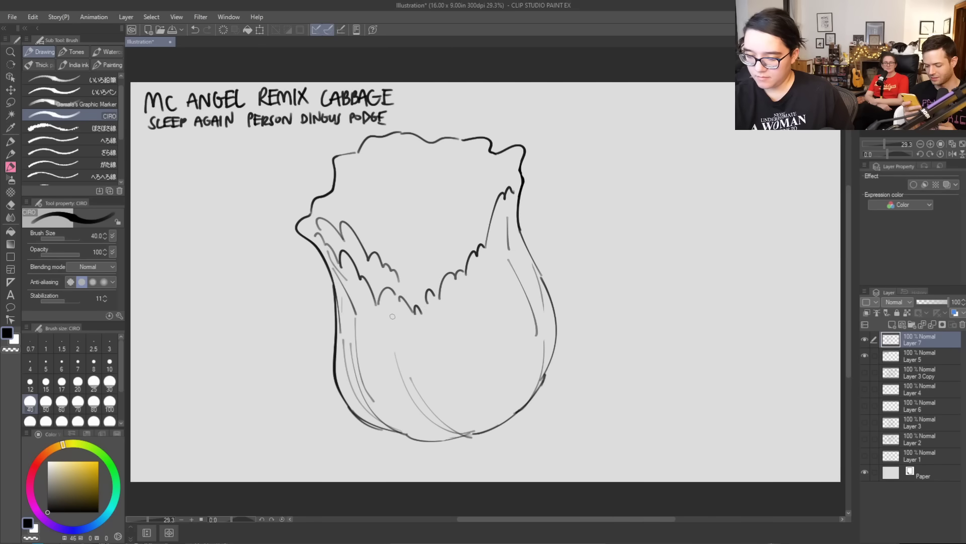
left_click_drag(374, 300, 378, 377)
key("ctrl+z")
left_click_drag(377, 298, 380, 364)
left_click_drag(467, 272, 485, 318)
left_click_drag(464, 273, 491, 323)
left_click_drag(469, 431, 502, 352)
left_click_drag(507, 400, 516, 361)
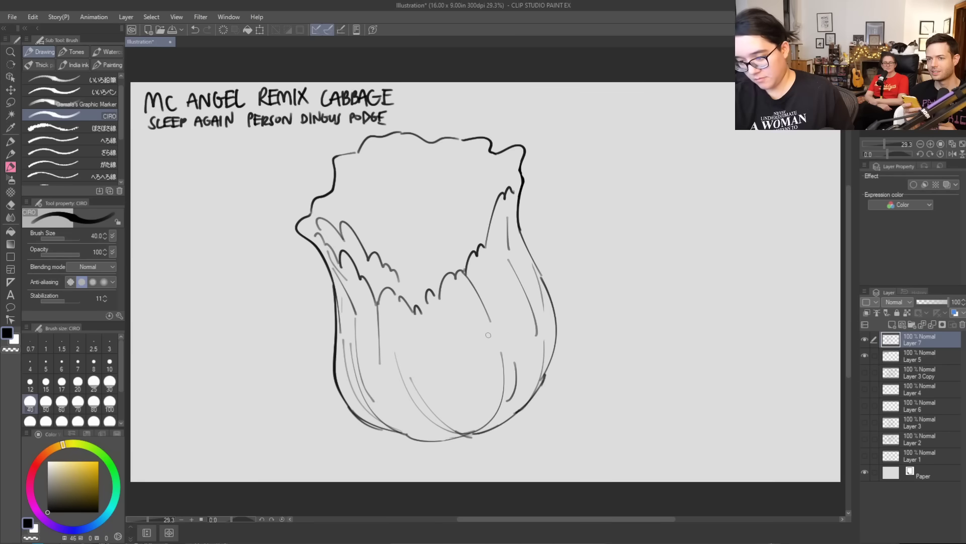
Continue the second scalloped leaf edge across the middle and up the right side behind the front leaves
left_click_drag(441, 273, 508, 168)
key("ctrl+z")
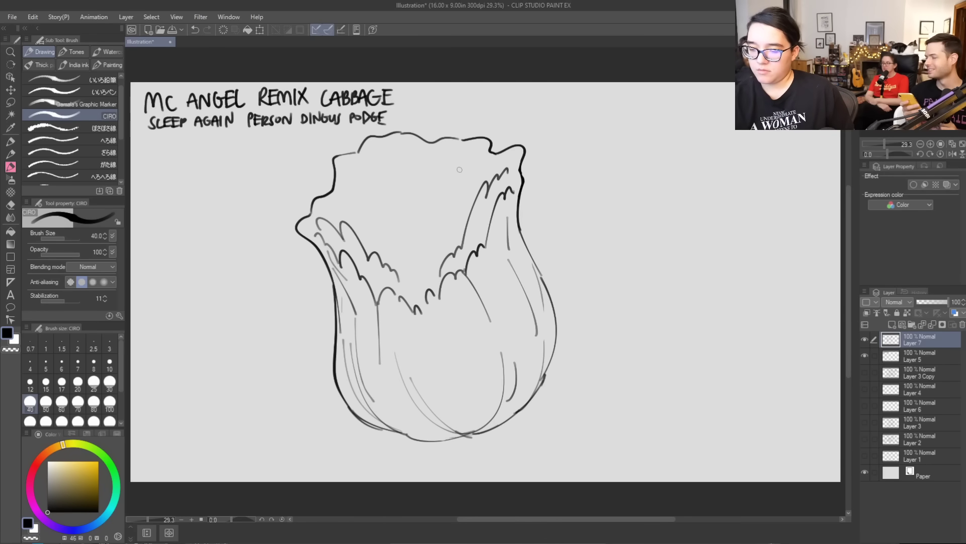
left_click_drag(400, 283, 439, 268)
key("ctrl+z")
Add a small inner leaf ruffle at the left and short lines for the sides of a head inside the cabbage opening
mouse_move(328, 221)
left_mouse_down()
mouse_move(356, 160)
mouse_move(366, 168)
left_mouse_up()
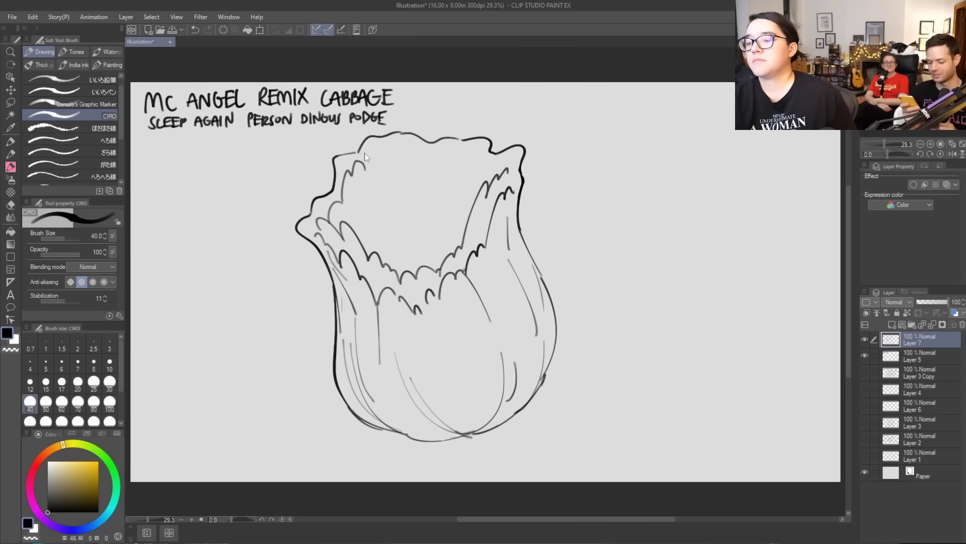
key("ctrl+z")
key("ctrl+z")
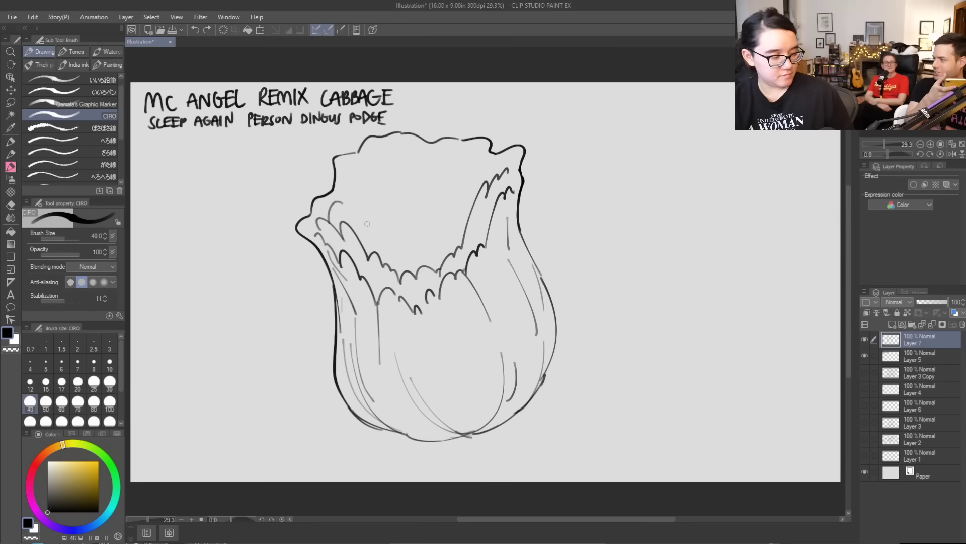
left_click_drag(358, 233, 388, 188)
key("ctrl+z")
left_click_drag(357, 246, 373, 204)
left_click_drag(473, 205, 462, 192)
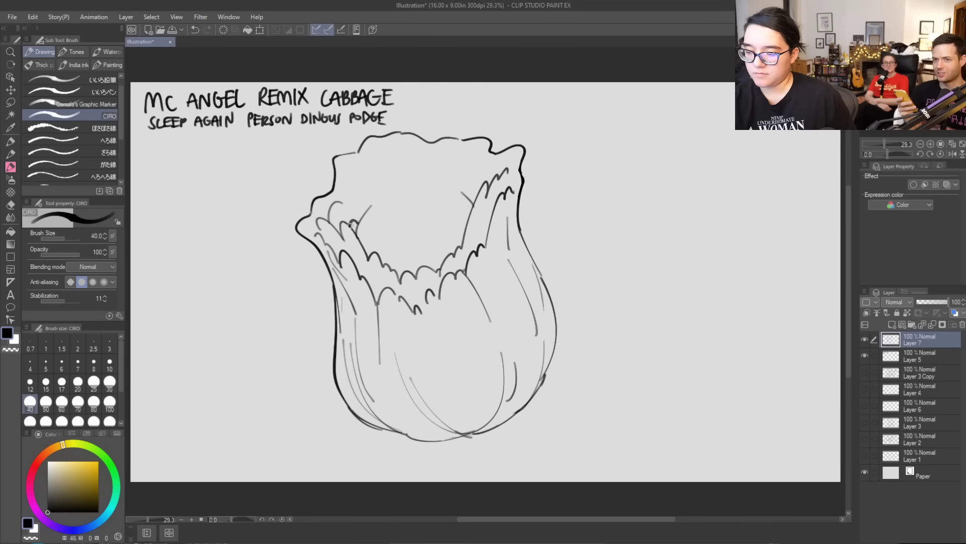
Draw a fringe of short curved hair strands across the top of the head inside the cabbage
mouse_move(417, 197)
left_mouse_down()
mouse_move(383, 210)
mouse_move(396, 182)
left_mouse_up()
key("ctrl+z")
key("ctrl+z")
key("ctrl+z")
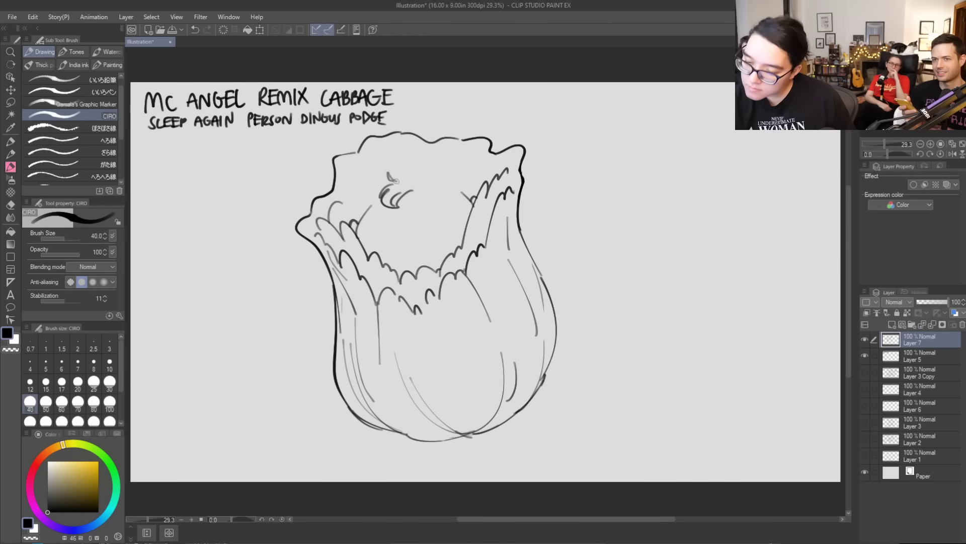
key("ctrl+z")
mouse_move(418, 193)
left_mouse_down()
mouse_move(408, 199)
mouse_move(434, 178)
mouse_move(470, 200)
left_mouse_up()
key("ctrl+z")
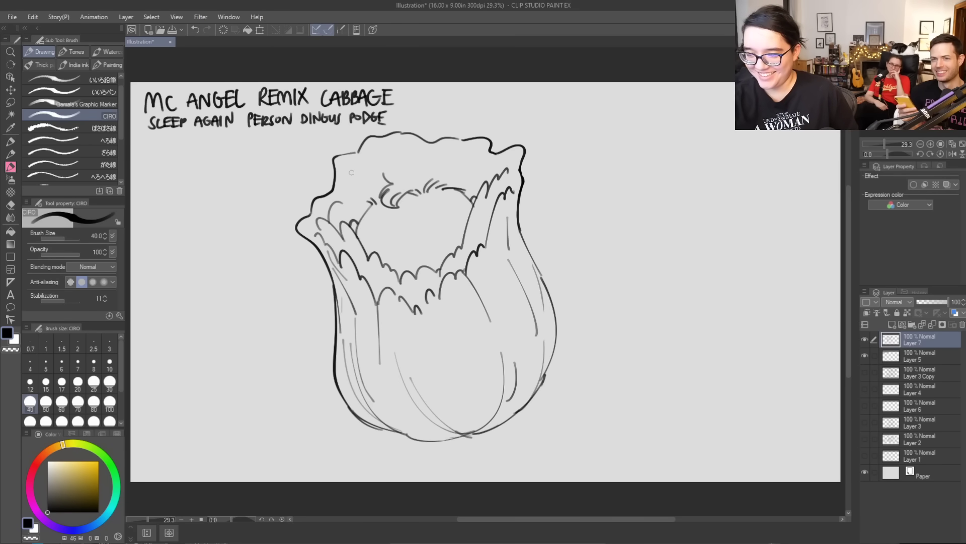
Outline the tousled hair with spiky tufts at the left and a curved crown reaching the right side of the head
mouse_move(355, 220)
left_mouse_down()
mouse_move(359, 204)
mouse_move(402, 177)
mouse_move(420, 185)
mouse_move(354, 187)
mouse_move(370, 194)
mouse_move(352, 206)
left_mouse_up()
key("ctrl+z")
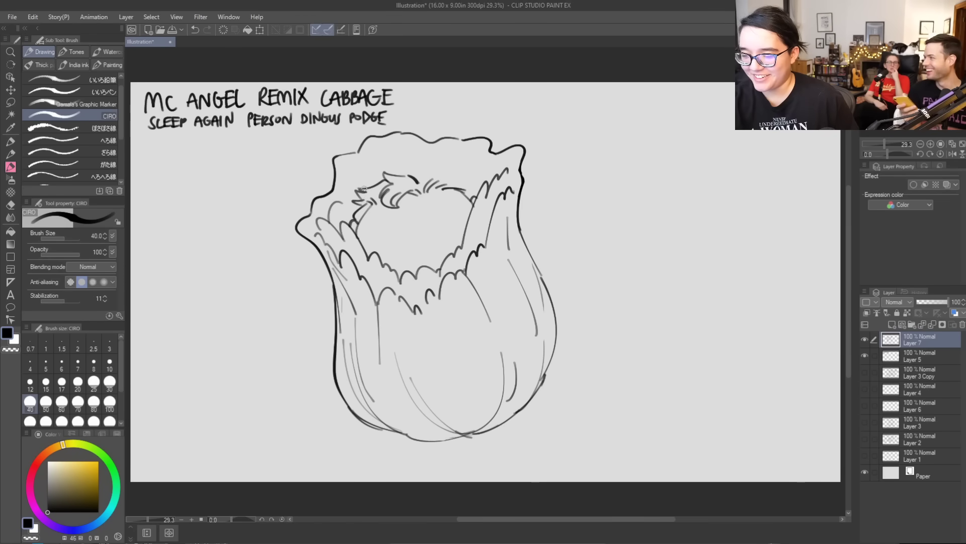
mouse_move(395, 176)
left_mouse_down()
mouse_move(416, 169)
mouse_move(421, 182)
mouse_move(439, 170)
mouse_move(473, 190)
left_mouse_up()
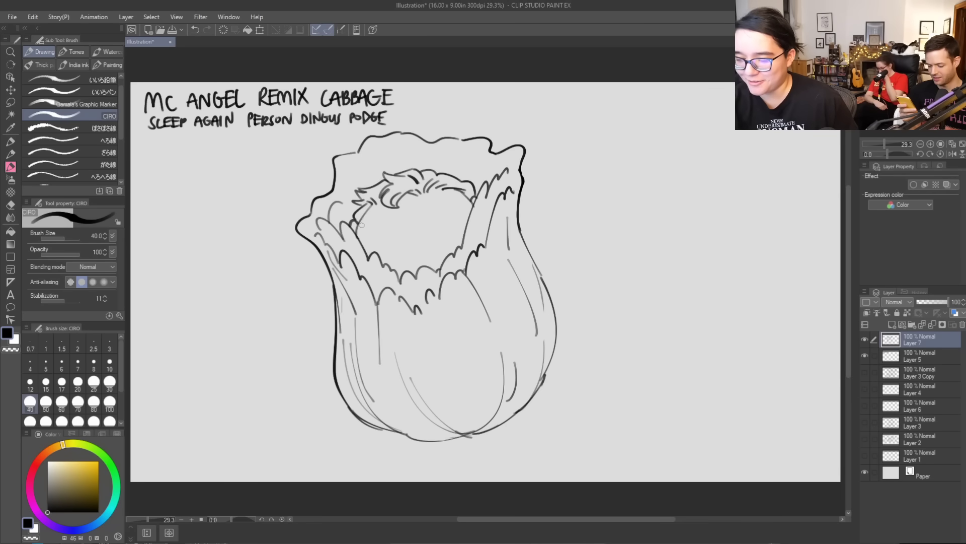
Add dark hair strokes down both sides of the face beside the leaves
mouse_move(372, 207)
left_mouse_down()
mouse_move(364, 235)
mouse_move(363, 225)
left_mouse_up()
left_click_drag(359, 224, 363, 233)
key("ctrl+z")
key("ctrl+z")
key("ctrl+z")
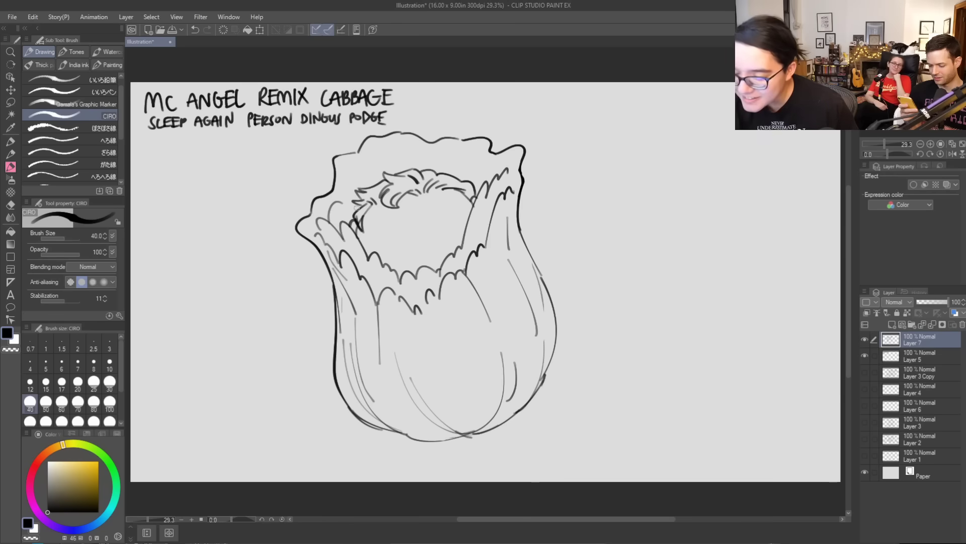
left_click_drag(459, 191, 469, 212)
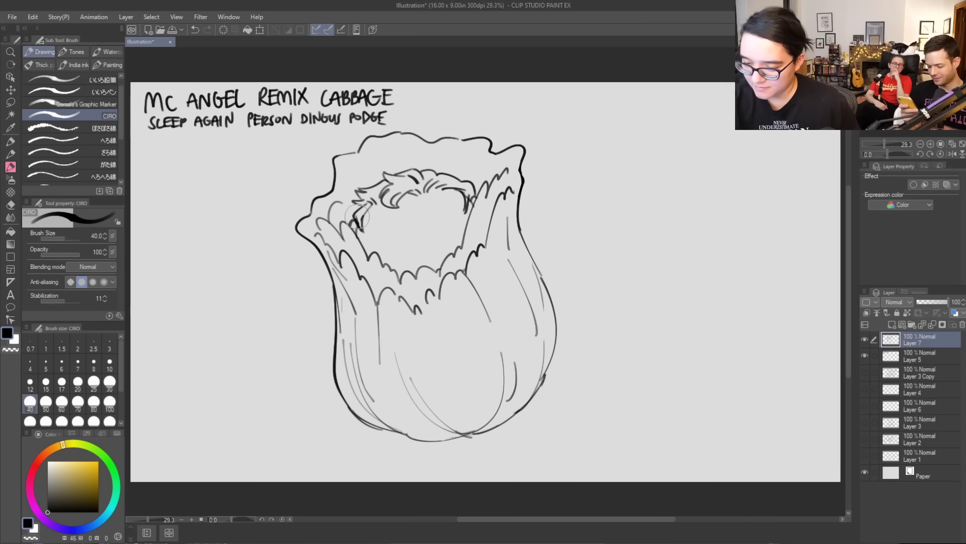
Outline two half-closed eyes on the face with flat upper lids and curved lower edges
mouse_move(367, 230)
left_mouse_down()
mouse_move(394, 220)
mouse_move(384, 239)
mouse_move(395, 228)
left_mouse_up()
key("ctrl+z")
key("ctrl+z")
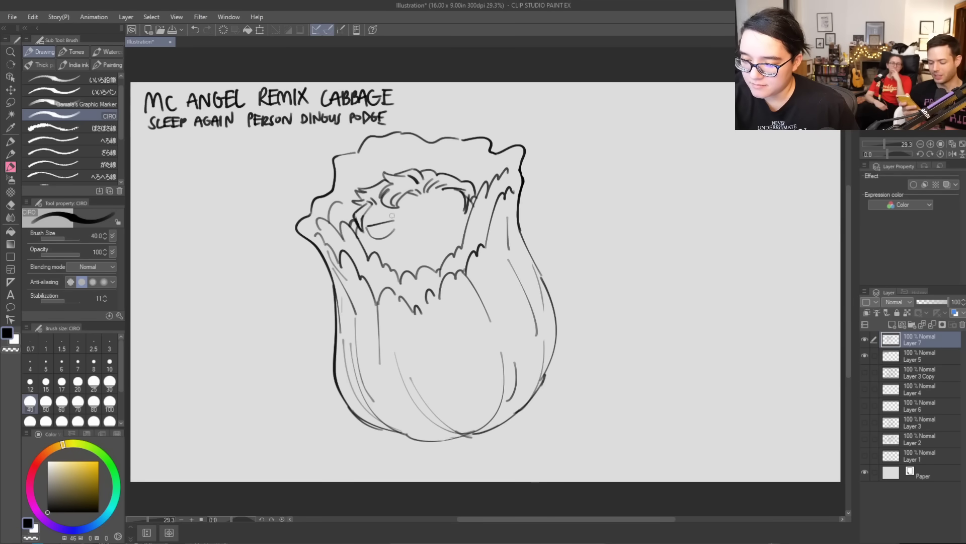
key("ctrl+z")
left_click_drag(368, 226, 455, 214)
key("ctrl+z")
key("ctrl+z")
key("ctrl+y")
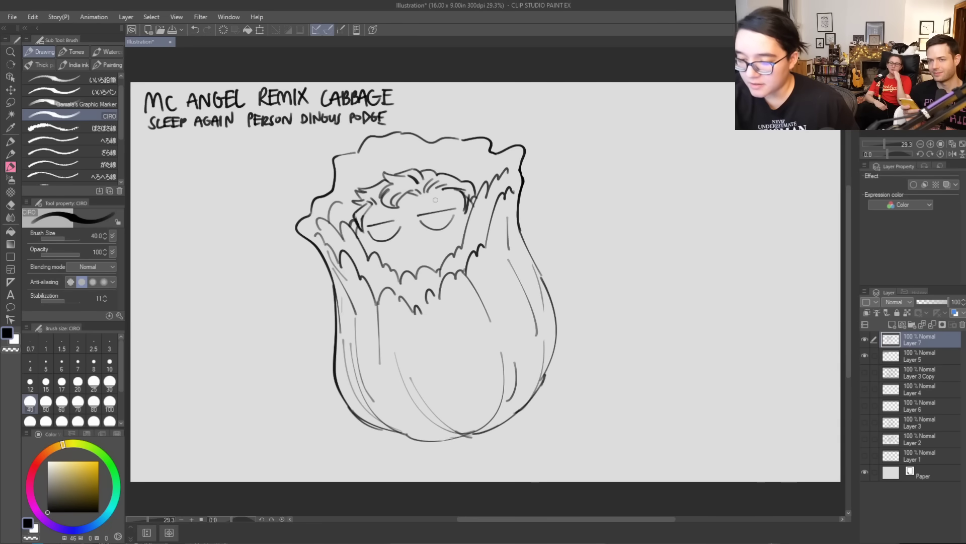
Draw round irises with pupils inside both eyes and add short straight eyebrows above them
left_click_drag(374, 227, 443, 211)
key("ctrl+z")
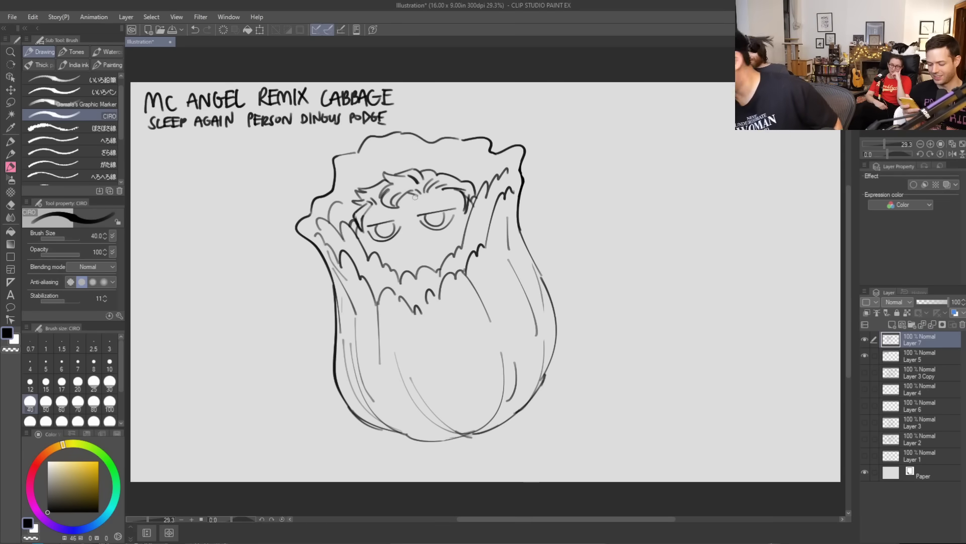
left_click_drag(366, 222, 396, 217)
key("ctrl+z")
left_click_drag(366, 224, 448, 205)
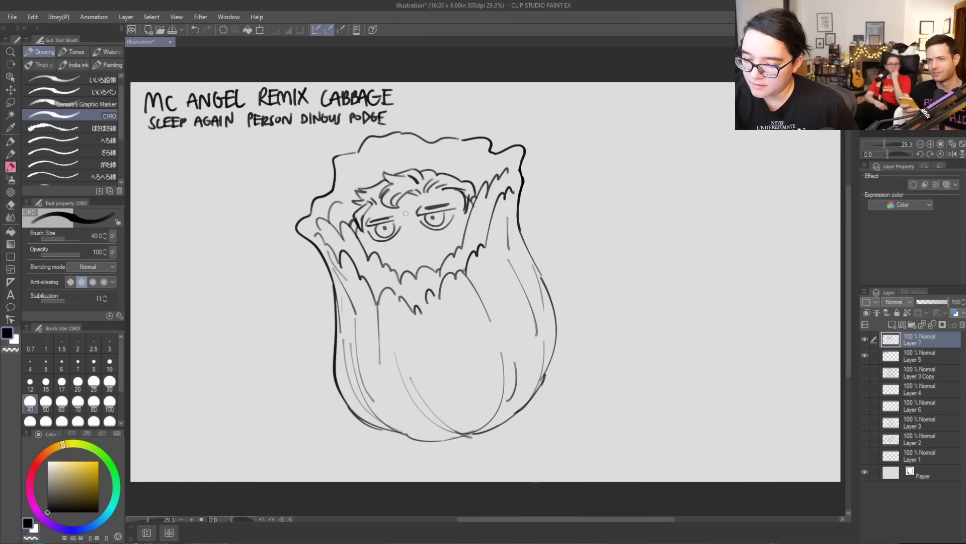
Add curved bags beneath both eyes and a small nose with a frowning mouth below
mouse_move(401, 232)
left_mouse_down()
mouse_move(385, 242)
mouse_move(437, 229)
mouse_move(383, 244)
left_mouse_up()
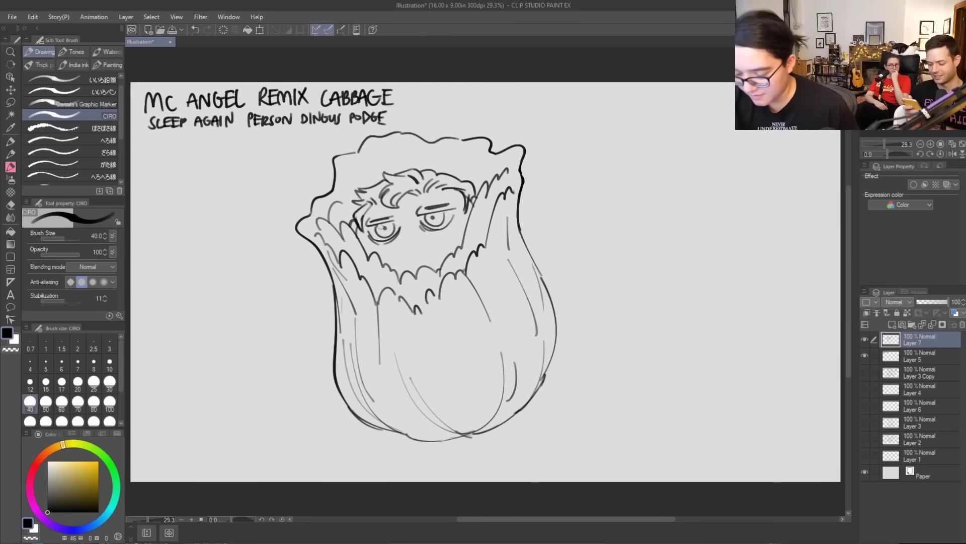
left_click_drag(445, 229, 457, 220)
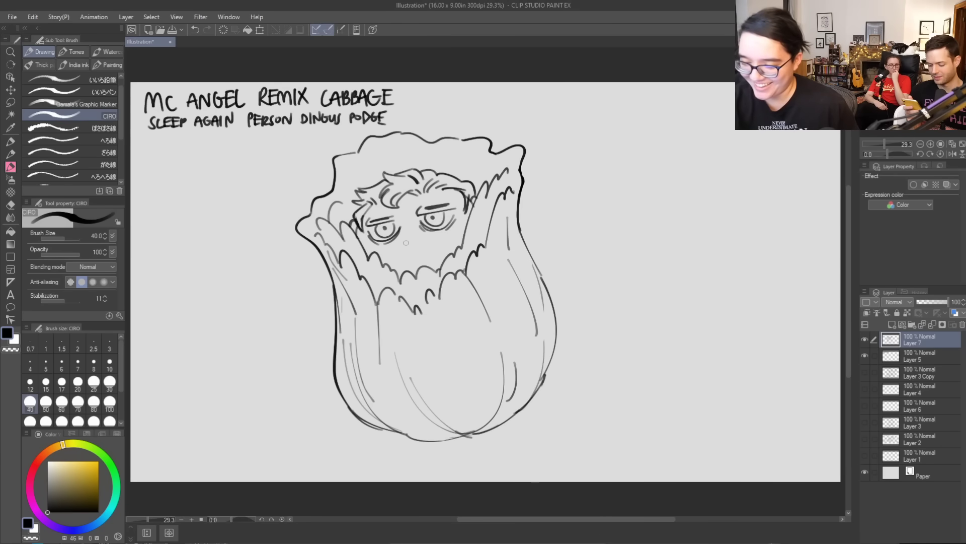
mouse_move(399, 253)
left_mouse_down()
mouse_move(423, 240)
mouse_move(404, 252)
mouse_move(418, 243)
mouse_move(412, 248)
left_mouse_up()
key("ctrl+z")
key("ctrl+z")
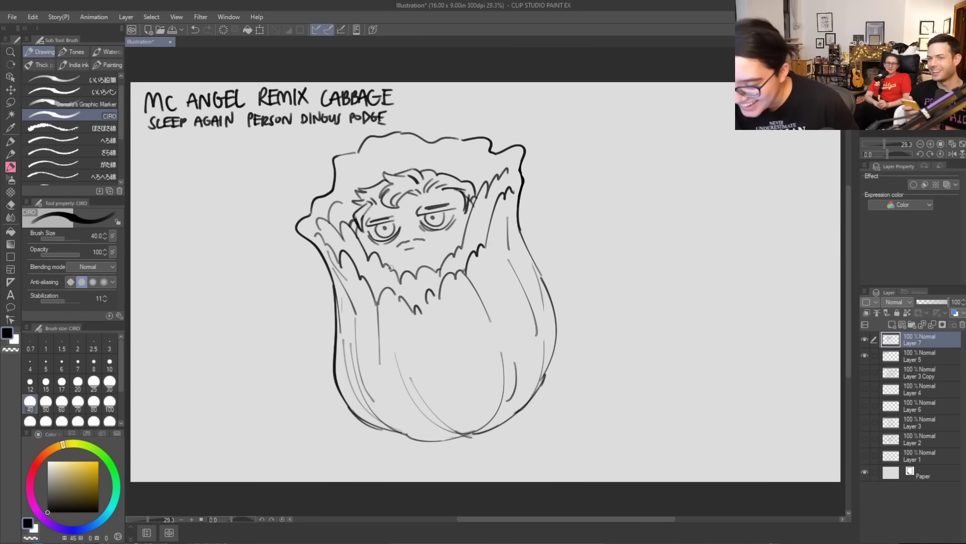
Fill the lower face with short beard strokes along the jaw, following the edge of the inner cabbage leaves
key("ctrl+z")
mouse_move(399, 269)
left_mouse_down()
mouse_move(396, 282)
mouse_move(394, 273)
mouse_move(418, 272)
left_mouse_up()
key("ctrl+z")
left_click_drag(425, 255, 428, 272)
key("ctrl+z")
mouse_move(437, 256)
left_mouse_down()
mouse_move(436, 273)
mouse_move(444, 261)
left_mouse_up()
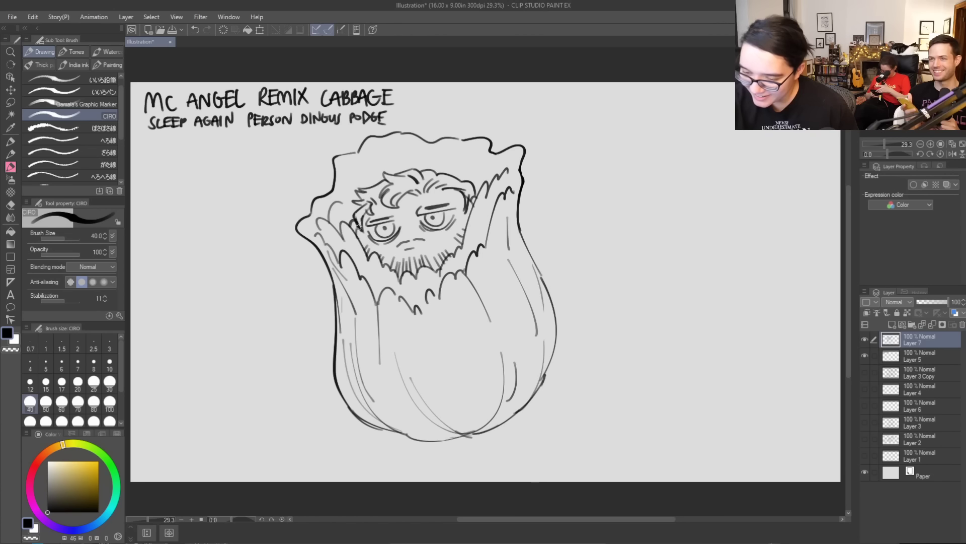
key("ctrl+z")
mouse_move(359, 207)
left_mouse_down()
mouse_move(355, 196)
mouse_move(358, 215)
mouse_move(367, 207)
mouse_move(358, 192)
mouse_move(374, 195)
mouse_move(386, 173)
left_mouse_up()
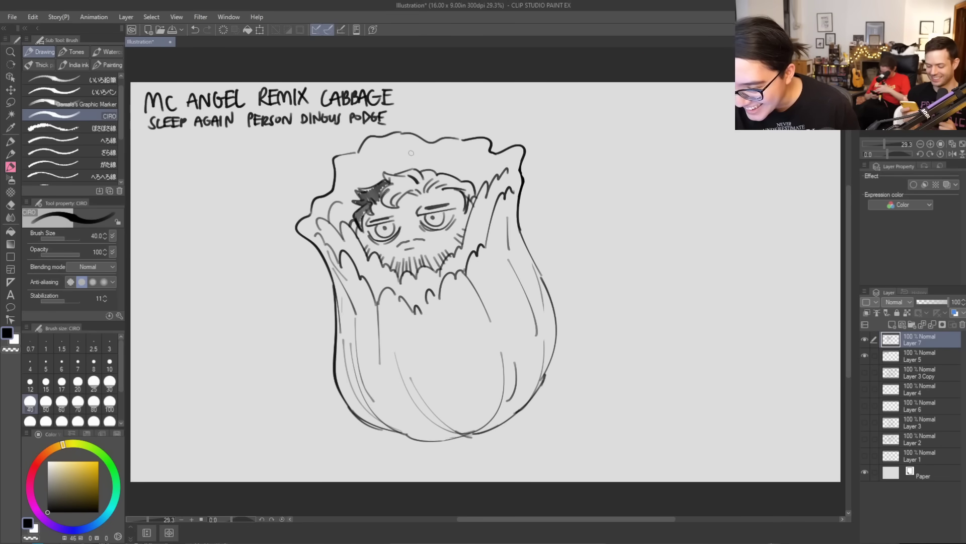
key("ctrl+z")
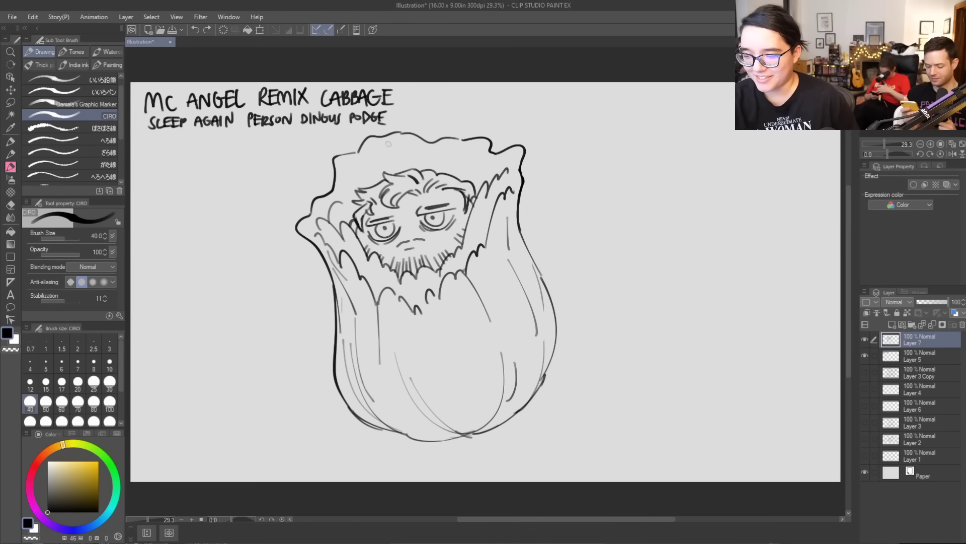
Draw the outer headband of a pair of headphones over the character's hair, with an ear cup on each side of the head
mouse_move(351, 225)
left_mouse_down()
mouse_move(345, 182)
mouse_move(428, 151)
left_mouse_up()
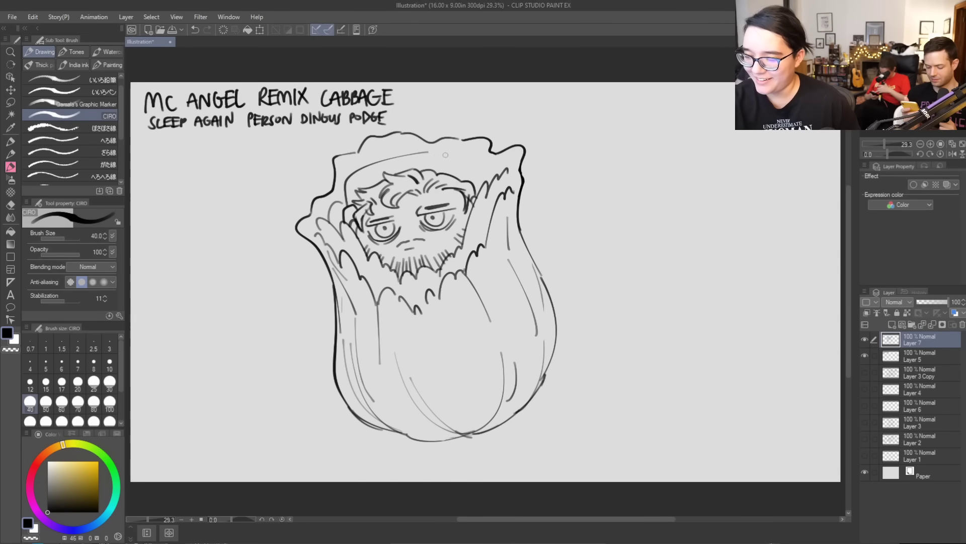
mouse_move(469, 218)
left_mouse_down()
mouse_move(464, 184)
mouse_move(485, 185)
left_mouse_up()
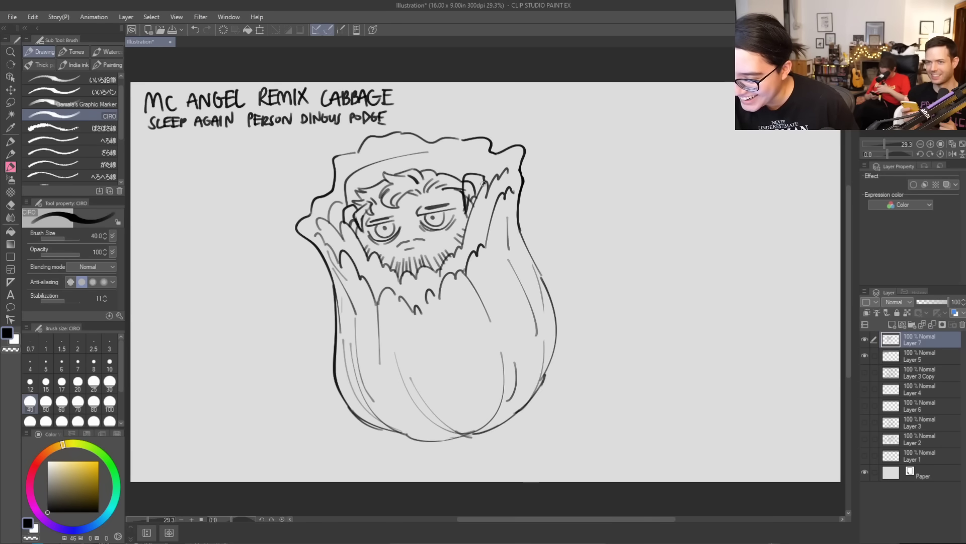
left_click_drag(436, 153, 474, 180)
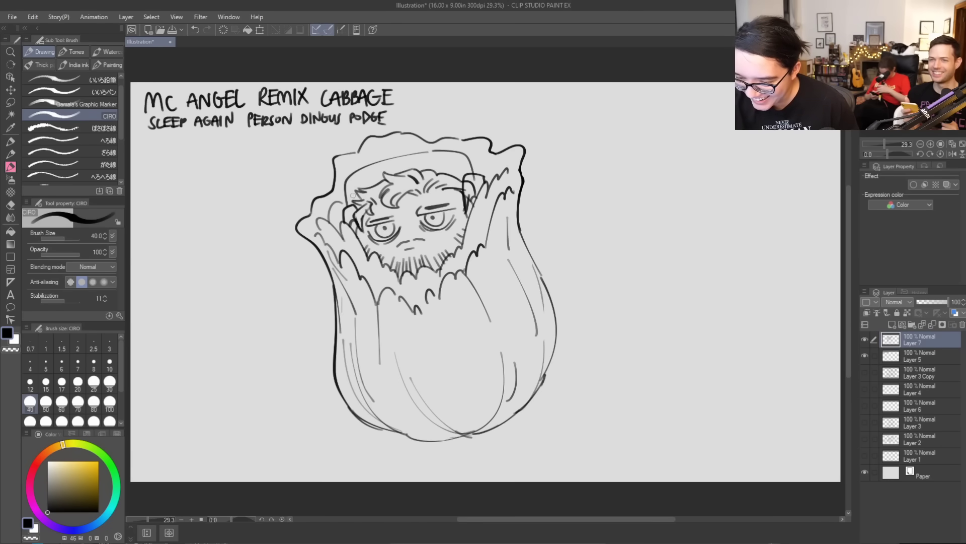
Add the inner edge of the headphone band and define the sides of both ear cups
left_click_drag(356, 179, 423, 156)
key("ctrl+z")
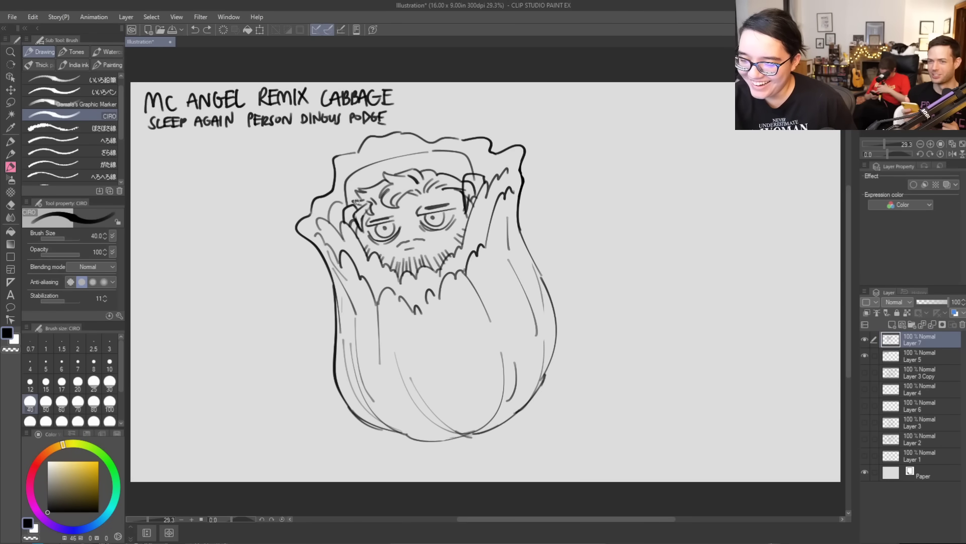
left_click_drag(359, 179, 430, 162)
key("ctrl+z")
mouse_move(356, 181)
left_mouse_down()
mouse_move(436, 159)
mouse_move(466, 174)
mouse_move(471, 216)
mouse_move(466, 187)
mouse_move(471, 214)
mouse_move(490, 180)
mouse_move(466, 237)
left_mouse_up()
key("ctrl+z")
left_click_drag(466, 193, 466, 179)
mouse_move(465, 221)
left_mouse_down()
mouse_move(468, 176)
mouse_move(468, 217)
left_mouse_up()
left_click_drag(470, 174, 472, 216)
left_click_drag(355, 203, 351, 221)
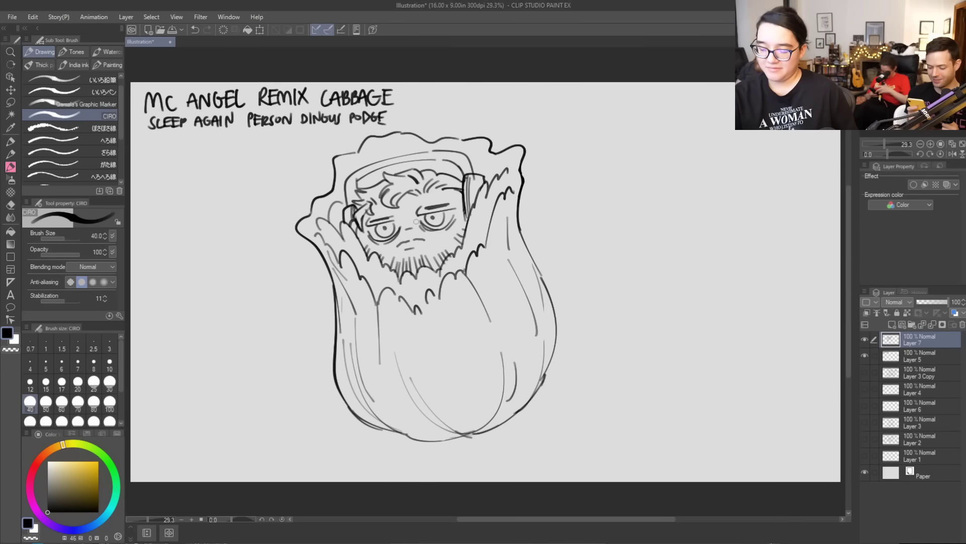
Draw a small arm sticking out of the cabbage's lower left edge
left_click_drag(349, 405, 332, 428)
key("ctrl+z")
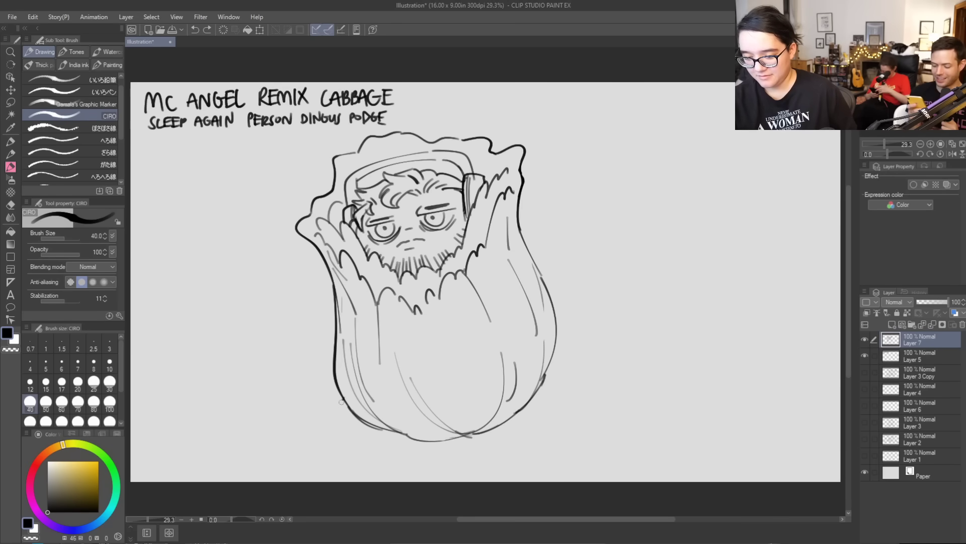
mouse_move(340, 401)
left_mouse_down()
mouse_move(330, 413)
mouse_move(348, 405)
left_mouse_up()
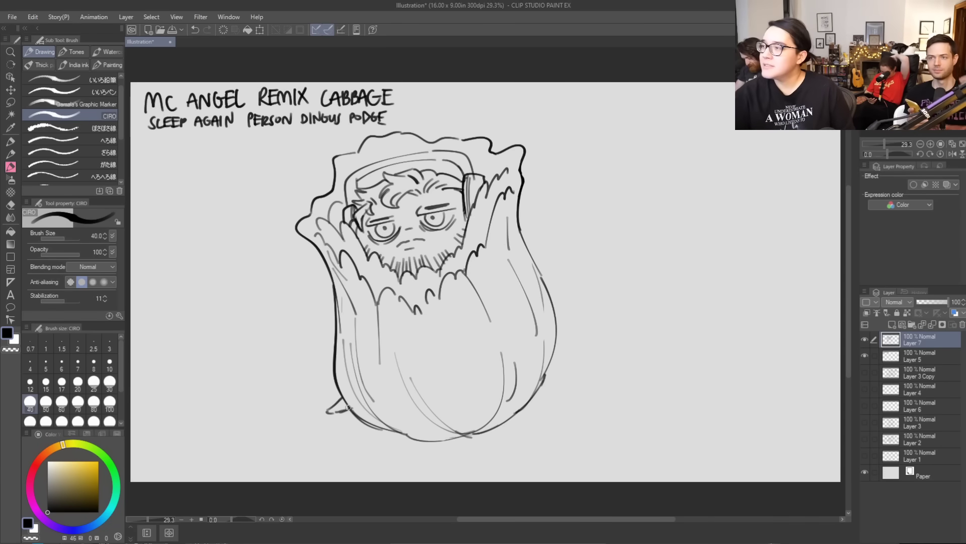
Draw a flat DJ deck in perspective with round platters beneath the small arm at the cabbage's lower left
left_click_drag(288, 427, 367, 429)
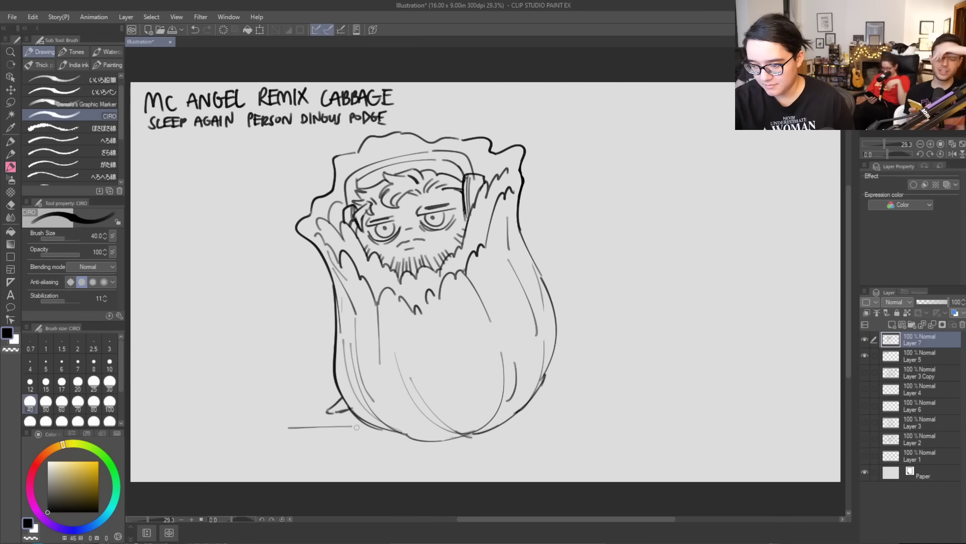
key("ctrl+z")
mouse_move(262, 420)
left_mouse_down()
mouse_move(345, 438)
mouse_move(309, 408)
mouse_move(360, 418)
mouse_move(385, 441)
mouse_move(387, 430)
mouse_move(302, 422)
mouse_move(321, 414)
mouse_move(345, 420)
mouse_move(263, 431)
mouse_move(364, 455)
mouse_move(400, 430)
left_mouse_up()
key("ctrl+z")
key("ctrl+z")
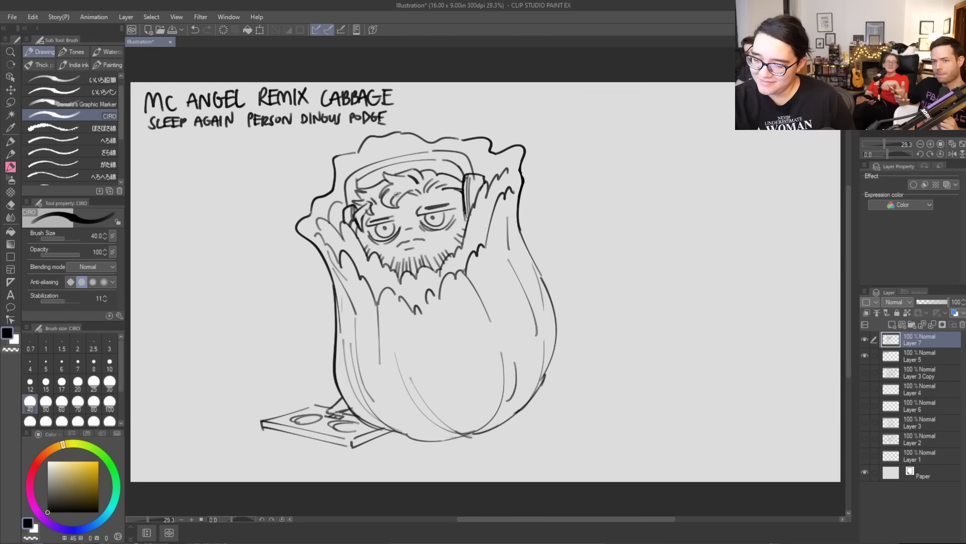
Thicken both eyebrows on the character's face with darker strokes
mouse_move(431, 210)
left_mouse_down()
mouse_move(456, 203)
mouse_move(429, 202)
left_mouse_up()
key("ctrl+z")
left_click_drag(373, 222, 397, 216)
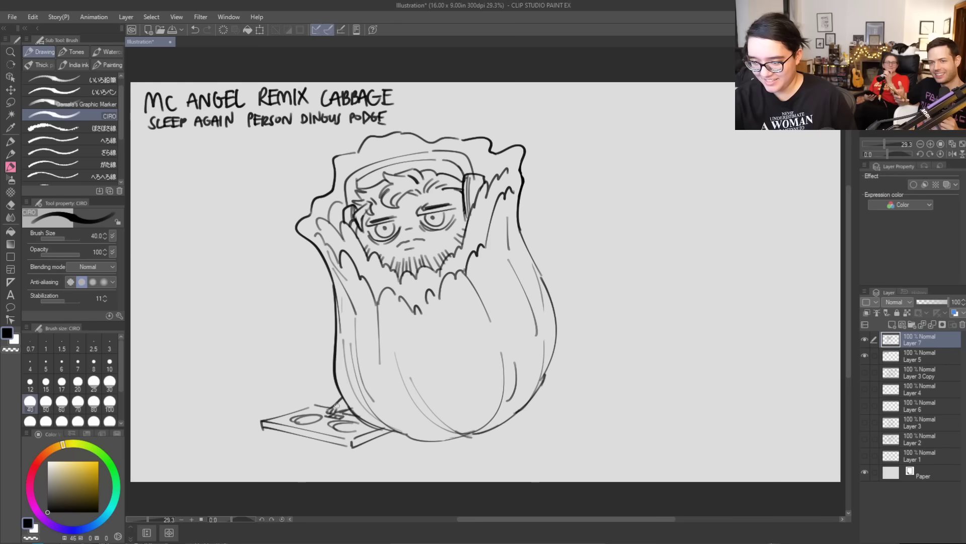
Draw small feathered angel wings on both sides of the cabbage body
mouse_move(535, 262)
left_mouse_down()
mouse_move(536, 225)
mouse_move(576, 223)
left_mouse_up()
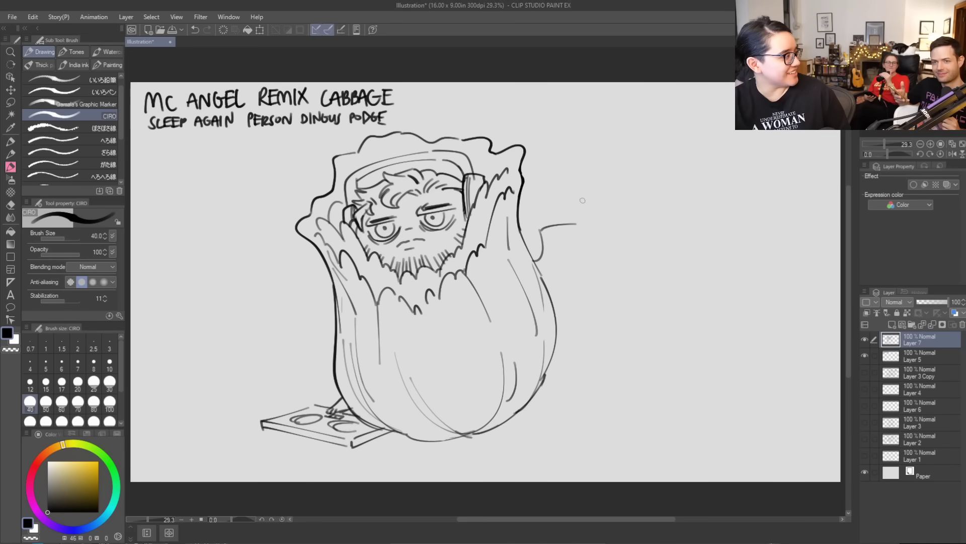
left_click_drag(577, 225, 550, 236)
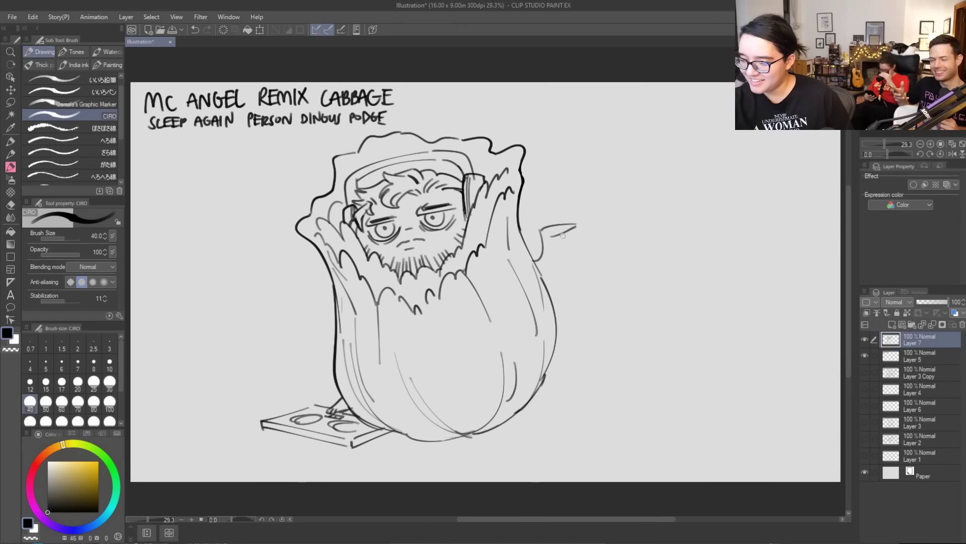
key("ctrl+z")
left_click_drag(594, 222, 558, 236)
left_click_drag(577, 244, 547, 266)
left_click_drag(559, 258, 543, 276)
mouse_move(333, 280)
left_mouse_down()
mouse_move(302, 262)
mouse_move(331, 291)
mouse_move(310, 286)
mouse_move(332, 303)
left_mouse_up()
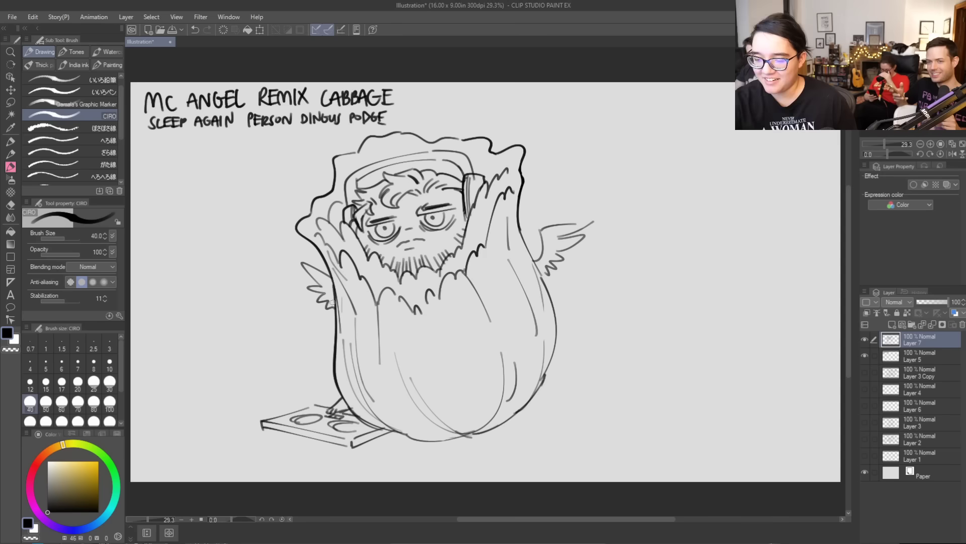
Draw a small hand on the cabbage's lower right edge and tiny feet under its base
mouse_move(541, 371)
left_mouse_down()
mouse_move(537, 395)
mouse_move(546, 366)
mouse_move(534, 377)
left_mouse_up()
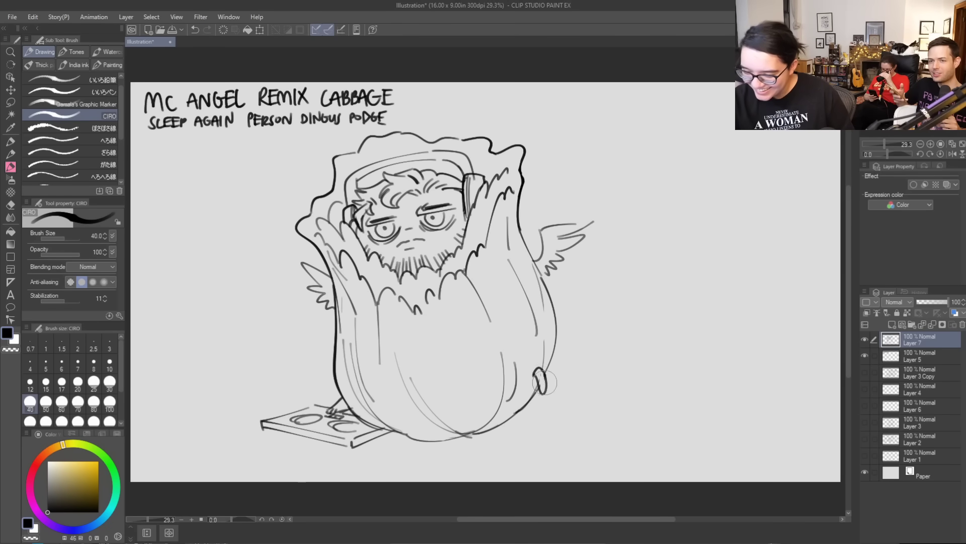
left_click_drag(538, 379, 545, 391)
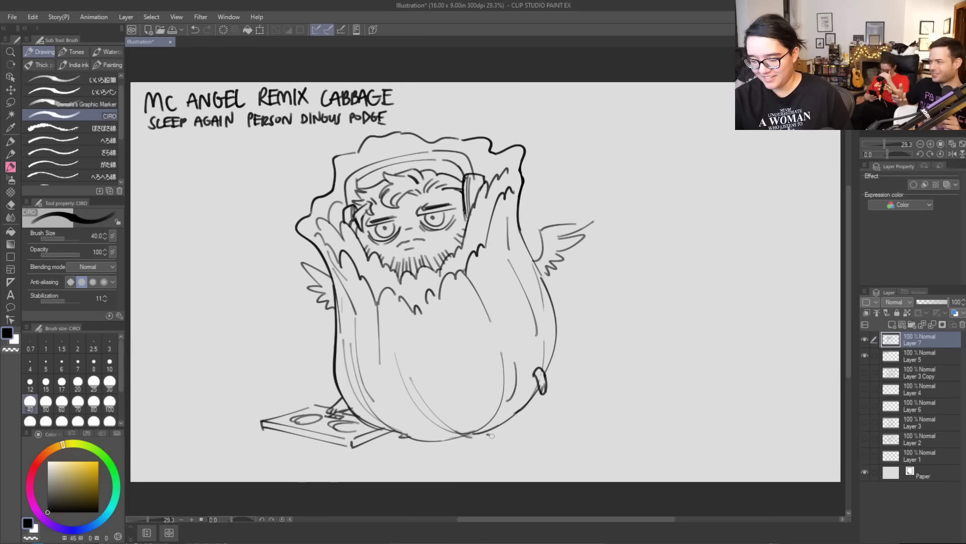
left_click_drag(481, 433, 494, 436)
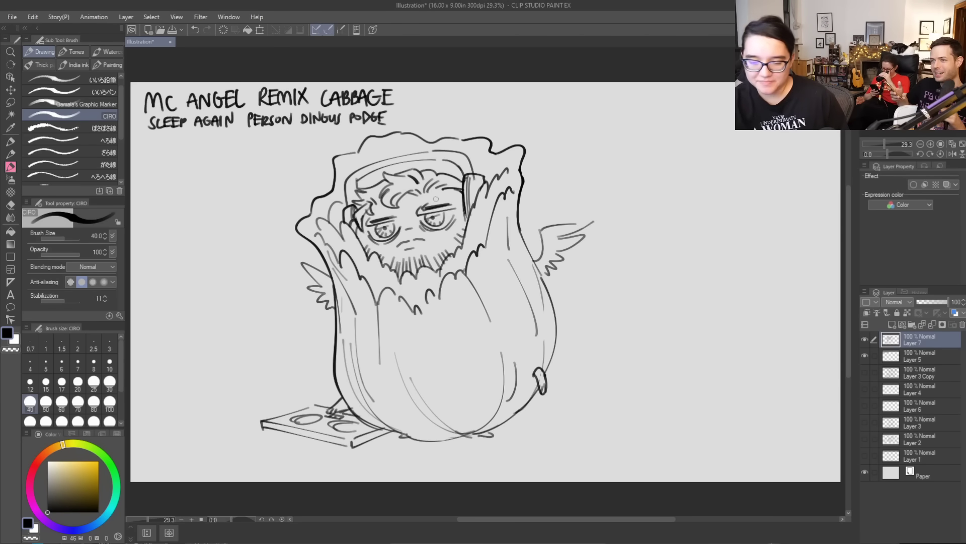
Replace the pupil detail with drooping upper eyelids across both irises
key("ctrl+z")
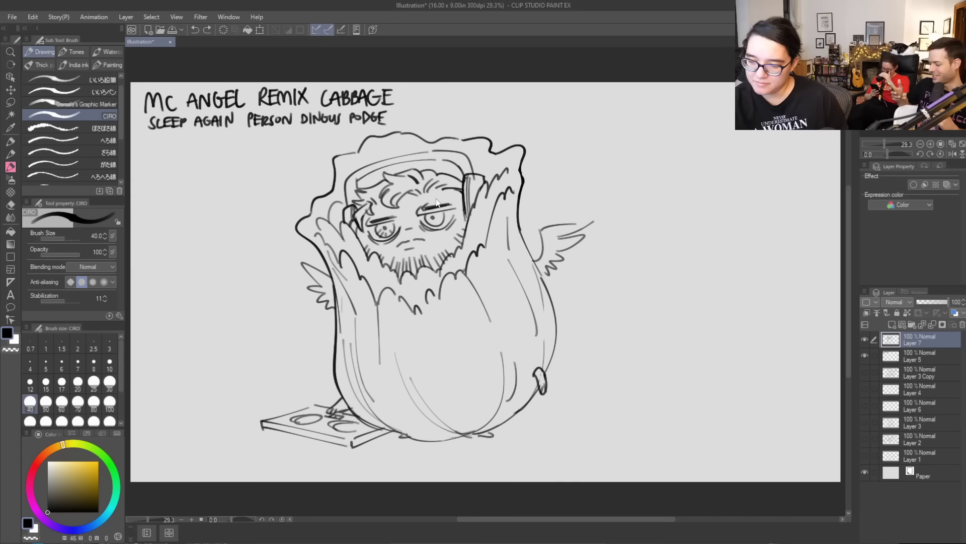
left_click_drag(375, 229, 443, 214)
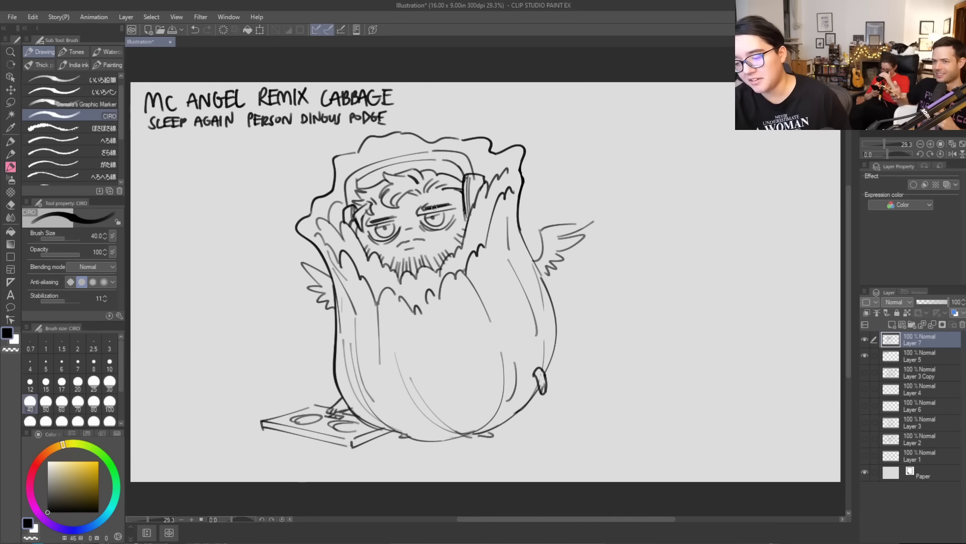
Draw long curved vein lines down the front and right side of the cabbage body to its base
mouse_move(428, 320)
left_mouse_down()
mouse_move(464, 436)
mouse_move(433, 367)
left_mouse_up()
key("ctrl+z")
key("ctrl+z")
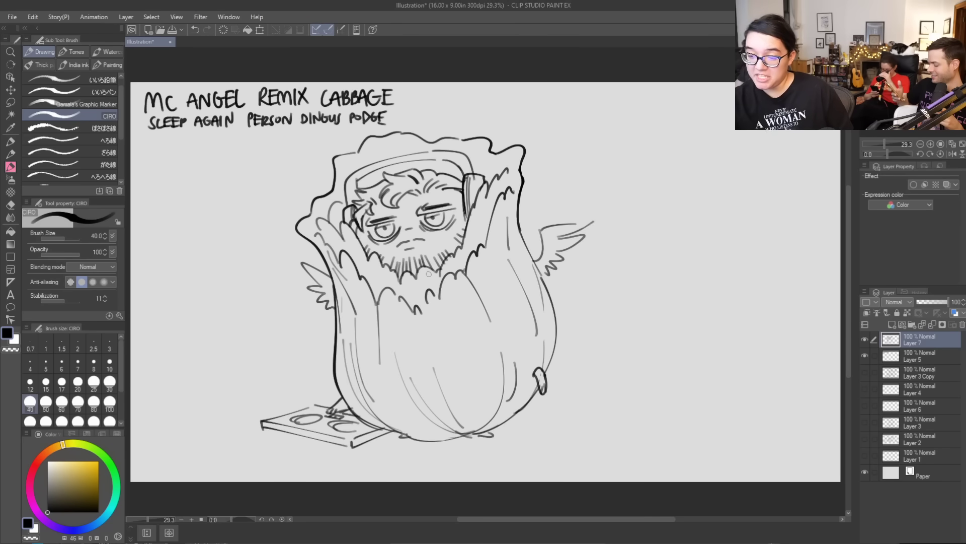
mouse_move(433, 326)
left_mouse_down()
mouse_move(496, 459)
mouse_move(443, 357)
mouse_move(435, 301)
mouse_move(436, 434)
mouse_move(459, 437)
mouse_move(402, 414)
mouse_move(395, 376)
mouse_move(443, 439)
mouse_move(456, 442)
mouse_move(428, 438)
left_mouse_up()
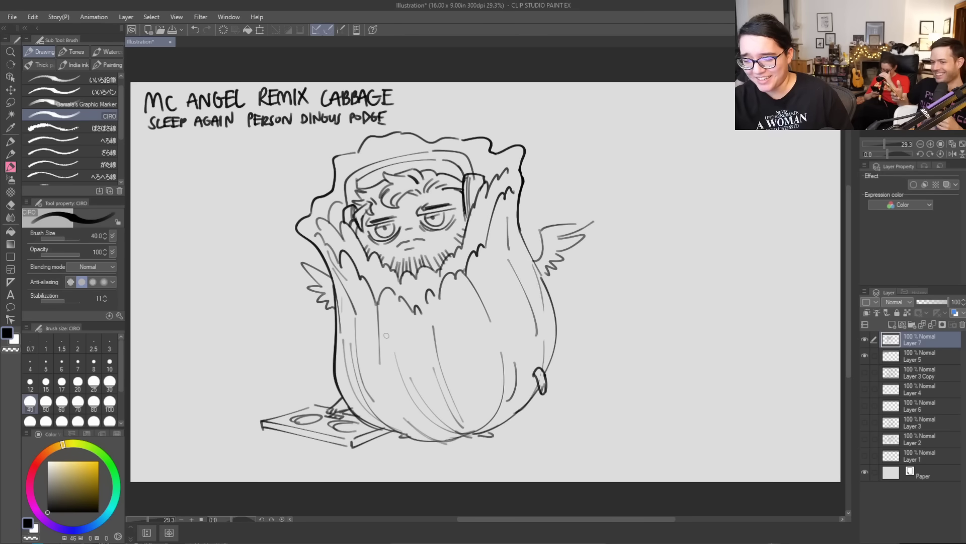
left_click_drag(526, 372, 486, 434)
left_click_drag(525, 347, 529, 392)
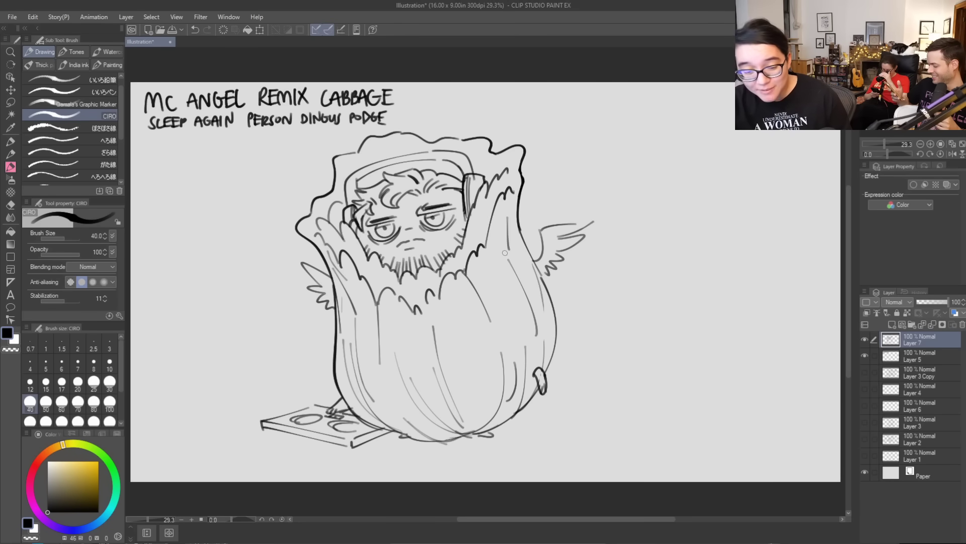
key("ctrl+z")
key("ctrl+y")
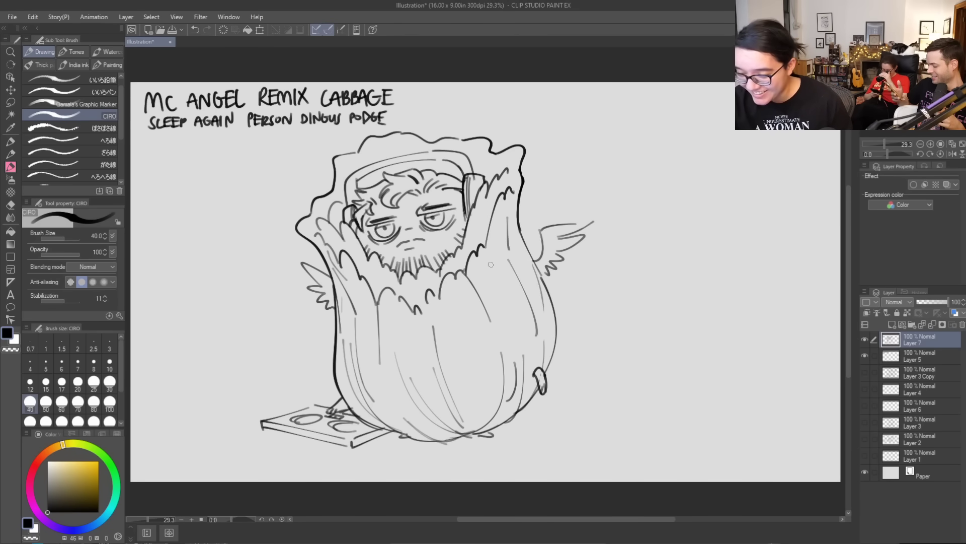
key("ctrl+y")
key("ctrl+z")
key("ctrl+y")
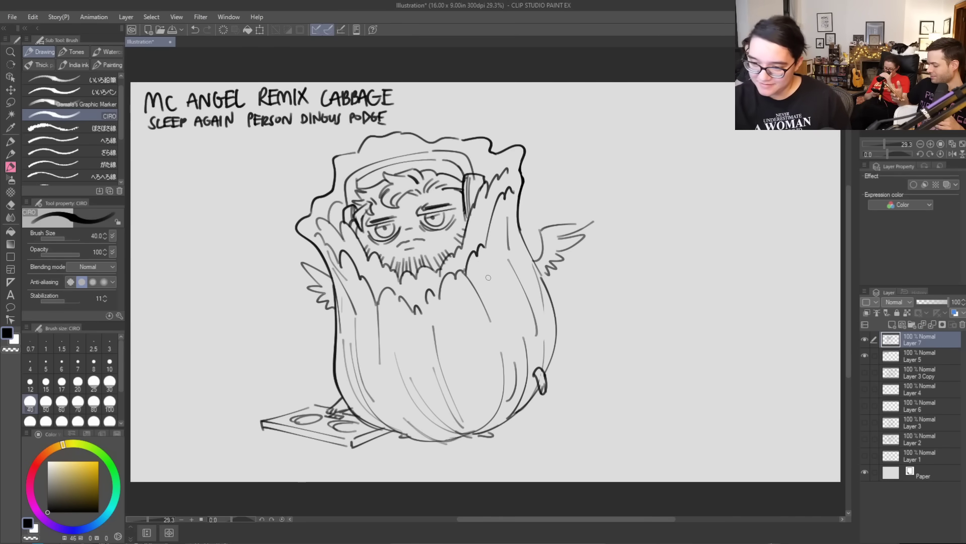
Add jagged inner leaf edges and creases behind the headphones along the cabbage's upper rim
mouse_move(347, 204)
left_mouse_down()
mouse_move(365, 160)
mouse_move(393, 152)
mouse_move(469, 146)
mouse_move(499, 174)
left_mouse_up()
key("ctrl+z")
key("ctrl+z")
left_click(403, 168)
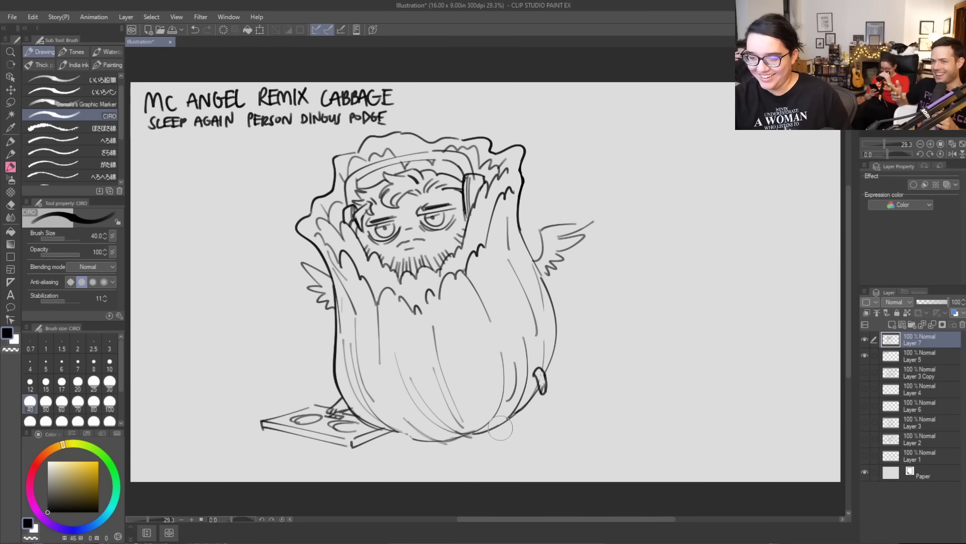
Redraw the feet as short outstretched legs with upturned feet on both sides of the cabbage's base
mouse_move(481, 435)
left_mouse_down()
mouse_move(509, 419)
mouse_move(515, 434)
mouse_move(521, 422)
mouse_move(524, 431)
left_mouse_up()
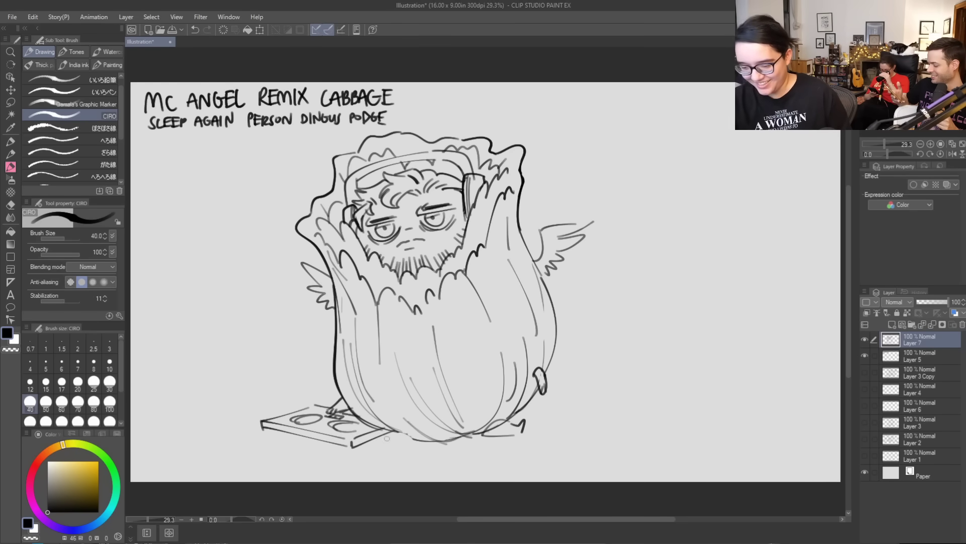
mouse_move(405, 433)
left_mouse_down()
mouse_move(370, 442)
mouse_move(369, 433)
mouse_move(414, 443)
left_mouse_up()
key("ctrl+z")
key("ctrl+z")
key("ctrl+z")
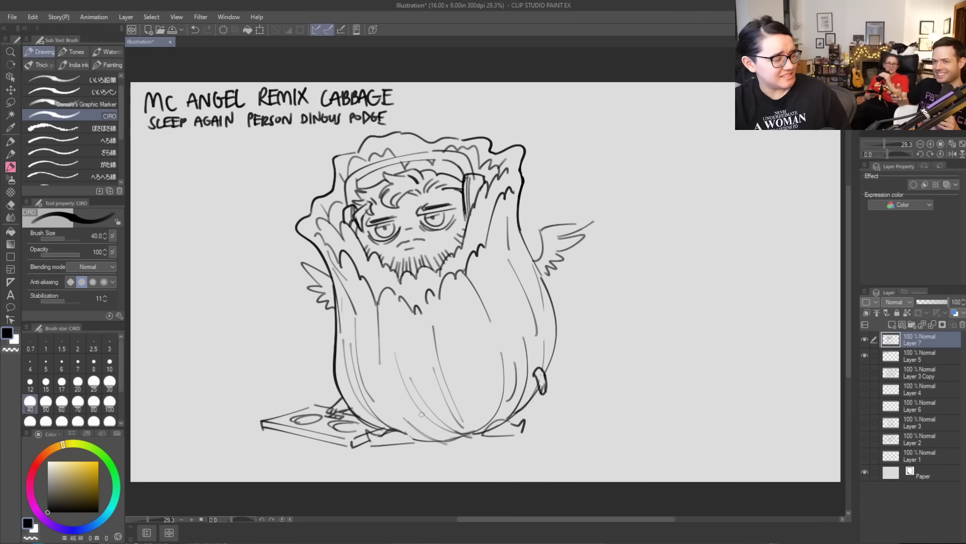
key("ctrl+z")
key("ctrl+y")
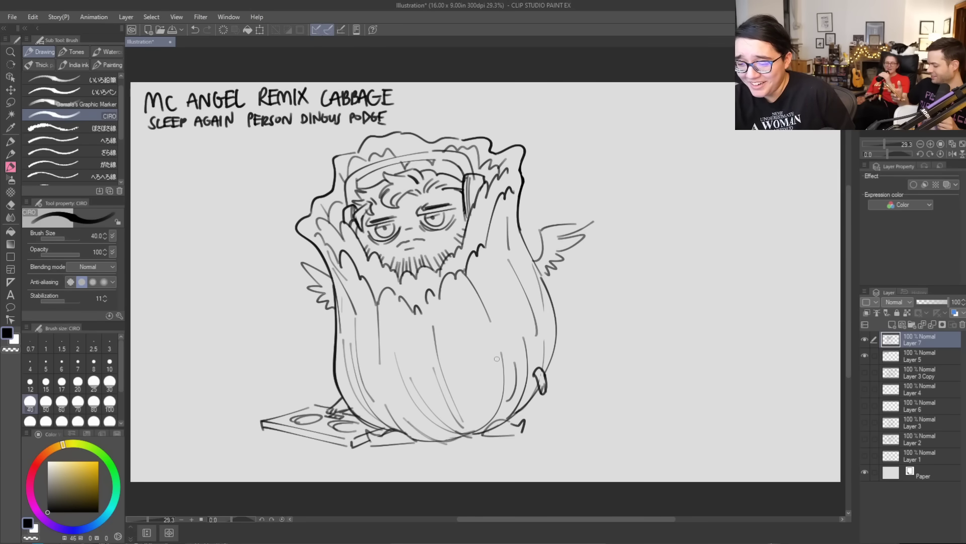
Draw the overlapping leaf edges running down from the notch below the beard
left_click_drag(420, 307, 437, 366)
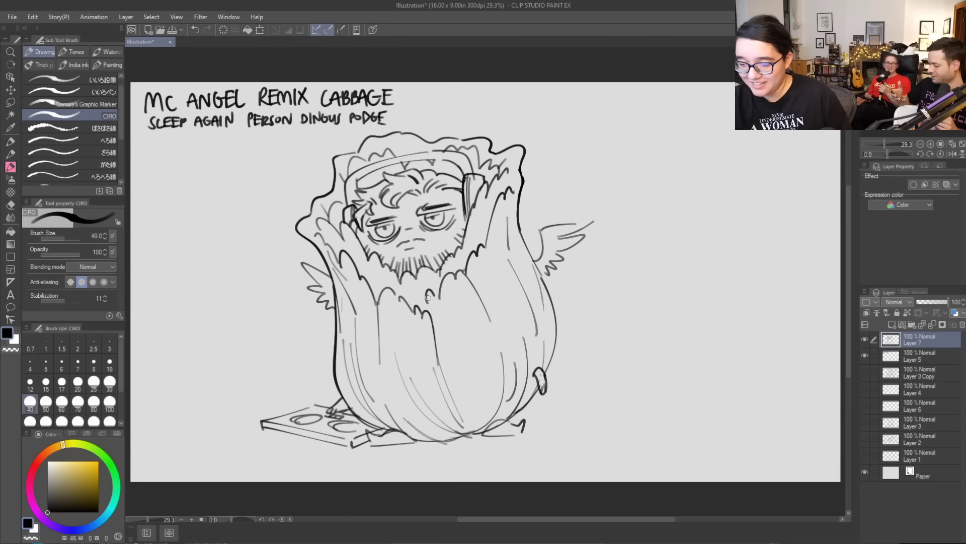
left_click_drag(431, 292, 455, 333)
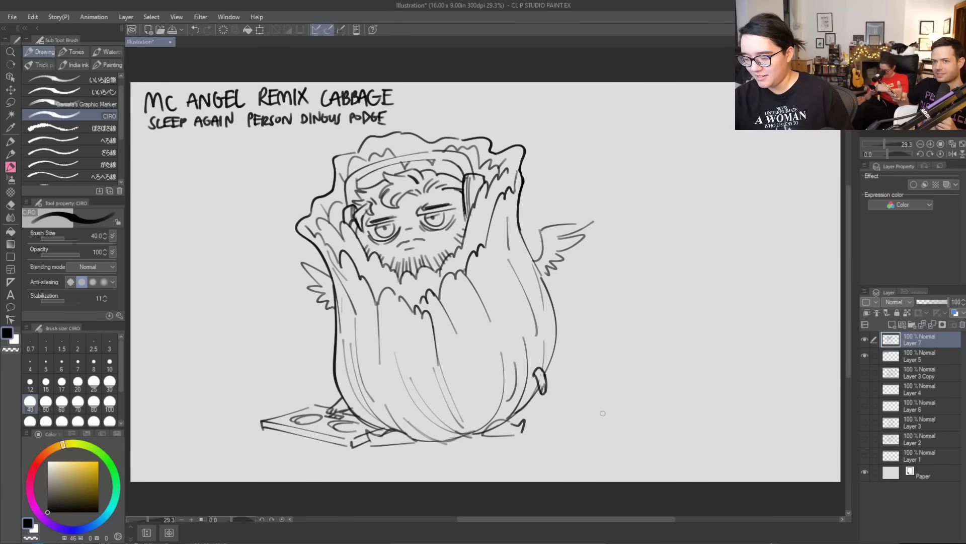
Sketch a small lying figure on the ground beside the cabbage, with a round head, tiny face and outstretched limbs ending in circles
left_click_drag(610, 429, 650, 387)
left_click_drag(628, 431, 663, 403)
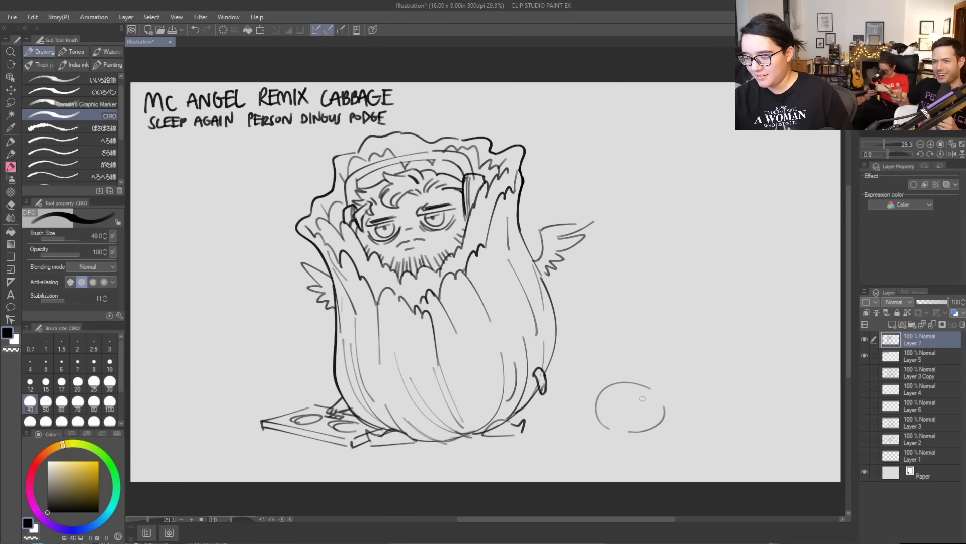
mouse_move(585, 409)
left_mouse_down()
mouse_move(574, 432)
mouse_move(653, 439)
mouse_move(684, 424)
mouse_move(715, 429)
mouse_move(729, 417)
mouse_move(750, 427)
mouse_move(714, 415)
left_mouse_up()
mouse_move(556, 432)
left_mouse_down()
mouse_move(557, 404)
mouse_move(568, 421)
left_mouse_up()
left_click_drag(617, 396, 623, 408)
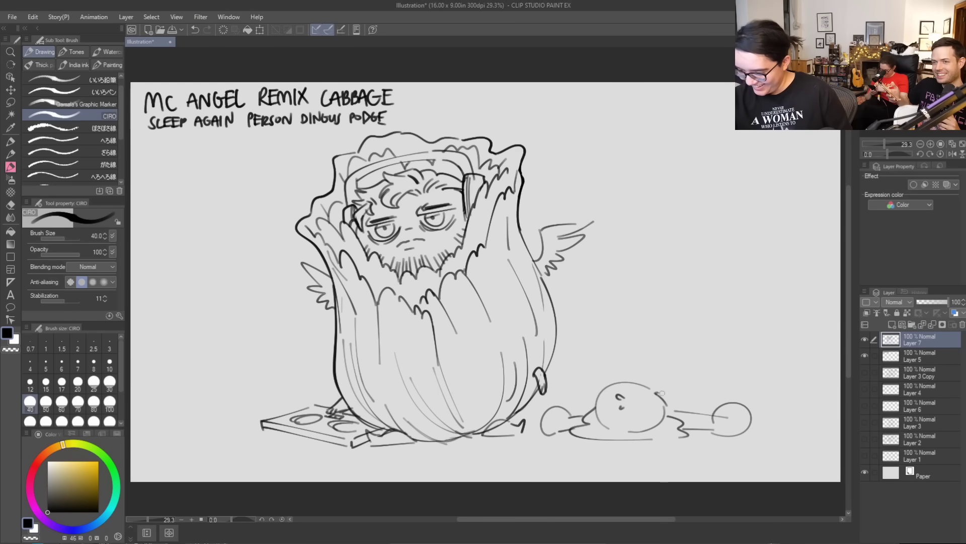
Add bumpy contours behind the lying figure's head and two floating Z's above it
mouse_move(693, 404)
left_mouse_down()
mouse_move(712, 411)
mouse_move(687, 397)
left_mouse_up()
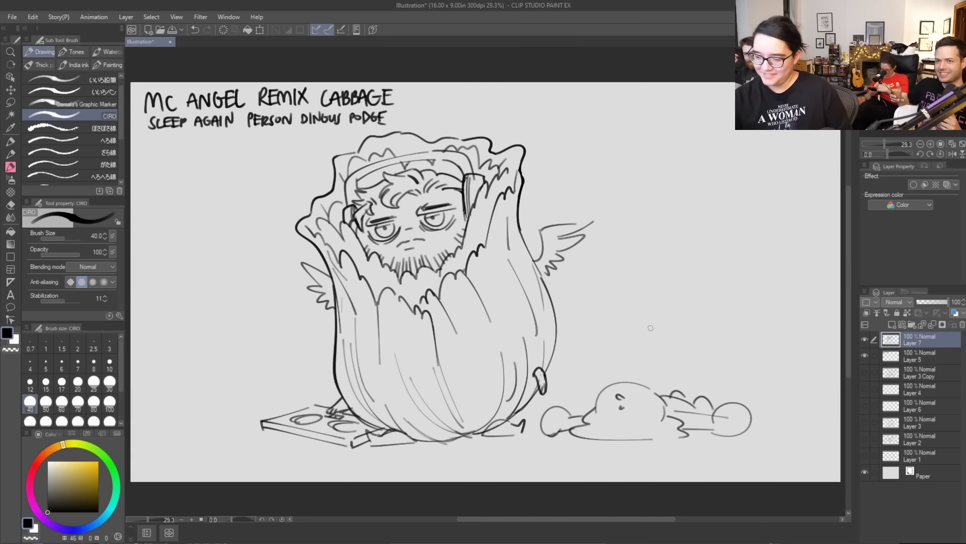
left_click_drag(590, 372, 595, 378)
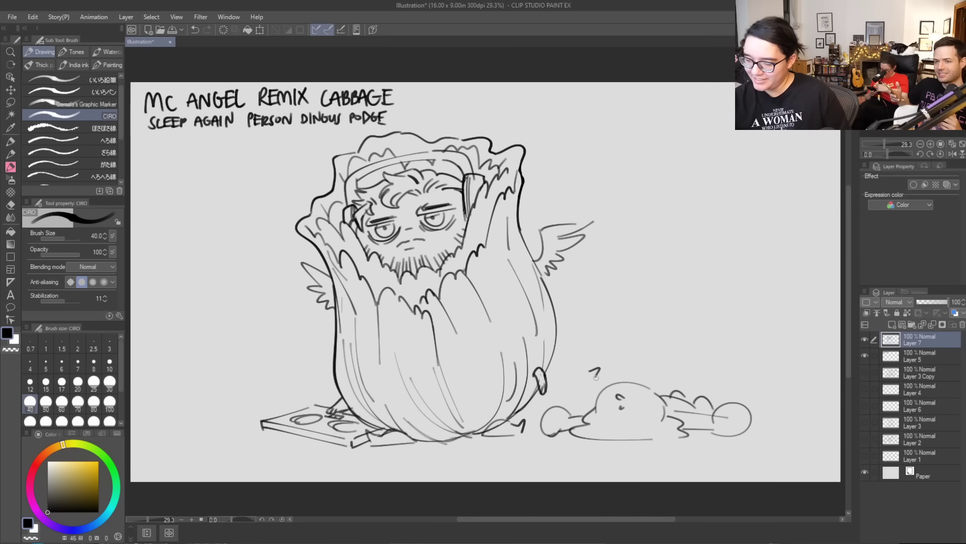
left_click_drag(573, 343, 587, 352)
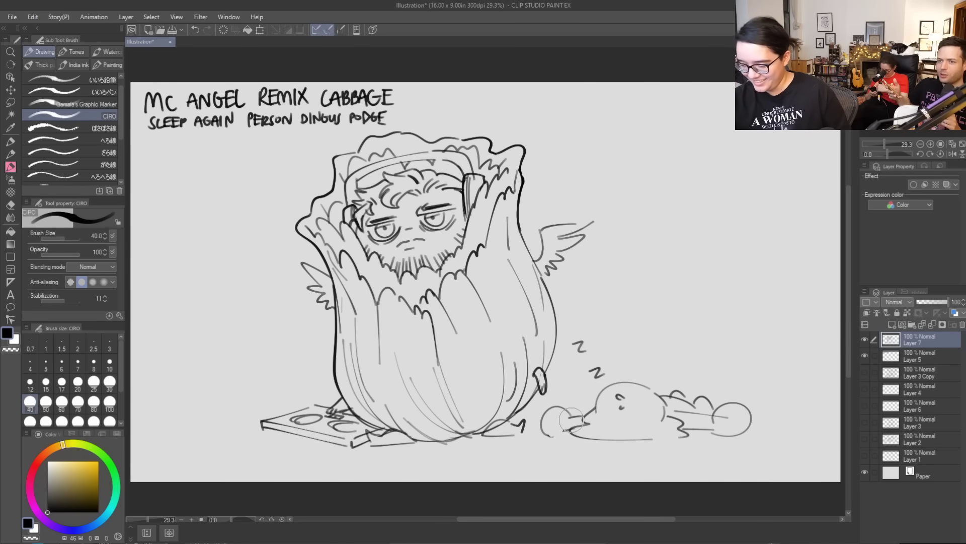
Redraw the lying figure's rounded limb ends and wavy lower outline, and darken the small marks of its face
left_click_drag(550, 434, 570, 415)
mouse_move(680, 411)
left_mouse_down()
mouse_move(717, 416)
mouse_move(740, 405)
mouse_move(717, 430)
mouse_move(740, 406)
mouse_move(744, 421)
mouse_move(710, 429)
mouse_move(717, 436)
left_mouse_up()
key("ctrl+z")
key("ctrl+z")
mouse_move(653, 439)
left_mouse_down()
mouse_move(683, 439)
mouse_move(652, 441)
left_mouse_up()
key("ctrl+z")
left_click_drag(583, 439, 622, 443)
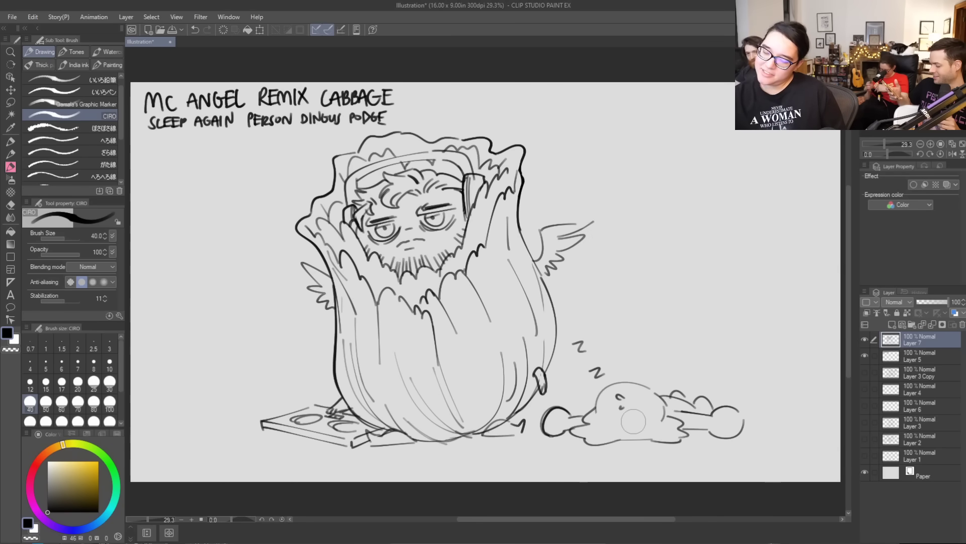
left_click_drag(622, 401, 622, 410)
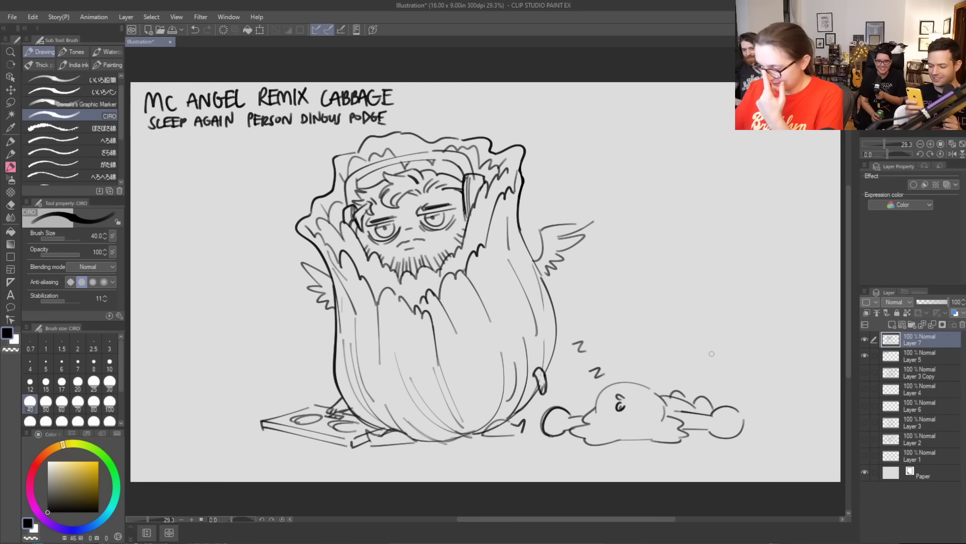
Hide Layer 7 and Layer 5, and add a new layer above them for a fresh drawing
left_click(865, 340)
left_click(865, 355)
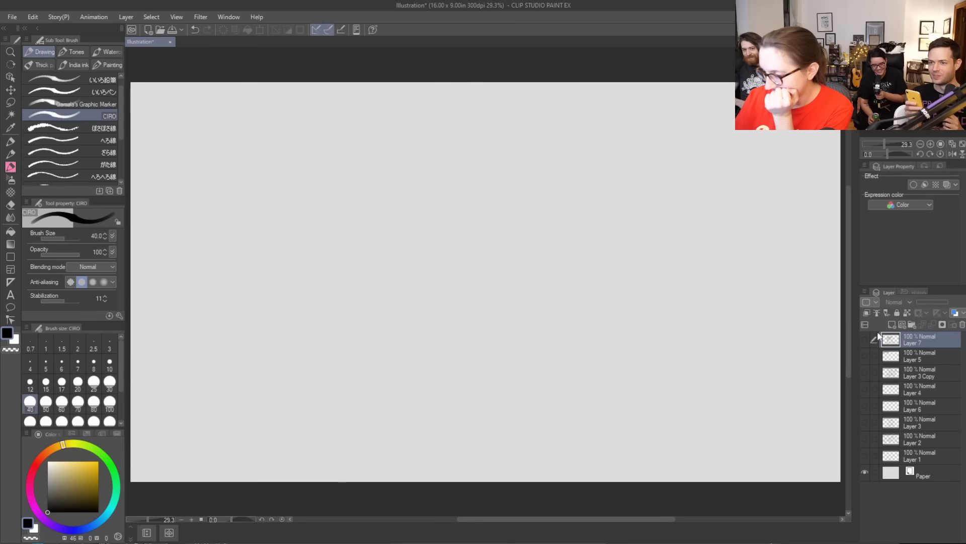
left_click(892, 322)
Handwrite the title "owl soda" with "monster insanity the evil" beneath it in the canvas's upper left corner
left_click_drag(145, 91, 144, 92)
mouse_move(149, 91)
left_mouse_down()
mouse_move(154, 99)
mouse_move(160, 91)
left_mouse_up()
mouse_move(163, 87)
left_mouse_down()
mouse_move(164, 100)
mouse_move(210, 98)
left_mouse_up()
mouse_move(136, 119)
left_mouse_down()
mouse_move(244, 111)
mouse_move(196, 104)
left_mouse_up()
mouse_move(257, 109)
left_mouse_down()
mouse_move(276, 107)
mouse_move(281, 87)
mouse_move(272, 99)
left_mouse_up()
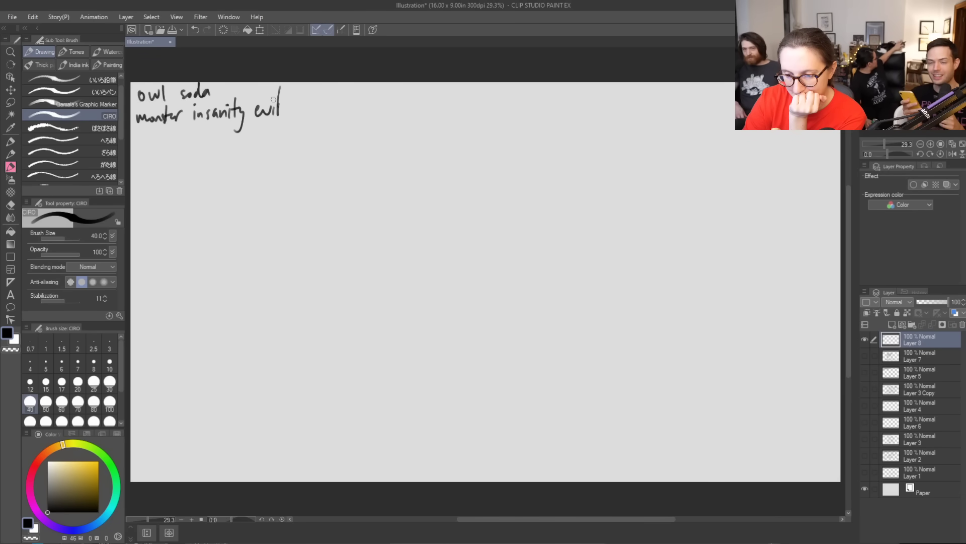
key("e")
mouse_move(281, 80)
left_mouse_down()
mouse_move(262, 123)
mouse_move(262, 101)
mouse_move(269, 113)
mouse_move(313, 117)
left_mouse_up()
key("b")
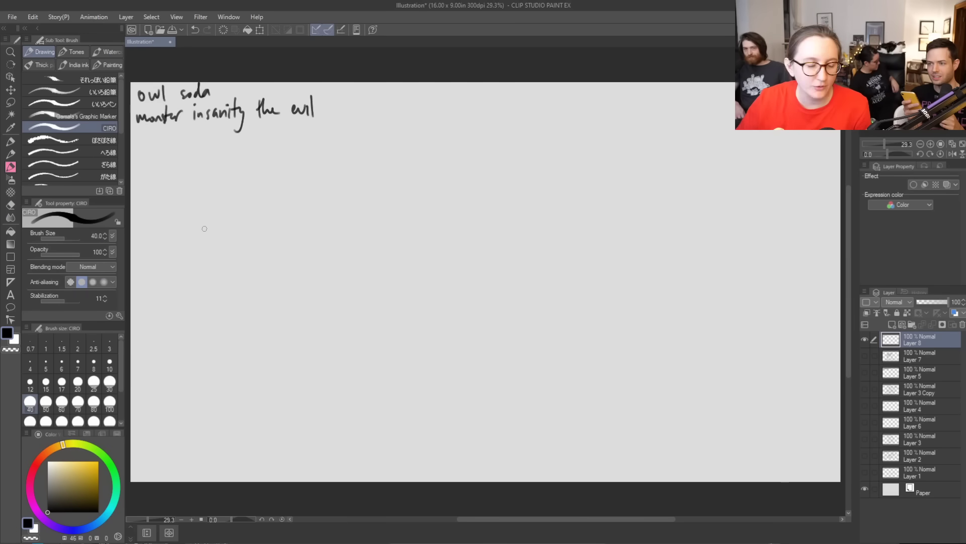
Extend the title's first line by writing "...3000" after "owl soda"
left_click(222, 96)
left_click(227, 96)
left_click(232, 96)
left_click_drag(239, 86, 240, 98)
mouse_move(254, 86)
left_mouse_down()
mouse_move(270, 93)
mouse_move(274, 84)
left_mouse_up()
key("e")
key("b")
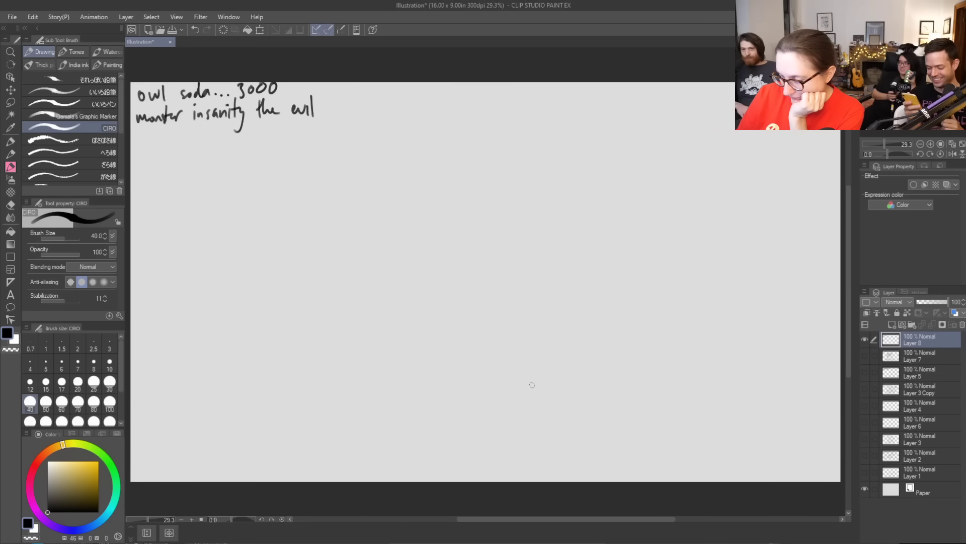
Draw a large dome-shaped owl body with two almond-shaped feet on its base, erasing the base line inside the feet
mouse_move(581, 431)
left_mouse_down()
mouse_move(507, 182)
mouse_move(390, 184)
mouse_move(325, 285)
mouse_move(320, 451)
mouse_move(430, 467)
mouse_move(592, 445)
left_mouse_up()
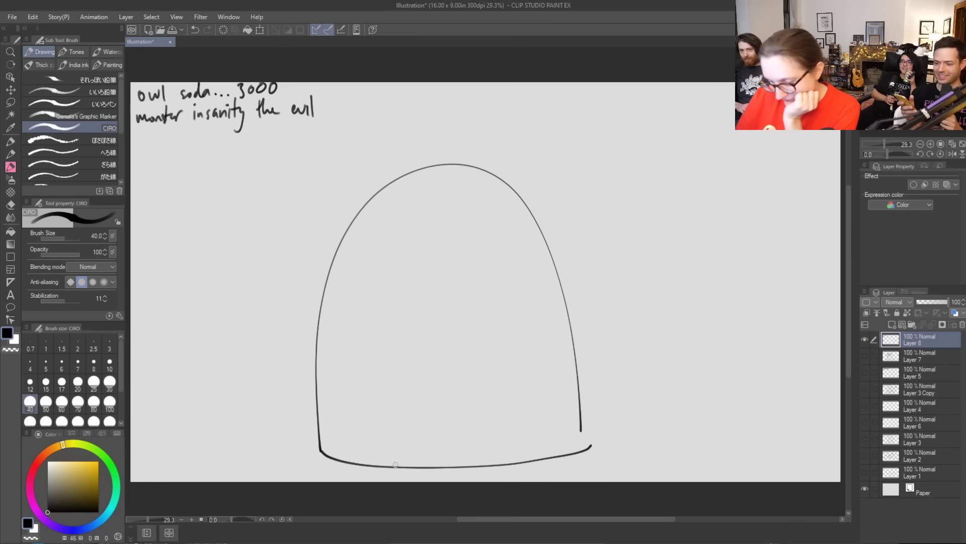
mouse_move(396, 467)
left_mouse_down()
mouse_move(347, 460)
mouse_move(397, 466)
left_mouse_up()
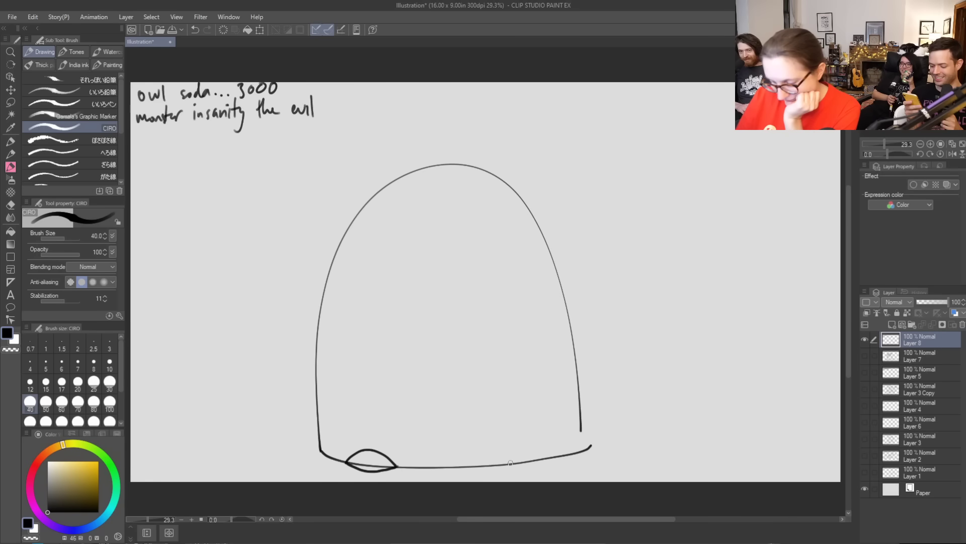
mouse_move(528, 462)
left_mouse_down()
mouse_move(486, 448)
mouse_move(468, 466)
mouse_move(527, 461)
left_mouse_up()
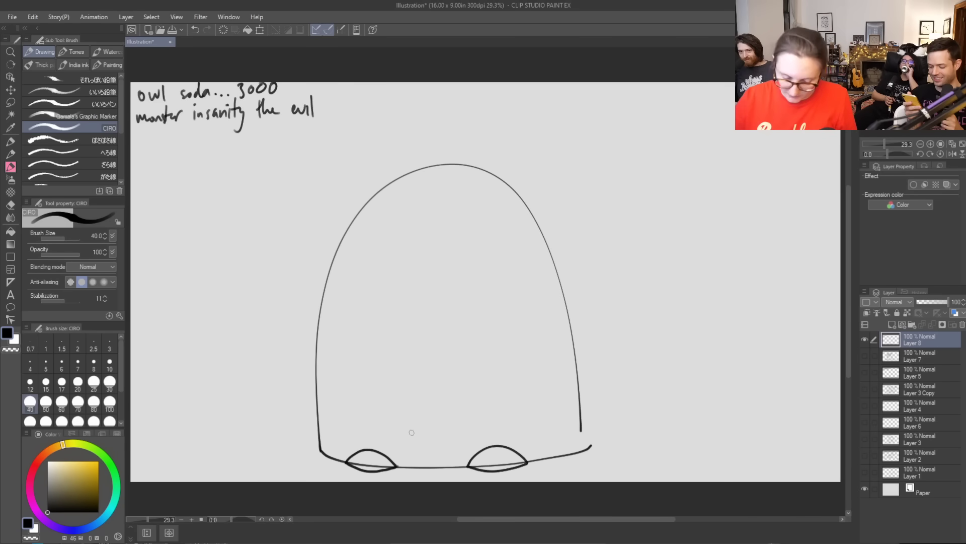
key("e")
left_click_drag(347, 462, 385, 462)
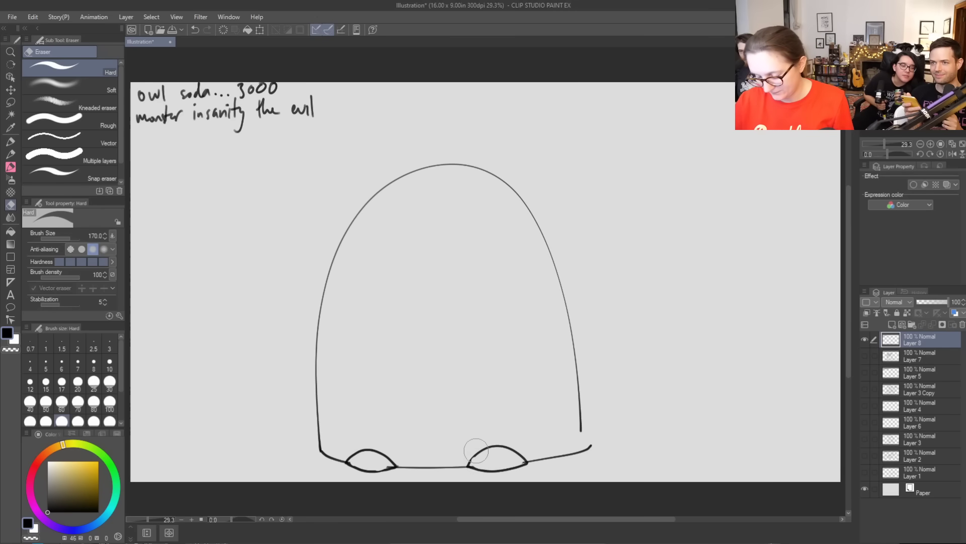
key("b")
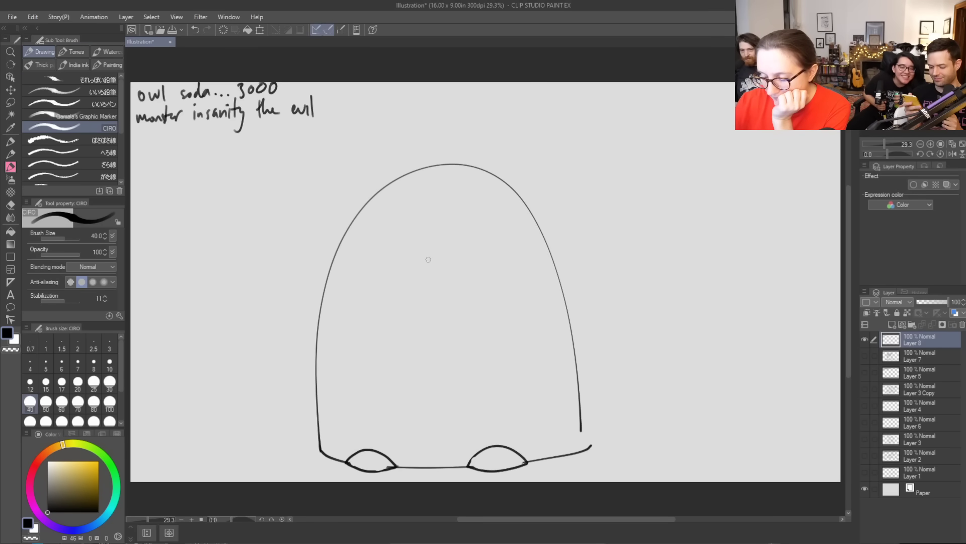
Draw the owl's diamond beak, scalloped chest tuft and forehead diamond, and trim the overshooting end of the body's base line
mouse_move(452, 260)
left_mouse_down()
mouse_move(433, 245)
mouse_move(414, 262)
mouse_move(432, 277)
mouse_move(450, 259)
mouse_move(416, 262)
mouse_move(450, 260)
left_mouse_up()
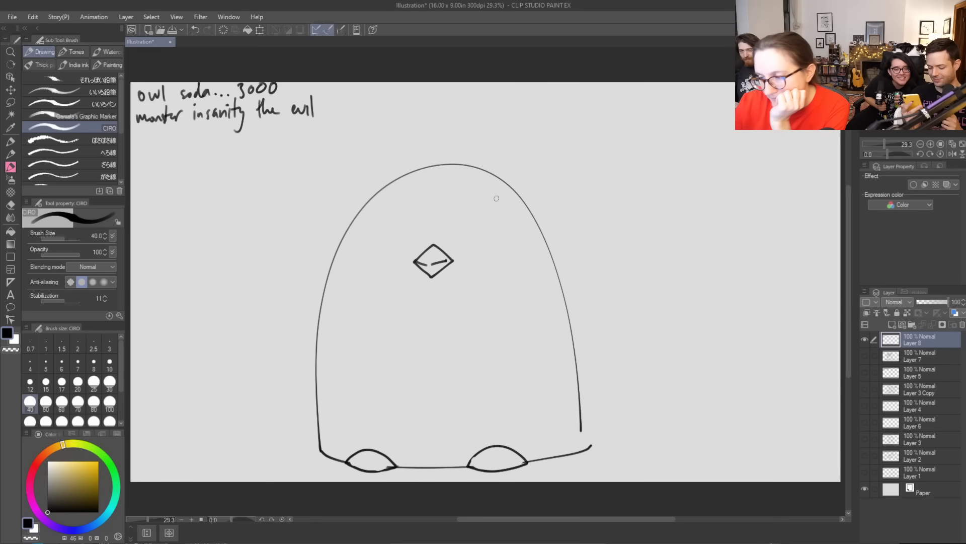
mouse_move(450, 305)
left_mouse_down()
mouse_move(420, 291)
mouse_move(407, 332)
mouse_move(447, 334)
mouse_move(452, 310)
left_mouse_up()
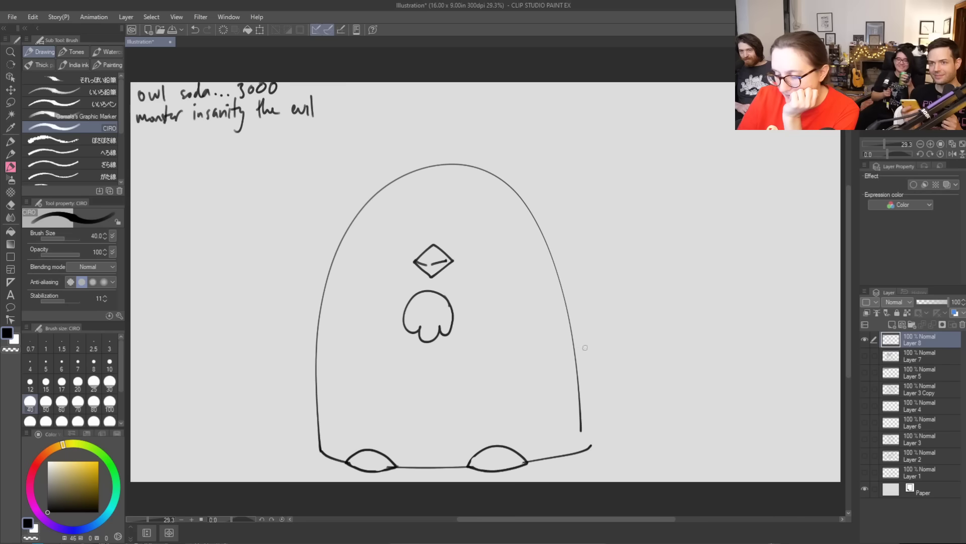
mouse_move(438, 172)
left_mouse_down()
mouse_move(421, 198)
mouse_move(436, 219)
mouse_move(449, 190)
mouse_move(438, 172)
left_mouse_up()
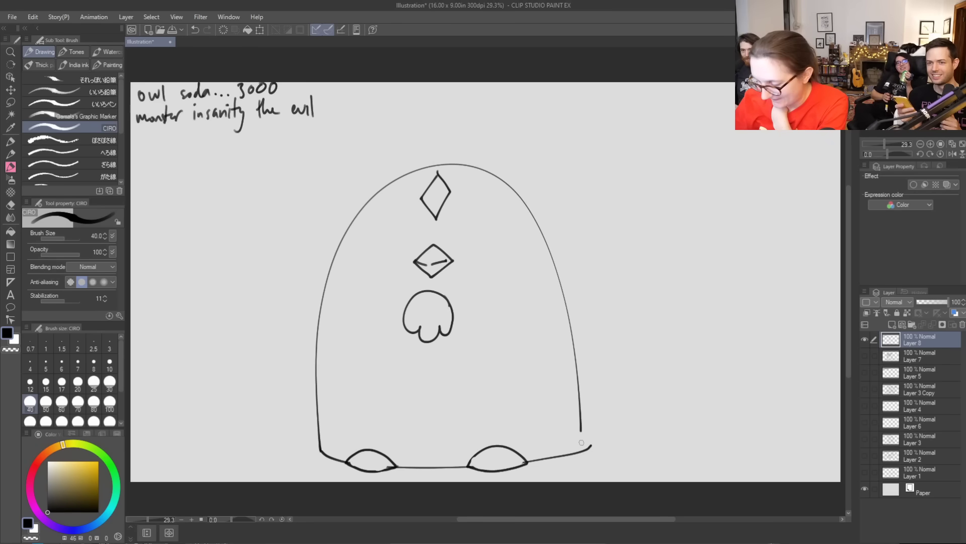
left_click_drag(572, 453, 582, 447)
key("ctrl+z")
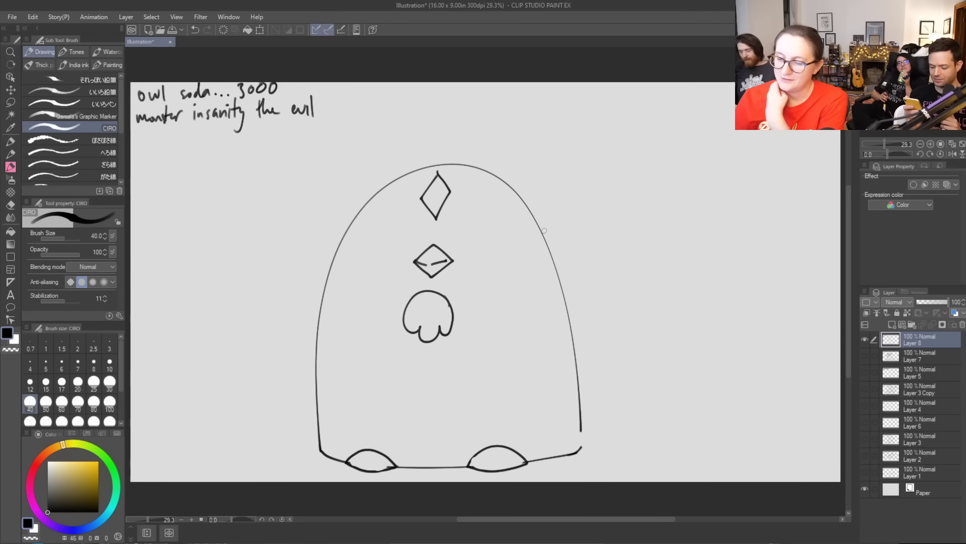
Draw the owl's left almond-shaped eye with iris and dot pupil, and add a second contour around it
mouse_move(429, 232)
left_mouse_down()
mouse_move(410, 209)
mouse_move(378, 217)
mouse_move(363, 236)
left_mouse_up()
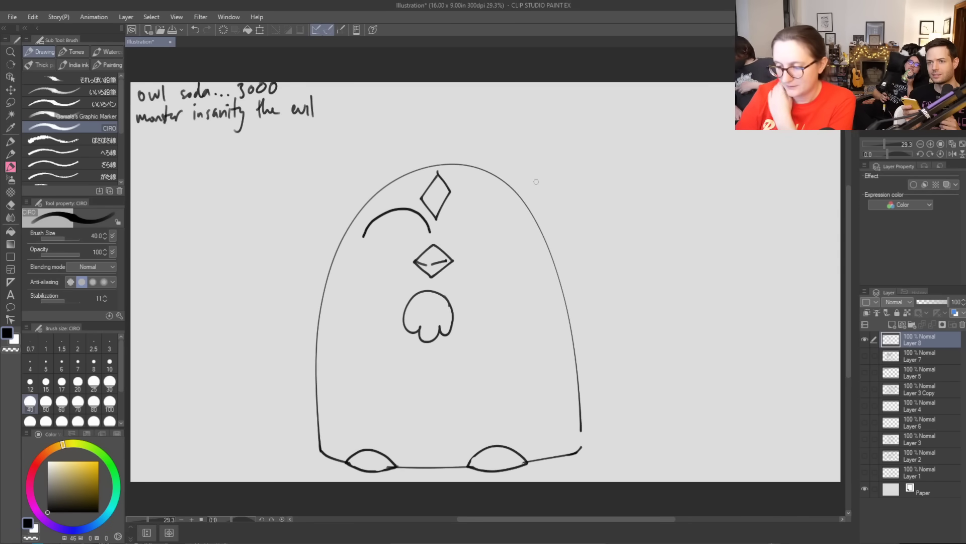
key("ctrl+z")
mouse_move(427, 232)
left_mouse_down()
mouse_move(361, 234)
mouse_move(405, 247)
mouse_move(425, 237)
mouse_move(379, 229)
mouse_move(405, 222)
mouse_move(384, 223)
mouse_move(392, 226)
left_mouse_up()
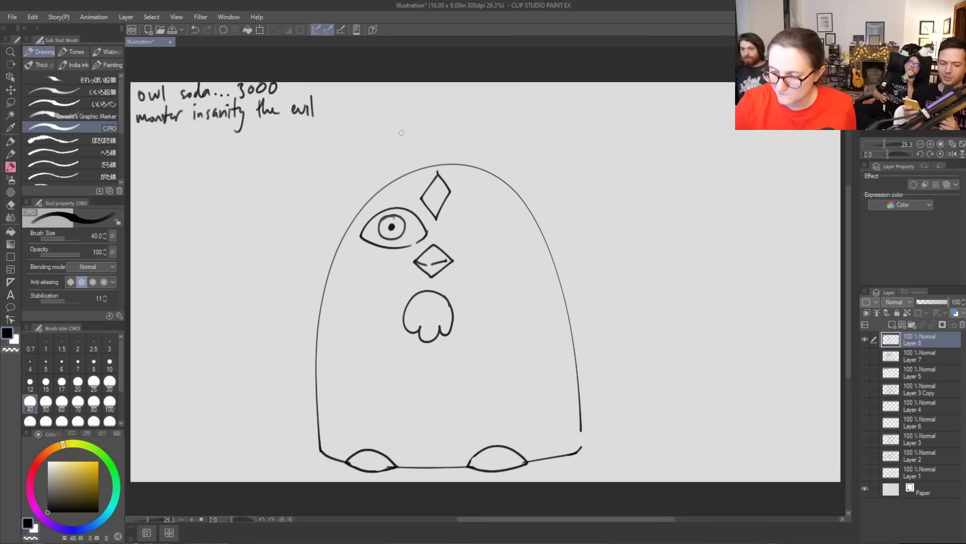
left_click_drag(428, 233, 412, 202)
key("ctrl+z")
mouse_move(360, 235)
left_mouse_down()
mouse_move(382, 251)
mouse_move(427, 236)
mouse_move(405, 251)
mouse_move(394, 253)
mouse_move(418, 212)
mouse_move(400, 204)
mouse_move(376, 206)
mouse_move(357, 231)
mouse_move(381, 207)
mouse_move(409, 204)
left_mouse_up()
key("ctrl+z")
key("ctrl+z")
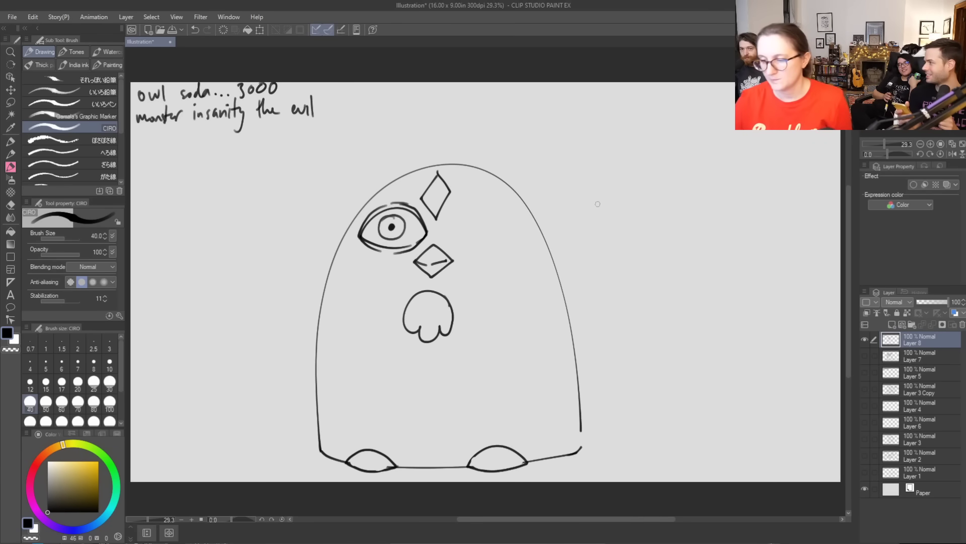
Draw a matching right eye with iris, dark pupil and second contour, cleaning up its outer corner
mouse_move(520, 232)
left_mouse_down()
mouse_move(491, 208)
mouse_move(454, 231)
mouse_move(484, 243)
mouse_move(519, 230)
left_mouse_up()
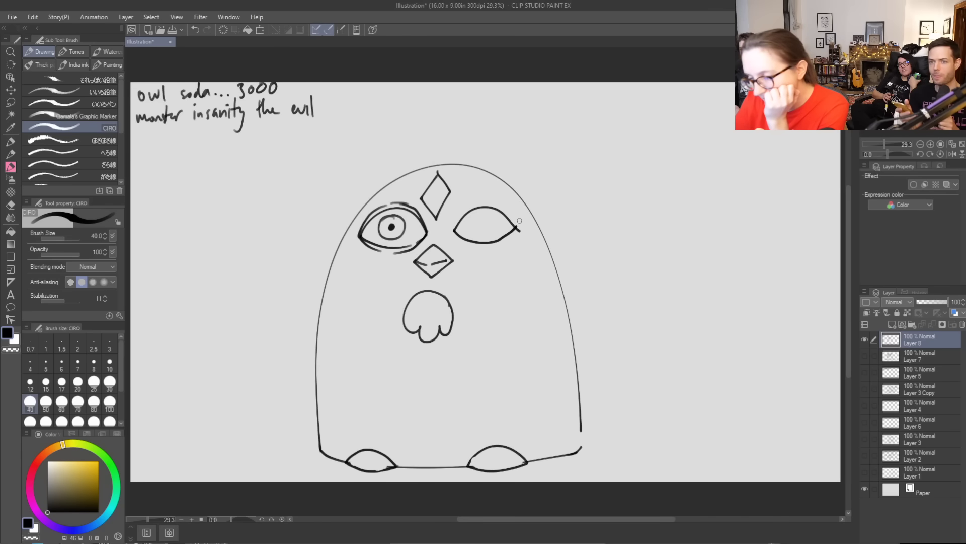
key("ctrl+z")
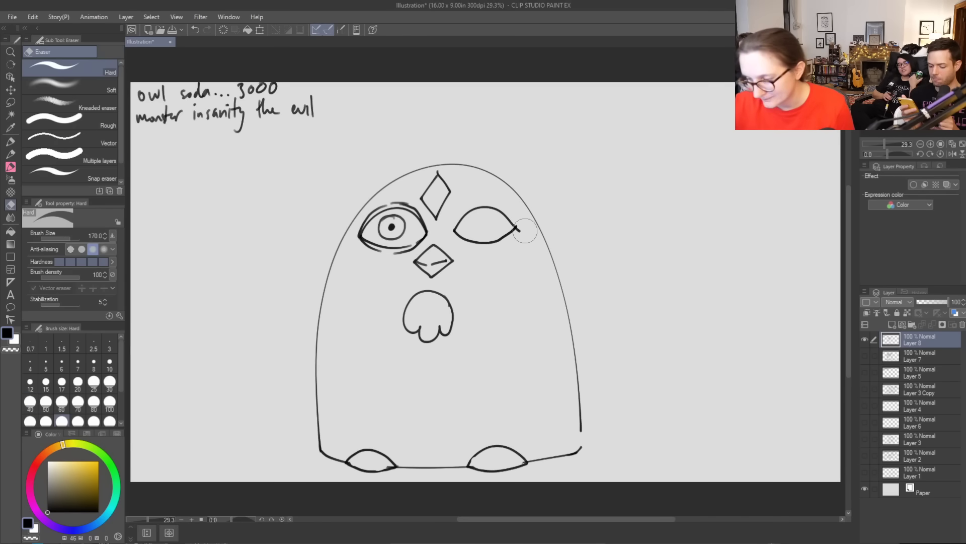
mouse_move(518, 227)
left_mouse_down()
mouse_move(483, 250)
mouse_move(451, 231)
mouse_move(479, 201)
mouse_move(499, 202)
mouse_move(518, 228)
left_mouse_up()
key("ctrl+z")
key("ctrl+z")
mouse_move(480, 201)
left_mouse_down()
mouse_move(517, 228)
mouse_move(493, 201)
mouse_move(516, 223)
mouse_move(464, 206)
mouse_move(481, 213)
mouse_move(490, 232)
mouse_move(483, 214)
mouse_move(483, 223)
left_mouse_up()
key("ctrl+z")
key("ctrl+z")
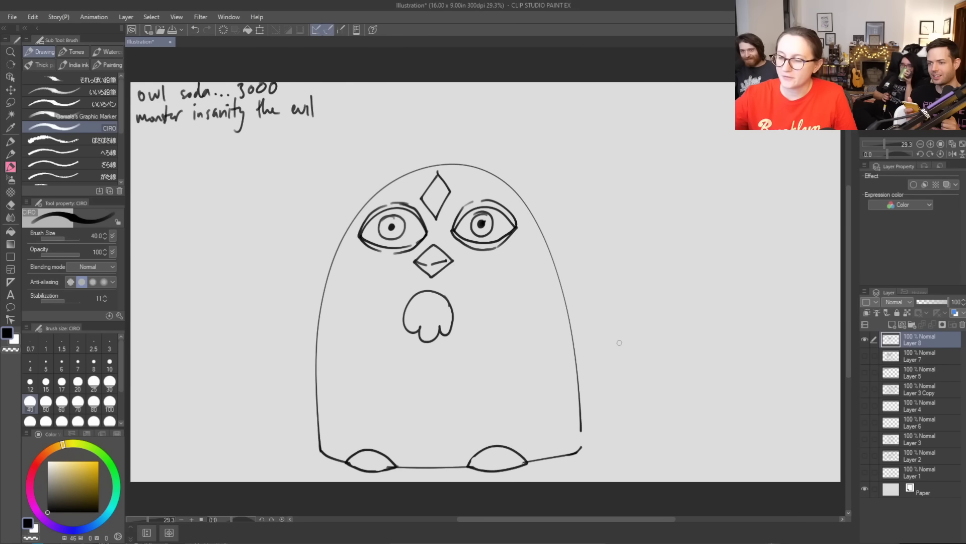
Add a spiky head tuft and a round belly patch, and turn the forehead diamond into a faceted gem
mouse_move(419, 166)
left_mouse_down()
mouse_move(412, 159)
mouse_move(456, 135)
mouse_move(470, 161)
left_mouse_up()
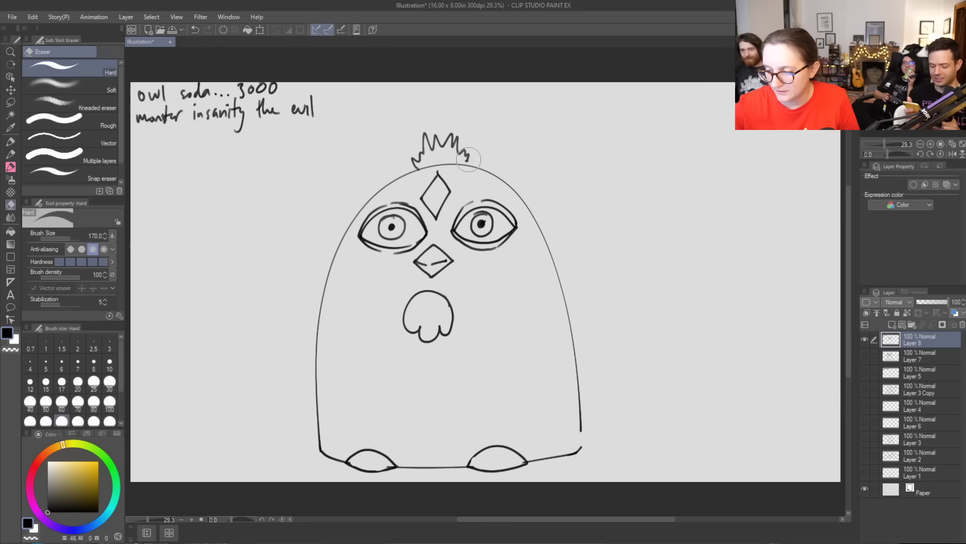
mouse_move(403, 322)
left_mouse_down()
mouse_move(409, 435)
mouse_move(481, 336)
mouse_move(449, 316)
left_mouse_up()
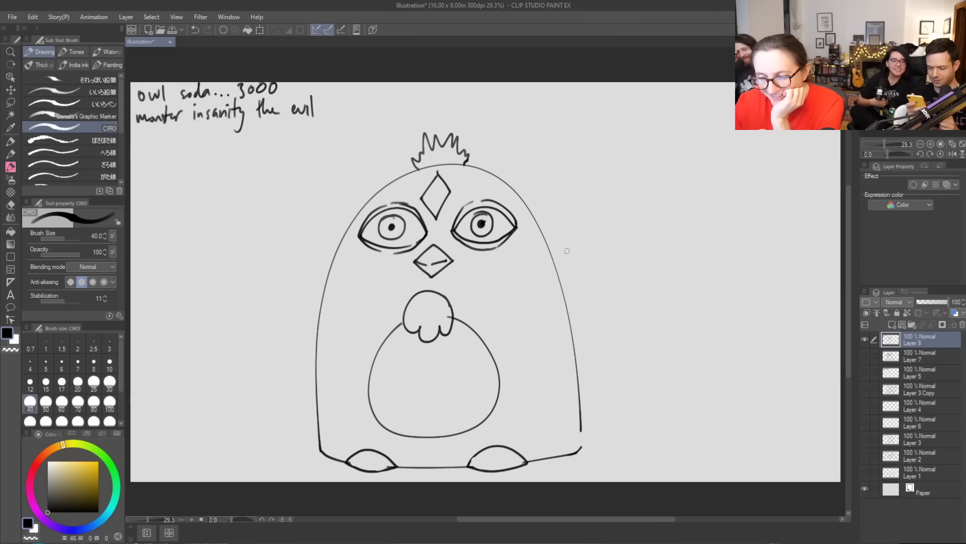
mouse_move(436, 176)
left_mouse_down()
mouse_move(435, 211)
mouse_move(423, 197)
mouse_move(453, 187)
mouse_move(418, 197)
mouse_move(438, 225)
mouse_move(454, 192)
mouse_move(442, 166)
mouse_move(455, 192)
left_mouse_up()
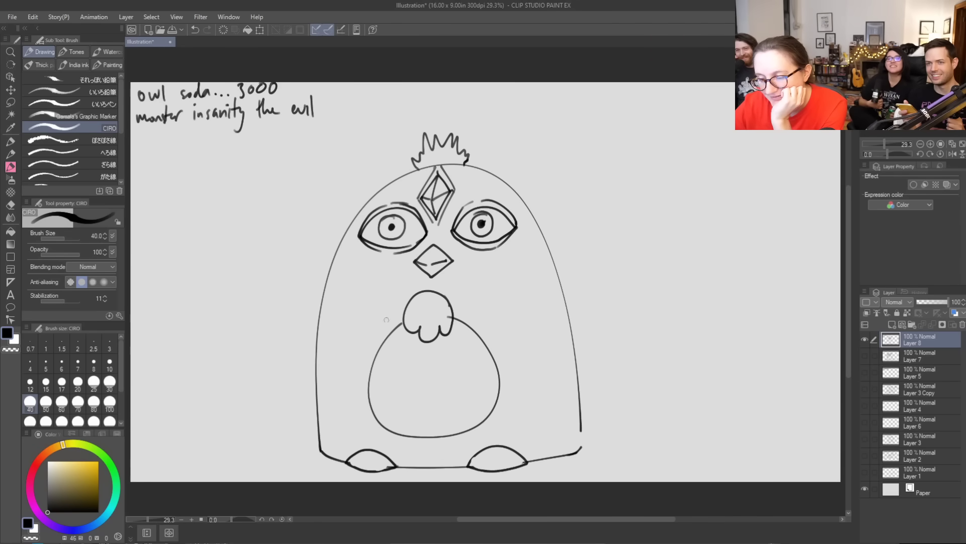
Scatter short feather ticks over the owl's body and draw a long narrow spike slanting down between the left eye and beak
left_click_drag(335, 290, 340, 302)
left_click_drag(513, 318, 517, 326)
left_click_drag(523, 317, 525, 329)
left_click_drag(474, 276, 482, 284)
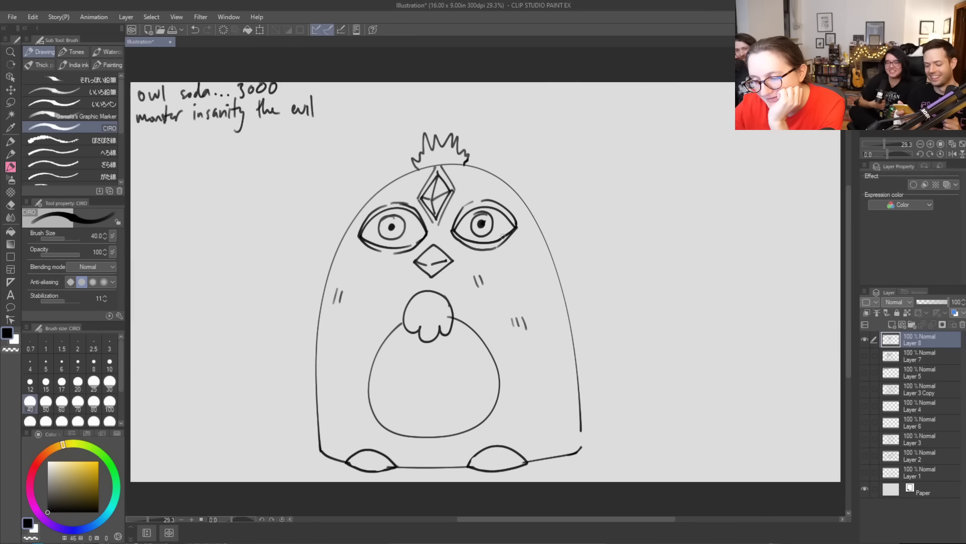
left_click_drag(528, 223, 530, 236)
left_click_drag(349, 352, 356, 364)
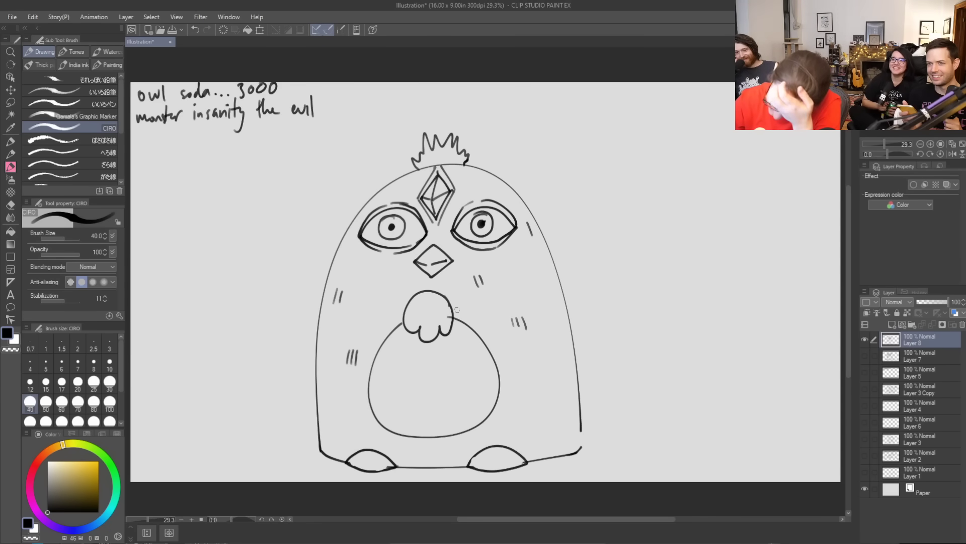
left_click_drag(425, 236, 365, 296)
left_click_drag(414, 261, 434, 246)
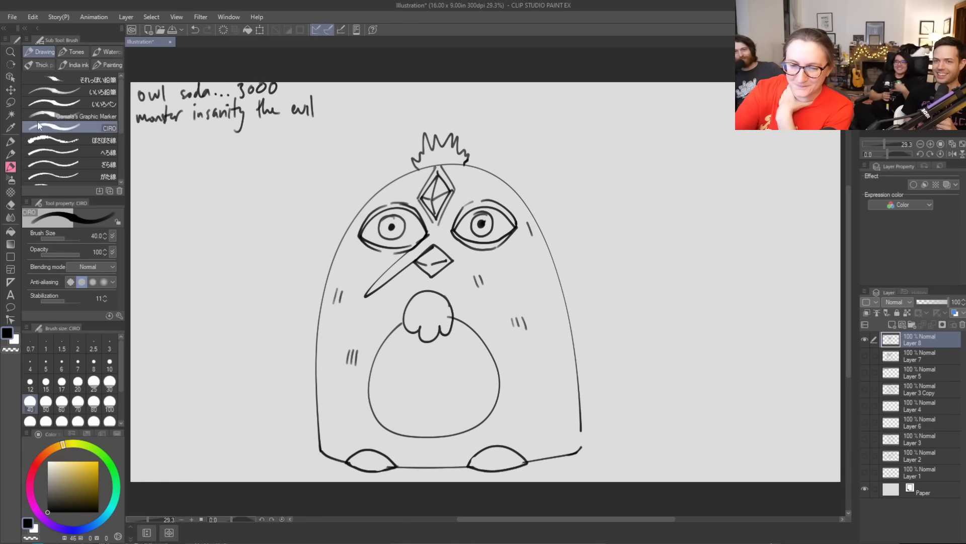
Lasso the whole owl without the title and move it to the right side of the canvas
key("m")
mouse_move(545, 471)
left_mouse_down()
mouse_move(545, 120)
mouse_move(290, 365)
mouse_move(459, 489)
mouse_move(528, 479)
left_mouse_up()
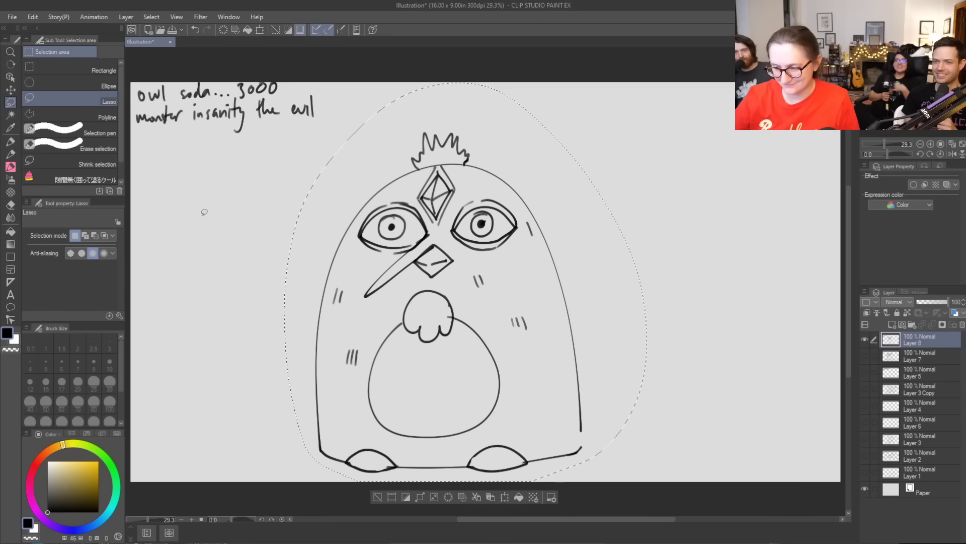
left_click(10, 89)
mouse_move(502, 230)
left_mouse_down()
mouse_move(727, 234)
mouse_move(718, 216)
mouse_move(621, 233)
mouse_move(701, 214)
left_mouse_up()
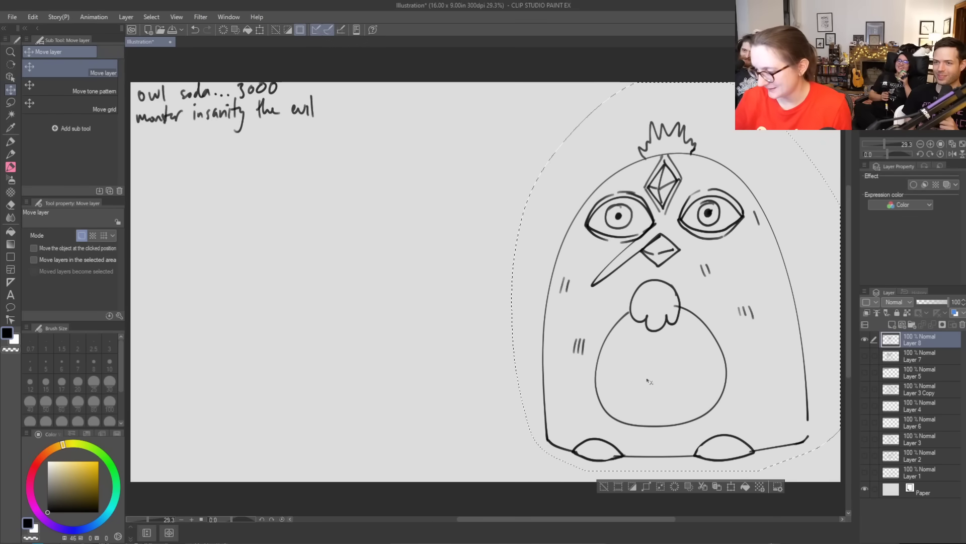
left_click_drag(701, 214, 697, 221)
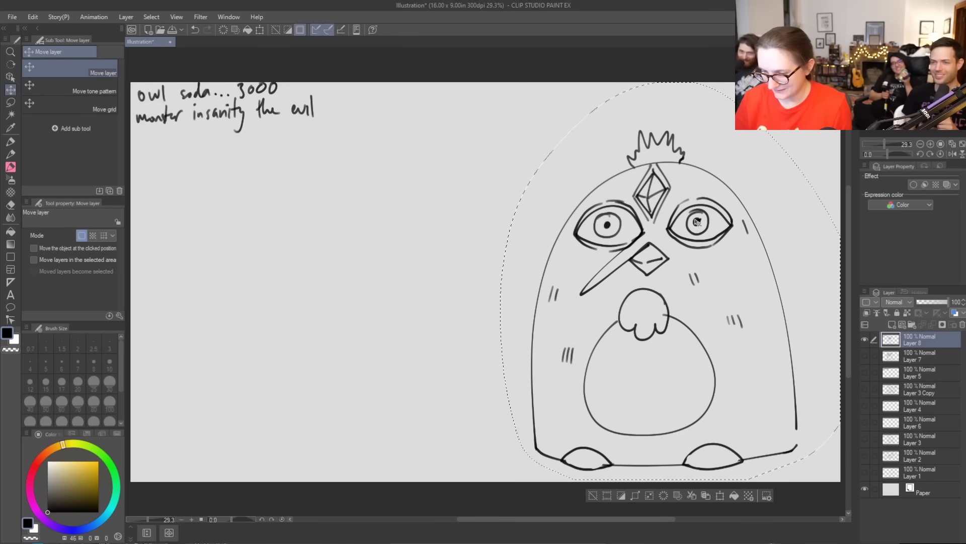
Clear the selection, lasso the whole owl again without the title, and place a copy of it on the left half of the canvas
left_click(11, 143)
left_click(15, 142)
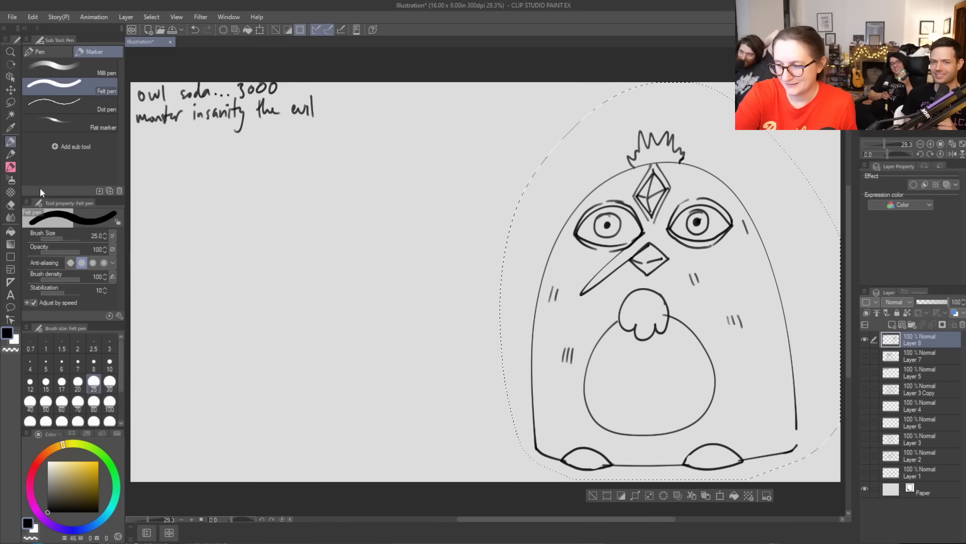
key("ctrl+d")
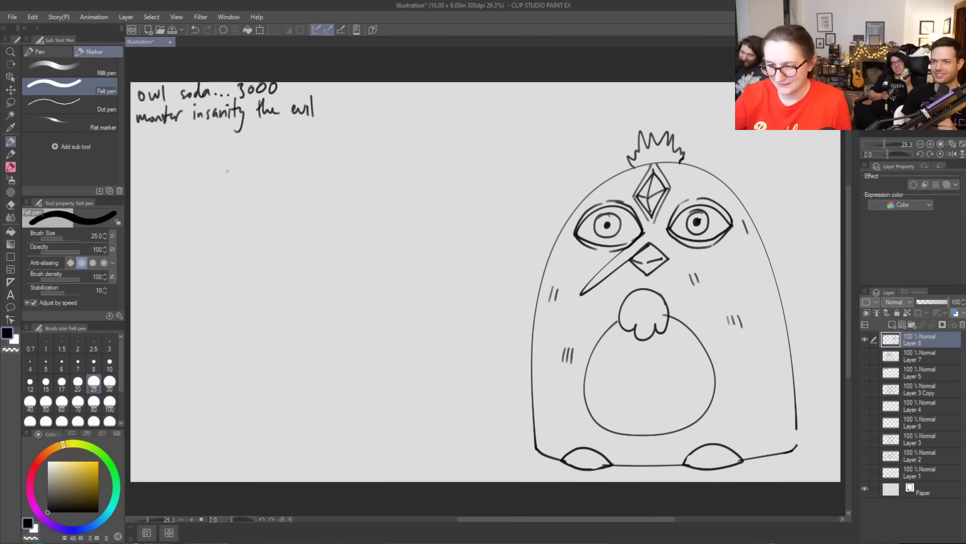
left_click(10, 102)
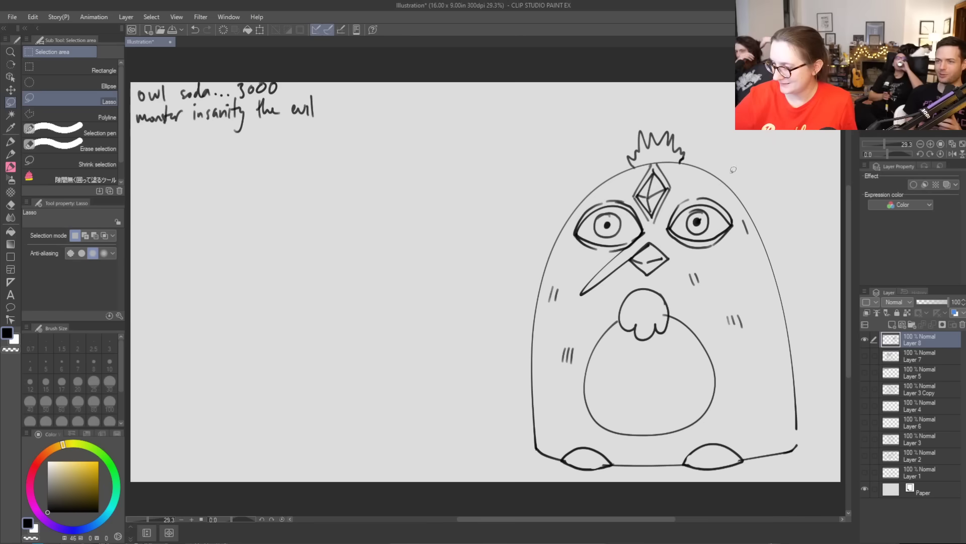
mouse_move(704, 117)
left_mouse_down()
mouse_move(503, 428)
mouse_move(828, 466)
mouse_move(720, 132)
left_mouse_up()
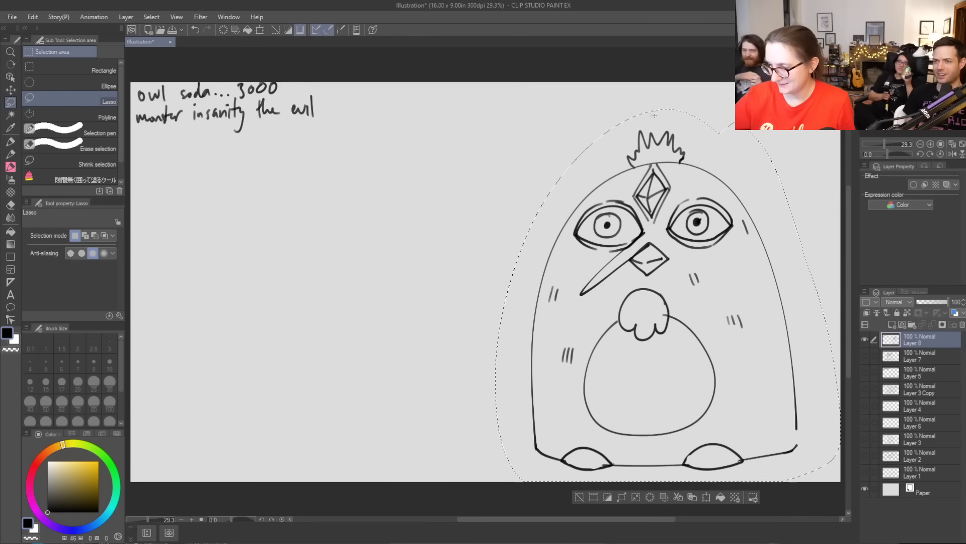
left_click(10, 90)
left_click_drag(703, 220, 416, 210)
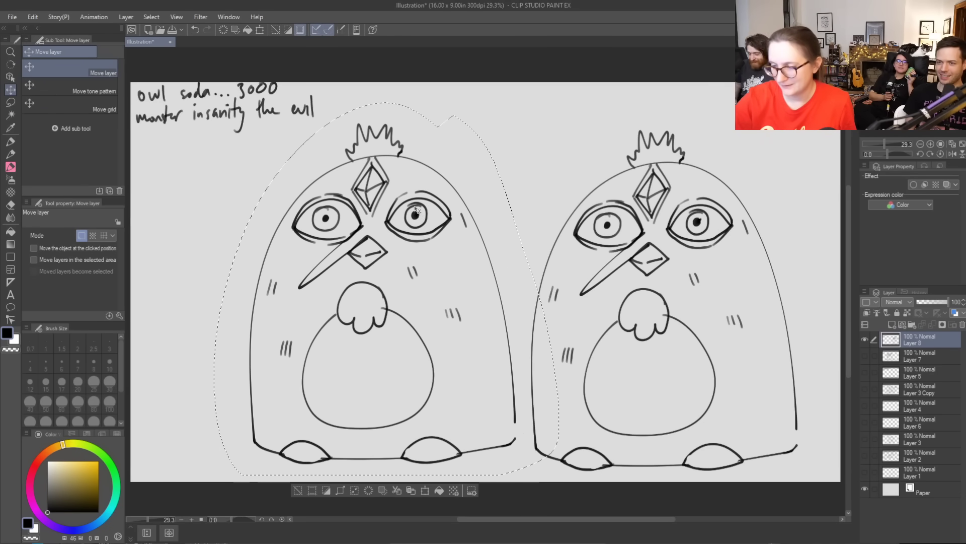
key("ctrl+d")
Erase the long spike beside the beak and the round belly outline from the left owl, keeping the chin tuft
key("e")
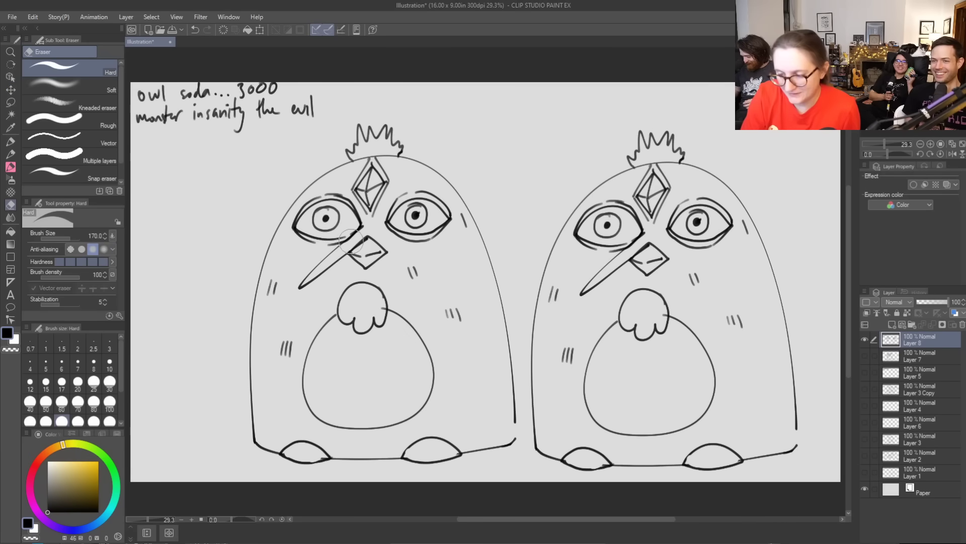
left_click_drag(321, 261, 345, 250)
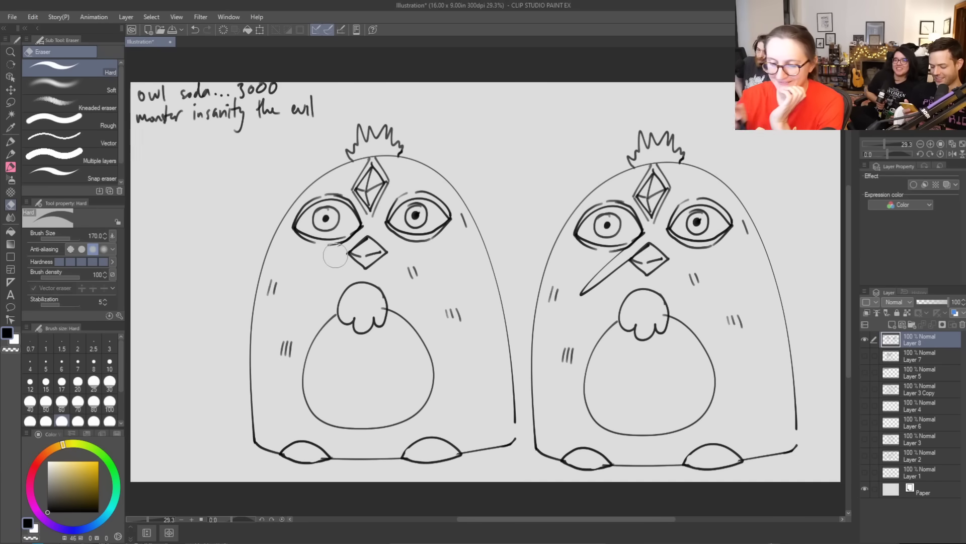
mouse_move(332, 316)
left_mouse_down()
mouse_move(309, 400)
mouse_move(348, 433)
mouse_move(394, 427)
mouse_move(430, 395)
mouse_move(425, 355)
mouse_move(386, 321)
left_mouse_up()
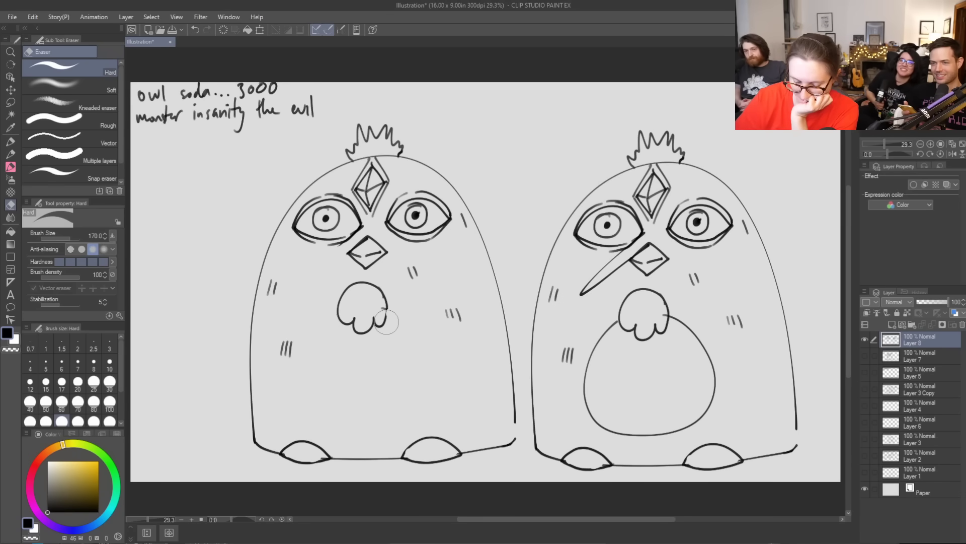
Draw short spiky eyelashes above both eyes of the left owl
key("b")
mouse_move(294, 283)
left_mouse_down()
mouse_move(285, 330)
mouse_move(301, 348)
mouse_move(361, 342)
left_mouse_up()
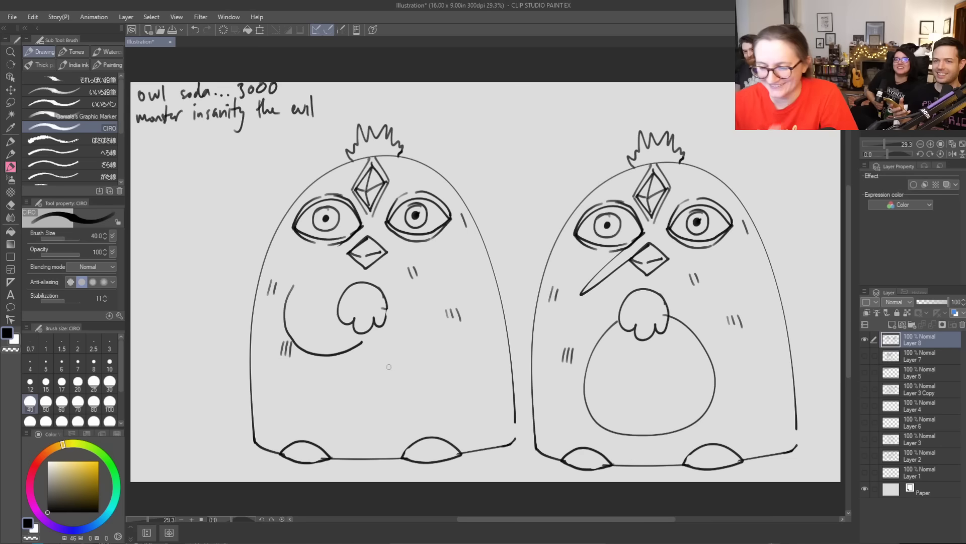
key("ctrl+z")
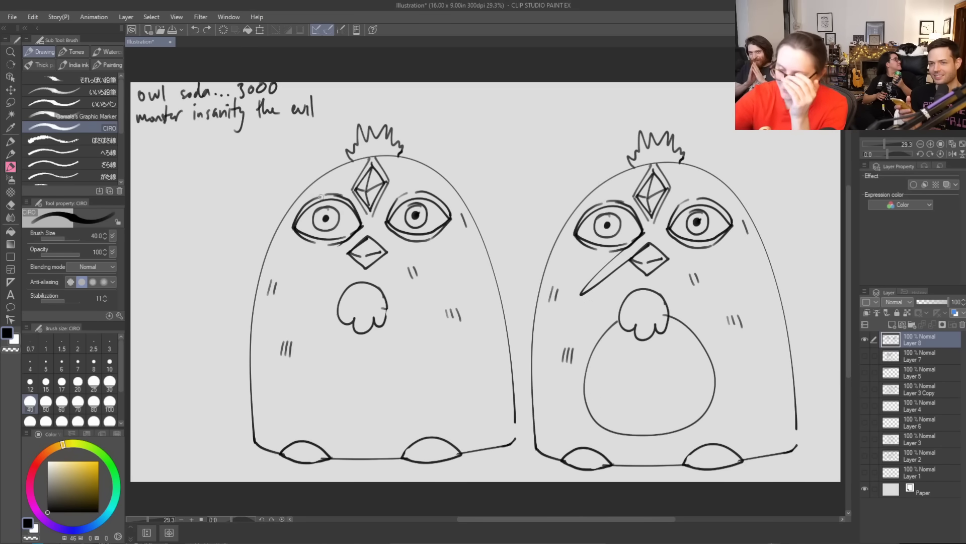
mouse_move(328, 181)
left_mouse_down()
mouse_move(329, 194)
mouse_move(300, 208)
mouse_move(346, 194)
mouse_move(351, 203)
left_mouse_up()
mouse_move(417, 177)
left_mouse_down()
mouse_move(386, 197)
mouse_move(441, 188)
mouse_move(452, 205)
left_mouse_up()
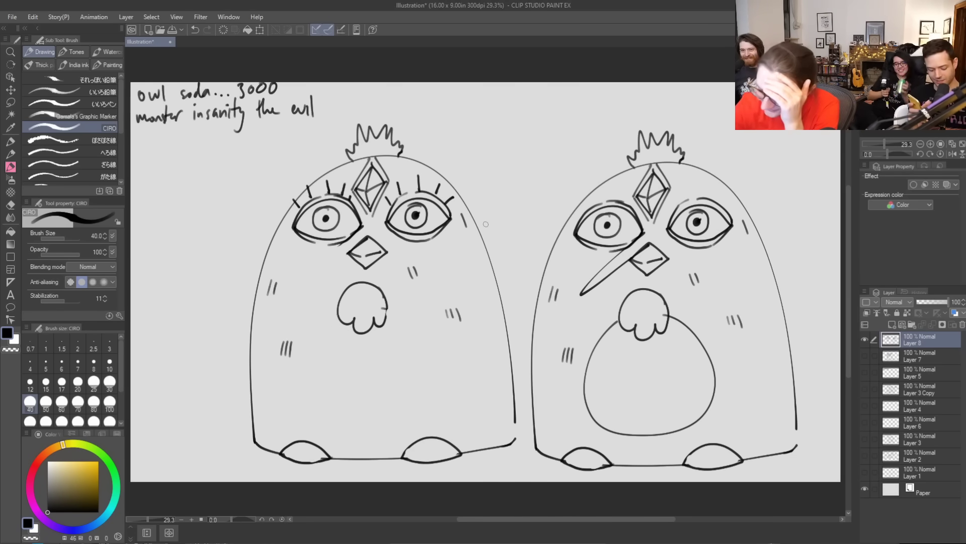
mouse_move(469, 215)
left_mouse_down()
mouse_move(486, 205)
mouse_move(485, 255)
left_mouse_up()
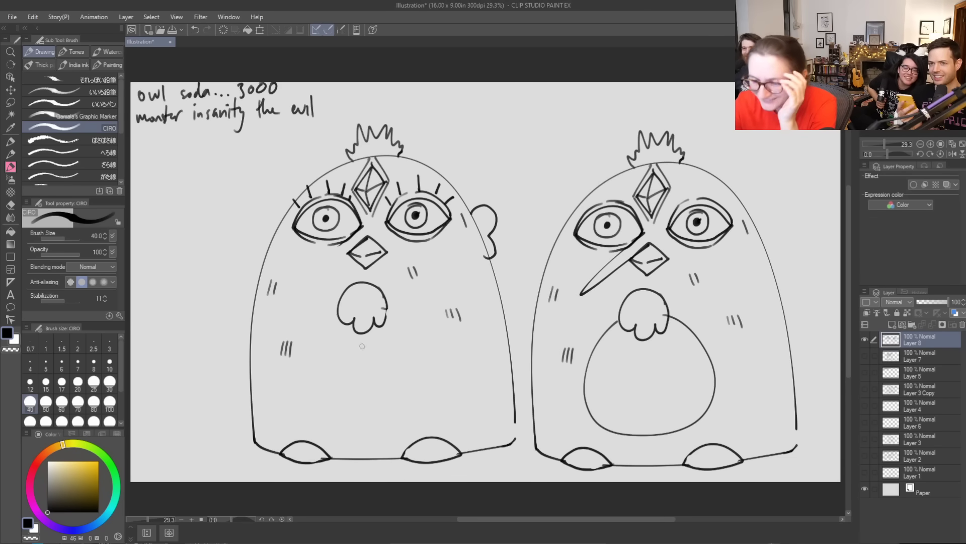
mouse_move(281, 217)
left_mouse_down()
mouse_move(257, 215)
mouse_move(271, 250)
left_mouse_up()
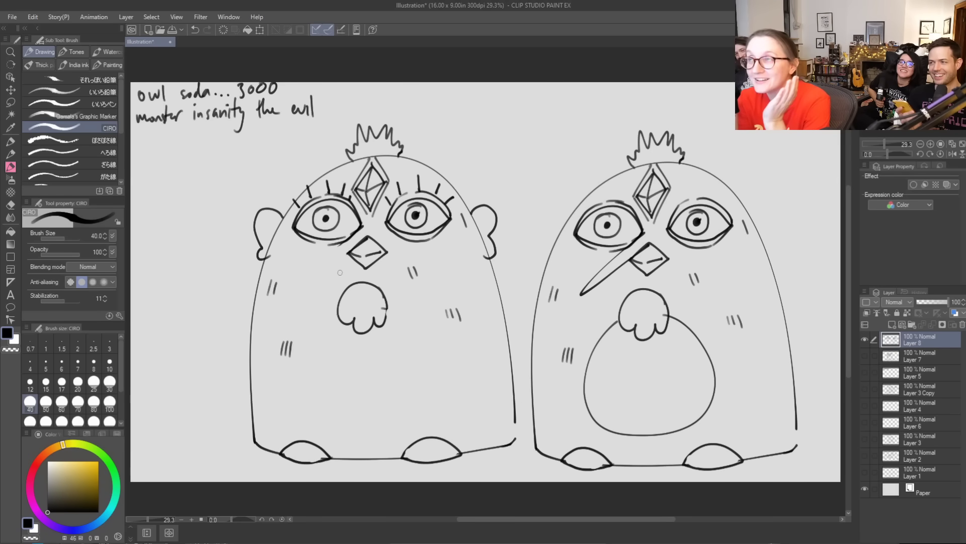
key("ctrl+z")
key("ctrl+z")
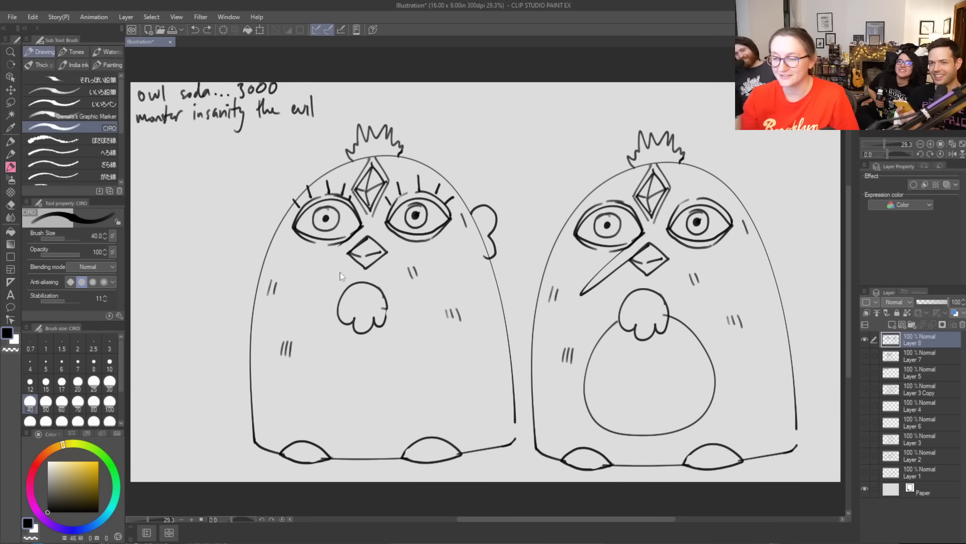
Draw a tall rounded ear on the right side of the left owl's head, with an inner contour and short fur ticks
mouse_move(417, 158)
left_mouse_down()
mouse_move(481, 111)
mouse_move(490, 164)
mouse_move(481, 216)
left_mouse_up()
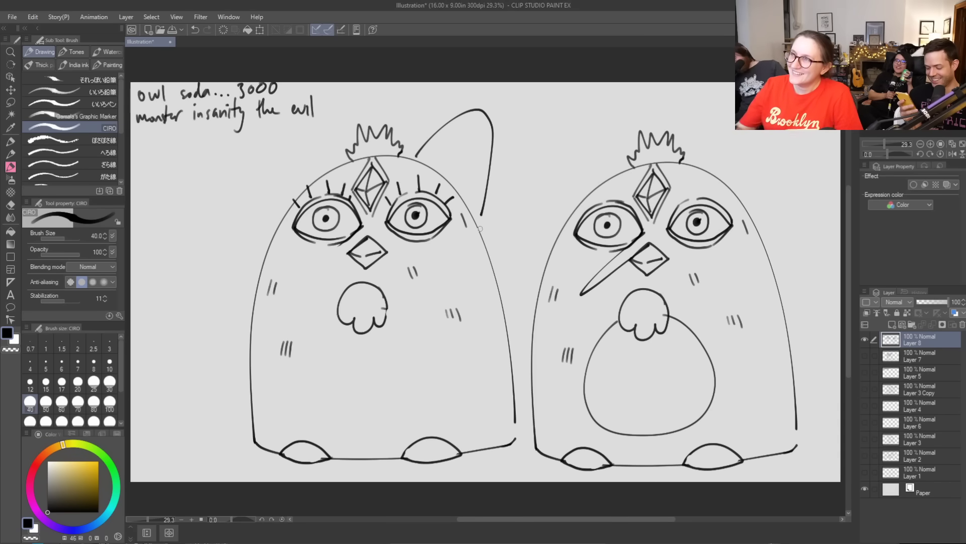
left_click_drag(477, 116, 471, 206)
left_click_drag(466, 119, 427, 164)
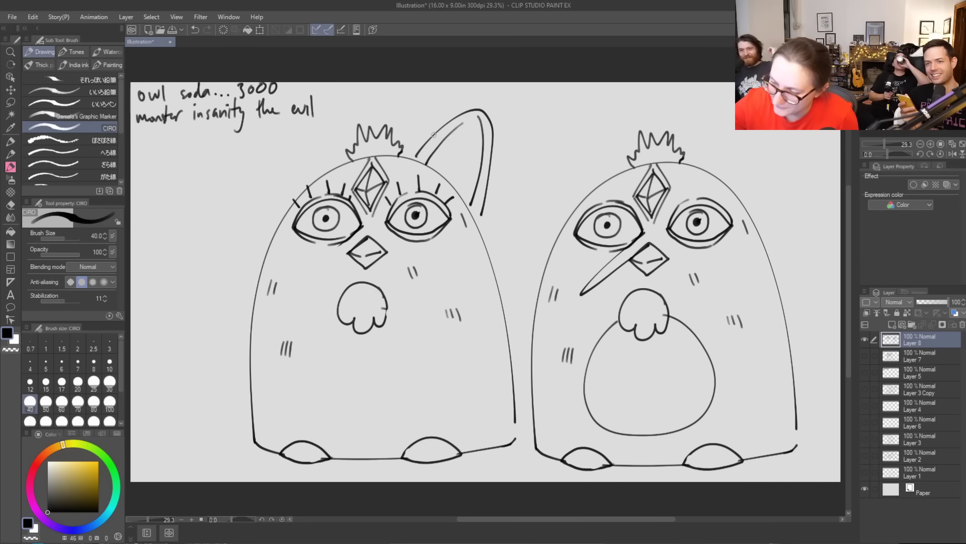
mouse_move(436, 137)
left_mouse_down()
mouse_move(443, 131)
mouse_move(466, 151)
mouse_move(481, 192)
mouse_move(468, 184)
left_mouse_up()
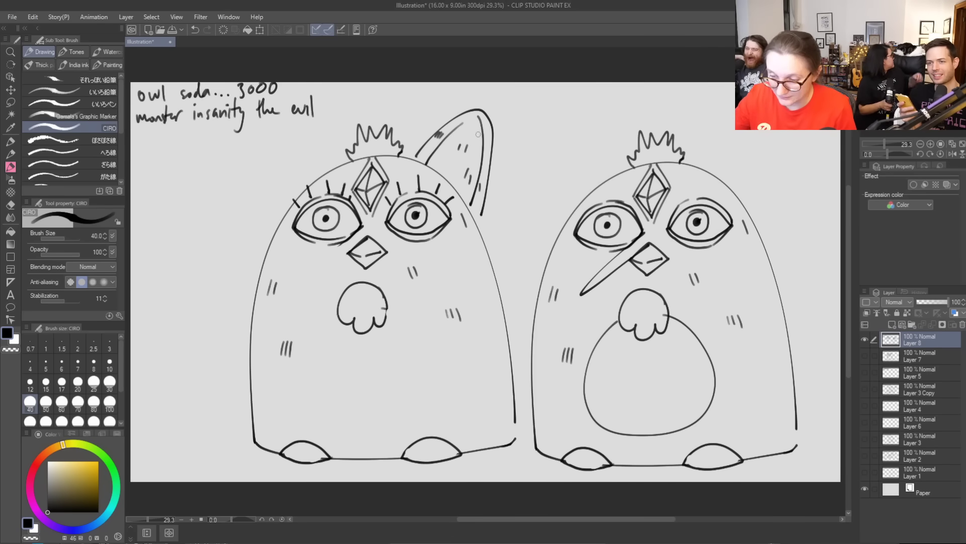
Draw a matching ear on the other side of the left owl's head, open below the title, with inner contours and fur ticks
left_click_drag(345, 161, 295, 122)
left_click_drag(288, 204, 271, 125)
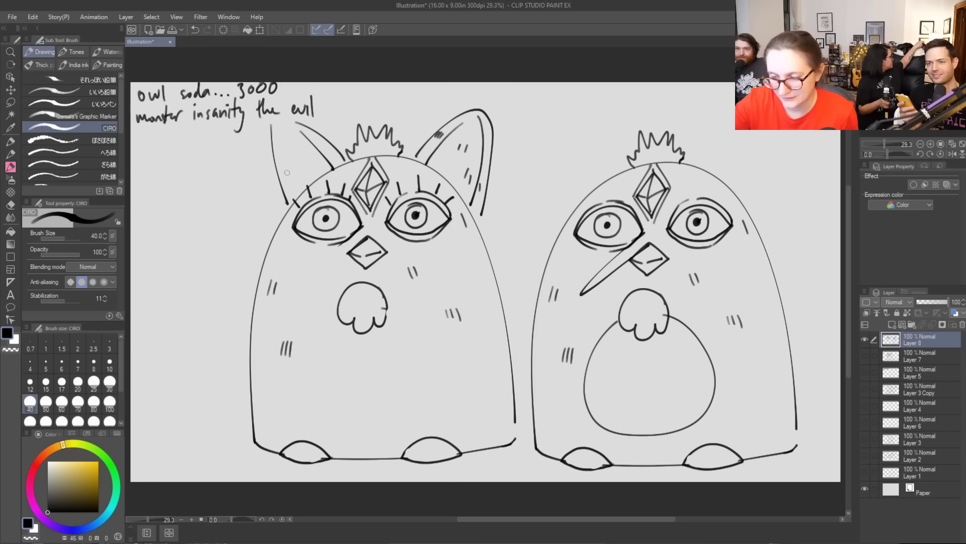
left_click_drag(278, 134, 299, 197)
mouse_move(278, 152)
left_mouse_down()
mouse_move(281, 173)
mouse_move(292, 151)
mouse_move(318, 168)
mouse_move(333, 156)
left_mouse_up()
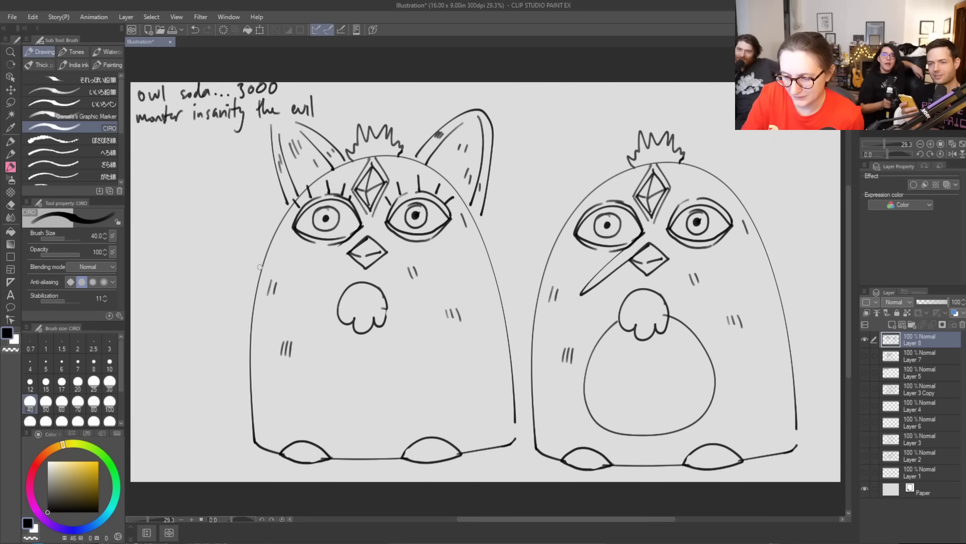
Draw a curved shirt neckline across the left owl under its face and erase the feather ticks along its left flank
mouse_move(268, 249)
left_mouse_down()
mouse_move(289, 273)
mouse_move(341, 293)
mouse_move(402, 292)
mouse_move(483, 253)
left_mouse_up()
key("e")
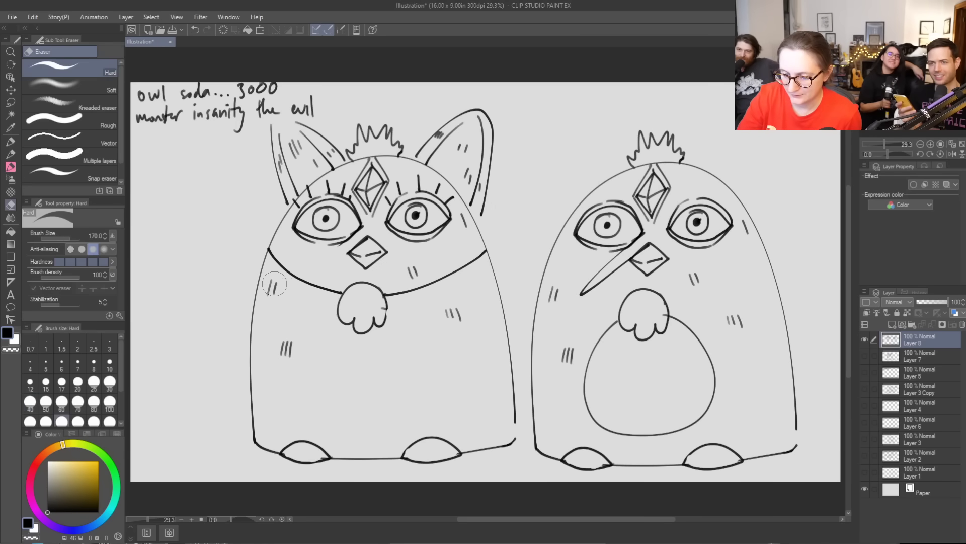
key("b")
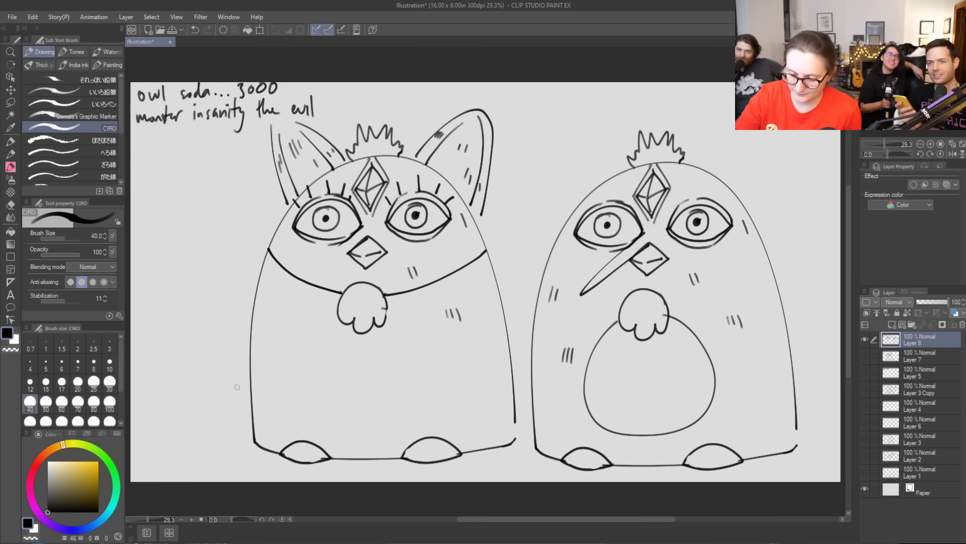
Outline the left owl's shirt down both sides with a flared wavy hem over the feet, erasing the old body lines it covers
mouse_move(251, 358)
left_mouse_down()
mouse_move(246, 416)
mouse_move(231, 431)
mouse_move(258, 454)
mouse_move(311, 451)
mouse_move(367, 469)
mouse_move(514, 439)
left_mouse_up()
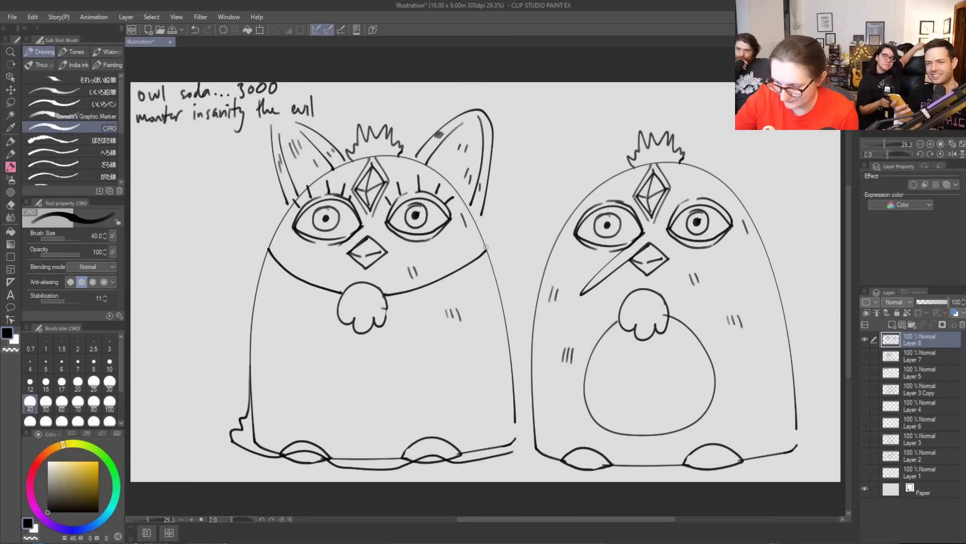
mouse_move(485, 246)
left_mouse_down()
mouse_move(514, 433)
mouse_move(523, 433)
mouse_move(504, 442)
mouse_move(455, 447)
mouse_move(430, 437)
mouse_move(348, 450)
mouse_move(263, 442)
mouse_move(253, 364)
left_mouse_up()
key("e")
key("b")
Add two long wavy fold lines above the shirt's hem and a second line below the neckline
mouse_move(254, 433)
left_mouse_down()
mouse_move(358, 450)
mouse_move(491, 449)
left_mouse_up()
left_click_drag(262, 423, 491, 439)
mouse_move(266, 255)
left_mouse_down()
mouse_move(343, 296)
mouse_move(425, 292)
mouse_move(487, 255)
left_mouse_up()
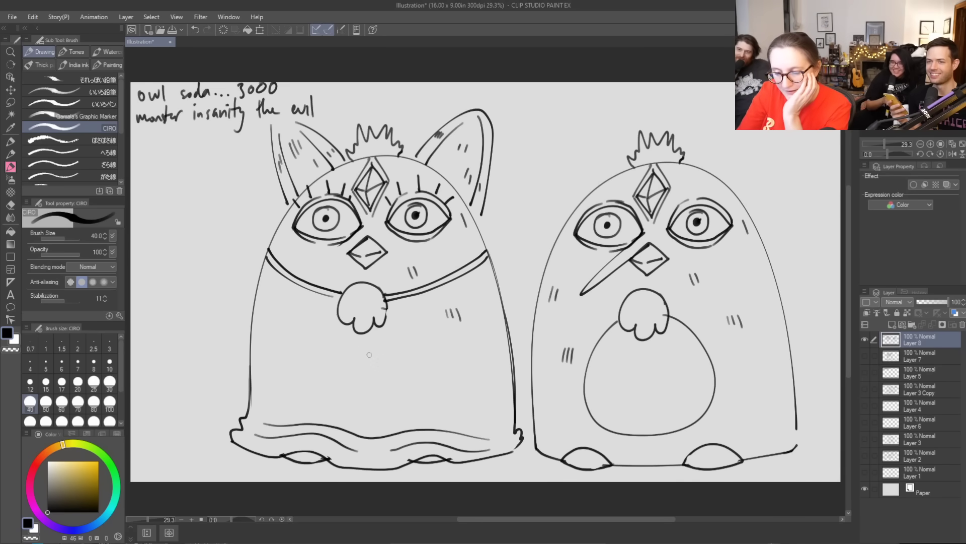
Letter "OWL SODA" in outlined capitals on two lines across the shirt, with a small "im @" above the O
mouse_move(320, 314)
left_mouse_down()
mouse_move(304, 331)
mouse_move(333, 362)
mouse_move(328, 340)
mouse_move(350, 347)
mouse_move(355, 332)
mouse_move(358, 362)
mouse_move(343, 361)
mouse_move(384, 358)
mouse_move(373, 355)
left_mouse_up()
mouse_move(319, 313)
left_mouse_down()
mouse_move(333, 337)
mouse_move(318, 349)
mouse_move(325, 330)
left_mouse_up()
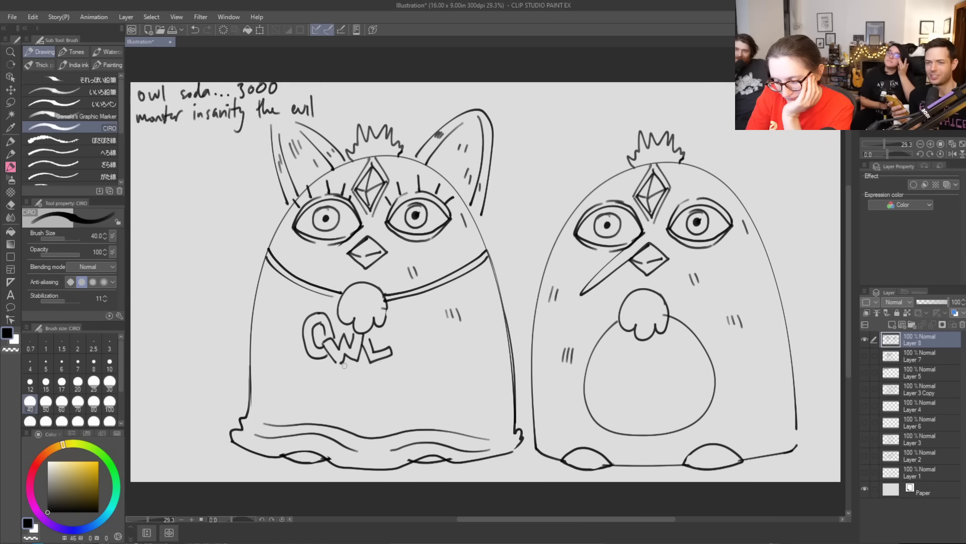
mouse_move(333, 359)
left_mouse_down()
mouse_move(340, 388)
mouse_move(330, 382)
mouse_move(328, 392)
mouse_move(358, 383)
mouse_move(348, 366)
mouse_move(355, 360)
mouse_move(360, 381)
mouse_move(377, 360)
mouse_move(359, 353)
mouse_move(365, 385)
mouse_move(372, 363)
mouse_move(385, 393)
mouse_move(400, 389)
mouse_move(403, 363)
mouse_move(387, 355)
left_mouse_up()
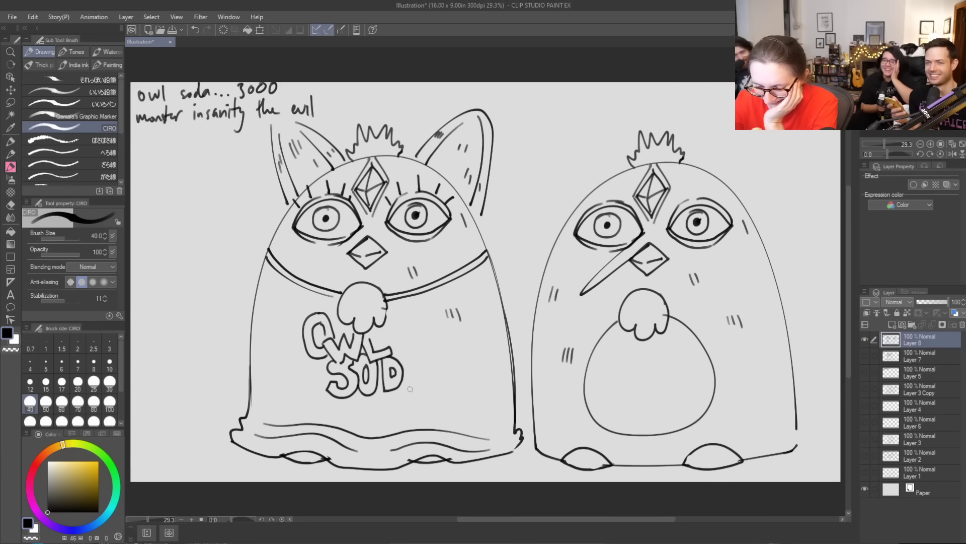
mouse_move(412, 356)
left_mouse_down()
mouse_move(408, 391)
mouse_move(420, 374)
mouse_move(432, 385)
mouse_move(419, 351)
mouse_move(432, 387)
mouse_move(424, 359)
left_mouse_up()
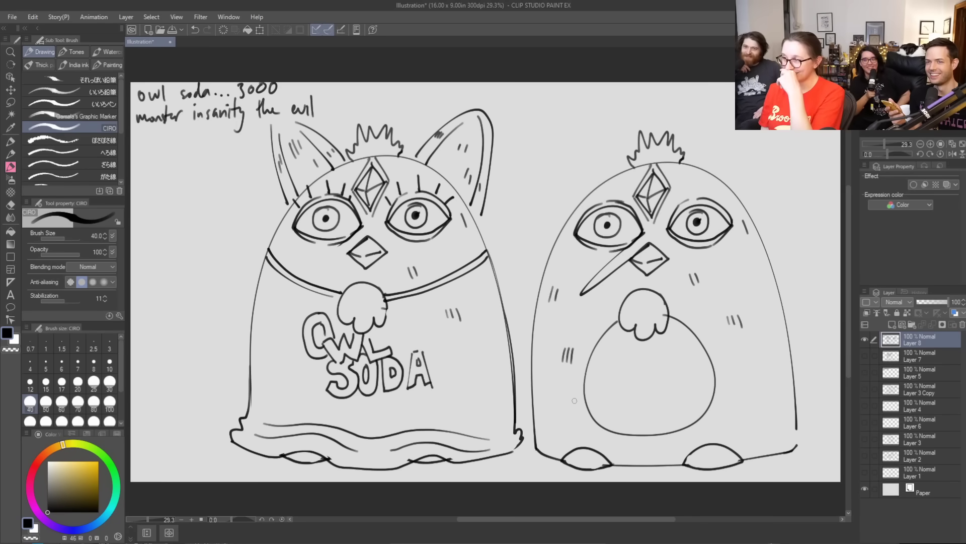
mouse_move(295, 308)
left_mouse_down()
mouse_move(295, 317)
mouse_move(317, 305)
mouse_move(318, 314)
left_mouse_up()
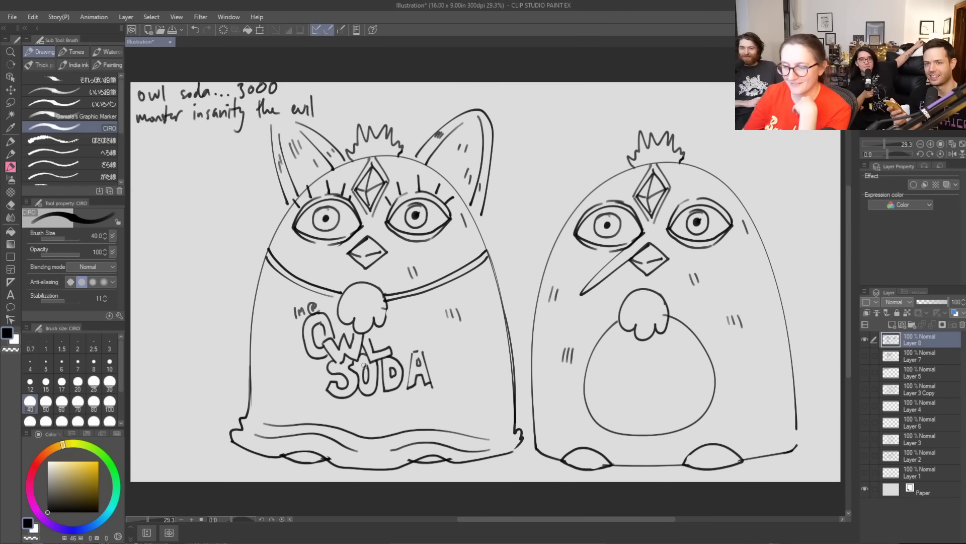
Draw a narrow armhole on the shirt's left edge and a wider oval armhole on its right edge
left_click_drag(267, 264, 255, 329)
left_click_drag(261, 272, 250, 336)
mouse_move(490, 268)
left_mouse_down()
mouse_move(480, 316)
mouse_move(501, 330)
mouse_move(503, 302)
mouse_move(499, 322)
mouse_move(491, 302)
left_mouse_up()
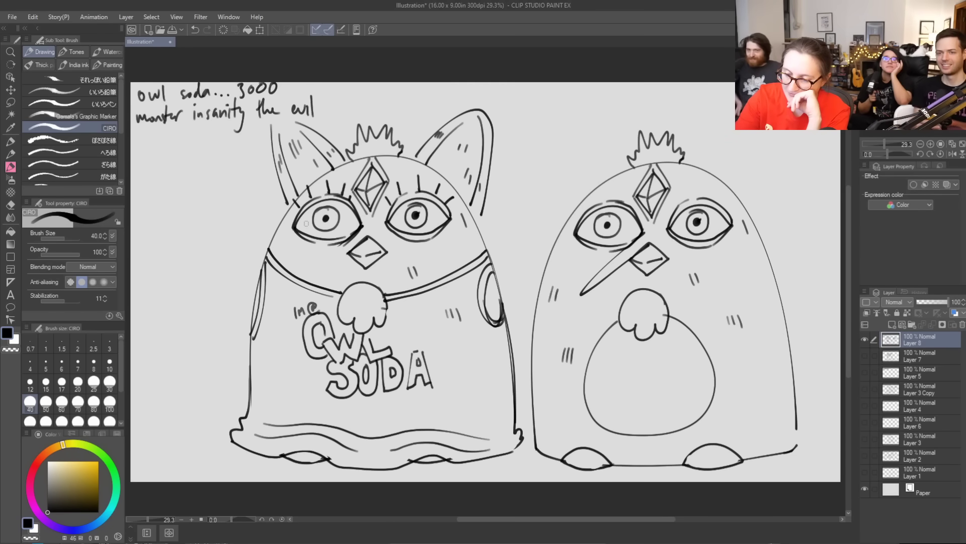
Add short feather ticks to both cheeks of the left owl, below the outer corners of the eyes
left_click_drag(284, 240, 286, 251)
left_click_drag(453, 241, 460, 248)
left_click_drag(460, 241, 463, 247)
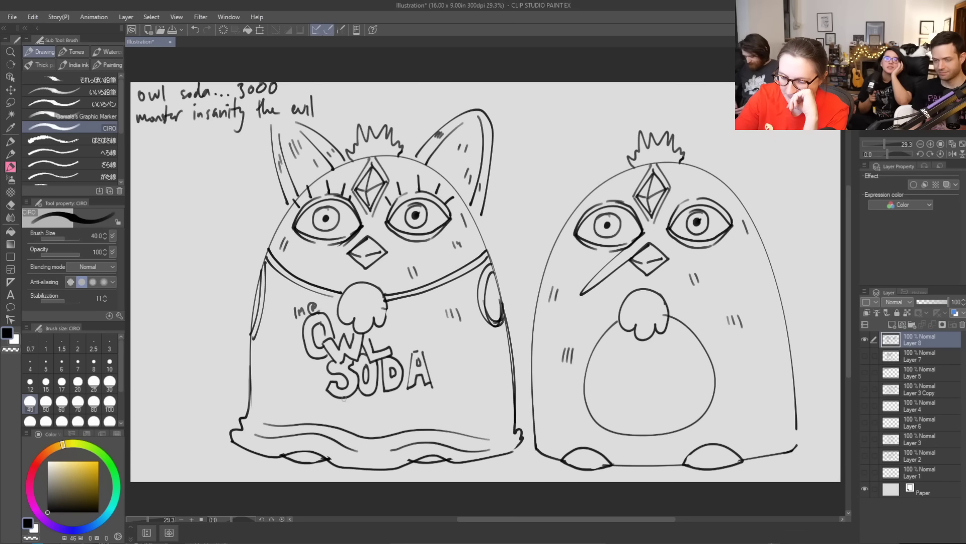
Letter "3000" in outlined digits under SODA and add dots after SODA and before the number
mouse_move(347, 402)
left_mouse_down()
mouse_move(352, 423)
mouse_move(359, 404)
mouse_move(367, 416)
mouse_move(383, 398)
mouse_move(373, 393)
mouse_move(377, 409)
mouse_move(397, 397)
mouse_move(389, 391)
mouse_move(409, 403)
left_mouse_up()
left_click(439, 375)
left_click(446, 375)
left_click(338, 416)
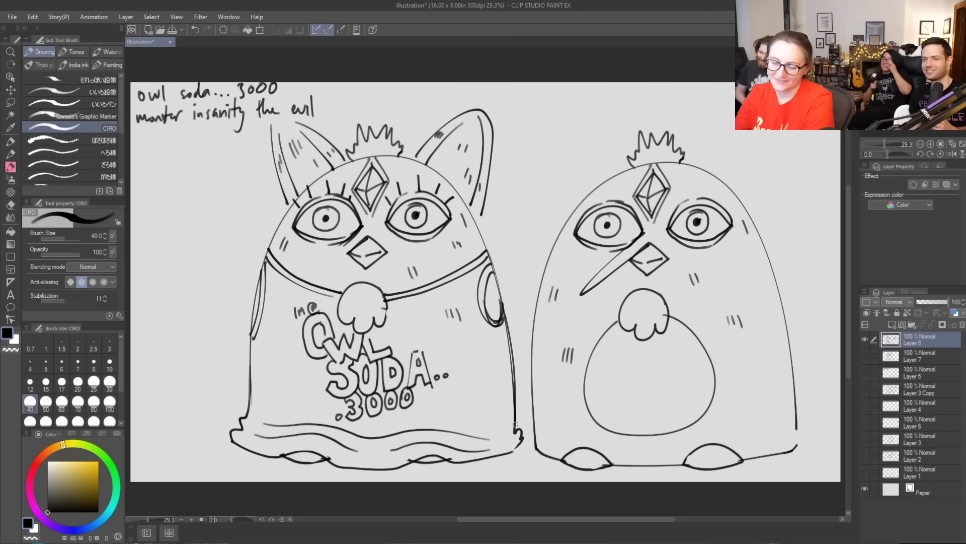
Draw an extra ring around each pupil of the left owl and add a small stroke to the right owl's beak
key("e")
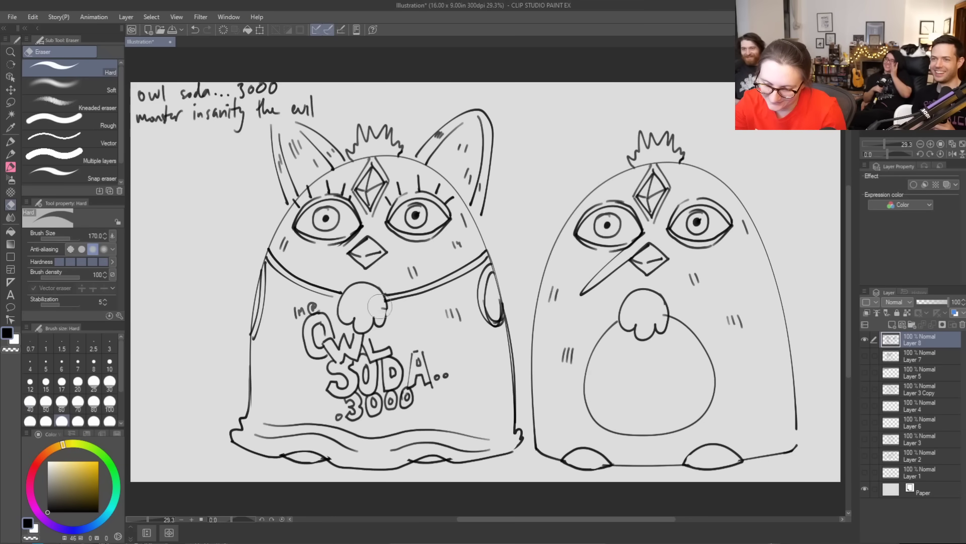
key("b")
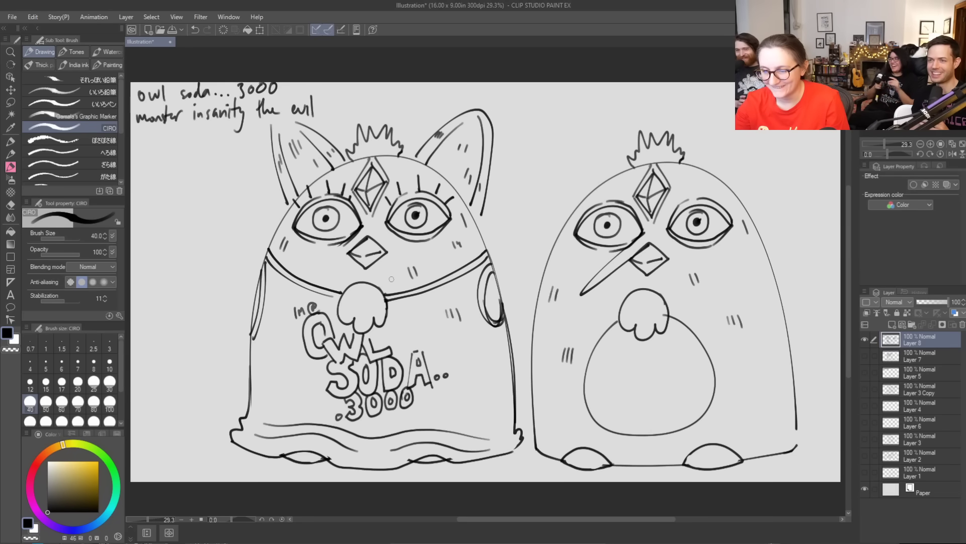
mouse_move(417, 206)
left_mouse_down()
mouse_move(409, 222)
mouse_move(423, 220)
mouse_move(417, 207)
left_mouse_up()
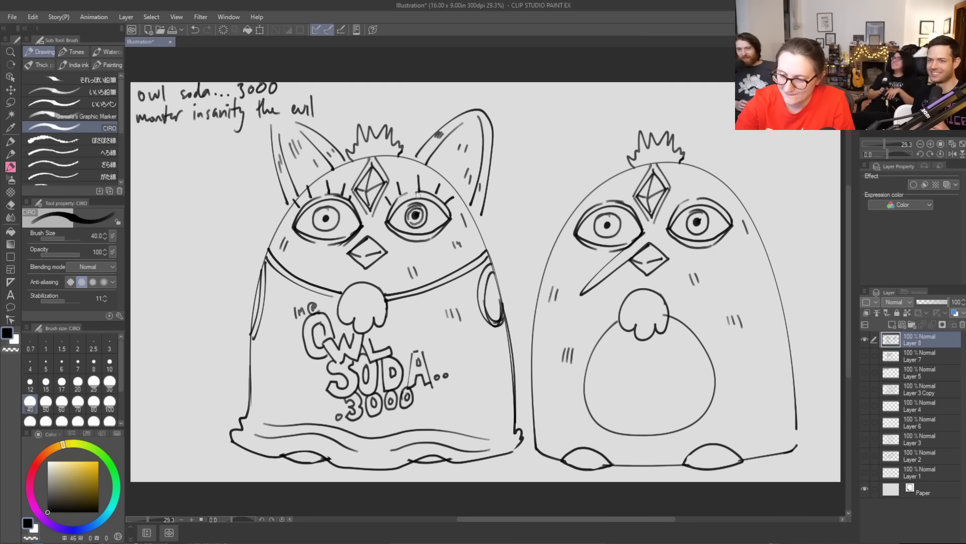
mouse_move(326, 210)
left_mouse_down()
mouse_move(320, 228)
mouse_move(336, 218)
mouse_move(328, 210)
left_mouse_up()
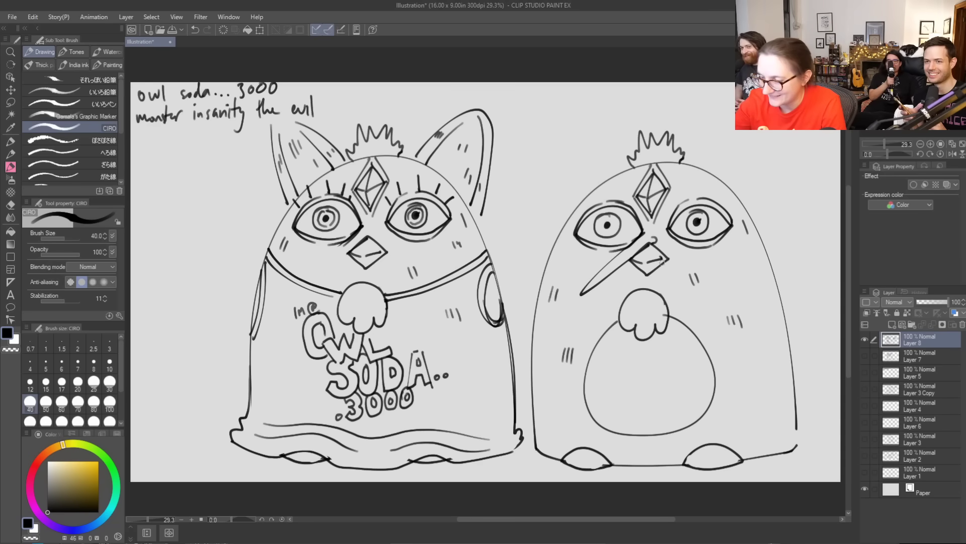
left_click_drag(661, 259, 657, 264)
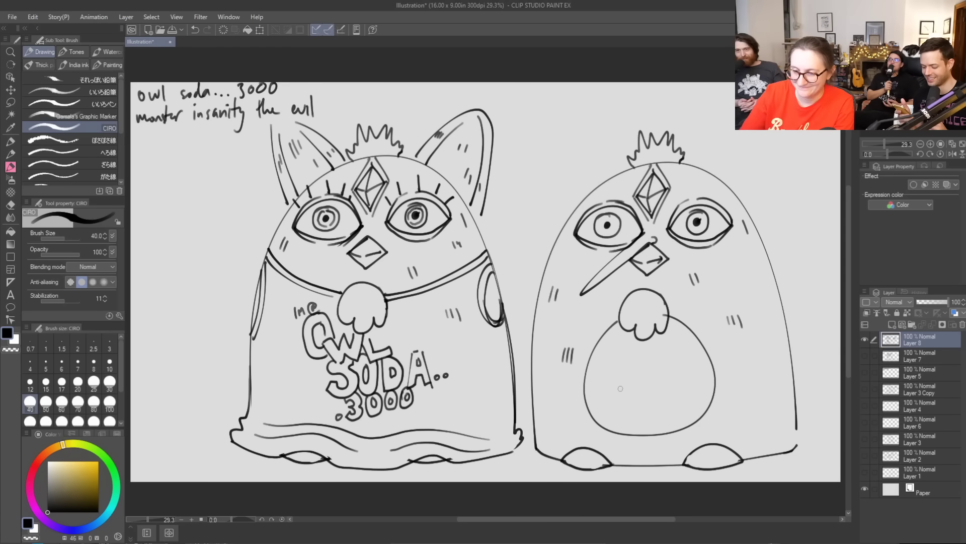
Add short feather ticks to the left owl's chest tuft and across its face below the eyes and beak
mouse_move(347, 295)
left_mouse_down()
mouse_move(369, 289)
mouse_move(361, 316)
left_mouse_up()
mouse_move(366, 308)
left_mouse_down()
mouse_move(365, 317)
mouse_move(375, 301)
left_mouse_up()
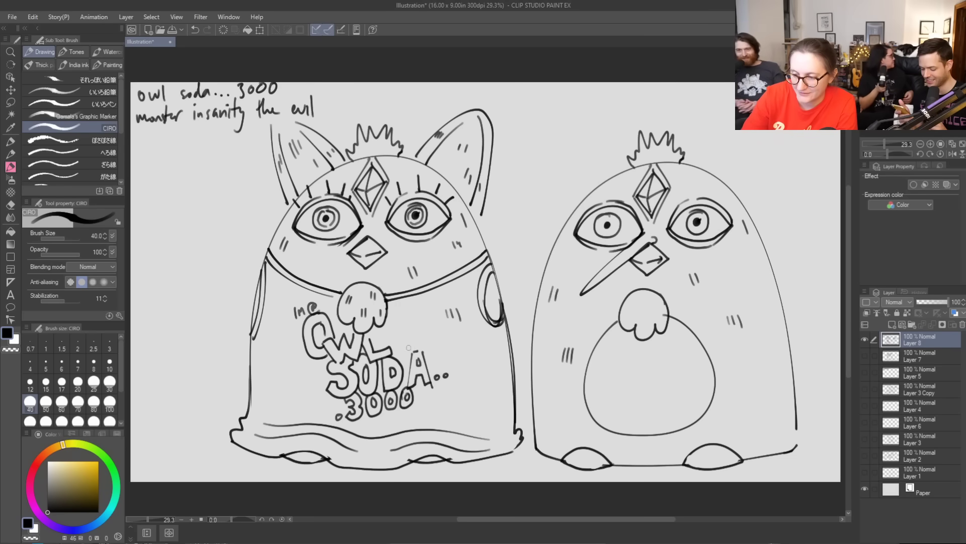
mouse_move(315, 263)
left_mouse_down()
mouse_move(312, 274)
mouse_move(342, 270)
left_mouse_up()
left_click_drag(434, 246, 439, 251)
left_click_drag(288, 260, 291, 271)
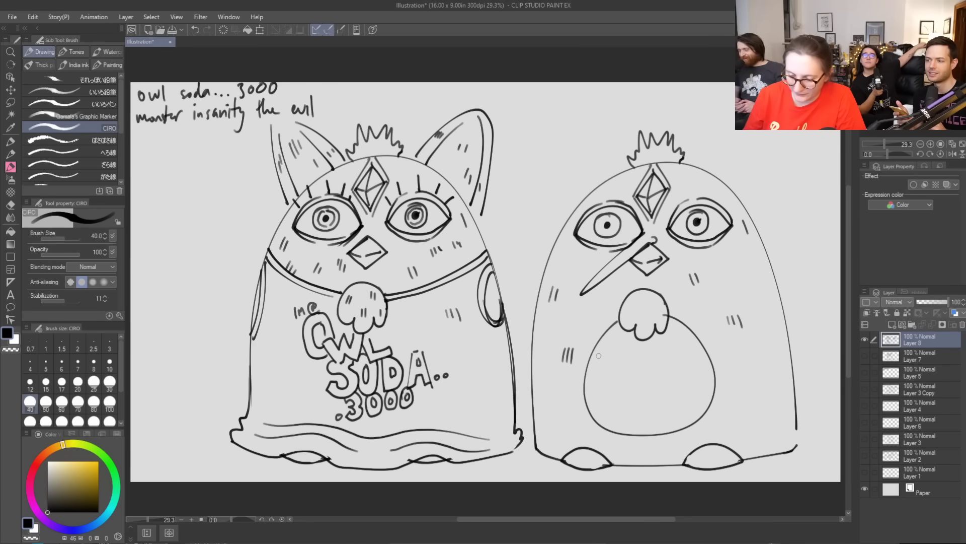
key("e")
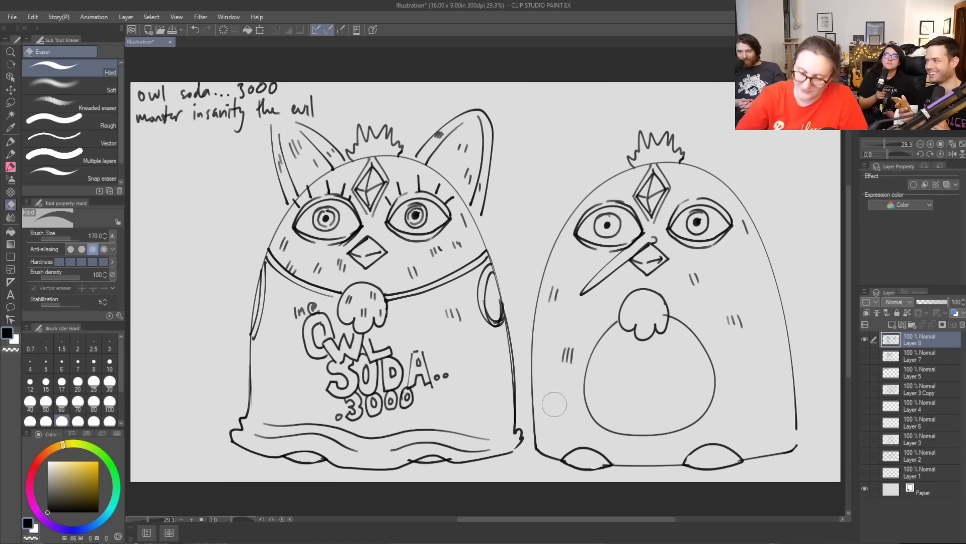
key("b")
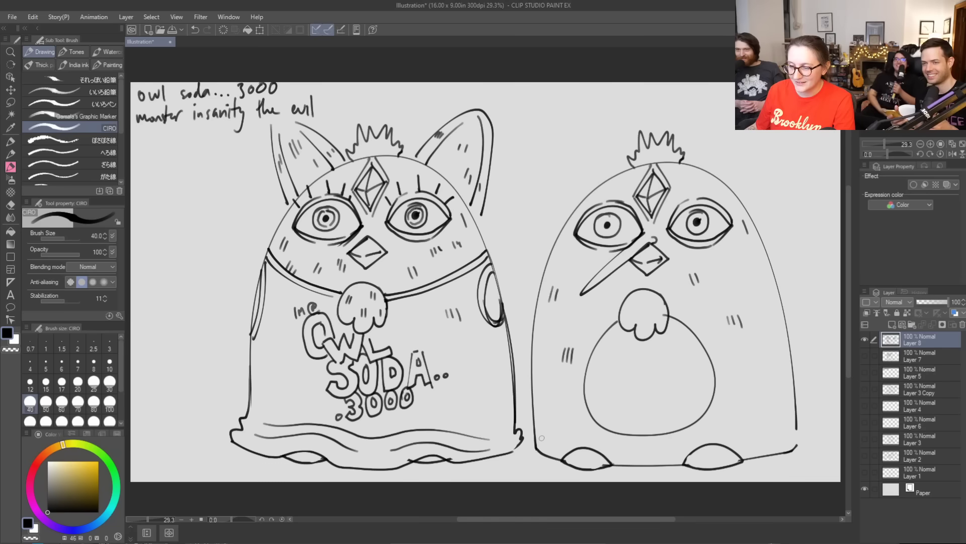
left_click_drag(612, 346, 657, 347)
left_click_drag(669, 344, 682, 338)
left_click_drag(624, 375, 638, 372)
left_click_drag(663, 365, 682, 359)
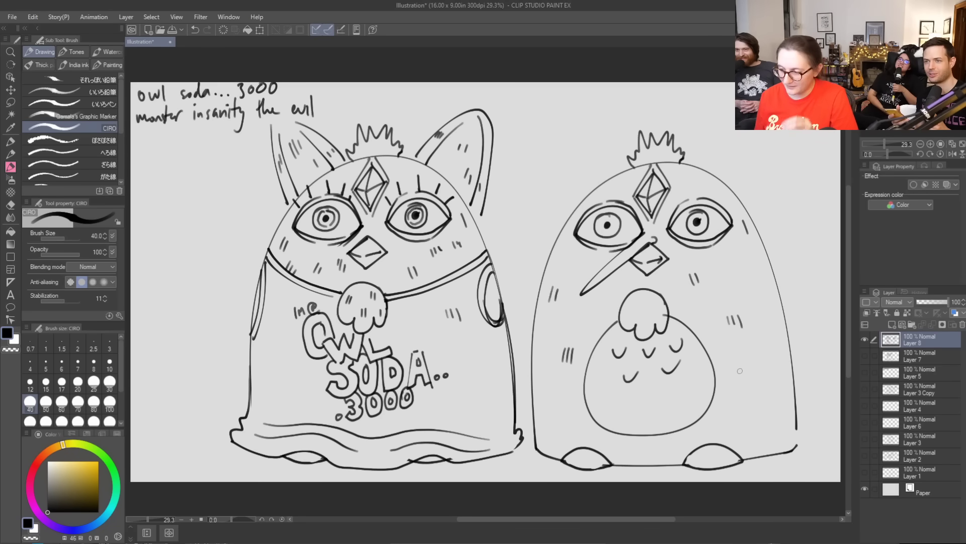
key("ctrl+z")
key("ctrl+z")
key("ctrl+z")
key("ctrl+z")
key("ctrl+z")
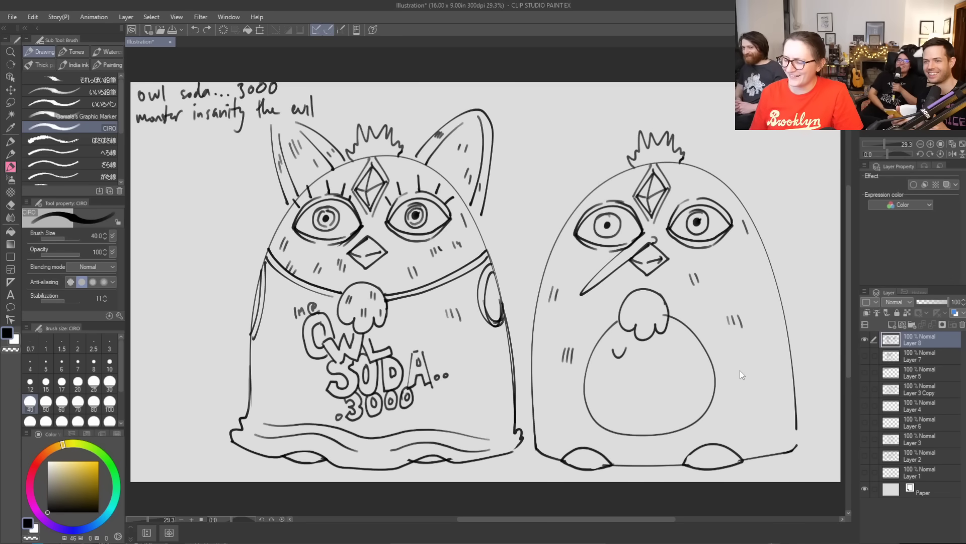
Draw two vertical columns of three small hooked feather marks inside the right owl's belly oval
mouse_move(611, 358)
left_mouse_down()
mouse_move(614, 368)
mouse_move(619, 353)
left_mouse_up()
mouse_move(606, 378)
left_mouse_down()
mouse_move(609, 391)
mouse_move(615, 377)
left_mouse_up()
mouse_move(603, 403)
left_mouse_down()
mouse_move(608, 414)
mouse_move(623, 405)
left_mouse_up()
left_click_drag(673, 356, 681, 354)
left_click_drag(673, 378, 681, 379)
left_click_drag(674, 404, 680, 403)
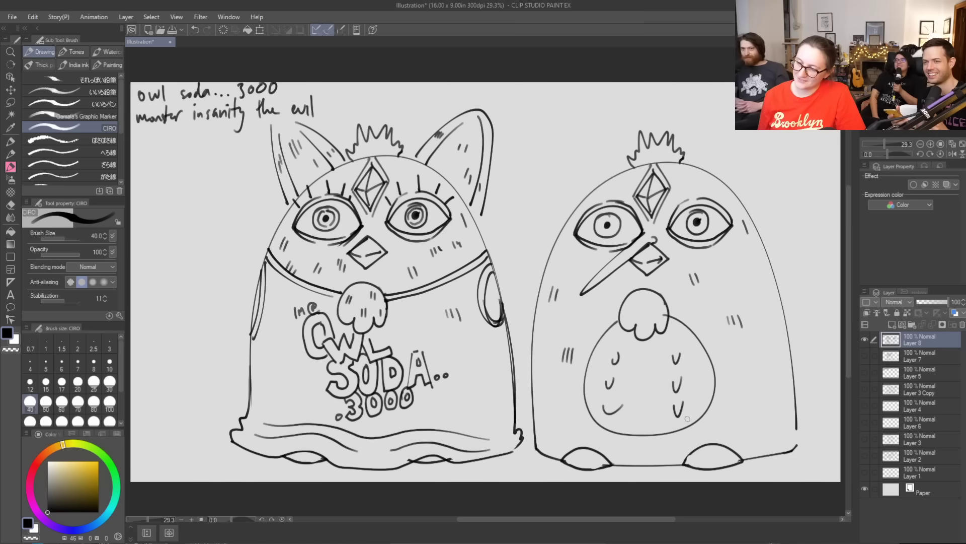
key("ctrl+z")
mouse_move(604, 409)
left_mouse_down()
mouse_move(607, 417)
mouse_move(615, 408)
left_mouse_up()
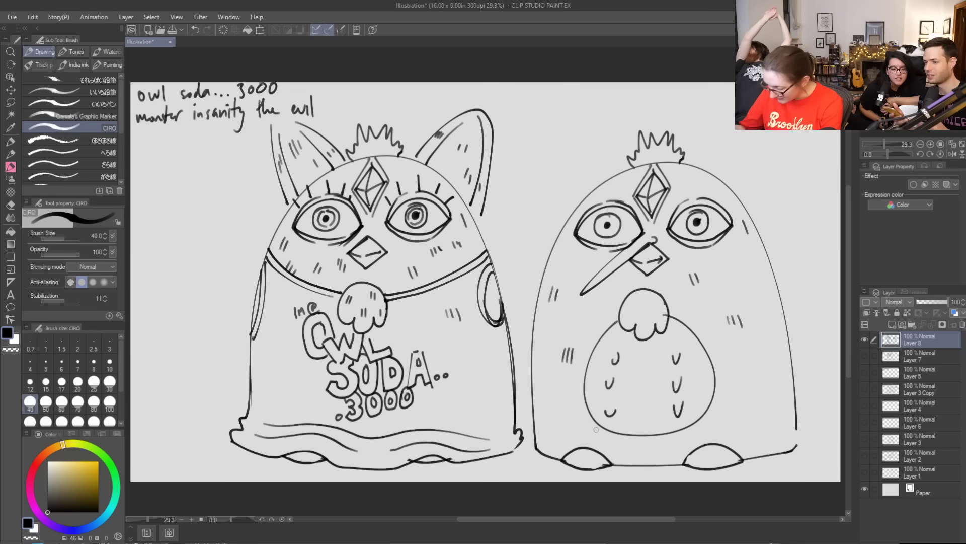
Hide the owl drawing's layer and add a new empty layer above it
left_click(865, 339)
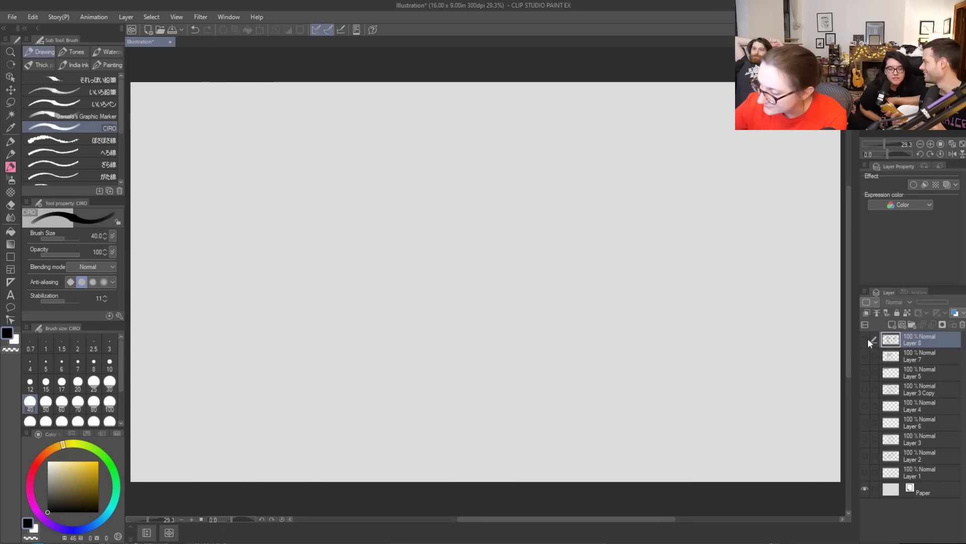
left_click(892, 325)
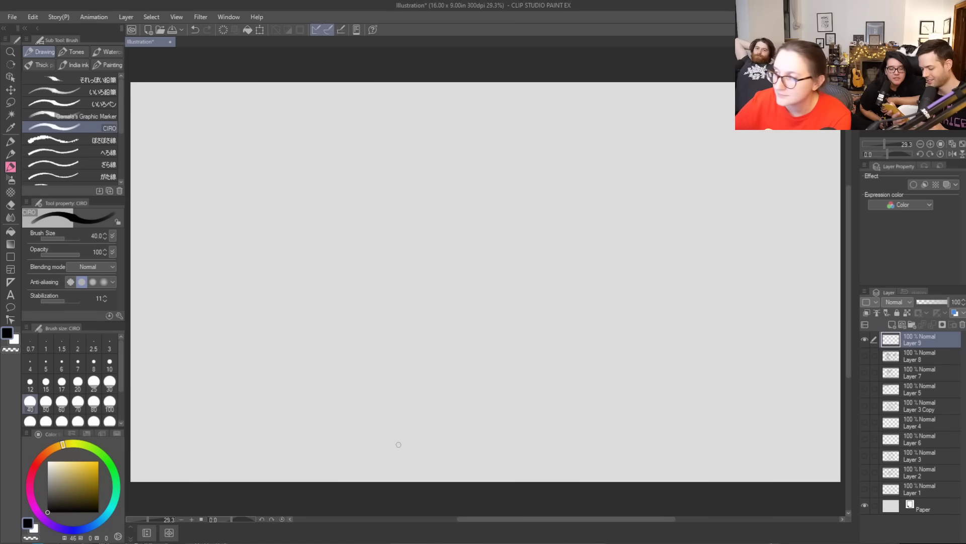
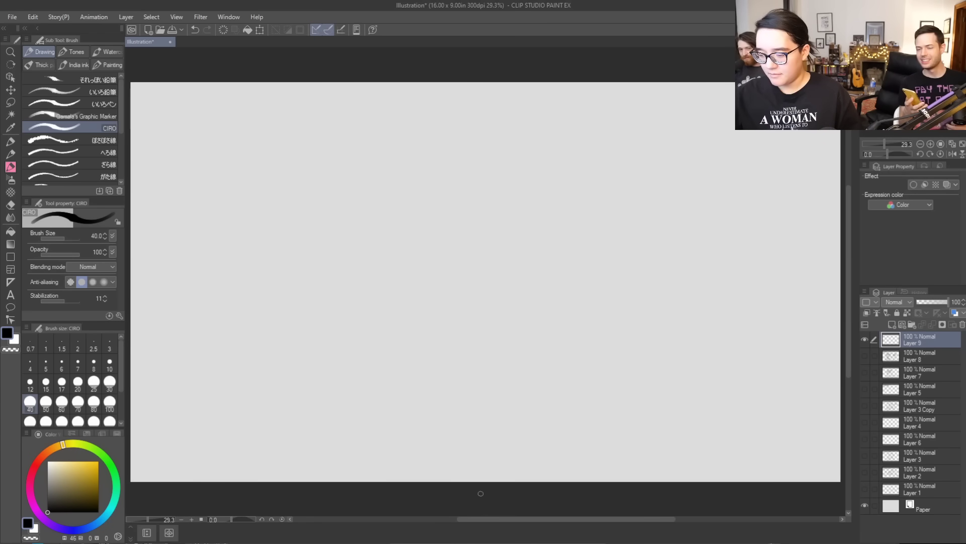
Draw a thick straight divider from bottom to top through the middle of the blank canvas
left_click_drag(472, 496, 617, 409)
mouse_move(470, 495)
left_mouse_down()
mouse_move(480, 184)
mouse_move(470, 128)
left_mouse_up()
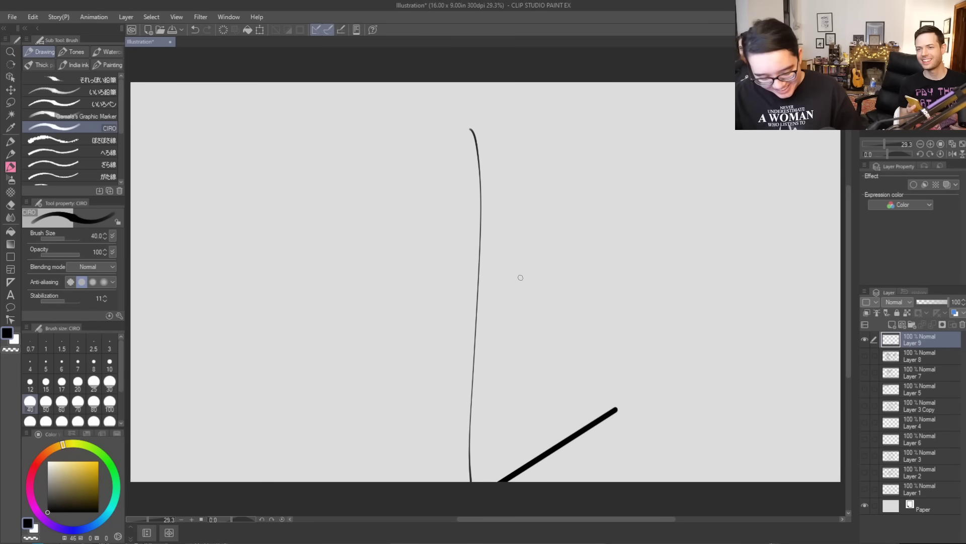
key("ctrl+z")
key("ctrl+z")
left_click_drag(471, 480, 472, 384)
key("ctrl+z")
mouse_move(478, 470)
left_mouse_down()
mouse_move(479, 76)
mouse_move(482, 281)
left_mouse_up()
key("ctrl+z")
mouse_move(478, 495)
left_mouse_down()
mouse_move(478, 60)
mouse_move(487, 60)
left_mouse_up()
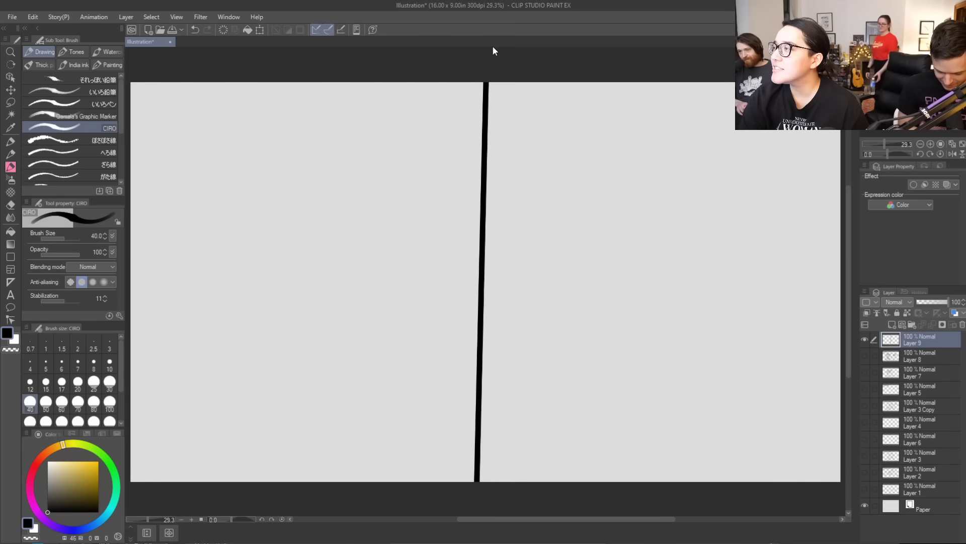
Undo the trial zigzag stroke in the canvas's left half and set the brush size to 25
mouse_move(263, 215)
left_mouse_down()
mouse_move(279, 245)
mouse_move(291, 245)
left_mouse_up()
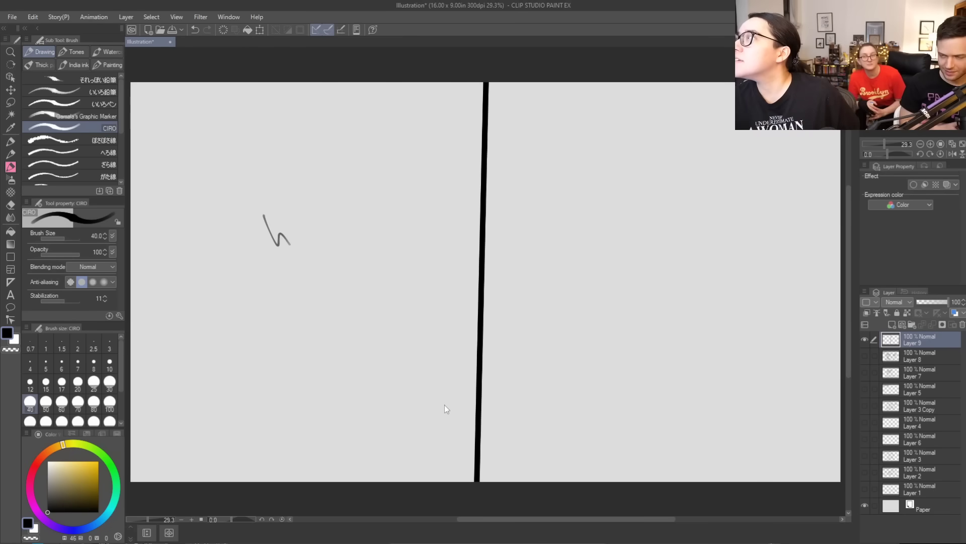
key("ctrl+z")
key("ctrl+z")
left_click(94, 381)
left_click_drag(239, 221, 243, 226)
left_click_drag(234, 166, 235, 202)
key("ctrl+z")
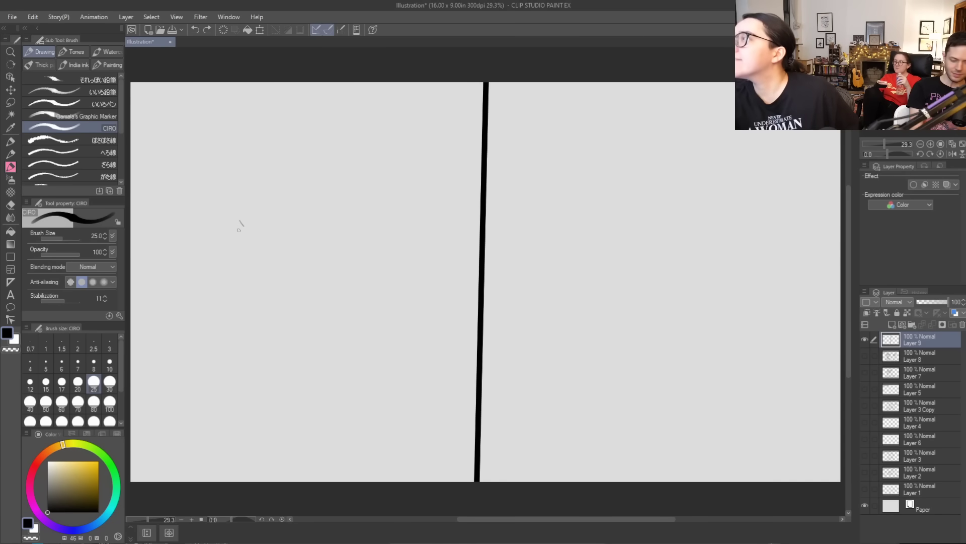
mouse_move(251, 247)
left_mouse_down()
mouse_move(223, 174)
mouse_move(241, 227)
mouse_move(229, 166)
mouse_move(289, 136)
left_mouse_up()
key("ctrl+z")
key("ctrl+z")
key("ctrl+z")
mouse_move(234, 157)
left_mouse_down()
mouse_move(272, 136)
mouse_move(323, 159)
left_mouse_up()
key("ctrl+z")
left_click_drag(285, 134, 323, 152)
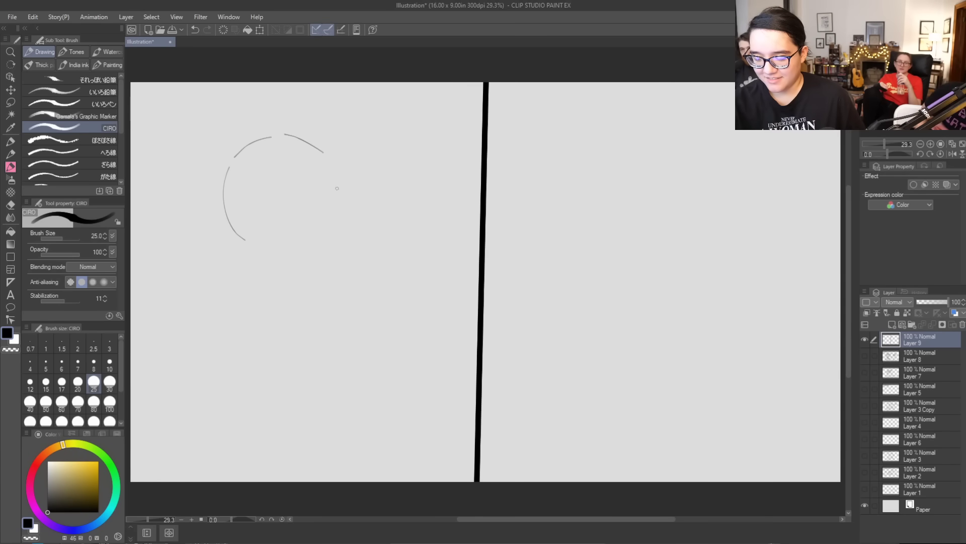
left_click_drag(258, 250, 319, 246)
key("ctrl+z")
mouse_move(253, 248)
left_mouse_down()
mouse_move(305, 244)
mouse_move(334, 201)
left_mouse_up()
mouse_move(290, 134)
left_mouse_down()
mouse_move(330, 182)
mouse_move(314, 149)
left_mouse_up()
key("ctrl+z")
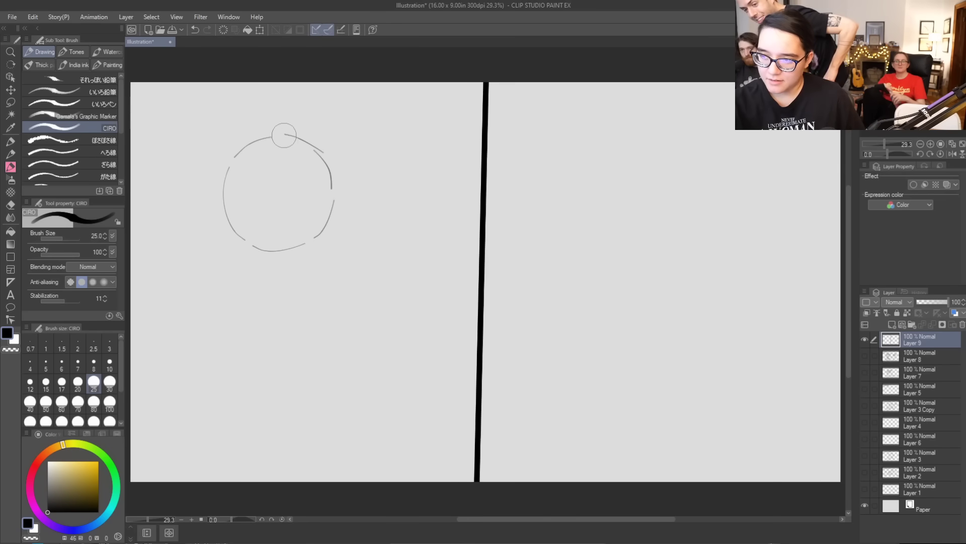
left_click_drag(288, 134, 316, 147)
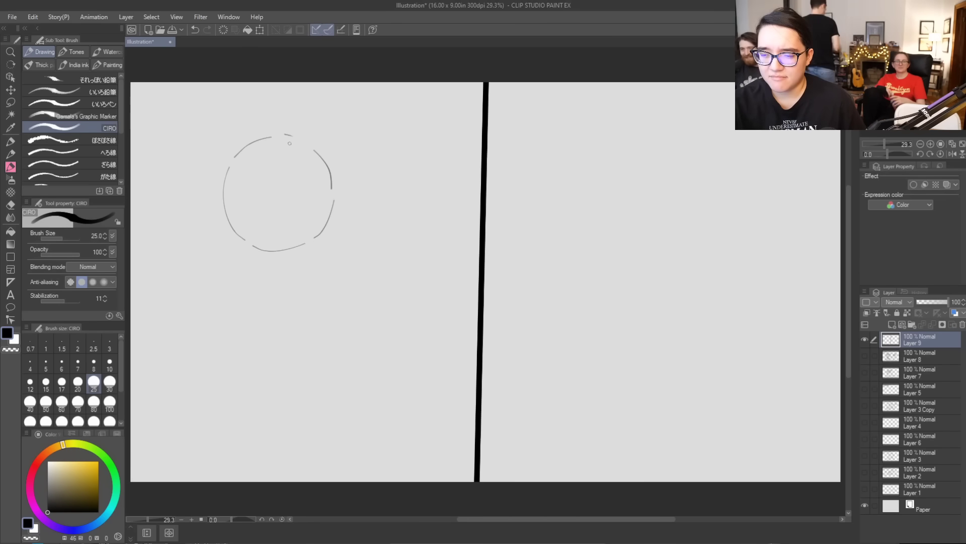
left_click_drag(289, 135, 307, 146)
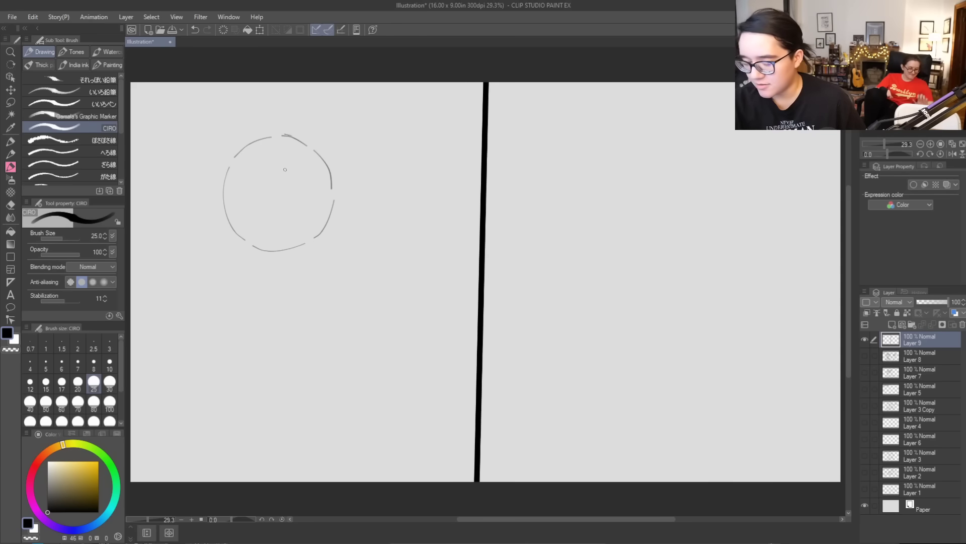
key("ctrl+z")
key("ctrl+z")
key("ctrl+z")
key("ctrl+z")
key("ctrl+z")
key("ctrl+z")
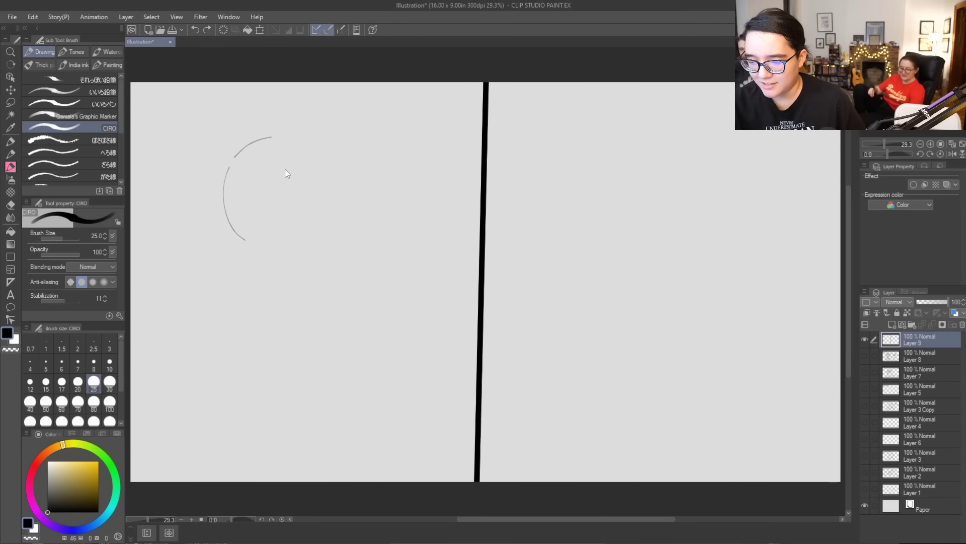
key("ctrl+z")
key("ctrl+z")
Draw a straight vertical divider across the canvas's full height and nudge its layer sideways until the line sits near the center
left_click_drag(461, 67, 459, 496)
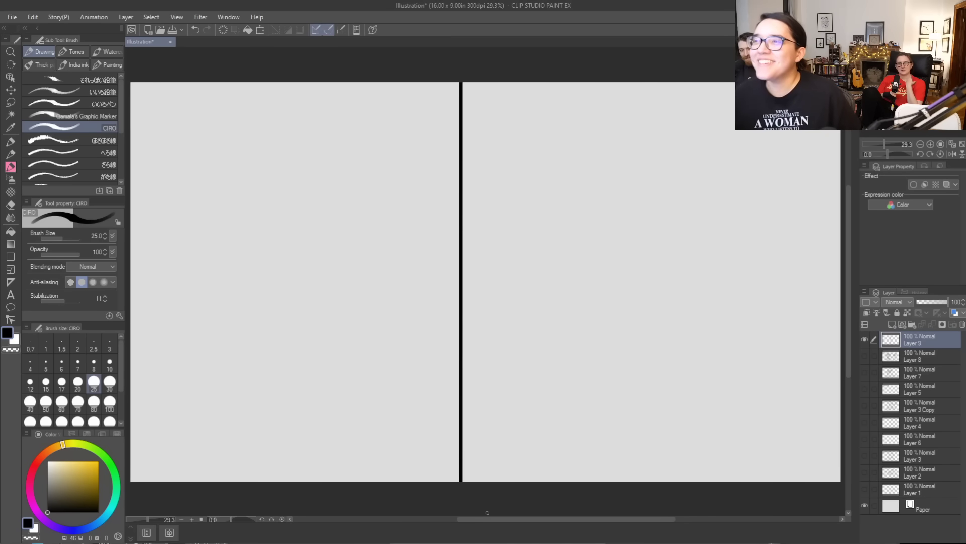
left_click(11, 90)
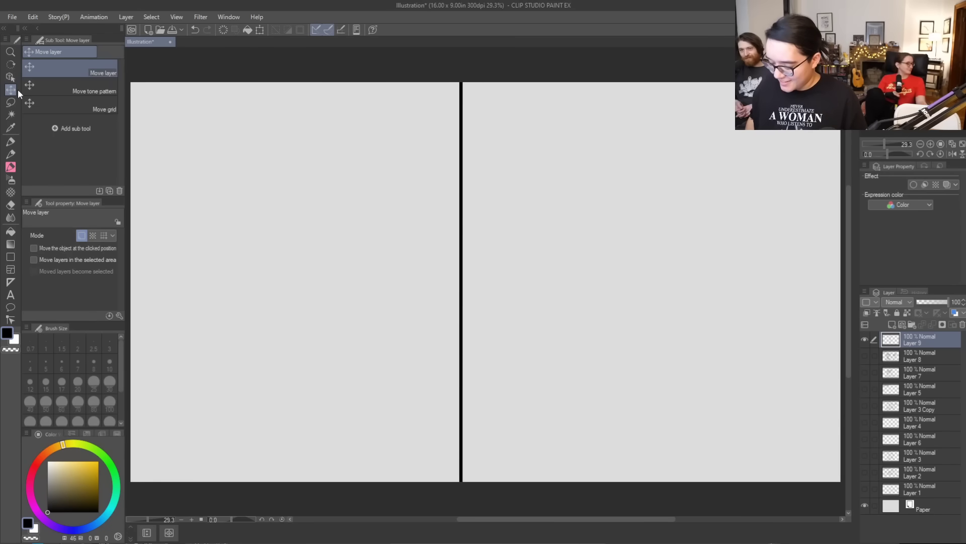
key("Right")
key("Right")
key("Right")
key("Right")
key("Right")
key("Right")
key("Right")
key("Right")
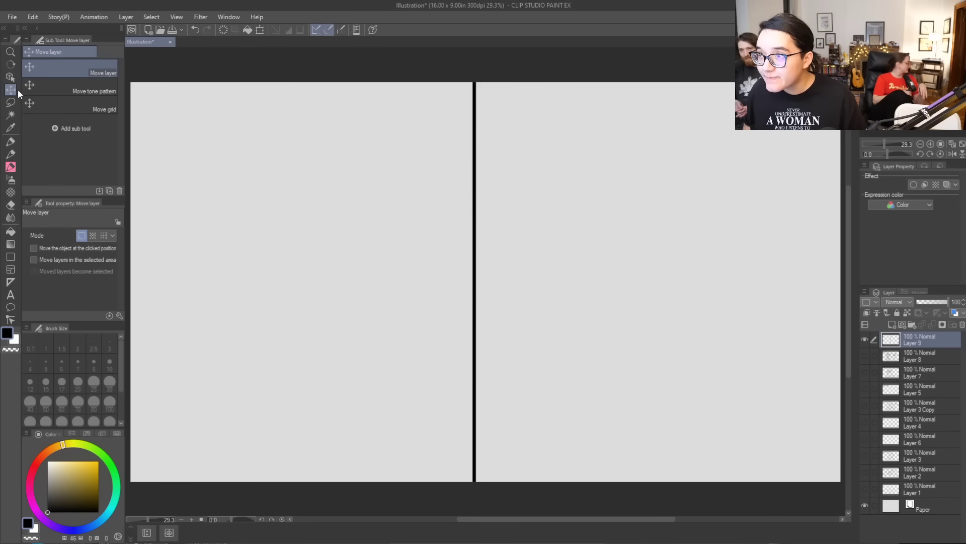
key("Right")
key("Right")
key("Right")
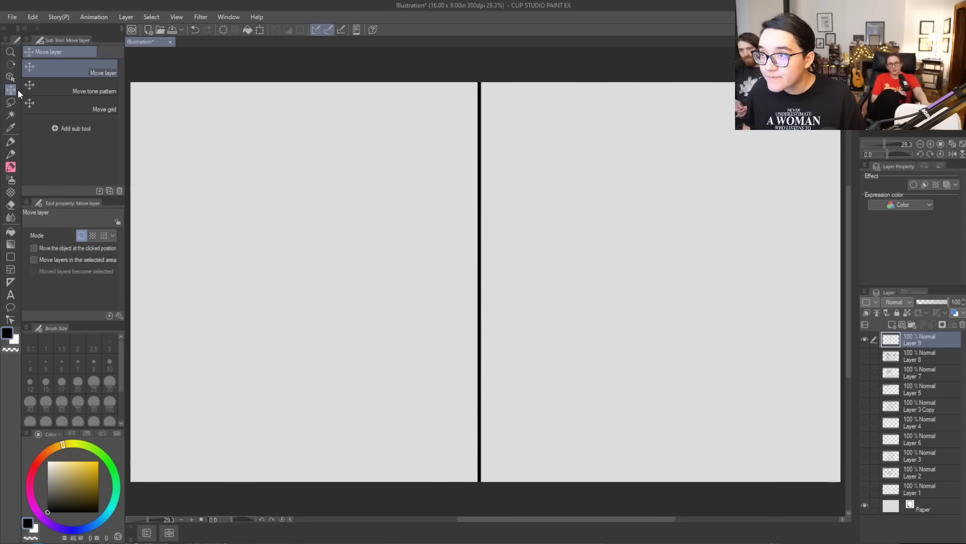
key("Left")
key("Left")
key("Left")
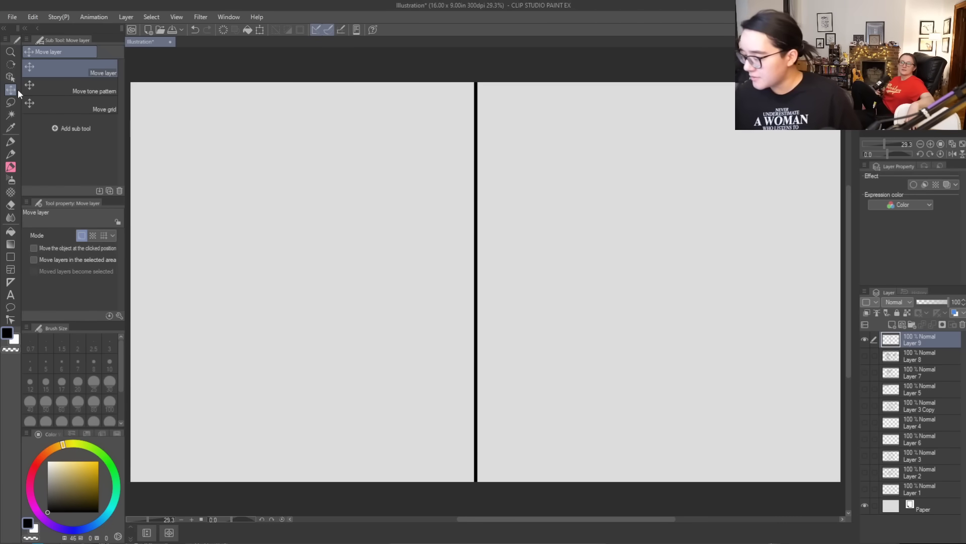
Add a new layer above the divider and sketch a loose oval head in the upper part of the left half
left_click(892, 325)
left_click(11, 167)
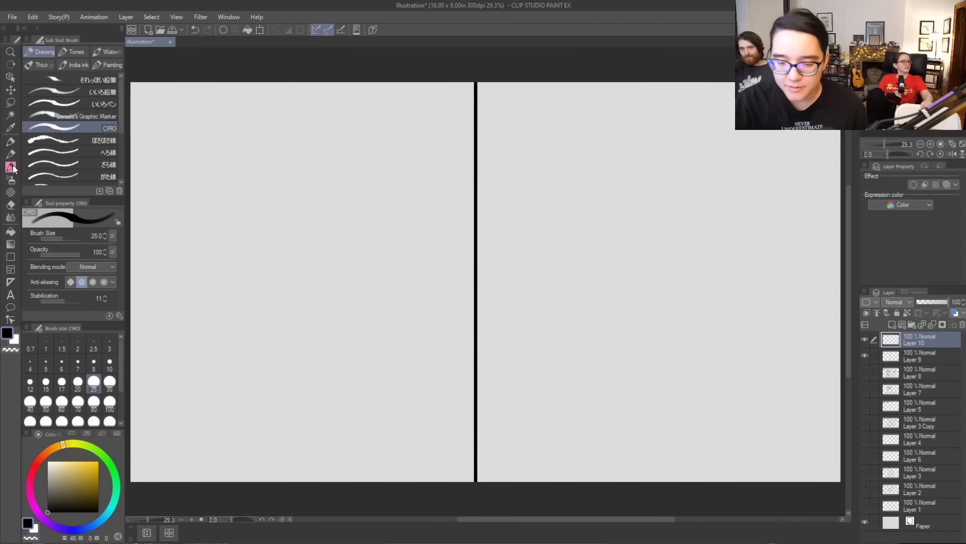
left_click_drag(255, 227, 251, 156)
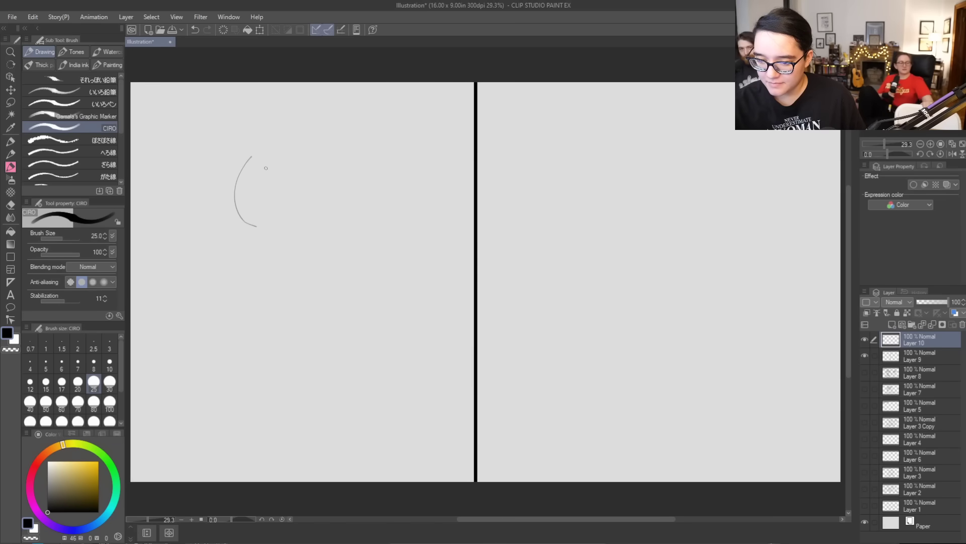
key("ctrl+z")
mouse_move(251, 229)
left_mouse_down()
mouse_move(221, 200)
mouse_move(228, 153)
left_mouse_up()
left_click_drag(250, 139, 267, 137)
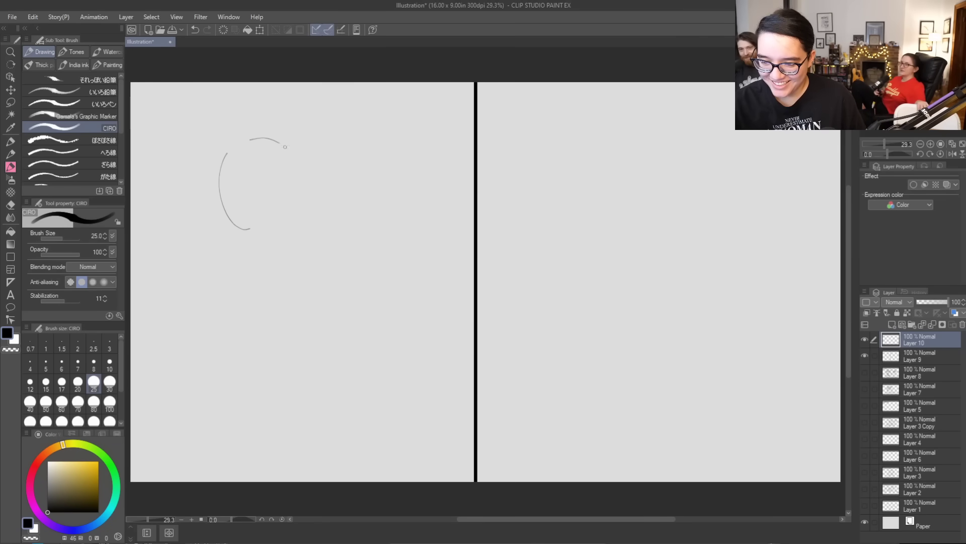
left_click_drag(224, 161, 271, 241)
left_click_drag(249, 142, 301, 147)
mouse_move(288, 232)
left_mouse_down()
mouse_move(308, 199)
mouse_move(310, 170)
mouse_move(315, 211)
left_mouse_up()
Sketch curved shoulder lines leading away from the base of the head and a chest line curving down beneath it
mouse_move(277, 237)
left_mouse_down()
mouse_move(301, 220)
mouse_move(338, 217)
mouse_move(382, 268)
mouse_move(303, 293)
left_mouse_up()
key("ctrl+z")
key("ctrl+z")
mouse_move(276, 236)
left_mouse_down()
mouse_move(350, 269)
mouse_move(366, 310)
mouse_move(296, 259)
left_mouse_up()
left_click_drag(296, 272, 312, 317)
key("ctrl+z")
left_click_drag(296, 259, 301, 307)
key("ctrl+z")
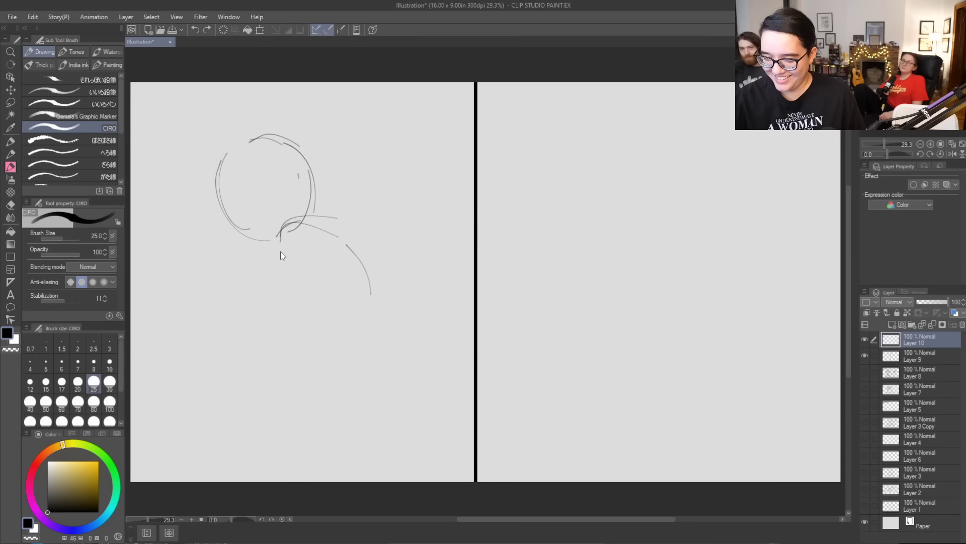
left_click_drag(290, 262, 298, 303)
key("ctrl+z")
mouse_move(283, 246)
left_mouse_down()
mouse_move(286, 294)
mouse_move(297, 315)
left_mouse_up()
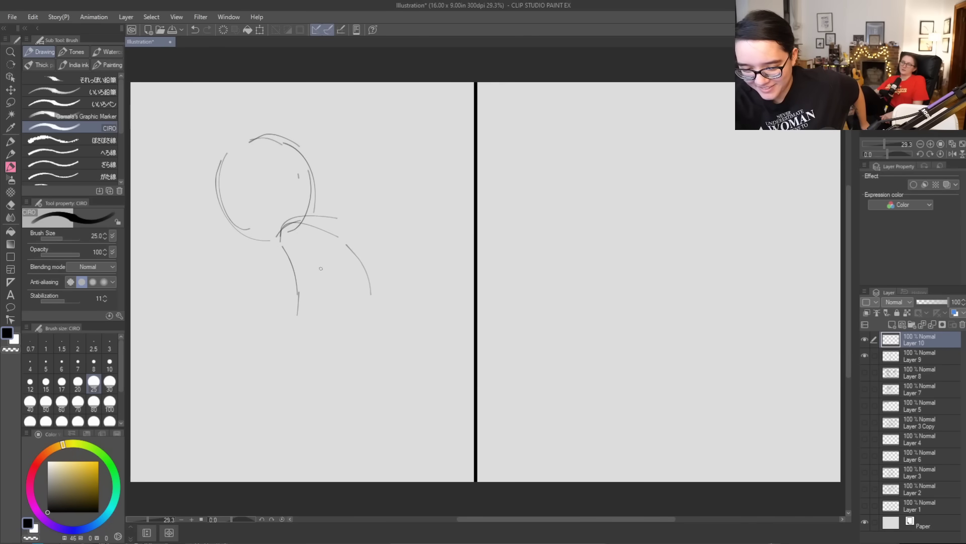
Sketch a long back curve with an arched haunch beside the divider, and a rounded muzzle on the head's lower left
mouse_move(272, 229)
left_mouse_down()
mouse_move(314, 208)
mouse_move(439, 259)
left_mouse_up()
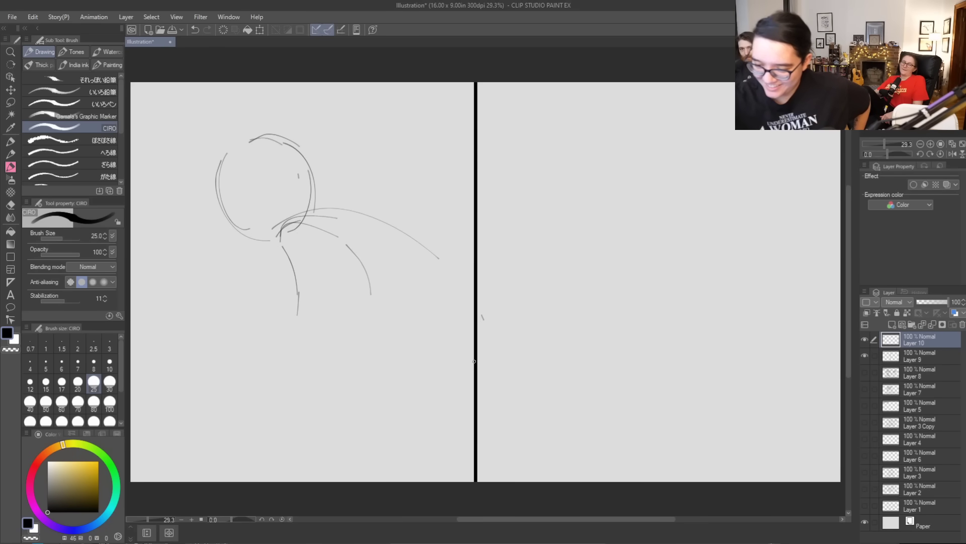
left_click_drag(302, 234, 215, 360)
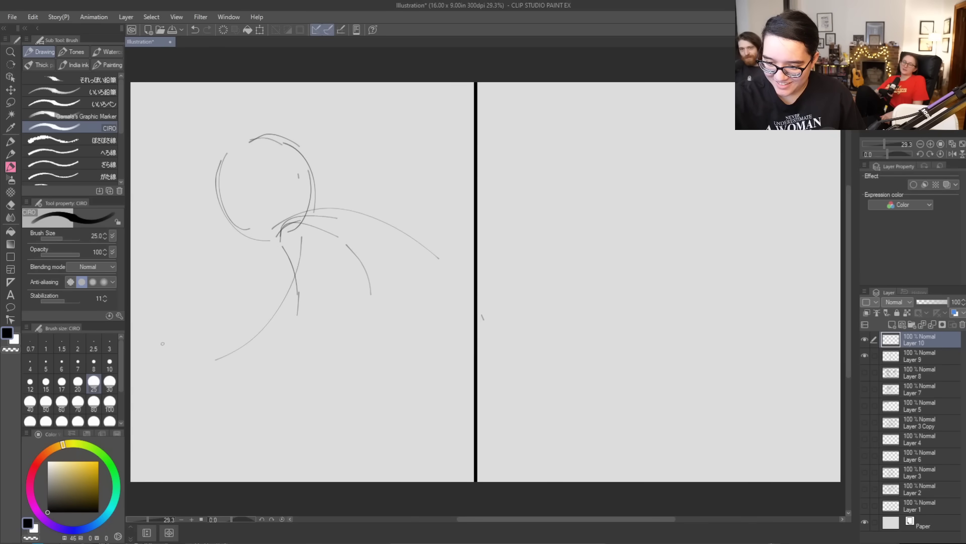
key("ctrl+z")
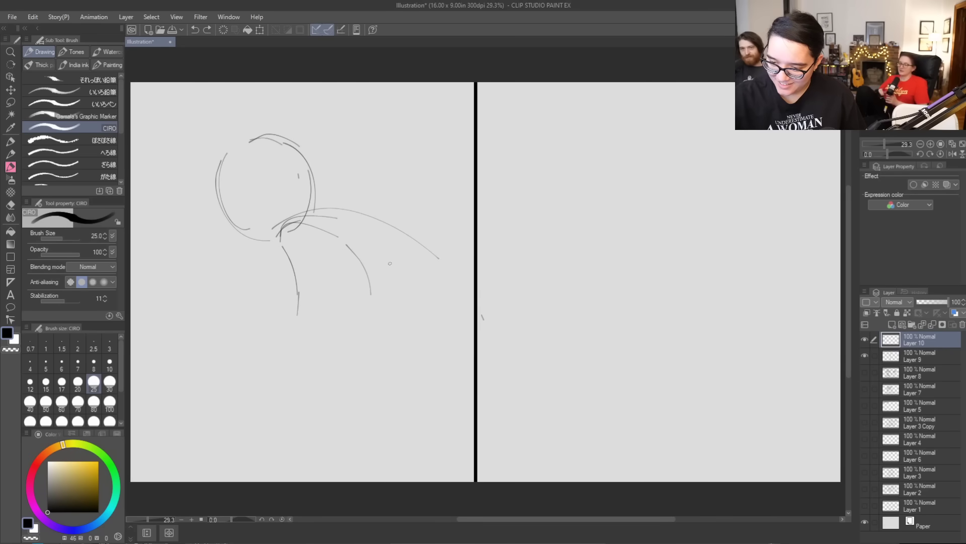
mouse_move(393, 398)
left_mouse_down()
mouse_move(437, 269)
mouse_move(462, 360)
mouse_move(434, 393)
left_mouse_up()
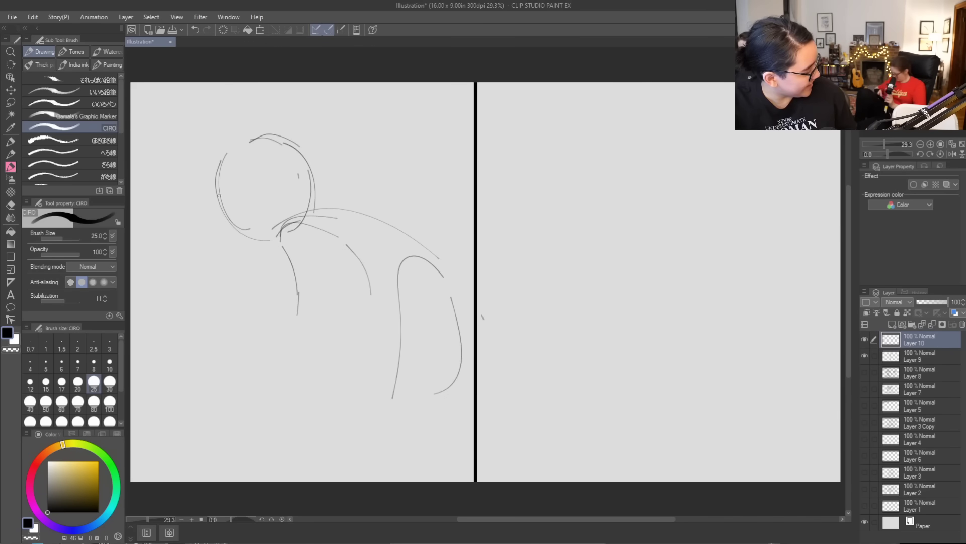
left_click_drag(263, 239, 216, 211)
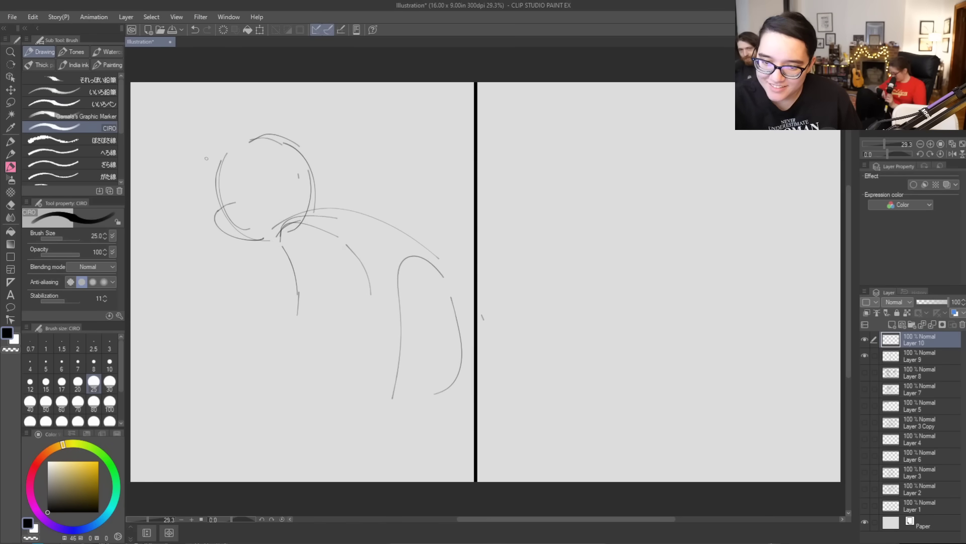
Move the creature sketch's layer slightly up and to the left within the left half
left_click(10, 77)
left_click(11, 89)
left_click_drag(276, 199, 253, 189)
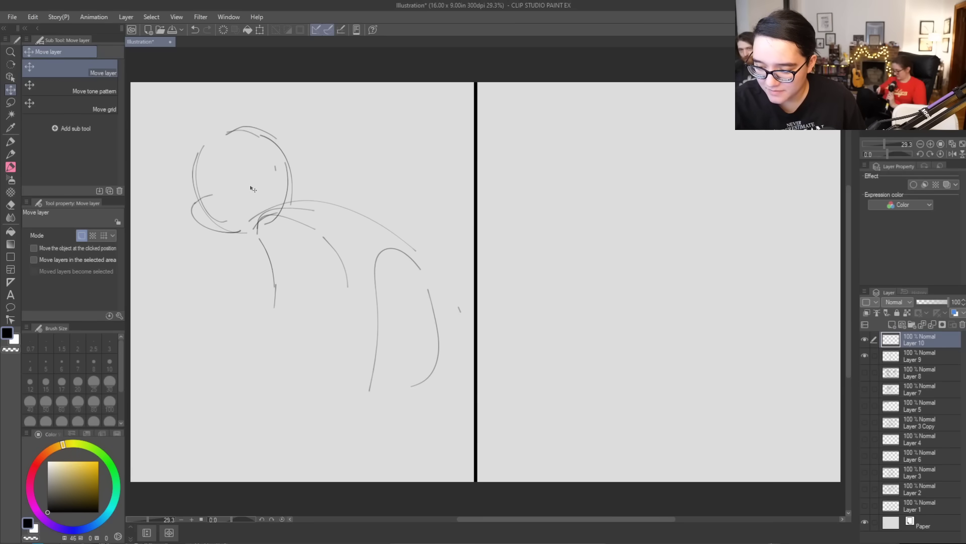
Sketch the cheek and jaw contour inside the head with the CIRO brush and join it to the chest line
left_click(11, 142)
left_click(12, 167)
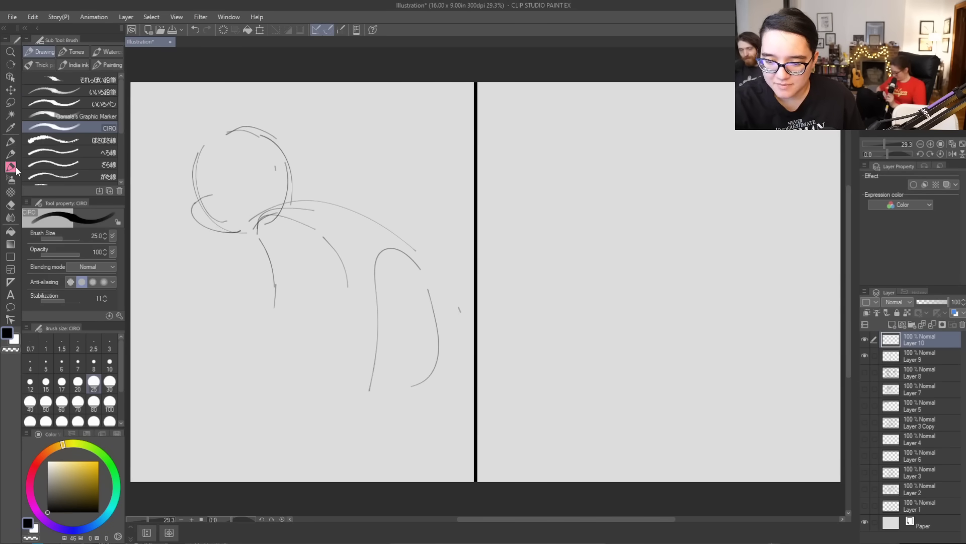
left_click_drag(266, 168, 271, 204)
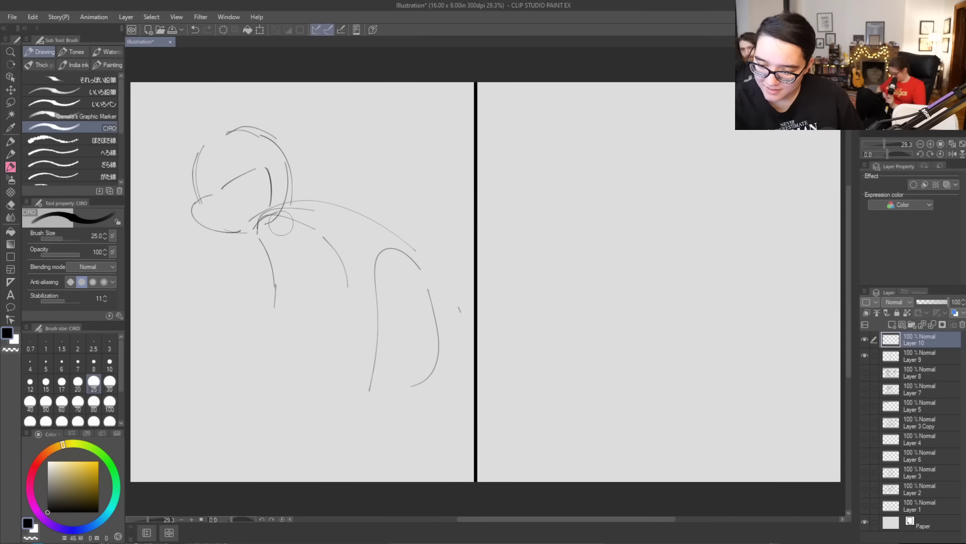
key("ctrl+z")
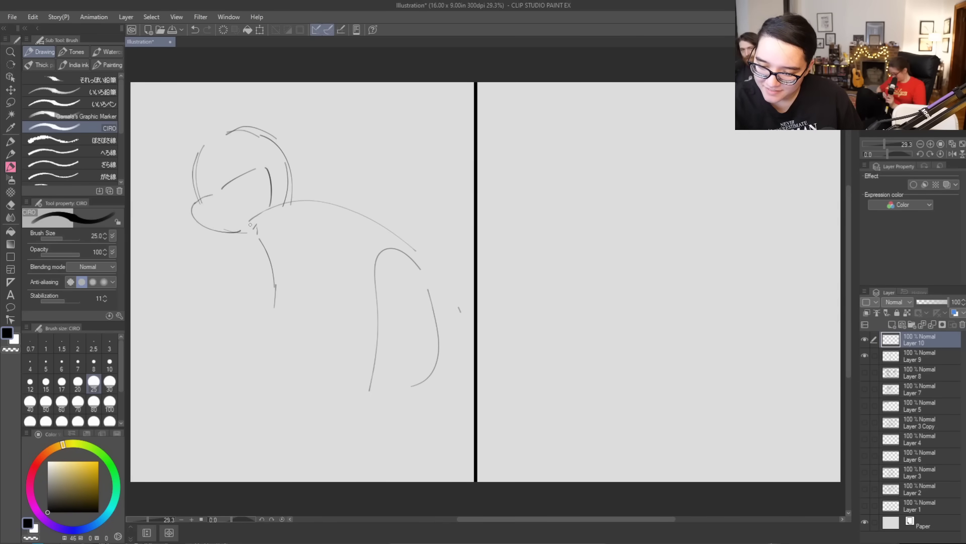
key("ctrl+z")
left_click_drag(248, 228, 269, 181)
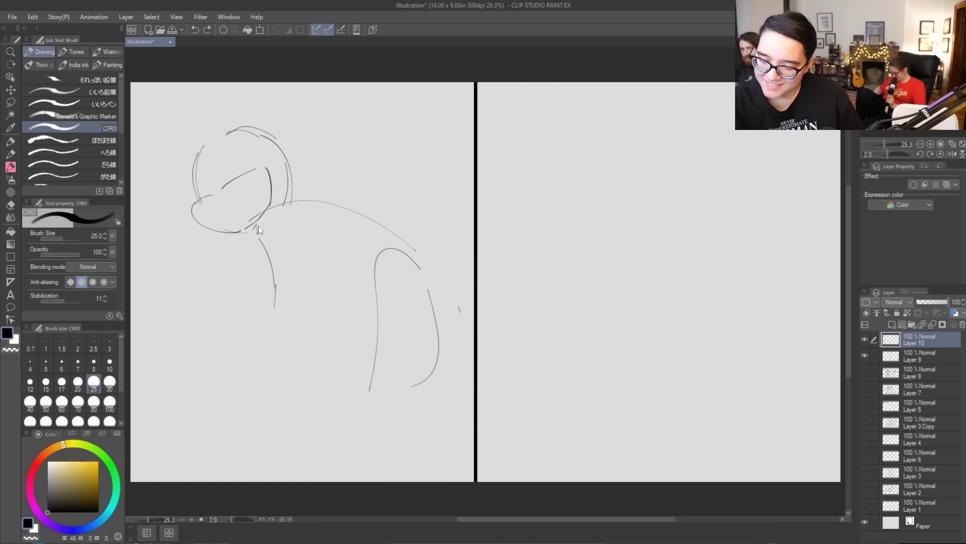
left_click_drag(258, 224, 269, 257)
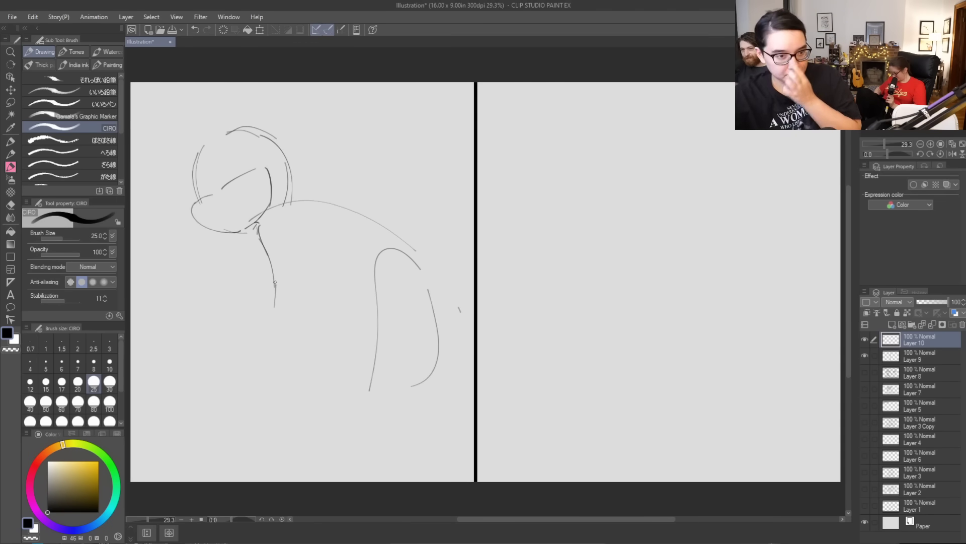
Try several arcs for the creature's back, running from the neck toward the arched shape beside the divider
mouse_move(260, 225)
left_mouse_down()
mouse_move(266, 277)
mouse_move(262, 226)
mouse_move(281, 208)
mouse_move(367, 189)
left_mouse_up()
key("ctrl+z")
left_click_drag(267, 216, 402, 198)
key("ctrl+z")
key("ctrl+z")
mouse_move(261, 216)
left_mouse_down()
mouse_move(391, 213)
mouse_move(420, 267)
left_mouse_up()
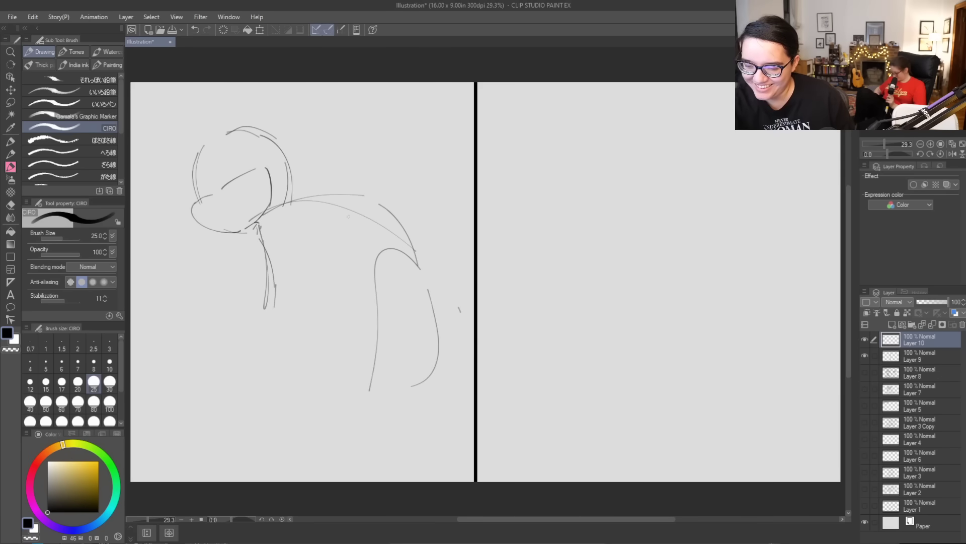
left_click_drag(287, 223, 343, 202)
key("ctrl+z")
mouse_move(290, 220)
left_mouse_down()
mouse_move(350, 215)
mouse_move(386, 253)
left_mouse_up()
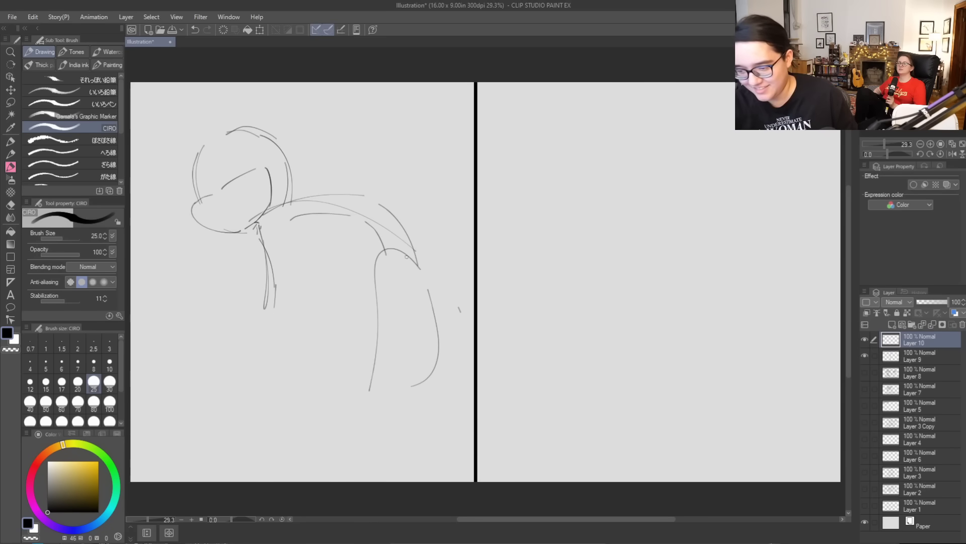
key("ctrl+z")
key("ctrl+z")
key("ctrl+z")
key("ctrl+z")
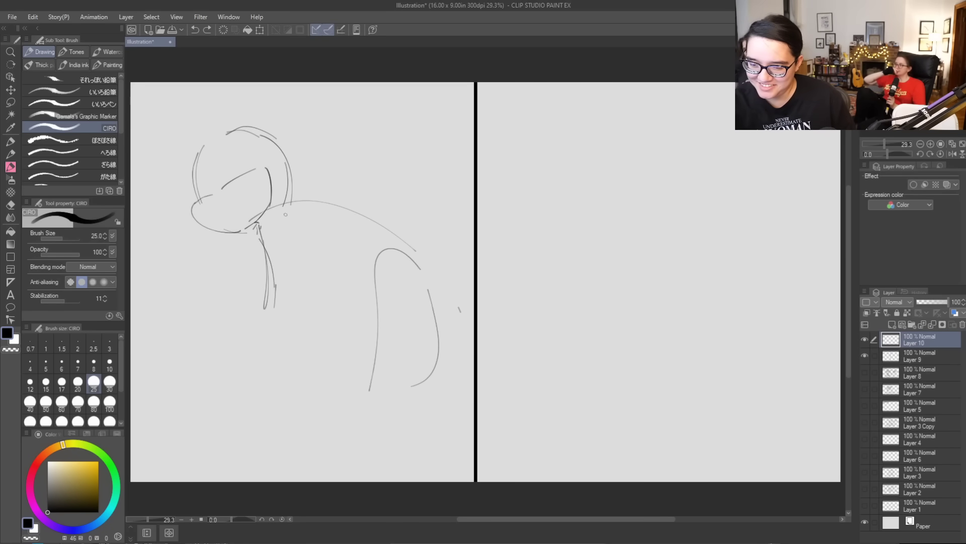
Sketch a double arc from the neck to a ring over the arched shape, and outline the torso beneath it
mouse_move(261, 229)
left_mouse_down()
mouse_move(305, 204)
mouse_move(413, 265)
left_mouse_up()
mouse_move(296, 220)
left_mouse_down()
mouse_move(360, 220)
mouse_move(377, 235)
left_mouse_up()
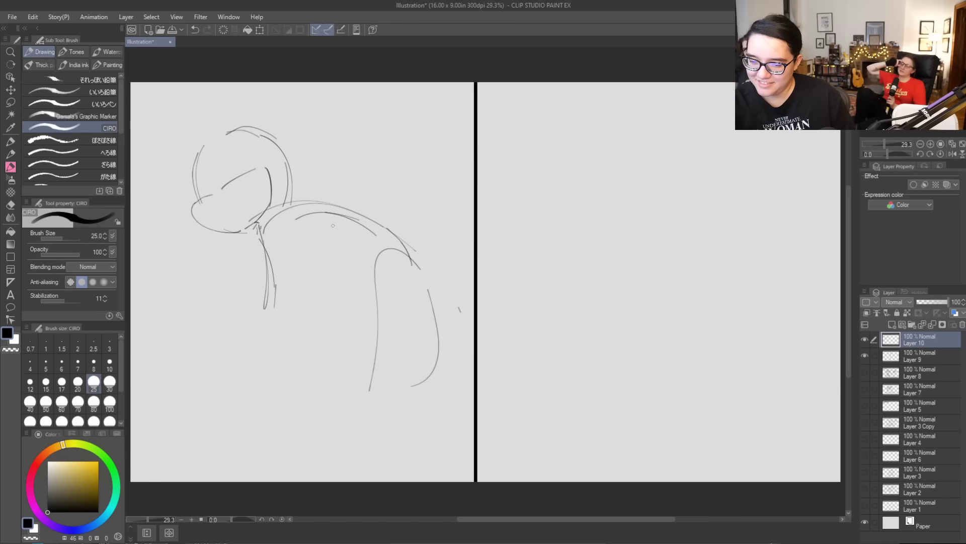
key("ctrl+z")
key("ctrl+z")
mouse_move(291, 228)
left_mouse_down()
mouse_move(346, 217)
mouse_move(378, 249)
mouse_move(414, 248)
left_mouse_up()
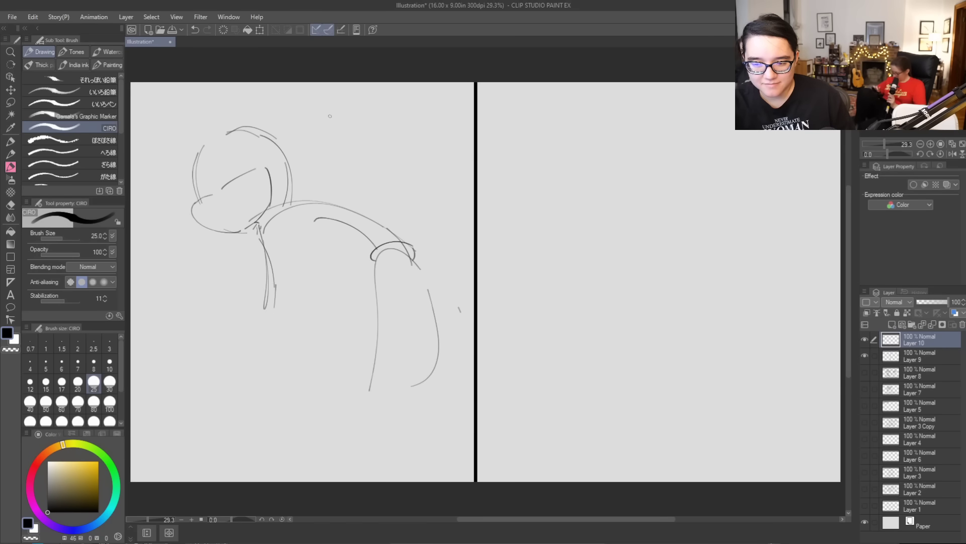
mouse_move(265, 249)
left_mouse_down()
mouse_move(257, 309)
mouse_move(302, 286)
mouse_move(331, 296)
left_mouse_up()
mouse_move(315, 225)
left_mouse_down()
mouse_move(330, 256)
mouse_move(339, 289)
left_mouse_up()
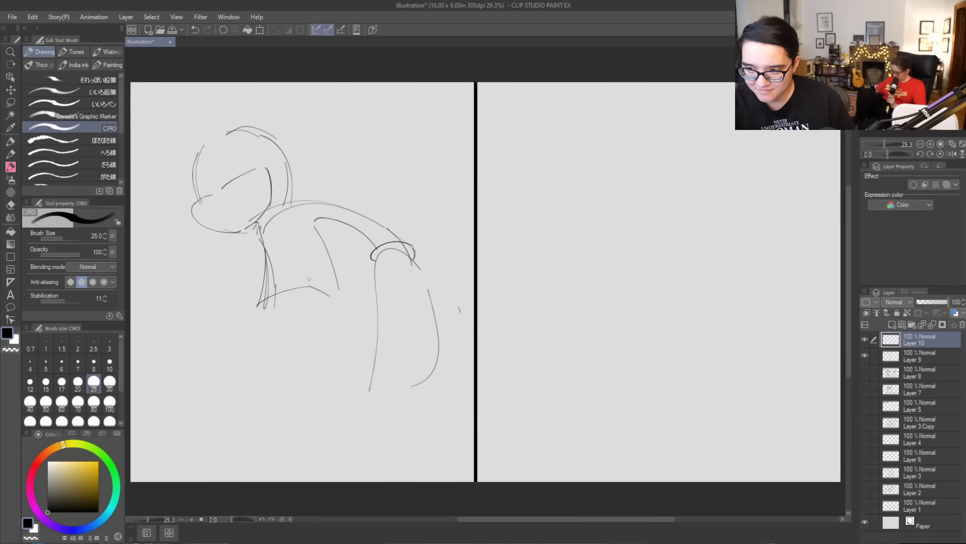
mouse_move(281, 249)
left_mouse_down()
mouse_move(203, 334)
mouse_move(174, 382)
left_mouse_up()
key("ctrl+z")
mouse_move(322, 286)
left_mouse_down()
mouse_move(254, 277)
mouse_move(206, 311)
mouse_move(175, 398)
left_mouse_up()
key("ctrl+z")
key("ctrl+z")
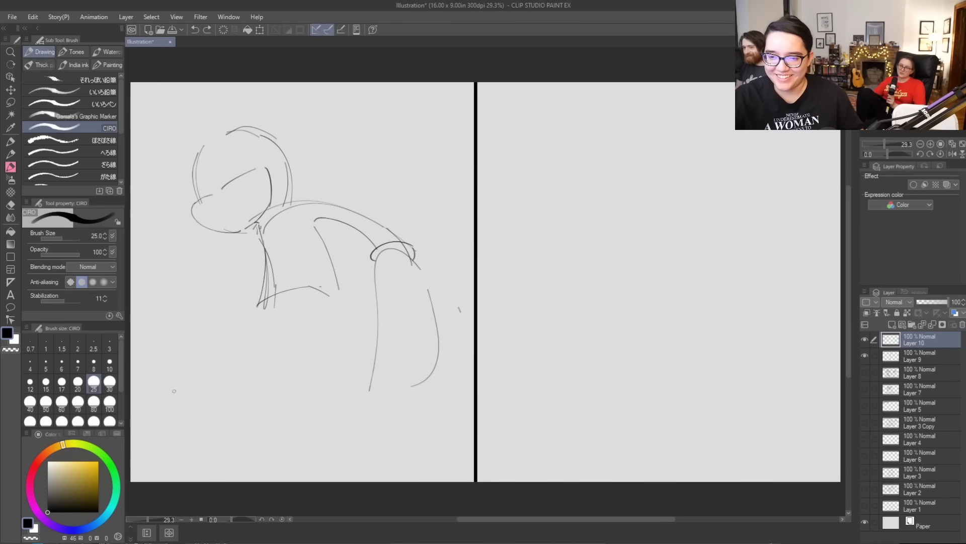
Clear the sketch layer and rough in a new round head in the upper part of the left half
left_click(223, 29)
left_click_drag(215, 258, 262, 197)
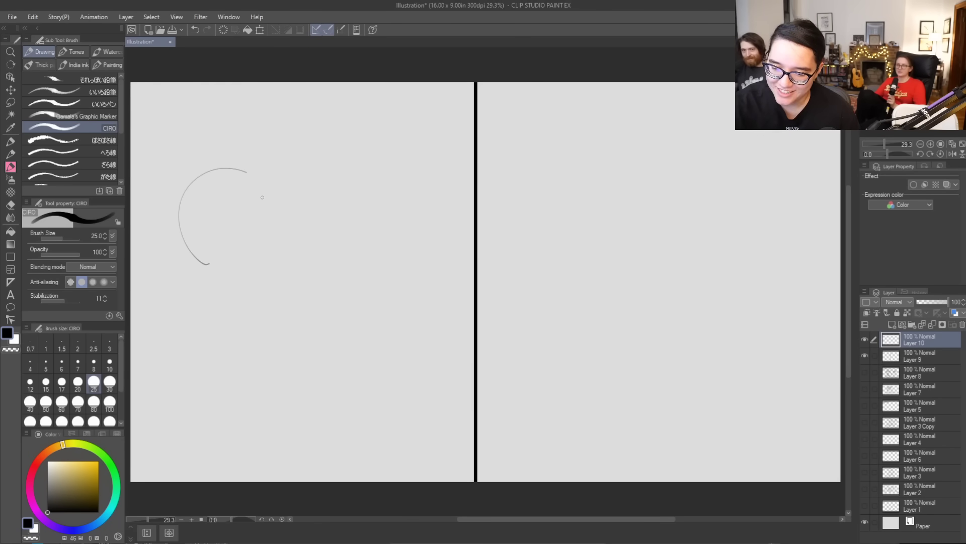
left_click_drag(214, 275, 277, 239)
key("ctrl+z")
left_click_drag(220, 274, 273, 253)
left_click_drag(252, 169, 278, 232)
key("ctrl+z")
key("ctrl+z")
key("ctrl+z")
Redraw the head as a loose circle slightly higher, with overlapping strokes along its top and sides
mouse_move(200, 260)
left_mouse_down()
mouse_move(238, 152)
mouse_move(273, 207)
mouse_move(263, 243)
left_mouse_up()
left_click_drag(261, 243, 278, 206)
key("ctrl+z")
key("ctrl+z")
key("ctrl+z")
left_click_drag(176, 189, 218, 252)
mouse_move(212, 149)
left_mouse_down()
mouse_move(270, 174)
mouse_move(247, 244)
mouse_move(255, 266)
mouse_move(275, 223)
mouse_move(331, 254)
left_mouse_up()
key("ctrl+z")
key("ctrl+z")
Sketch an oval torso slanting down to the right from the head, with a double back line and pointed rump
left_click_drag(268, 225, 349, 290)
mouse_move(245, 261)
left_mouse_down()
mouse_move(278, 316)
mouse_move(319, 329)
left_mouse_up()
left_click_drag(268, 292, 319, 312)
key("ctrl+z")
mouse_move(264, 289)
left_mouse_down()
mouse_move(323, 318)
mouse_move(291, 305)
mouse_move(332, 310)
left_mouse_up()
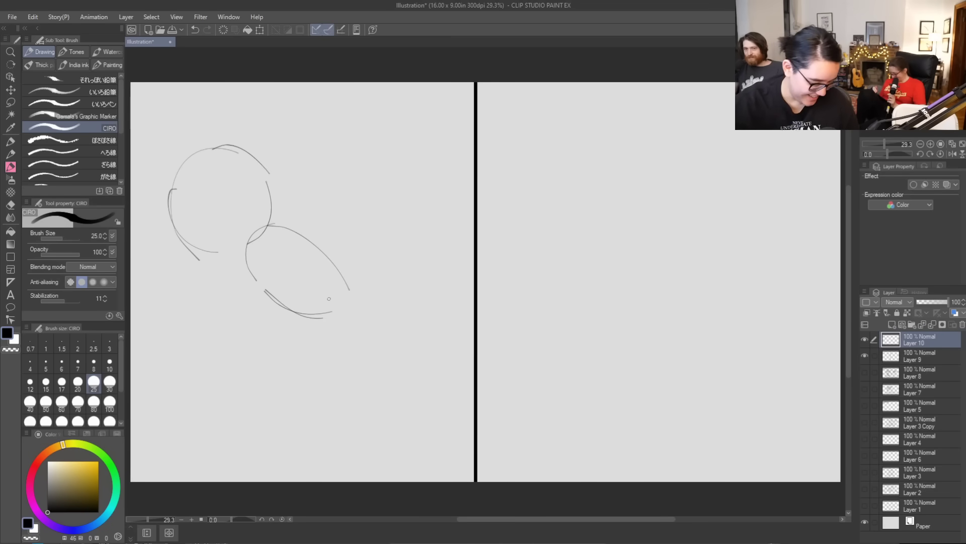
key("ctrl+z")
key("ctrl+z")
mouse_move(250, 248)
left_mouse_down()
mouse_move(320, 263)
mouse_move(336, 296)
left_mouse_up()
mouse_move(264, 292)
left_mouse_down()
mouse_move(282, 330)
mouse_move(343, 316)
left_mouse_up()
key("ctrl+z")
mouse_move(288, 328)
left_mouse_down()
mouse_move(340, 331)
mouse_move(361, 309)
mouse_move(336, 303)
mouse_move(360, 309)
left_mouse_up()
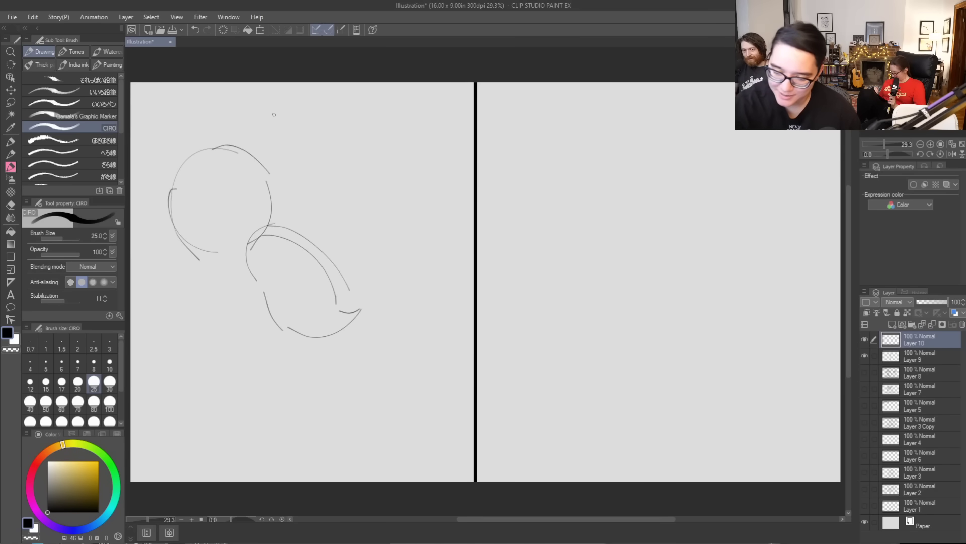
Sketch a tall arch inside the head and a small rounded snout at the head's lower left edge
mouse_move(207, 258)
left_mouse_down()
mouse_move(198, 229)
mouse_move(227, 180)
mouse_move(260, 221)
left_mouse_up()
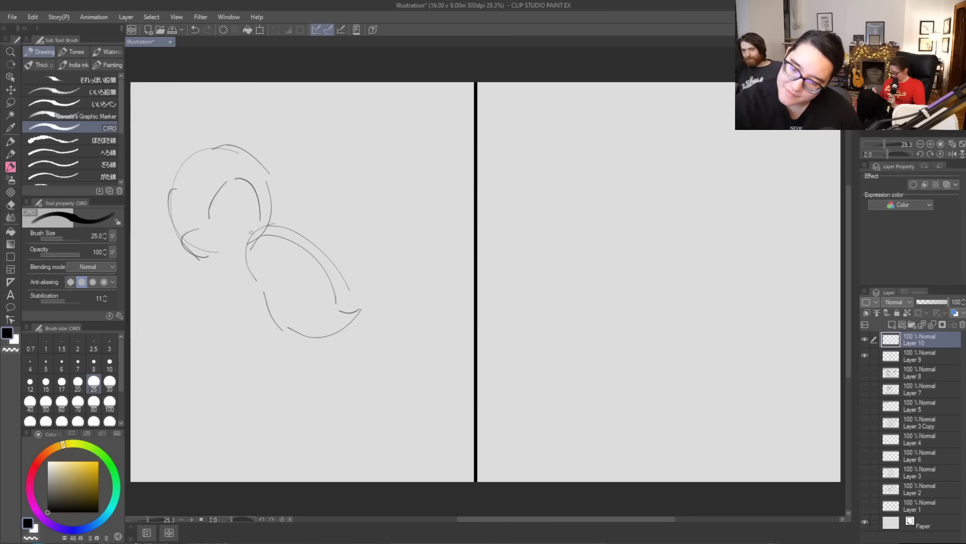
left_click_drag(185, 247, 247, 255)
mouse_move(180, 241)
left_mouse_down()
mouse_move(211, 258)
mouse_move(247, 246)
left_mouse_up()
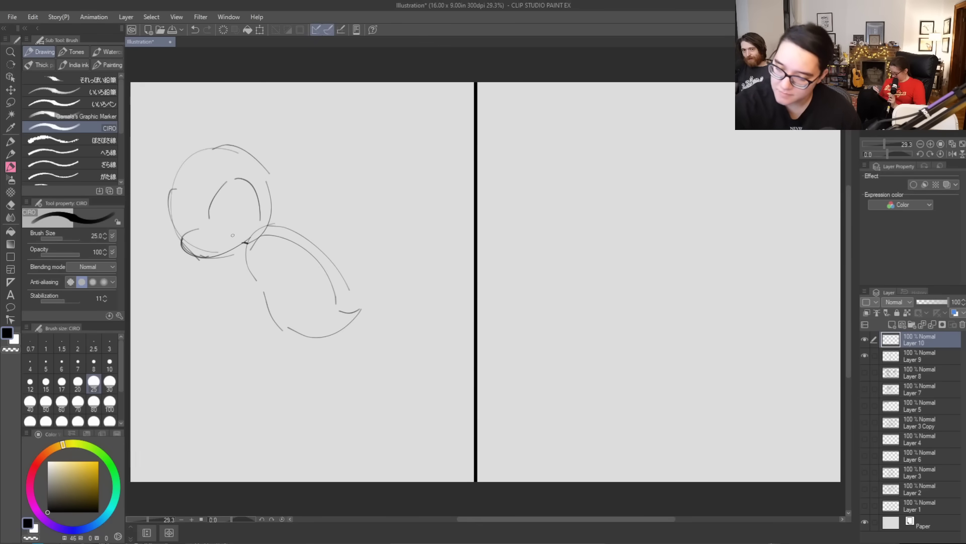
key("ctrl+z")
key("ctrl+z")
key("ctrl+z")
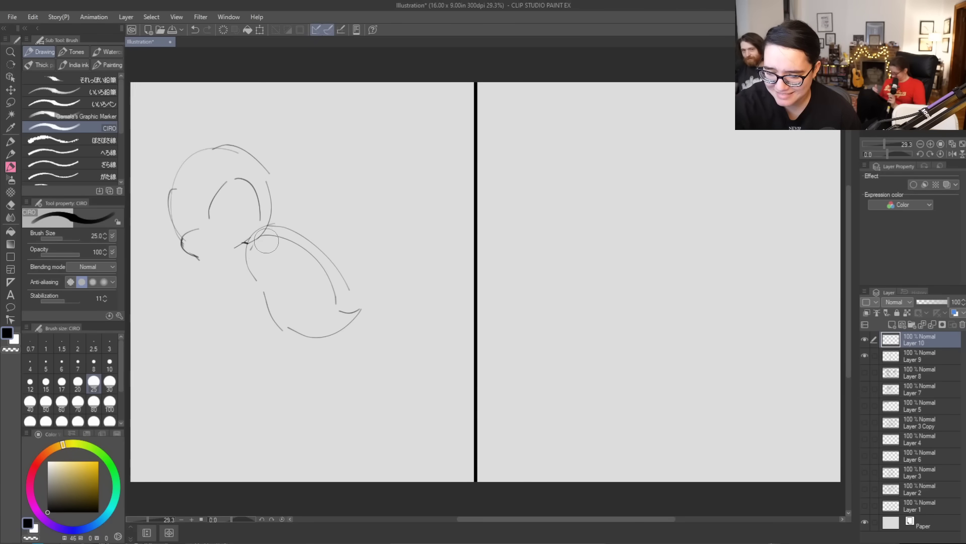
Reshape the muzzle with an upper line and a jaw curve to the neck, and add a small oval nose at its tip
left_click_drag(179, 244, 208, 217)
mouse_move(180, 249)
left_mouse_down()
mouse_move(238, 251)
mouse_move(248, 242)
left_mouse_up()
key("ctrl+z")
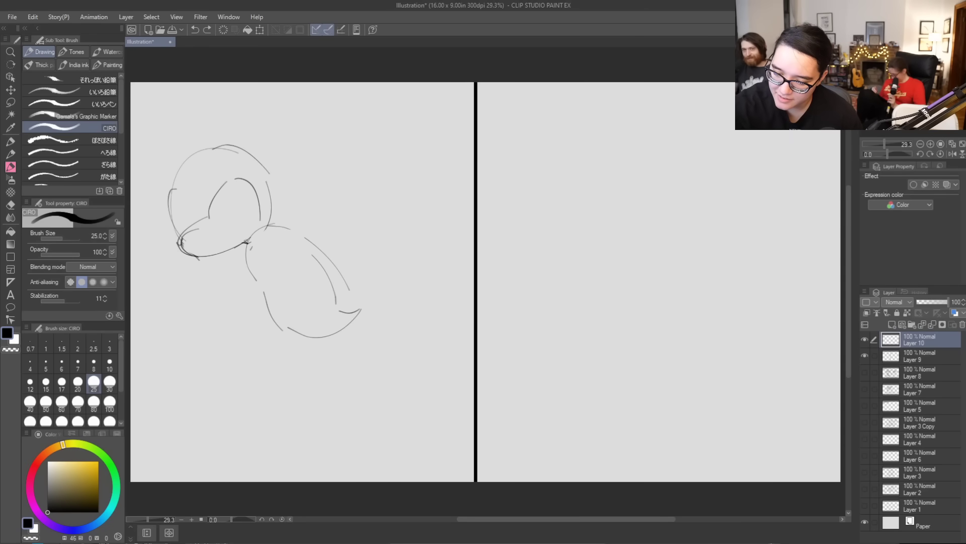
left_click_drag(184, 254, 249, 237)
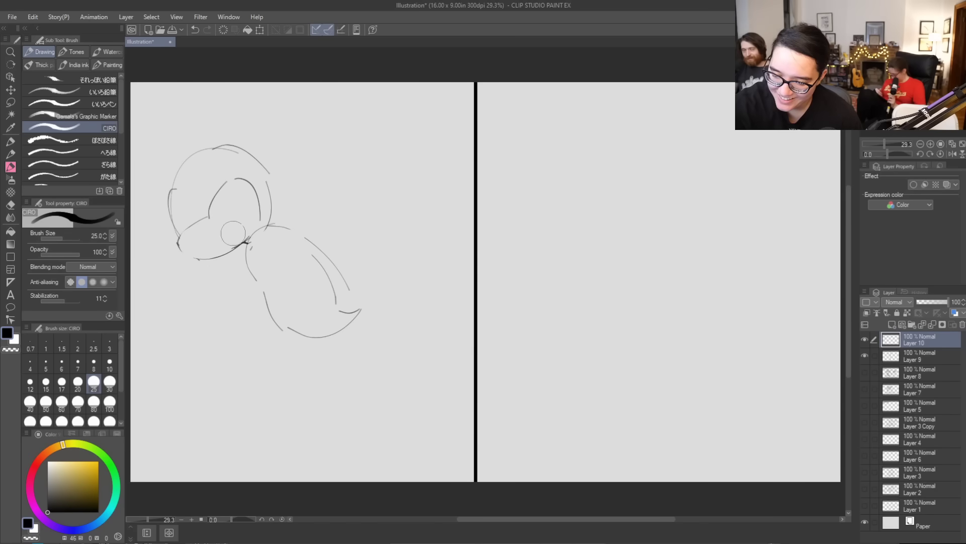
left_click_drag(179, 242, 171, 247)
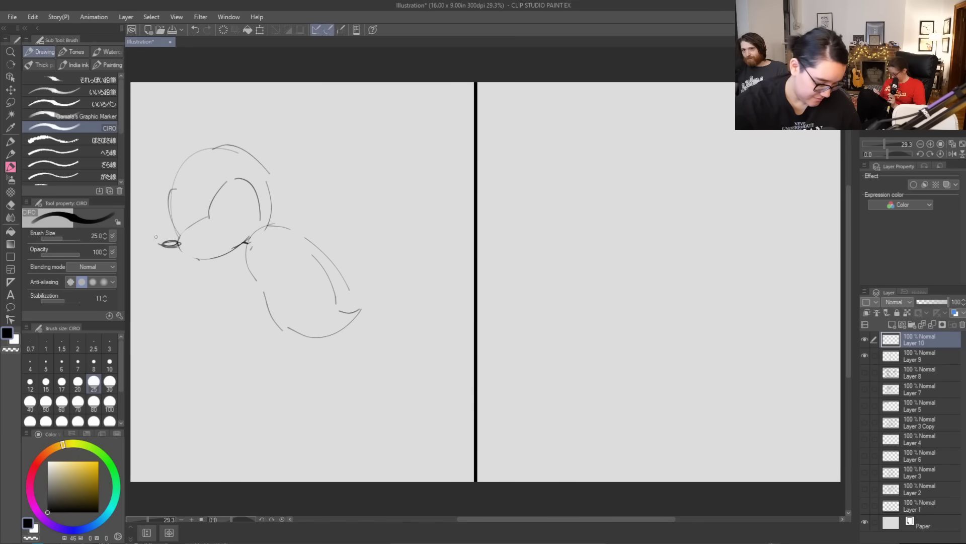
mouse_move(165, 240)
left_mouse_down()
mouse_move(177, 243)
mouse_move(167, 240)
left_mouse_up()
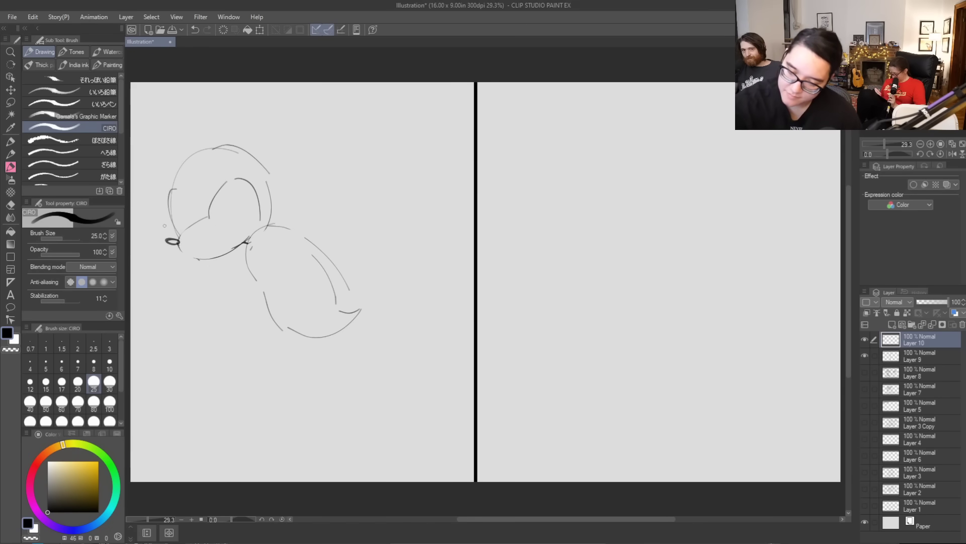
Sketch an arm as two curved lines rising from the neck toward the upper right of the left half
left_click_drag(252, 232, 340, 181)
key("ctrl+z")
left_click_drag(249, 240, 357, 173)
left_click_drag(271, 232, 357, 190)
key("ctrl+z")
key("ctrl+z")
left_click_drag(250, 241, 352, 187)
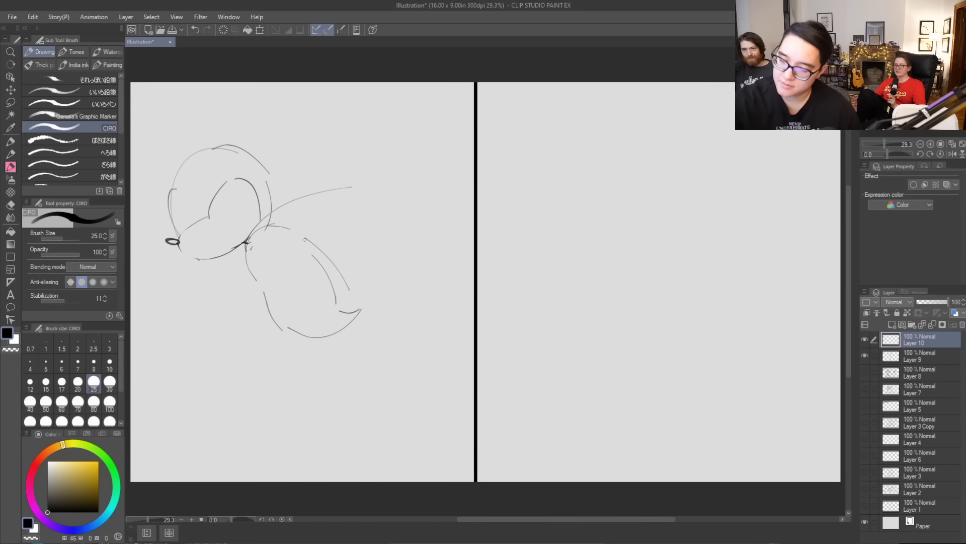
mouse_move(280, 221)
left_mouse_down()
mouse_move(400, 195)
mouse_move(306, 217)
mouse_move(372, 199)
left_mouse_up()
key("ctrl+z")
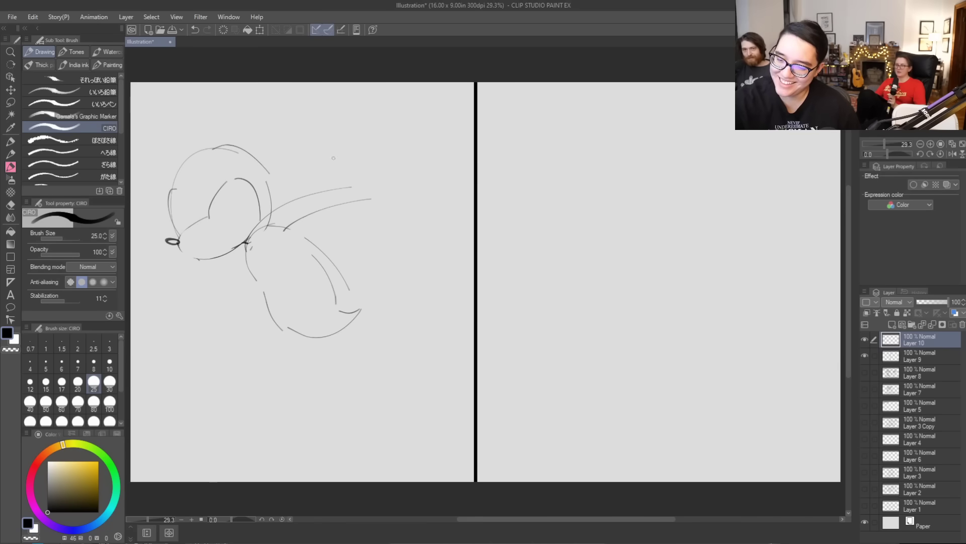
key("ctrl+z")
mouse_move(282, 229)
left_mouse_down()
mouse_move(358, 193)
mouse_move(378, 171)
left_mouse_up()
key("ctrl+z")
Sketch a large loose circle for the hand at the end of the raised arm
left_click_drag(375, 225, 438, 155)
left_click_drag(423, 232, 452, 200)
key("ctrl+z")
left_click_drag(443, 167, 406, 238)
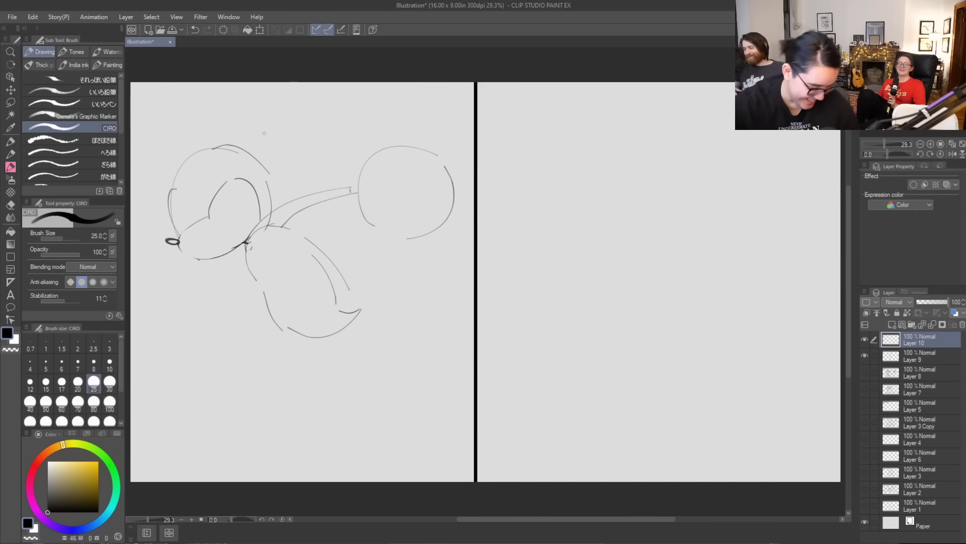
Sketch a leg stretching left from the bottom of the torso, closed off with a short line at its end
mouse_move(308, 306)
left_mouse_down()
mouse_move(257, 289)
mouse_move(219, 299)
left_mouse_up()
key("ctrl+z")
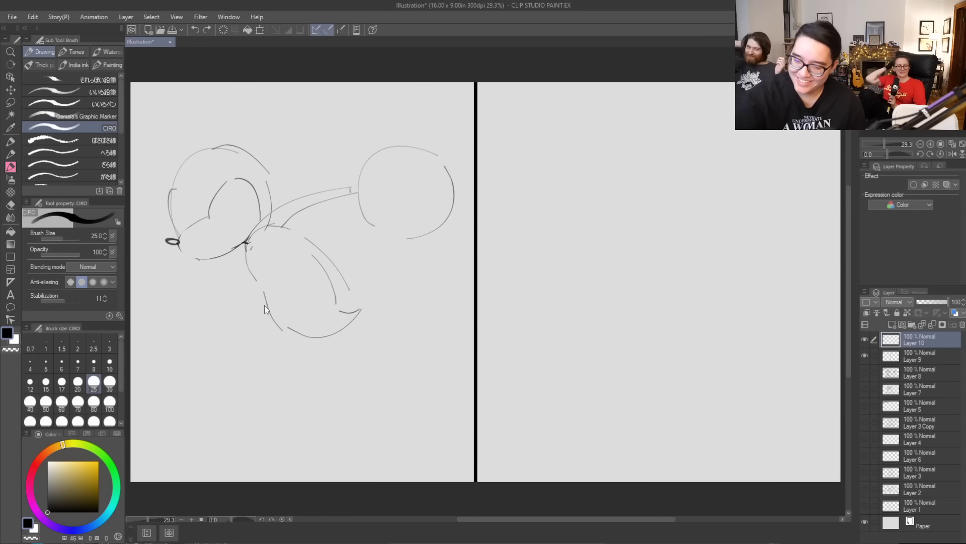
left_click_drag(294, 331, 257, 319)
left_click_drag(165, 349, 244, 306)
key("ctrl+z")
Sketch a second leg curving down and back to the right beneath the torso, and extend the rump's pointed lines
mouse_move(172, 330)
left_mouse_down()
mouse_move(217, 308)
mouse_move(324, 388)
mouse_move(376, 377)
left_mouse_up()
key("ctrl+z")
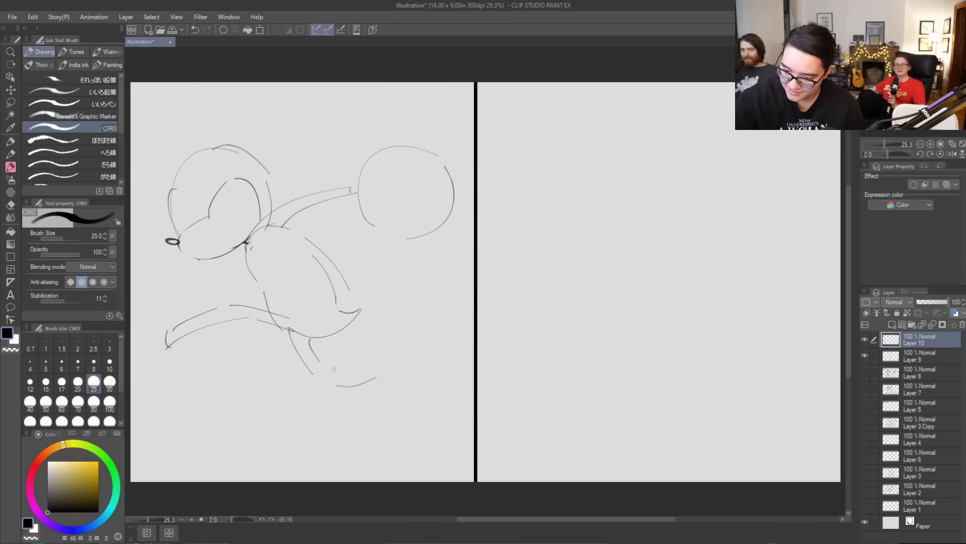
key("ctrl+z")
key("ctrl+z")
left_click_drag(287, 332, 317, 374)
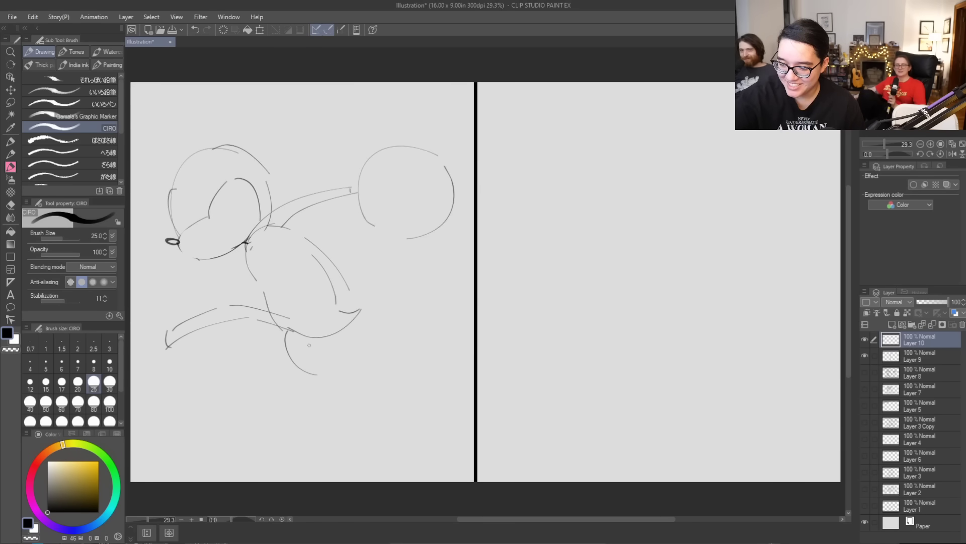
mouse_move(278, 325)
left_mouse_down()
mouse_move(336, 332)
mouse_move(386, 304)
left_mouse_up()
left_click_drag(285, 334, 381, 375)
left_click_drag(311, 340, 320, 373)
key("ctrl+z")
mouse_move(312, 333)
left_mouse_down()
mouse_move(330, 371)
mouse_move(385, 370)
left_mouse_up()
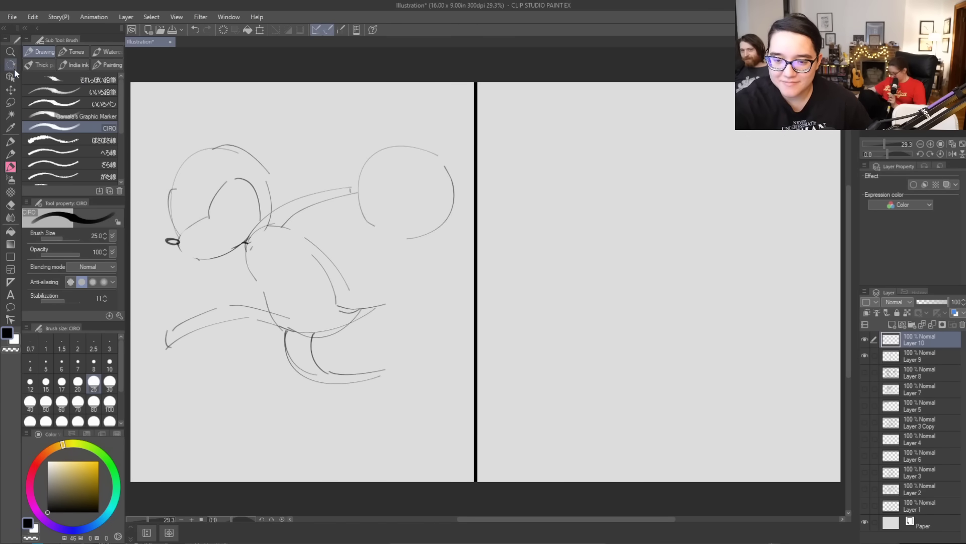
Scale the whole sketch down to about 93% and rotate it slightly counterclockwise within the left half
left_click(260, 30)
mouse_move(455, 145)
left_mouse_down()
mouse_move(444, 153)
mouse_move(432, 135)
left_mouse_up()
left_click_drag(417, 198, 438, 182)
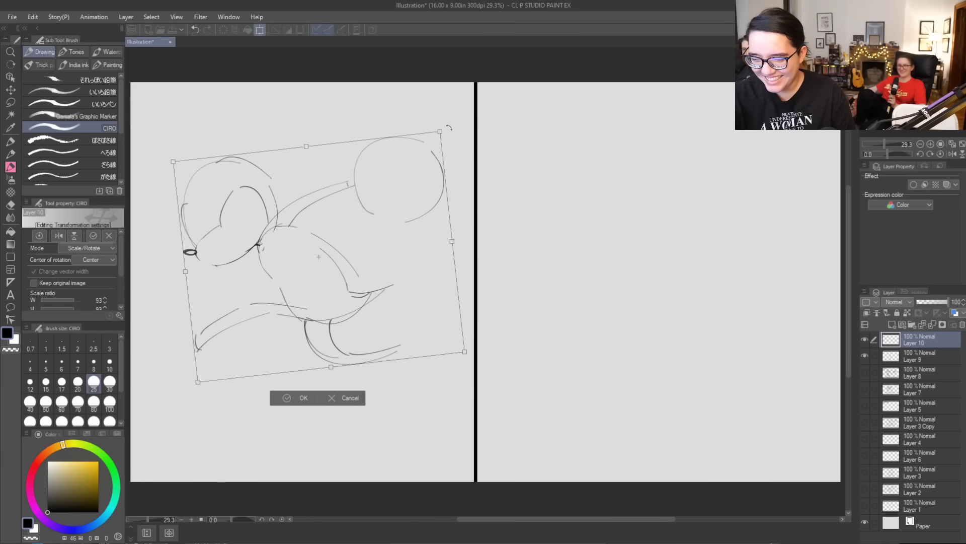
key("Return")
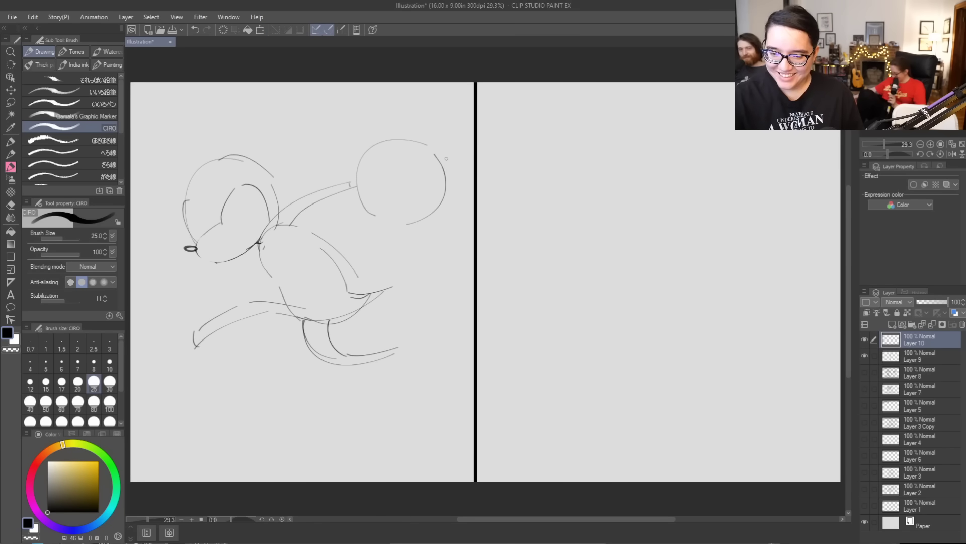
Sketch a large circle below the forward leg and, at brush size 30, redraw the curved line leading over it
left_click(12, 141)
left_click(11, 166)
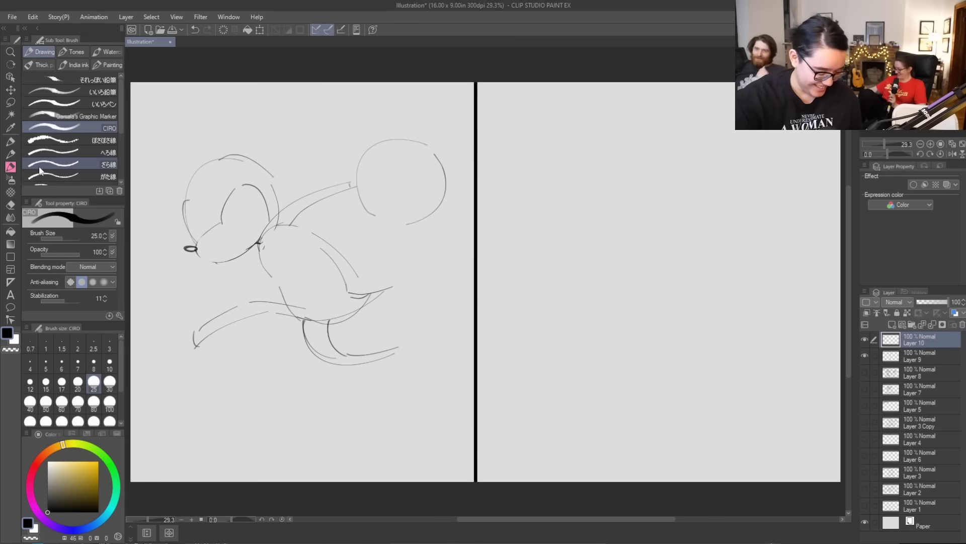
mouse_move(229, 397)
left_mouse_down()
mouse_move(217, 377)
mouse_move(255, 413)
left_mouse_up()
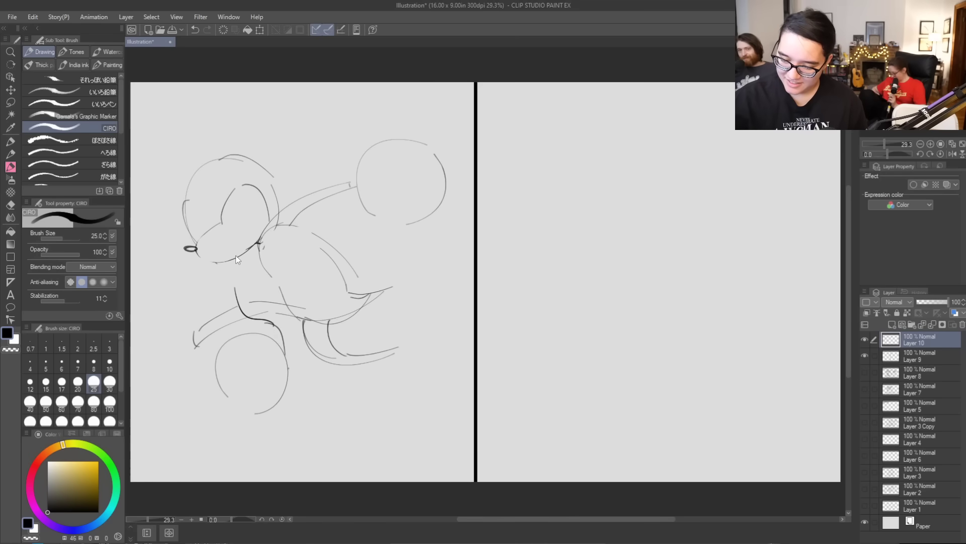
key("ctrl+s")
key("Escape")
left_click(110, 385)
left_click_drag(273, 329, 215, 285)
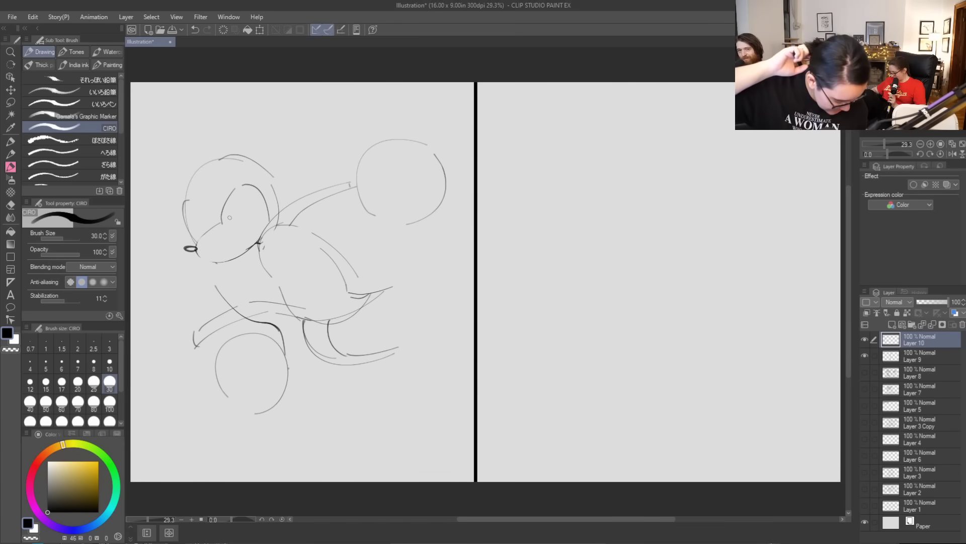
Draw the lower hand over its guide circle with an upright thumb, a long finger pointing left and curled fingers below
mouse_move(245, 361)
left_mouse_down()
mouse_move(270, 367)
mouse_move(233, 344)
mouse_move(199, 283)
mouse_move(212, 276)
mouse_move(240, 314)
mouse_move(266, 327)
left_mouse_up()
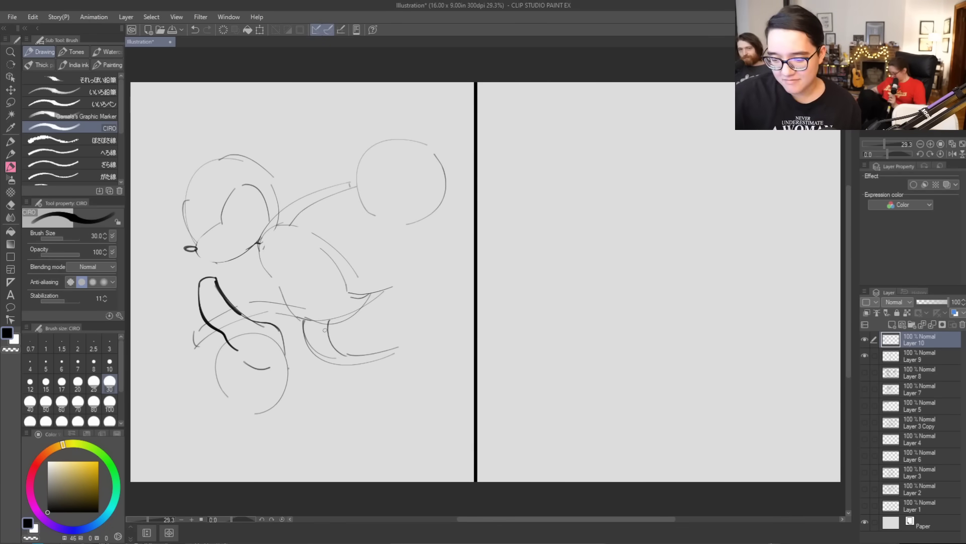
mouse_move(226, 339)
left_mouse_down()
mouse_move(188, 383)
mouse_move(142, 386)
left_mouse_up()
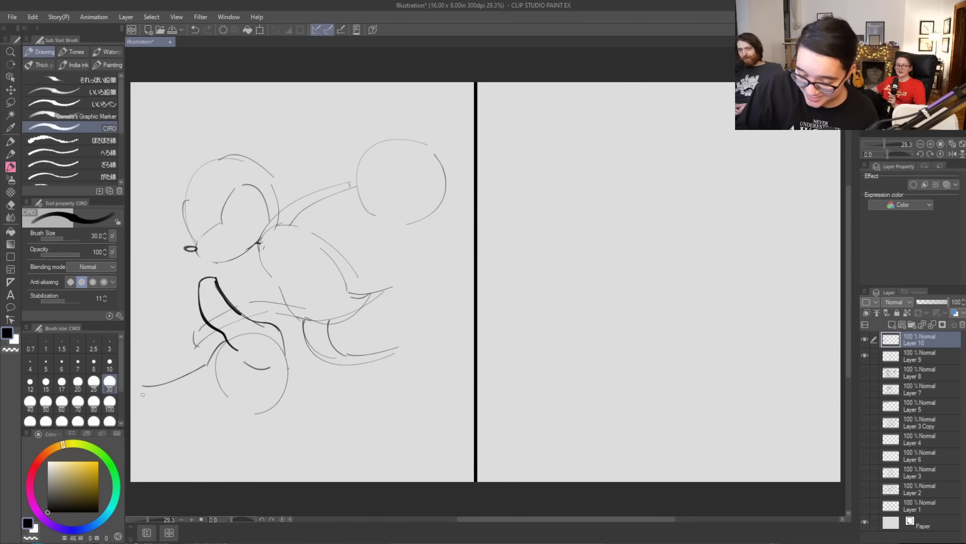
mouse_move(176, 412)
left_mouse_down()
mouse_move(218, 384)
mouse_move(160, 417)
mouse_move(145, 407)
left_mouse_up()
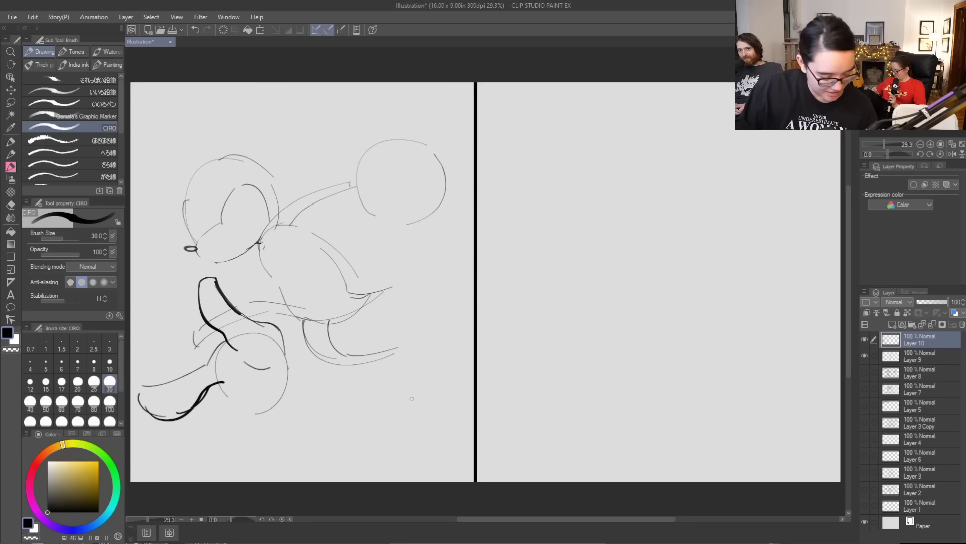
mouse_move(244, 375)
left_mouse_down()
mouse_move(208, 397)
mouse_move(239, 410)
mouse_move(263, 388)
left_mouse_up()
mouse_move(238, 419)
left_mouse_down()
mouse_move(261, 412)
mouse_move(272, 386)
mouse_move(285, 422)
mouse_move(233, 417)
left_mouse_up()
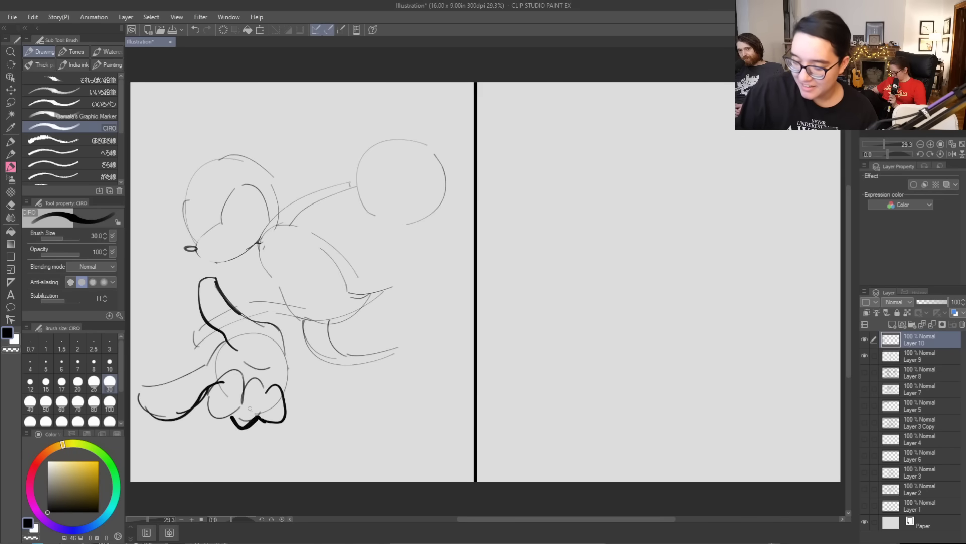
Redraw the pointing finger with a shorter rounded tip, darken the nearest curled finger, and add bold curves where the hand meets the wrist
mouse_move(149, 385)
left_mouse_down()
mouse_move(151, 407)
mouse_move(176, 418)
left_mouse_up()
key("ctrl+z")
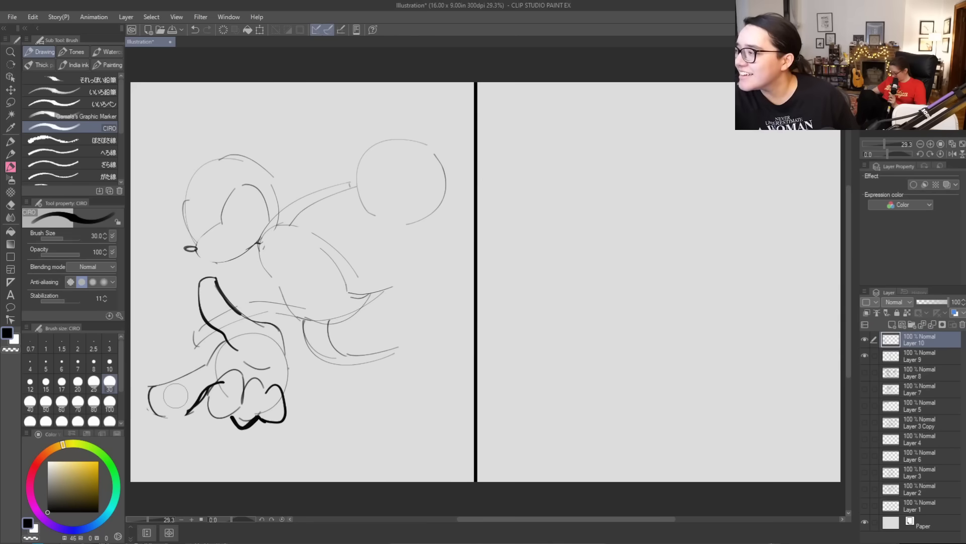
mouse_move(154, 412)
left_mouse_down()
mouse_move(182, 417)
mouse_move(193, 387)
mouse_move(219, 415)
mouse_move(209, 402)
mouse_move(246, 384)
left_mouse_up()
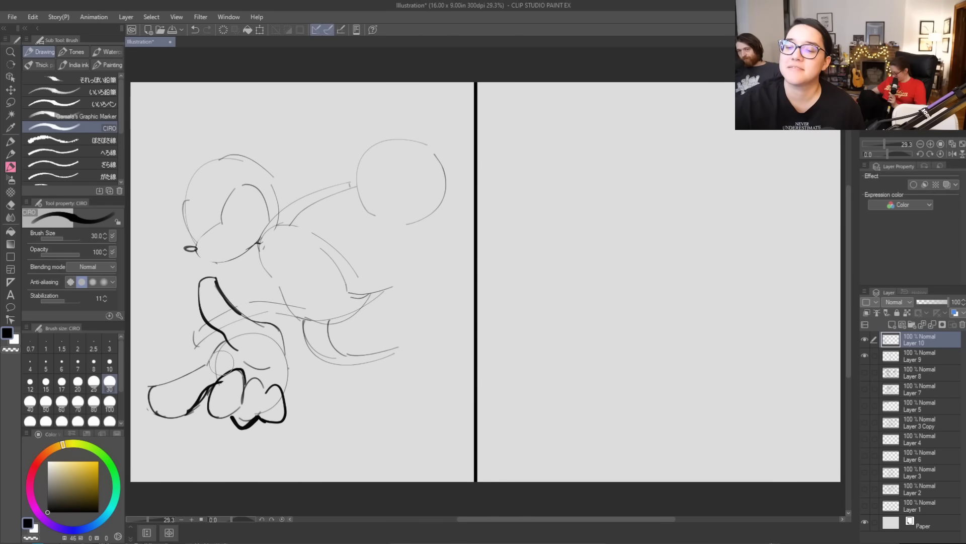
mouse_move(253, 320)
left_mouse_down()
mouse_move(292, 337)
mouse_move(294, 358)
left_mouse_up()
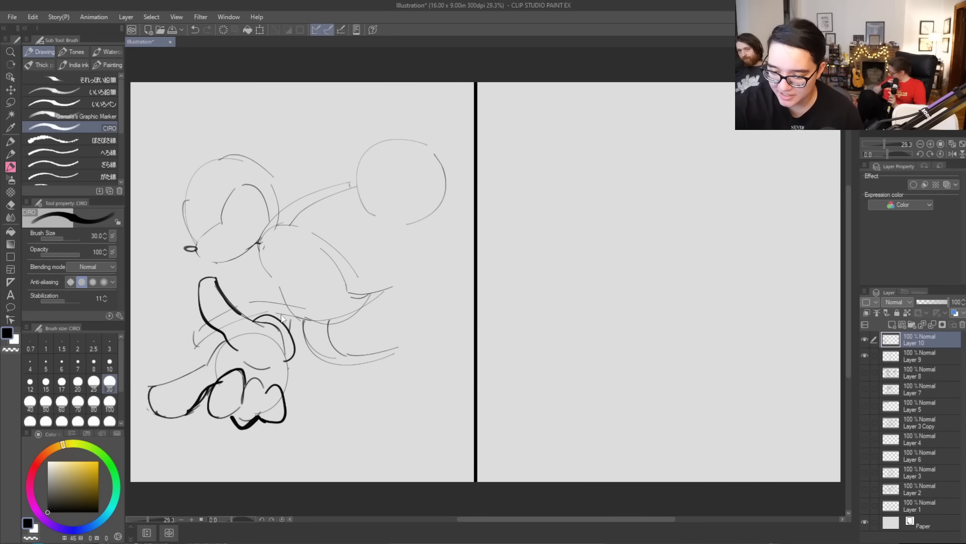
left_click_drag(273, 319, 280, 312)
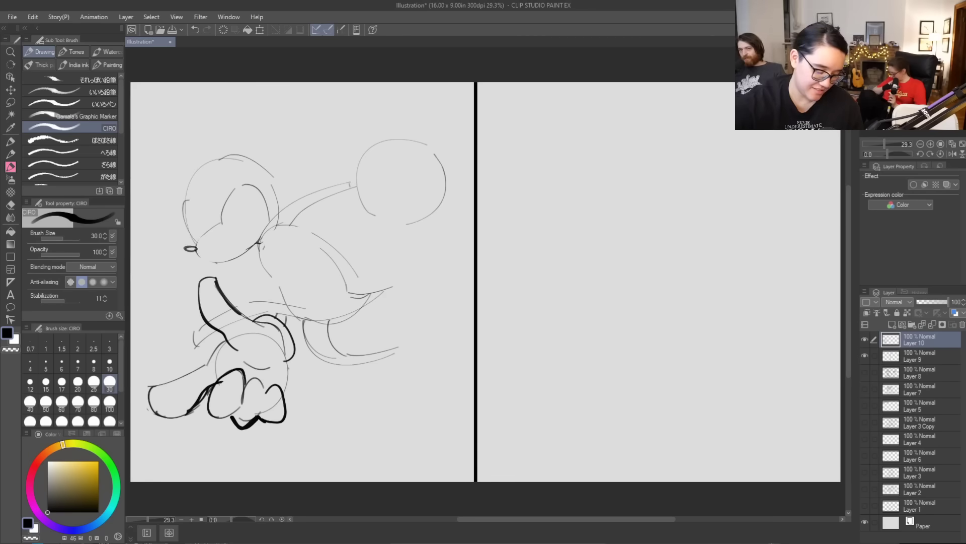
Sketch a tall upturned foot at the end of the forward leg, with rounded ankle curves behind the thumb
mouse_move(174, 368)
left_mouse_down()
mouse_move(148, 329)
mouse_move(164, 233)
mouse_move(177, 275)
left_mouse_up()
key("ctrl+z")
mouse_move(204, 315)
left_mouse_down()
mouse_move(162, 246)
mouse_move(145, 305)
mouse_move(190, 368)
left_mouse_up()
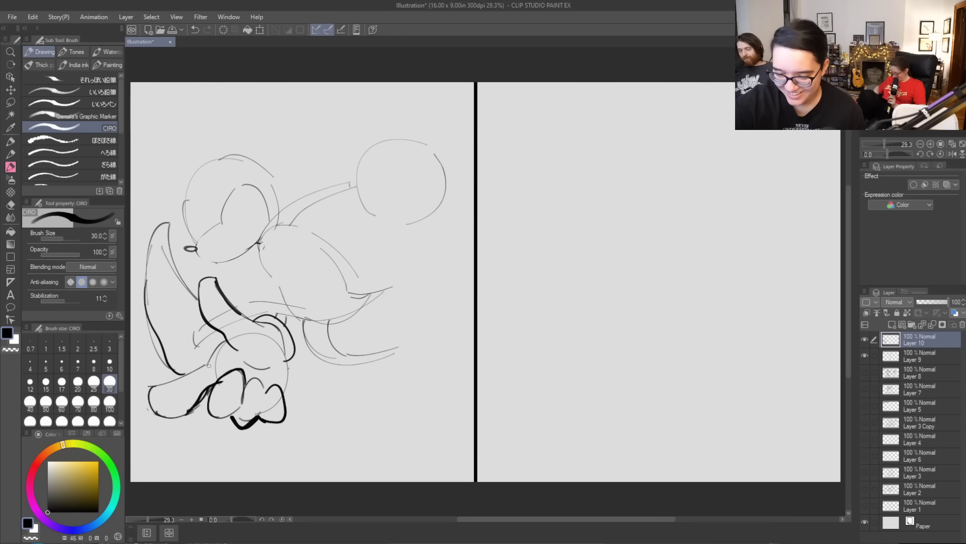
key("ctrl+z")
mouse_move(146, 272)
left_mouse_down()
mouse_move(163, 347)
mouse_move(201, 359)
left_mouse_up()
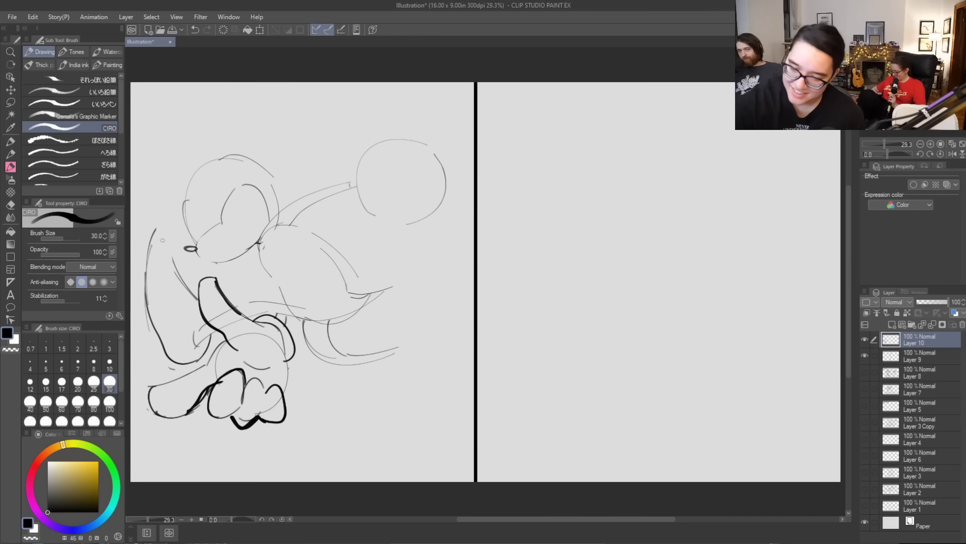
left_click_drag(156, 233, 184, 279)
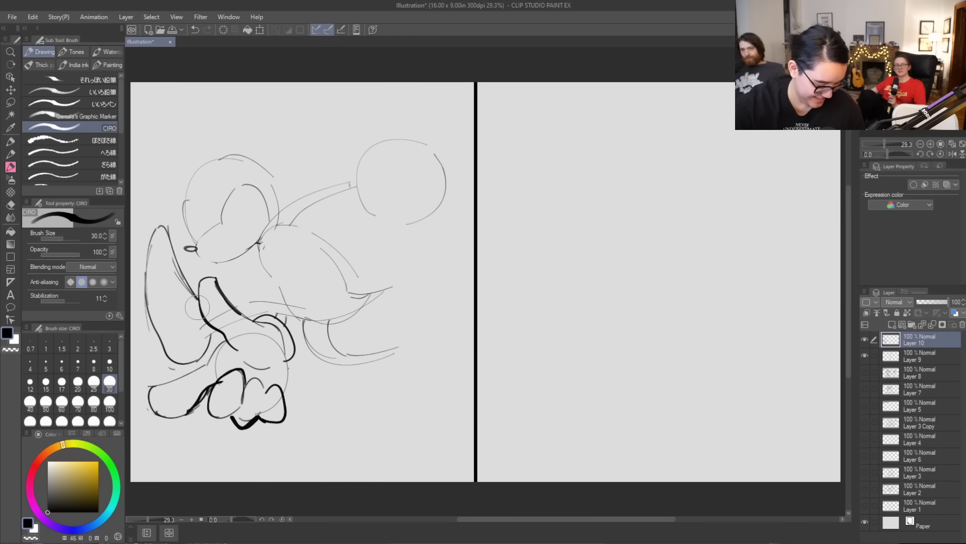
mouse_move(198, 302)
left_mouse_down()
mouse_move(185, 324)
mouse_move(200, 346)
mouse_move(217, 330)
mouse_move(206, 335)
mouse_move(200, 313)
left_mouse_up()
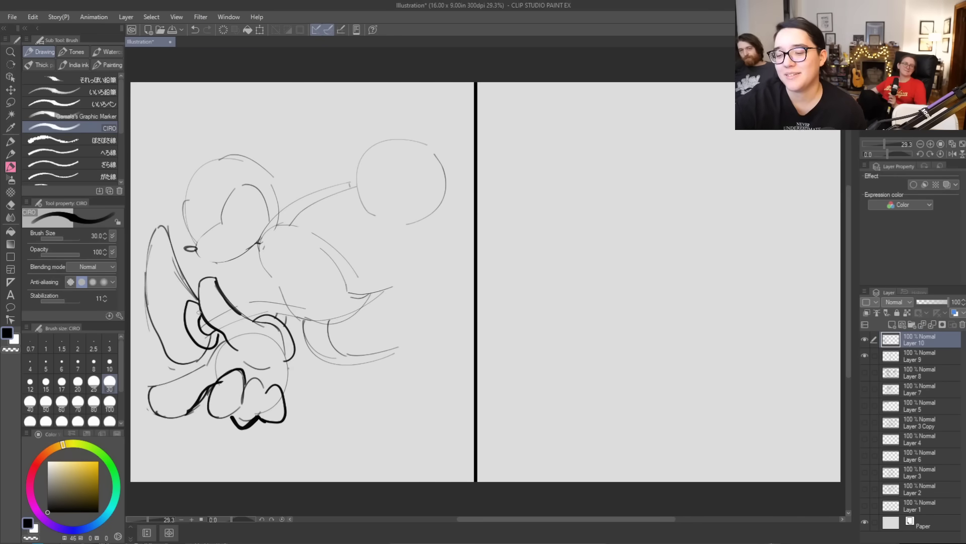
Erase the rear leg, retrace the forward leg's upper line, and redraw the belly as a bold curve up to the rump
key("ctrl+z")
left_click_drag(339, 354, 378, 355)
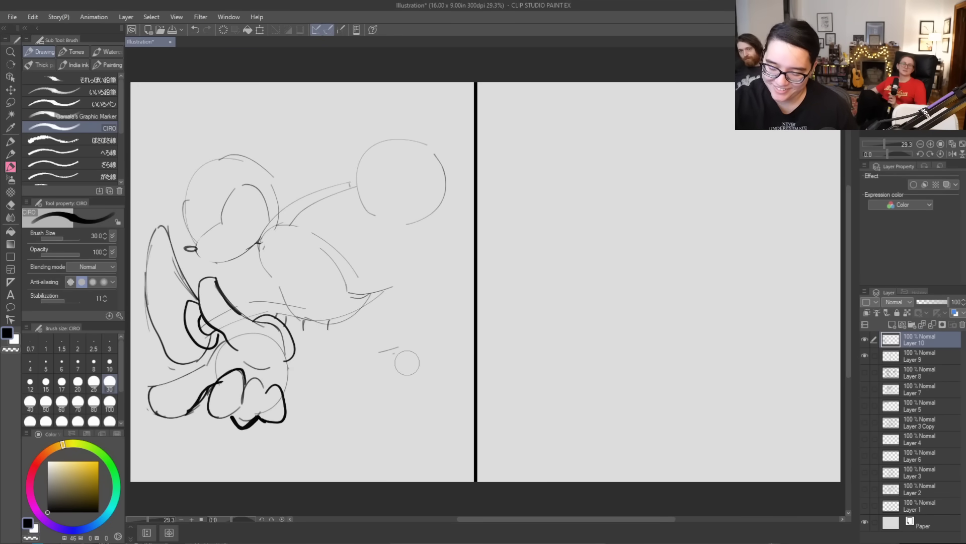
left_click_drag(235, 305, 300, 298)
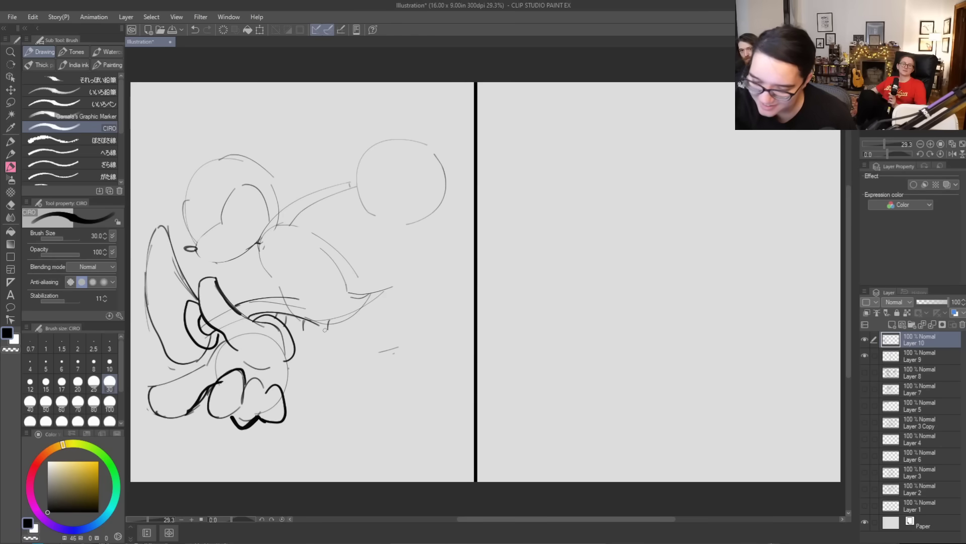
left_click(94, 381)
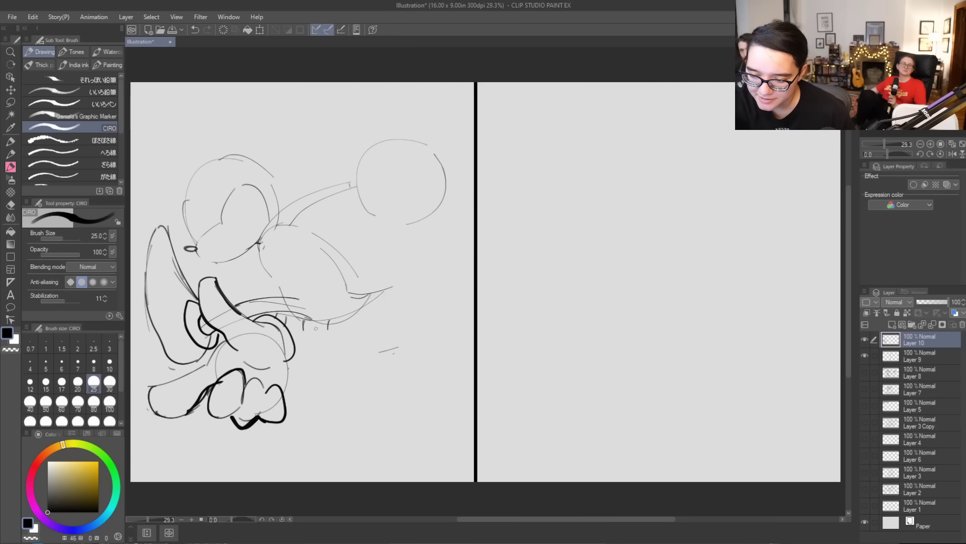
left_click(93, 401)
mouse_move(243, 314)
left_mouse_down()
mouse_move(320, 327)
mouse_move(311, 325)
mouse_move(373, 290)
left_mouse_up()
Redraw the face's left contour at brush size 20, and outline the muzzle with a small round nose at size 25
left_click(77, 381)
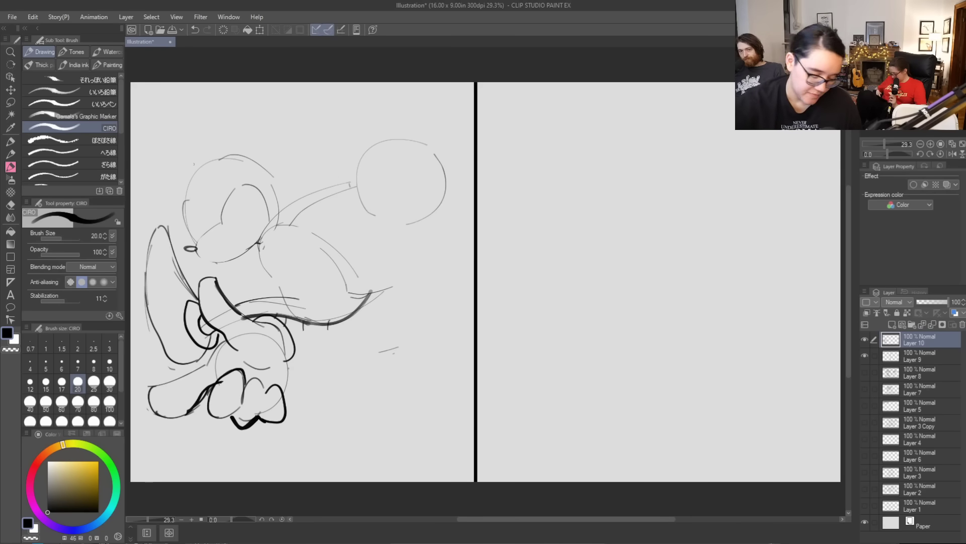
mouse_move(195, 170)
left_mouse_down()
mouse_move(182, 205)
mouse_move(195, 235)
left_mouse_up()
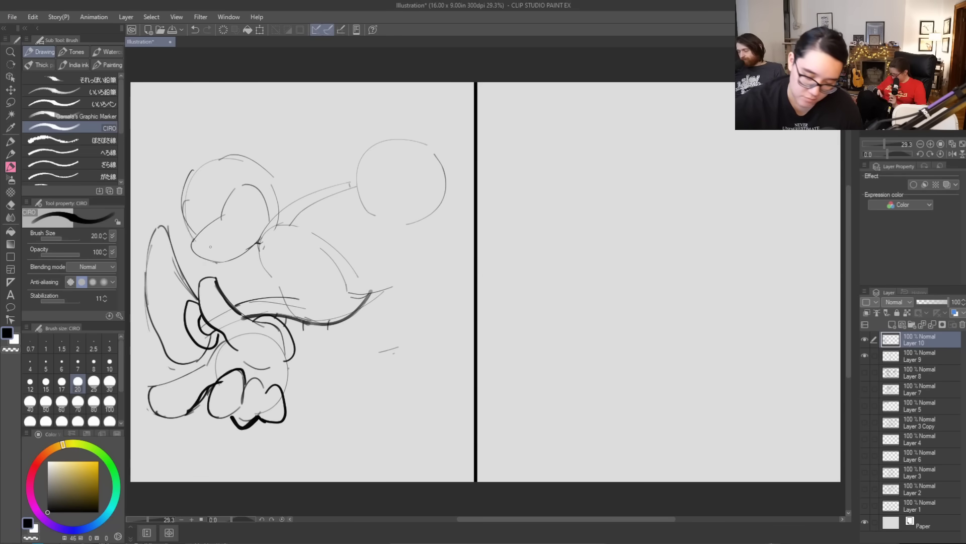
key("ctrl+z")
key("ctrl+y")
key("ctrl+z")
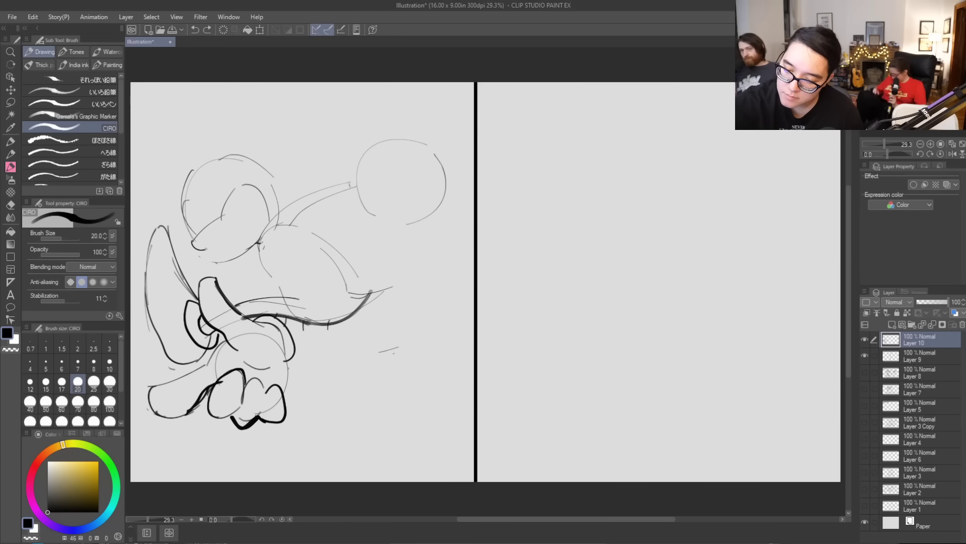
key("ctrl+z")
key("ctrl+y")
key("ctrl+z")
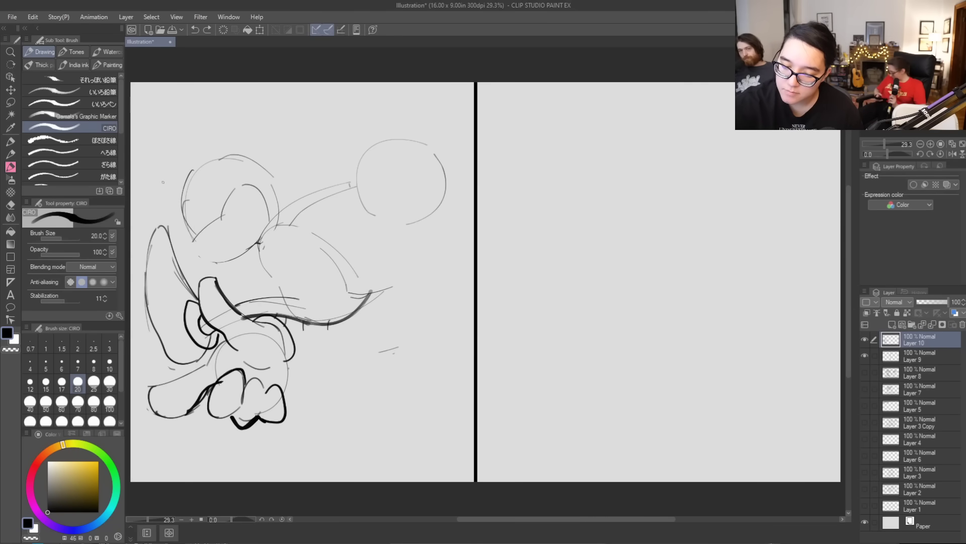
left_click(96, 384)
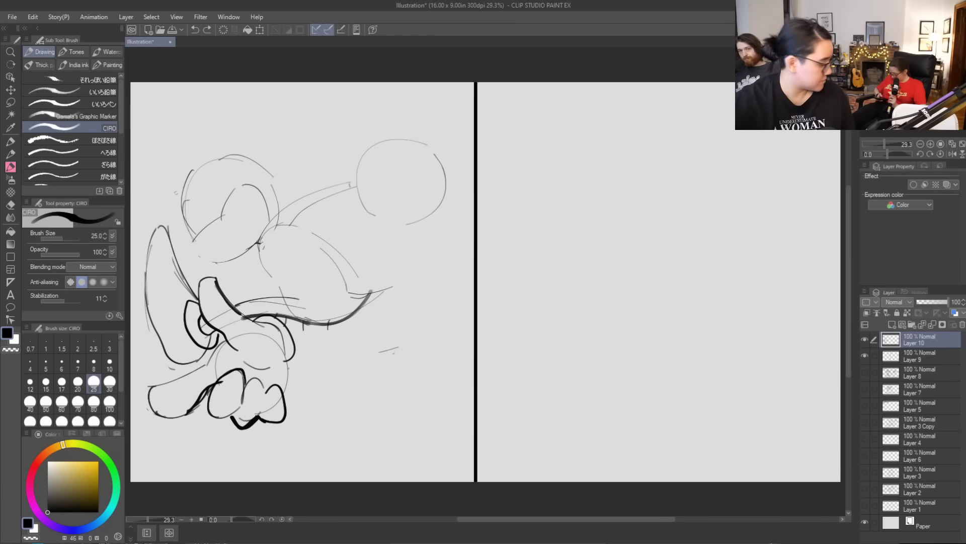
left_click_drag(195, 235, 218, 263)
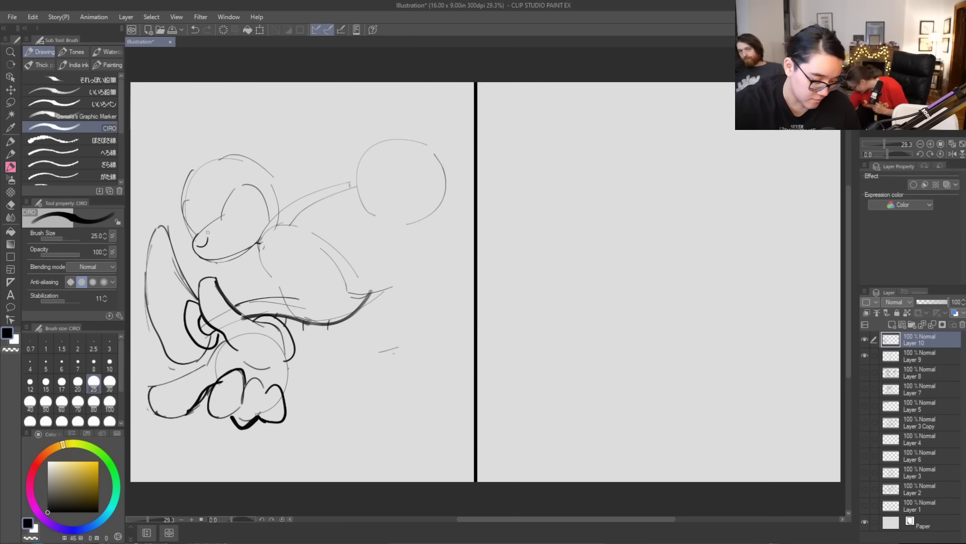
Draw a wide grin curving from the cheek down to the underside of the muzzle, with a second line inside it
left_click_drag(218, 255, 238, 203)
mouse_move(220, 216)
left_mouse_down()
mouse_move(254, 187)
mouse_move(240, 240)
mouse_move(217, 260)
left_mouse_up()
key("ctrl+z")
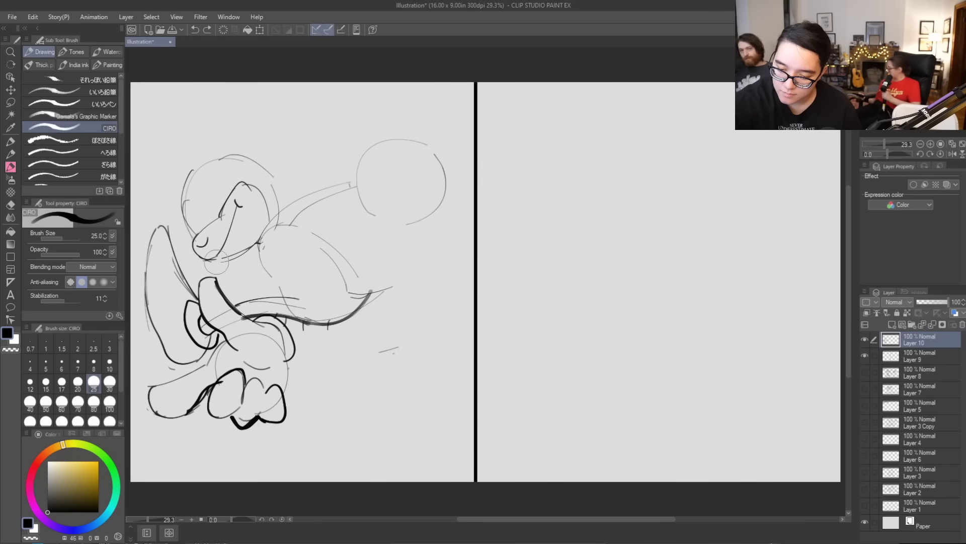
mouse_move(219, 251)
left_mouse_down()
mouse_move(207, 260)
mouse_move(237, 220)
mouse_move(236, 203)
mouse_move(220, 258)
left_mouse_up()
key("ctrl+z")
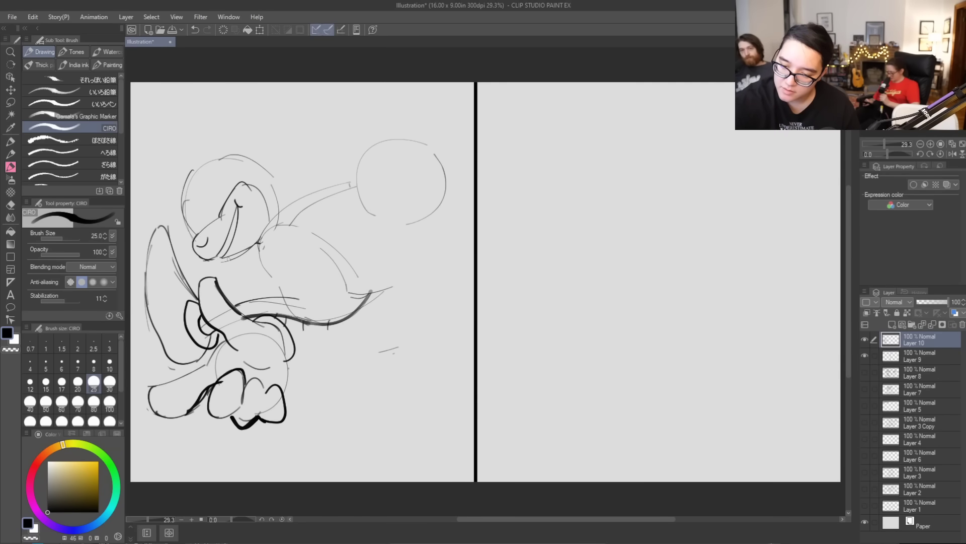
key("ctrl+z")
left_click_drag(222, 259, 256, 244)
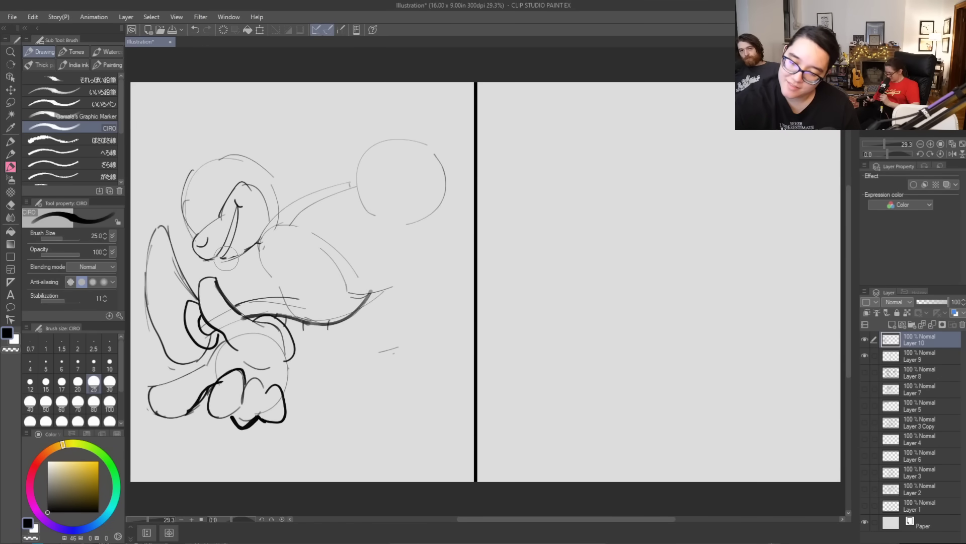
key("ctrl+z")
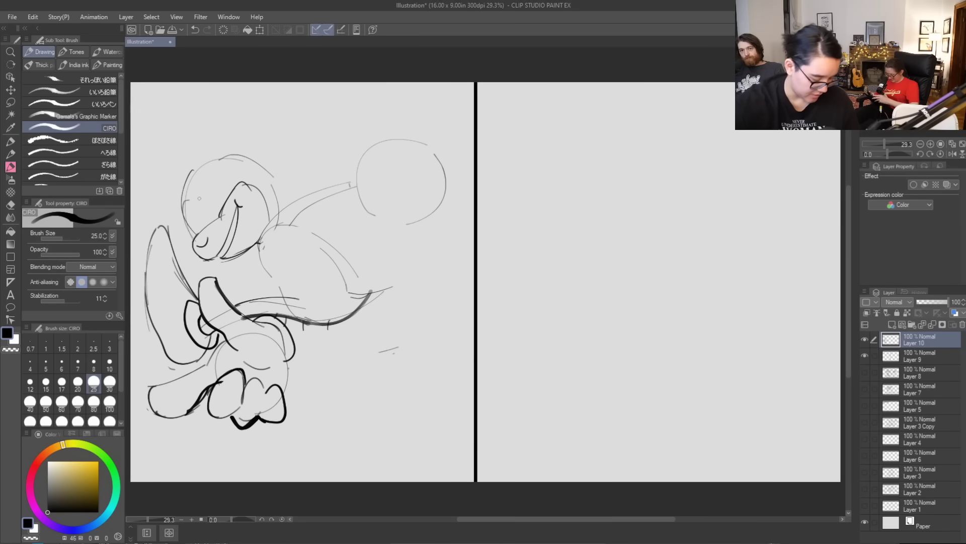
Sketch a tall near eye with an oval iris above the muzzle and rough in the far eye at the face's edge
mouse_move(189, 236)
left_mouse_down()
mouse_move(193, 204)
mouse_move(198, 234)
left_mouse_up()
mouse_move(201, 177)
left_mouse_down()
mouse_move(196, 214)
mouse_move(197, 180)
mouse_move(197, 206)
mouse_move(199, 182)
mouse_move(229, 180)
left_mouse_up()
key("ctrl+z")
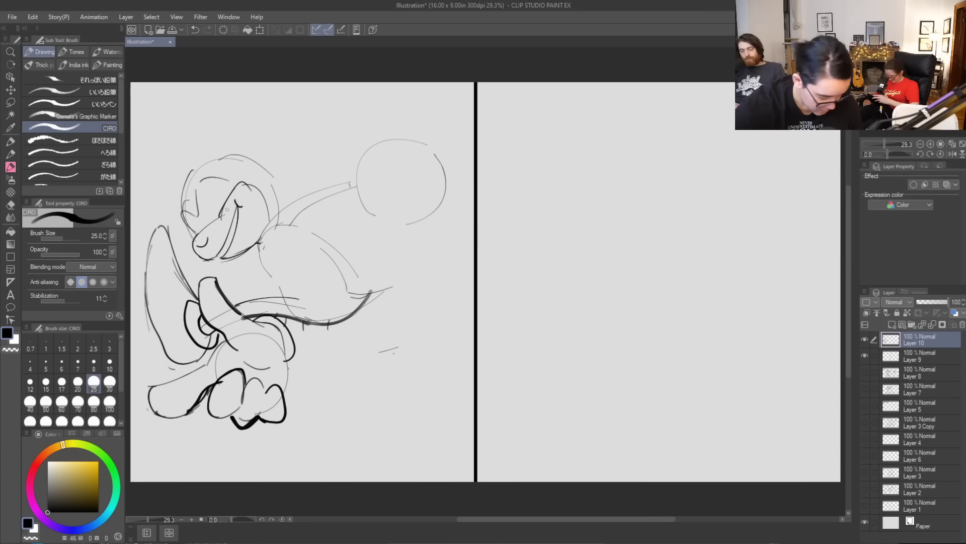
key("ctrl+z")
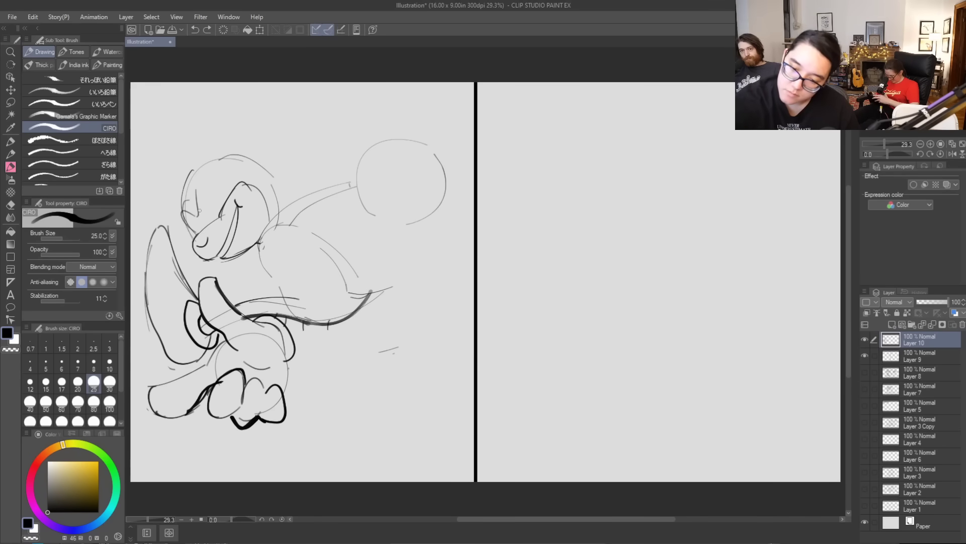
mouse_move(197, 216)
left_mouse_down()
mouse_move(198, 161)
mouse_move(227, 195)
left_mouse_up()
mouse_move(200, 165)
left_mouse_down()
mouse_move(210, 160)
mouse_move(219, 212)
left_mouse_up()
key("ctrl+z")
key("ctrl+z")
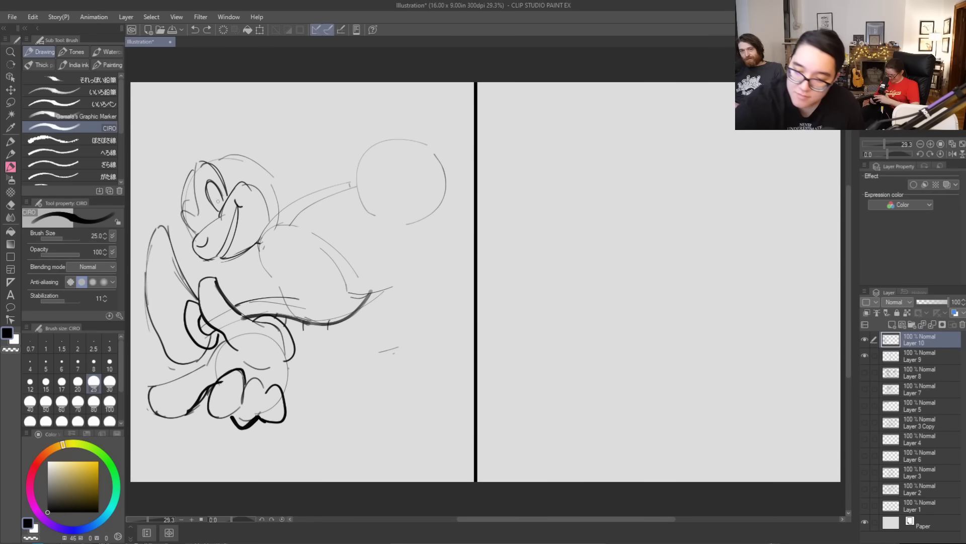
Add a dark pupil to the near eye and complete the smaller far eye with its own pupil beside the nose
left_click_drag(218, 197, 219, 212)
key("ctrl+z")
key("ctrl+z")
left_click_drag(210, 190, 221, 205)
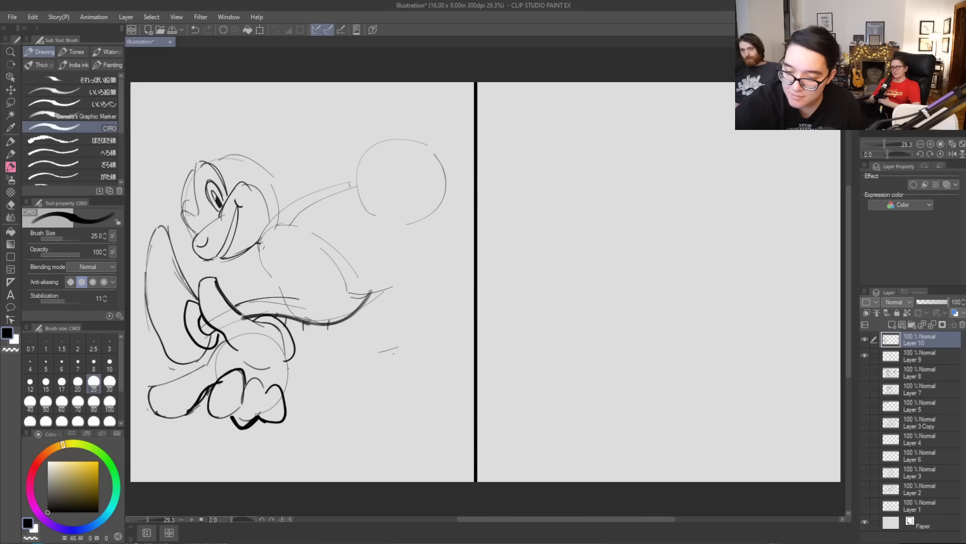
mouse_move(202, 184)
left_mouse_down()
mouse_move(197, 218)
mouse_move(206, 219)
mouse_move(197, 229)
left_mouse_up()
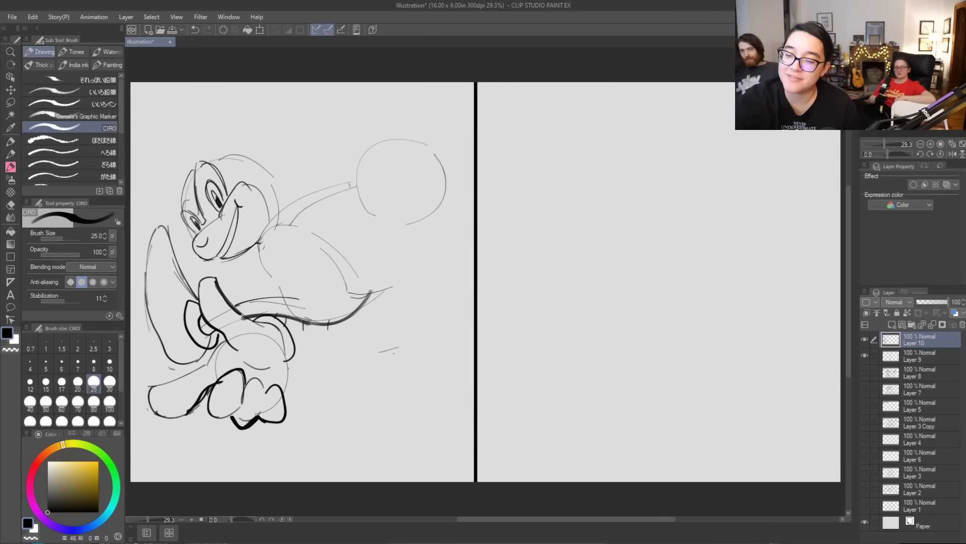
Add two small rounded antennae on the forehead and redraw the outline over the top and back of the head
mouse_move(177, 200)
left_mouse_down()
mouse_move(192, 230)
mouse_move(215, 163)
mouse_move(180, 196)
mouse_move(179, 171)
mouse_move(221, 163)
mouse_move(183, 162)
mouse_move(175, 149)
mouse_move(194, 130)
mouse_move(254, 161)
mouse_move(244, 151)
mouse_move(279, 195)
left_mouse_up()
key("ctrl+z")
key("ctrl+z")
key("ctrl+z")
key("ctrl+z")
key("ctrl+z")
mouse_move(243, 153)
left_mouse_down()
mouse_move(274, 176)
mouse_move(280, 201)
left_mouse_up()
key("ctrl+z")
left_click_drag(242, 156, 279, 201)
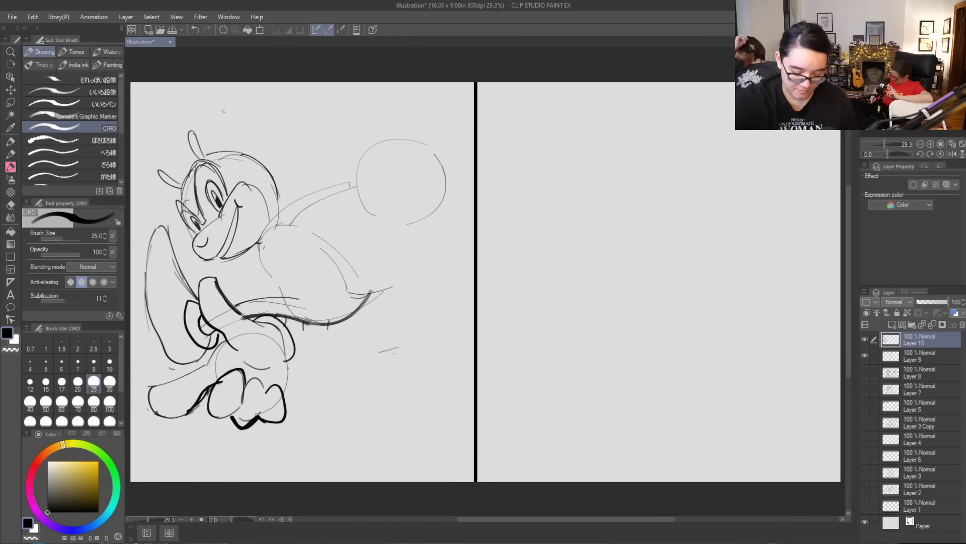
Draw a large swept-back tuft with a scalloped edge behind the head, and add flowing strand lines inside it
mouse_move(191, 176)
left_mouse_down()
mouse_move(196, 150)
mouse_move(267, 109)
left_mouse_up()
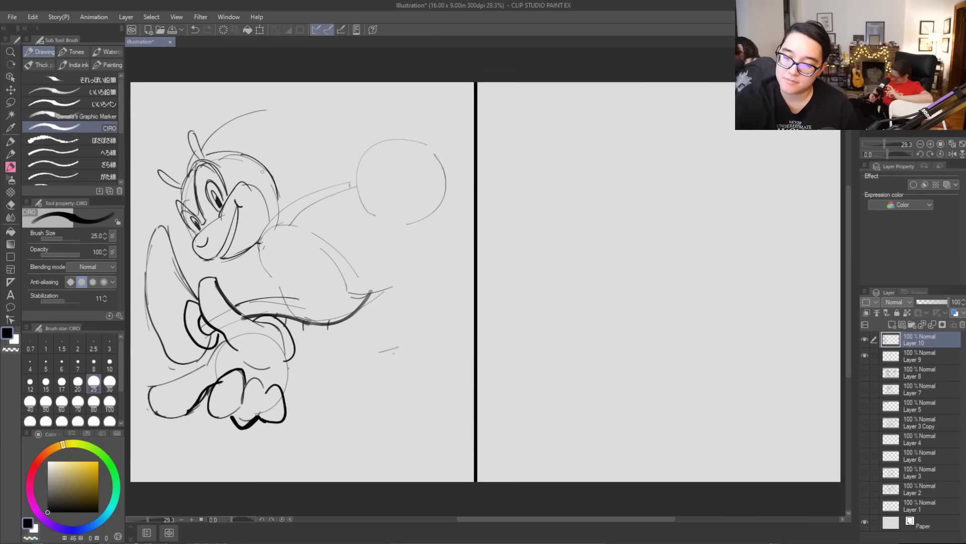
left_click_drag(277, 189, 297, 173)
mouse_move(246, 113)
left_mouse_down()
mouse_move(286, 89)
mouse_move(325, 156)
left_mouse_up()
key("ctrl+z")
mouse_move(244, 112)
left_mouse_down()
mouse_move(282, 95)
mouse_move(317, 135)
mouse_move(288, 175)
left_mouse_up()
left_click_drag(226, 149, 258, 118)
key("ctrl+z")
left_click_drag(230, 152, 266, 126)
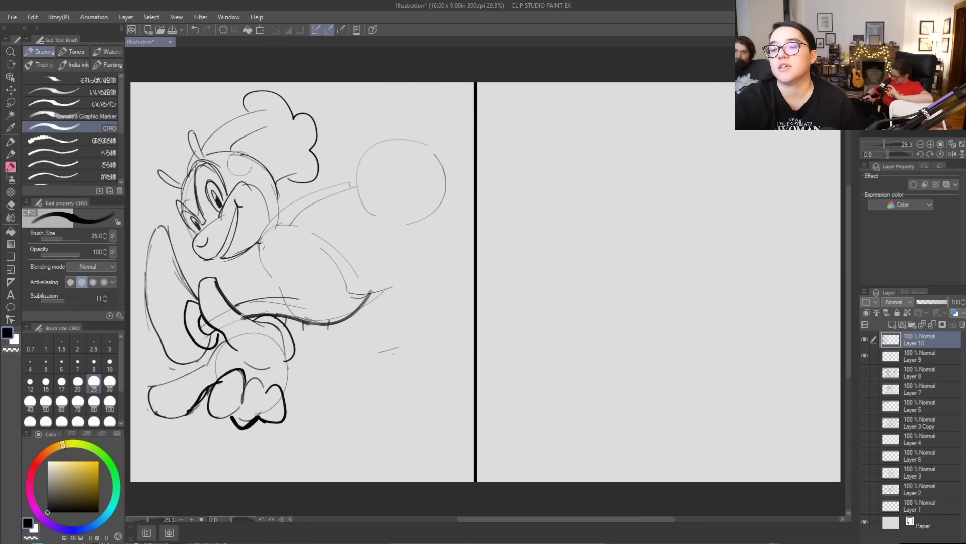
left_click_drag(200, 151, 257, 113)
left_click_drag(246, 155, 282, 136)
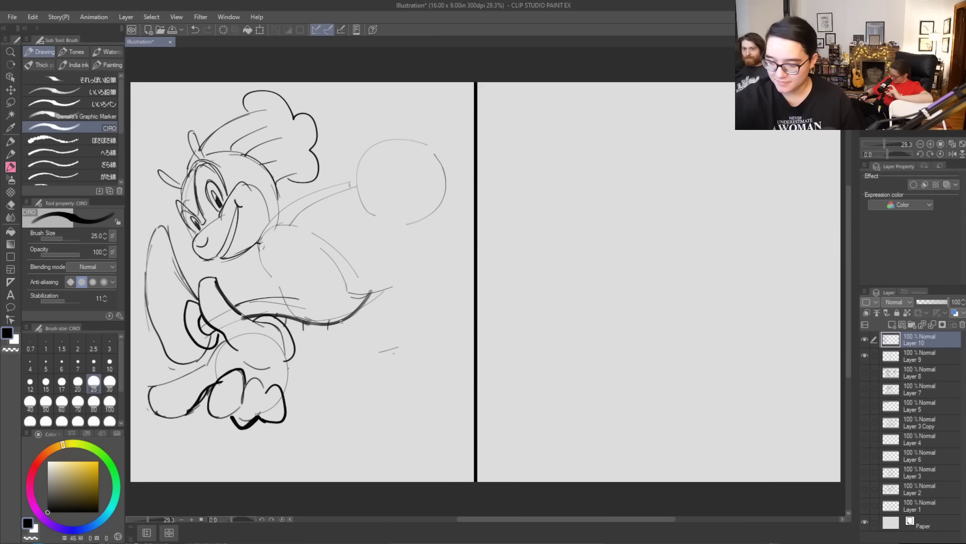
Sketch a new rear leg bending back from beneath the rump, ending in a long foot pointing down to the right
left_click_drag(319, 325, 367, 353)
key("ctrl+z")
mouse_move(319, 328)
left_mouse_down()
mouse_move(324, 345)
mouse_move(398, 336)
mouse_move(358, 345)
mouse_move(390, 317)
mouse_move(416, 316)
mouse_move(441, 372)
left_mouse_up()
mouse_move(378, 350)
left_mouse_down()
mouse_move(434, 427)
mouse_move(458, 417)
left_mouse_up()
mouse_move(383, 314)
left_mouse_down()
mouse_move(406, 305)
mouse_move(457, 400)
left_mouse_up()
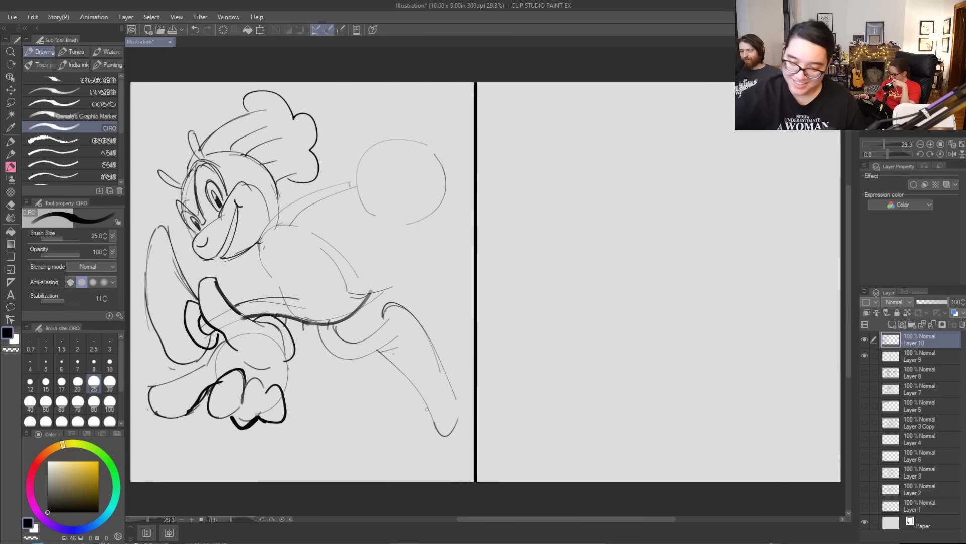
Redraw the creature's chest, back and round rump with darker lines, and round off the elbow of the front arm
left_click_drag(261, 221, 280, 287)
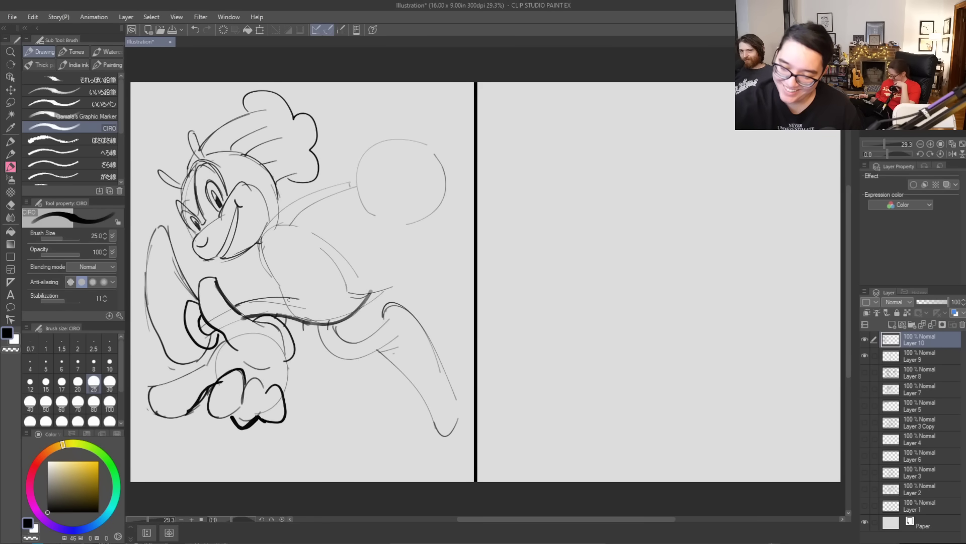
left_click_drag(259, 252, 283, 312)
left_click_drag(295, 226, 371, 291)
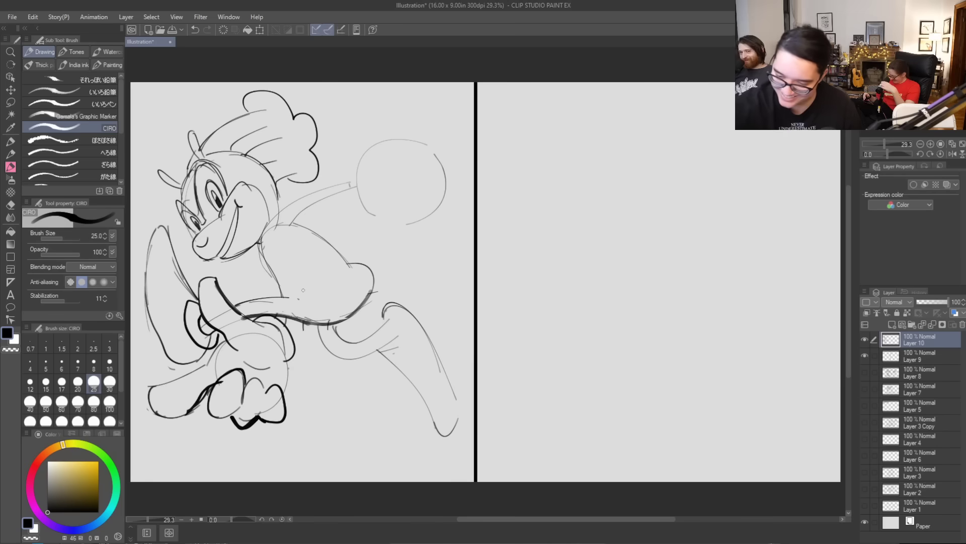
mouse_move(295, 296)
left_mouse_down()
mouse_move(303, 320)
mouse_move(307, 303)
left_mouse_up()
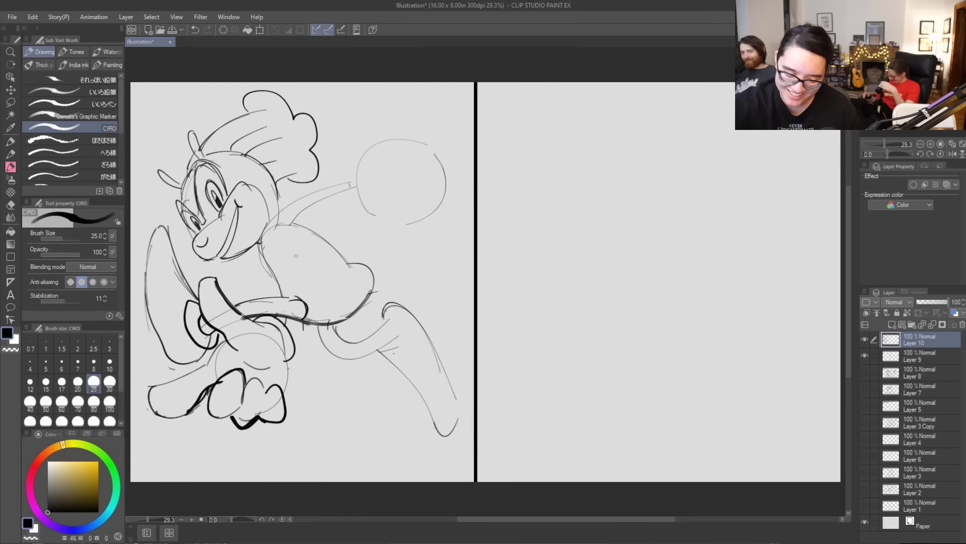
Draw a curved band line across the torso, rising from the chest to the back
left_click_drag(278, 290, 326, 232)
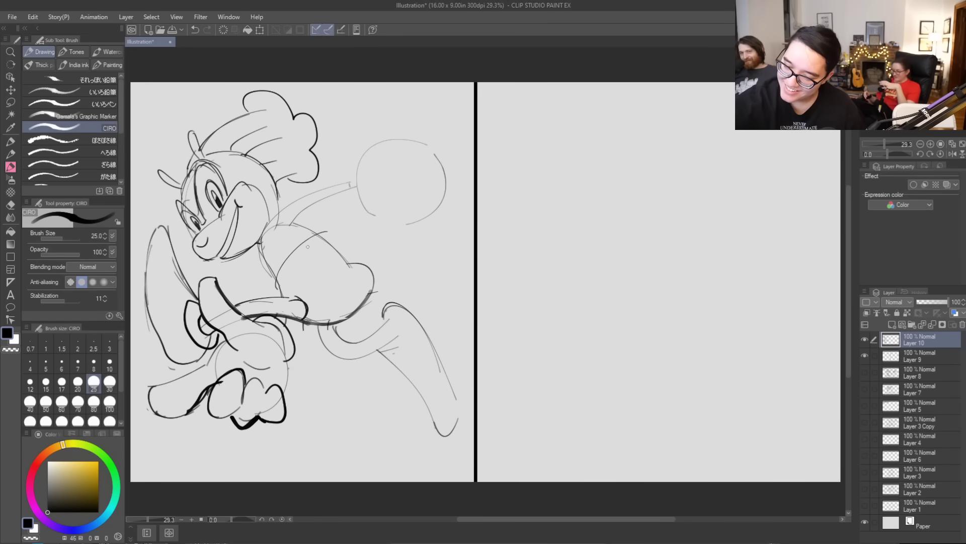
key("ctrl+z")
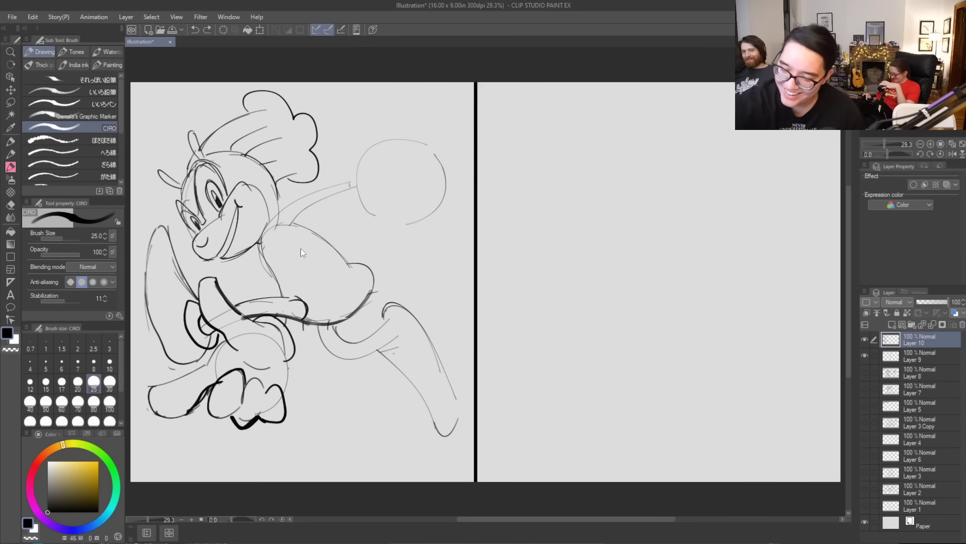
left_click_drag(277, 291, 330, 251)
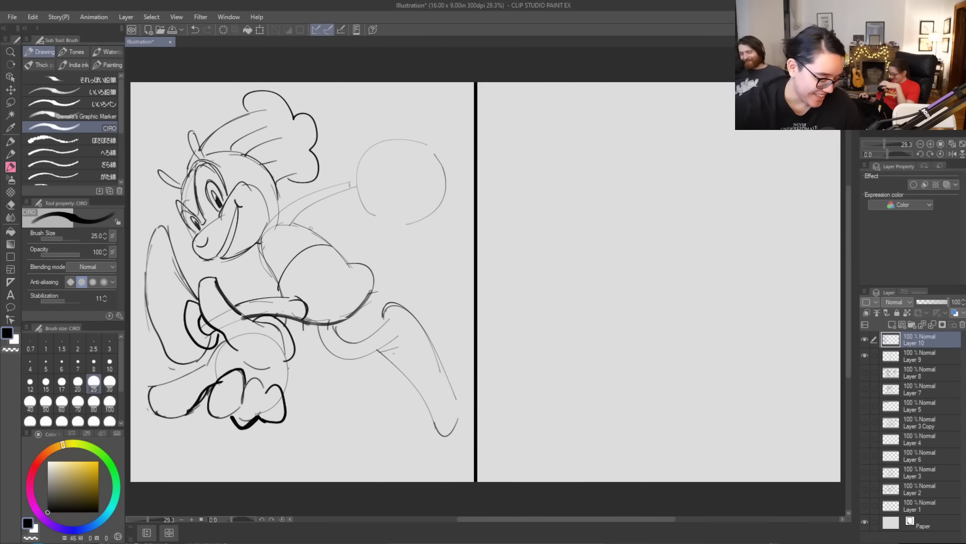
Draw a small bow tie with a pointed collar at the creature's neck, just below the chin
mouse_move(259, 253)
left_mouse_down()
mouse_move(266, 230)
mouse_move(262, 258)
left_mouse_up()
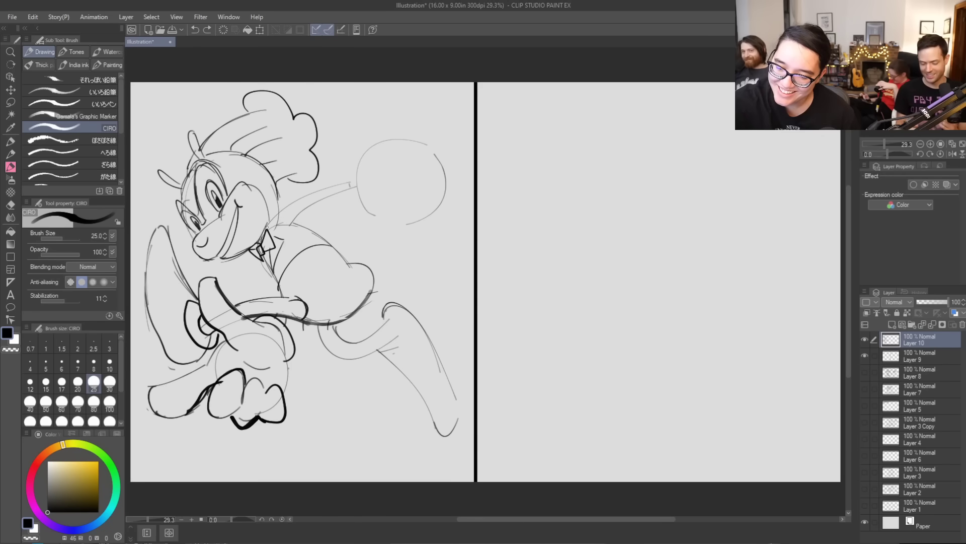
mouse_move(277, 212)
left_mouse_down()
mouse_move(276, 243)
mouse_move(268, 221)
mouse_move(262, 242)
left_mouse_up()
key("ctrl+z")
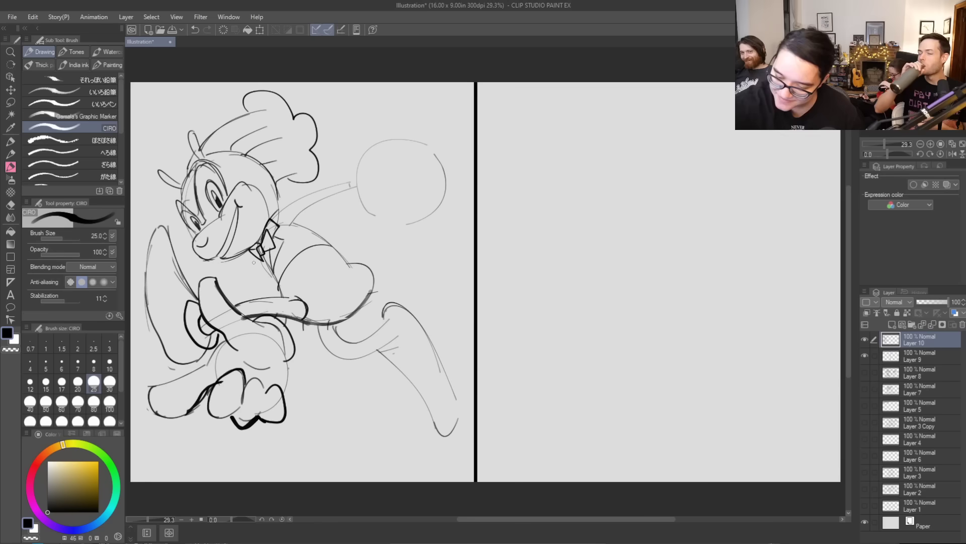
Draw the chest line below the bow tie and add curved stripes around the abdomen
left_click_drag(255, 256, 267, 301)
key("ctrl+z")
left_click_drag(262, 267, 274, 304)
key("ctrl+z")
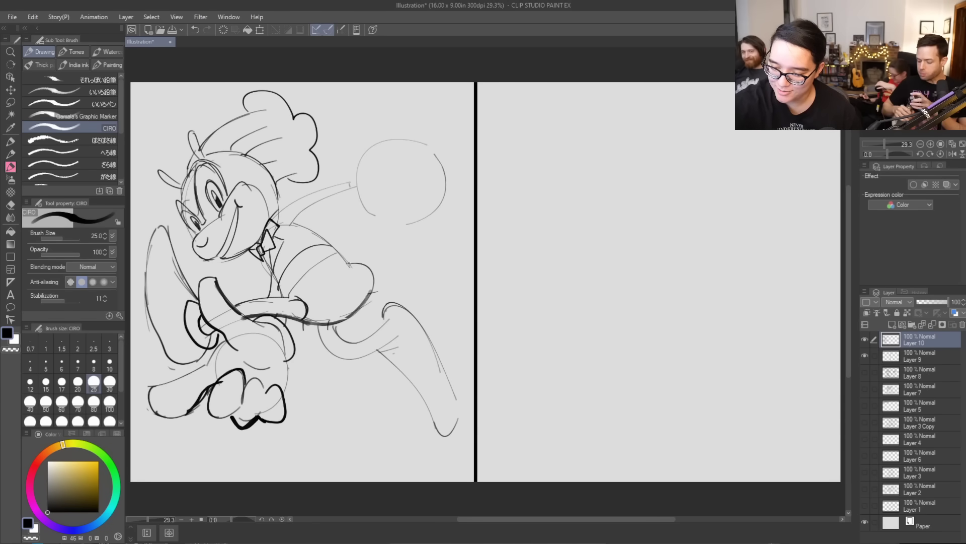
mouse_move(349, 263)
left_mouse_down()
mouse_move(336, 322)
mouse_move(340, 252)
left_mouse_up()
left_click_drag(282, 296, 334, 245)
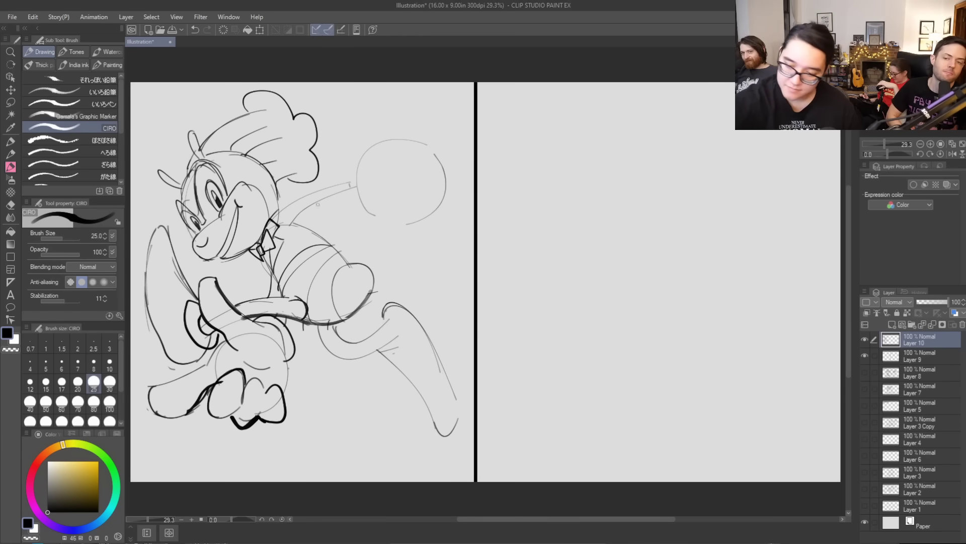
Draw the arm reaching back behind the body, with both edges, a wrist line and a shoulder seam
mouse_move(340, 177)
left_mouse_down()
mouse_move(350, 205)
mouse_move(313, 226)
left_mouse_up()
key("ctrl+z")
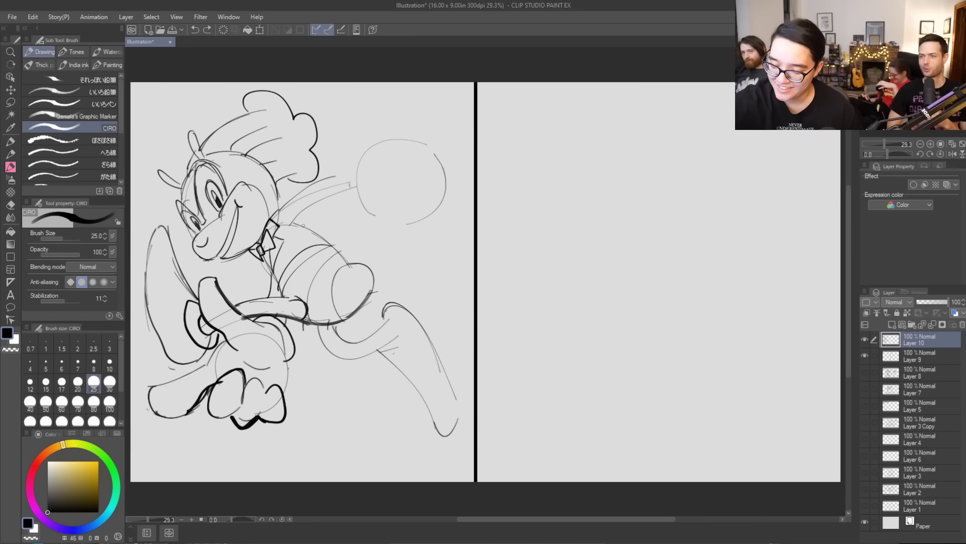
mouse_move(338, 173)
left_mouse_down()
mouse_move(354, 207)
mouse_move(310, 226)
mouse_move(295, 221)
mouse_move(352, 206)
left_mouse_up()
key("ctrl+z")
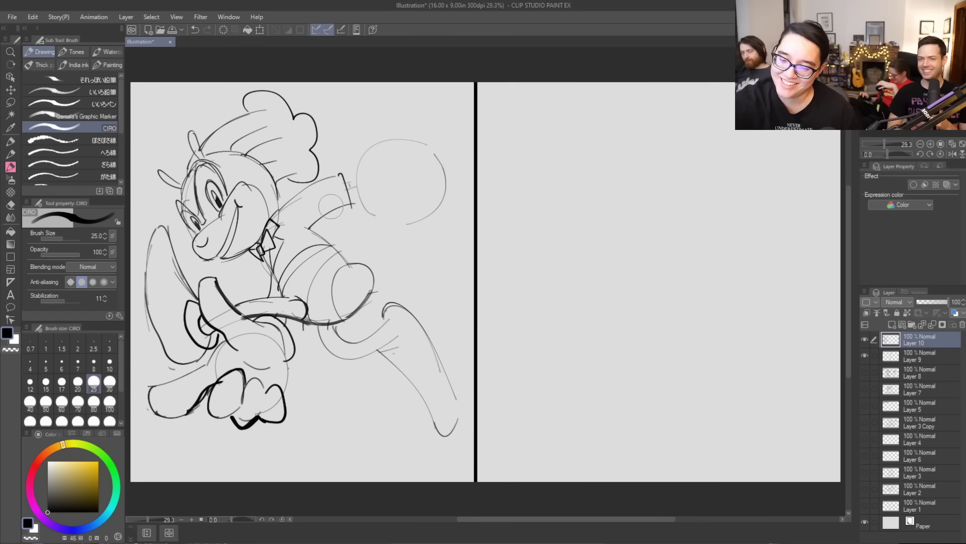
left_click_drag(286, 202, 297, 228)
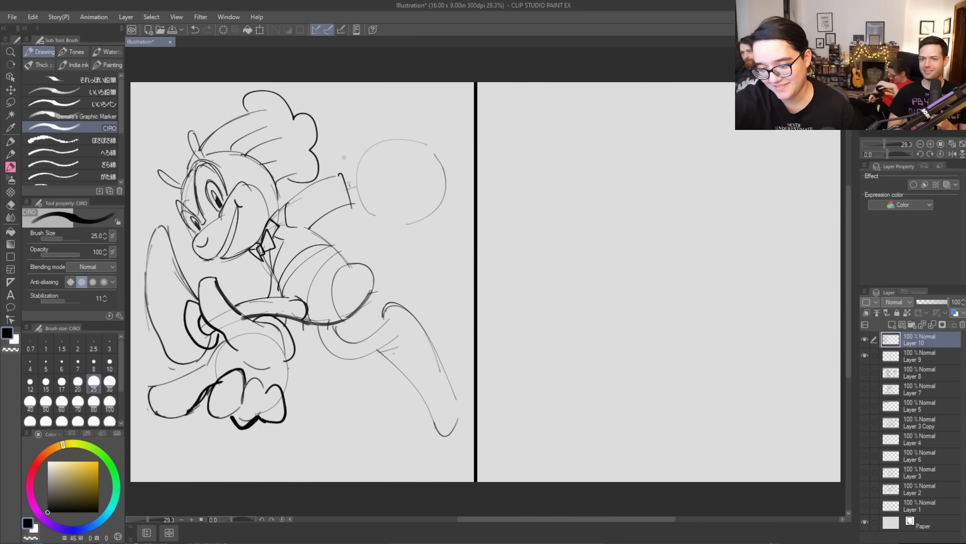
left_click_drag(338, 176, 357, 170)
left_click_drag(352, 204, 368, 215)
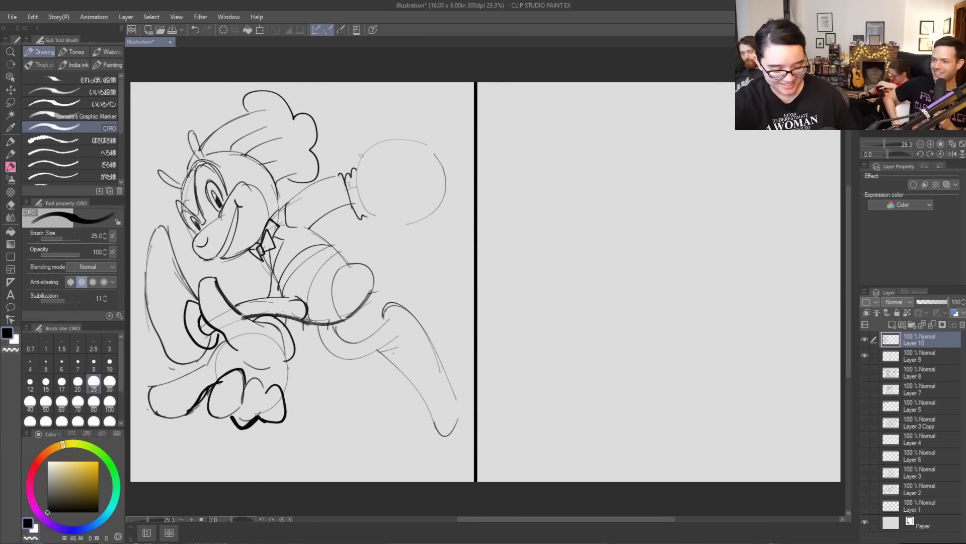
key("ctrl+z")
key("ctrl+z")
key("ctrl+z")
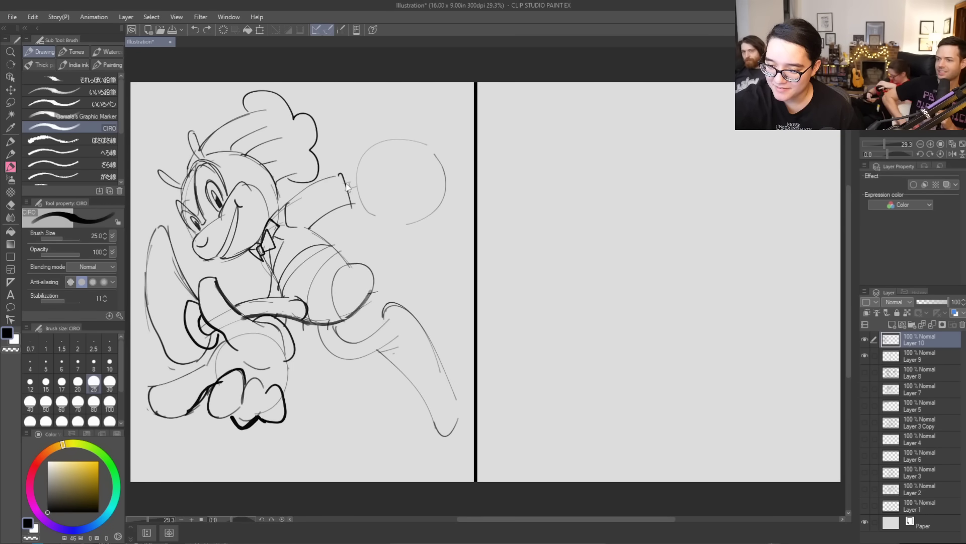
Draw a flared glove cuff at the rear wrist and sketch a huge open hand with splayed fingers
left_click_drag(353, 173, 358, 215)
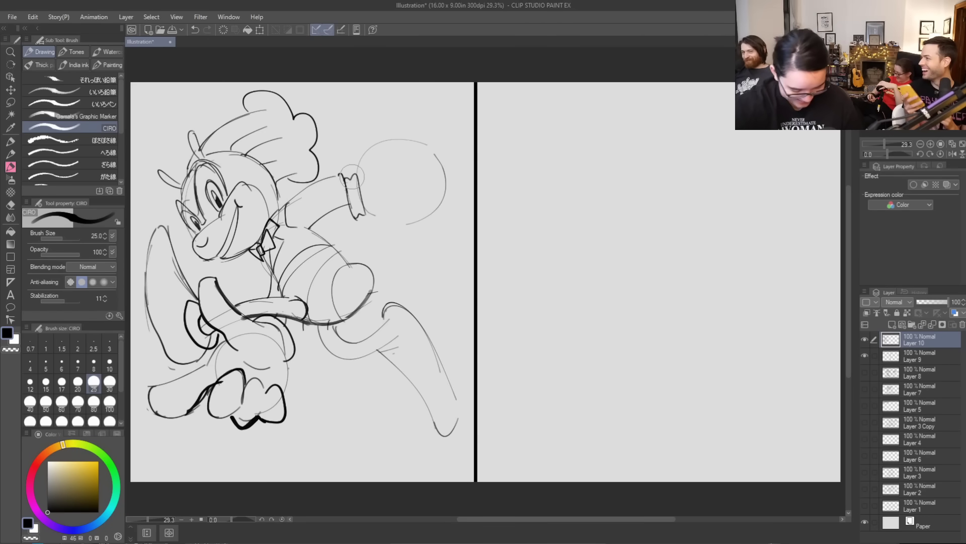
mouse_move(373, 140)
left_mouse_down()
mouse_move(361, 151)
mouse_move(362, 187)
mouse_move(401, 184)
left_mouse_up()
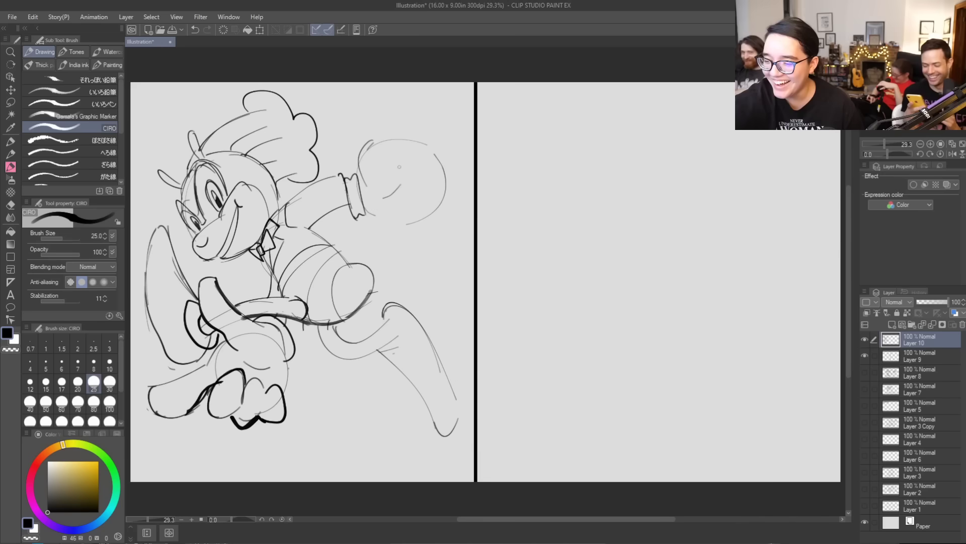
mouse_move(366, 146)
left_mouse_down()
mouse_move(358, 107)
mouse_move(365, 92)
mouse_move(403, 147)
mouse_move(446, 145)
mouse_move(472, 123)
mouse_move(410, 169)
mouse_move(431, 181)
mouse_move(407, 189)
mouse_move(447, 176)
mouse_move(397, 214)
mouse_move(373, 208)
mouse_move(386, 206)
left_mouse_up()
mouse_move(384, 187)
left_mouse_down()
mouse_move(387, 179)
mouse_move(360, 207)
left_mouse_up()
key("ctrl+z")
key("ctrl+z")
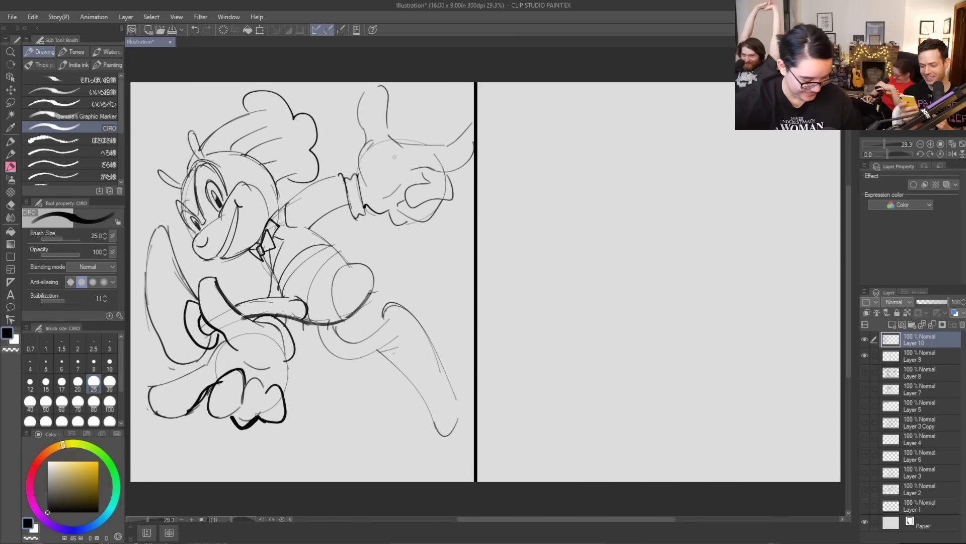
Add a crease in the palm of the rear hand, thicken its edge near the wrist and outline its upper finger
left_click_drag(401, 163, 415, 167)
left_click_drag(364, 125, 368, 188)
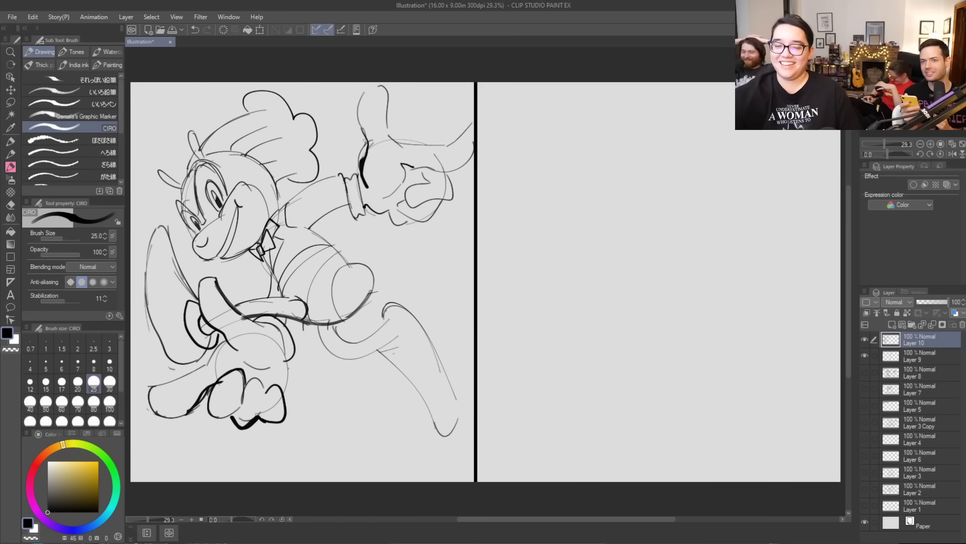
mouse_move(366, 141)
left_mouse_down()
mouse_move(357, 112)
mouse_move(375, 87)
left_mouse_up()
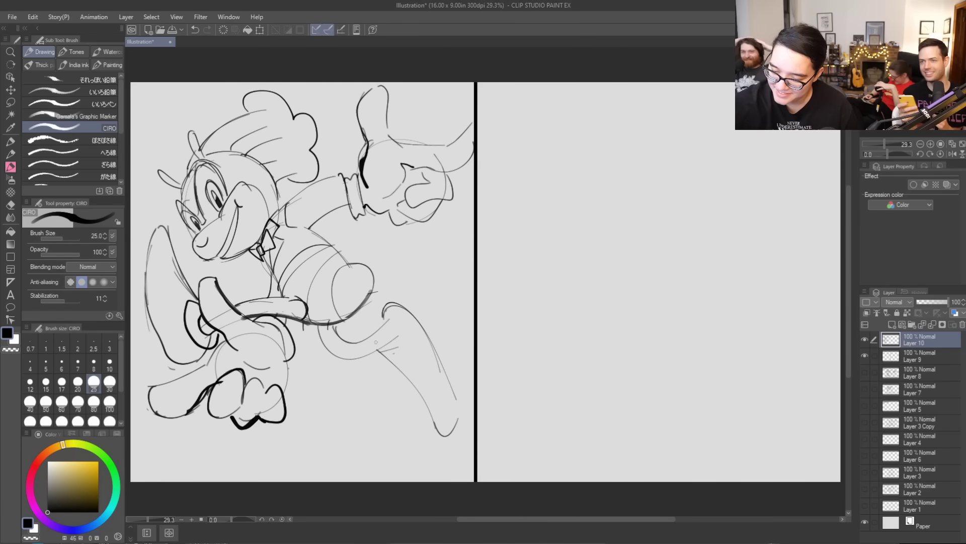
Draw a scalloped cuff around the rear ankle and outline the long foot below it
mouse_move(374, 328)
left_mouse_down()
mouse_move(369, 356)
mouse_move(408, 336)
mouse_move(390, 309)
mouse_move(359, 338)
left_mouse_up()
mouse_move(390, 301)
left_mouse_down()
mouse_move(443, 346)
mouse_move(455, 420)
left_mouse_up()
key("ctrl+z")
mouse_move(442, 349)
left_mouse_down()
mouse_move(460, 384)
mouse_move(447, 436)
left_mouse_up()
mouse_move(392, 359)
left_mouse_down()
mouse_move(426, 399)
mouse_move(432, 432)
mouse_move(456, 430)
left_mouse_up()
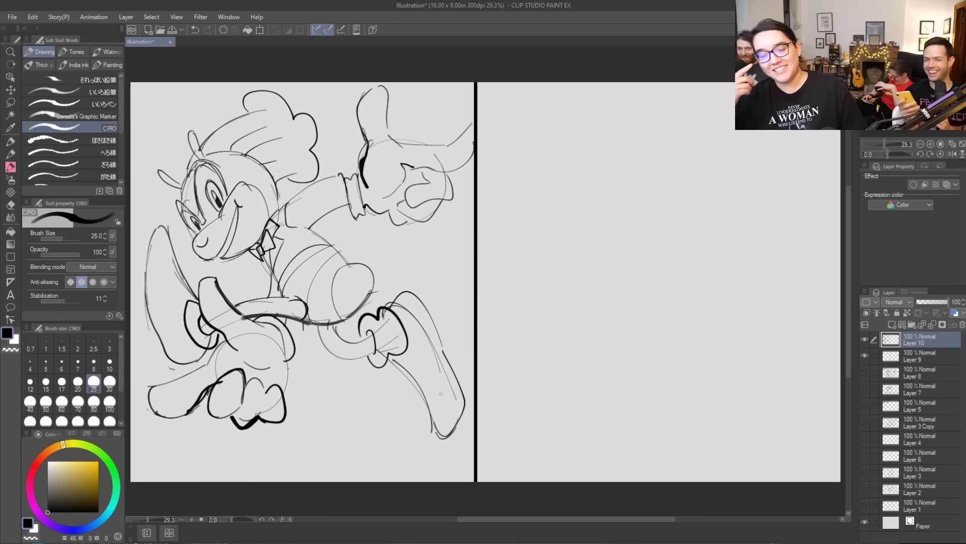
Draw small rounded wings on the creature's back and darken the rump line beneath them
mouse_move(318, 220)
left_mouse_down()
mouse_move(351, 224)
mouse_move(359, 249)
left_mouse_up()
key("ctrl+z")
mouse_move(318, 219)
left_mouse_down()
mouse_move(355, 235)
mouse_move(336, 250)
mouse_move(329, 236)
mouse_move(345, 237)
mouse_move(323, 129)
mouse_move(267, 195)
mouse_move(305, 205)
mouse_move(332, 259)
left_mouse_up()
key("ctrl+z")
mouse_move(352, 257)
left_mouse_down()
mouse_move(347, 263)
mouse_move(373, 280)
left_mouse_up()
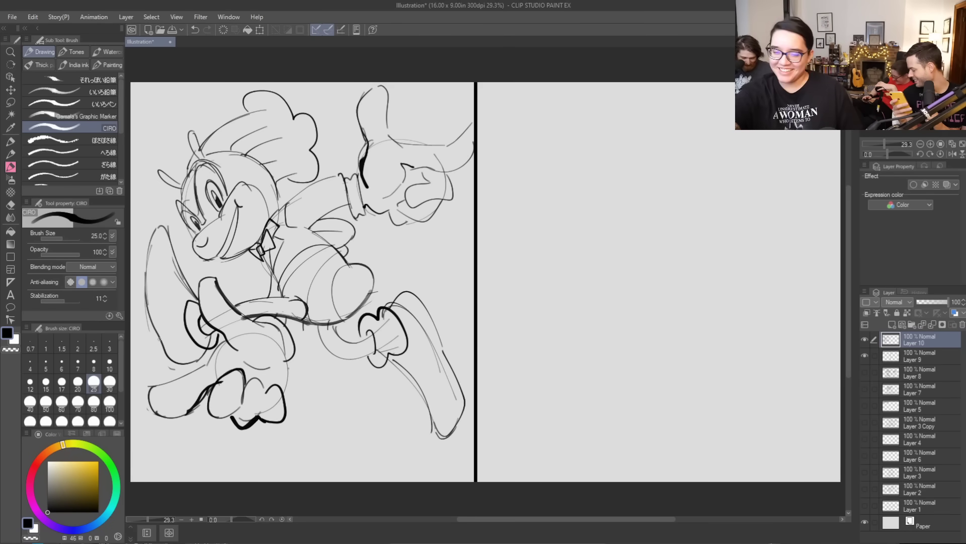
Reinforce the outlines of the long raised front foot and the rear leg
mouse_move(154, 332)
left_mouse_down()
mouse_move(153, 231)
mouse_move(144, 283)
mouse_move(154, 230)
mouse_move(152, 245)
mouse_move(175, 230)
left_mouse_up()
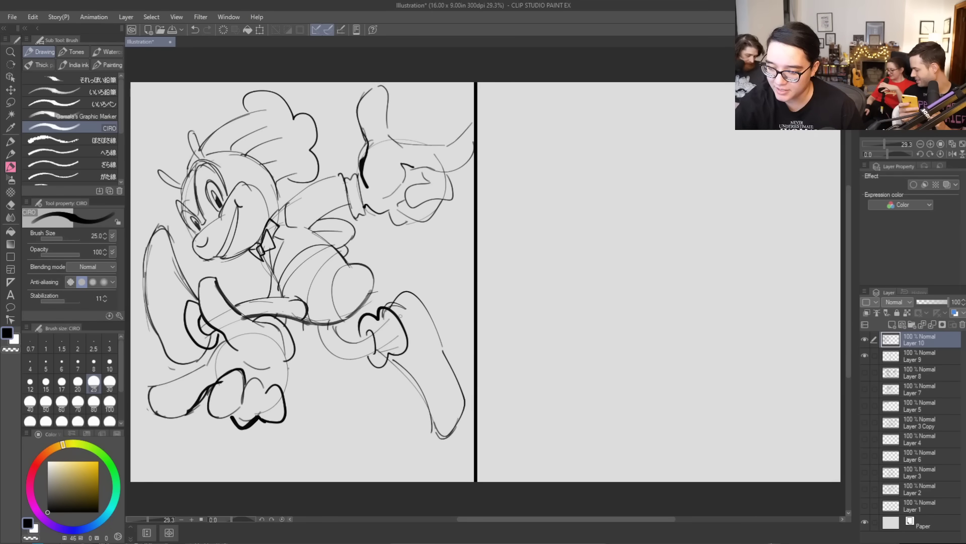
mouse_move(320, 327)
left_mouse_down()
mouse_move(338, 359)
mouse_move(350, 339)
mouse_move(336, 327)
mouse_move(362, 343)
mouse_move(355, 356)
mouse_move(360, 332)
mouse_move(438, 436)
left_mouse_up()
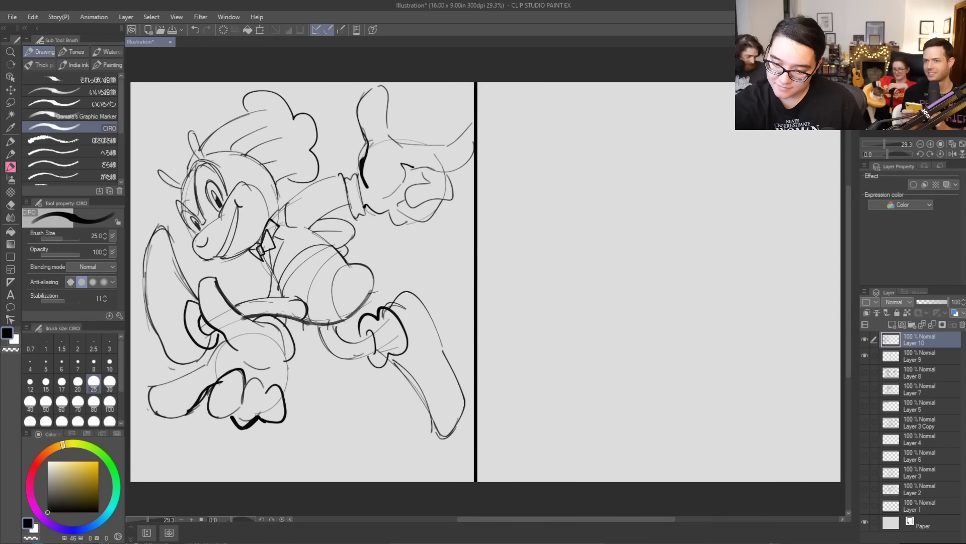
Hand-letter "GOTTA" above the creature's head and "ARRIVE" below the front hand
mouse_move(141, 110)
left_mouse_down()
mouse_move(153, 172)
mouse_move(148, 125)
mouse_move(159, 150)
mouse_move(168, 150)
mouse_move(157, 155)
mouse_move(176, 112)
mouse_move(188, 90)
mouse_move(193, 118)
mouse_move(202, 93)
left_mouse_up()
mouse_move(203, 128)
left_mouse_down()
mouse_move(224, 124)
mouse_move(219, 102)
left_mouse_up()
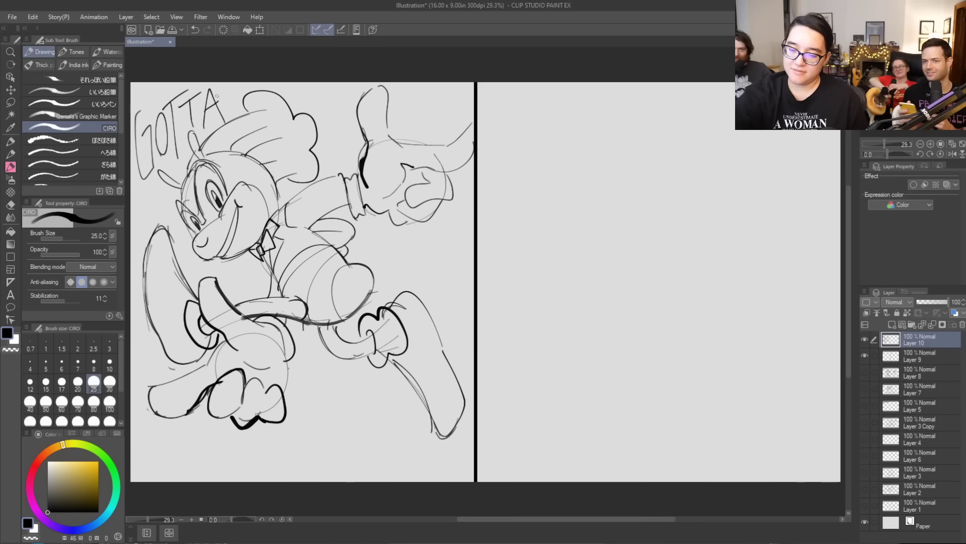
mouse_move(150, 475)
left_mouse_down()
mouse_move(147, 415)
mouse_move(164, 467)
mouse_move(162, 442)
mouse_move(176, 472)
left_mouse_up()
mouse_move(170, 439)
left_mouse_down()
mouse_move(193, 469)
mouse_move(192, 448)
mouse_move(176, 469)
mouse_move(193, 462)
mouse_move(209, 477)
left_mouse_up()
key("ctrl+z")
left_click_drag(193, 428, 218, 471)
mouse_move(225, 432)
left_mouse_down()
mouse_move(248, 469)
mouse_move(250, 438)
left_mouse_up()
mouse_move(264, 472)
left_mouse_down()
mouse_move(256, 433)
mouse_move(270, 427)
left_mouse_up()
mouse_move(258, 451)
left_mouse_down()
mouse_move(268, 444)
mouse_move(281, 466)
left_mouse_up()
Hand-letter "FAST!" in larger capitals beneath the rear leg, following the word "ARRIVE"
mouse_move(294, 381)
left_mouse_down()
mouse_move(329, 473)
mouse_move(322, 357)
left_mouse_up()
left_click_drag(311, 429, 332, 406)
left_click_drag(353, 468, 340, 376)
mouse_move(340, 376)
left_mouse_down()
mouse_move(372, 443)
mouse_move(362, 422)
left_mouse_up()
mouse_move(384, 380)
left_mouse_down()
mouse_move(372, 393)
mouse_move(385, 460)
left_mouse_up()
mouse_move(409, 407)
left_mouse_down()
mouse_move(429, 473)
mouse_move(415, 383)
left_mouse_up()
left_click_drag(450, 438, 454, 459)
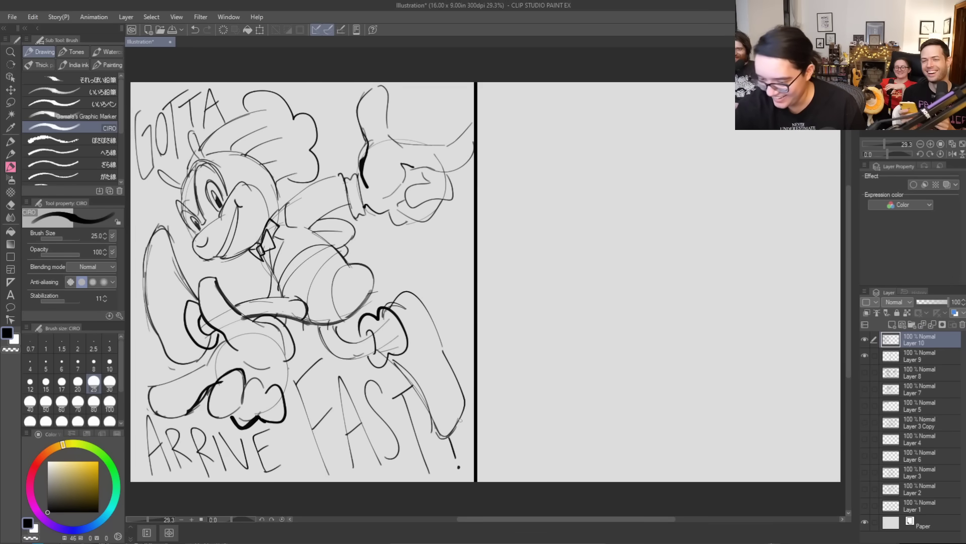
Draw a motion line along the rear foot and add a second exclamation mark after "FAST"
left_click_drag(459, 391, 447, 318)
key("ctrl+z")
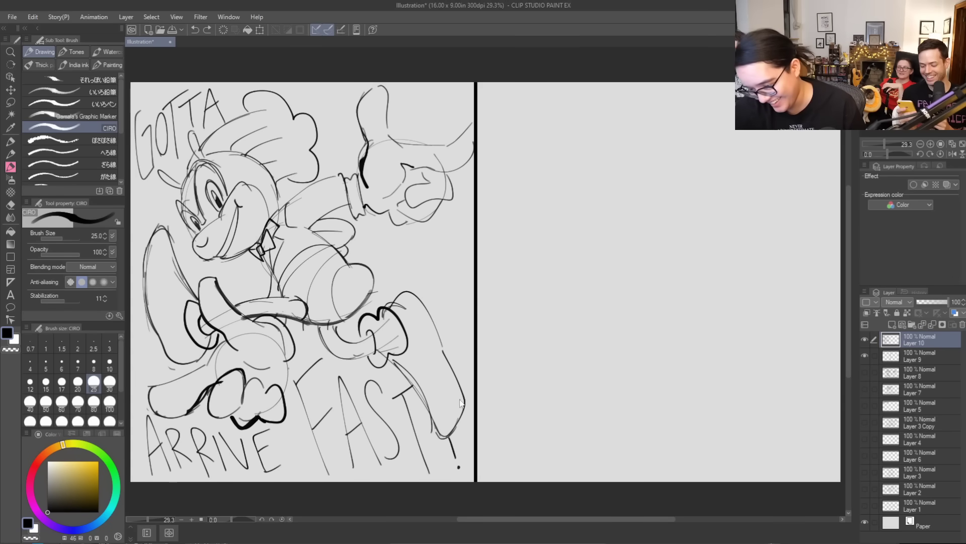
left_click_drag(459, 389, 444, 310)
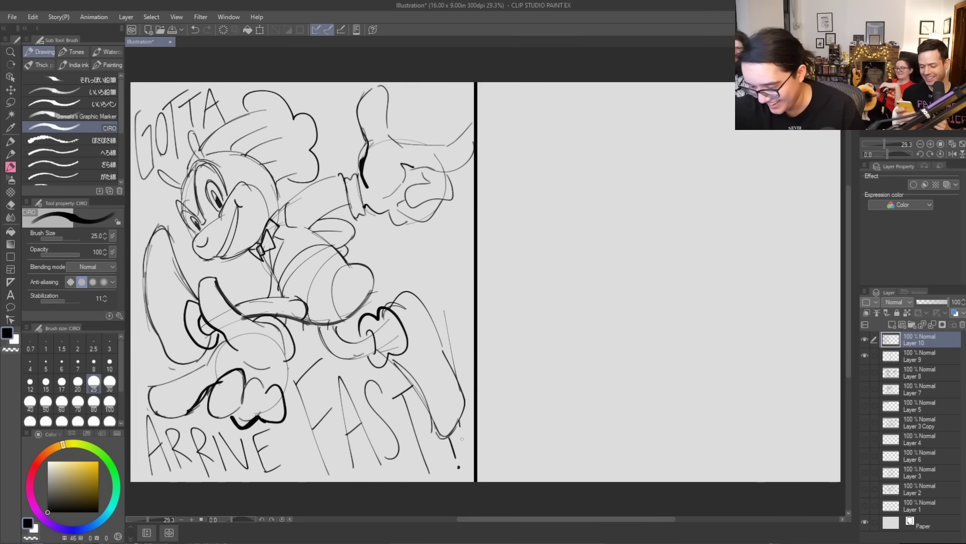
left_click_drag(459, 423, 463, 451)
Add motion squiggles behind the rump, beside the raised rear hand and in front of the chest
mouse_move(439, 238)
left_mouse_down()
mouse_move(413, 244)
mouse_move(405, 287)
left_mouse_up()
mouse_move(316, 89)
left_mouse_down()
mouse_move(325, 116)
mouse_move(352, 132)
left_mouse_up()
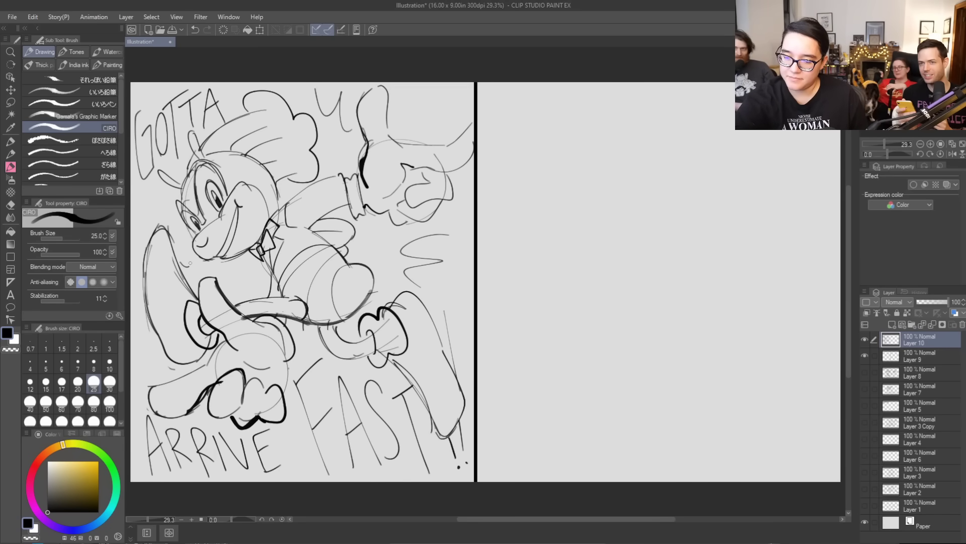
left_click_drag(188, 262, 197, 268)
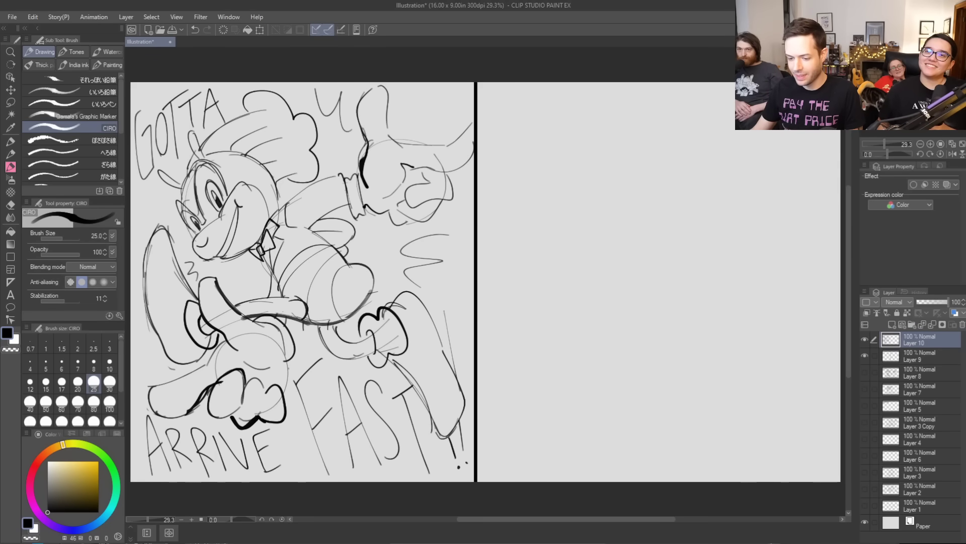
Lasso an area of Layer 10 covering the grin, the bow tie, the chest and the inner edge of the front foot
key("m")
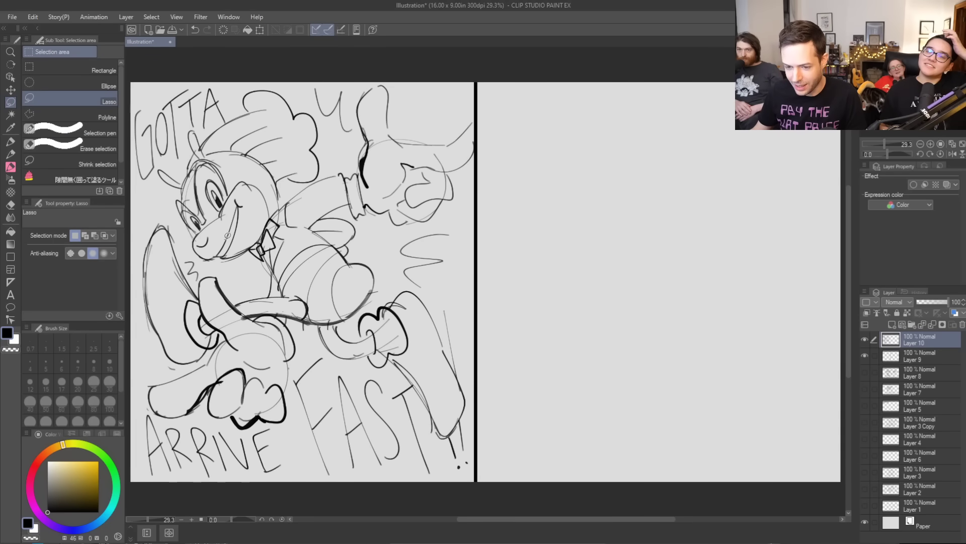
left_click(864, 339)
left_click(864, 338)
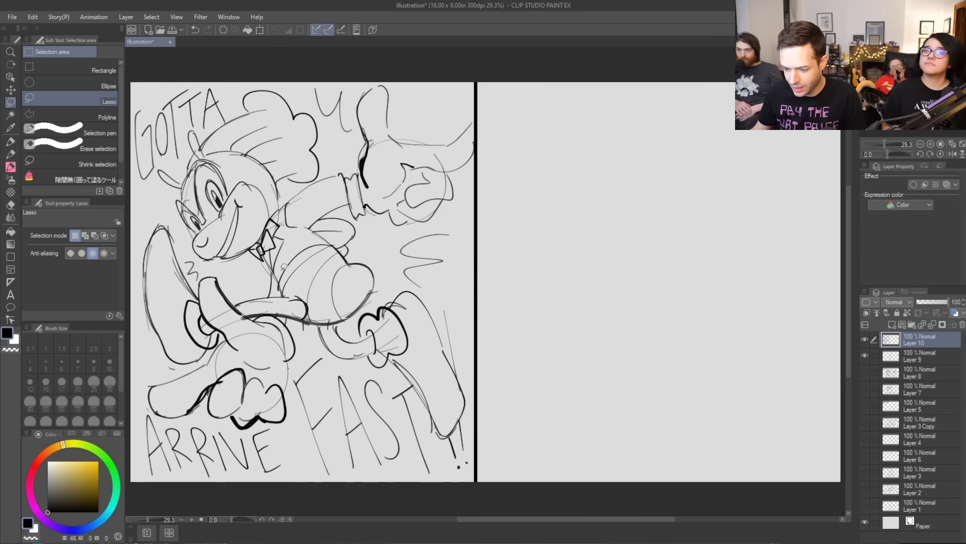
mouse_move(267, 301)
left_mouse_down()
mouse_move(227, 301)
mouse_move(210, 276)
mouse_move(200, 298)
mouse_move(177, 282)
mouse_move(180, 218)
mouse_move(192, 217)
mouse_move(200, 248)
mouse_move(214, 244)
mouse_move(239, 191)
mouse_move(252, 211)
mouse_move(236, 246)
mouse_move(262, 239)
mouse_move(275, 259)
mouse_move(277, 286)
mouse_move(266, 304)
left_mouse_up()
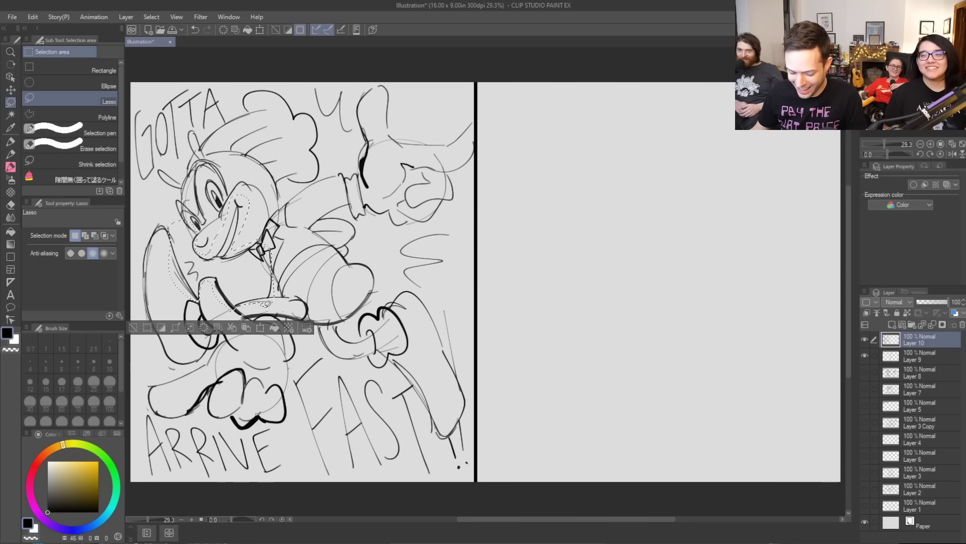
Copy the lassoed grin, bow tie and chest lines to a new layer and move them into the blank right panel
key("ctrl+c")
key("ctrl+v")
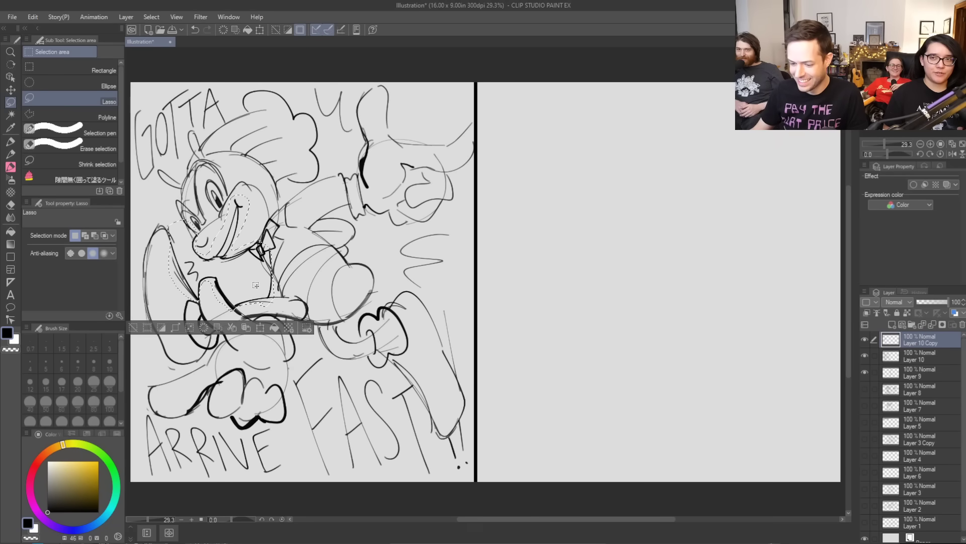
left_click(259, 327)
left_click_drag(342, 295, 656, 296)
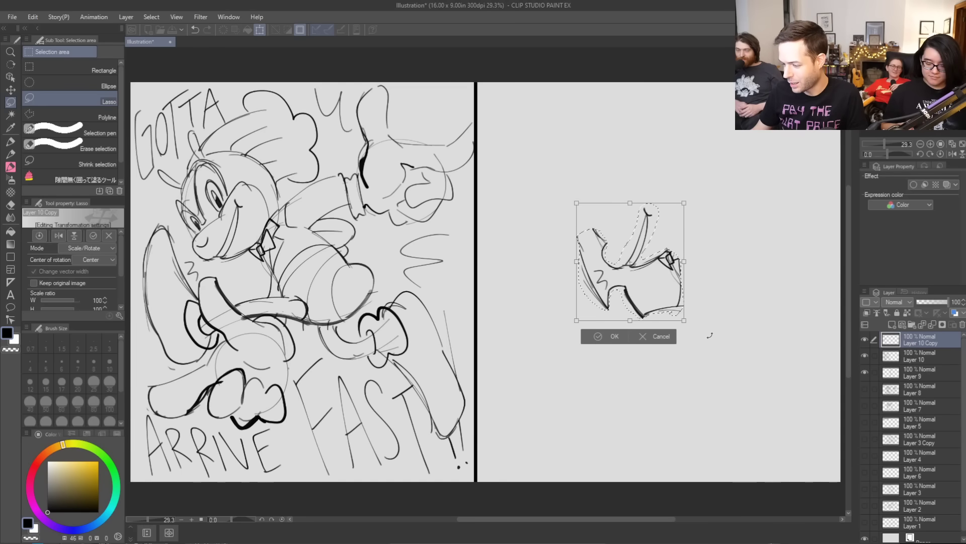
Rotate the copied chest piece nearly upside down, place it in the upper right part of the right panel, and deselect
left_click_drag(574, 213, 519, 180)
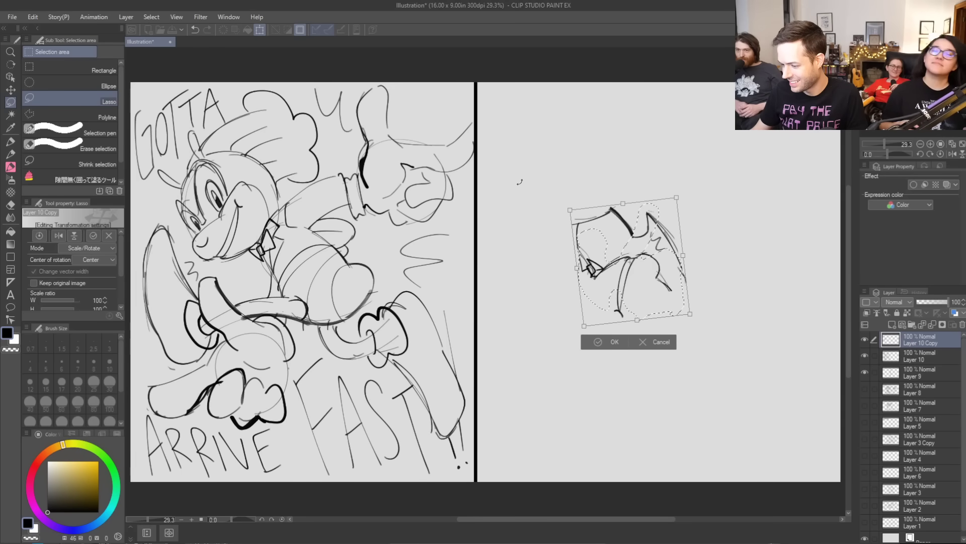
left_click_drag(638, 258, 697, 205)
left_click(680, 289)
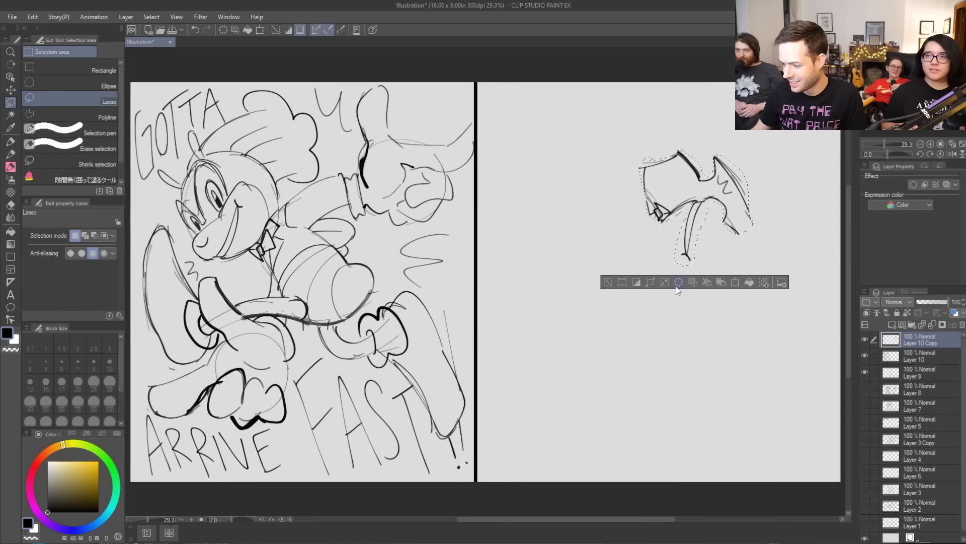
left_click(613, 282)
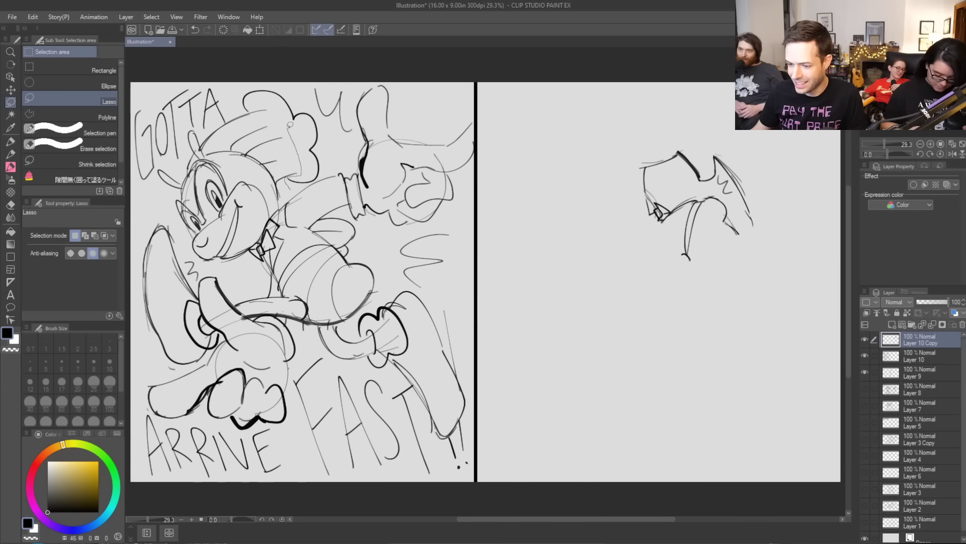
Lasso the area around the puffy hair curls, the motion squiggle and the raised hand's wrist in the left panel
mouse_move(242, 80)
left_mouse_down()
mouse_move(276, 70)
mouse_move(353, 70)
mouse_move(369, 109)
left_mouse_up()
mouse_move(383, 150)
left_mouse_down()
mouse_move(385, 187)
mouse_move(292, 187)
left_mouse_up()
Try to duplicate the lassoed hair and wrist area from the current layer and transform the copy
key("ctrl+j")
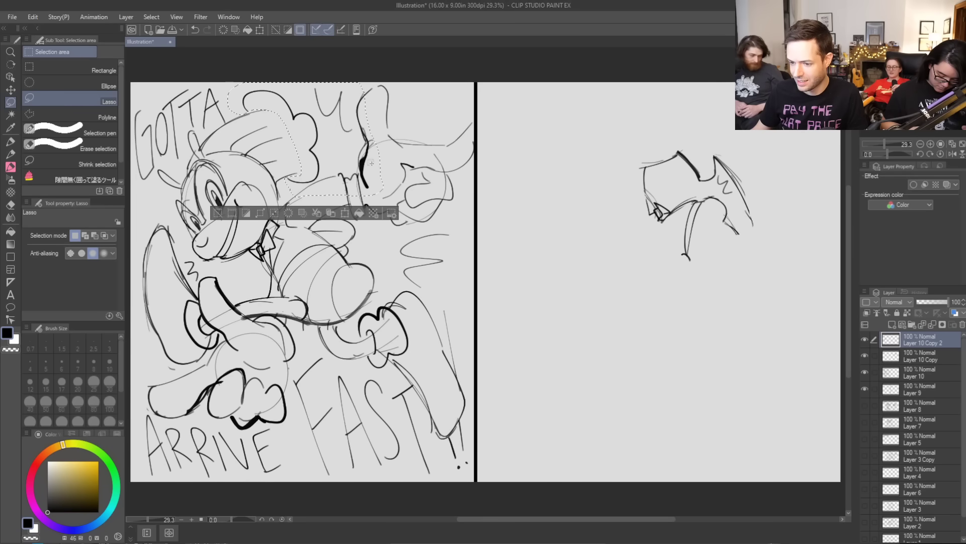
left_click(345, 212)
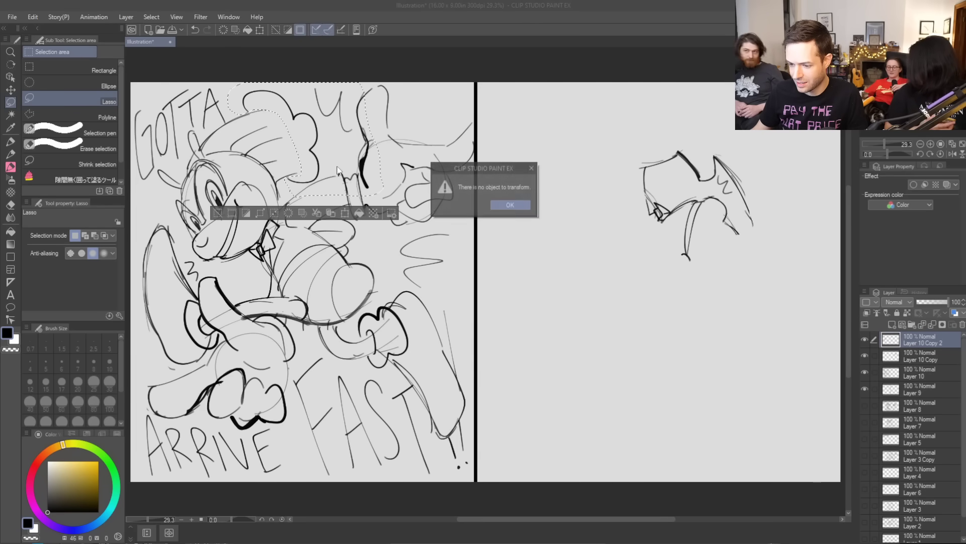
key("Return")
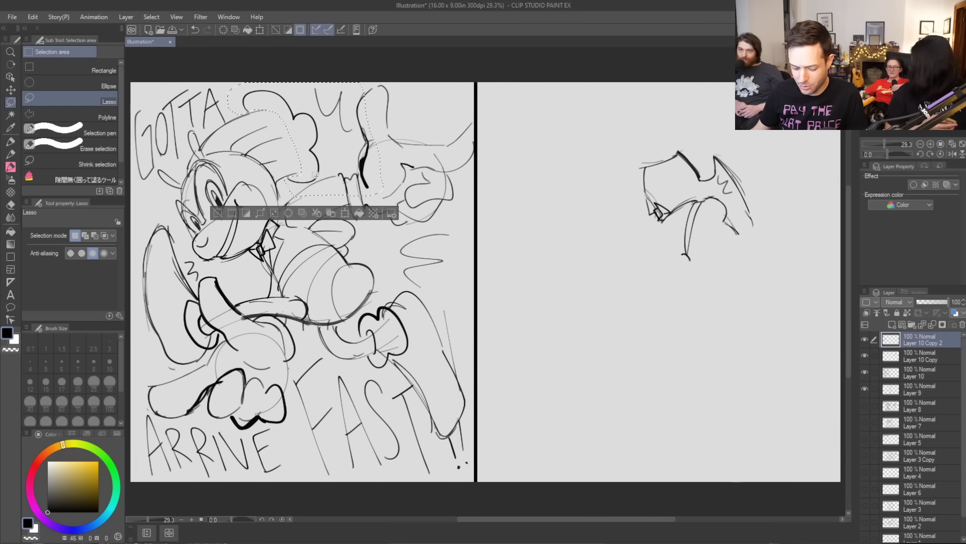
key("ctrl+j")
left_click(346, 213)
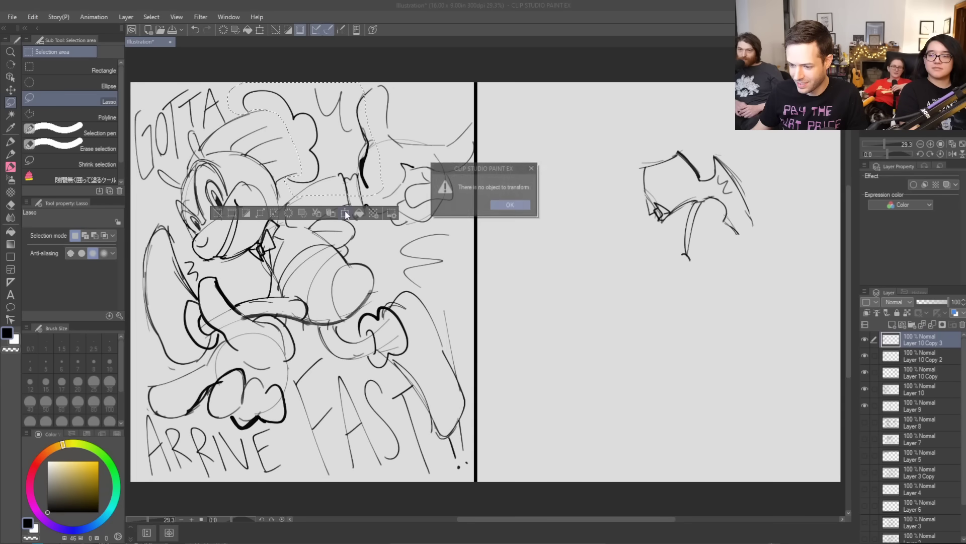
key("Return")
Check which layer holds the running creature, select Layer 10 and copy the lassoed hair and wrist area to a new layer
left_click(940, 356)
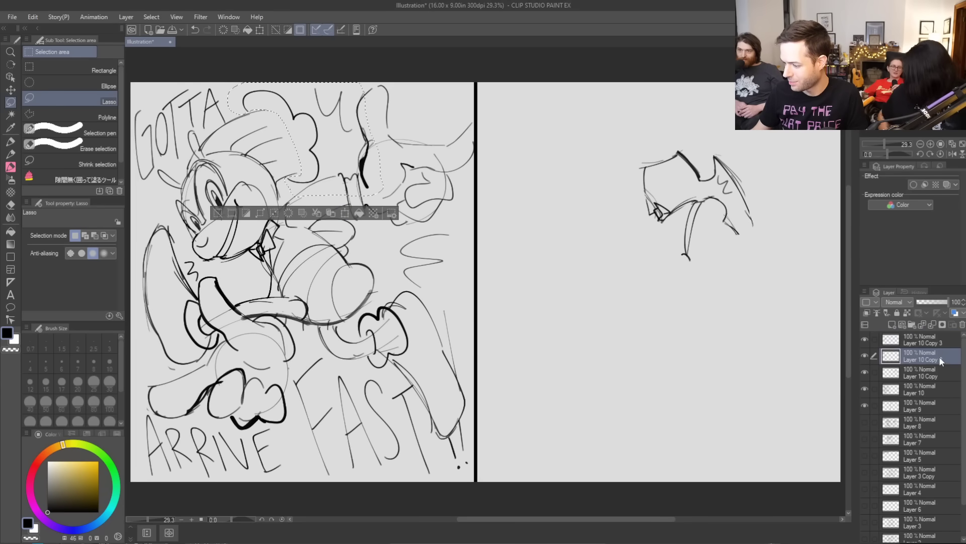
left_click(865, 371)
left_click(865, 372)
left_click(865, 389)
left_click(863, 388)
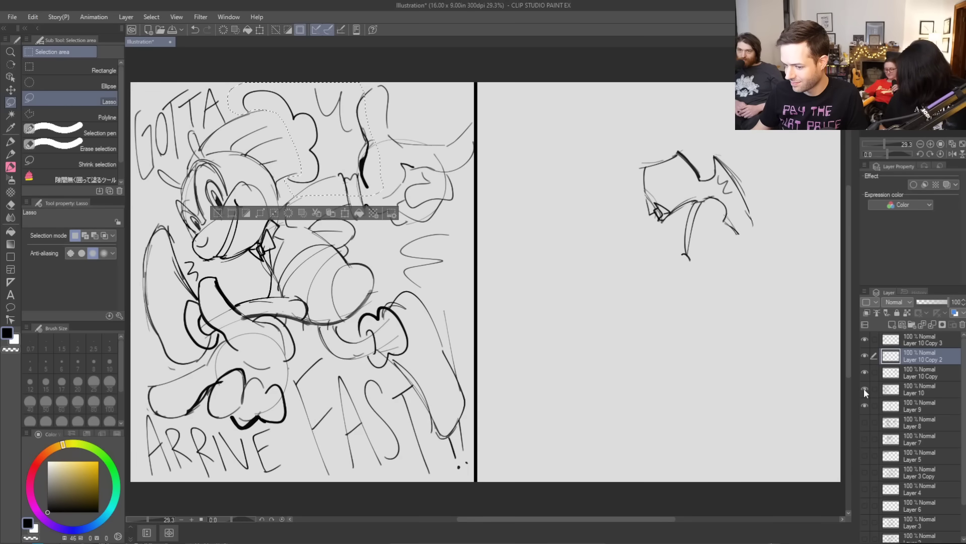
left_click(903, 389)
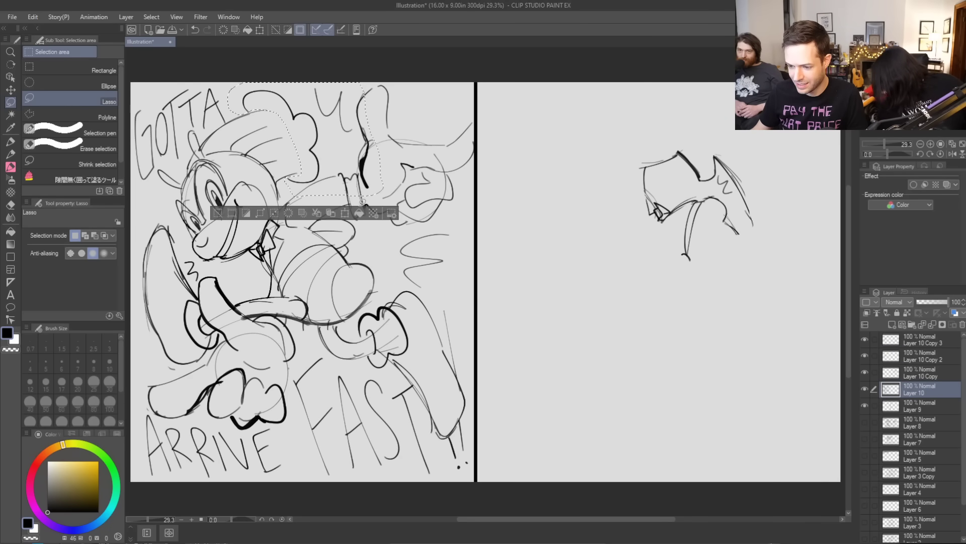
key("ctrl+c")
key("ctrl+v")
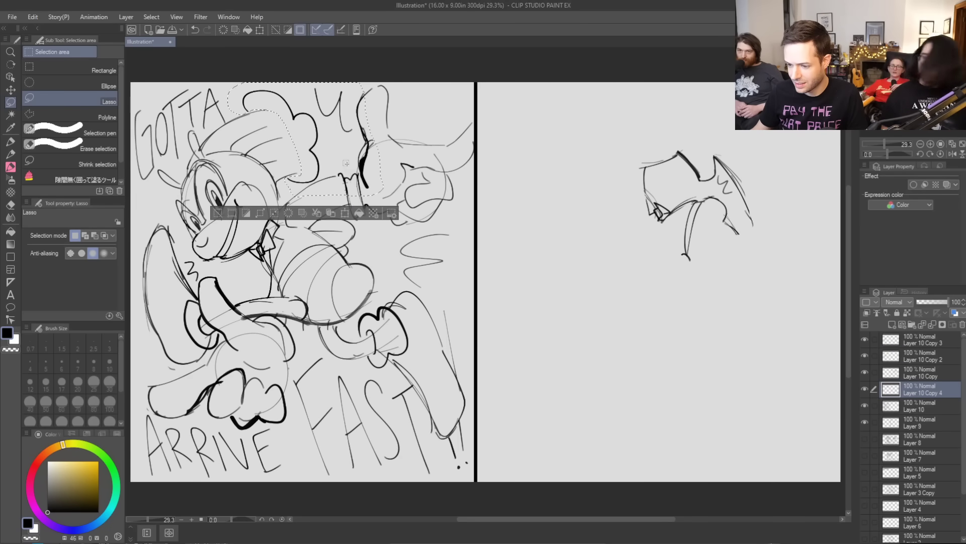
Move the copied hair and wrist lines to the lower part of the right panel, rotated so the curls face down
left_click(345, 214)
mouse_move(344, 169)
left_mouse_down()
mouse_move(513, 218)
mouse_move(587, 273)
mouse_move(629, 349)
left_mouse_up()
mouse_move(695, 330)
left_mouse_down()
mouse_move(606, 383)
mouse_move(605, 366)
left_mouse_up()
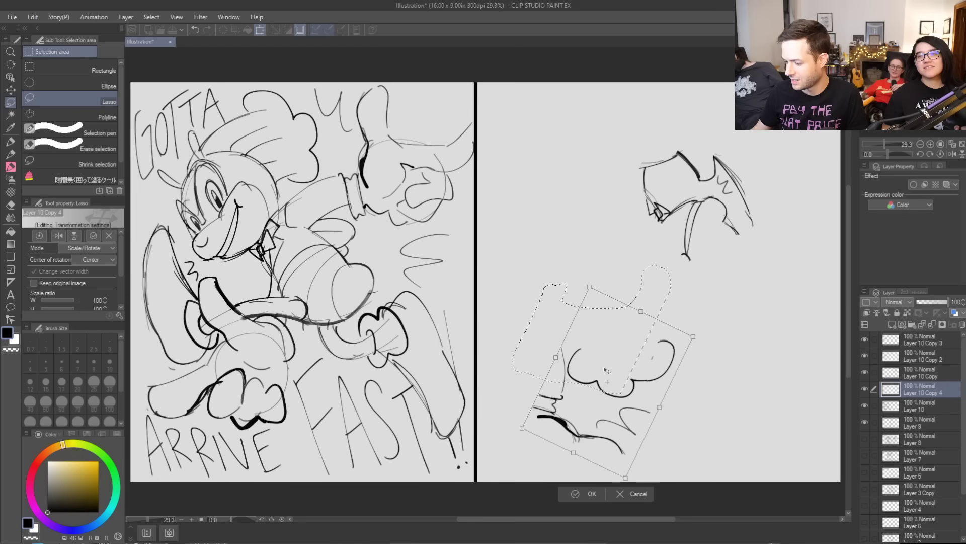
left_click(586, 488)
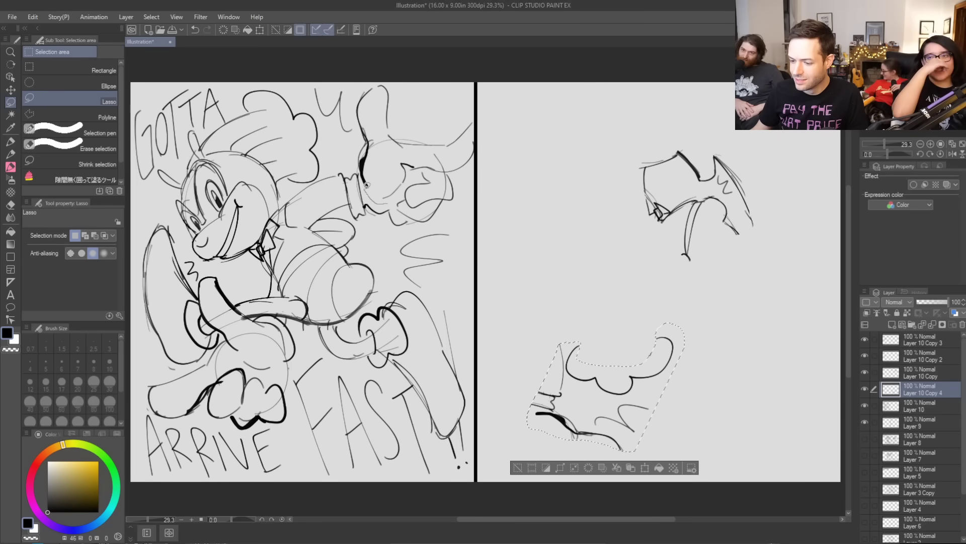
Lasso the raised hand's thumb and palm and copy that area of Layer 10 to a new layer
mouse_move(361, 161)
left_mouse_down()
mouse_move(354, 109)
mouse_move(362, 80)
mouse_move(394, 76)
mouse_move(413, 150)
mouse_move(394, 203)
left_mouse_up()
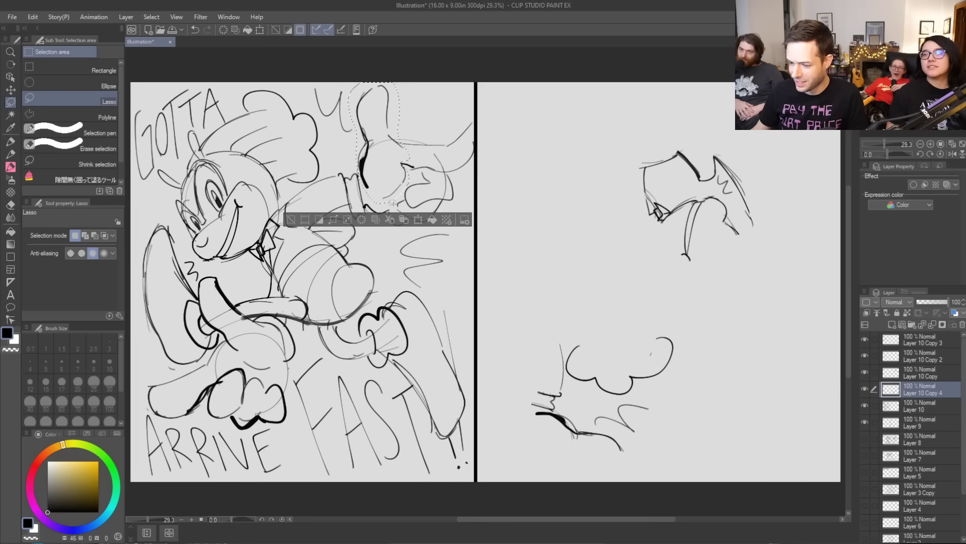
left_click(919, 409)
key("ctrl+c")
key("ctrl+v")
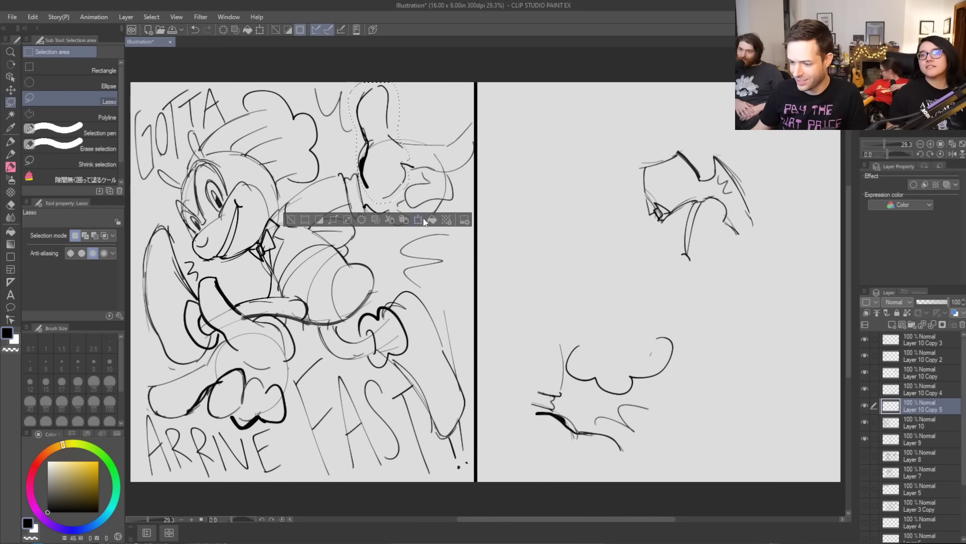
Place the copied thumb in the upper left corner of the right panel, tilted counterclockwise
key("ctrl+t")
left_click_drag(401, 192, 580, 184)
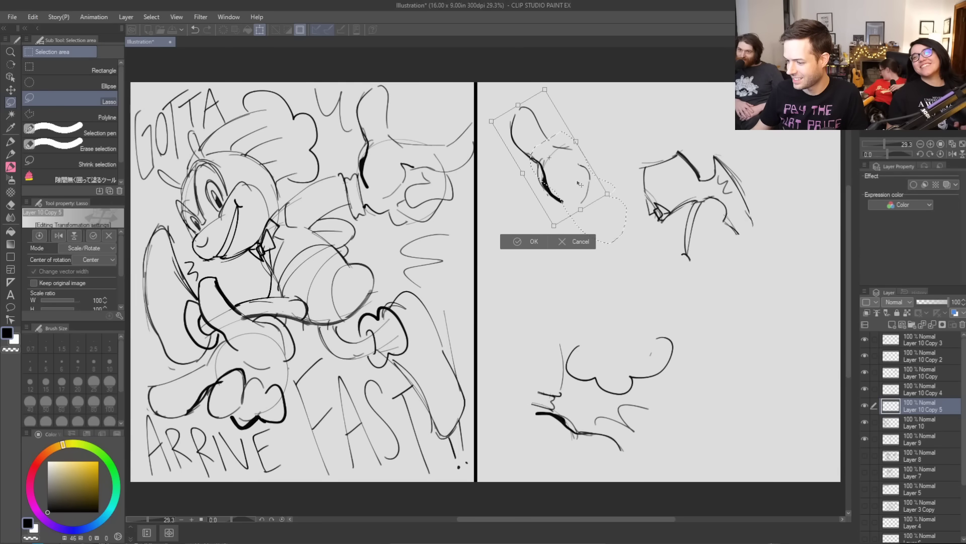
left_click(534, 242)
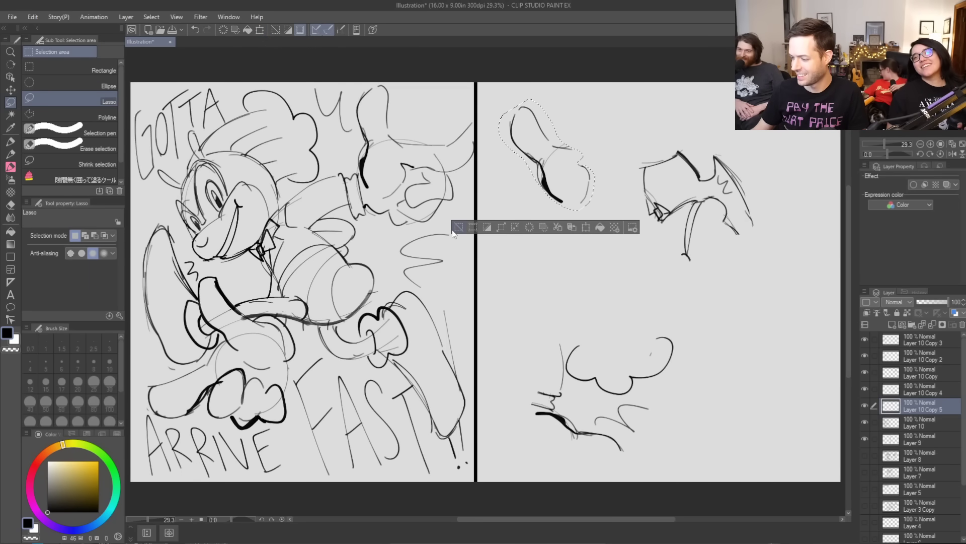
Deselect, add a new layer above all the copies and switch to the CIRO brush
left_click(924, 339)
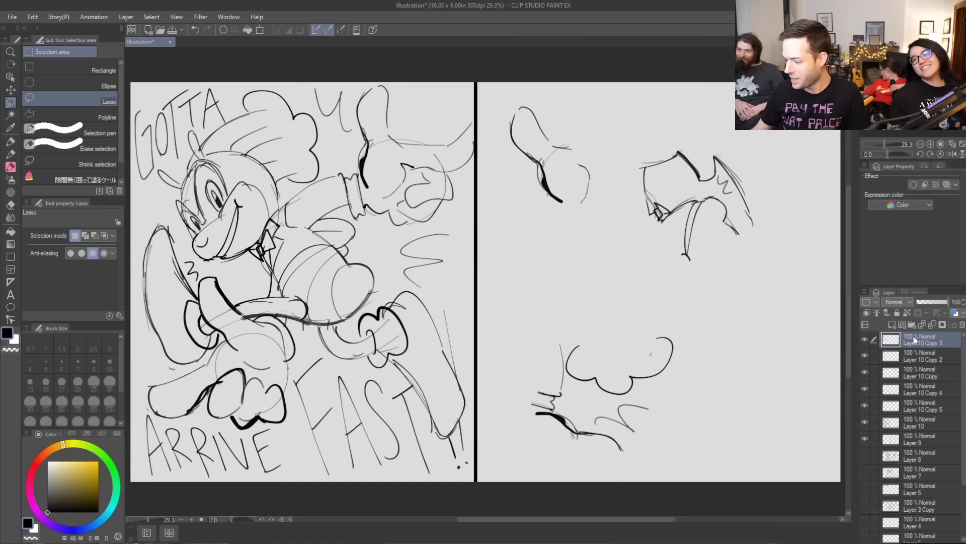
left_click(891, 325)
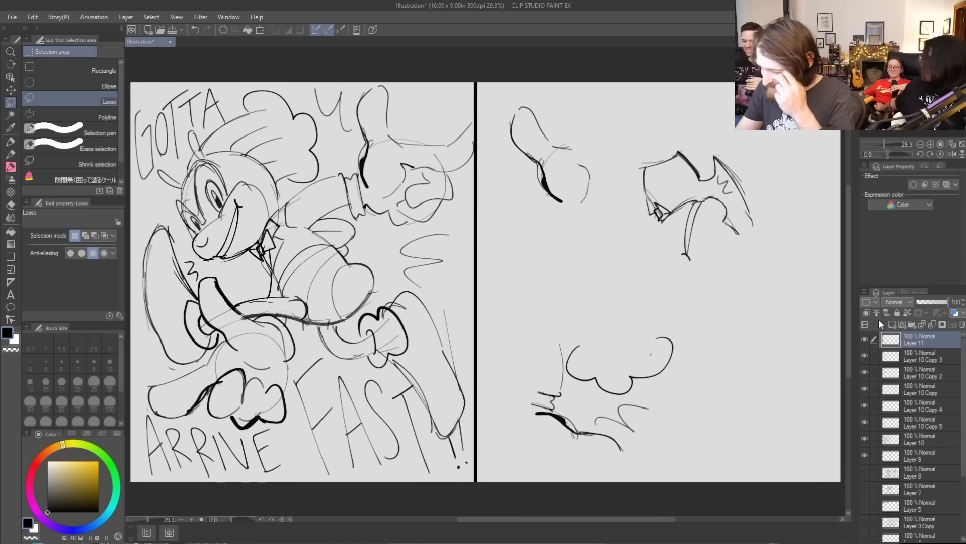
left_click(865, 339)
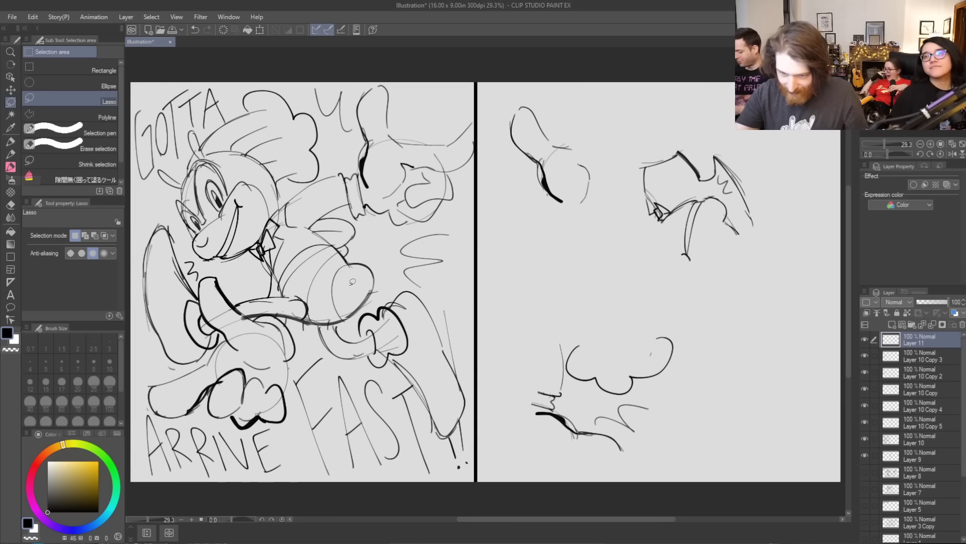
key("b")
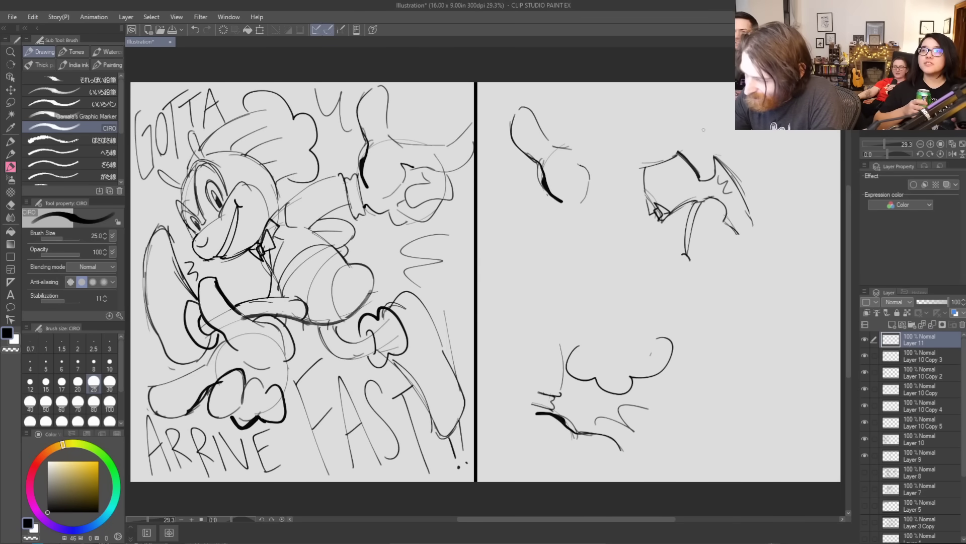
left_click_drag(744, 131, 729, 158)
left_click_drag(727, 149, 743, 154)
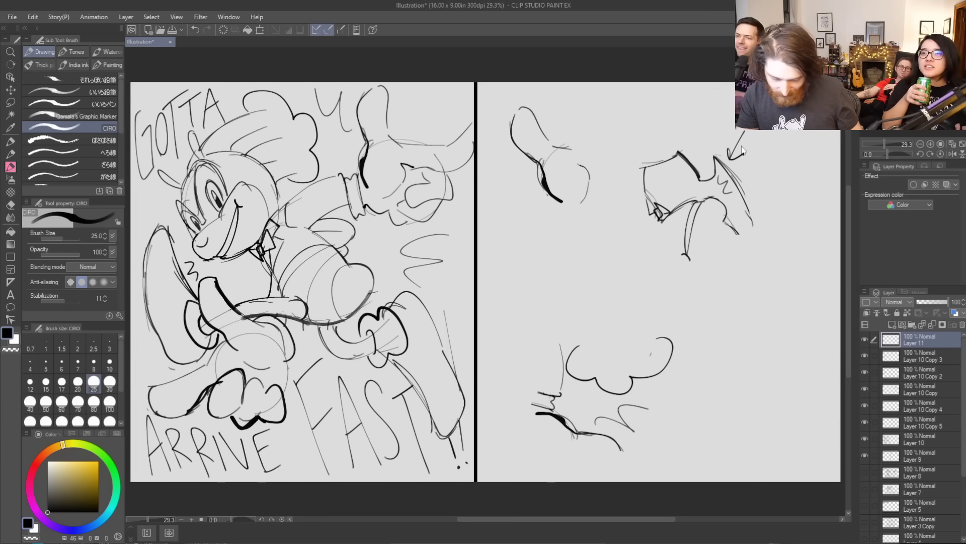
key("ctrl+z")
key("ctrl+z")
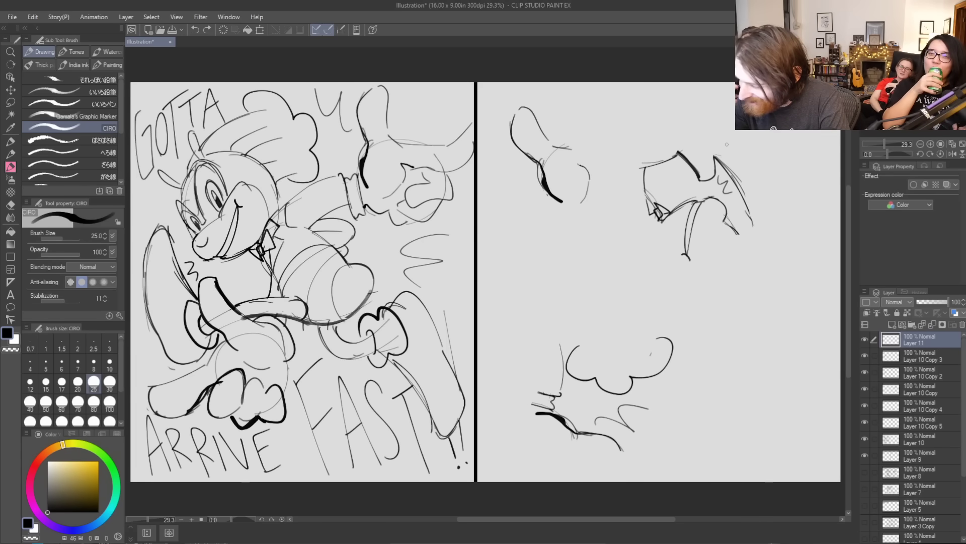
Draw a pleated cup with a flat rim on top of the upside-down hair curls, like an inverted cupcake
mouse_move(592, 341)
left_mouse_down()
mouse_move(622, 286)
mouse_move(650, 320)
mouse_move(625, 311)
mouse_move(650, 330)
left_mouse_up()
mouse_move(578, 314)
left_mouse_down()
mouse_move(643, 291)
mouse_move(604, 338)
mouse_move(618, 338)
left_mouse_up()
left_click_drag(630, 311, 635, 332)
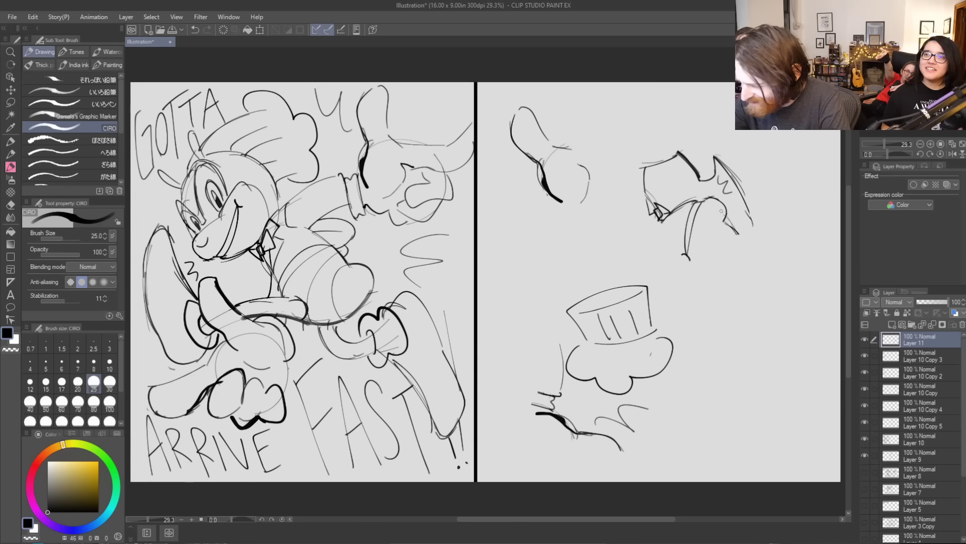
Add a hand and shoulder joint to the arm of the upper right shape, plus a scalloped comb, an eye and a beak
mouse_move(679, 253)
left_mouse_down()
mouse_move(687, 275)
mouse_move(693, 263)
left_mouse_up()
left_click_drag(701, 192, 699, 193)
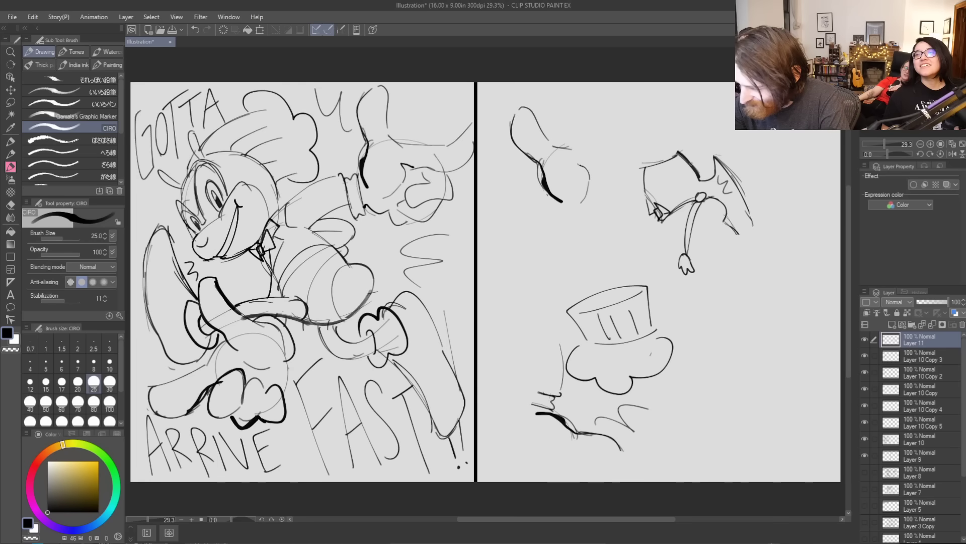
mouse_move(656, 186)
left_mouse_down()
mouse_move(630, 161)
mouse_move(672, 137)
mouse_move(685, 151)
left_mouse_up()
mouse_move(646, 195)
left_mouse_down()
mouse_move(650, 235)
mouse_move(667, 219)
left_mouse_up()
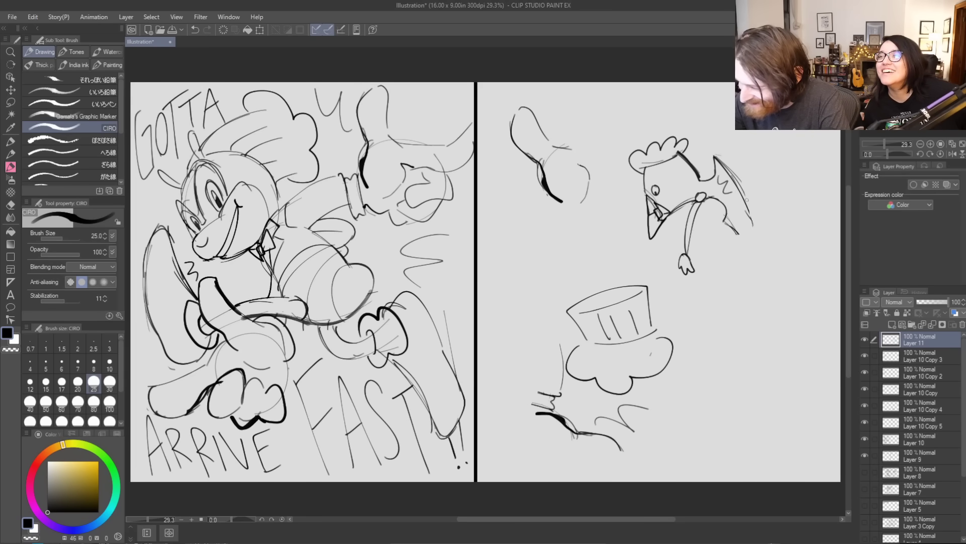
Extend the bird figure downward with a long back, a rounded rump, a bent leg and a flat foot
mouse_move(723, 207)
left_mouse_down()
mouse_move(740, 241)
mouse_move(747, 212)
mouse_move(756, 235)
left_mouse_up()
left_click_drag(739, 241, 750, 268)
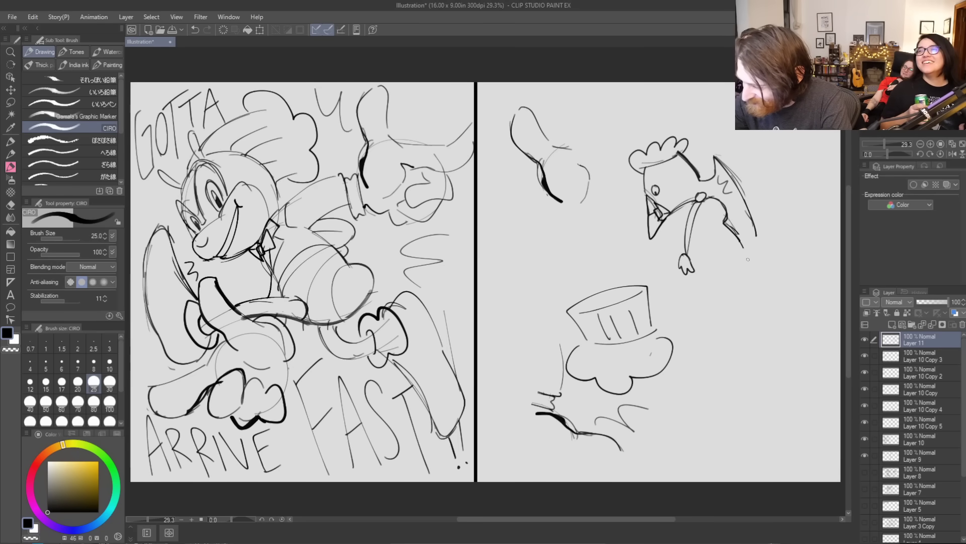
mouse_move(756, 229)
left_mouse_down()
mouse_move(764, 276)
mouse_move(753, 298)
mouse_move(785, 309)
mouse_move(752, 310)
mouse_move(738, 345)
left_mouse_up()
mouse_move(776, 315)
left_mouse_down()
mouse_move(733, 373)
mouse_move(750, 408)
left_mouse_up()
mouse_move(745, 366)
left_mouse_down()
mouse_move(767, 420)
mouse_move(728, 442)
mouse_move(769, 443)
mouse_move(766, 429)
left_mouse_up()
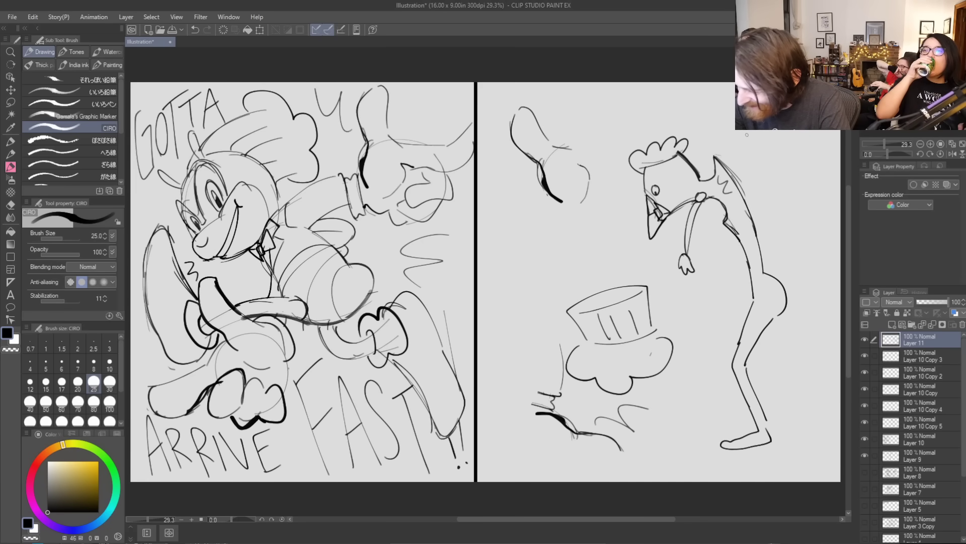
Hide Layer 11 with the bird and cupcake drawings and add a new layer above it
left_click(865, 339)
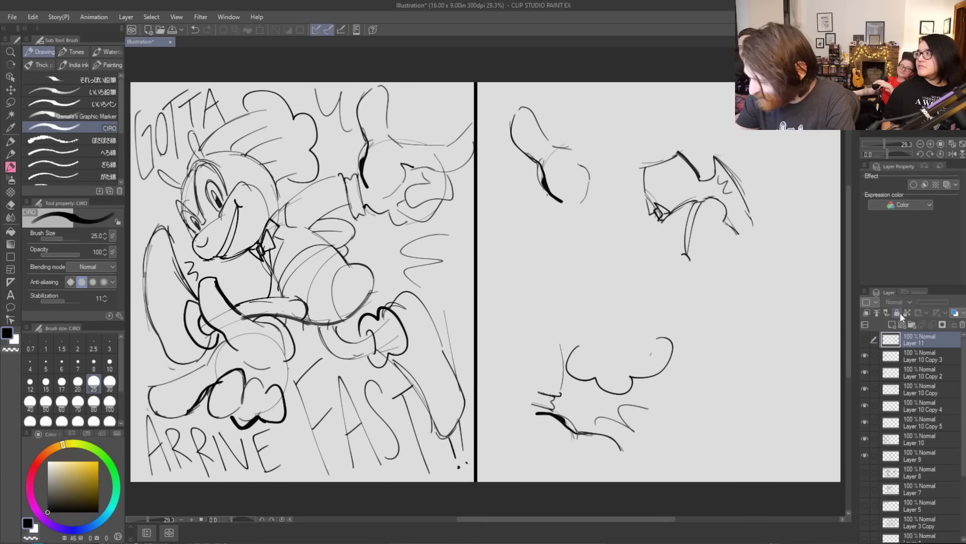
left_click(892, 324)
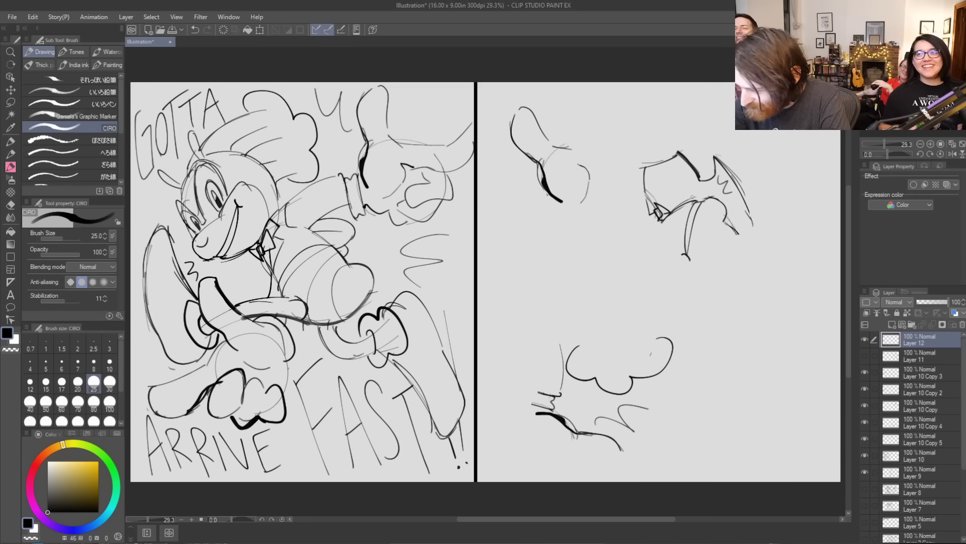
Draw a long face under the upper right shape, with curved head sides, a round nose tip and a small mouth
left_click_drag(665, 218, 699, 193)
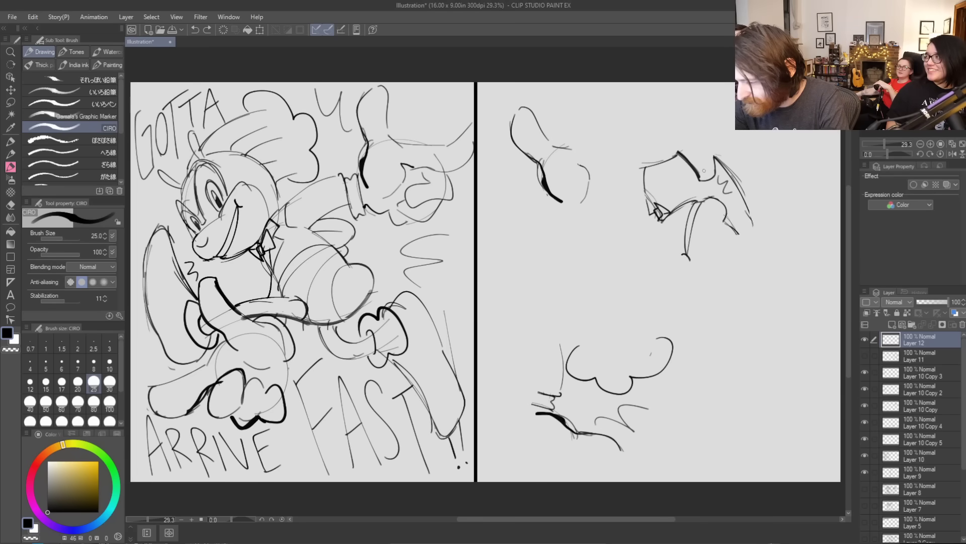
left_click_drag(665, 222, 651, 248)
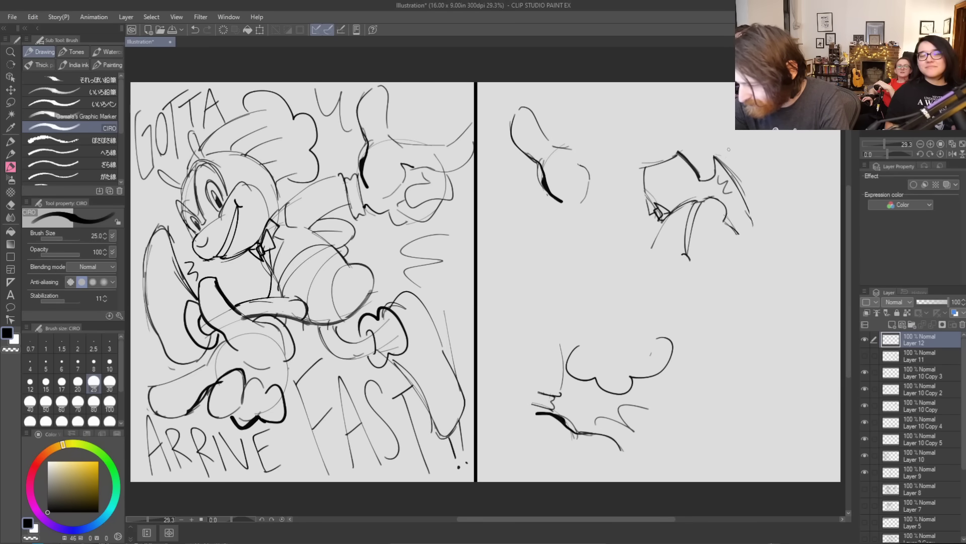
left_click_drag(728, 222, 763, 263)
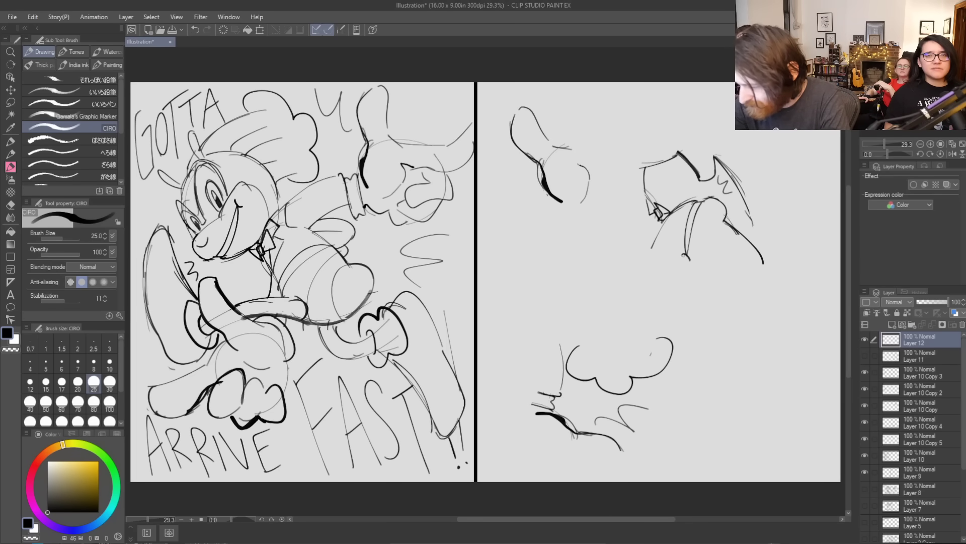
left_click_drag(682, 255, 690, 260)
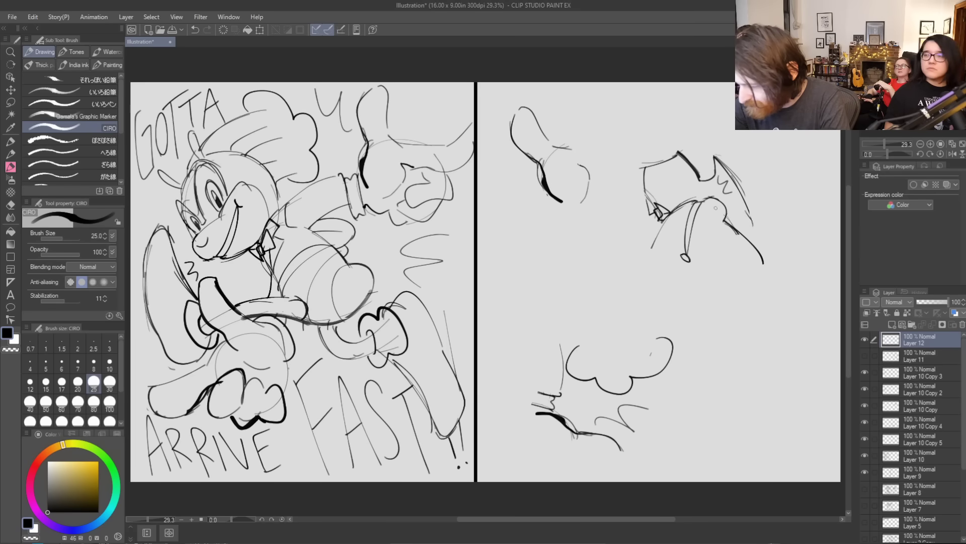
mouse_move(685, 260)
left_mouse_down()
mouse_move(690, 272)
mouse_move(657, 235)
mouse_move(689, 200)
left_mouse_up()
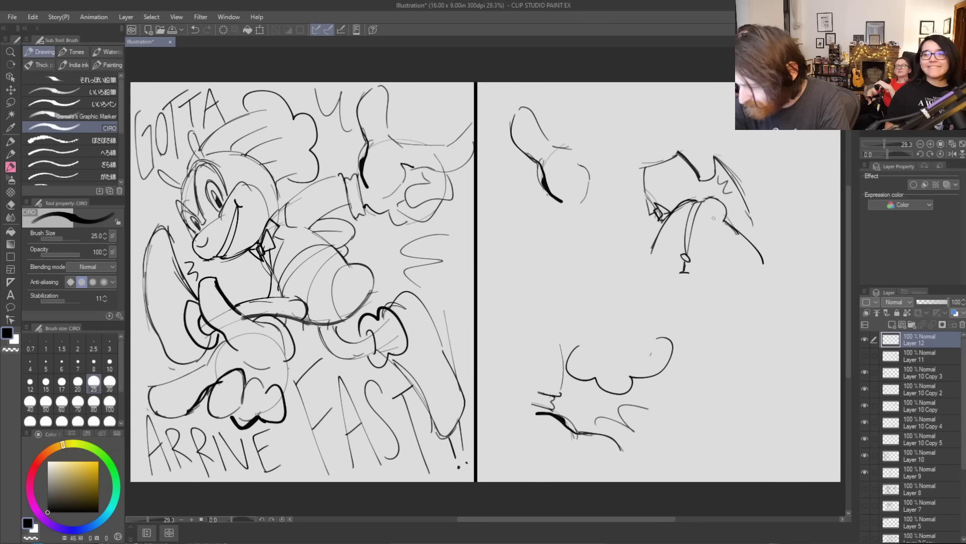
Add two side-glancing eyes beside the long nose and extend both sides of the head downward
left_click_drag(714, 205, 709, 221)
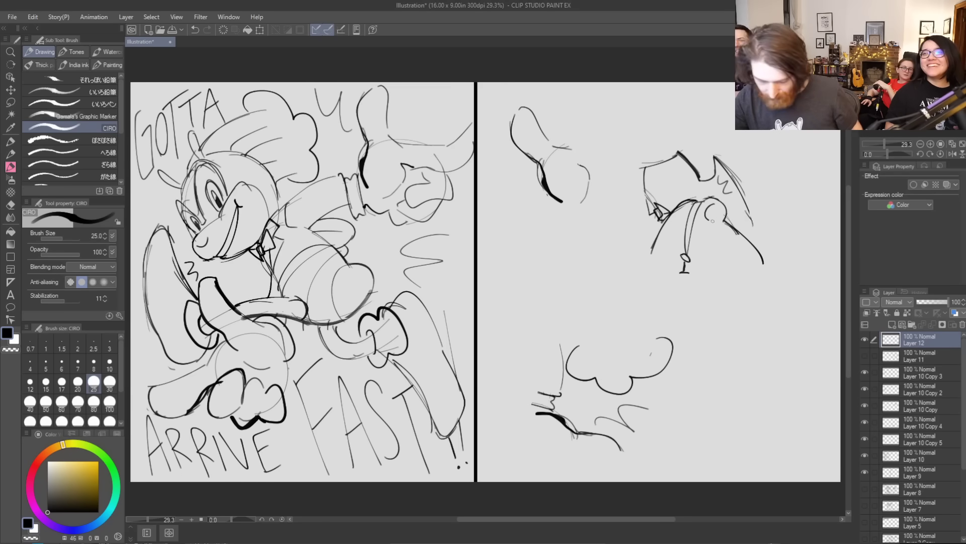
key("ctrl+z")
mouse_move(706, 215)
left_mouse_down()
mouse_move(721, 216)
mouse_move(679, 215)
left_mouse_up()
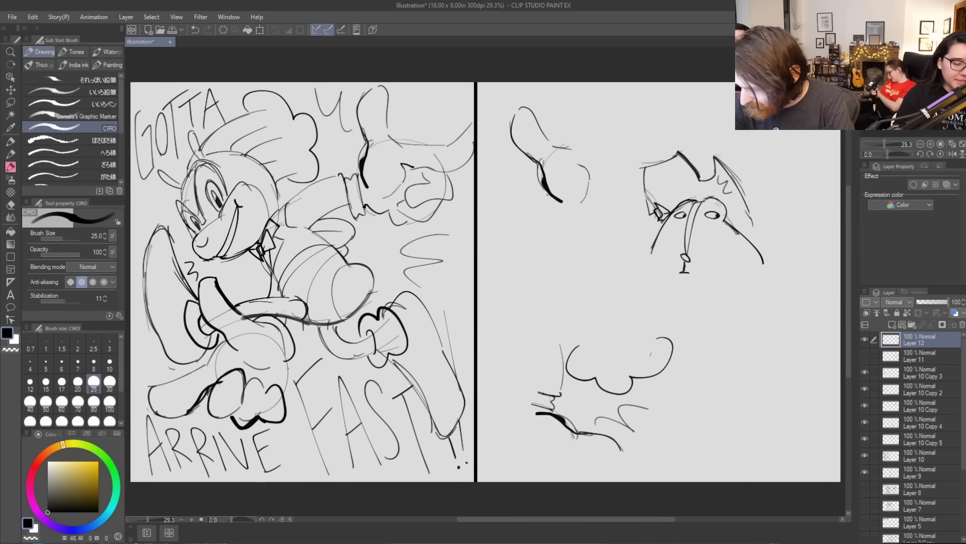
left_click_drag(655, 245, 651, 293)
left_click_drag(763, 256, 768, 278)
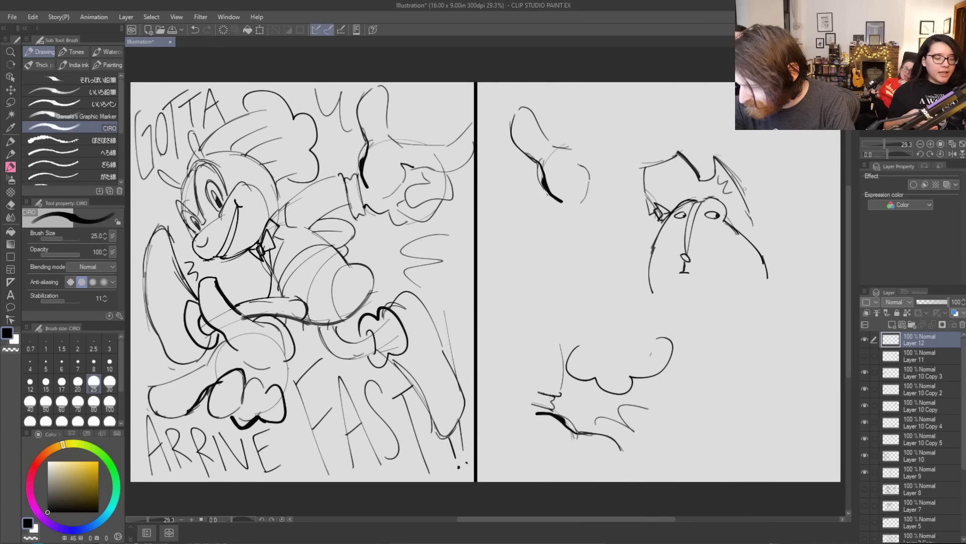
Turn the shape above the face into a toothed upper jaw with a pointed snout, an eye and a mouth corner
left_click_drag(731, 190, 753, 223)
left_click_drag(723, 180, 718, 165)
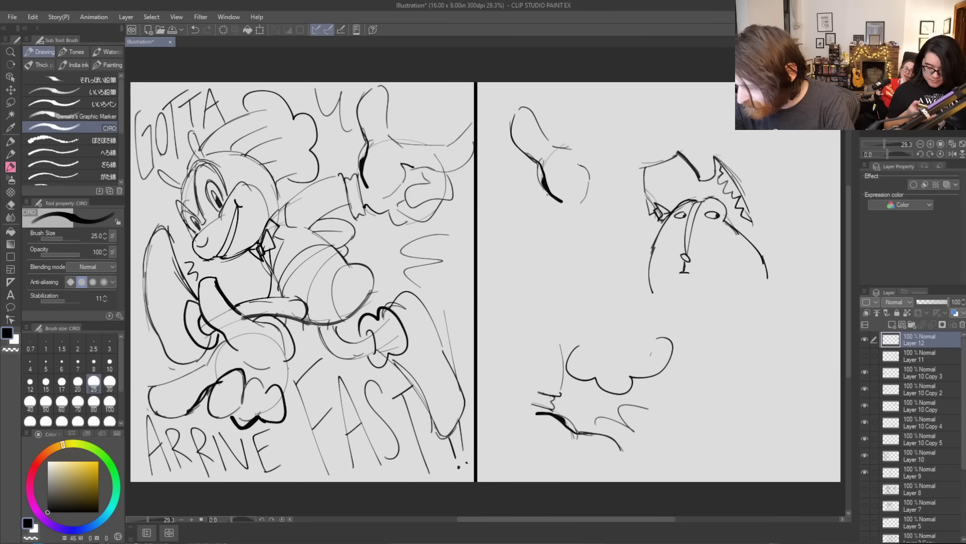
left_click_drag(754, 225, 752, 144)
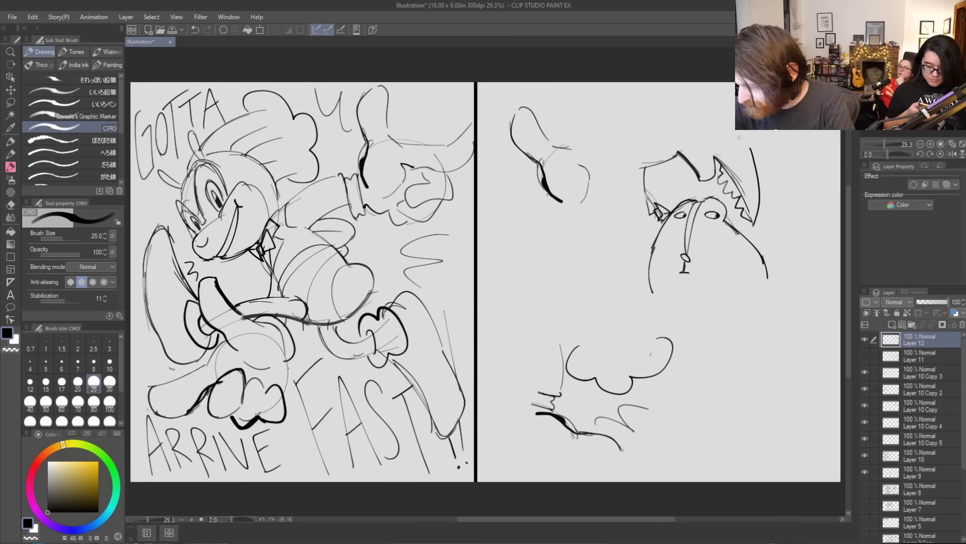
left_click_drag(734, 139, 735, 140)
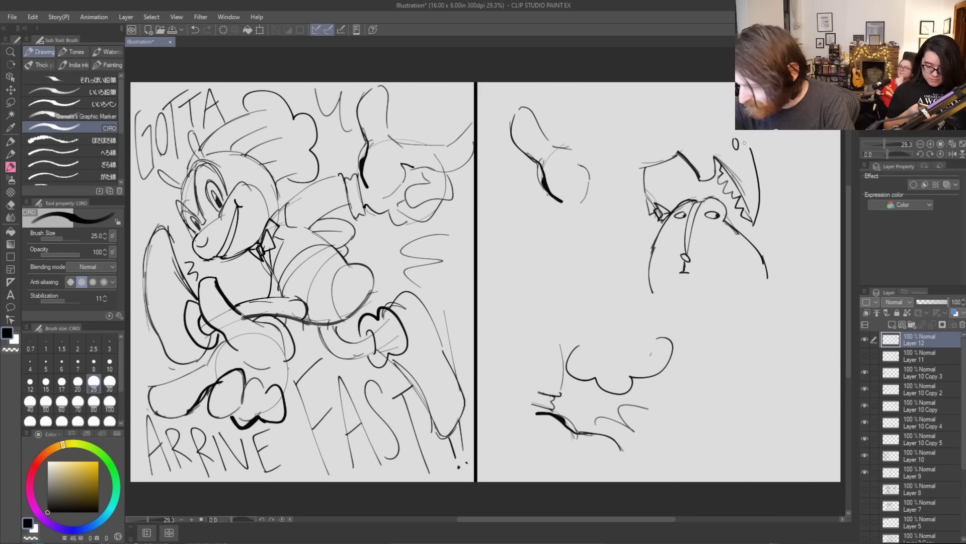
left_click_drag(753, 155, 747, 130)
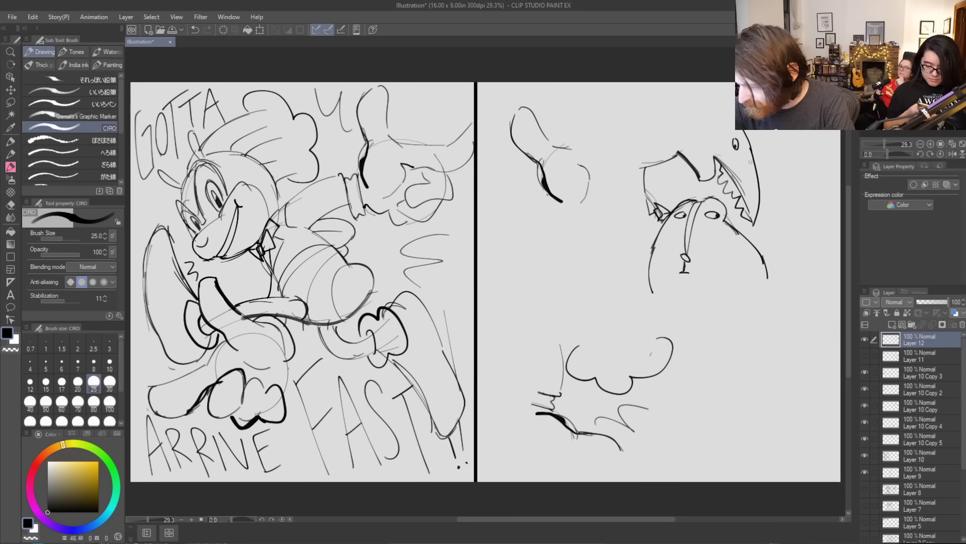
left_click_drag(703, 145, 715, 158)
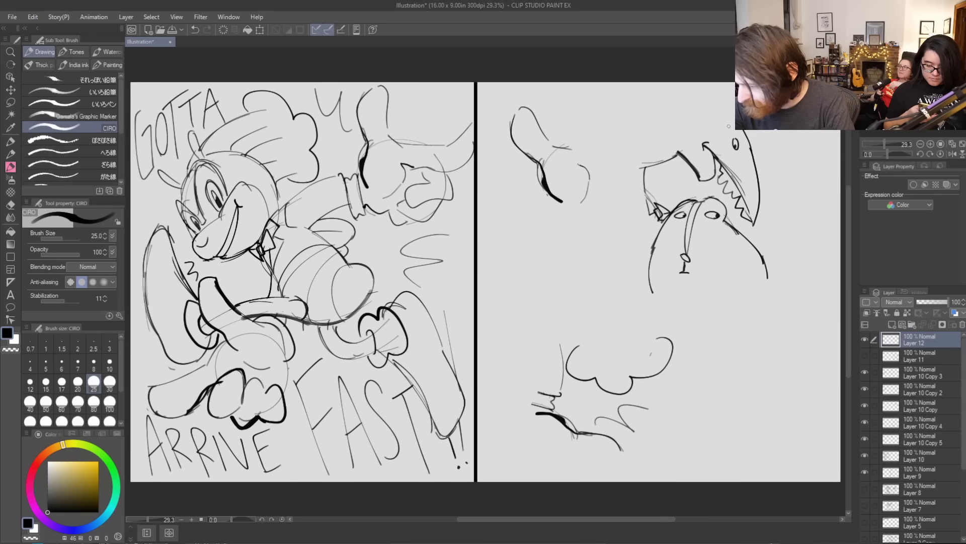
Darken the inner edge of the jaw opening and add an angular ear on the far side of the face
left_click_drag(645, 169, 646, 198)
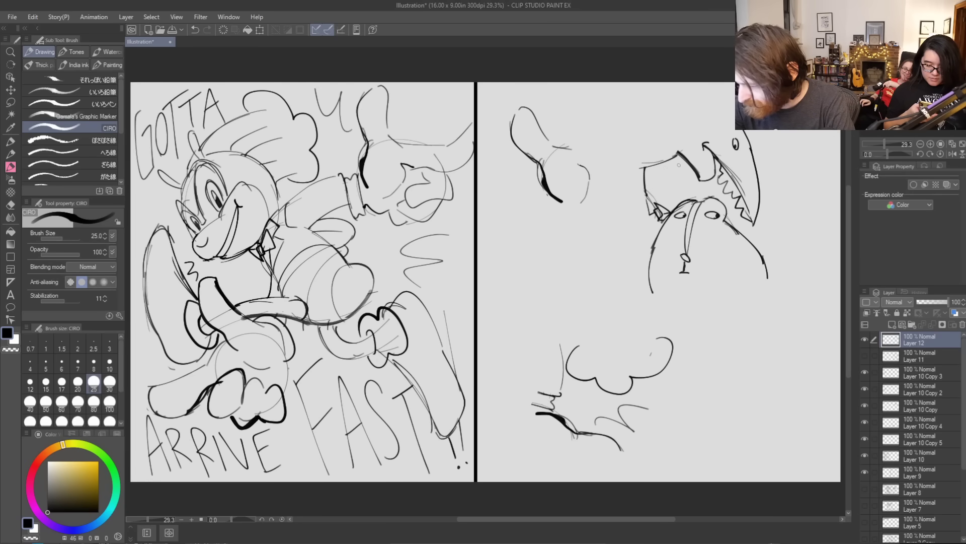
mouse_move(726, 214)
left_mouse_down()
mouse_move(741, 227)
mouse_move(725, 223)
left_mouse_up()
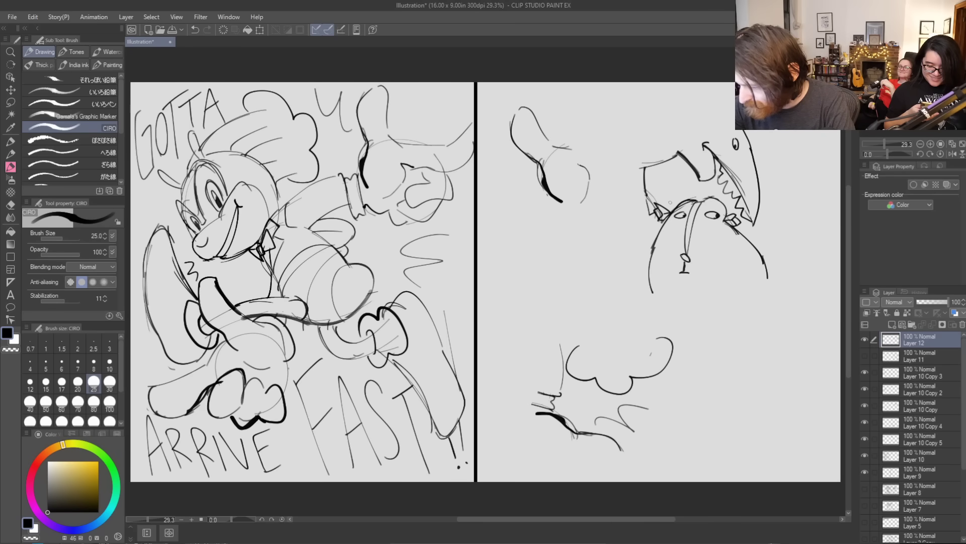
left_click_drag(646, 185, 652, 216)
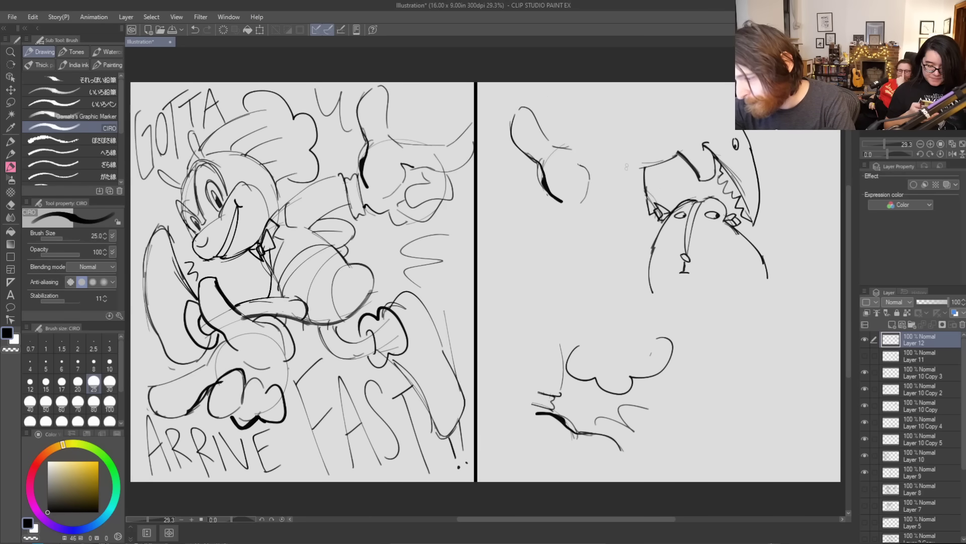
Draw the top of the toothed creature's head and two long curves for its shoulder and upper arm
left_click_drag(631, 147, 724, 106)
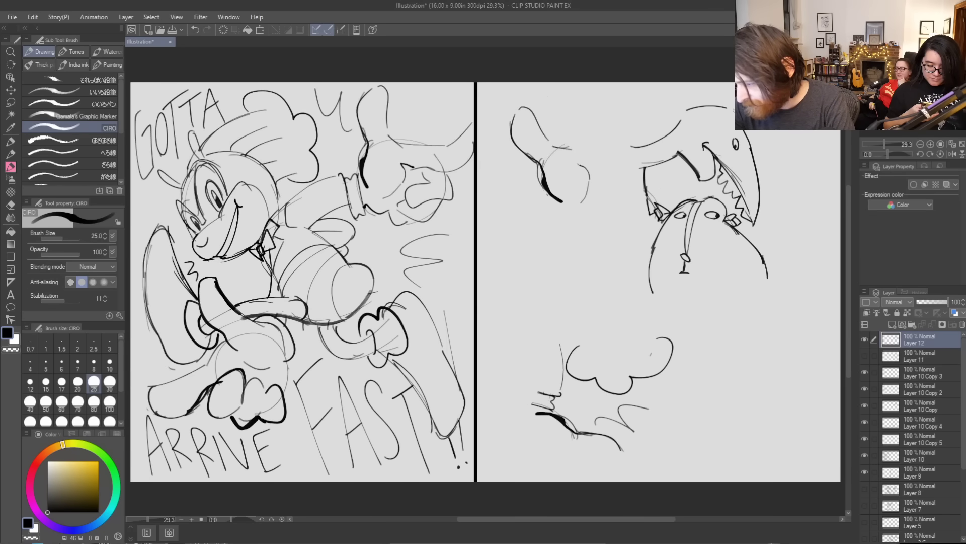
left_click_drag(629, 150, 623, 214)
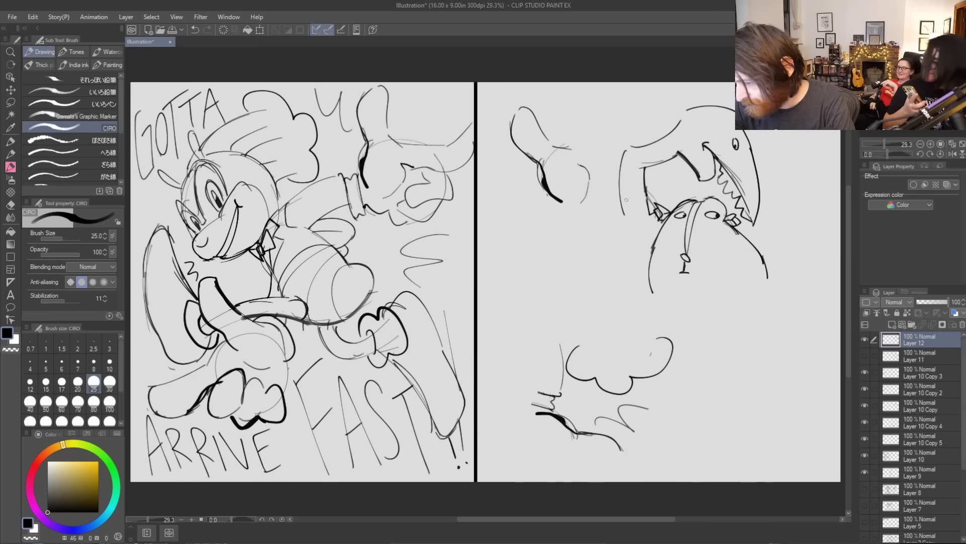
mouse_move(617, 150)
left_mouse_down()
mouse_move(624, 145)
mouse_move(593, 236)
left_mouse_up()
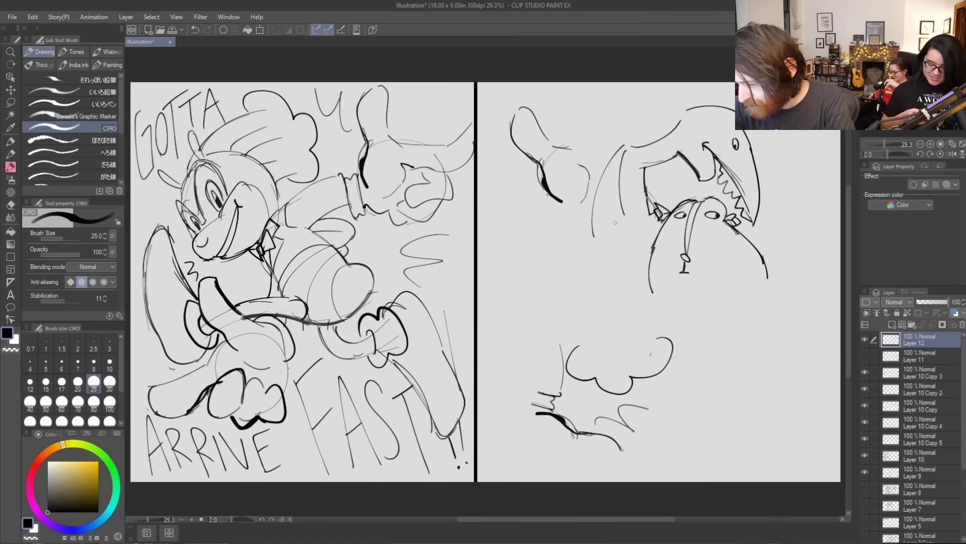
mouse_move(619, 207)
left_mouse_down()
mouse_move(640, 285)
mouse_move(655, 284)
left_mouse_up()
mouse_move(592, 237)
left_mouse_down()
mouse_move(616, 300)
mouse_move(658, 310)
left_mouse_up()
mouse_move(619, 206)
left_mouse_down()
mouse_move(637, 279)
mouse_move(659, 289)
mouse_move(637, 290)
left_mouse_up()
mouse_move(596, 234)
left_mouse_down()
mouse_move(609, 288)
mouse_move(636, 302)
left_mouse_up()
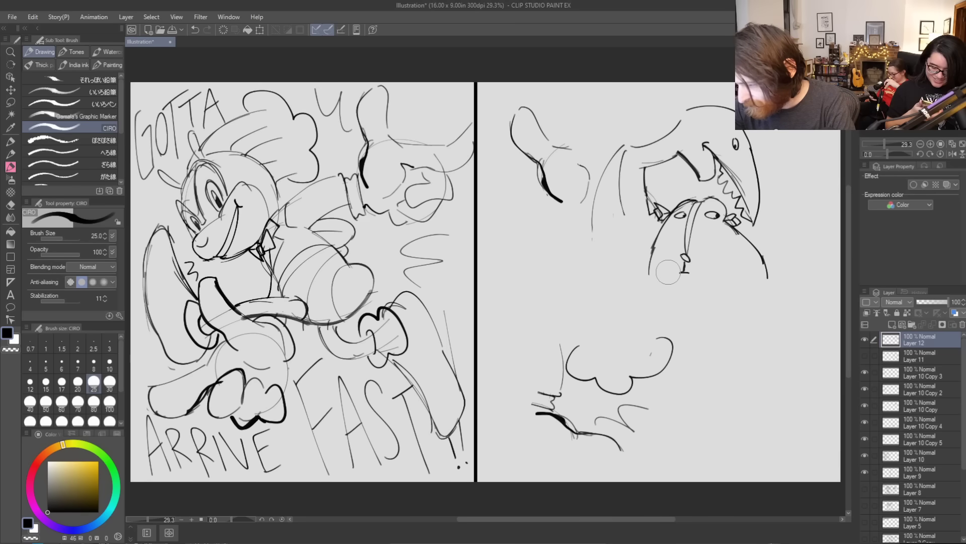
Add a row of teeth inside the mouth corner and redraw the face's pupils looking upward
mouse_move(708, 148)
left_mouse_down()
mouse_move(713, 179)
mouse_move(715, 167)
mouse_move(720, 173)
left_mouse_up()
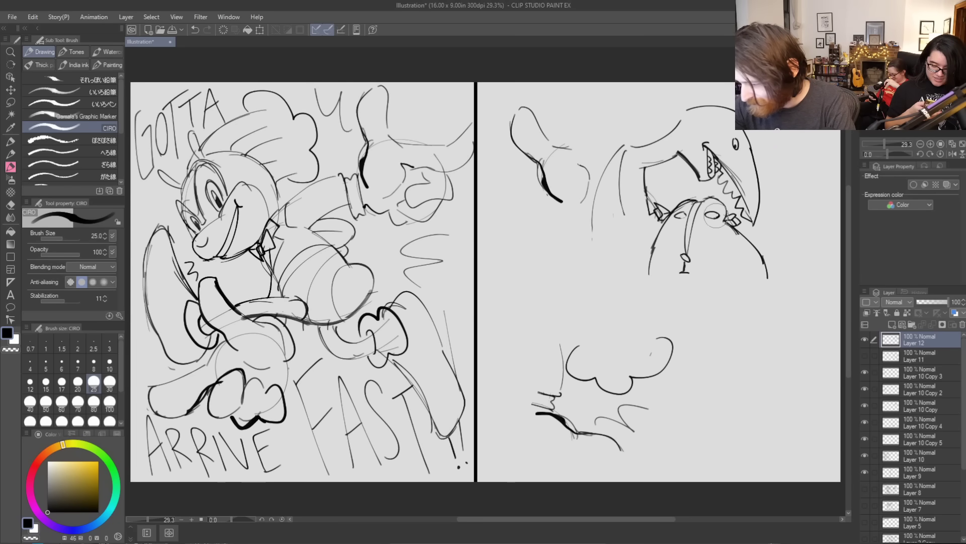
left_click(681, 214)
left_click(713, 215)
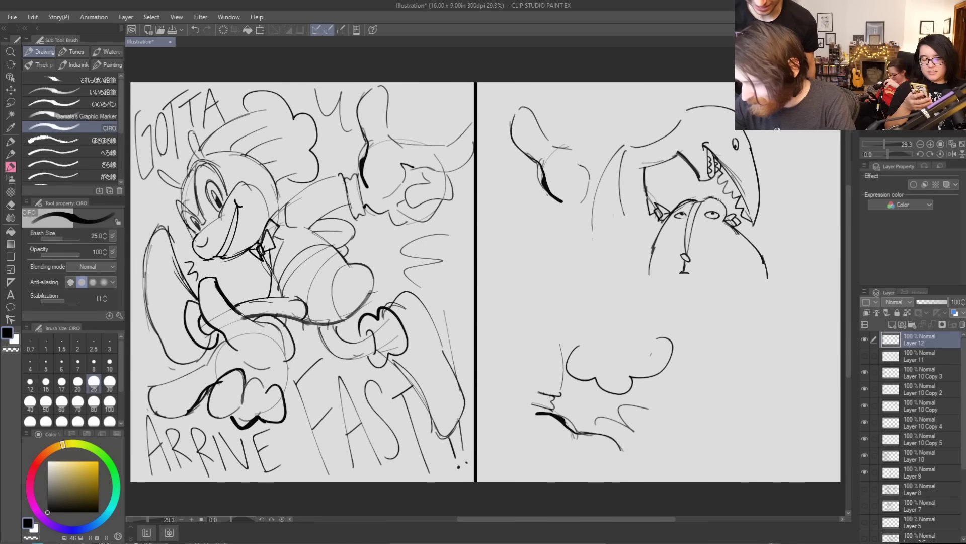
Redraw the near arm bent beneath the face with a long-fingered hand, and add the far hand's fingers
left_click_drag(630, 154, 617, 228)
key("ctrl+z")
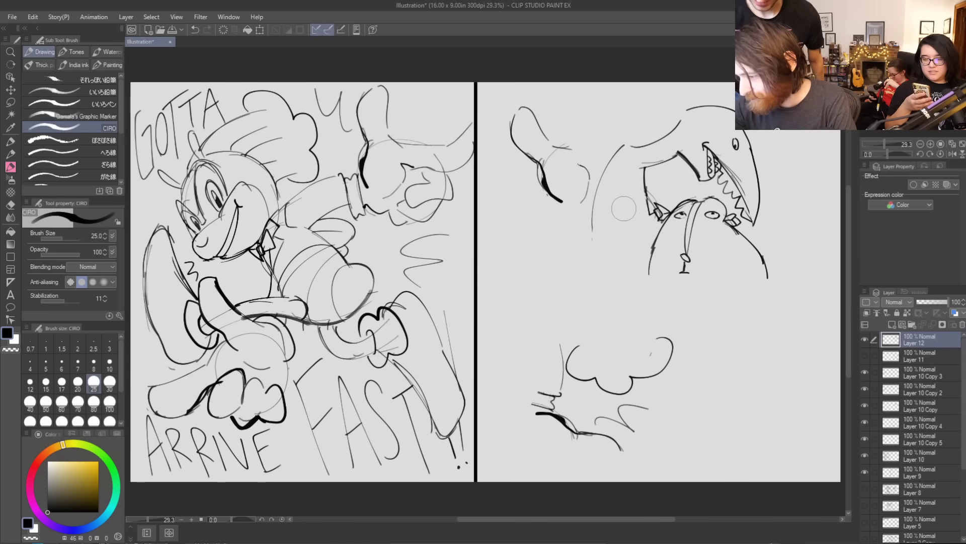
left_click_drag(627, 157, 613, 263)
left_click_drag(592, 226, 604, 293)
mouse_move(615, 257)
left_mouse_down()
mouse_move(618, 278)
mouse_move(685, 287)
left_mouse_up()
mouse_move(608, 296)
left_mouse_down()
mouse_move(690, 300)
mouse_move(719, 269)
mouse_move(698, 287)
mouse_move(734, 297)
mouse_move(744, 273)
mouse_move(709, 298)
mouse_move(741, 287)
mouse_move(730, 299)
left_mouse_up()
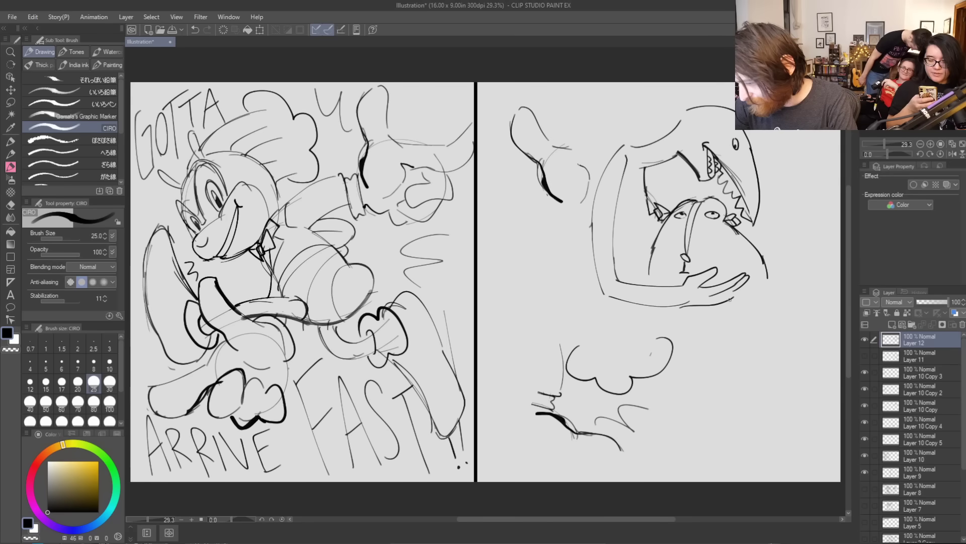
mouse_move(766, 258)
left_mouse_down()
mouse_move(755, 295)
mouse_move(766, 284)
mouse_move(762, 301)
mouse_move(773, 269)
mouse_move(770, 304)
left_mouse_up()
left_click_drag(776, 277, 780, 300)
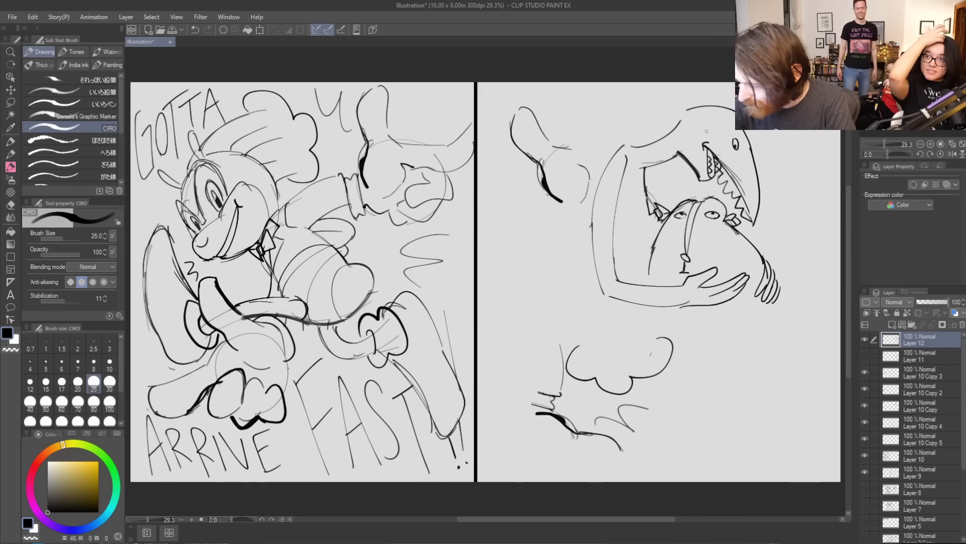
Strengthen the inner hood edge, then add a small curled ear to the creature's head and spiky hair above the face
left_click_drag(644, 181, 653, 234)
left_click_drag(647, 201, 656, 246)
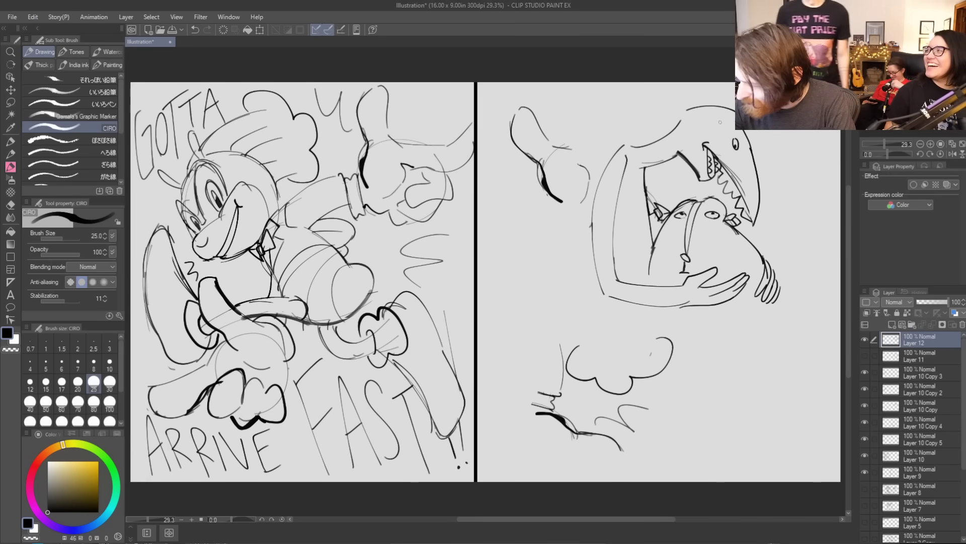
left_click_drag(706, 118, 688, 137)
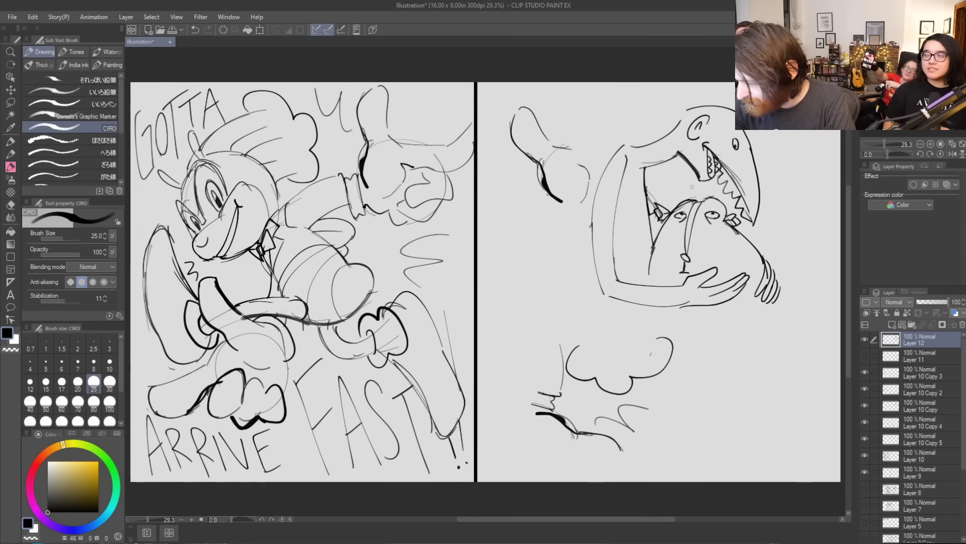
mouse_move(653, 202)
left_mouse_down()
mouse_move(675, 180)
mouse_move(698, 189)
left_mouse_up()
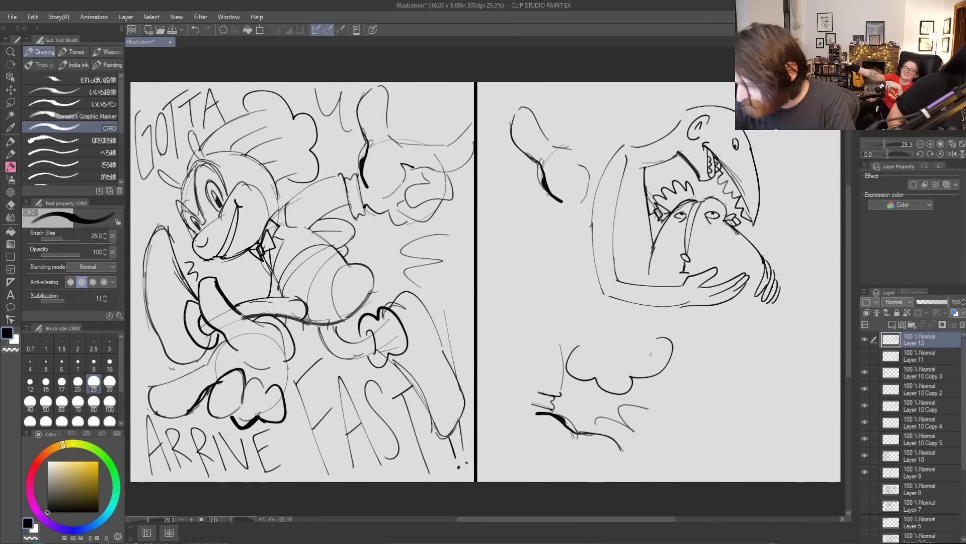
Draw a scalloped hair tuft behind the creature's snout, replacing the first attempt with one joined to the head
left_click(768, 207)
left_click_drag(762, 198, 762, 229)
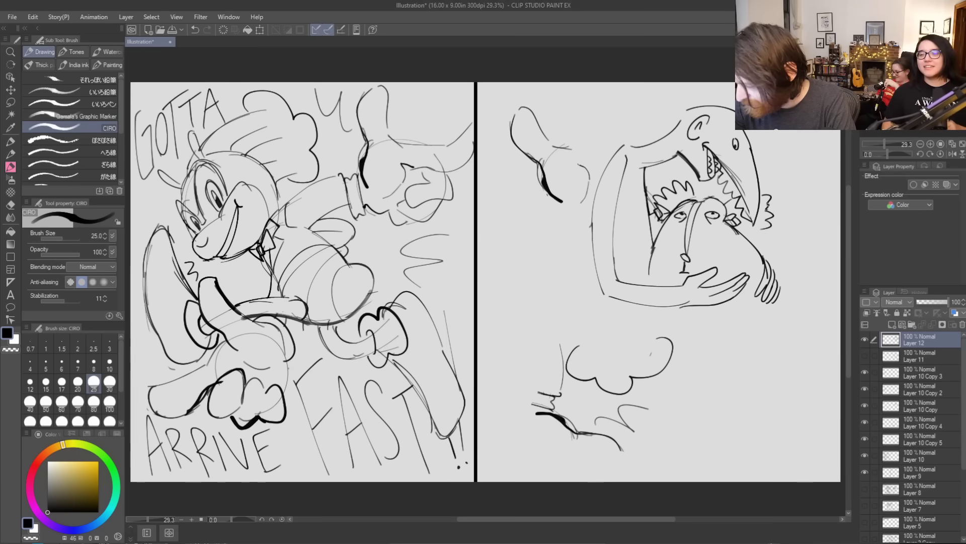
key("ctrl+z")
key("ctrl+z")
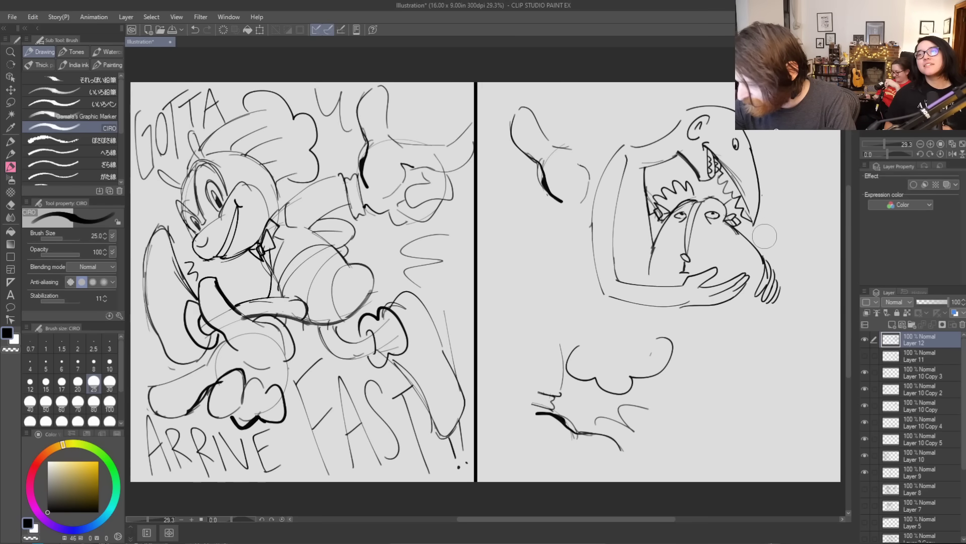
mouse_move(761, 192)
left_mouse_down()
mouse_move(774, 206)
mouse_move(771, 227)
mouse_move(753, 232)
left_mouse_up()
left_click(770, 220)
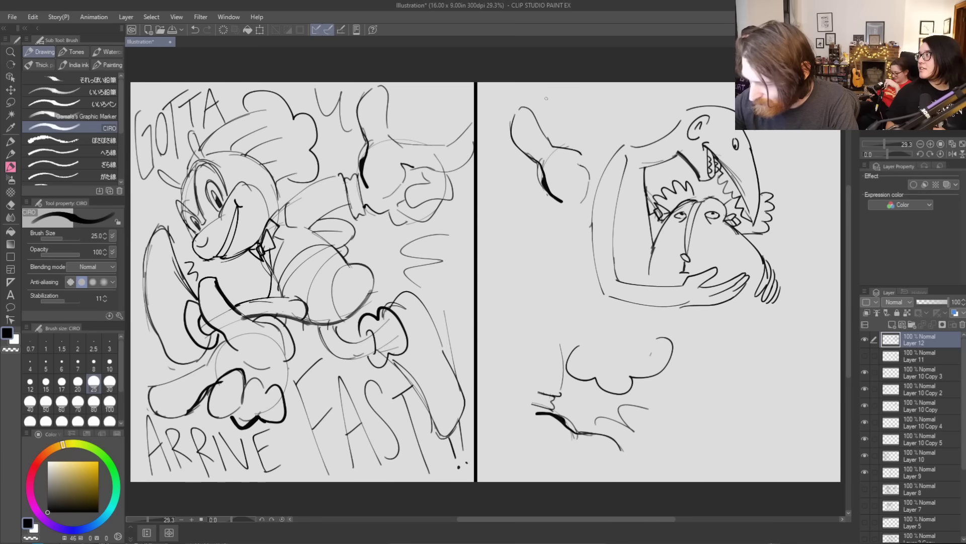
left_click_drag(533, 94, 564, 108)
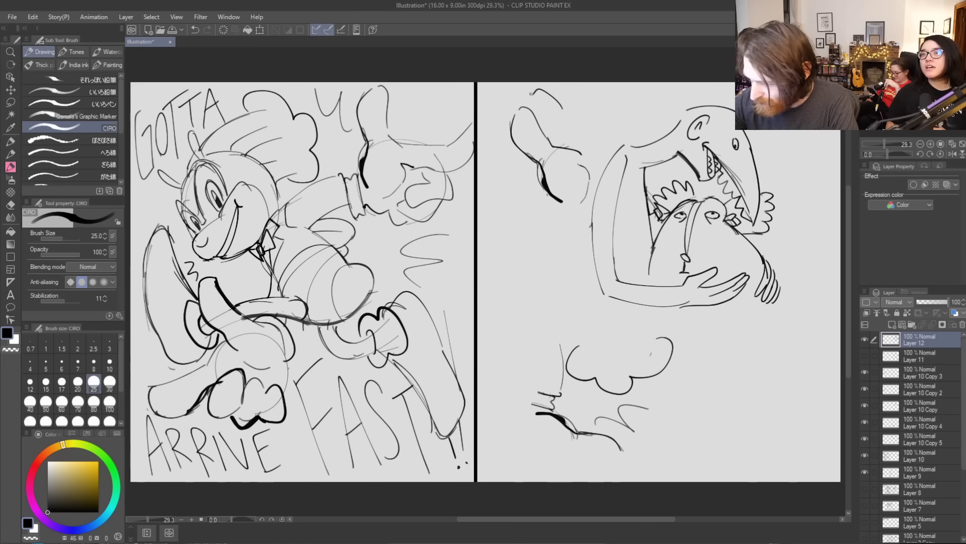
left_click_drag(561, 107, 585, 124)
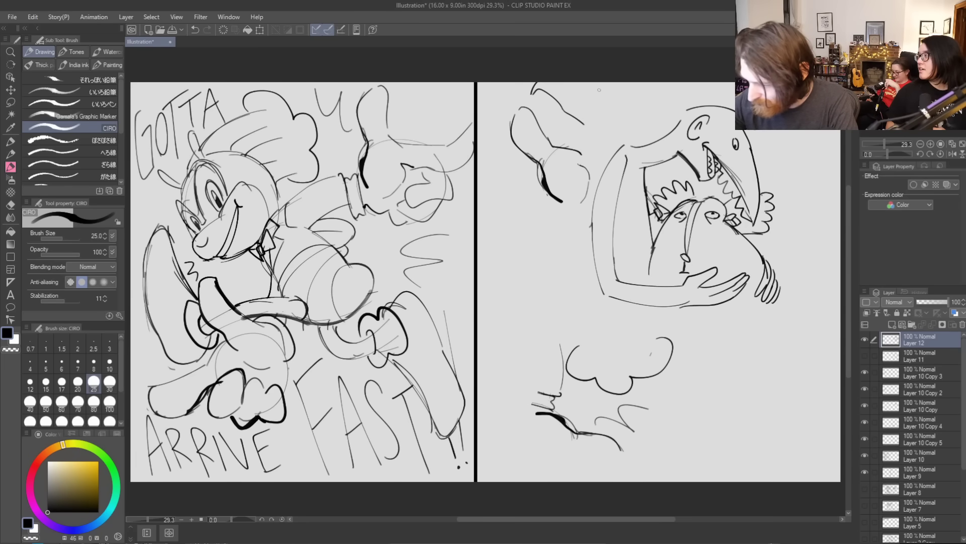
key("ctrl+z")
key("ctrl+z")
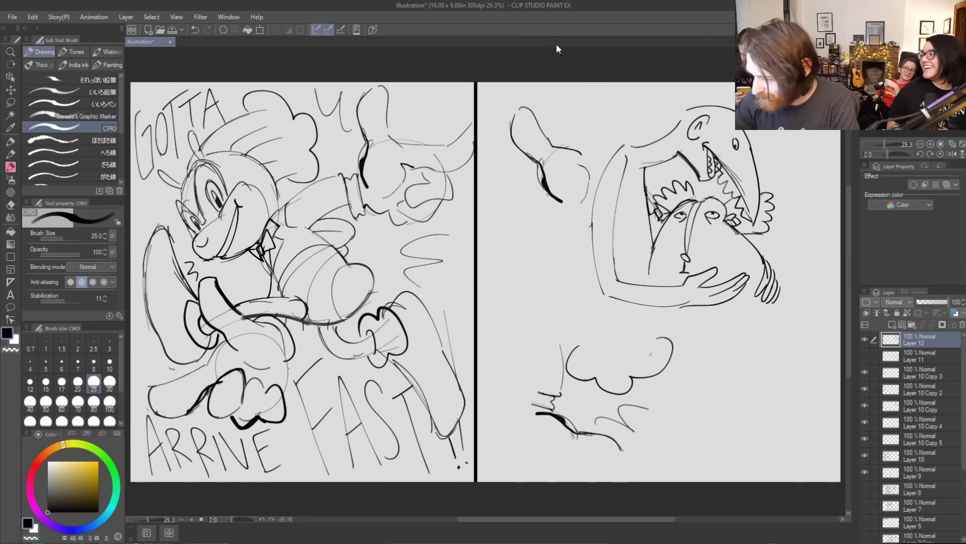
Add seam lines across the creature's shoulder and bent arm
left_click_drag(636, 148, 670, 193)
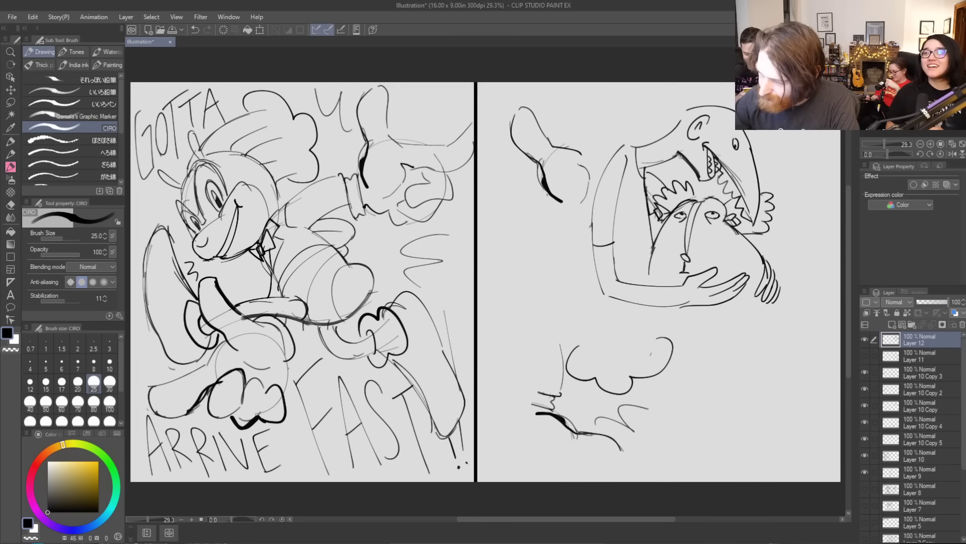
Draw a crocodile-like upper snout with pointed teeth and an oval eye above the curved jaw fragment, marking the mouth corner
mouse_move(592, 162)
left_mouse_down()
mouse_move(548, 100)
mouse_move(533, 101)
mouse_move(548, 82)
mouse_move(602, 104)
mouse_move(633, 133)
left_mouse_up()
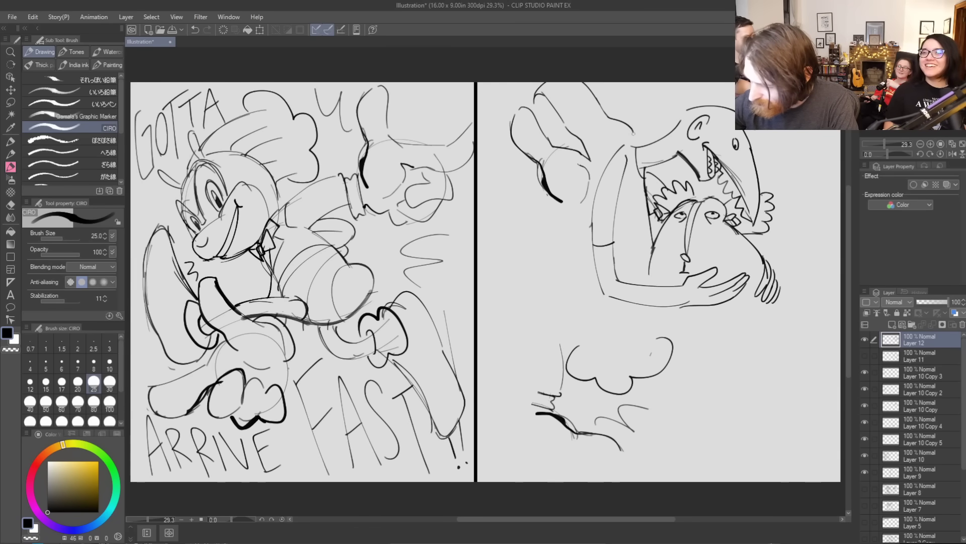
left_click_drag(540, 95, 553, 110)
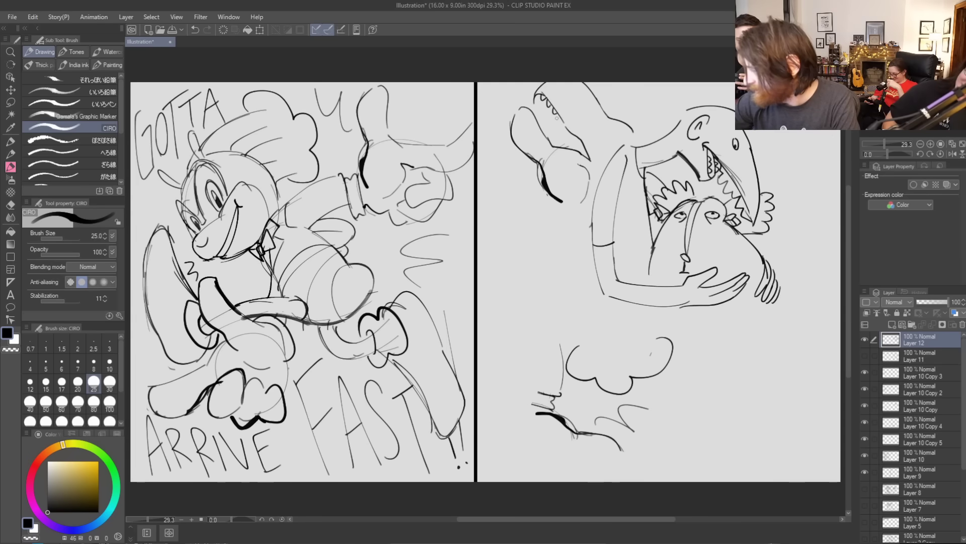
left_click_drag(529, 108, 540, 120)
mouse_move(536, 117)
left_mouse_down()
mouse_move(542, 125)
mouse_move(530, 108)
mouse_move(555, 143)
left_mouse_up()
mouse_move(620, 125)
left_mouse_down()
mouse_move(611, 130)
mouse_move(624, 135)
left_mouse_up()
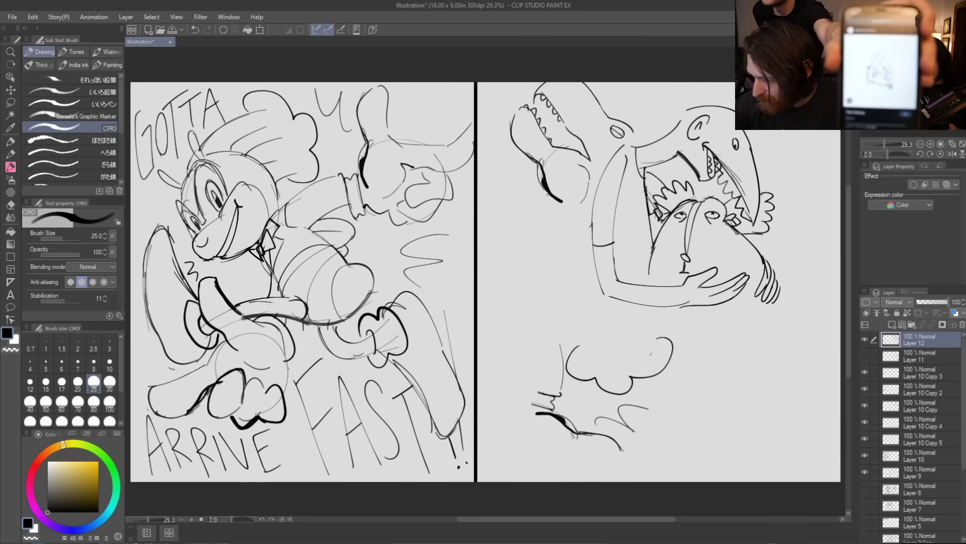
left_click_drag(585, 148, 599, 168)
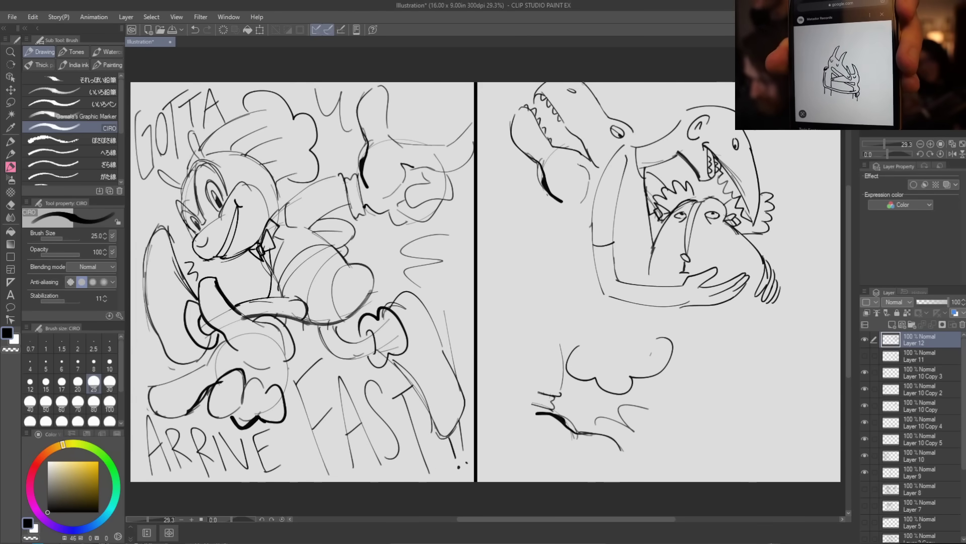
Extend the toothed creature's throat line beneath the jaw and continue it downward as a curved chest outline
left_click_drag(550, 195, 578, 217)
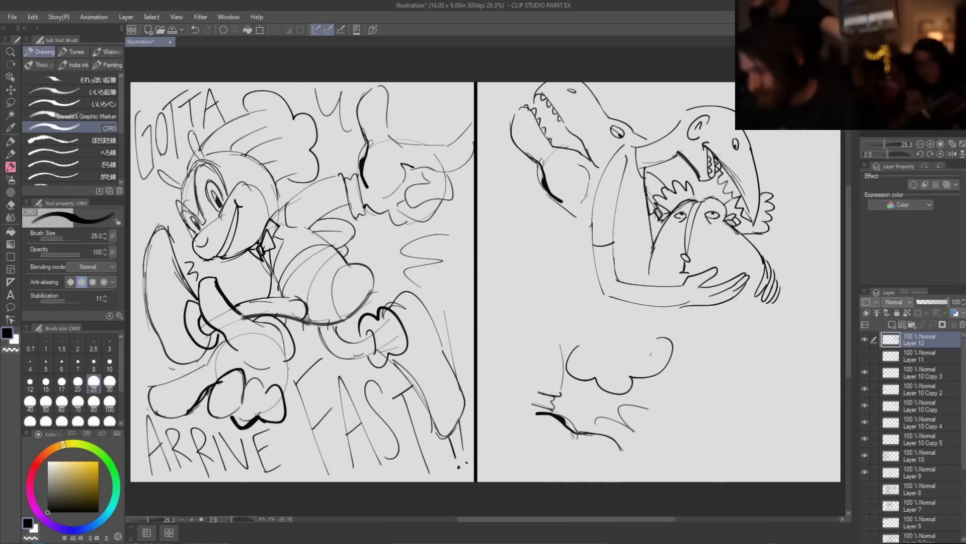
left_click_drag(574, 218, 560, 261)
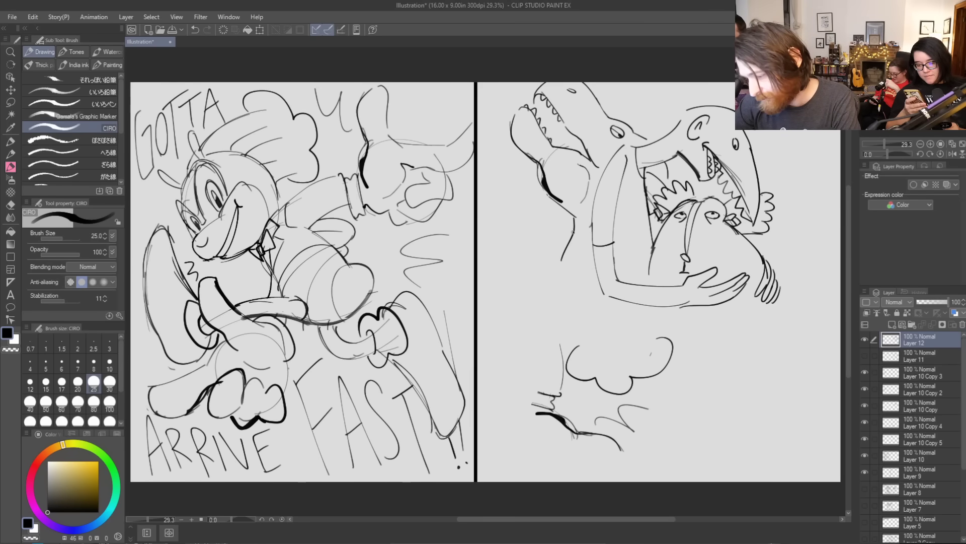
left_click_drag(562, 262, 562, 292)
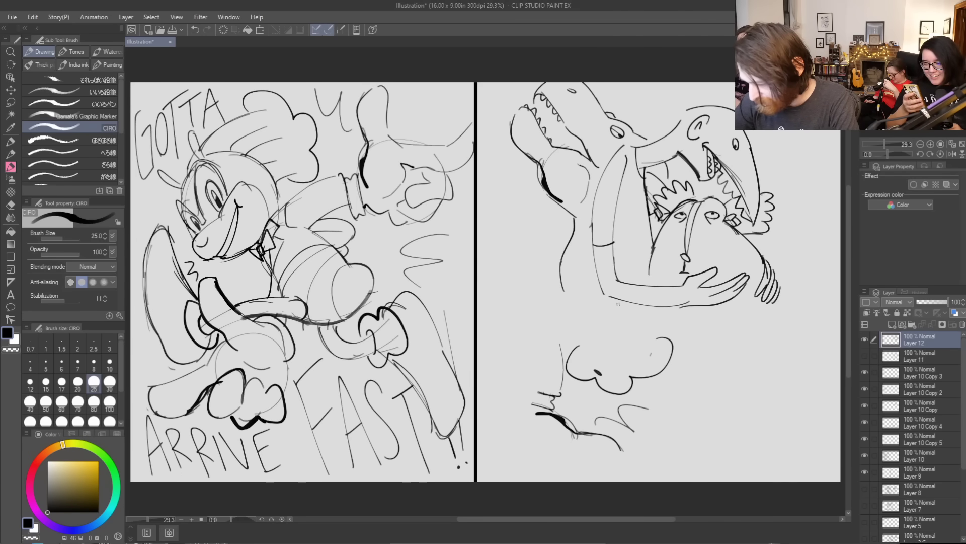
Close the cloud-like fragment into a lobed head with two eyes, redrawing the eye in its upper lobe
mouse_move(579, 346)
left_mouse_down()
mouse_move(577, 321)
mouse_move(610, 303)
mouse_move(627, 313)
left_mouse_up()
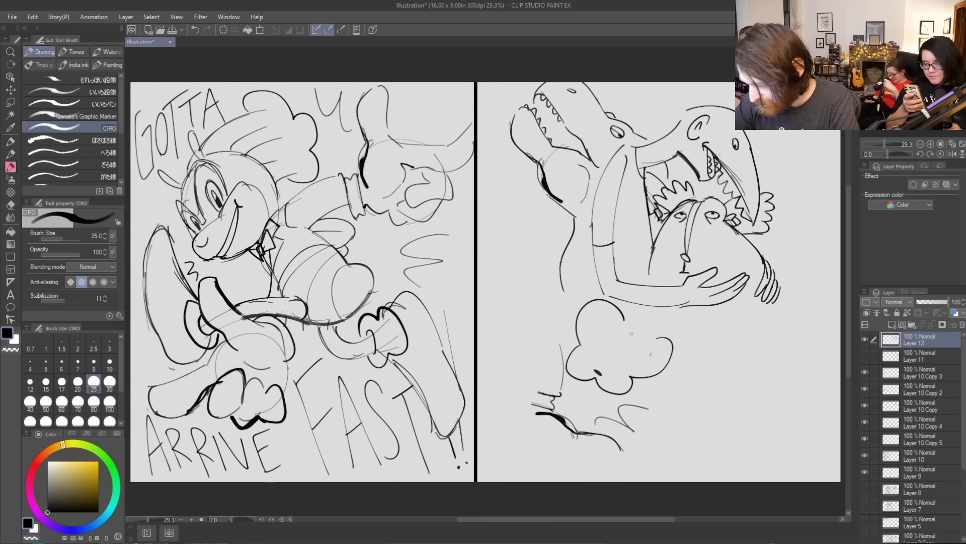
mouse_move(596, 315)
left_mouse_down()
mouse_move(590, 342)
mouse_move(599, 316)
mouse_move(603, 332)
left_mouse_up()
left_click_drag(643, 362, 654, 351)
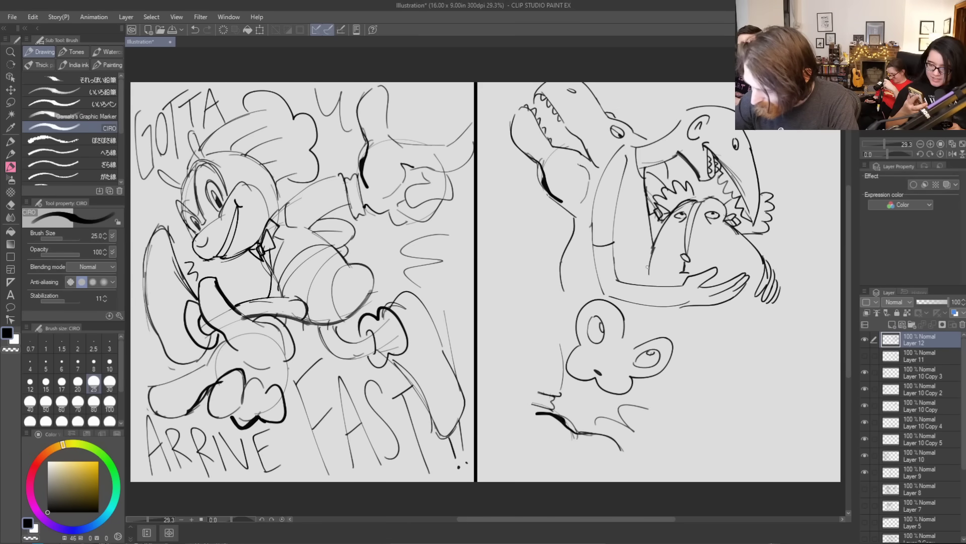
key("ctrl+z")
key("ctrl+z")
key("ctrl+z")
key("ctrl+z")
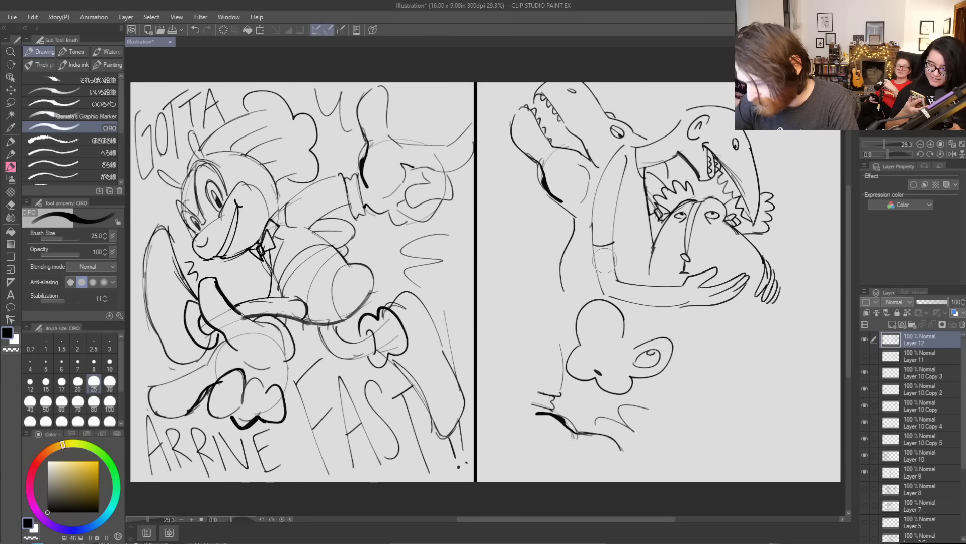
mouse_move(601, 314)
left_mouse_down()
mouse_move(608, 342)
mouse_move(600, 316)
left_mouse_up()
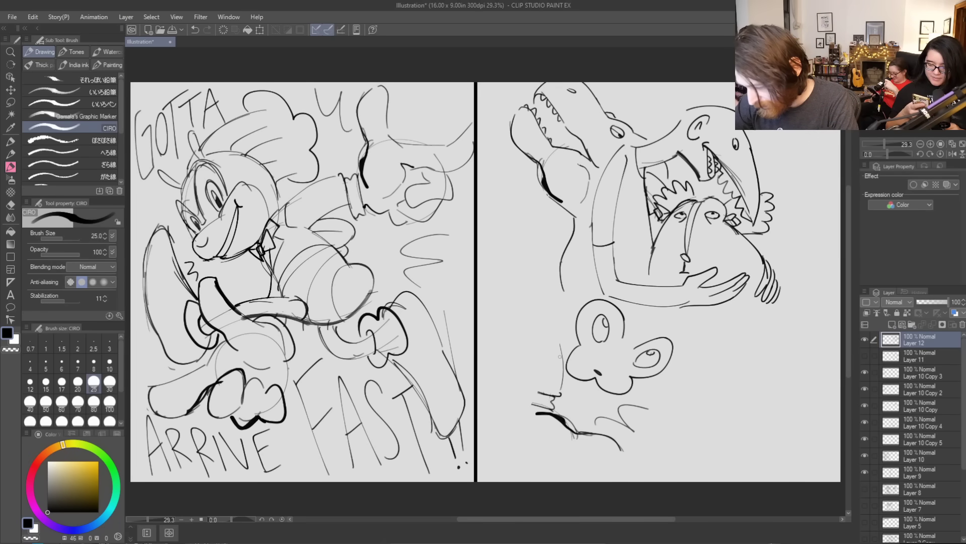
Add jagged fur along both sides of the lobed creature's body and erase the arm's outer line above its head
mouse_move(539, 393)
left_mouse_down()
mouse_move(560, 392)
mouse_move(567, 330)
left_mouse_up()
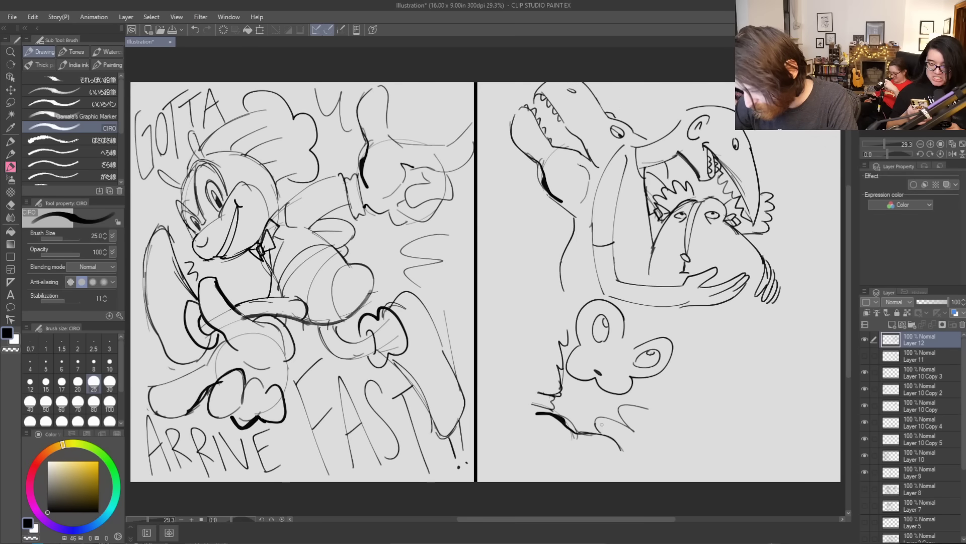
left_click_drag(649, 410, 665, 391)
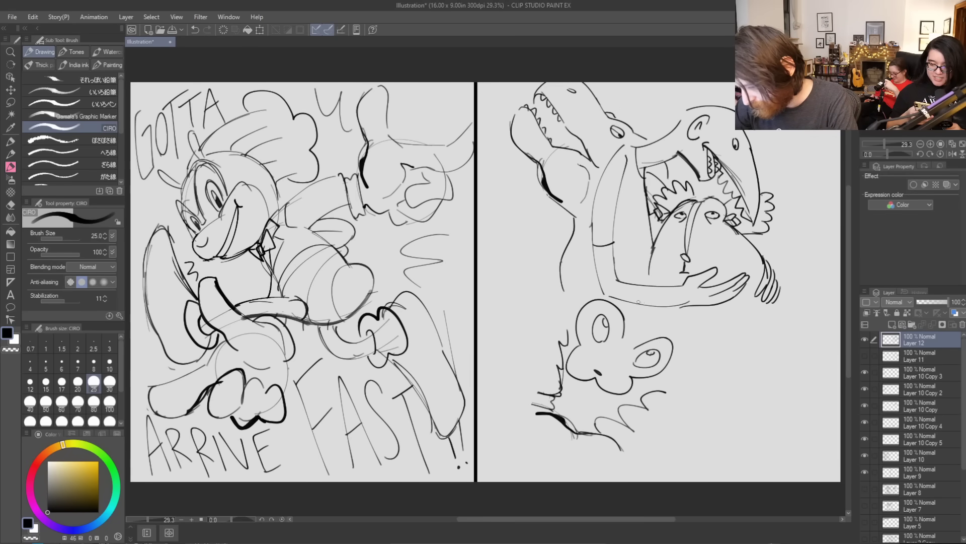
mouse_move(576, 305)
left_mouse_down()
mouse_move(580, 267)
mouse_move(616, 292)
mouse_move(586, 280)
mouse_move(575, 301)
mouse_move(606, 288)
mouse_move(663, 307)
mouse_move(629, 297)
left_mouse_up()
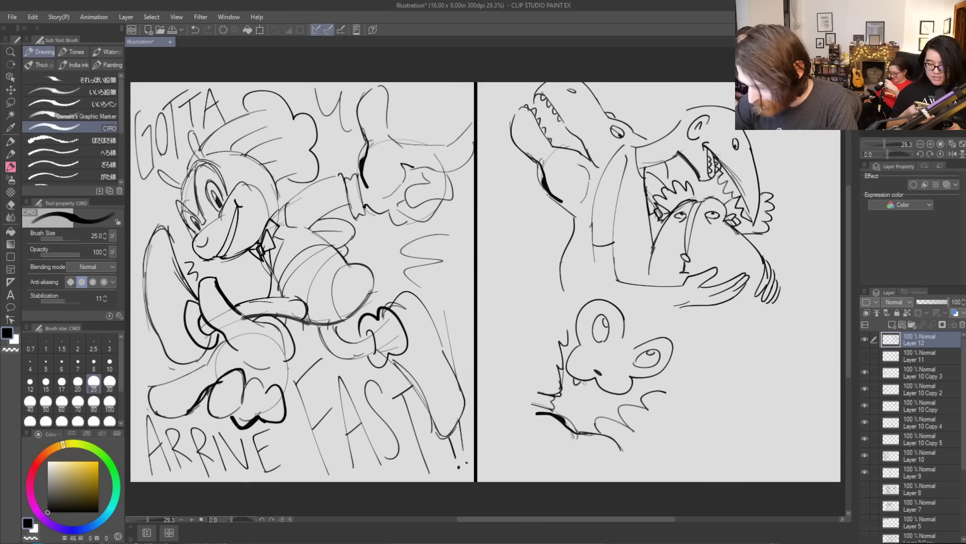
Draw the furry head outline, two pointed ears with inner lines, and a forehead tuft around the wide-eyed cat creature's face
mouse_move(568, 334)
left_mouse_down()
mouse_move(601, 261)
mouse_move(616, 290)
mouse_move(607, 289)
mouse_move(661, 301)
mouse_move(649, 309)
mouse_move(675, 332)
mouse_move(694, 321)
mouse_move(685, 359)
left_mouse_up()
left_click_drag(666, 392, 684, 358)
left_click_drag(623, 335, 634, 349)
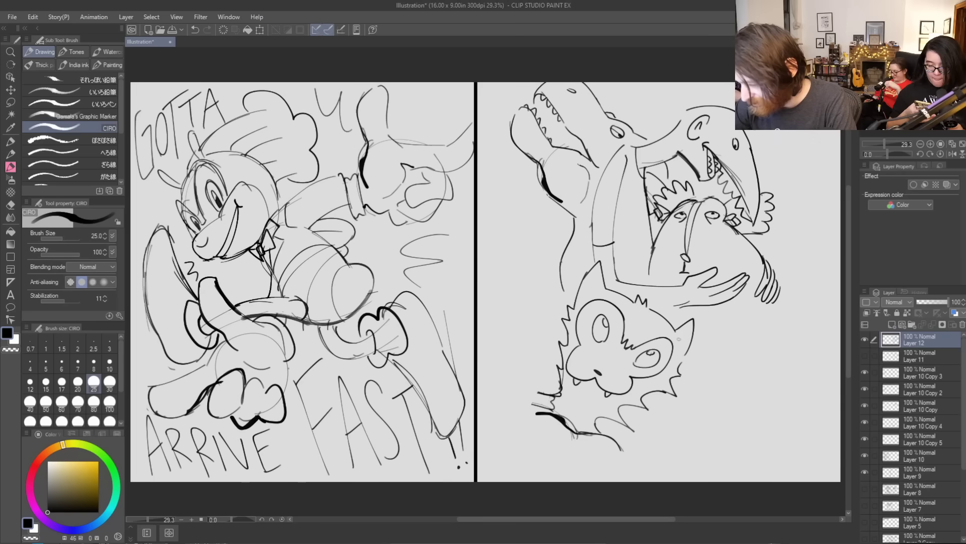
mouse_move(589, 285)
left_mouse_down()
mouse_move(596, 274)
mouse_move(600, 282)
left_mouse_up()
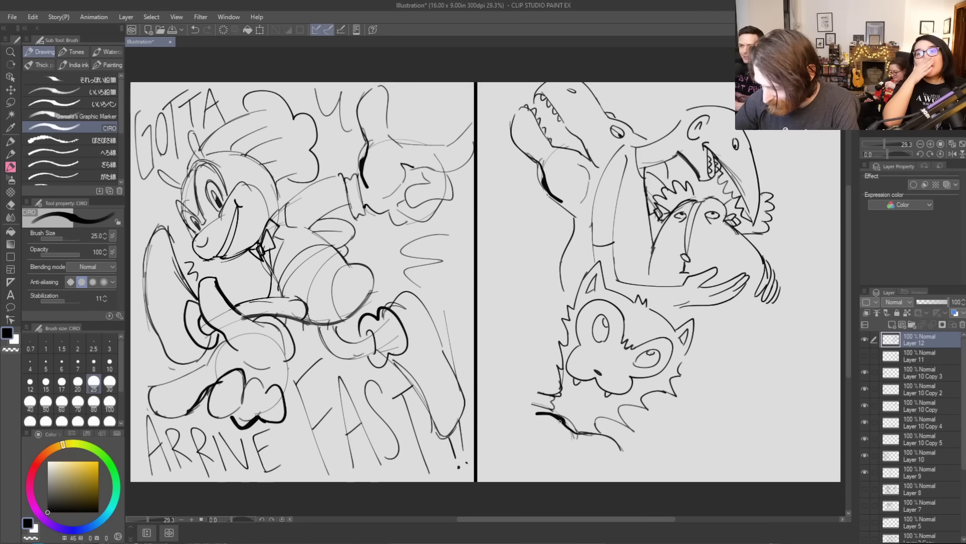
Sketch broad shoulders and a large rounded torso beneath the cat creature's head
mouse_move(554, 407)
left_mouse_down()
mouse_move(589, 420)
mouse_move(519, 423)
mouse_move(575, 453)
left_mouse_up()
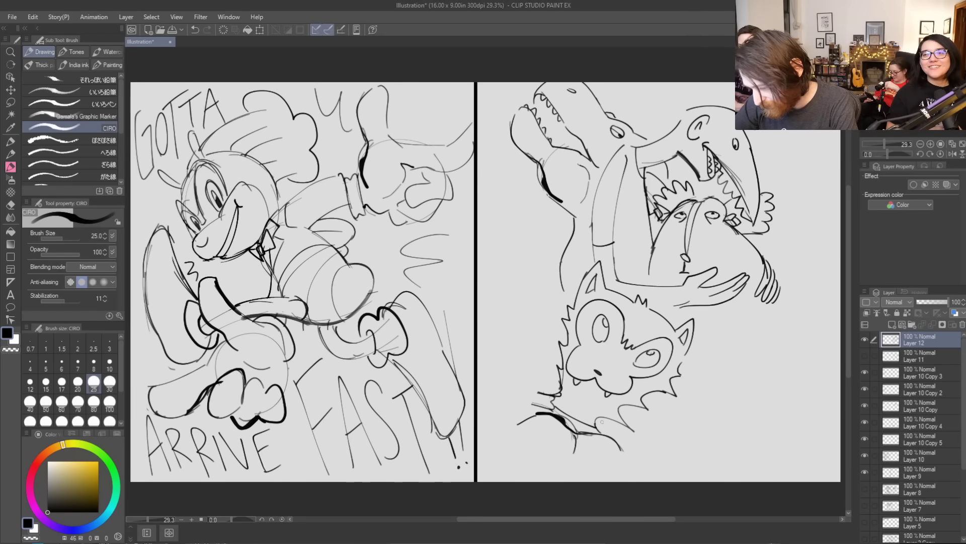
left_click_drag(491, 402, 538, 405)
mouse_move(606, 431)
left_mouse_down()
mouse_move(668, 471)
mouse_move(590, 481)
left_mouse_up()
left_click_drag(526, 466, 568, 472)
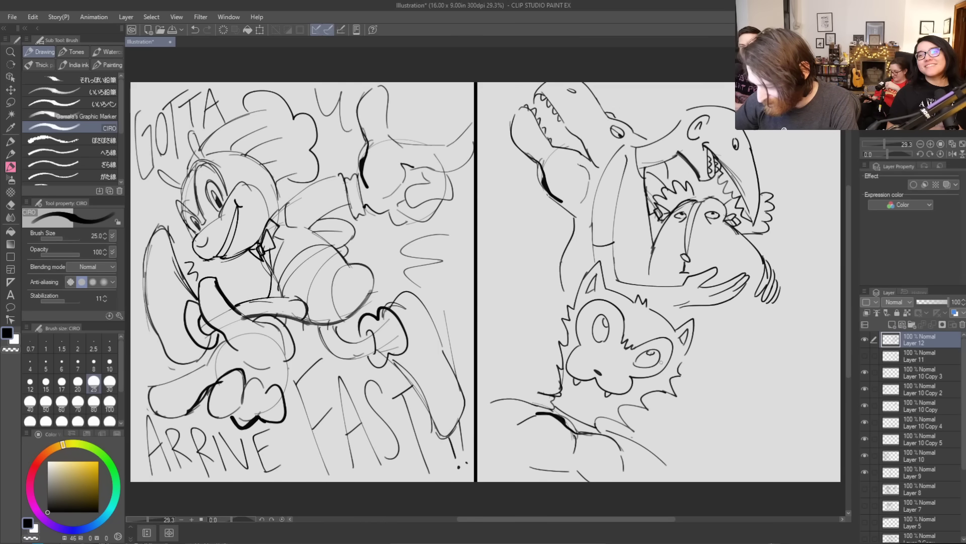
mouse_move(510, 442)
left_mouse_down()
mouse_move(518, 464)
mouse_move(519, 452)
mouse_move(497, 480)
left_mouse_up()
left_click_drag(623, 441, 657, 465)
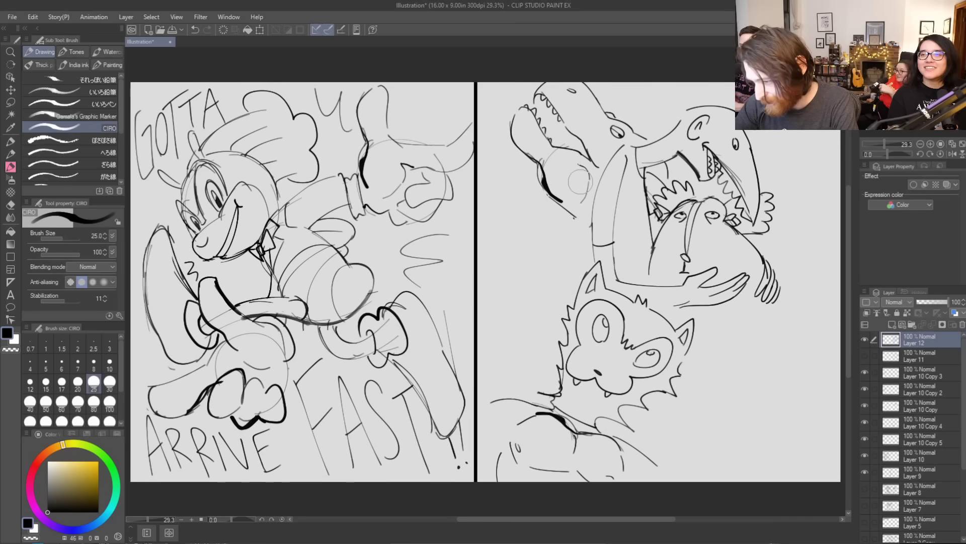
Redraw the open-mouthed dinosaur's lower body contour as a curve bending down from its dark shoulder stroke
left_click_drag(573, 214, 543, 259)
left_click_drag(567, 201, 556, 240)
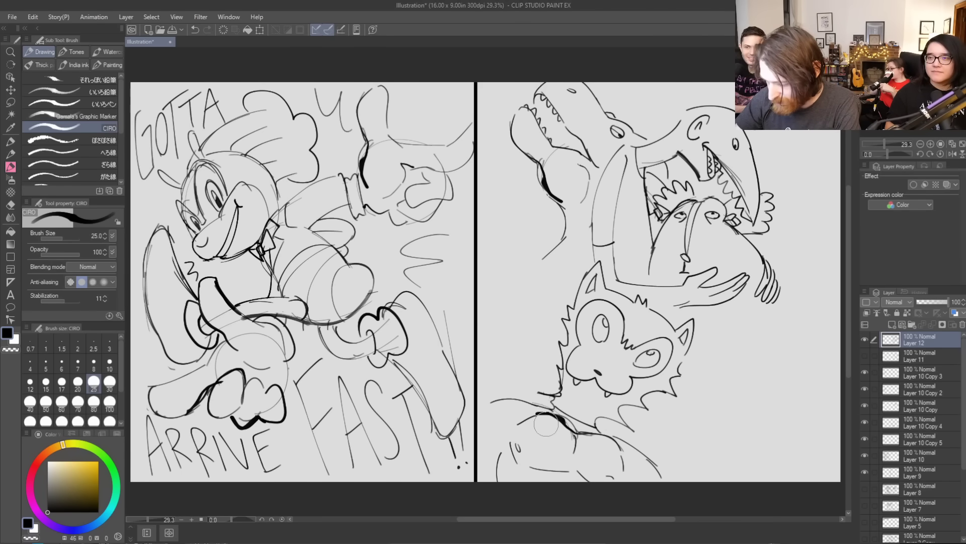
Erase the cat creature's oversized torso and draw tiny bent legs, a black-filled waist and a small tail instead
mouse_move(535, 425)
left_mouse_down()
mouse_move(504, 458)
mouse_move(621, 443)
mouse_move(626, 452)
mouse_move(508, 401)
mouse_move(511, 378)
left_mouse_up()
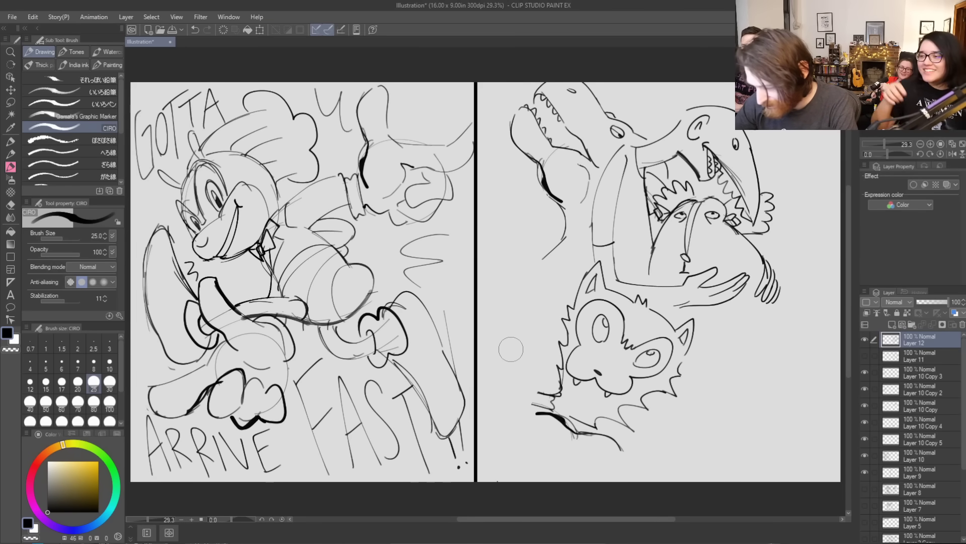
mouse_move(551, 408)
left_mouse_down()
mouse_move(521, 408)
mouse_move(533, 449)
left_mouse_up()
mouse_move(596, 431)
left_mouse_down()
mouse_move(624, 469)
mouse_move(644, 473)
left_mouse_up()
mouse_move(549, 412)
left_mouse_down()
mouse_move(593, 430)
mouse_move(575, 433)
mouse_move(598, 432)
mouse_move(568, 422)
mouse_move(591, 428)
mouse_move(580, 432)
mouse_move(581, 459)
left_mouse_up()
mouse_move(575, 435)
left_mouse_down()
mouse_move(601, 456)
mouse_move(608, 445)
left_mouse_up()
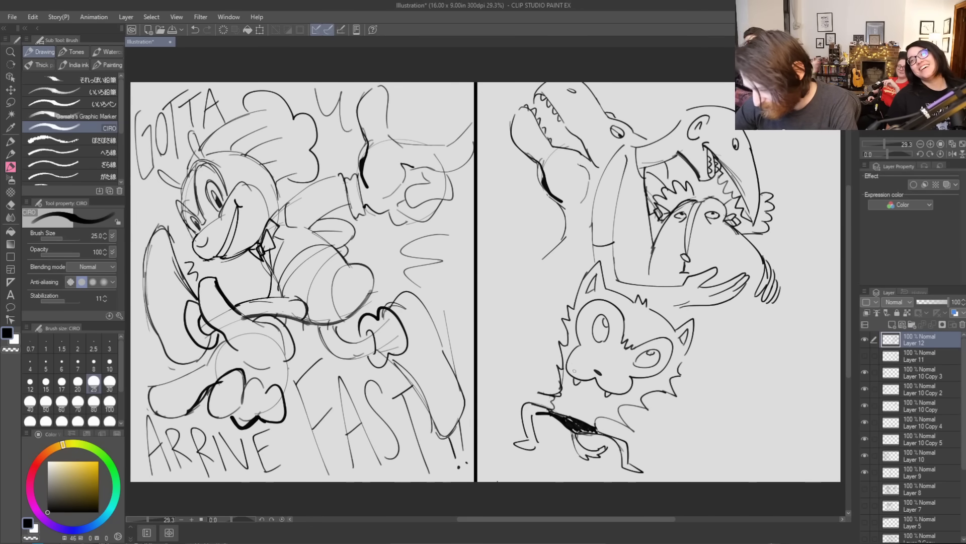
Draw small arms with spread-fingered hands on both sides of the cat creature's body
left_click_drag(554, 395, 526, 391)
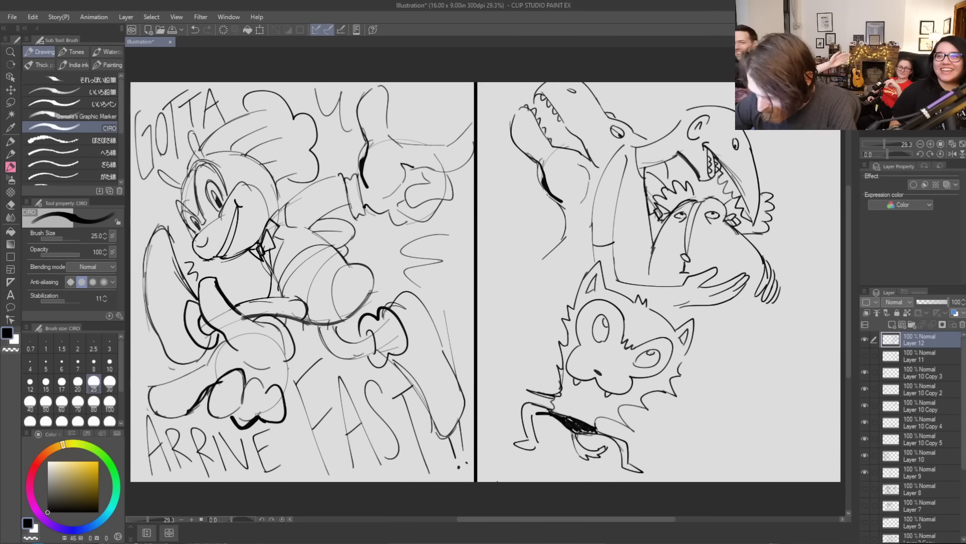
left_click_drag(615, 421, 643, 437)
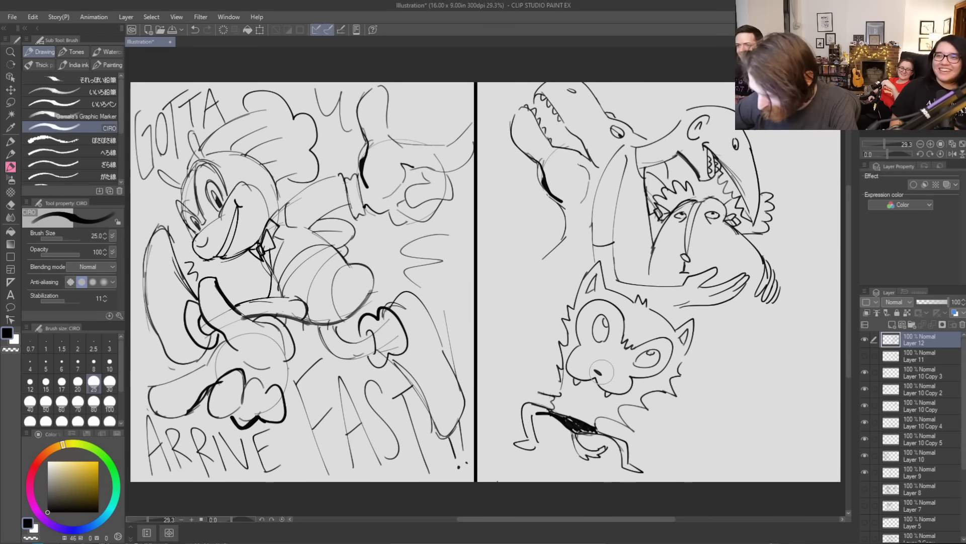
mouse_move(537, 393)
left_mouse_down()
mouse_move(525, 383)
mouse_move(559, 396)
left_mouse_up()
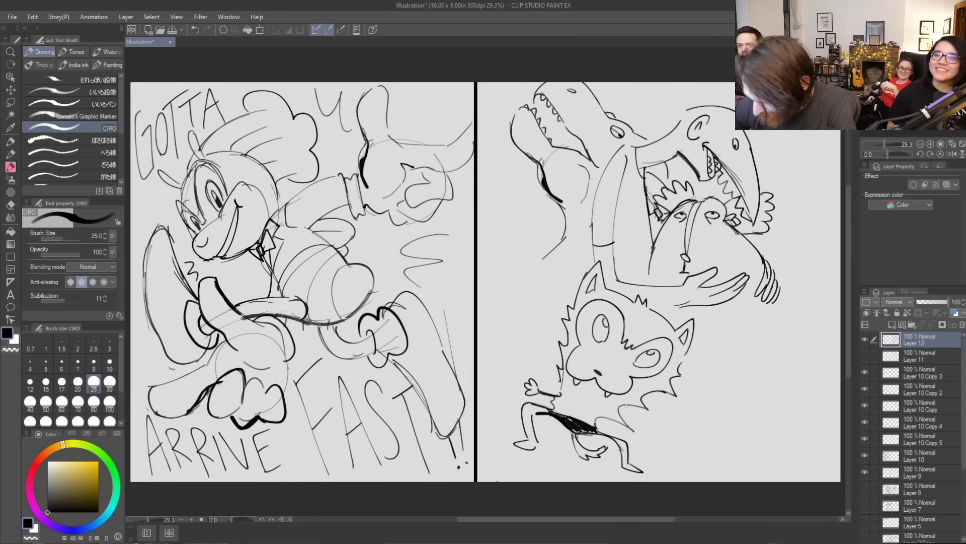
mouse_move(624, 425)
left_mouse_down()
mouse_move(645, 447)
mouse_move(658, 442)
left_mouse_up()
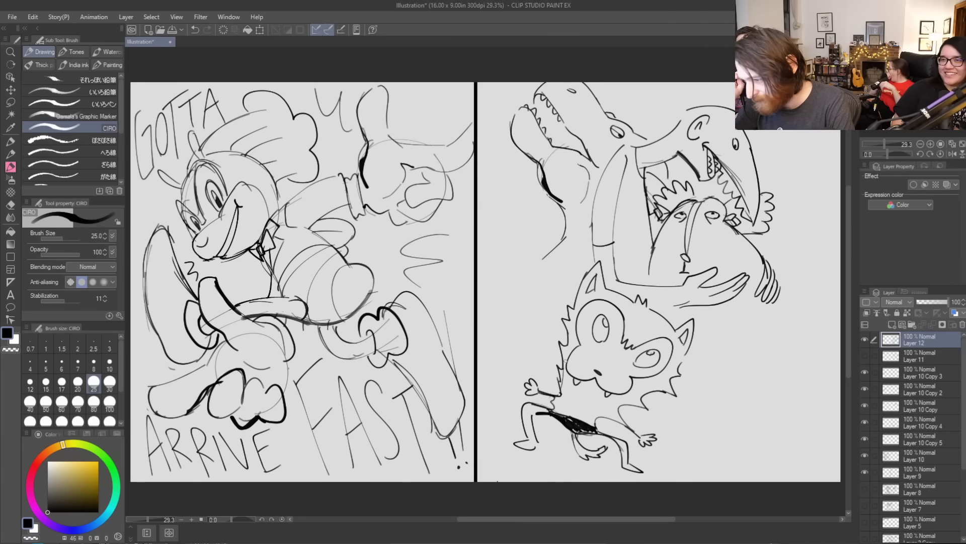
Define the hugged figure's forearm and hip, and extend the dinosaur's body with two bent clawed limbs
left_click_drag(652, 307, 698, 302)
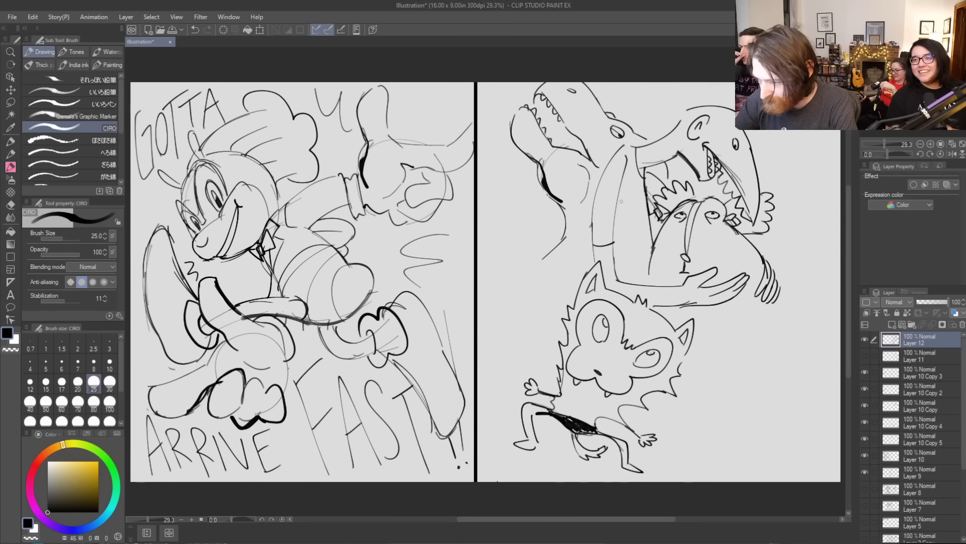
left_click_drag(566, 222, 528, 304)
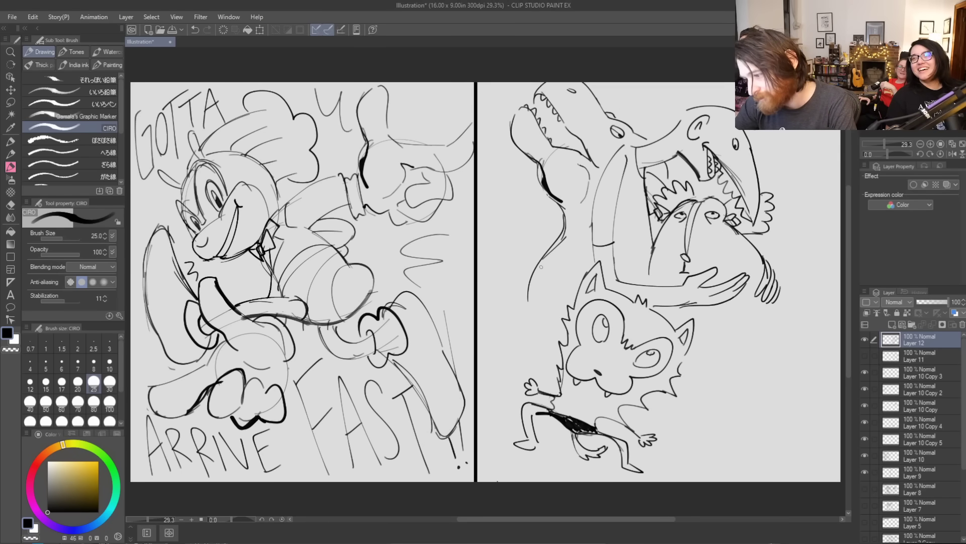
left_click_drag(739, 325, 766, 300)
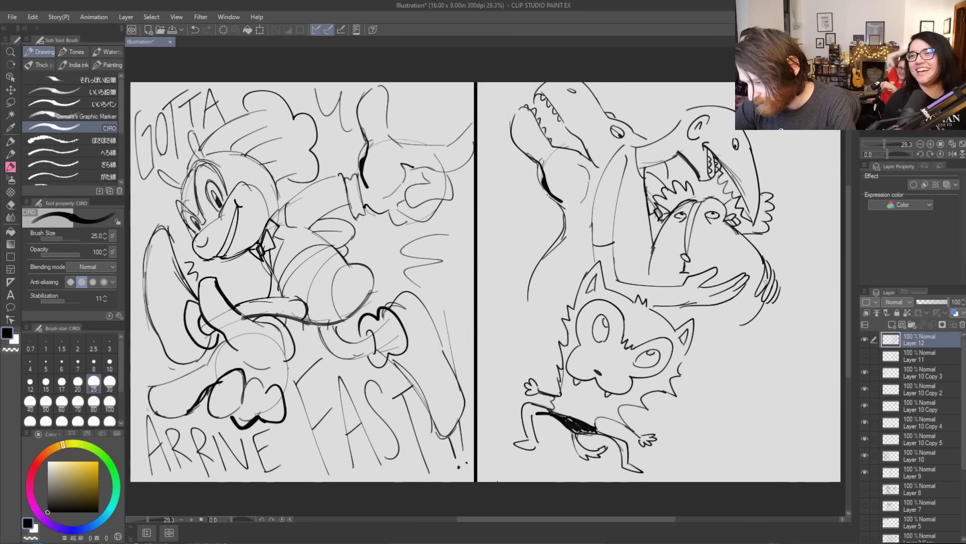
mouse_move(556, 274)
left_mouse_down()
mouse_move(526, 312)
mouse_move(503, 294)
mouse_move(492, 313)
mouse_move(498, 303)
mouse_move(498, 315)
mouse_move(529, 329)
mouse_move(556, 308)
left_mouse_up()
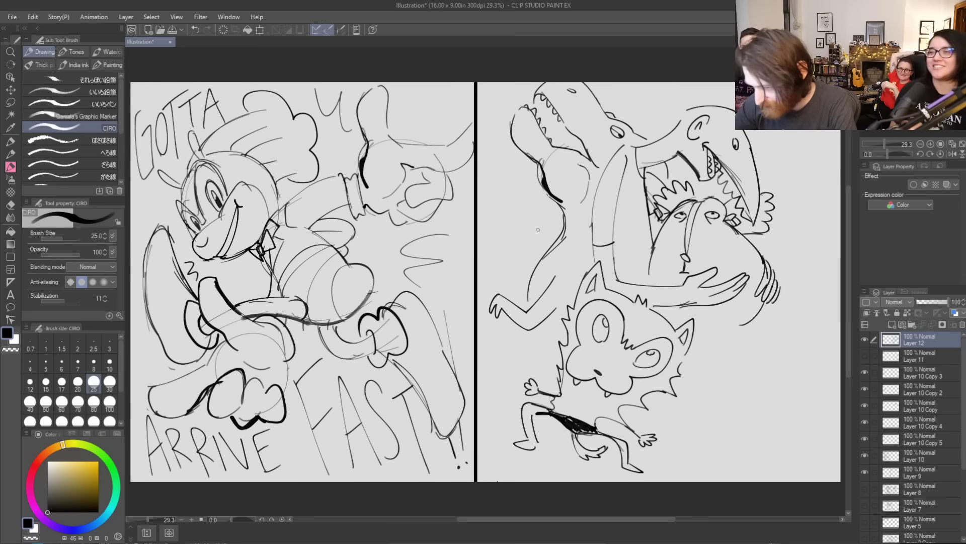
mouse_move(524, 269)
left_mouse_down()
mouse_move(497, 252)
mouse_move(507, 255)
mouse_move(499, 259)
mouse_move(508, 259)
mouse_move(521, 282)
left_mouse_up()
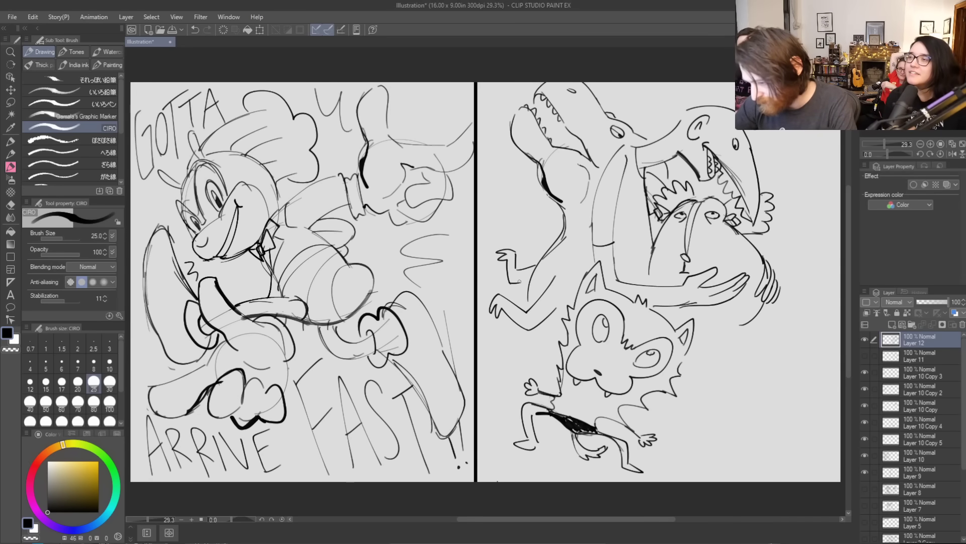
left_click_drag(540, 334, 557, 355)
Draw the hugged figure's seated hips, thighs and bent knees to the right of the cat creature
left_click_drag(712, 327, 755, 313)
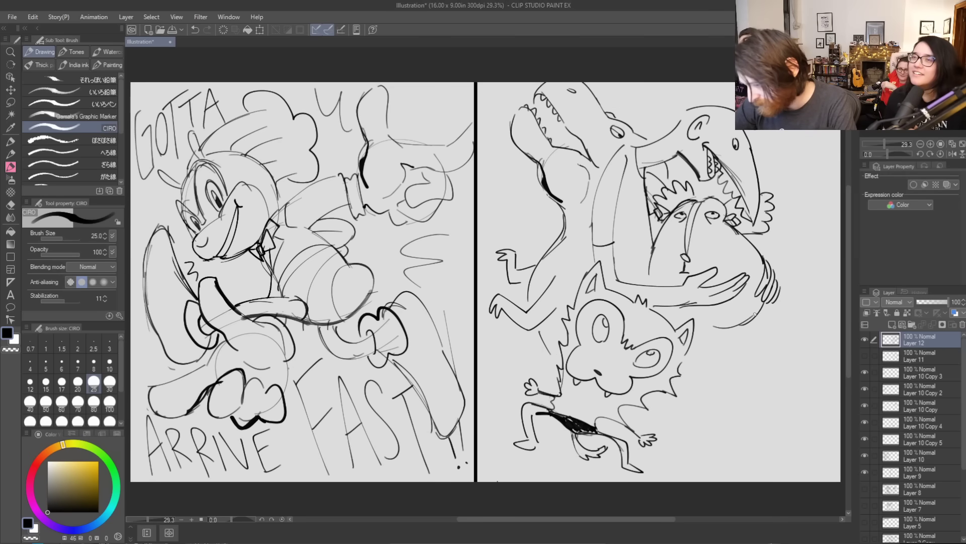
mouse_move(695, 331)
left_mouse_down()
mouse_move(739, 312)
mouse_move(743, 362)
left_mouse_up()
mouse_move(760, 310)
left_mouse_down()
mouse_move(774, 309)
mouse_move(788, 349)
left_mouse_up()
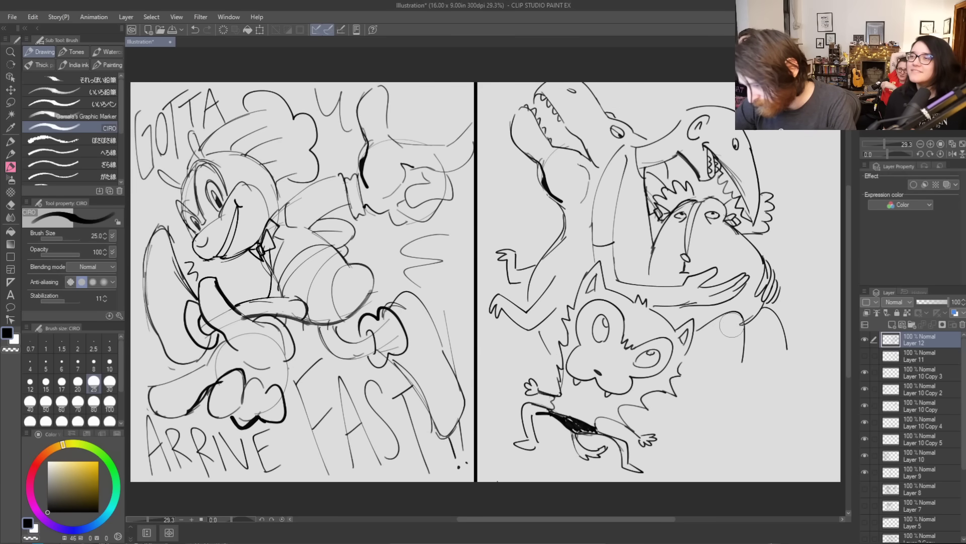
mouse_move(689, 363)
left_mouse_down()
mouse_move(722, 341)
mouse_move(714, 386)
left_mouse_up()
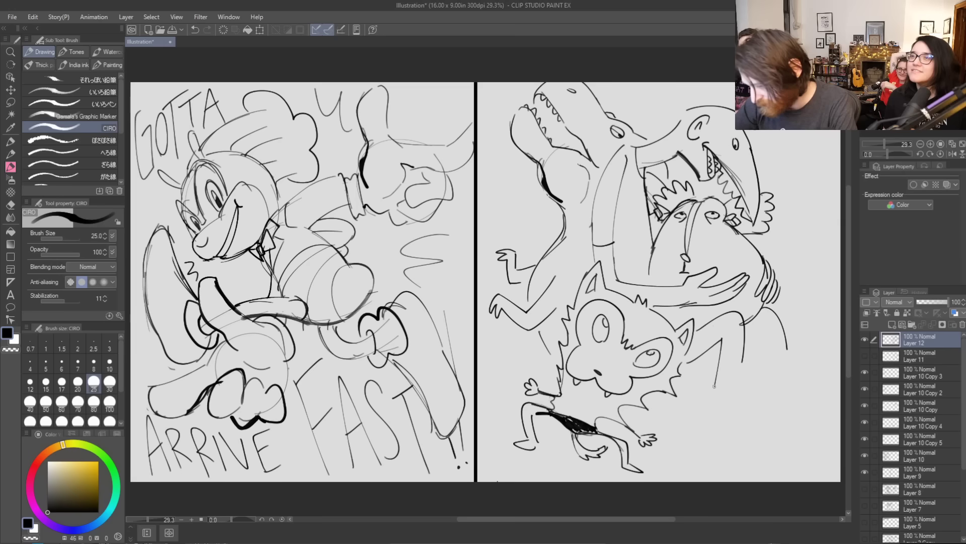
mouse_move(743, 349)
left_mouse_down()
mouse_move(742, 394)
mouse_move(769, 326)
mouse_move(774, 381)
left_mouse_up()
left_click_drag(787, 348, 793, 381)
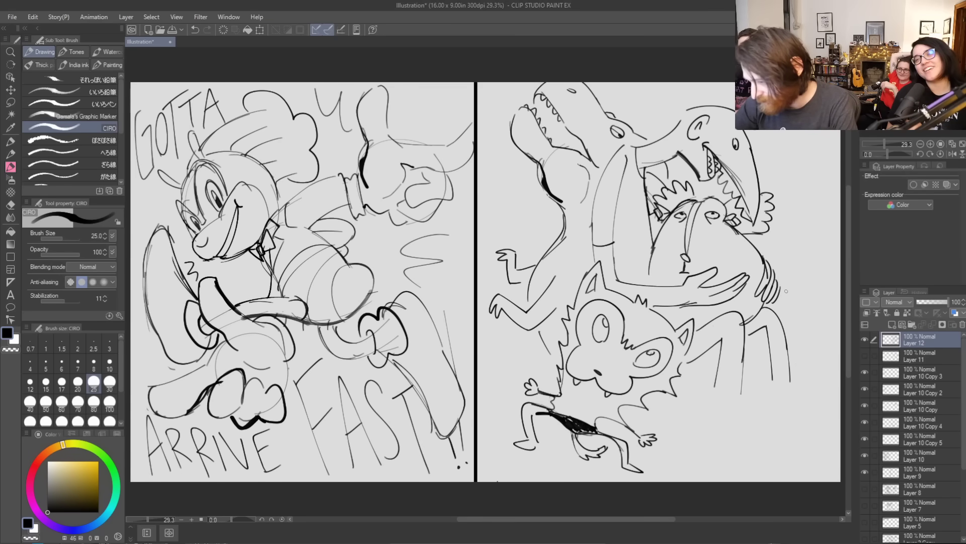
Complete the seated figure's lower legs with sock bands and laced sneakers on both feet
left_click_drag(631, 412, 702, 433)
mouse_move(717, 378)
left_mouse_down()
mouse_move(714, 412)
mouse_move(736, 415)
mouse_move(740, 399)
mouse_move(740, 411)
mouse_move(738, 403)
mouse_move(710, 436)
mouse_move(747, 462)
left_mouse_up()
mouse_move(740, 420)
left_mouse_down()
mouse_move(765, 454)
mouse_move(743, 461)
mouse_move(759, 455)
mouse_move(745, 424)
mouse_move(751, 433)
left_mouse_up()
mouse_move(753, 434)
left_mouse_down()
mouse_move(742, 444)
mouse_move(757, 434)
left_mouse_up()
mouse_move(769, 358)
left_mouse_down()
mouse_move(778, 452)
mouse_move(801, 426)
mouse_move(775, 416)
mouse_move(775, 429)
mouse_move(805, 443)
left_mouse_up()
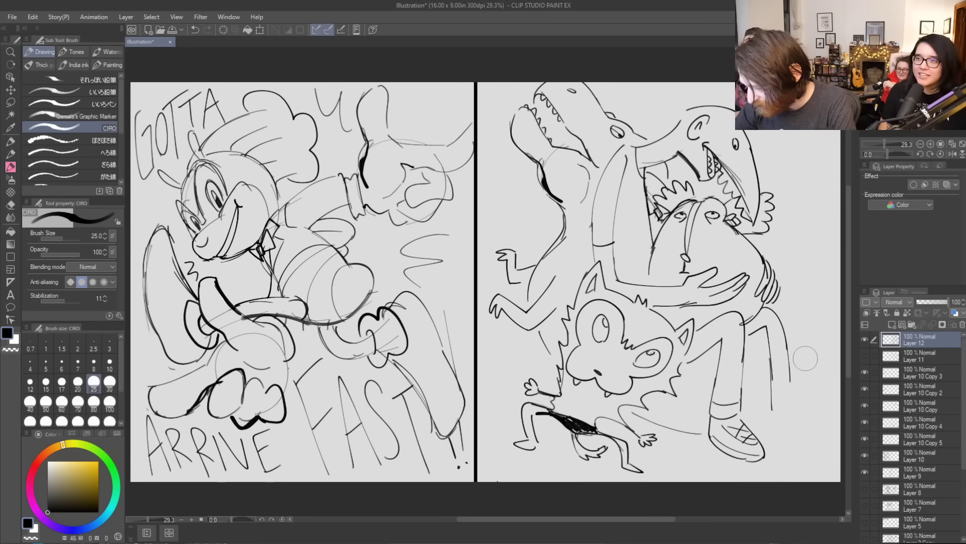
mouse_move(766, 414)
left_mouse_down()
mouse_move(769, 446)
mouse_move(798, 434)
left_mouse_up()
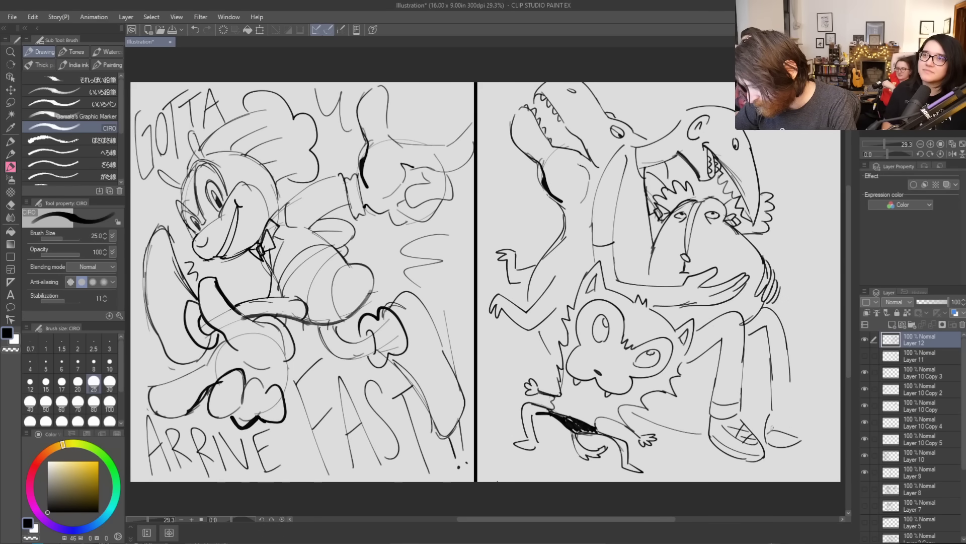
mouse_move(768, 416)
left_mouse_down()
mouse_move(797, 435)
mouse_move(799, 349)
mouse_move(788, 438)
mouse_move(800, 424)
mouse_move(774, 408)
mouse_move(797, 406)
mouse_move(789, 376)
mouse_move(794, 398)
mouse_move(773, 392)
mouse_move(789, 404)
mouse_move(778, 418)
mouse_move(791, 412)
mouse_move(807, 433)
left_mouse_up()
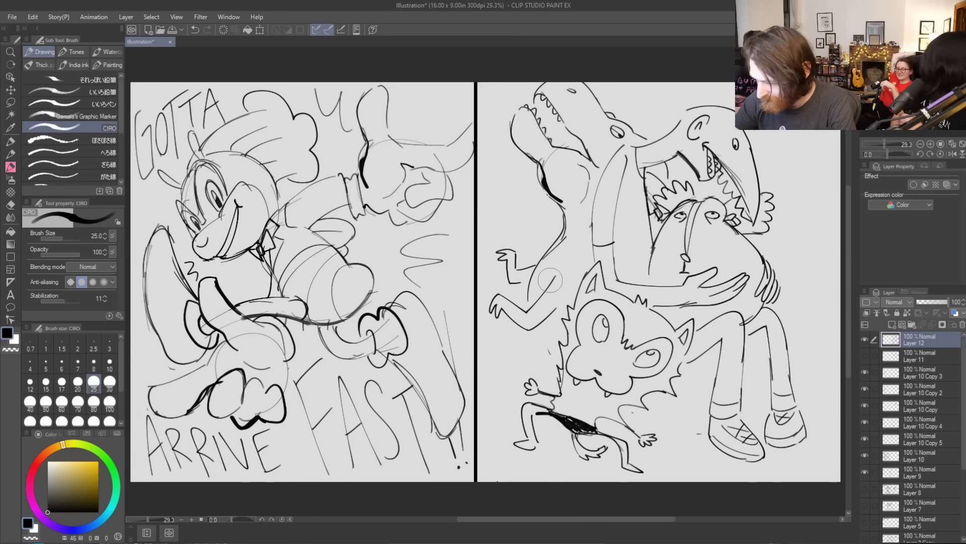
Draw the dinosaur's body line behind the cat creature, mouth details, and a large curved tail edged with spikes
left_click_drag(533, 330, 548, 385)
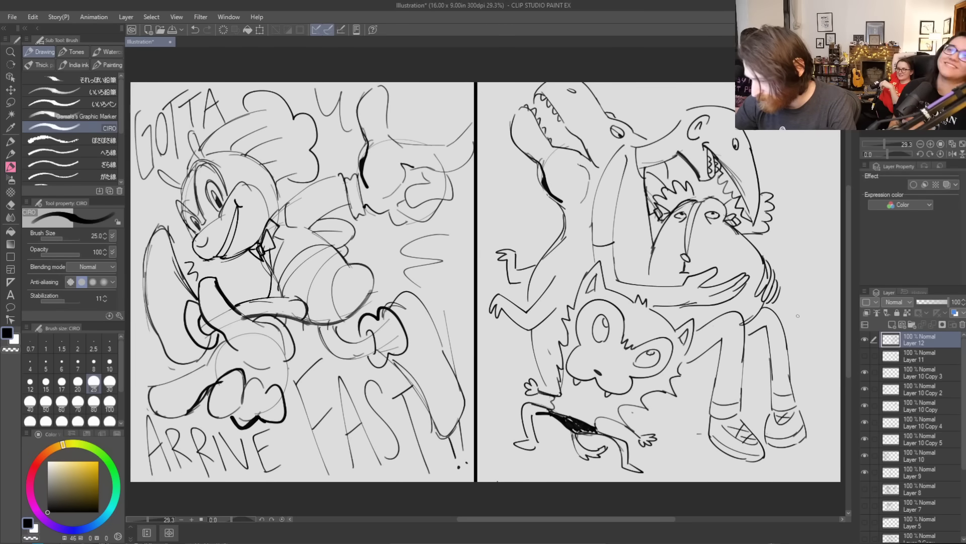
mouse_move(784, 316)
left_mouse_down()
mouse_move(828, 288)
mouse_move(813, 211)
mouse_move(810, 224)
mouse_move(802, 204)
mouse_move(843, 193)
left_mouse_up()
left_click_drag(635, 131, 653, 139)
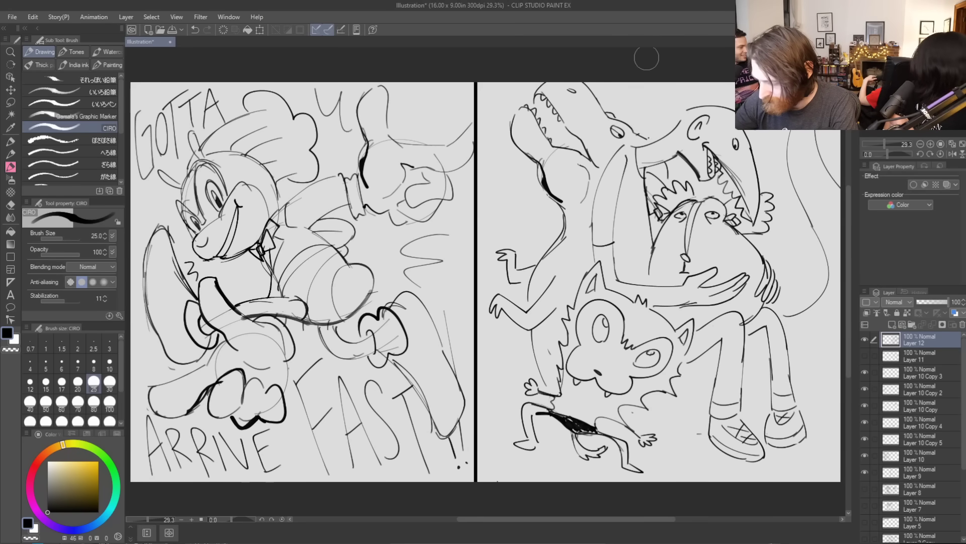
mouse_move(640, 134)
left_mouse_down()
mouse_move(657, 137)
mouse_move(679, 172)
left_mouse_up()
mouse_move(781, 316)
left_mouse_down()
mouse_move(825, 282)
mouse_move(788, 162)
left_mouse_up()
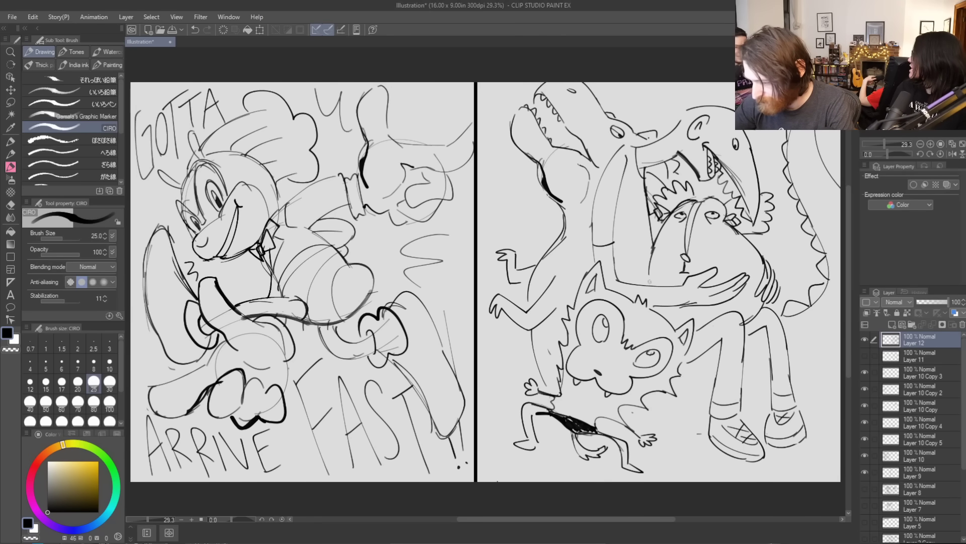
Add finger lines to the hugged figure's hands and extend the lower edge of the forearm
left_click_drag(716, 285, 726, 280)
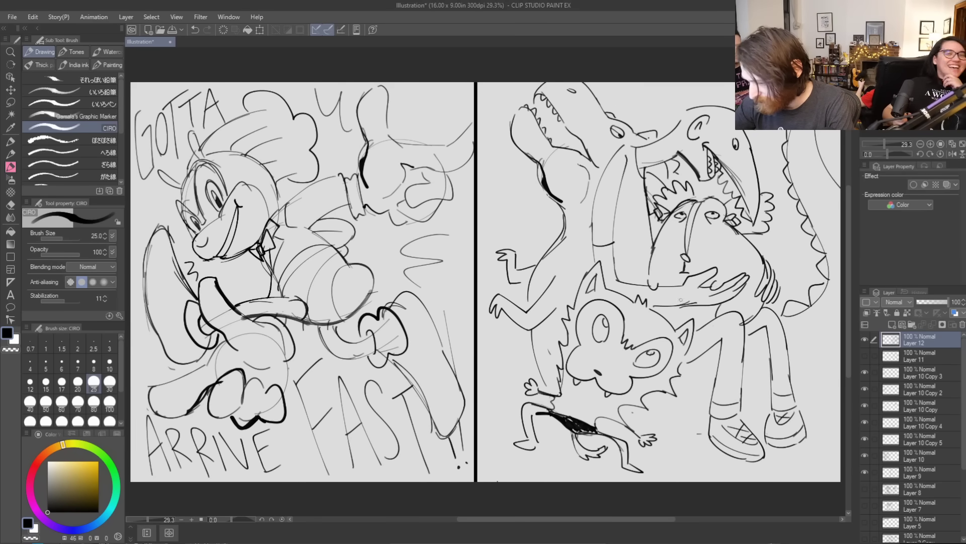
left_click_drag(648, 308, 668, 305)
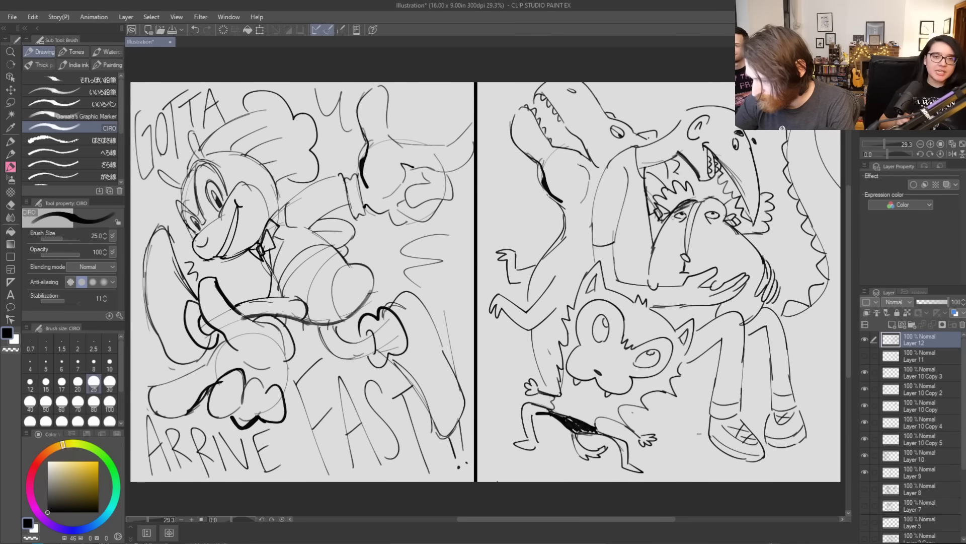
mouse_move(677, 222)
left_mouse_down()
mouse_move(660, 237)
mouse_move(654, 272)
left_mouse_up()
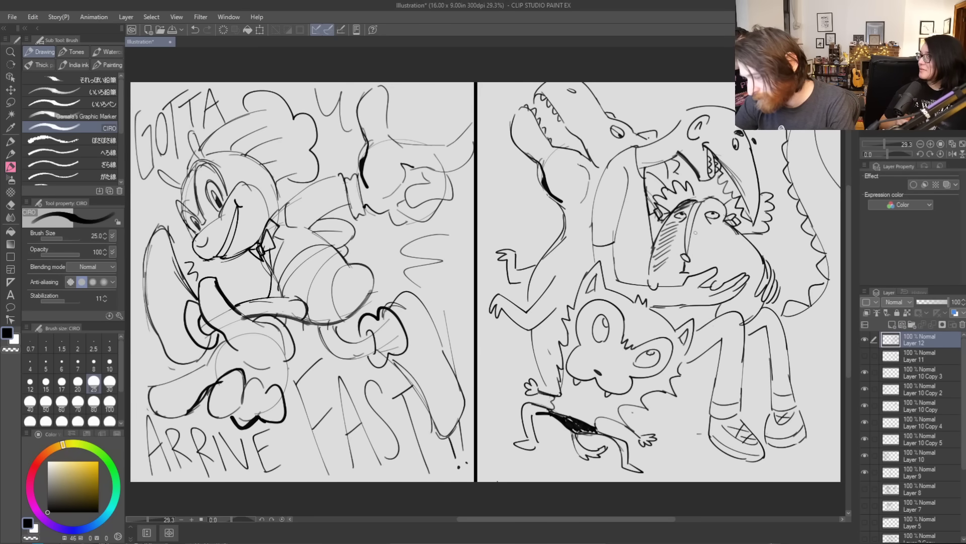
mouse_move(691, 224)
left_mouse_down()
mouse_move(670, 247)
mouse_move(675, 238)
left_mouse_up()
key("ctrl+z")
key("ctrl+z")
key("ctrl+z")
key("ctrl+z")
key("ctrl+z")
key("ctrl+z")
key("ctrl+z")
key("ctrl+z")
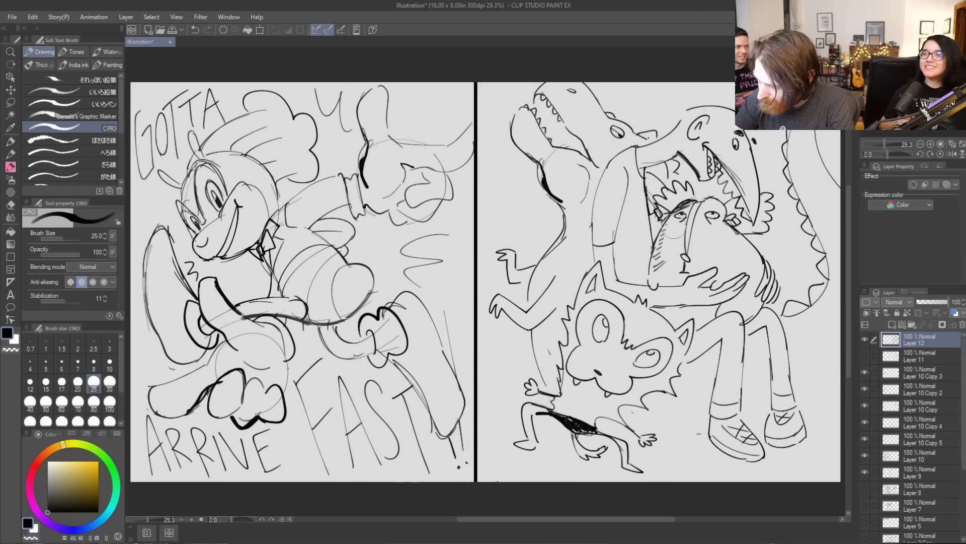
Draw thick black eyebrows and short hatched blush marks on the hugged figure's face
mouse_move(684, 199)
left_mouse_down()
mouse_move(674, 222)
mouse_move(691, 199)
left_mouse_up()
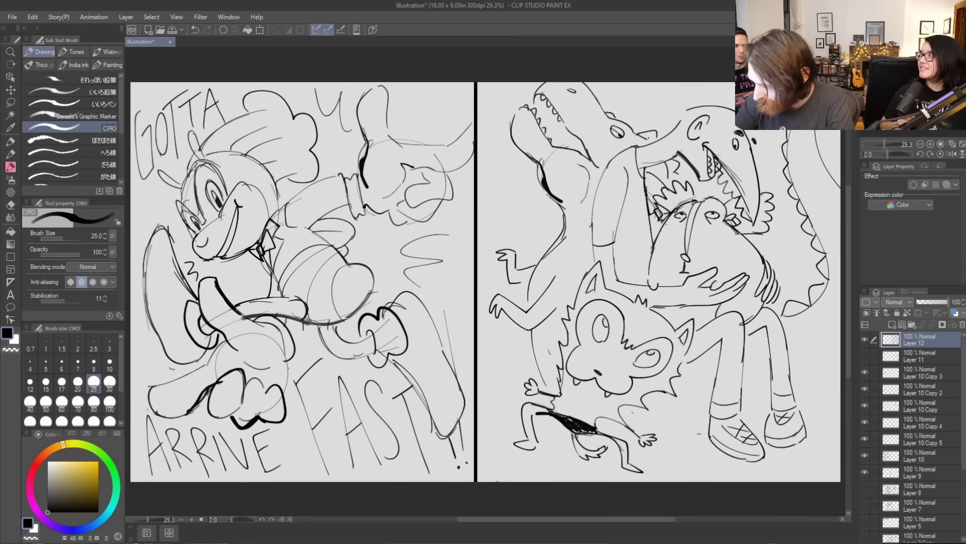
mouse_move(677, 207)
left_mouse_down()
mouse_move(724, 201)
mouse_move(706, 208)
left_mouse_up()
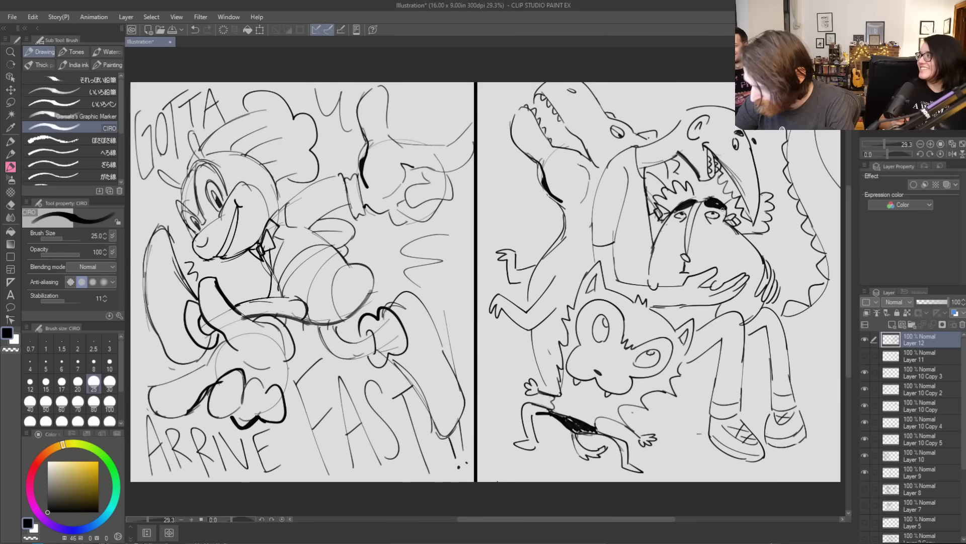
left_click_drag(706, 234, 715, 231)
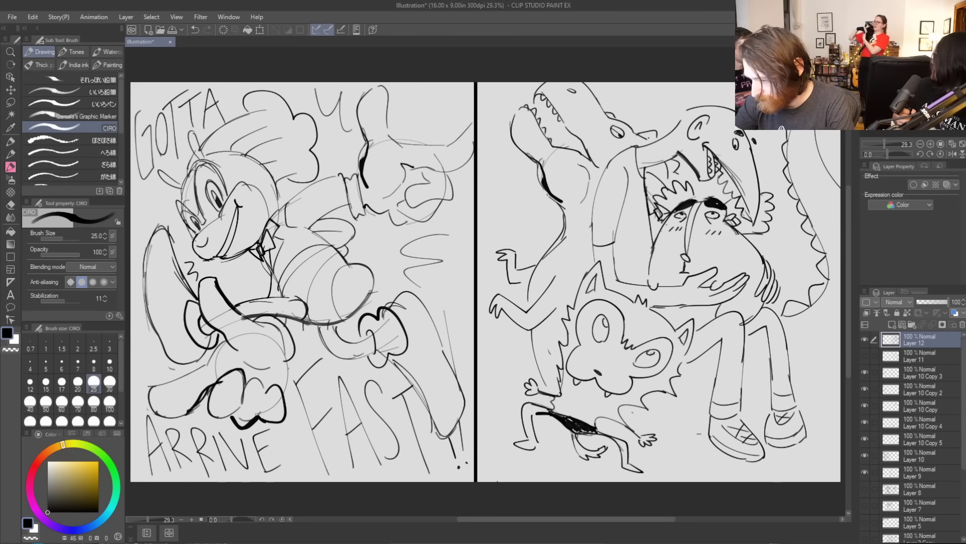
Fill the small shapes on both sides of the hugged figure's face with black, leaving small light highlights
mouse_move(727, 214)
left_mouse_down()
mouse_move(737, 228)
mouse_move(729, 218)
mouse_move(743, 217)
mouse_move(741, 227)
left_mouse_up()
left_click_drag(672, 207, 658, 216)
left_click_drag(729, 214, 746, 229)
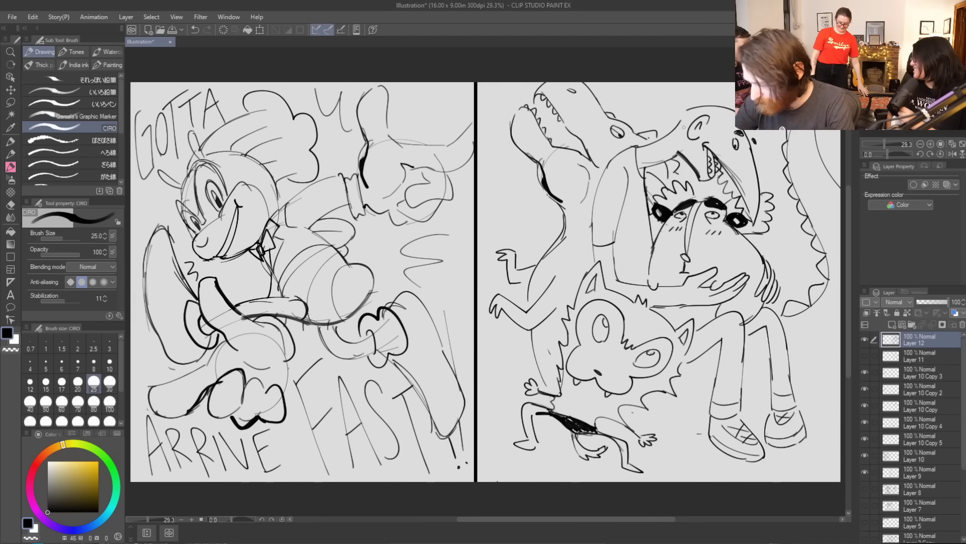
Thicken the hugged figure's eyebrows and add a black nose tip, small curved mouth, whisker dots and whiskers to the face
mouse_move(706, 200)
left_mouse_down()
mouse_move(730, 208)
mouse_move(680, 201)
left_mouse_up()
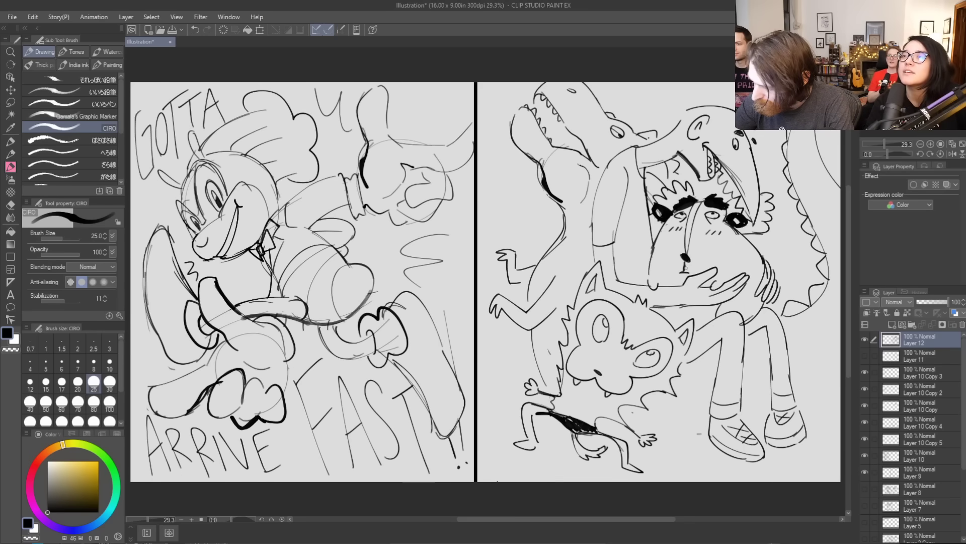
left_click_drag(673, 271, 702, 261)
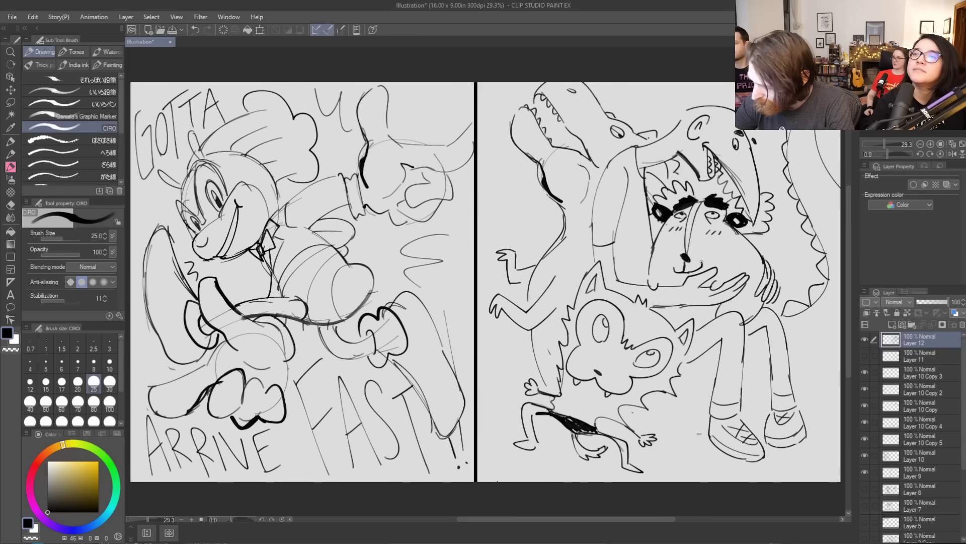
left_click_drag(678, 270, 680, 263)
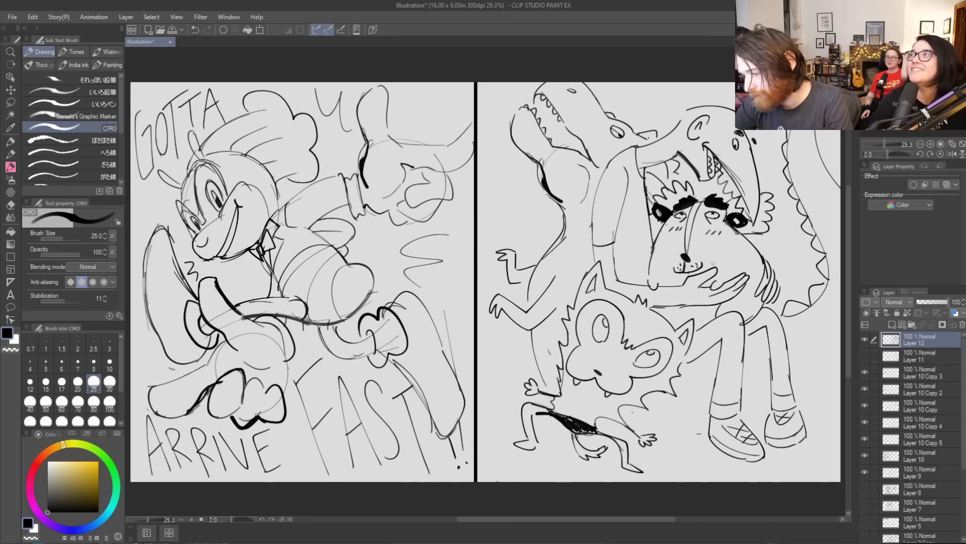
mouse_move(663, 272)
left_mouse_down()
mouse_move(675, 266)
mouse_move(655, 289)
mouse_move(720, 277)
left_mouse_up()
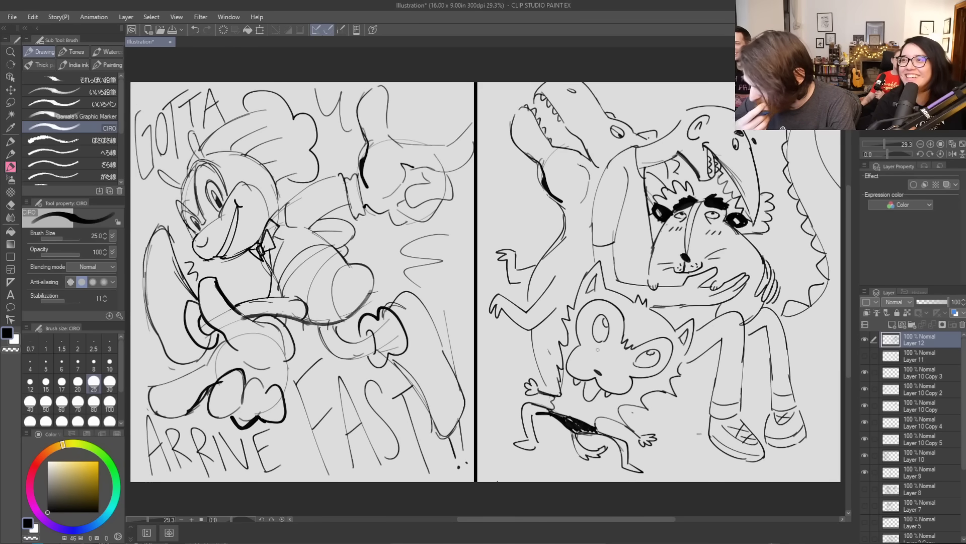
left_click_drag(697, 386, 680, 480)
left_click_drag(816, 375, 826, 466)
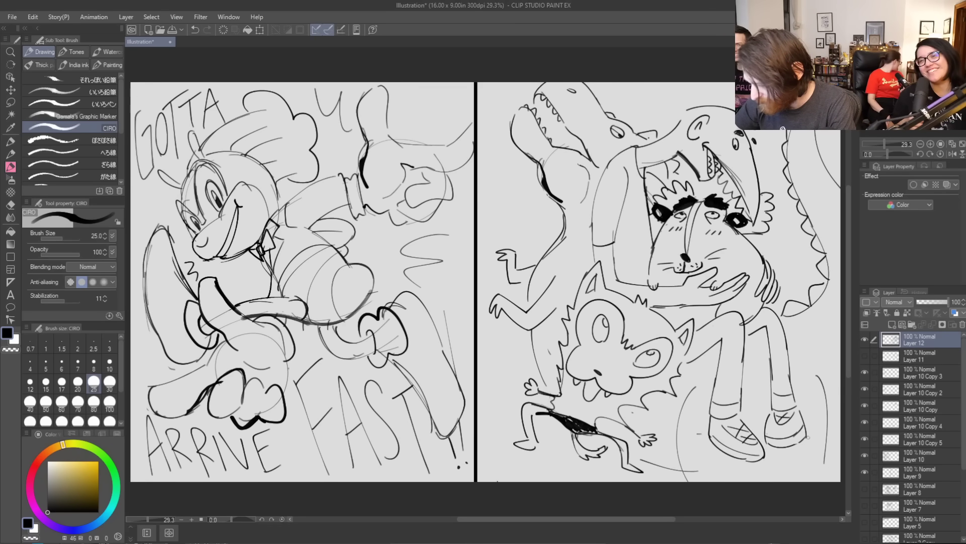
left_click_drag(740, 425, 711, 445)
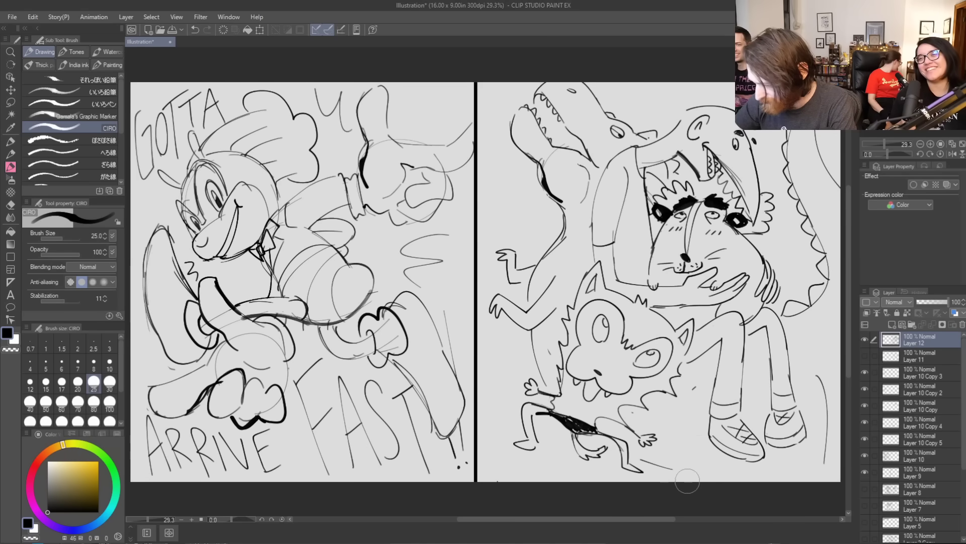
key("ctrl+z")
left_click_drag(822, 378, 824, 388)
Draw long curved background lines on both sides of the seated figure's legs and behind the small creature, reaching the page's lower edge
left_click_drag(696, 387, 670, 481)
mouse_move(824, 384)
left_mouse_down()
mouse_move(818, 452)
mouse_move(802, 482)
left_mouse_up()
left_click_drag(559, 432, 554, 481)
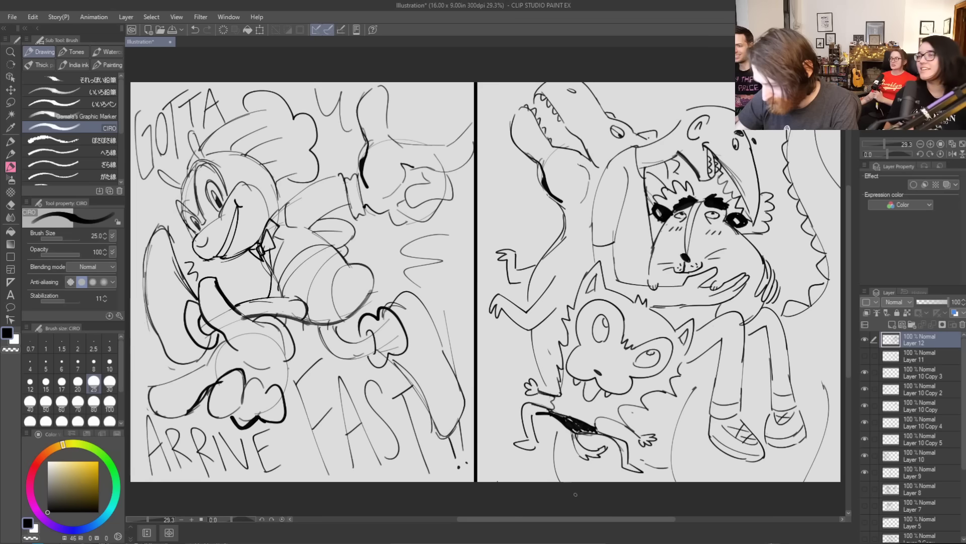
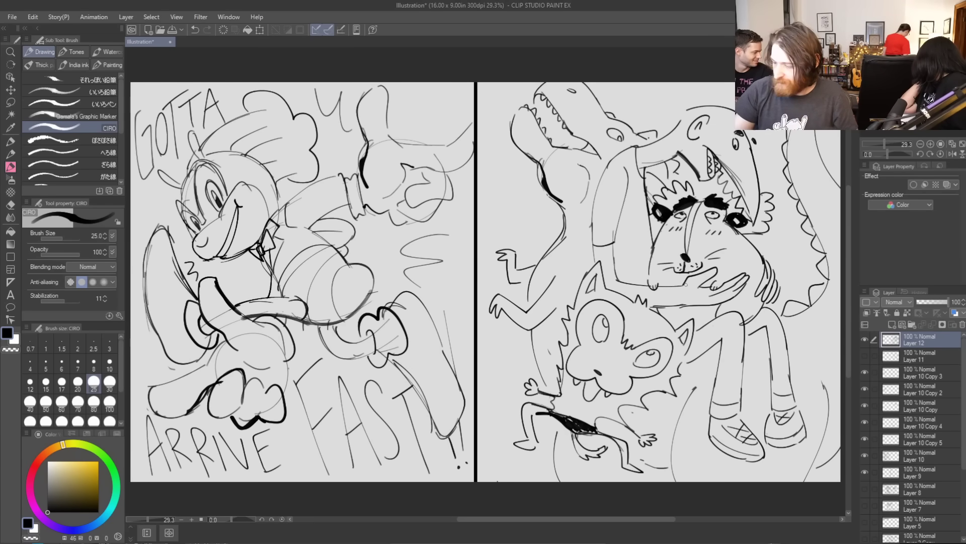
Compare the right-hand page with and without Layer 12 by switching the layer's visibility off and on
left_click(866, 339)
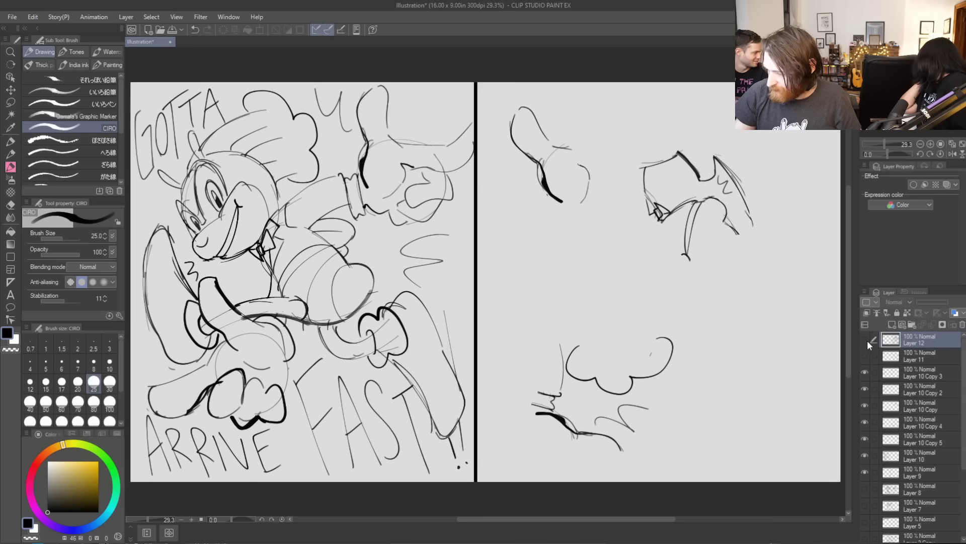
left_click(865, 338)
left_click(865, 338)
left_click(864, 340)
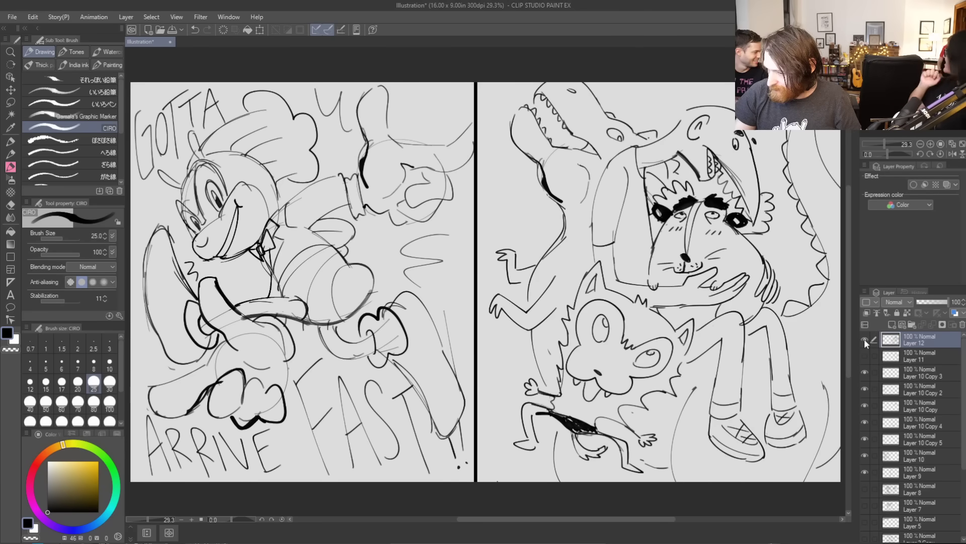
left_click(864, 340)
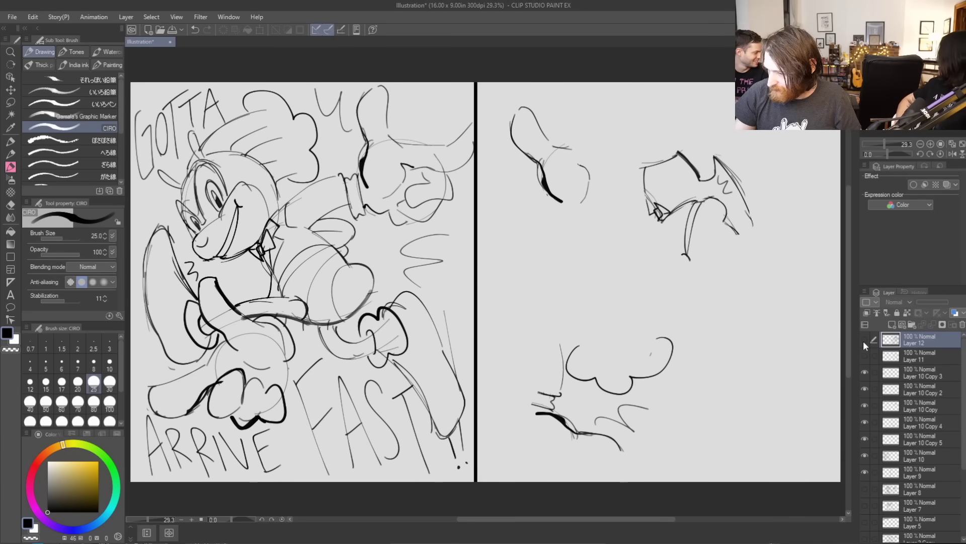
left_click(864, 340)
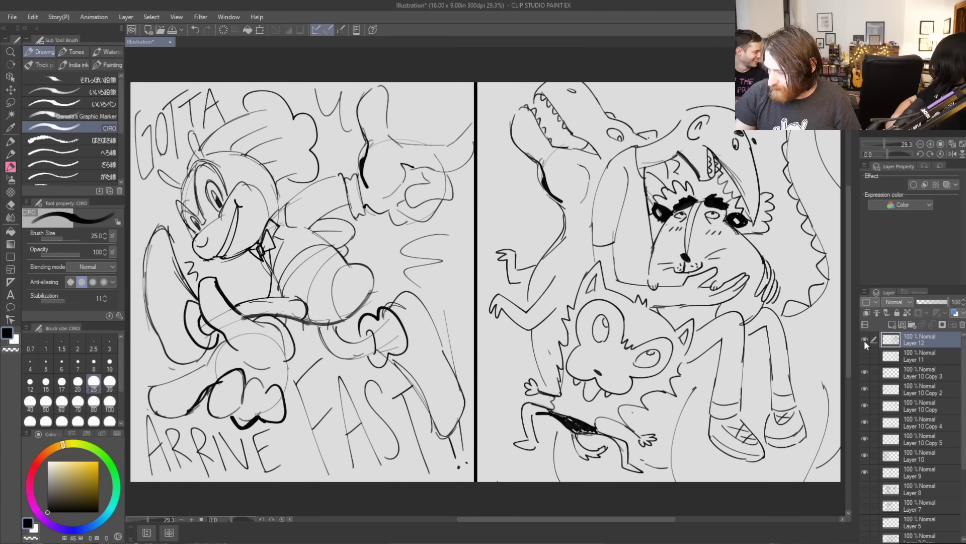
left_click(864, 339)
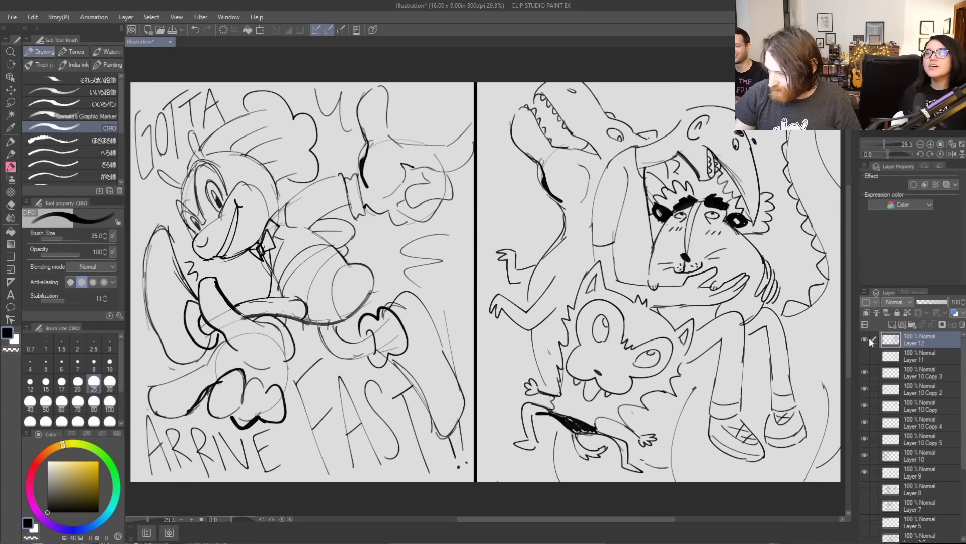
left_click(867, 339)
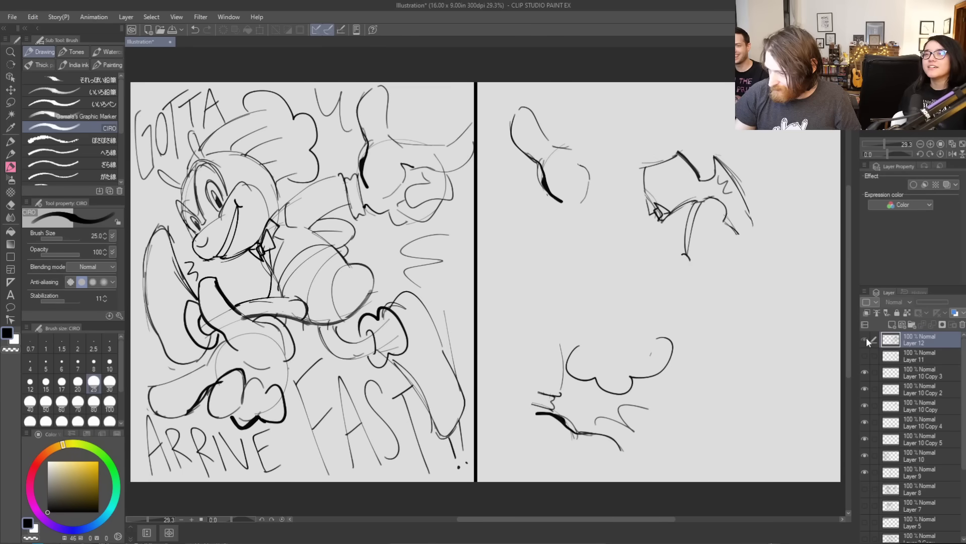
left_click(865, 338)
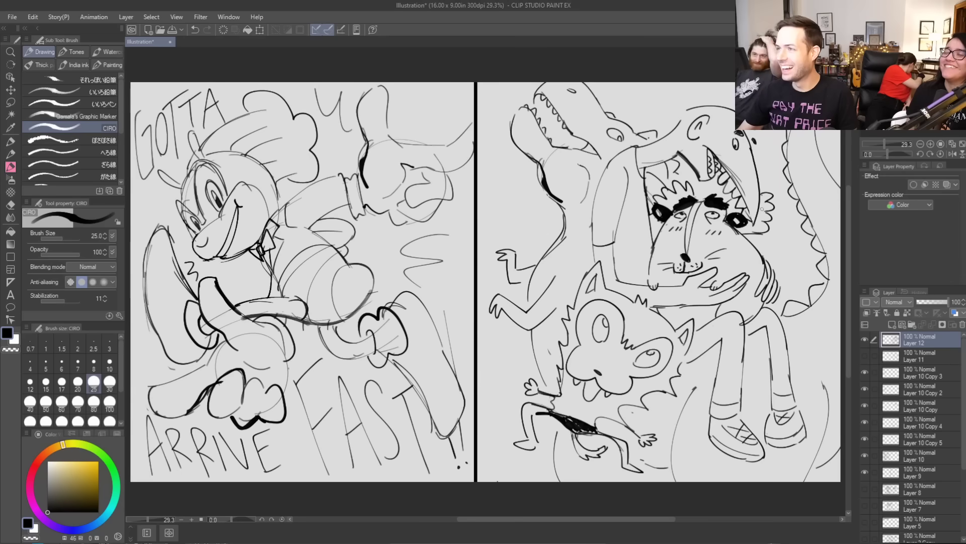
Hide all the visible sketch layers to clear the canvas and add a new layer above Layer 12
left_click_drag(865, 372, 865, 472)
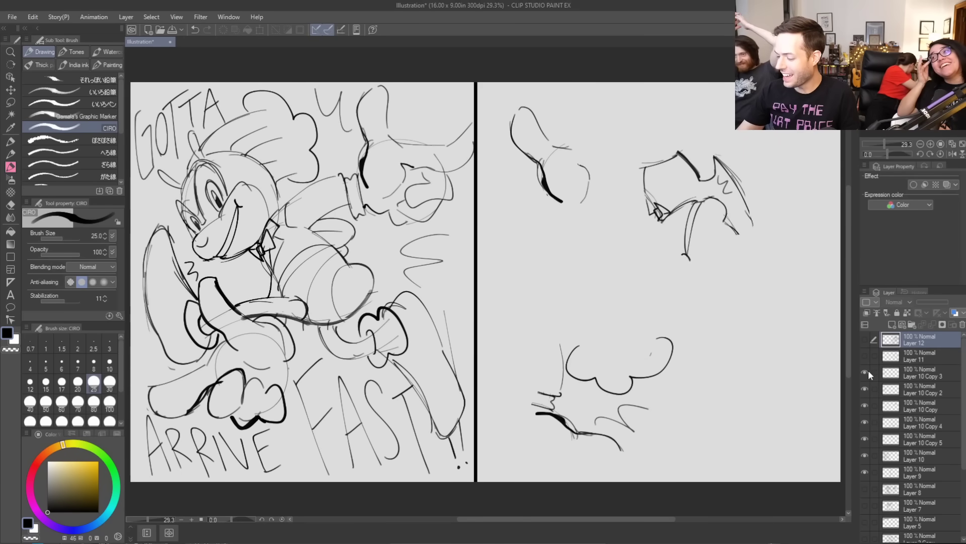
left_click(865, 465)
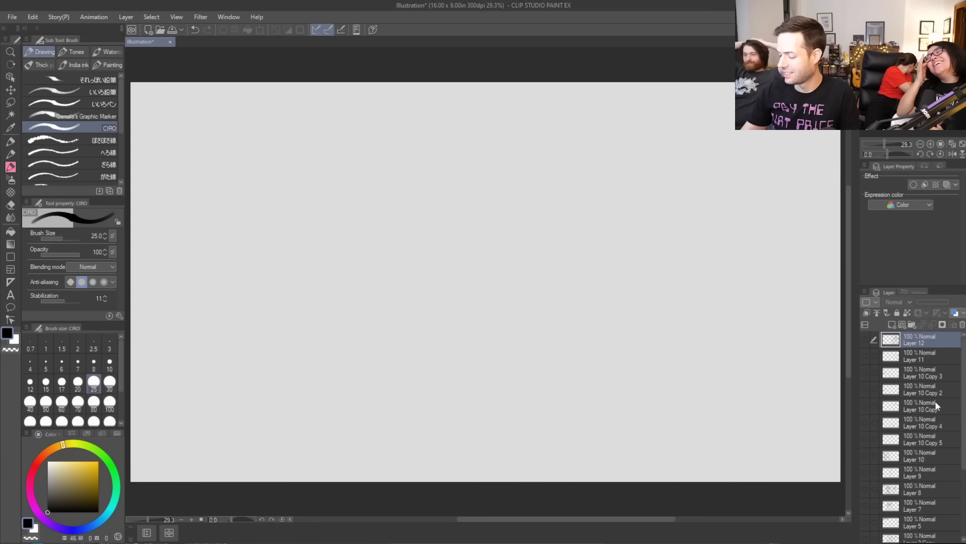
left_click(891, 324)
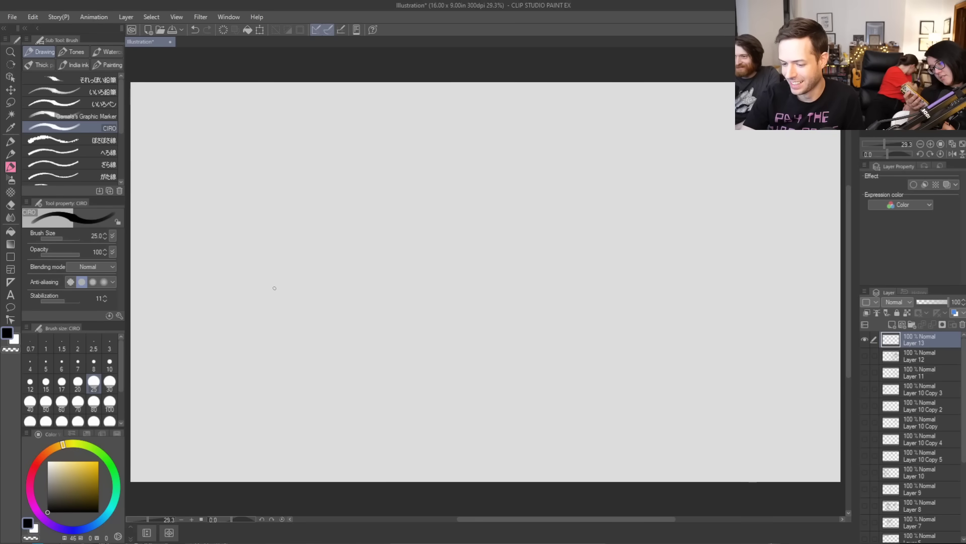
Draw two vertical lines for the sides of a tall head, with a large bushy scalloped hair outline spreading from both
left_click_drag(279, 298, 271, 223)
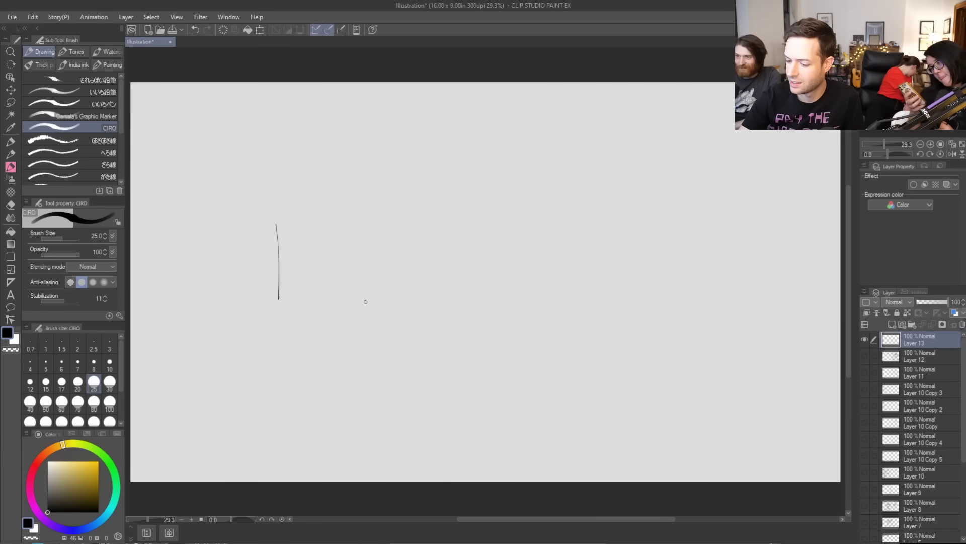
left_click_drag(360, 287, 358, 235)
left_click_drag(360, 201, 361, 193)
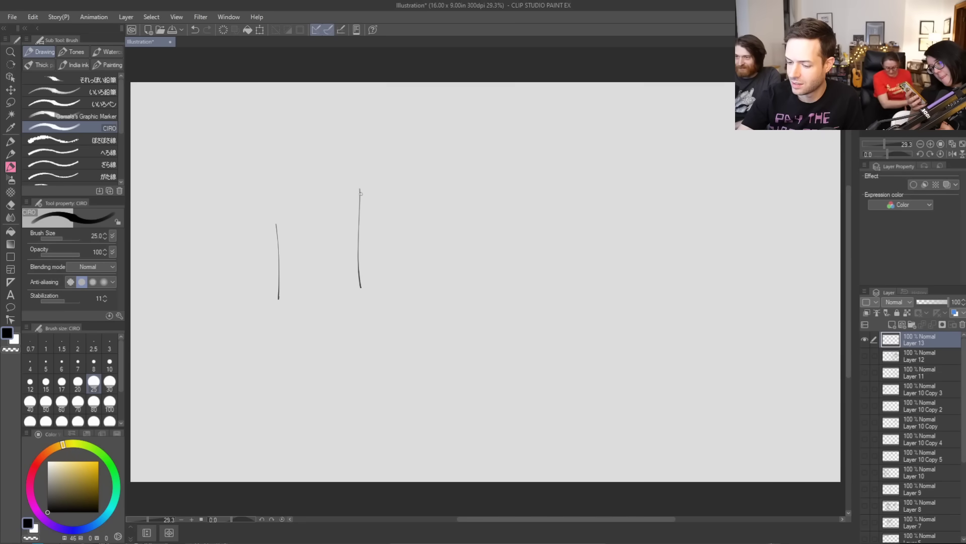
mouse_move(276, 249)
left_mouse_down()
mouse_move(214, 248)
mouse_move(187, 228)
mouse_move(197, 200)
mouse_move(160, 175)
mouse_move(142, 147)
left_mouse_up()
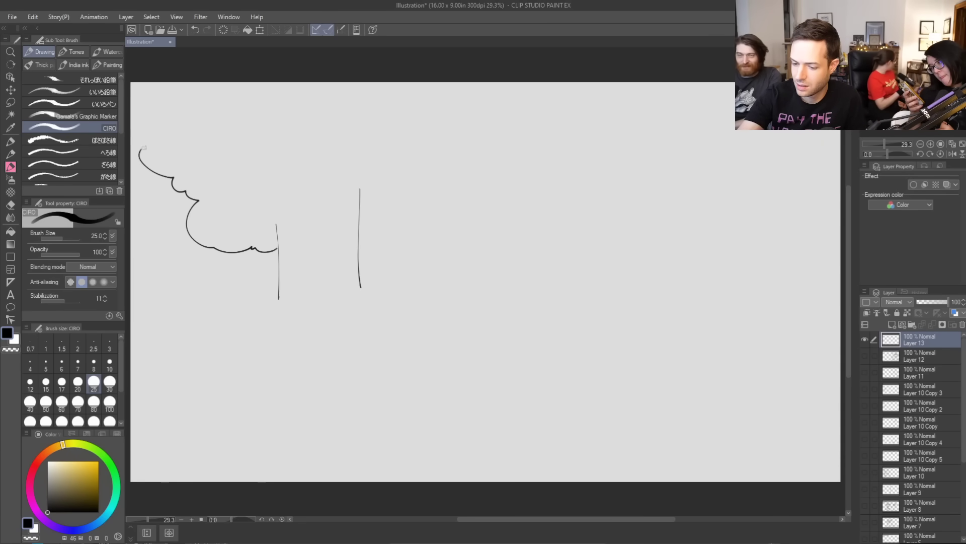
mouse_move(358, 228)
left_mouse_down()
mouse_move(390, 218)
mouse_move(428, 155)
mouse_move(425, 97)
mouse_move(391, 72)
left_mouse_up()
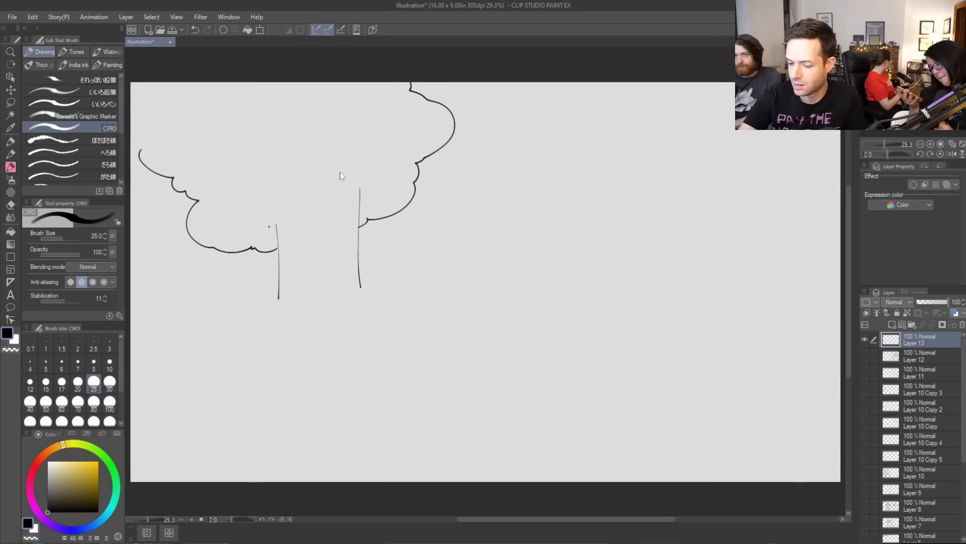
Draw the rounded jaw closing the lower end of the head and a wide, flat mouth above it
mouse_move(280, 305)
left_mouse_down()
mouse_move(296, 320)
mouse_move(347, 320)
left_mouse_up()
key("ctrl+z")
mouse_move(278, 302)
left_mouse_down()
mouse_move(359, 322)
mouse_move(363, 303)
mouse_move(361, 313)
mouse_move(309, 310)
mouse_move(373, 306)
left_mouse_up()
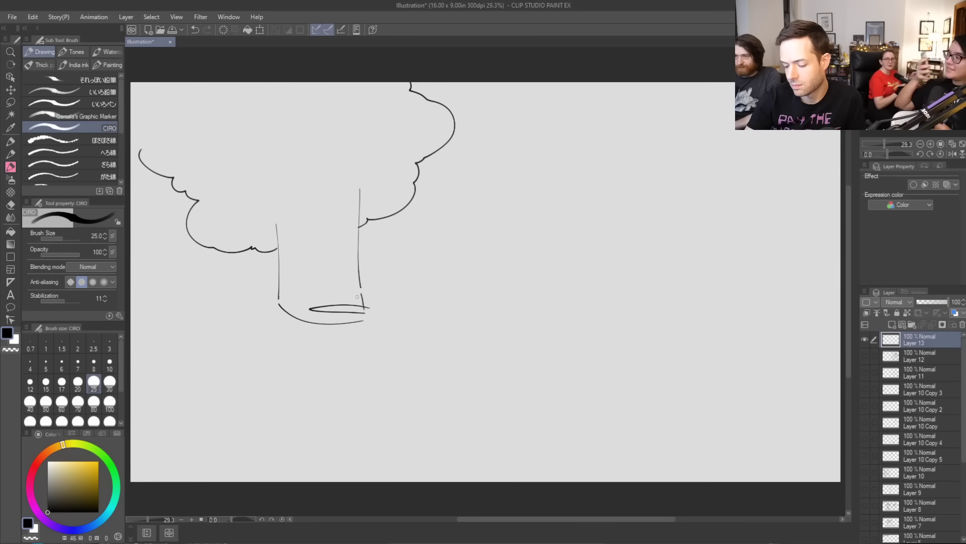
Draw half-closed eyes with flat eyebrows above them, and divide the mouth into teeth with short vertical lines
mouse_move(291, 287)
left_mouse_down()
mouse_move(361, 283)
mouse_move(342, 282)
mouse_move(361, 288)
left_mouse_up()
left_click_drag(296, 286, 355, 286)
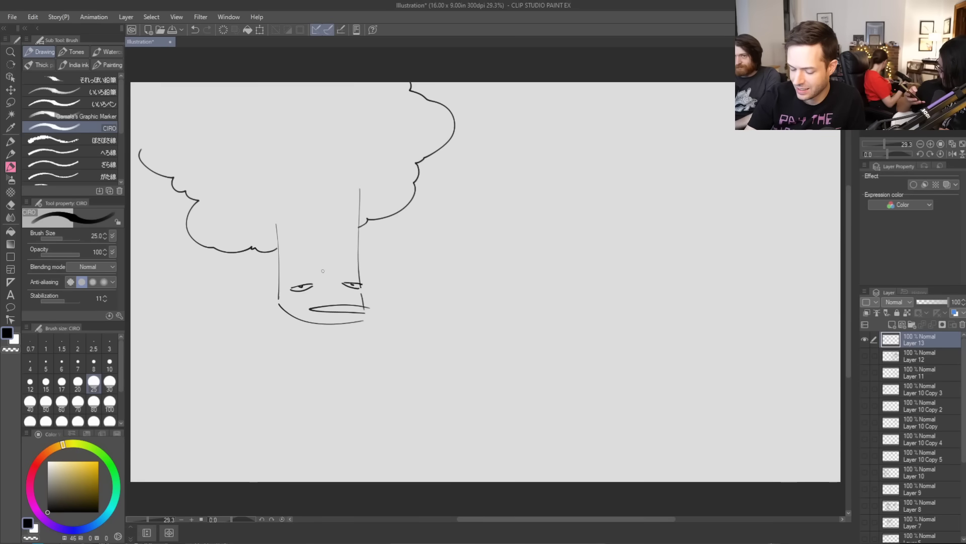
left_click_drag(288, 279, 355, 274)
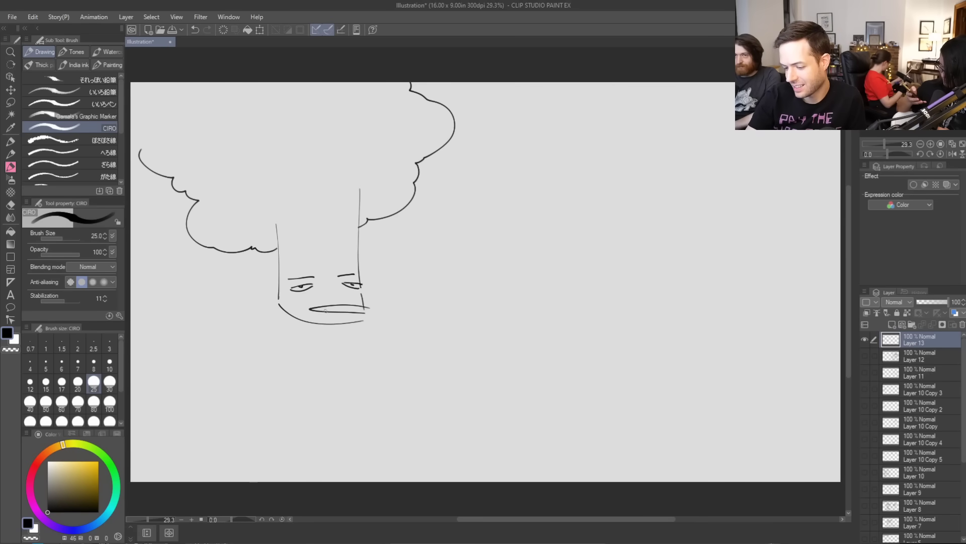
left_click_drag(342, 305, 342, 312)
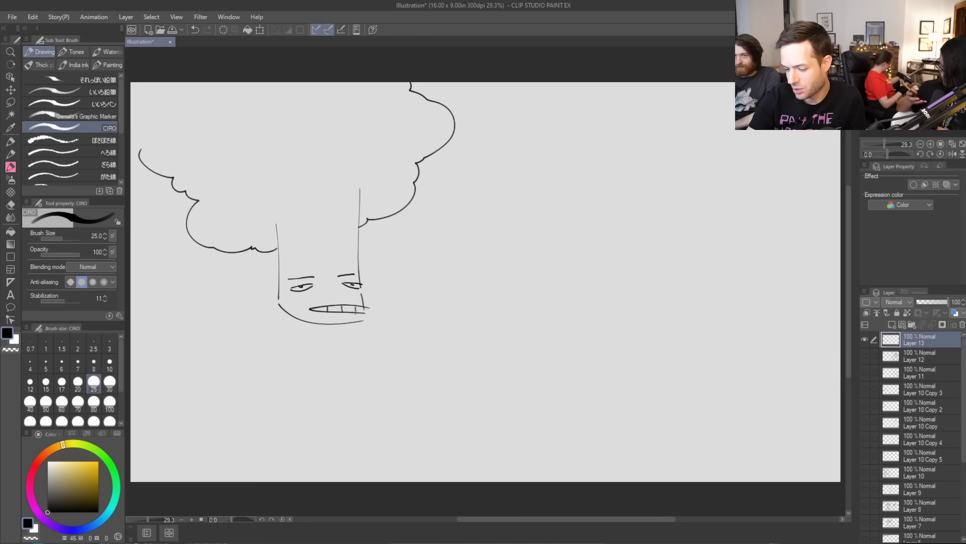
Draw a scalloped hairline across the forehead and a small round ear on each side of the jaw
mouse_move(271, 231)
left_mouse_down()
mouse_move(301, 199)
mouse_move(339, 207)
mouse_move(359, 196)
mouse_move(347, 203)
mouse_move(366, 183)
left_mouse_up()
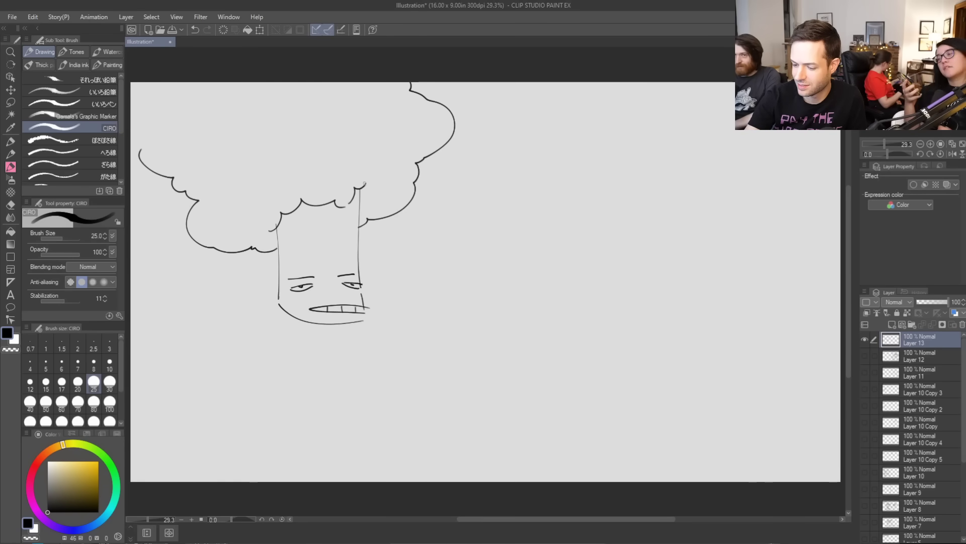
mouse_move(276, 298)
left_mouse_down()
mouse_move(263, 301)
mouse_move(278, 306)
left_mouse_up()
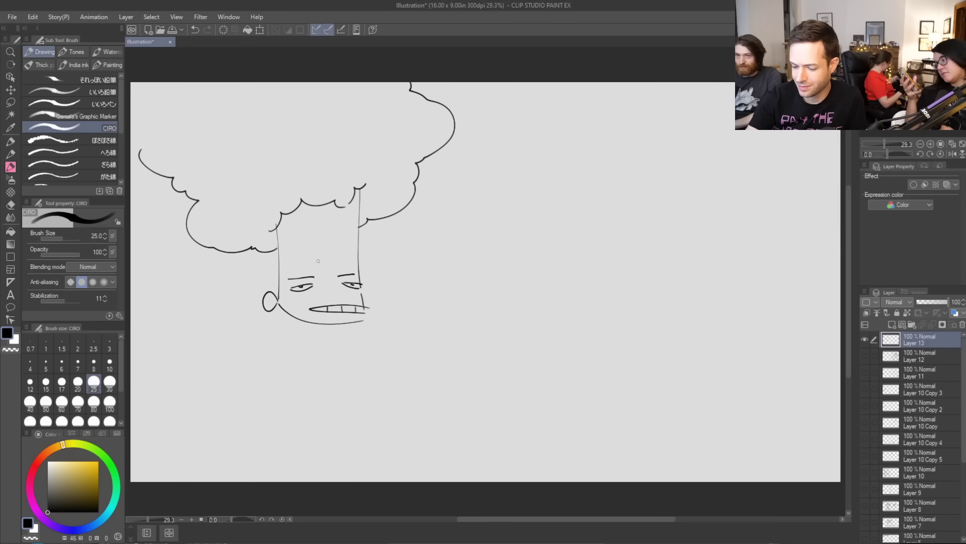
mouse_move(362, 302)
left_mouse_down()
mouse_move(372, 297)
mouse_move(364, 305)
left_mouse_up()
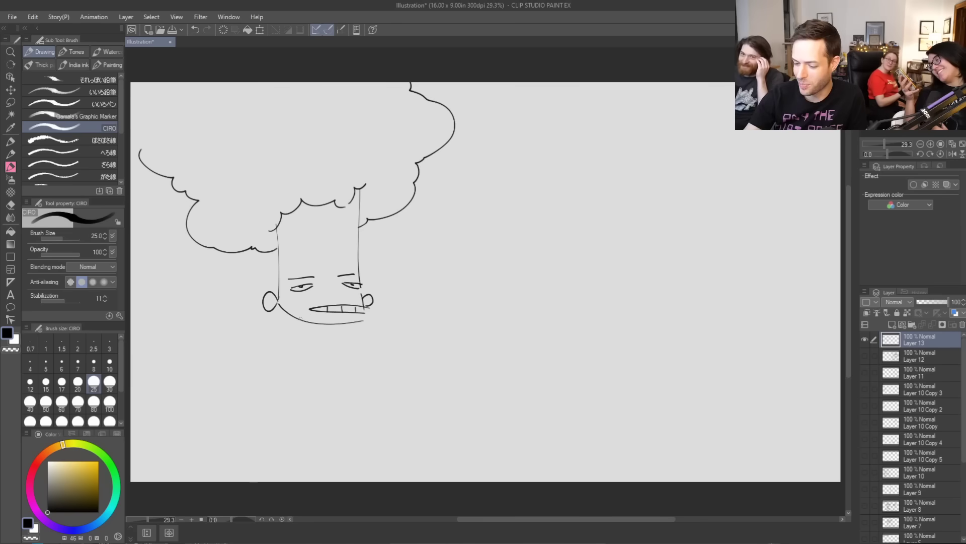
Draw two parallel vertical leg lines running straight down from the character's chin
left_click_drag(305, 321, 306, 355)
key("ctrl+z")
left_click_drag(306, 321, 305, 374)
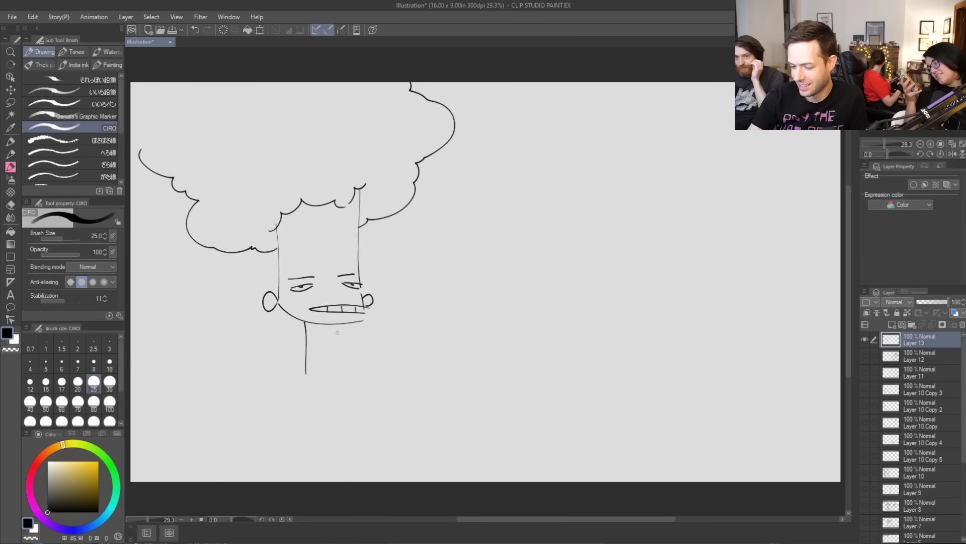
left_click_drag(338, 324, 336, 379)
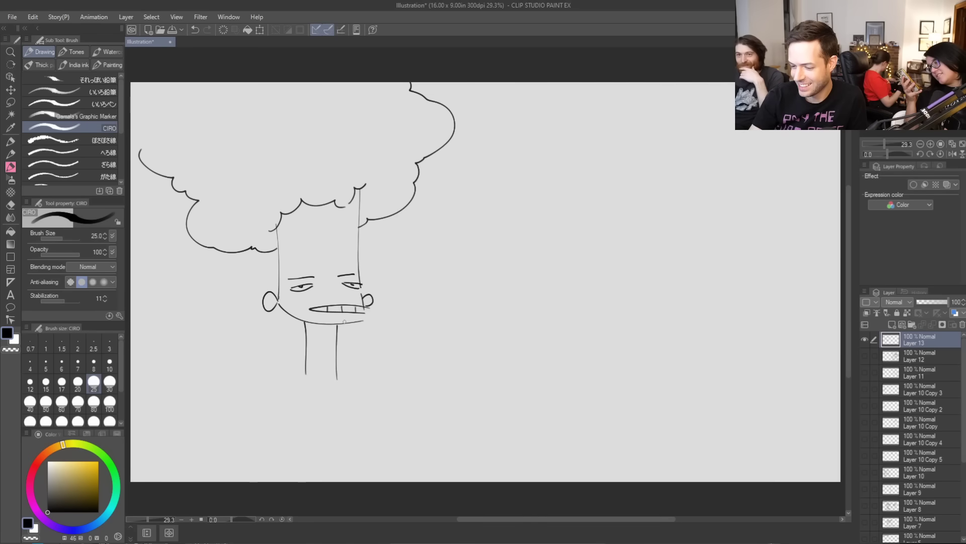
key("ctrl+z")
key("ctrl+y")
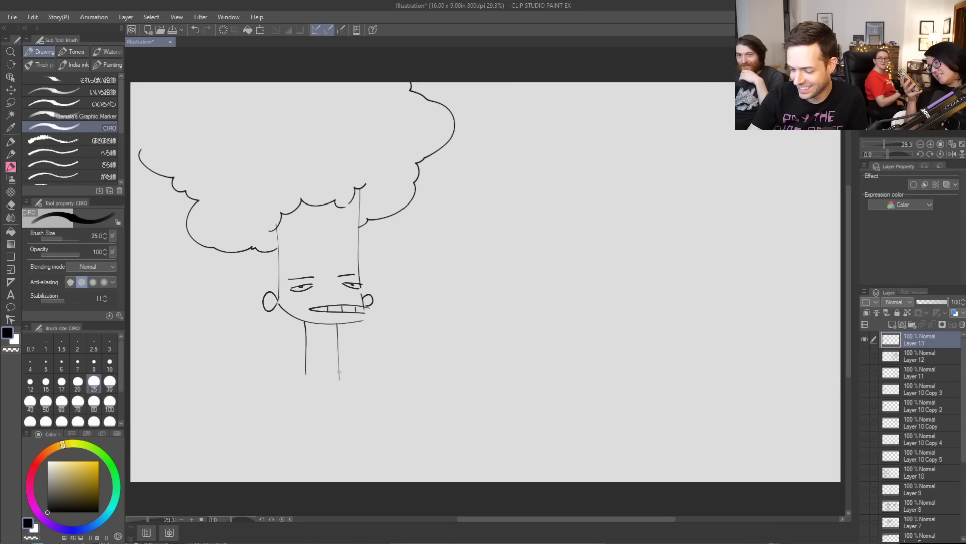
Draw sloping foot lines from the lower ends of both leg lines, with the far foot's upper edge curving outward
left_click_drag(304, 377, 302, 408)
key("ctrl+z")
left_click_drag(306, 372, 294, 409)
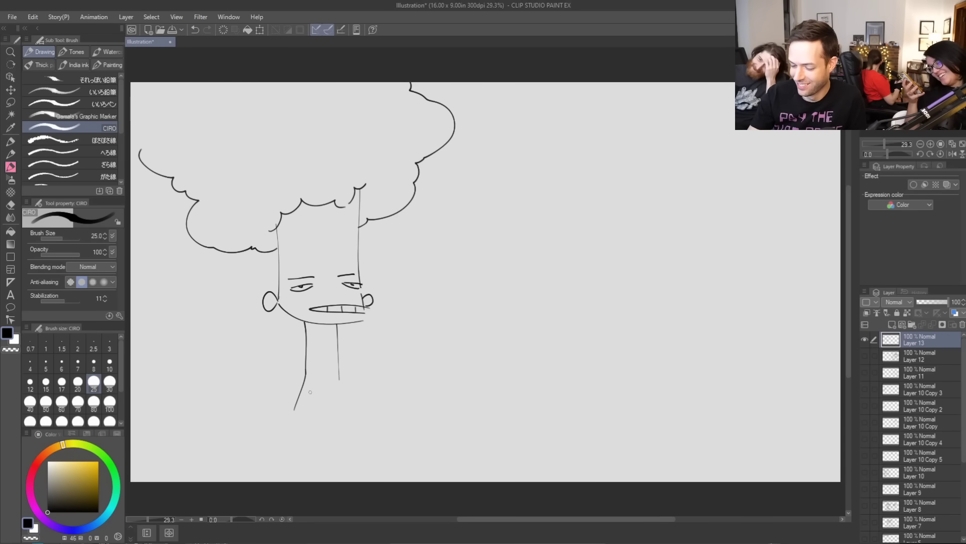
left_click_drag(340, 380, 392, 419)
key("ctrl+z")
left_click_drag(340, 379, 393, 409)
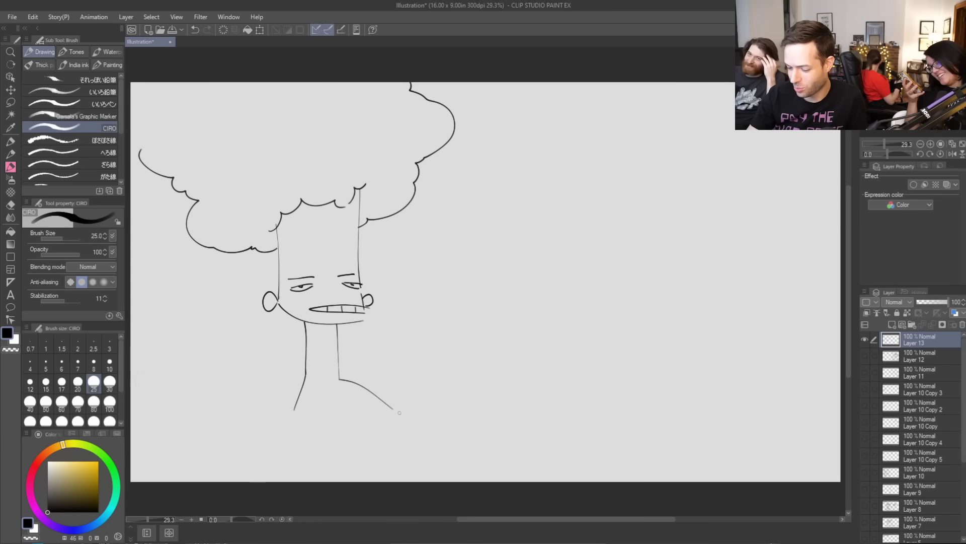
Complete the two overlapping pointed shoes and add the near leg's inner edge and sock lines
mouse_move(306, 382)
left_mouse_down()
mouse_move(343, 384)
mouse_move(331, 384)
mouse_move(363, 412)
mouse_move(313, 420)
mouse_move(376, 413)
mouse_move(325, 347)
mouse_move(330, 385)
mouse_move(307, 357)
mouse_move(337, 356)
left_mouse_up()
key("ctrl+z")
key("ctrl+z")
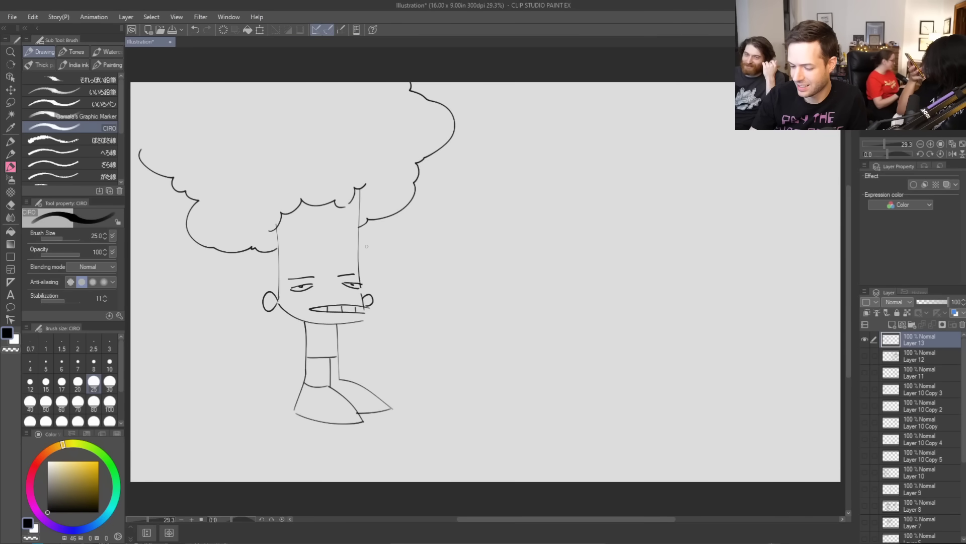
Close the far sock's top edge and draw a thin straight arm with a small hand hanging over the near leg
left_click_drag(330, 384, 341, 380)
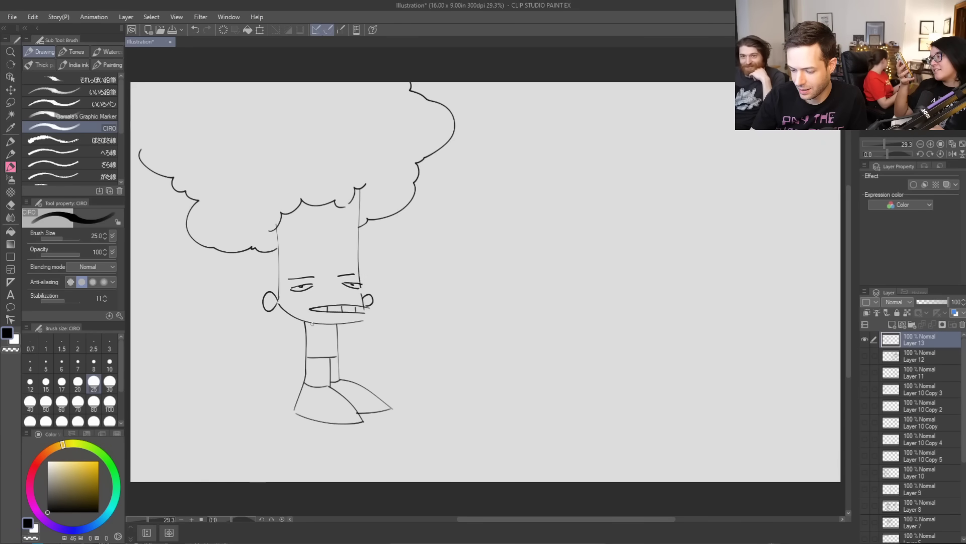
left_click_drag(310, 326, 310, 367)
mouse_move(304, 372)
left_mouse_down()
mouse_move(308, 382)
mouse_move(317, 367)
mouse_move(316, 324)
left_mouse_up()
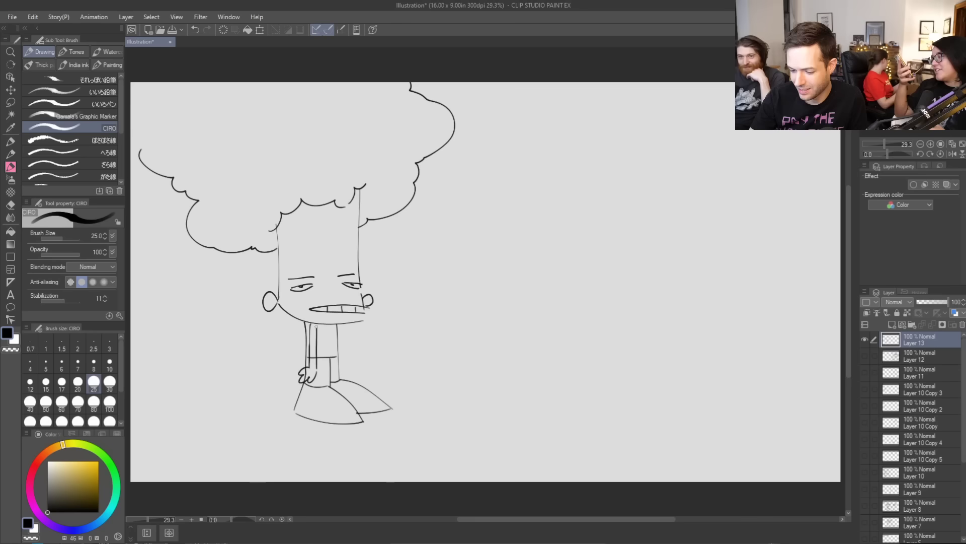
Erase the leg and sock lines crossing the arm and hand with a size 30 hard eraser, and add a short sleeve line
key("e")
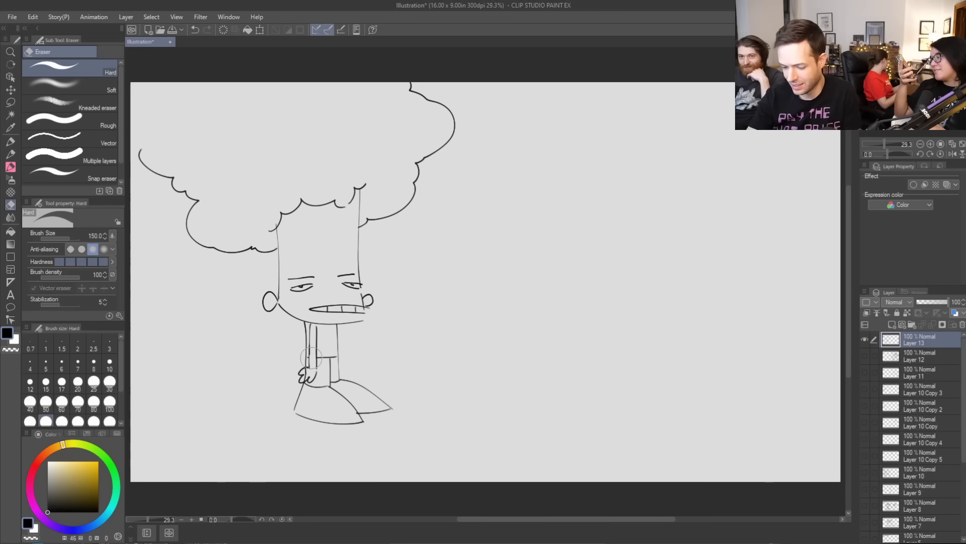
left_click(110, 381)
left_click_drag(305, 376, 305, 370)
key("b")
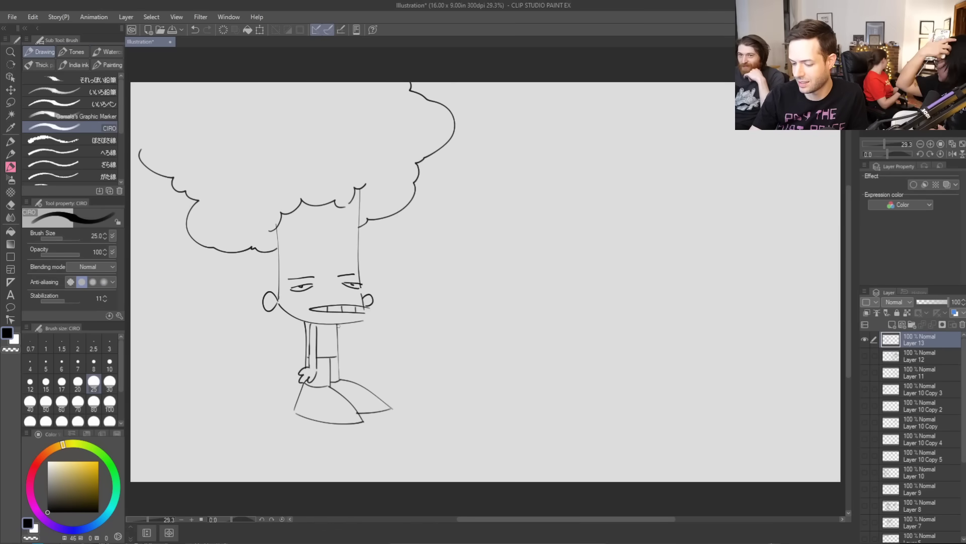
mouse_move(339, 326)
left_mouse_down()
mouse_move(345, 360)
mouse_move(314, 335)
left_mouse_up()
key("ctrl+z")
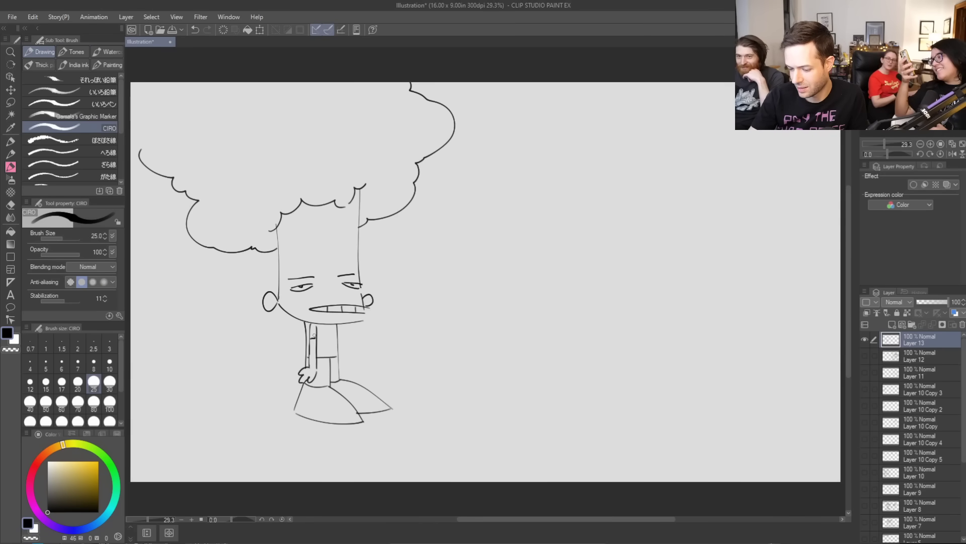
Add a small nose and inner-ear marks to the bushy-haired character, and write "help." beside the face
left_click_drag(335, 290, 336, 295)
left_click_drag(266, 298, 268, 310)
mouse_move(364, 297)
left_mouse_down()
mouse_move(384, 317)
mouse_move(404, 313)
left_mouse_up()
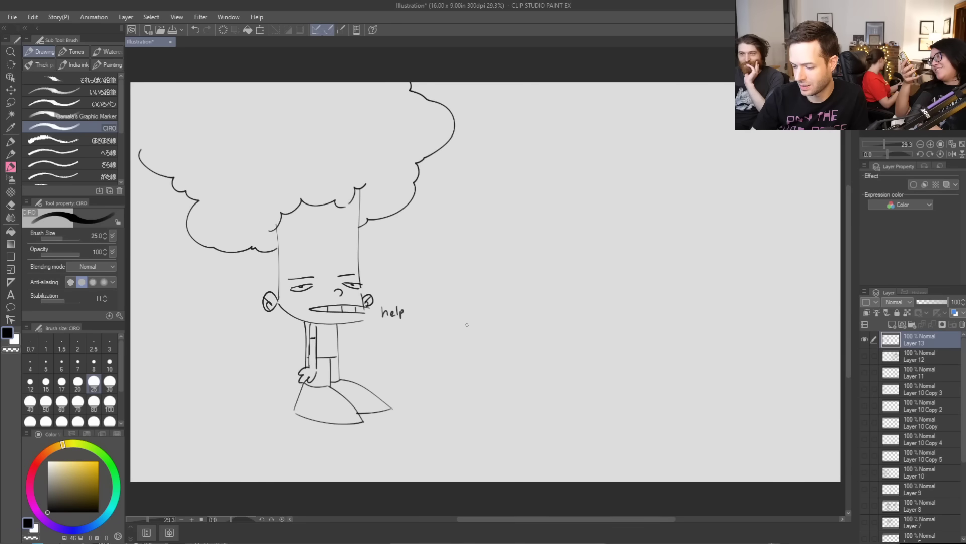
left_click(407, 315)
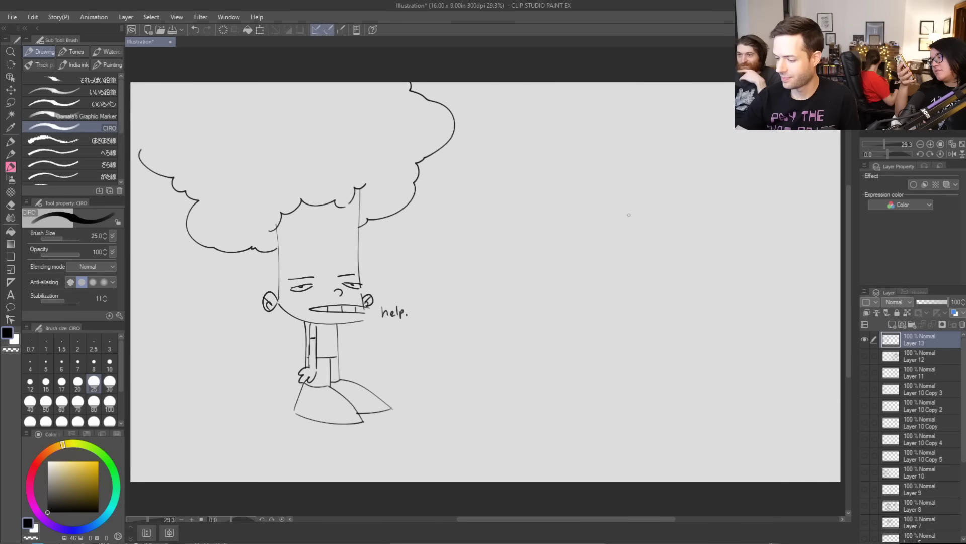
Start a second character in the empty space with a round head, tapering jaw, pointed nose and slanted grin
mouse_move(619, 230)
left_mouse_down()
mouse_move(595, 188)
mouse_move(629, 144)
mouse_move(655, 188)
mouse_move(636, 151)
mouse_move(649, 196)
mouse_move(632, 225)
left_mouse_up()
key("ctrl+z")
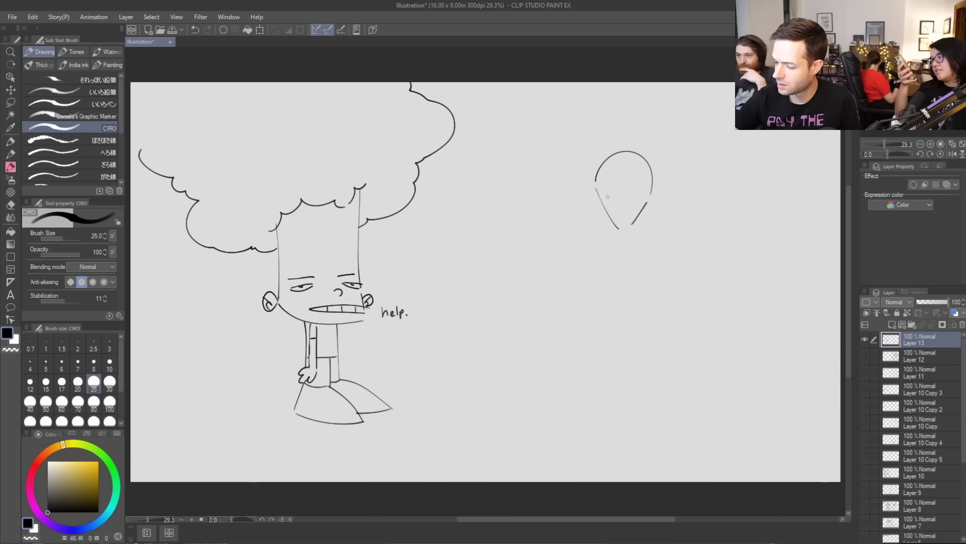
mouse_move(605, 193)
left_mouse_down()
mouse_move(611, 198)
mouse_move(598, 214)
mouse_move(637, 189)
mouse_move(615, 215)
mouse_move(627, 190)
mouse_move(623, 222)
left_mouse_up()
key("ctrl+z")
key("ctrl+z")
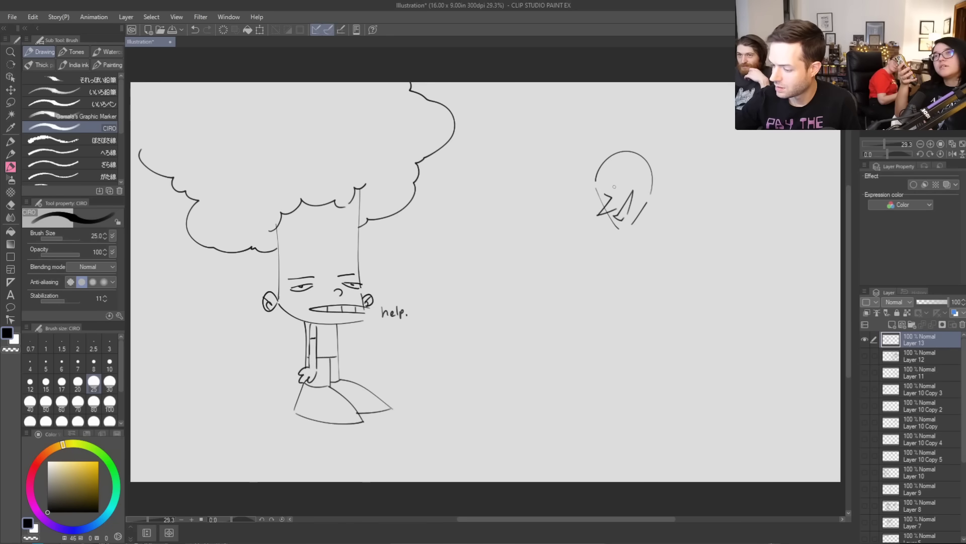
Draw sharply angled eyebrows and narrow eyes on the second character's face, and reinforce the chin line
left_click_drag(609, 184, 633, 170)
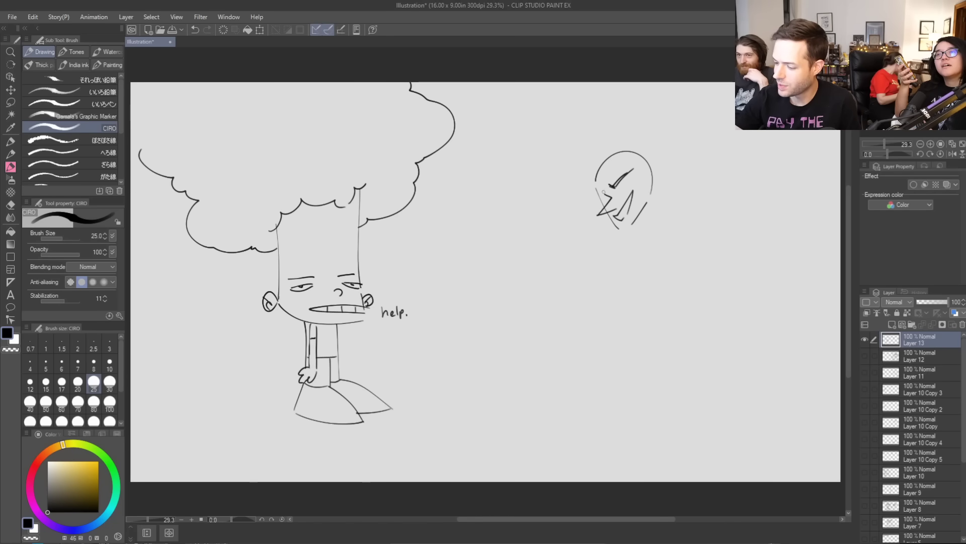
left_click_drag(602, 189, 593, 190)
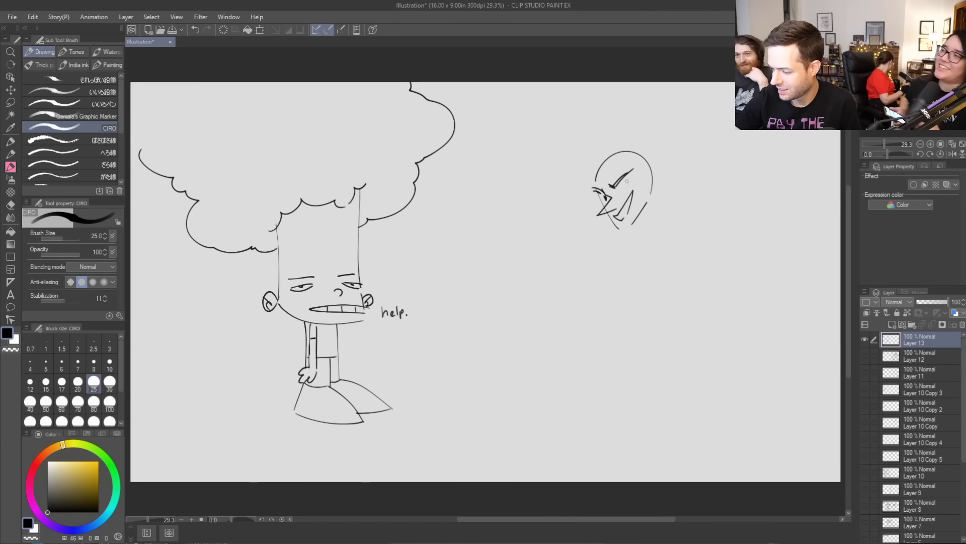
left_click_drag(618, 189, 630, 179)
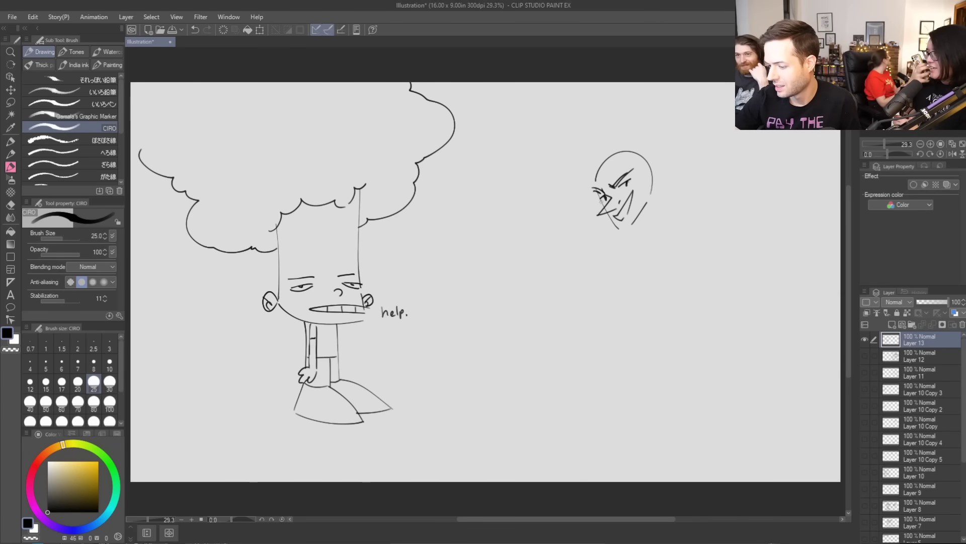
left_click_drag(609, 218, 626, 231)
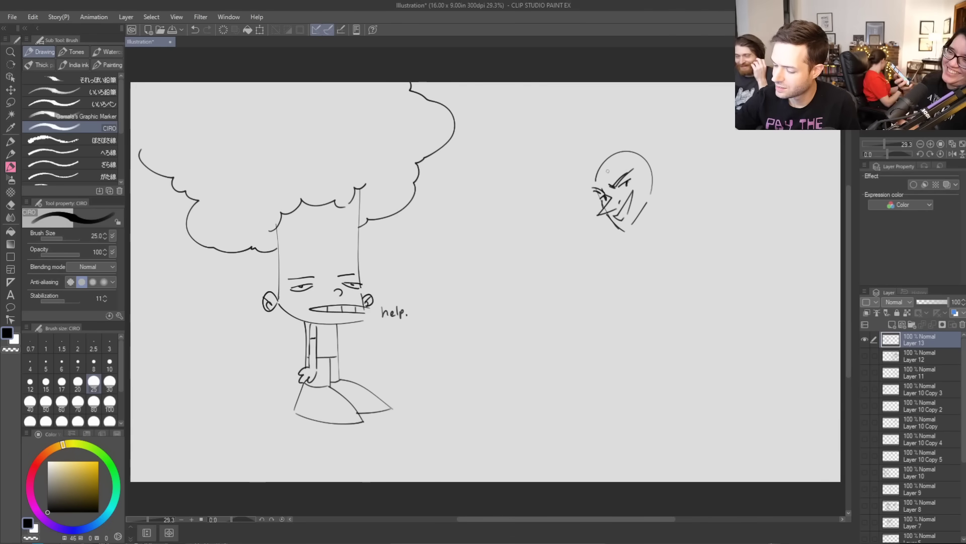
Draw the second character's parted fringe across the forehead and a pointed hair lock beside the cheek
mouse_move(619, 151)
left_mouse_down()
mouse_move(609, 169)
mouse_move(650, 194)
left_mouse_up()
key("ctrl+z")
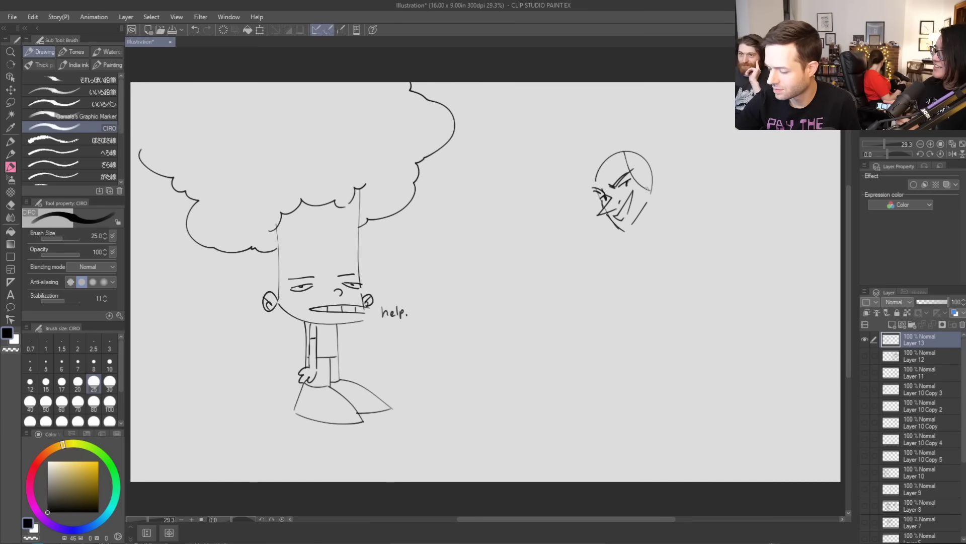
left_click_drag(640, 186, 650, 230)
key("ctrl+z")
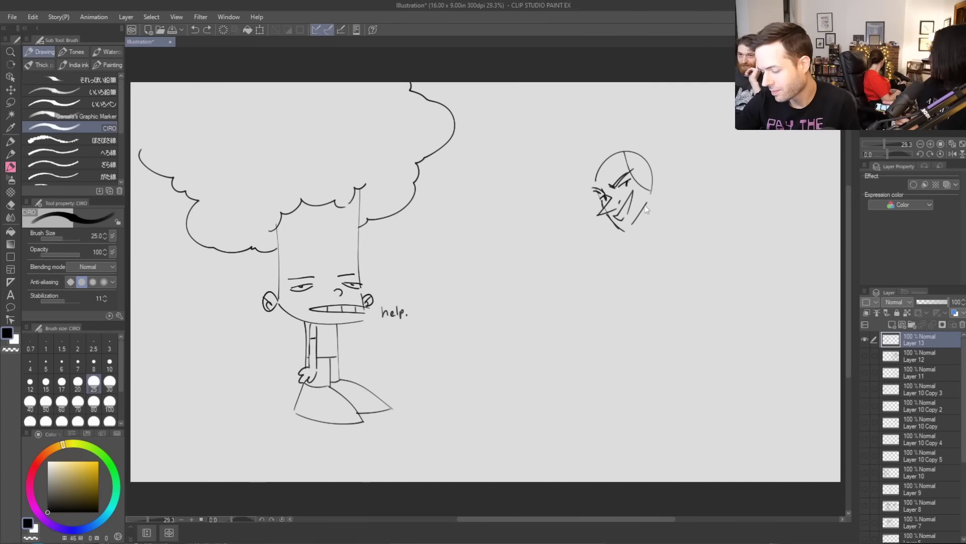
left_click_drag(648, 188, 650, 234)
left_click_drag(657, 200, 651, 233)
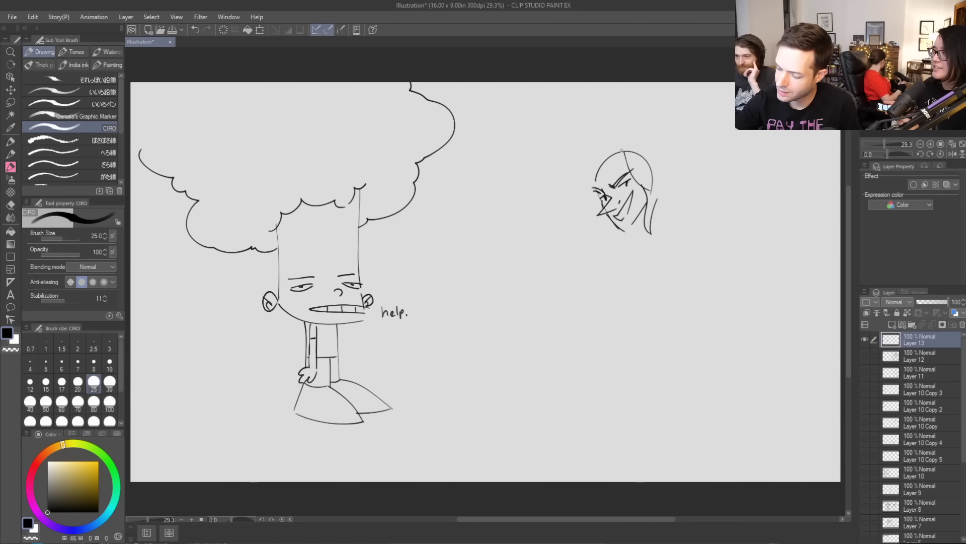
left_click_drag(623, 151, 609, 168)
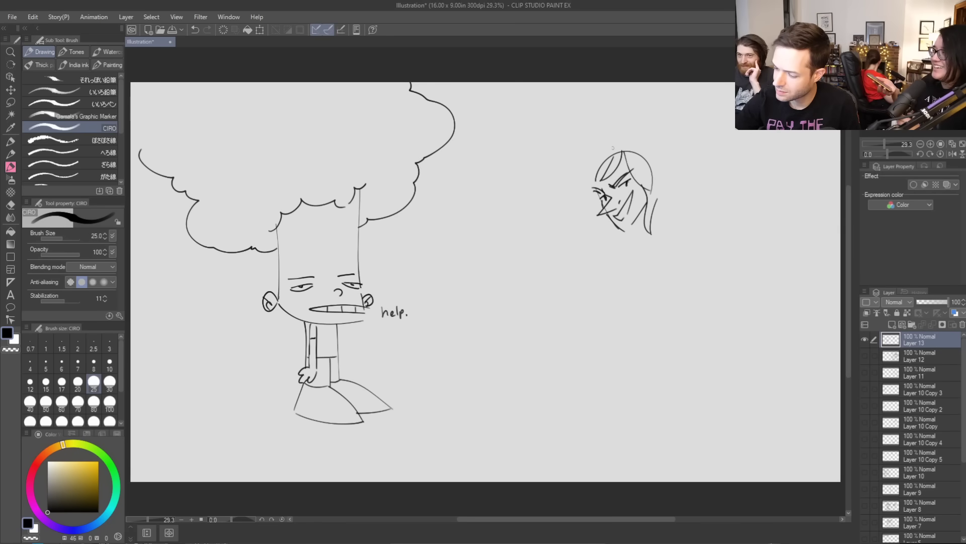
Outline the second character's outer hair with a long pointed lock on one side and a rounded curve over the crown
mouse_move(623, 142)
left_mouse_down()
mouse_move(588, 222)
mouse_move(582, 214)
mouse_move(592, 270)
mouse_move(589, 240)
mouse_move(612, 223)
left_mouse_up()
key("ctrl+z")
key("ctrl+z")
mouse_move(633, 141)
left_mouse_down()
mouse_move(662, 145)
mouse_move(664, 177)
left_mouse_up()
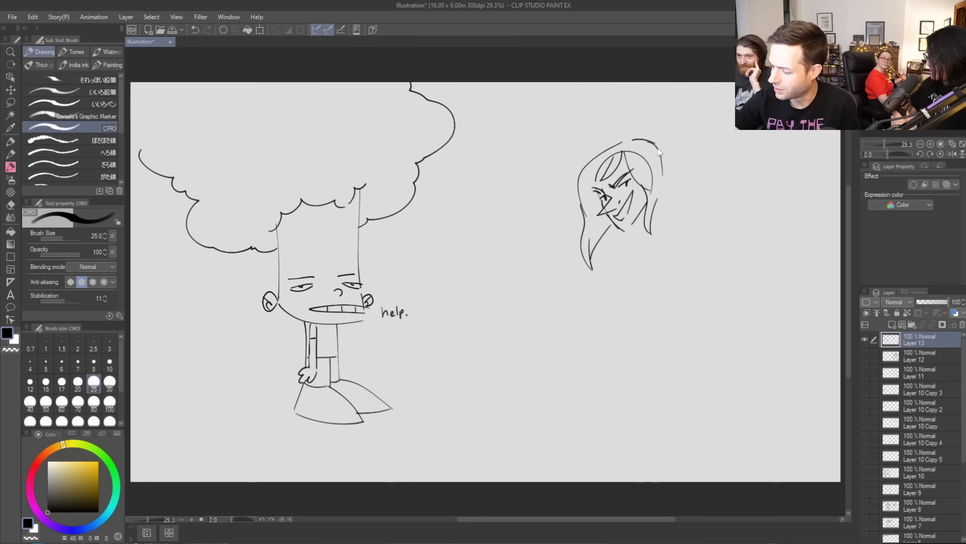
key("ctrl+z")
left_click_drag(656, 143, 661, 192)
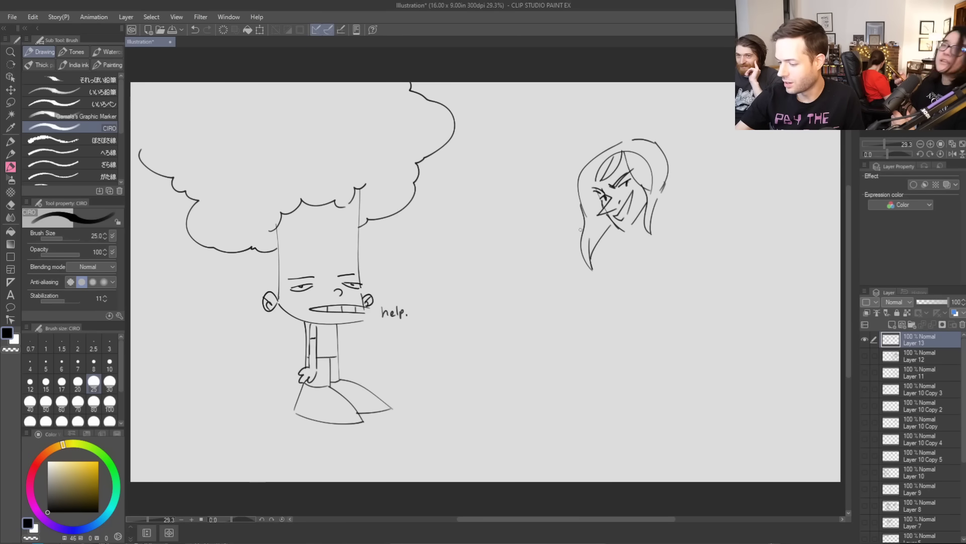
Draw the second character's arm stretched out toward the bushy-haired figure, ending in a clenched fist
left_click_drag(581, 230, 508, 246)
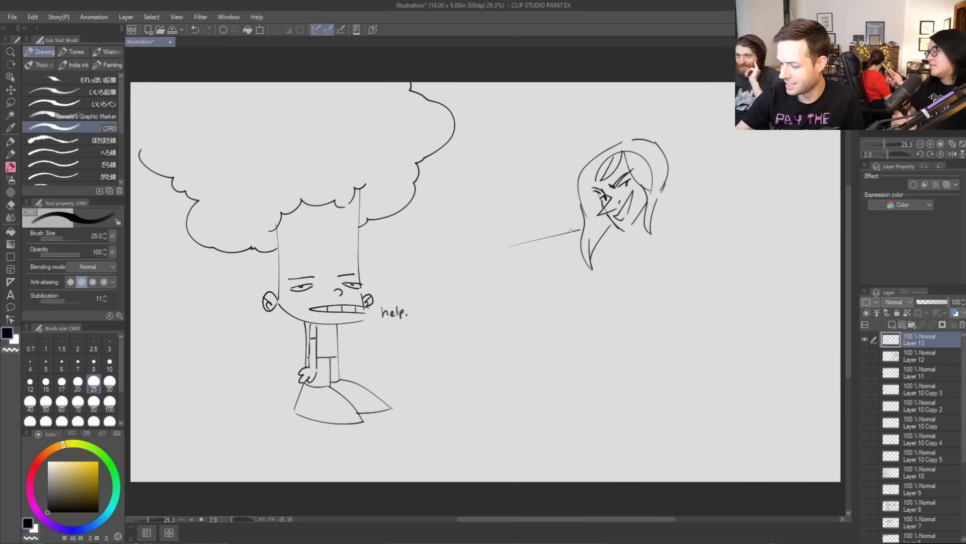
mouse_move(582, 229)
left_mouse_down()
mouse_move(504, 248)
mouse_move(491, 265)
mouse_move(498, 244)
mouse_move(510, 249)
mouse_move(504, 261)
left_mouse_up()
key("ctrl+z")
mouse_move(492, 256)
left_mouse_down()
mouse_move(504, 263)
mouse_move(512, 252)
left_mouse_up()
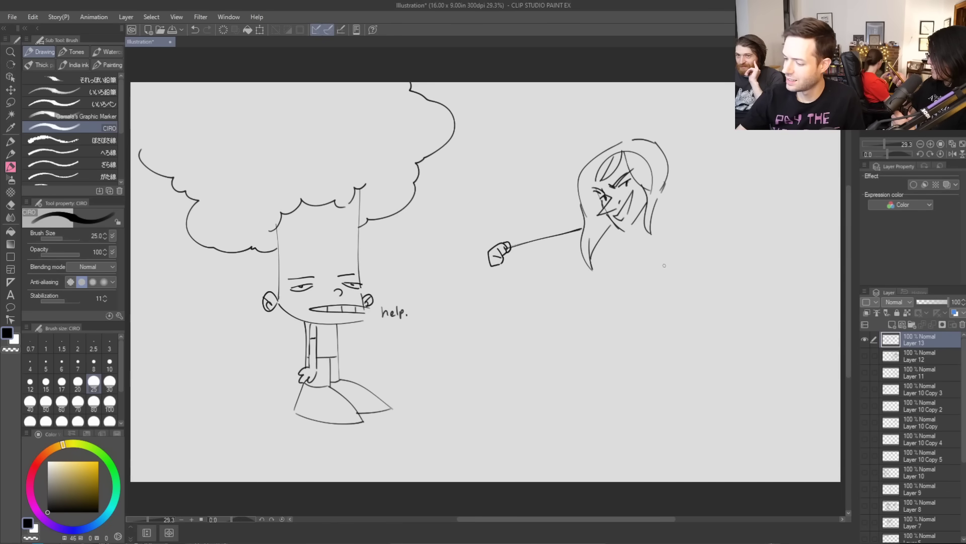
Draw the near shoulder curving down to the elbow and add a jagged, pointed collar behind the neck
mouse_move(656, 205)
left_mouse_down()
mouse_move(668, 228)
mouse_move(628, 222)
mouse_move(684, 247)
mouse_move(686, 305)
left_mouse_up()
key("ctrl+z")
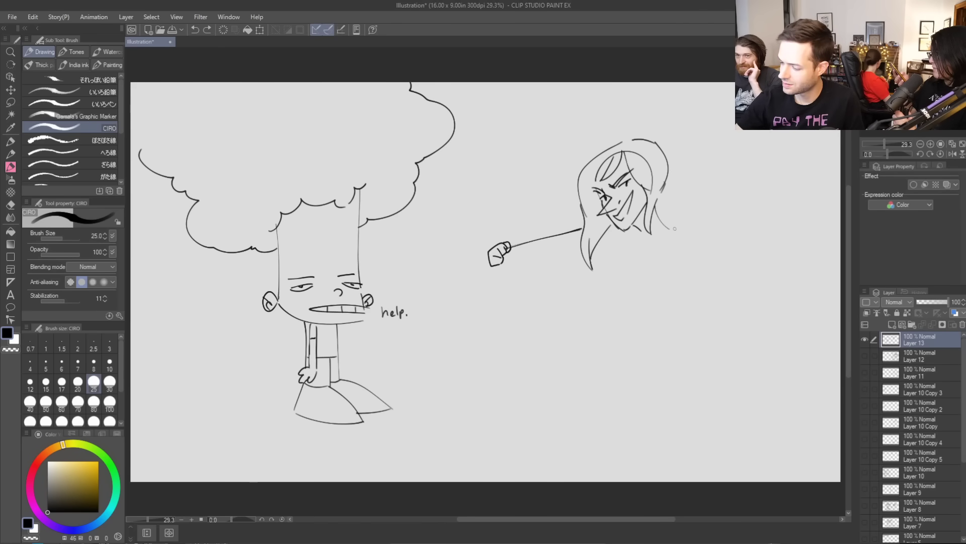
left_click_drag(676, 230, 690, 294)
key("ctrl+z")
left_click_drag(676, 231, 682, 308)
key("ctrl+z")
mouse_move(675, 231)
left_mouse_down()
mouse_move(686, 247)
mouse_move(652, 331)
left_mouse_up()
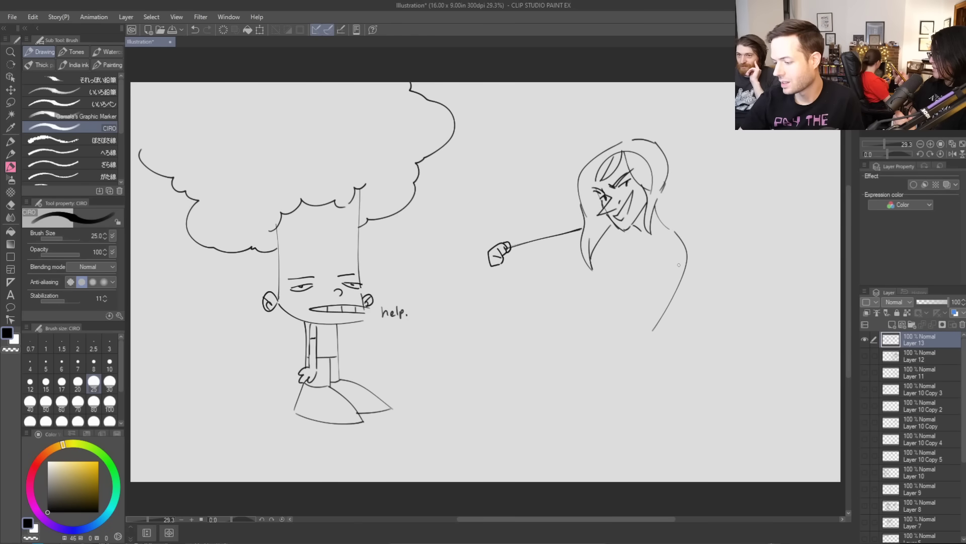
mouse_move(659, 197)
left_mouse_down()
mouse_move(695, 191)
mouse_move(677, 216)
mouse_move(689, 225)
mouse_move(655, 254)
left_mouse_up()
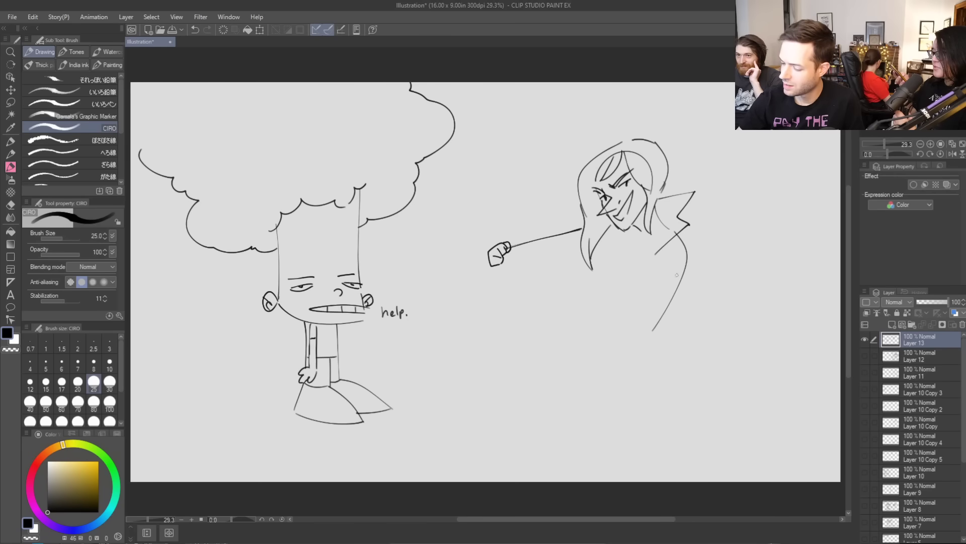
Complete the bent near sleeve with a forearm, open cuff, inner arm edge, and fold lines at the shoulder and elbow
left_click_drag(653, 330, 581, 362)
key("ctrl+z")
left_click_drag(653, 330, 570, 354)
key("ctrl+z")
mouse_move(652, 331)
left_mouse_down()
mouse_move(588, 348)
mouse_move(594, 323)
left_mouse_up()
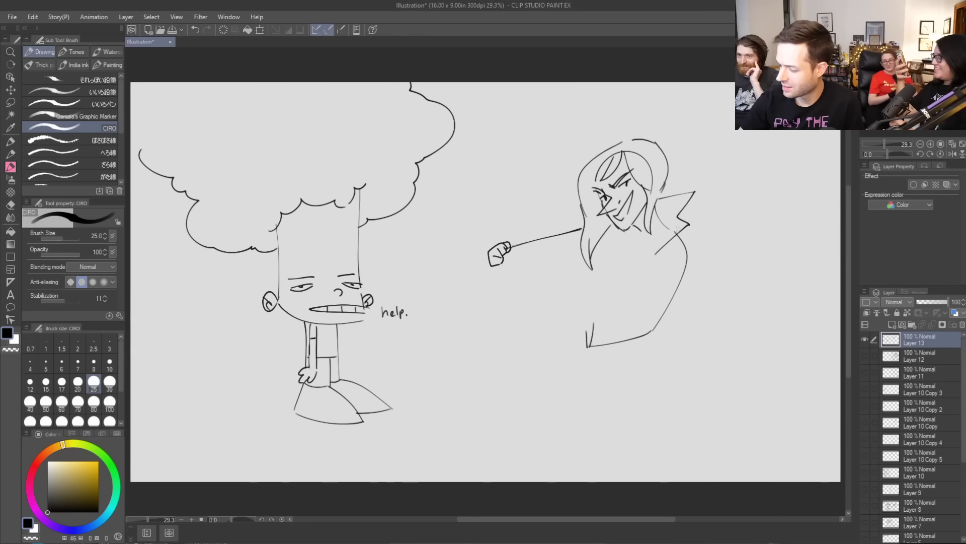
mouse_move(660, 216)
left_mouse_down()
mouse_move(650, 253)
mouse_move(659, 260)
mouse_move(639, 296)
mouse_move(592, 314)
mouse_move(637, 323)
left_mouse_up()
left_click_drag(639, 304, 645, 312)
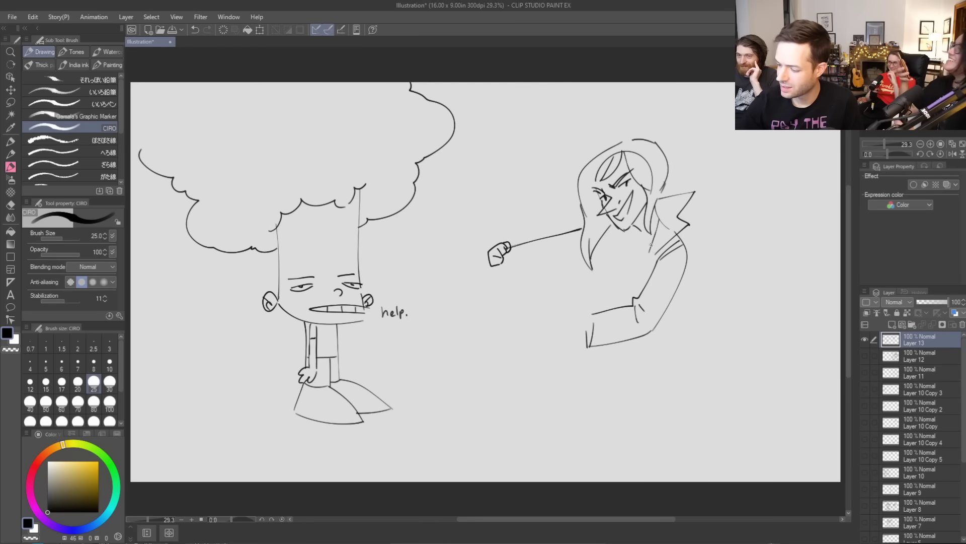
Add the far shoulder contour above the outstretched arm and a neckline below the chin
left_click_drag(585, 214, 552, 233)
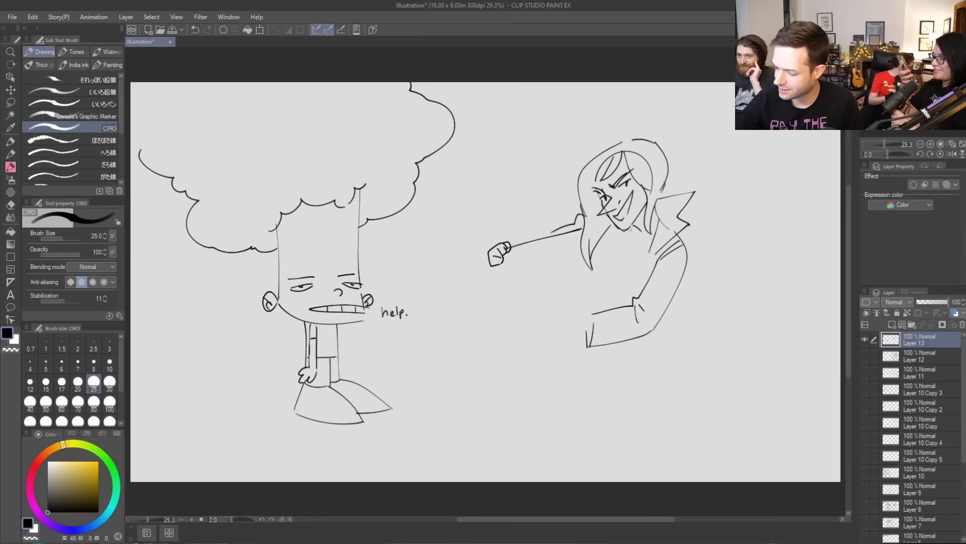
key("ctrl+z")
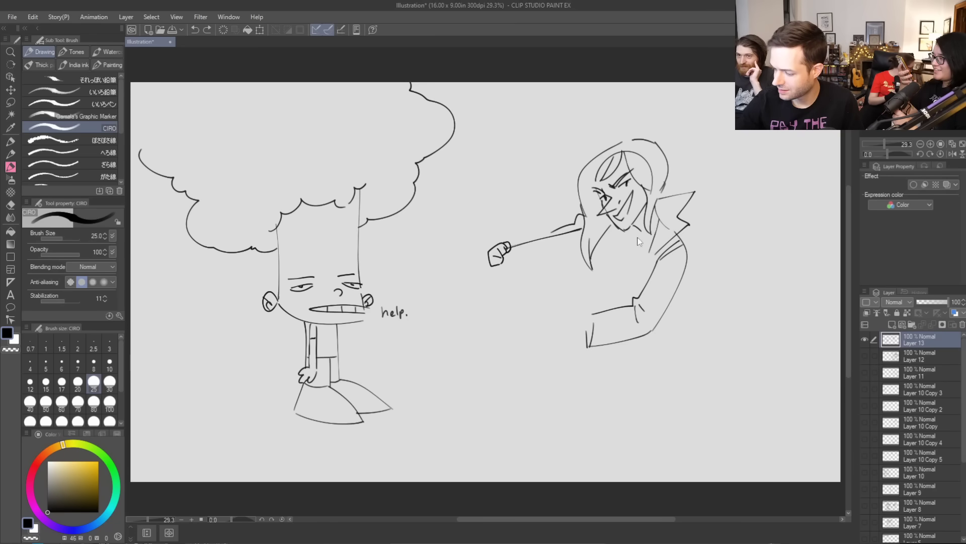
left_click_drag(631, 229, 649, 240)
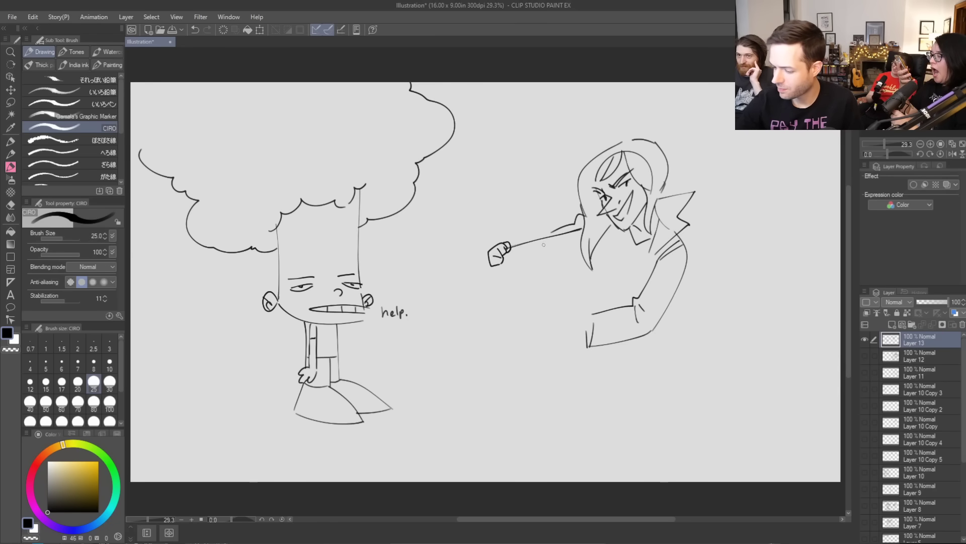
Draw the outstretched arm's underside and a long narrow shape extending down from the fist to a curved point
mouse_move(509, 254)
left_mouse_down()
mouse_move(538, 249)
mouse_move(487, 349)
left_mouse_up()
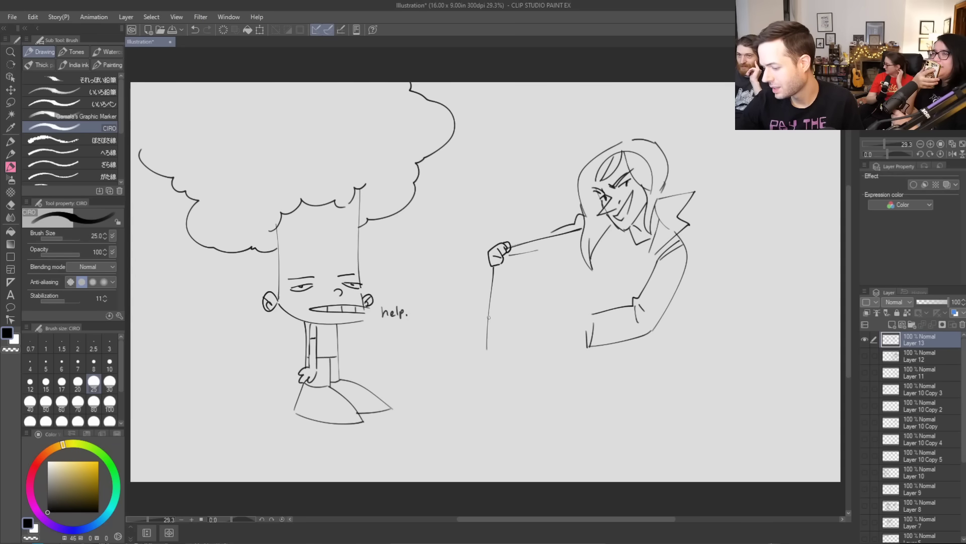
left_click_drag(502, 267, 513, 412)
left_click_drag(506, 371, 510, 404)
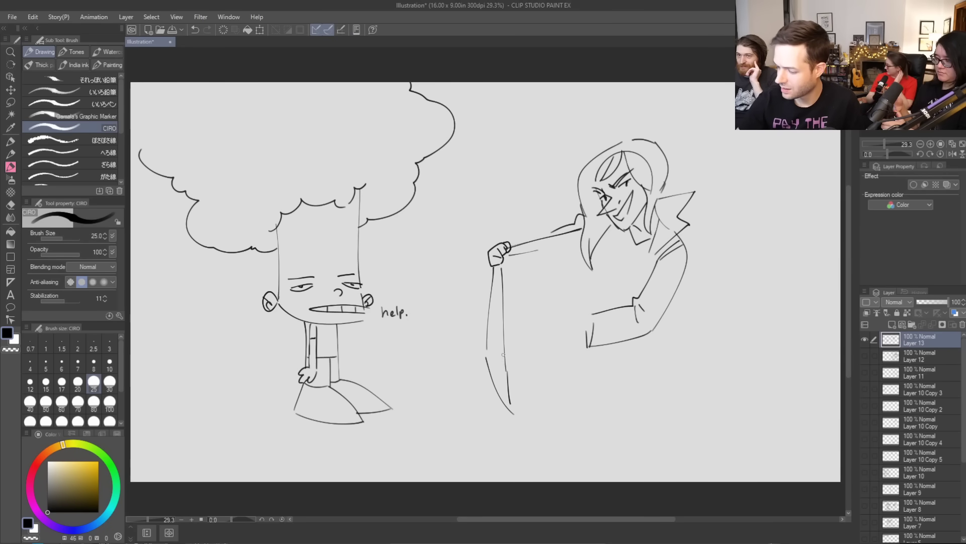
Draw an open, palm-up hand with extended fingers coming out of the near sleeve's cuff
mouse_move(578, 318)
left_mouse_down()
mouse_move(593, 316)
mouse_move(581, 327)
left_mouse_up()
key("ctrl+z")
key("ctrl+z")
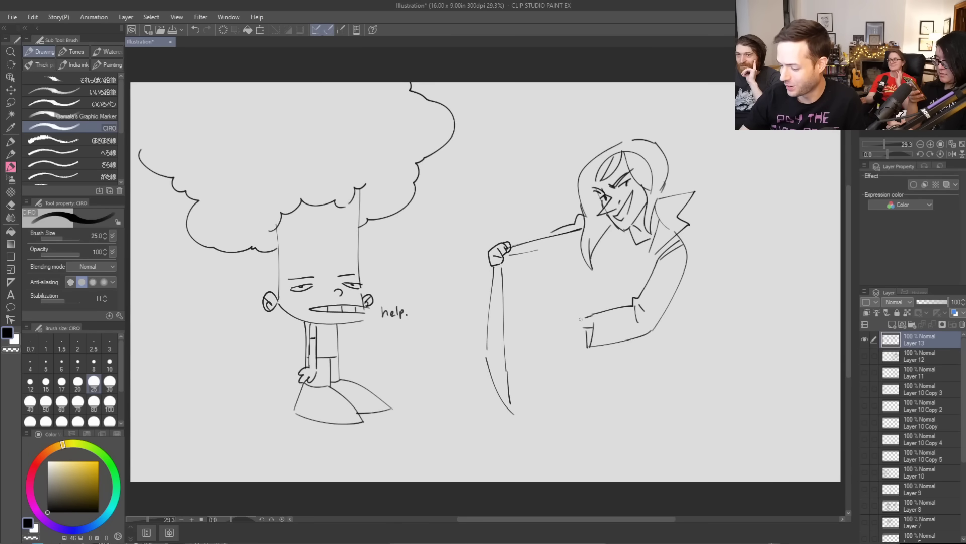
mouse_move(583, 317)
left_mouse_down()
mouse_move(561, 317)
mouse_move(573, 318)
left_mouse_up()
mouse_move(571, 317)
left_mouse_down()
mouse_move(547, 320)
mouse_move(584, 331)
left_mouse_up()
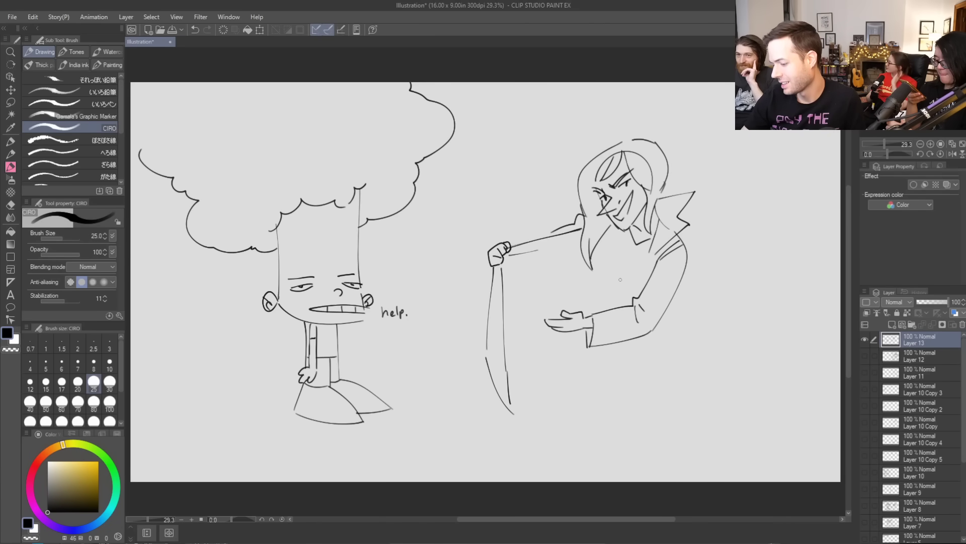
Draw a curved cuff with a dark shaded gap beneath the outstretched fist, and redraw the far shoulder contour above the arm
mouse_move(487, 259)
left_mouse_down()
mouse_move(490, 290)
mouse_move(491, 272)
left_mouse_up()
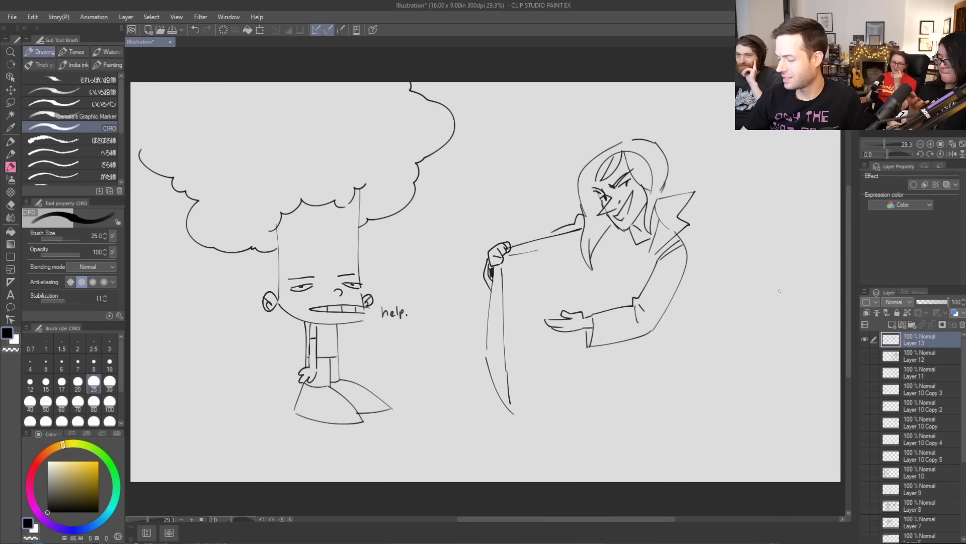
key("e")
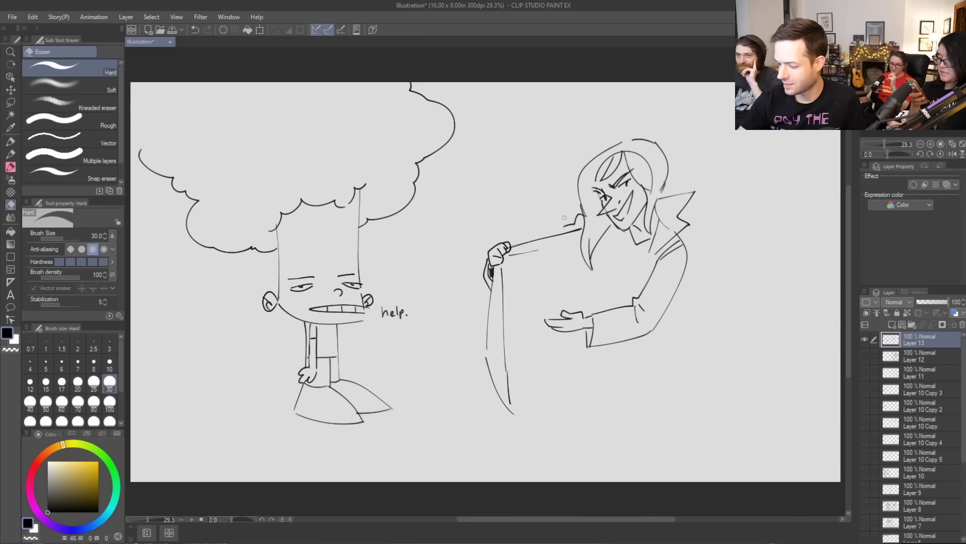
key("b")
left_click_drag(550, 235, 566, 227)
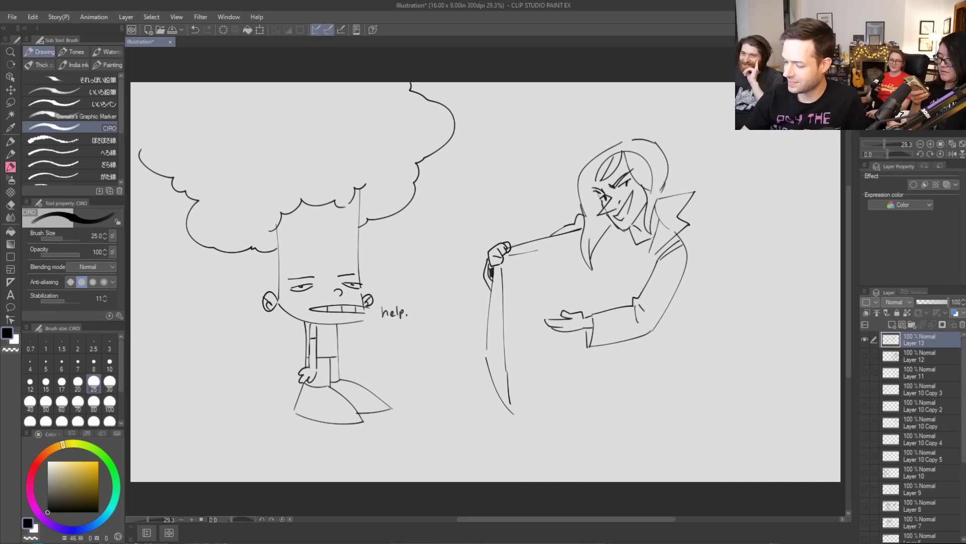
mouse_move(612, 252)
left_mouse_down()
mouse_move(656, 241)
mouse_move(647, 278)
left_mouse_up()
left_click_drag(619, 244, 611, 281)
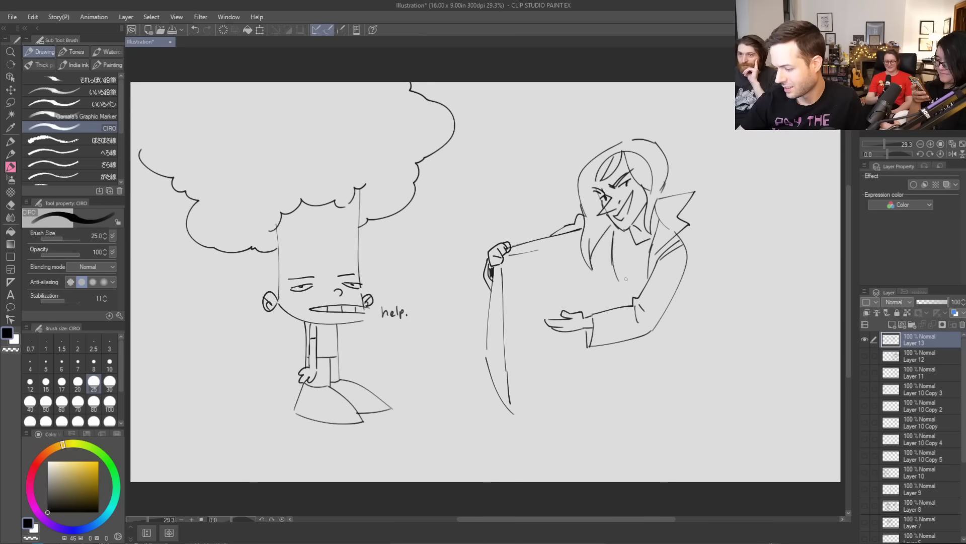
key("ctrl+z")
key("ctrl+z")
key("ctrl+z")
key("ctrl+z")
Draw the torso's curved front contour from the neck to the waist and the coat's inner edge beside the near sleeve
mouse_move(620, 231)
left_mouse_down()
mouse_move(629, 279)
mouse_move(613, 276)
mouse_move(621, 295)
left_mouse_up()
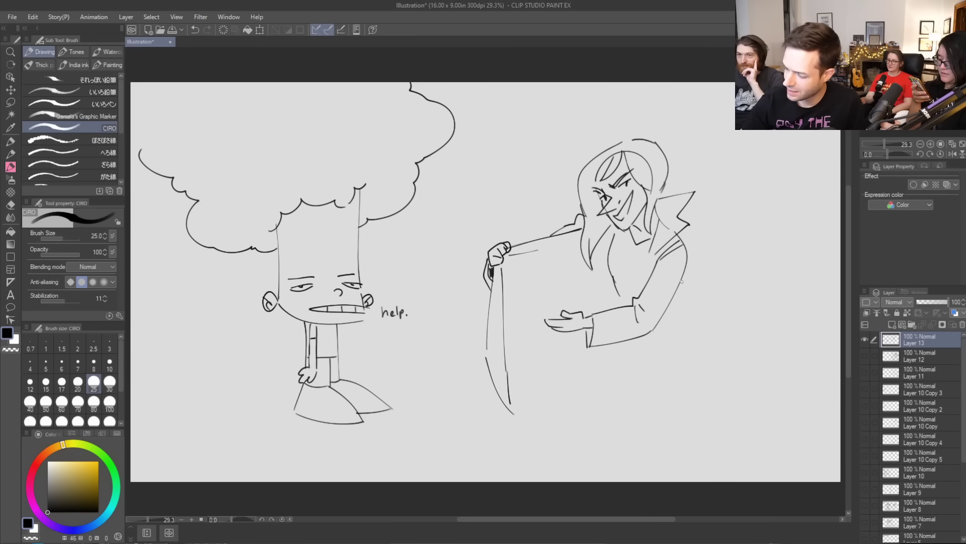
left_click_drag(663, 318, 667, 425)
key("ctrl+z")
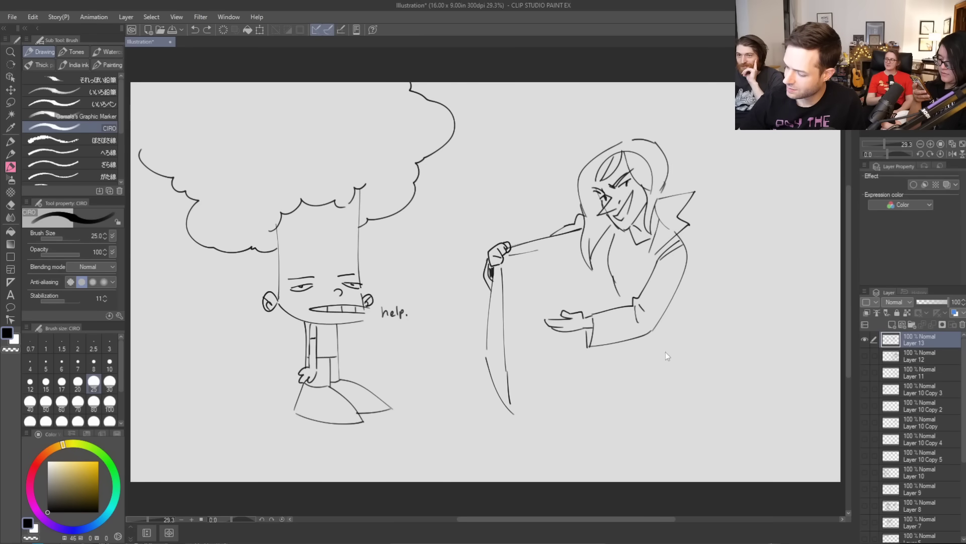
left_click_drag(654, 241, 646, 283)
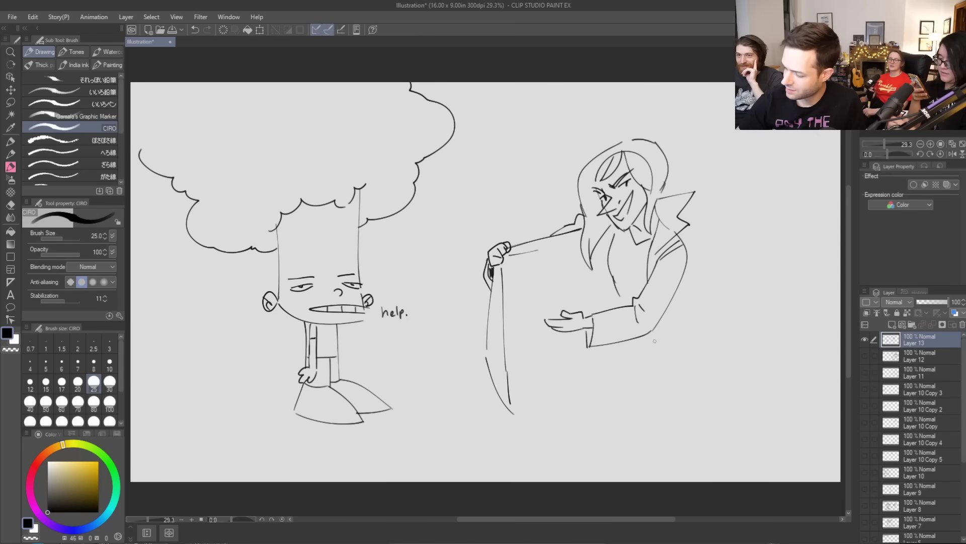
Draw the long coat tail with a pointed front hem and curved back contour, and extend the line beneath the outstretched arm
mouse_move(653, 336)
left_mouse_down()
mouse_move(659, 469)
mouse_move(683, 428)
left_mouse_up()
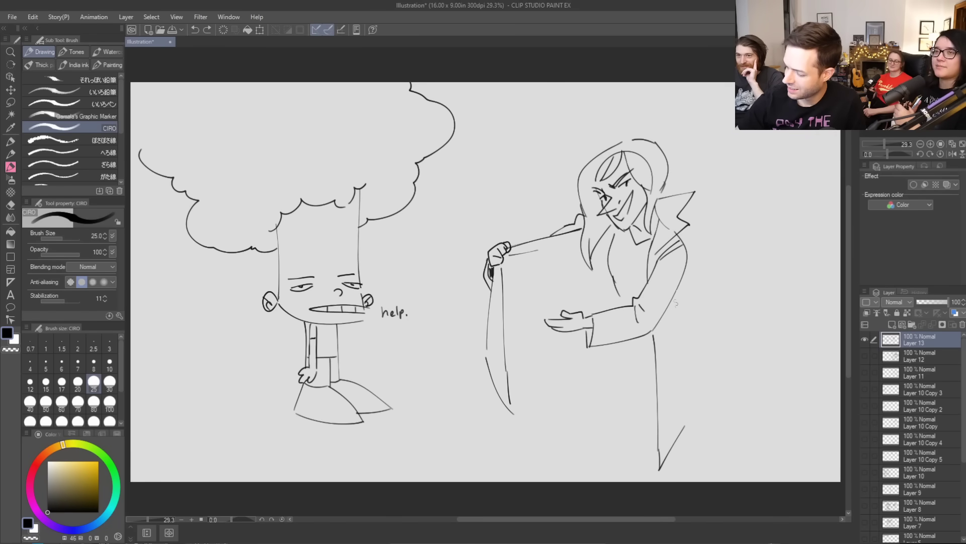
mouse_move(674, 297)
left_mouse_down()
mouse_move(704, 351)
mouse_move(700, 416)
left_mouse_up()
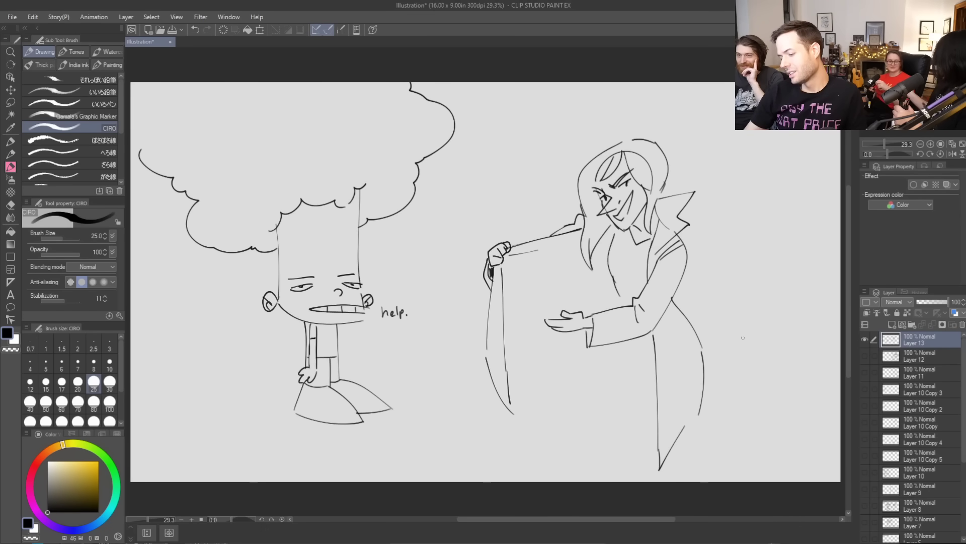
left_click_drag(551, 246, 577, 237)
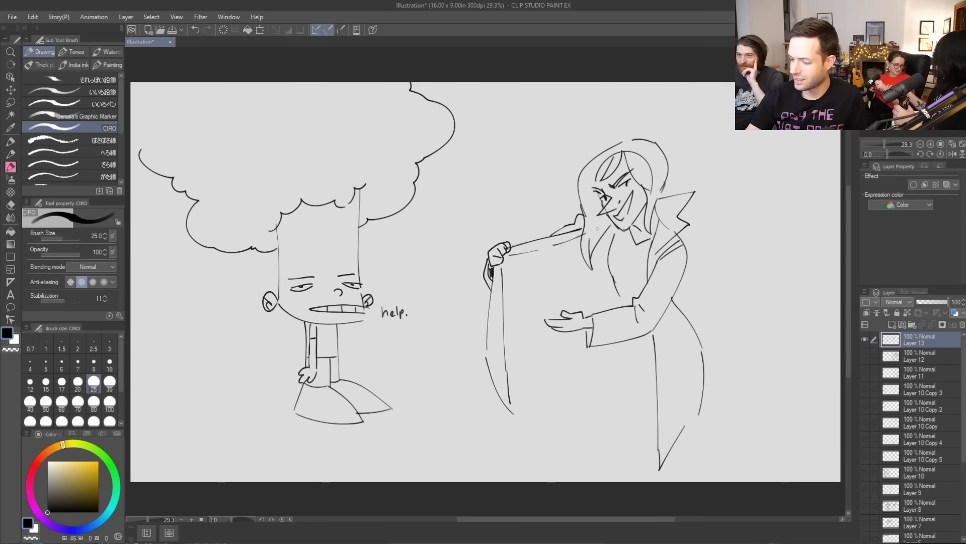
key("e")
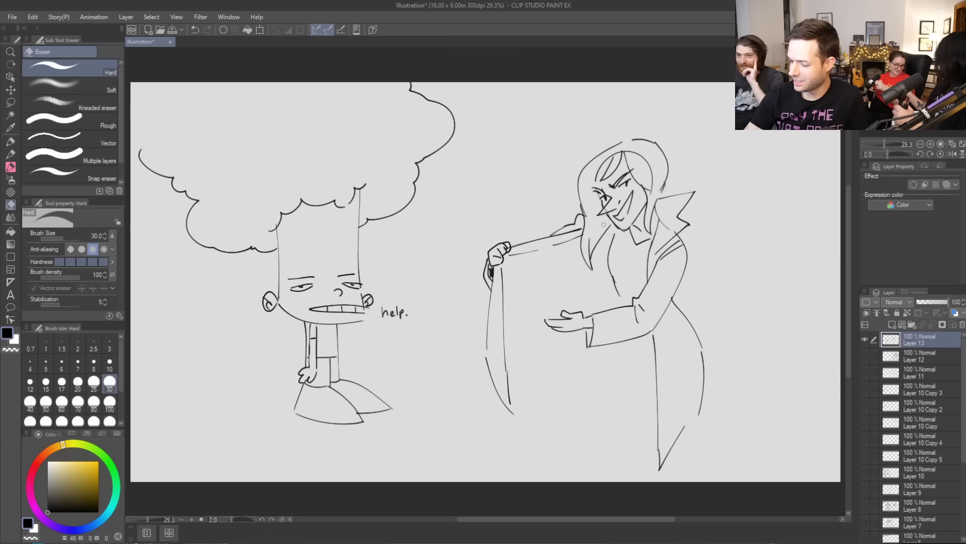
key("b")
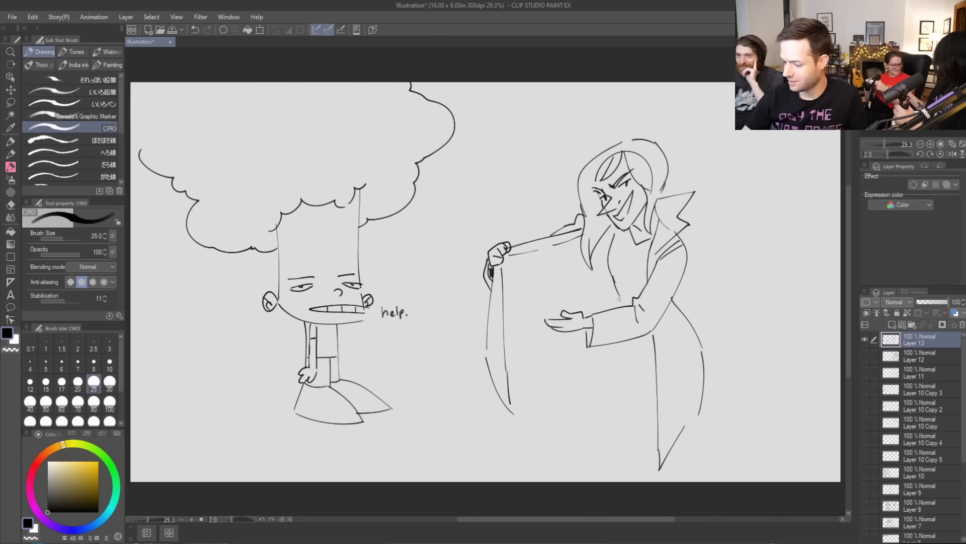
Draw the forward trouser leg with a cuff, ankle line and crotch fold, and close the rear lower edge of the coat tail
left_click_drag(605, 348, 569, 420)
left_click_drag(597, 364, 546, 472)
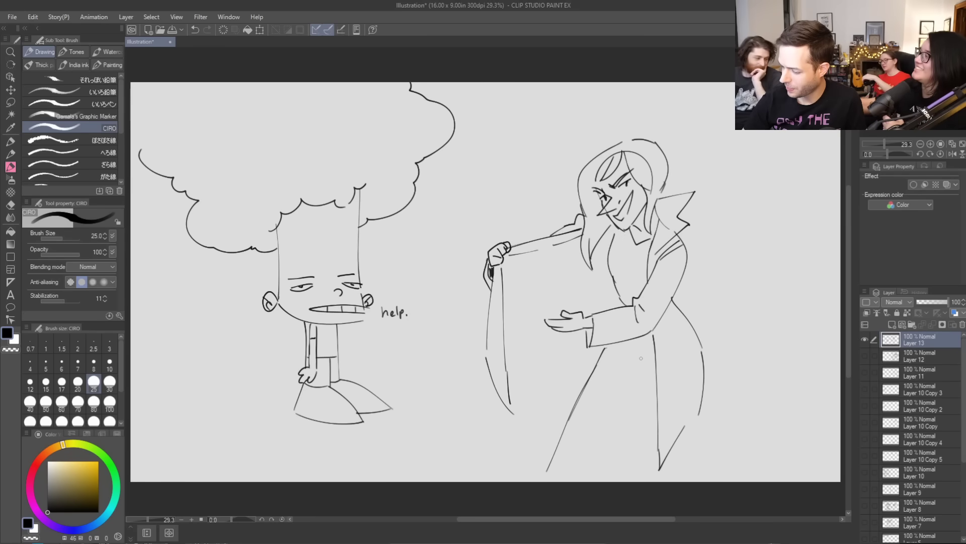
left_click_drag(644, 359, 602, 415)
key("ctrl+z")
mouse_move(646, 361)
left_mouse_down()
mouse_move(599, 419)
mouse_move(585, 461)
left_mouse_up()
left_click_drag(637, 352, 651, 376)
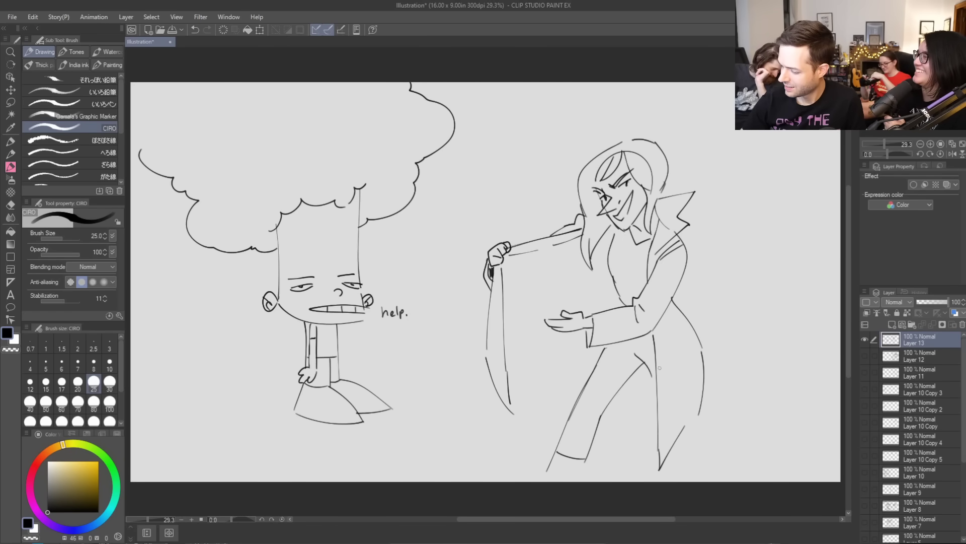
mouse_move(697, 414)
left_mouse_down()
mouse_move(705, 458)
mouse_move(676, 463)
mouse_move(699, 467)
left_mouse_up()
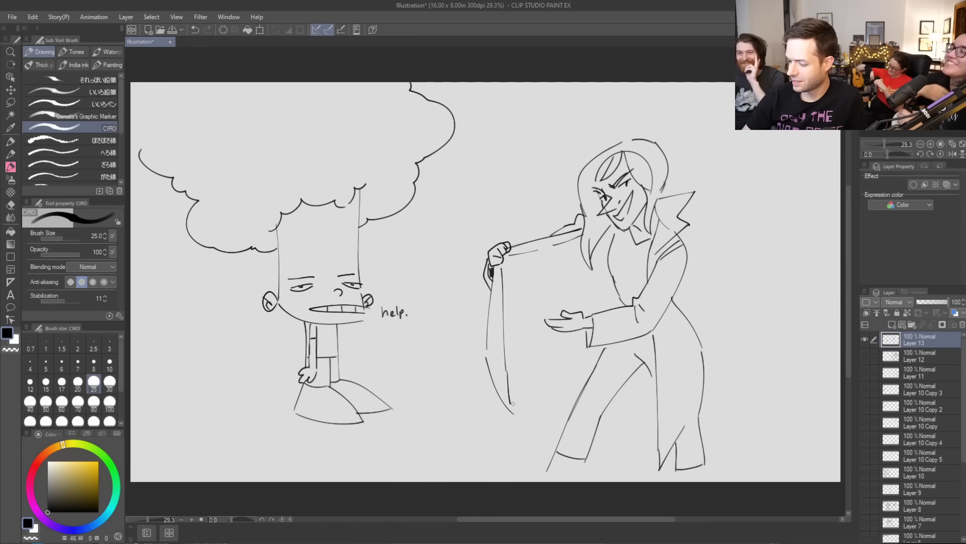
left_click_drag(573, 458, 554, 479)
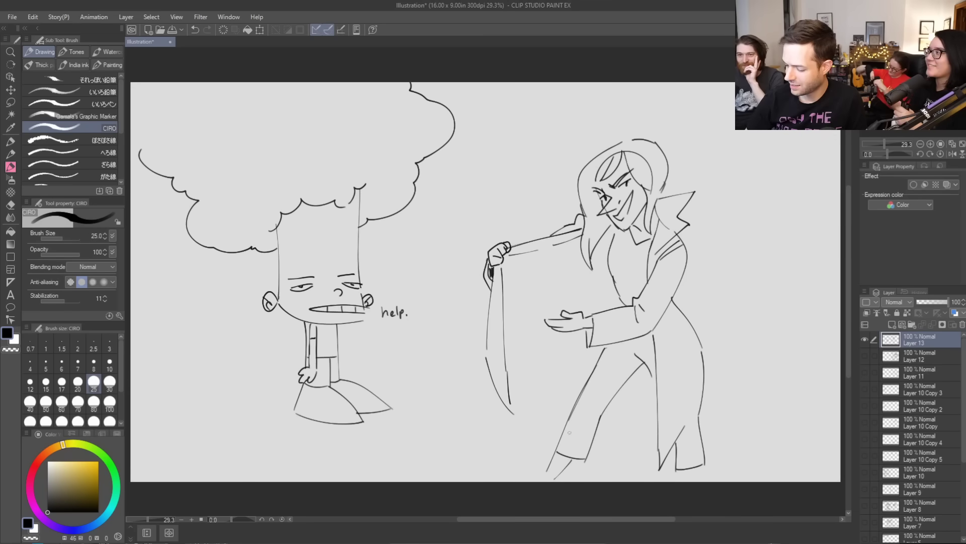
Lasso the whole long-haired character, move it up and to the right to make room for the feet, and deselect
key("m")
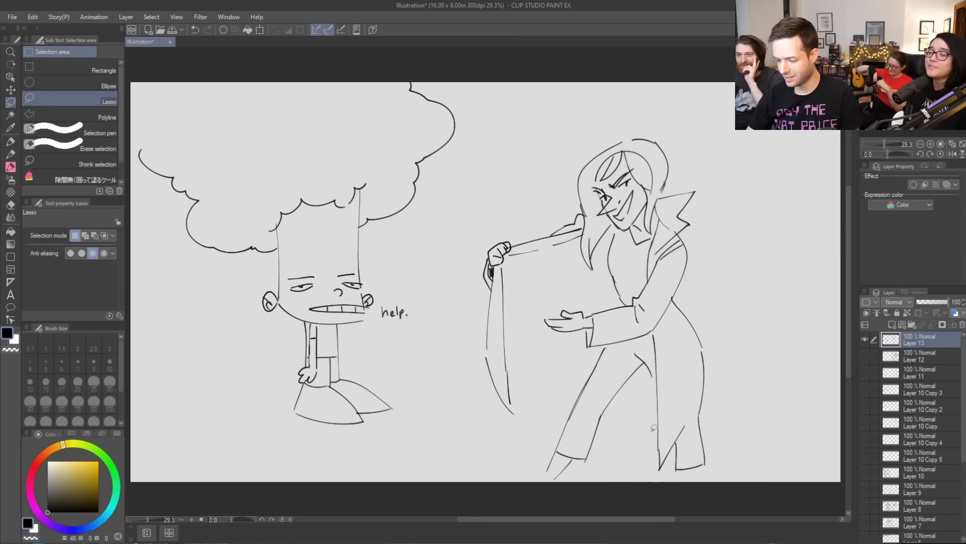
mouse_move(495, 446)
left_mouse_down()
mouse_move(445, 254)
mouse_move(684, 106)
mouse_move(781, 372)
mouse_move(642, 508)
mouse_move(448, 452)
left_mouse_up()
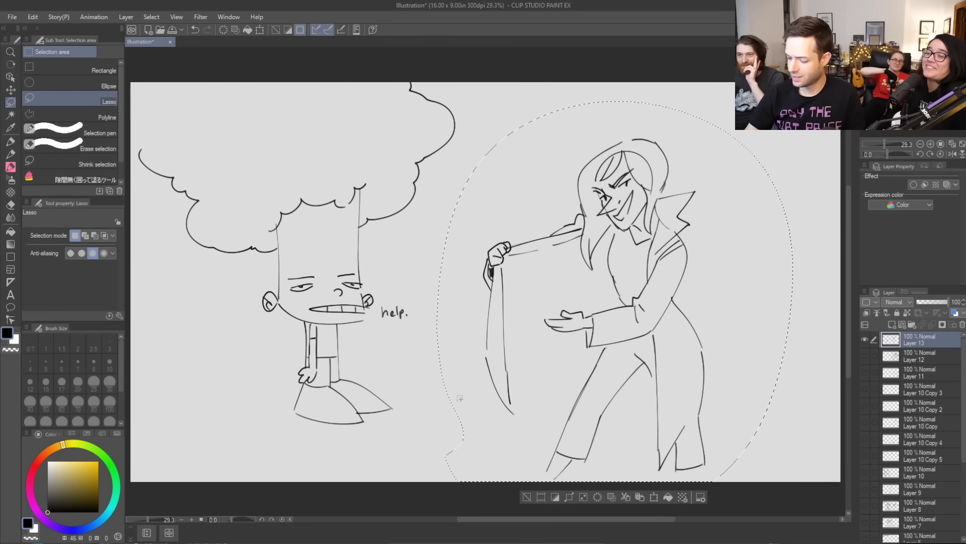
left_click(653, 496)
left_click_drag(615, 475, 635, 441)
key("Return")
key("ctrl+d")
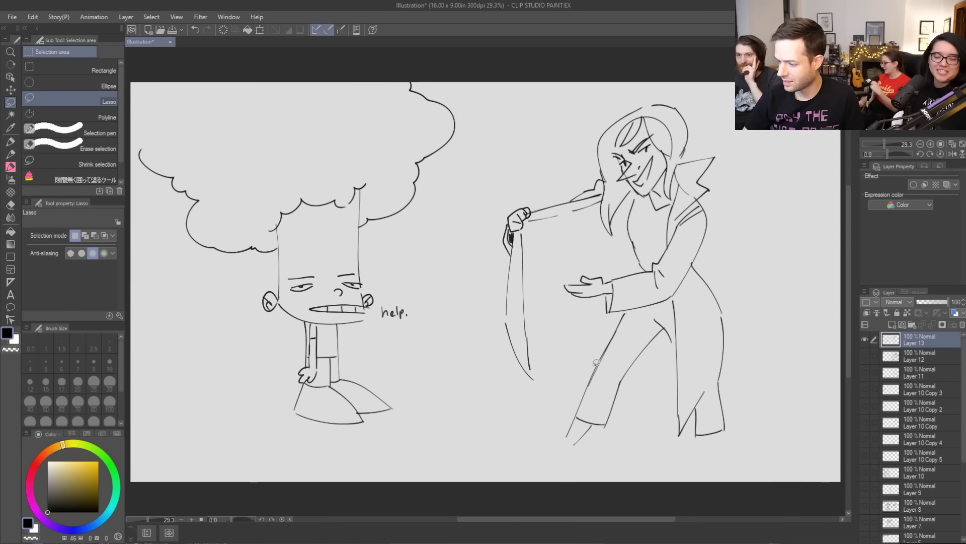
Enlarge the hard eraser to size 70 and clean up the stray hair lines beside the long-haired character's face
key("e")
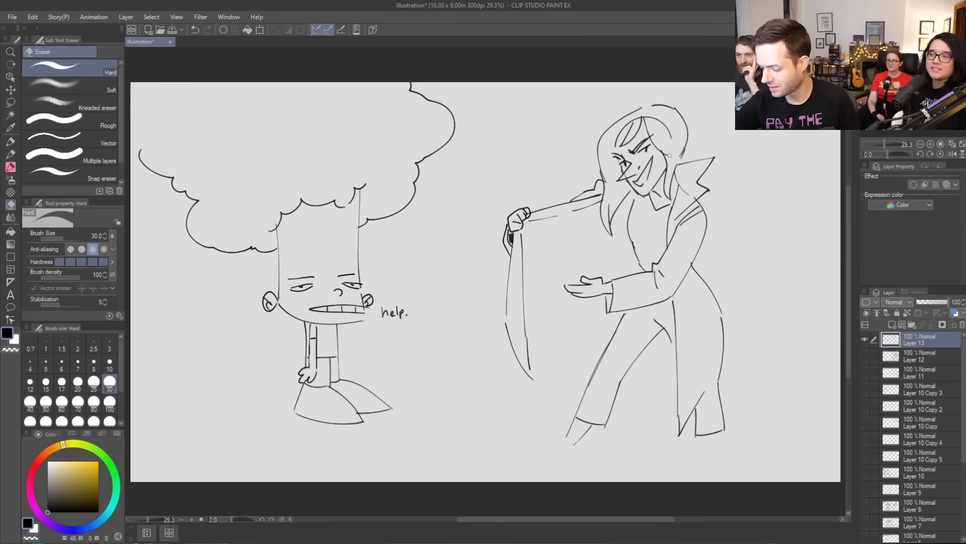
key("bracketright")
key("bracketright")
key("bracketright")
key("bracketright")
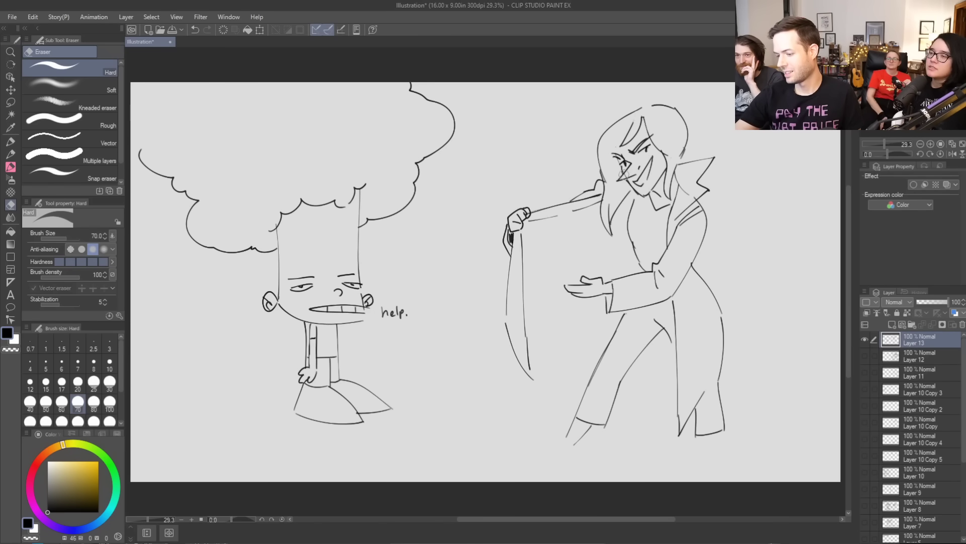
Draw a pointed shoe on the forward leg, the rear ankle and foot below the coat, and a fold line inside the coat's back
key("b")
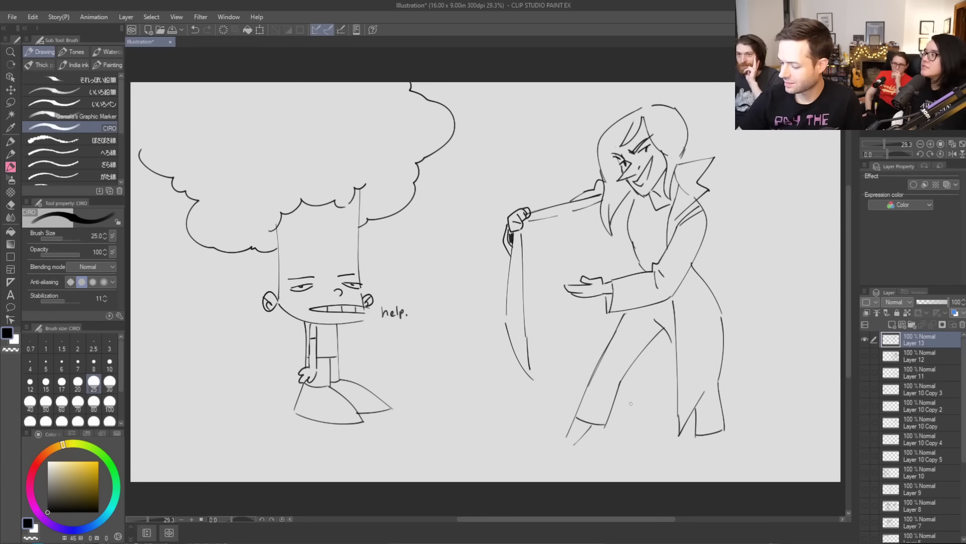
mouse_move(565, 437)
left_mouse_down()
mouse_move(518, 466)
mouse_move(577, 461)
left_mouse_up()
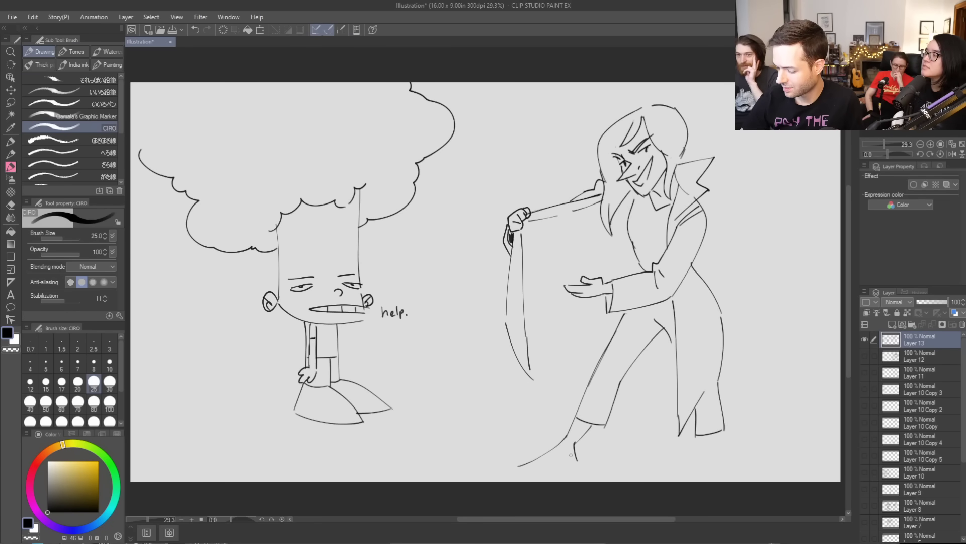
left_click_drag(518, 468, 573, 466)
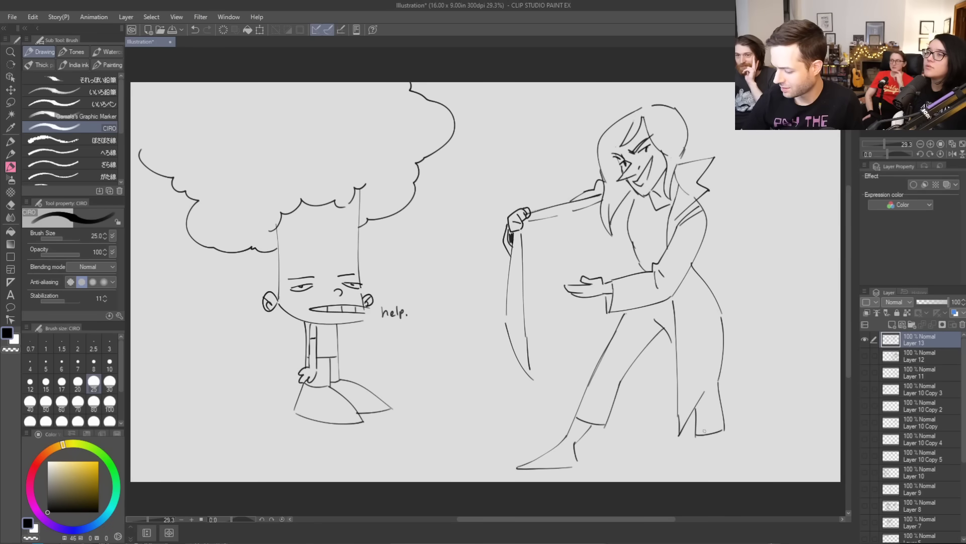
mouse_move(705, 435)
left_mouse_down()
mouse_move(681, 473)
mouse_move(717, 447)
mouse_move(721, 461)
mouse_move(678, 475)
mouse_move(718, 470)
left_mouse_up()
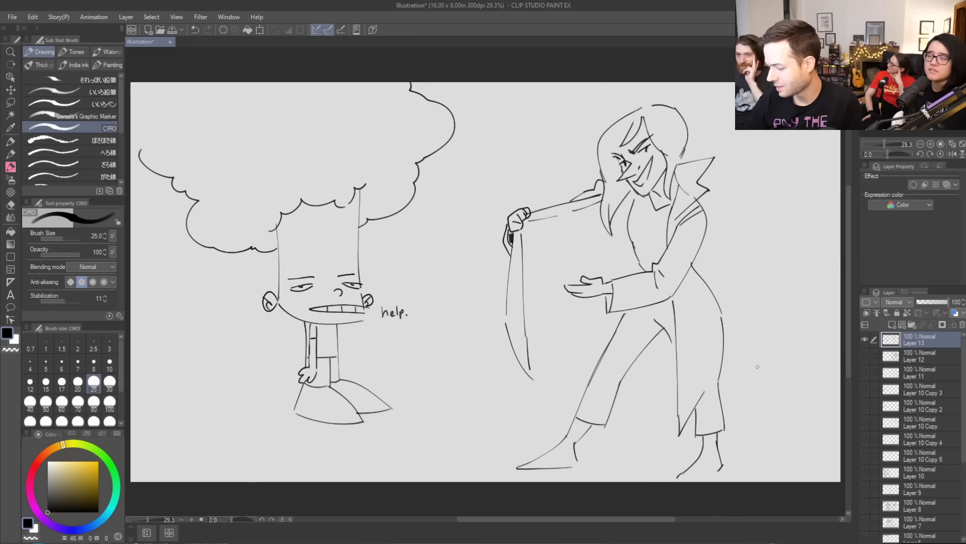
left_click_drag(722, 318, 707, 381)
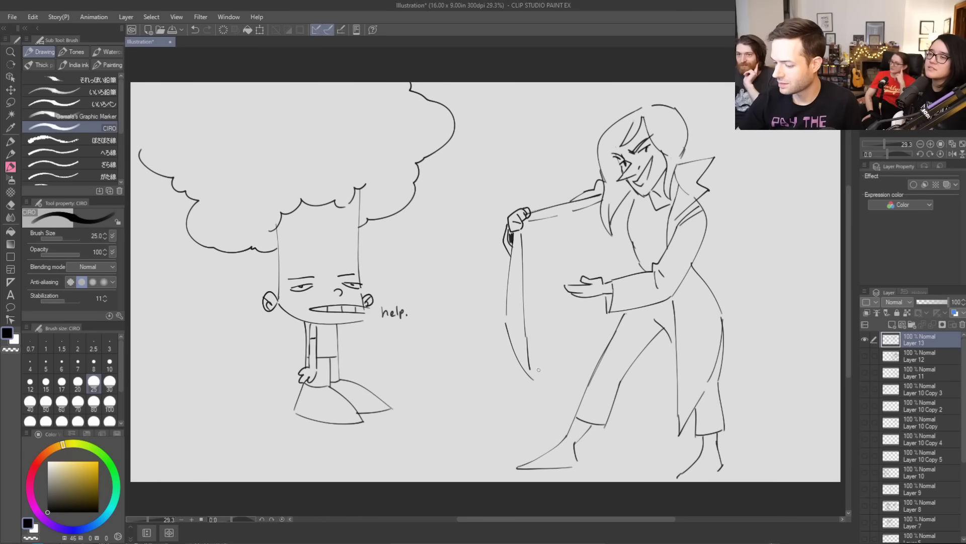
Draw the curved lower edge of the held-open coat panel and a large dripping blob with a smaller rounded shape inside it
left_click_drag(531, 377, 596, 323)
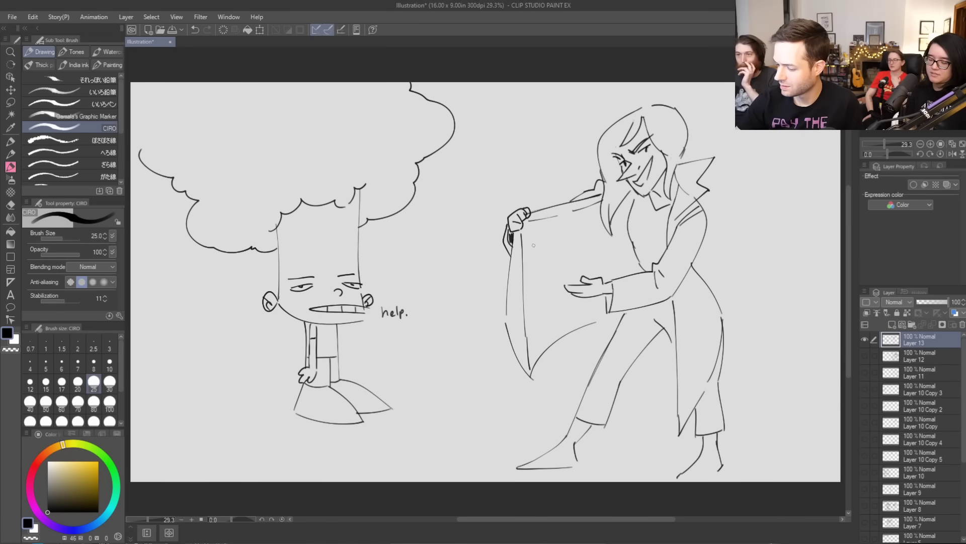
left_click_drag(554, 237, 531, 259)
key("ctrl+z")
mouse_move(565, 227)
left_mouse_down()
mouse_move(534, 245)
mouse_move(539, 311)
mouse_move(552, 301)
mouse_move(562, 330)
mouse_move(567, 304)
left_mouse_up()
mouse_move(579, 226)
left_mouse_down()
mouse_move(587, 265)
mouse_move(574, 319)
mouse_move(584, 328)
mouse_move(562, 355)
mouse_move(572, 342)
left_mouse_up()
mouse_move(544, 283)
left_mouse_down()
mouse_move(544, 252)
mouse_move(540, 259)
mouse_move(571, 243)
mouse_move(573, 254)
mouse_move(625, 252)
mouse_move(628, 275)
mouse_move(594, 344)
mouse_move(601, 326)
left_mouse_up()
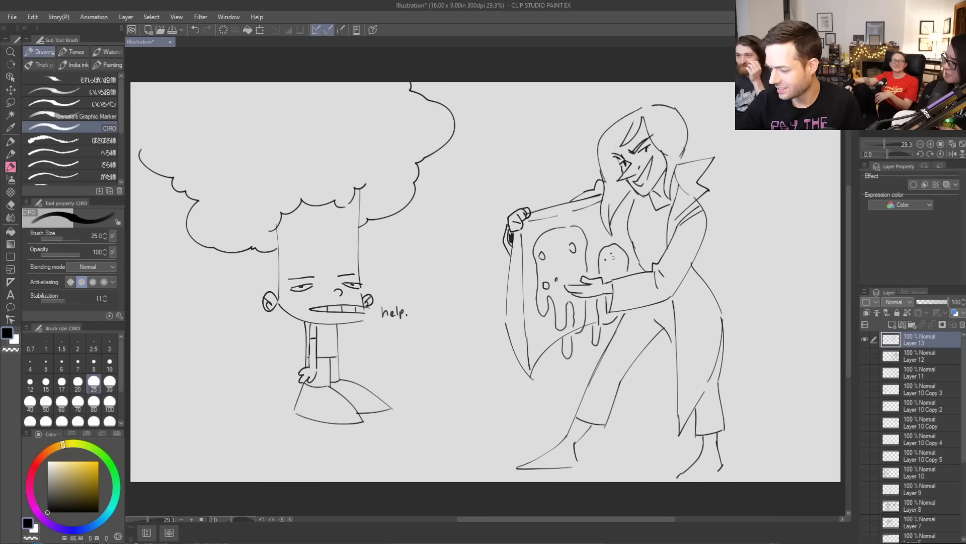
Add a third small speckled shape near the chest, more little chunks on the dripping blob, and a falling drop below it
mouse_move(619, 244)
left_mouse_down()
mouse_move(625, 225)
mouse_move(623, 247)
left_mouse_up()
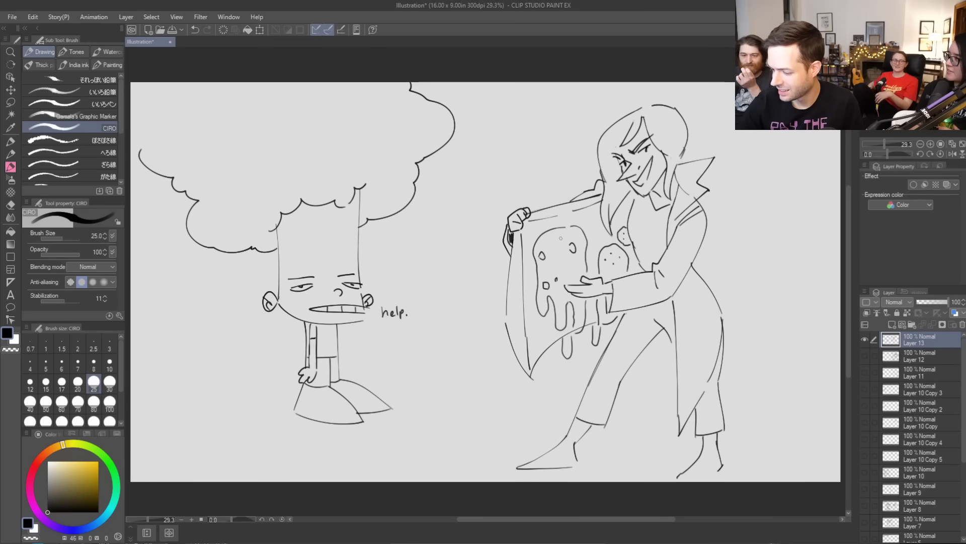
left_click_drag(541, 330, 547, 329)
left_click_drag(570, 246, 573, 265)
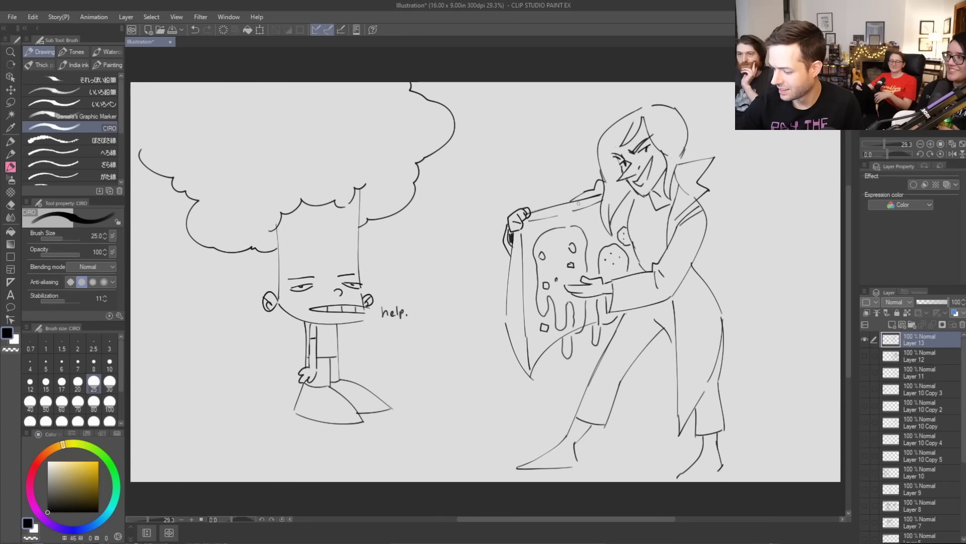
mouse_move(558, 376)
left_mouse_down()
mouse_move(552, 387)
mouse_move(559, 375)
left_mouse_up()
Add opening lines to both shoes of the long-haired character and erase the overlapping fold lines at the crotch
key("e")
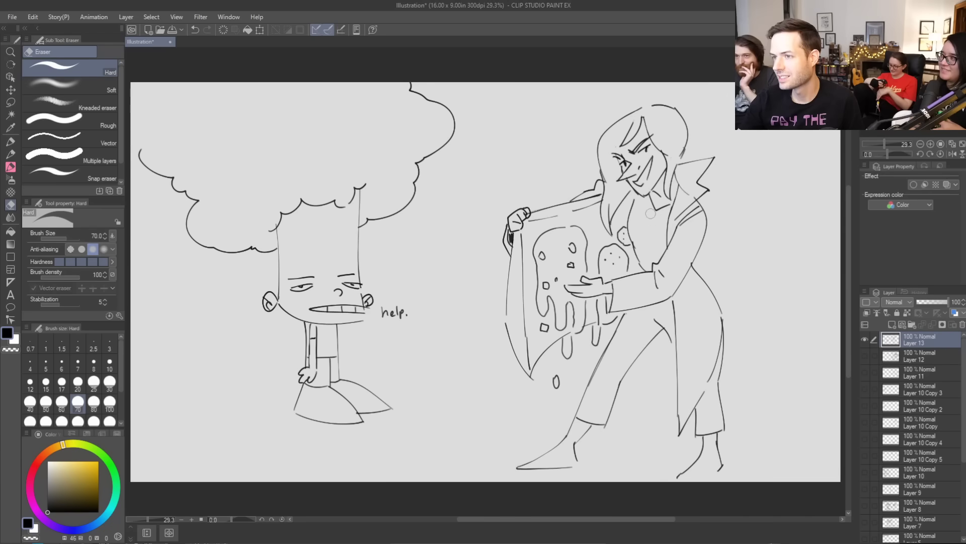
key("b")
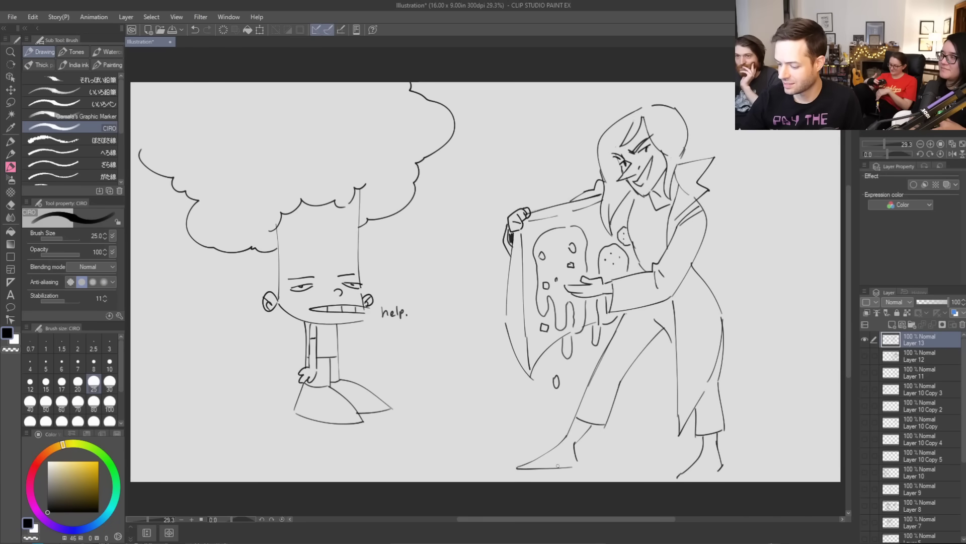
left_click_drag(548, 460, 569, 455)
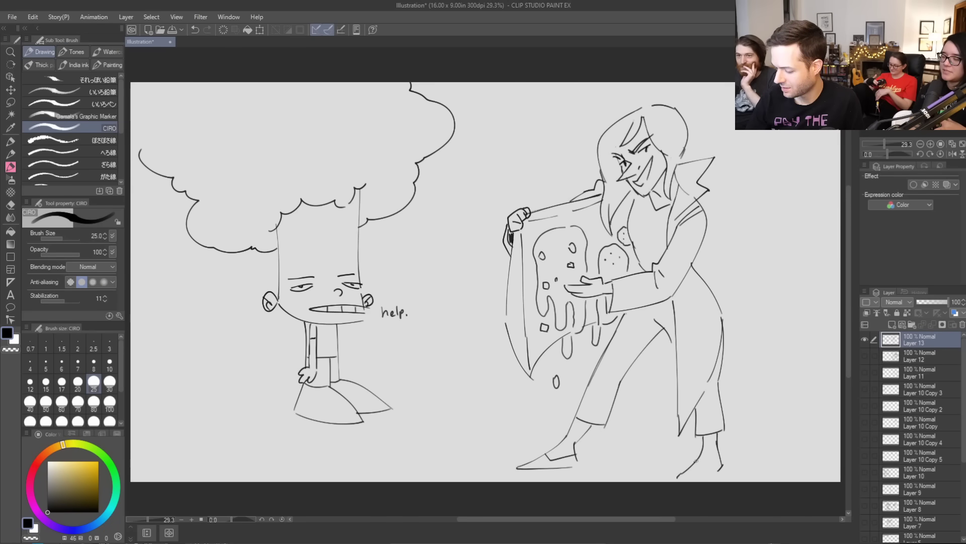
mouse_move(696, 460)
left_mouse_down()
mouse_move(710, 469)
mouse_move(722, 454)
mouse_move(711, 479)
left_mouse_up()
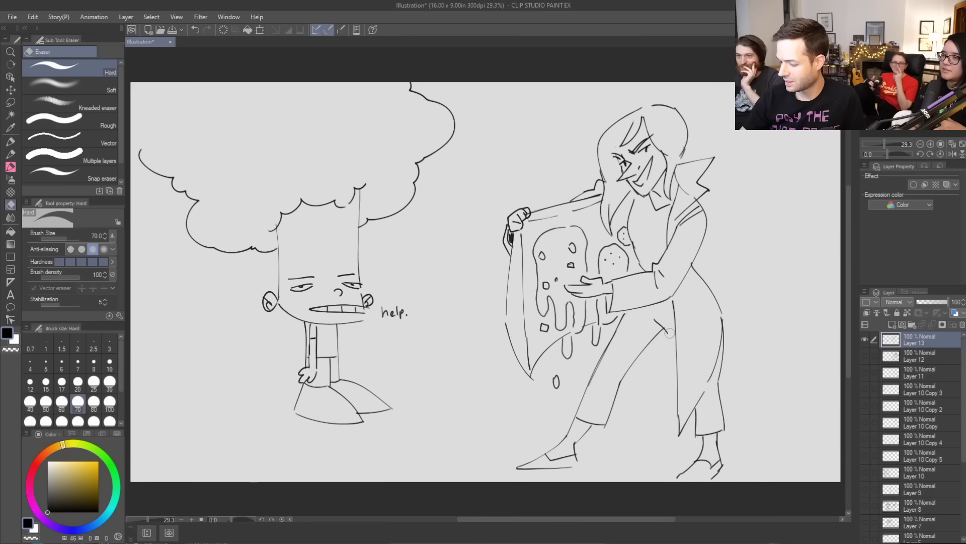
mouse_move(654, 318)
left_mouse_down()
mouse_move(669, 334)
mouse_move(664, 326)
left_mouse_up()
key("e")
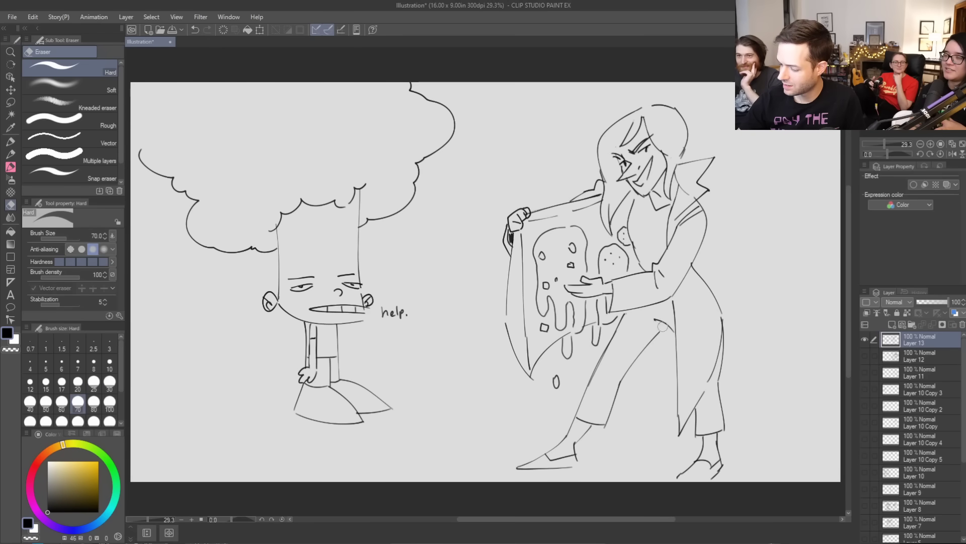
Letter "WHAT'RE YA" in capitals in the space beside the long-haired character's head
key("b")
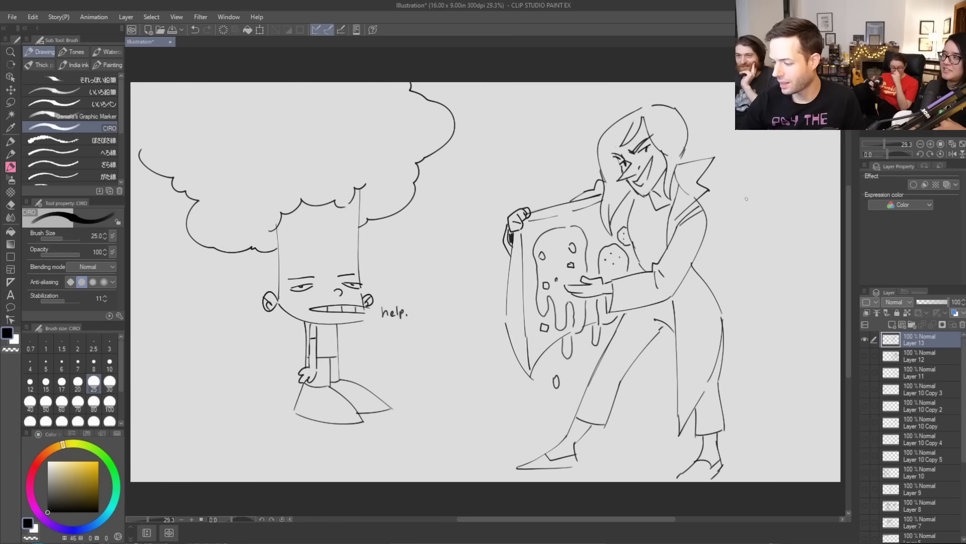
left_click_drag(592, 175, 606, 197)
key("ctrl+z")
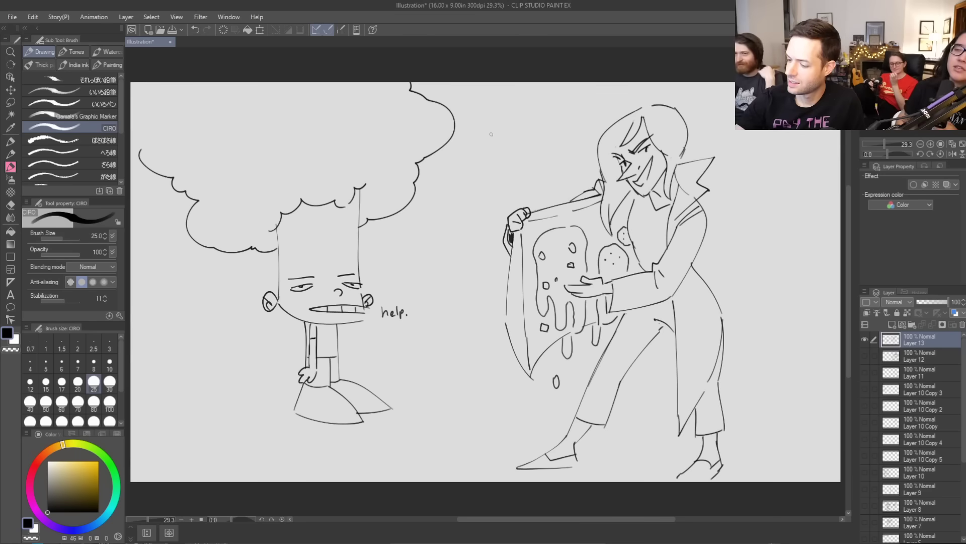
mouse_move(486, 128)
left_mouse_down()
mouse_move(496, 138)
mouse_move(501, 122)
mouse_move(507, 138)
mouse_move(523, 138)
mouse_move(532, 119)
mouse_move(539, 132)
mouse_move(571, 126)
left_mouse_up()
left_click_drag(574, 117, 570, 134)
mouse_move(579, 117)
left_mouse_down()
mouse_move(574, 134)
mouse_move(582, 134)
left_mouse_up()
left_click_drag(575, 128, 582, 128)
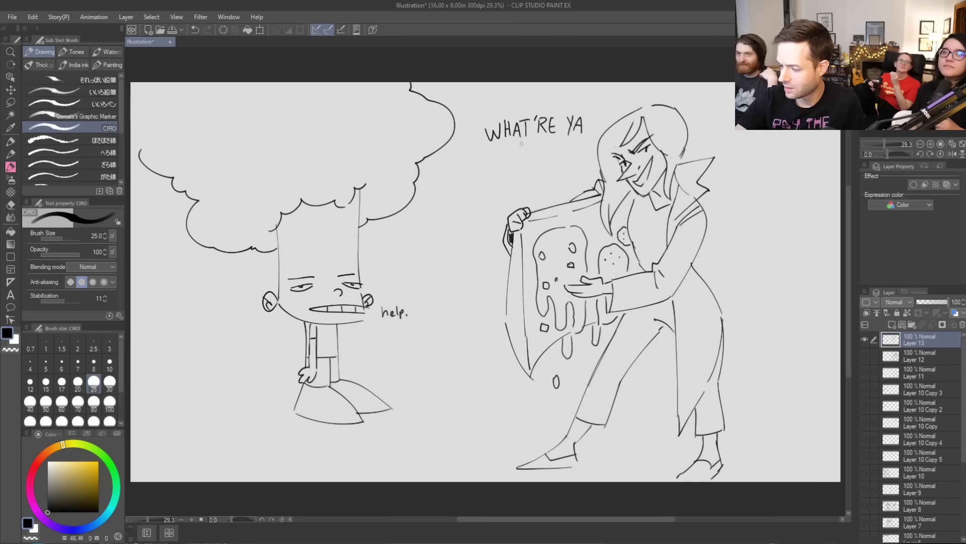
Letter "SLURPIN'?" on a second line and enclose the text in a rounded speech bubble with a tail toward the long-haired character
mouse_move(510, 151)
left_mouse_down()
mouse_move(501, 168)
mouse_move(522, 168)
mouse_move(531, 148)
mouse_move(537, 157)
left_mouse_up()
left_click_drag(536, 157, 543, 164)
left_click_drag(544, 148, 552, 163)
left_click_drag(557, 147, 563, 161)
mouse_move(564, 162)
left_mouse_down()
mouse_move(564, 148)
mouse_move(576, 158)
mouse_move(470, 119)
mouse_move(606, 117)
left_mouse_up()
left_click(575, 163)
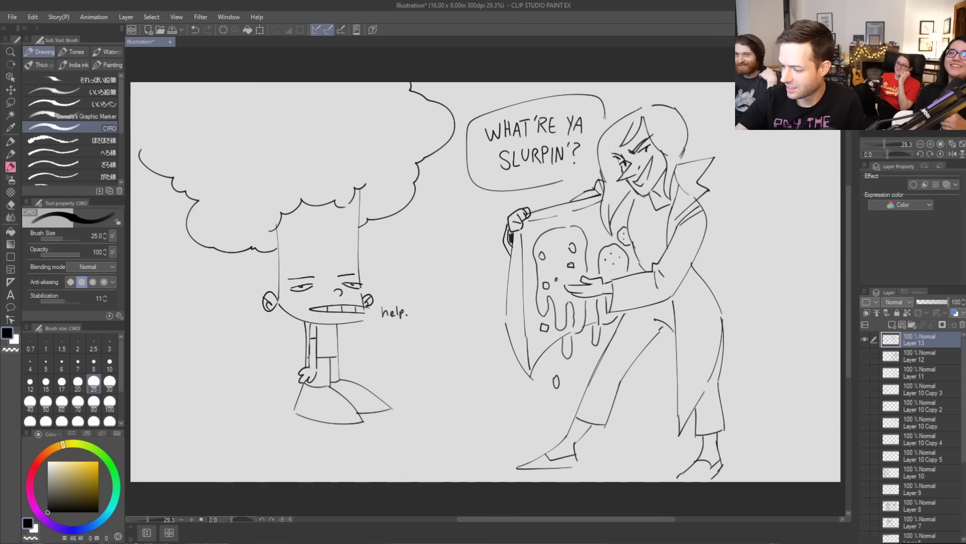
left_click_drag(575, 174, 594, 162)
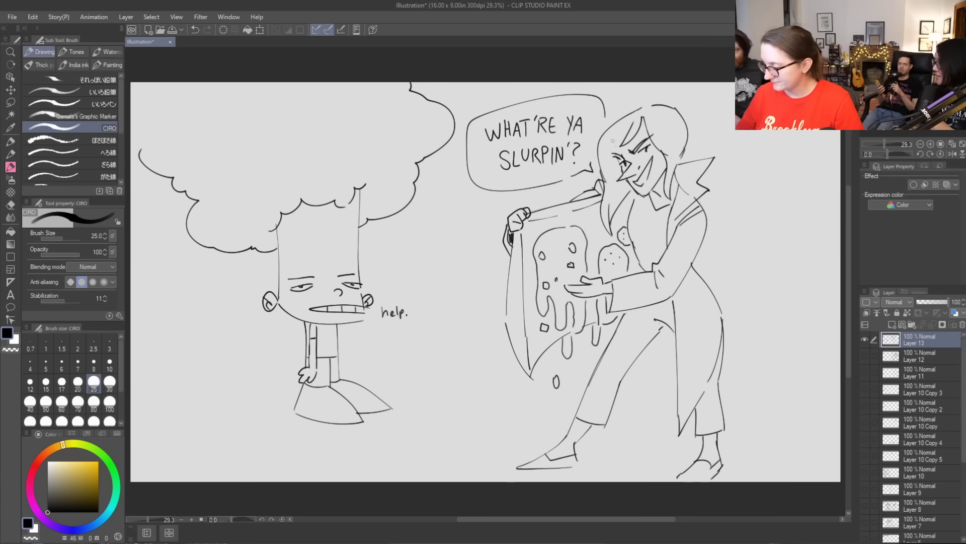
Hide the finished drawing's layer and create a new blank layer above it
left_click(865, 337)
left_click(890, 323)
Sketch a domed head rising from the canvas's lower edge, with two large drooping eyes and tiny pupils
mouse_move(743, 480)
left_mouse_down()
mouse_move(725, 425)
mouse_move(516, 434)
mouse_move(498, 480)
left_mouse_up()
mouse_move(535, 428)
left_mouse_down()
mouse_move(561, 410)
mouse_move(558, 449)
mouse_move(597, 421)
mouse_move(655, 408)
mouse_move(697, 457)
left_mouse_up()
left_click_drag(623, 425, 682, 460)
left_click_drag(567, 420, 565, 422)
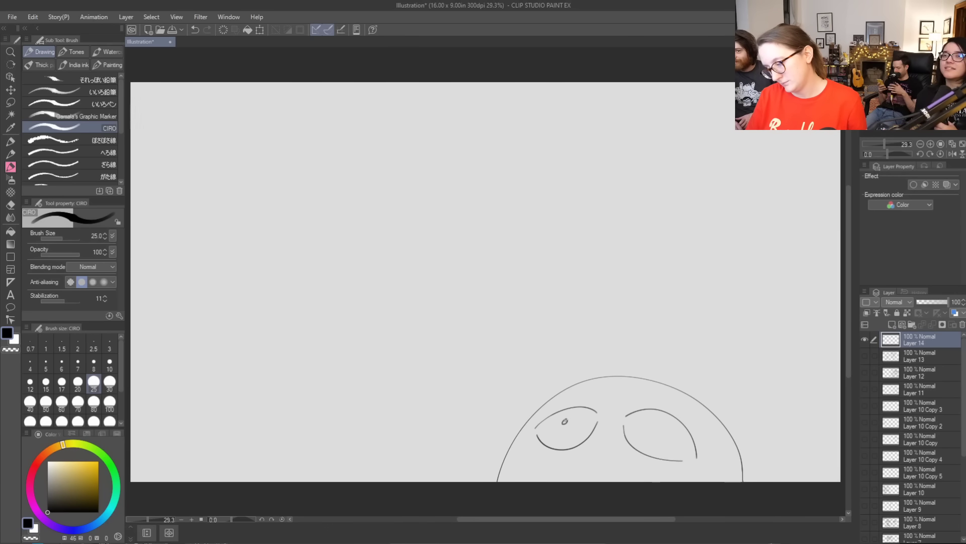
left_click_drag(650, 423, 648, 425)
Try a mouth at the canvas edge, then replace it with a small oval mouth between the eyes
mouse_move(588, 476)
left_mouse_down()
mouse_move(547, 477)
mouse_move(604, 479)
left_mouse_up()
key("ctrl+z")
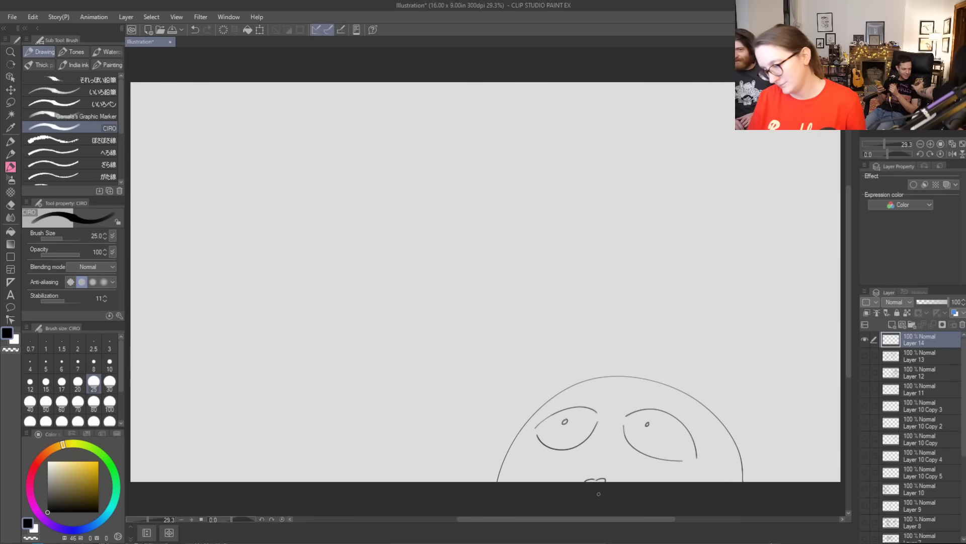
key("ctrl+z")
left_click_drag(603, 443, 610, 447)
key("ctrl+z")
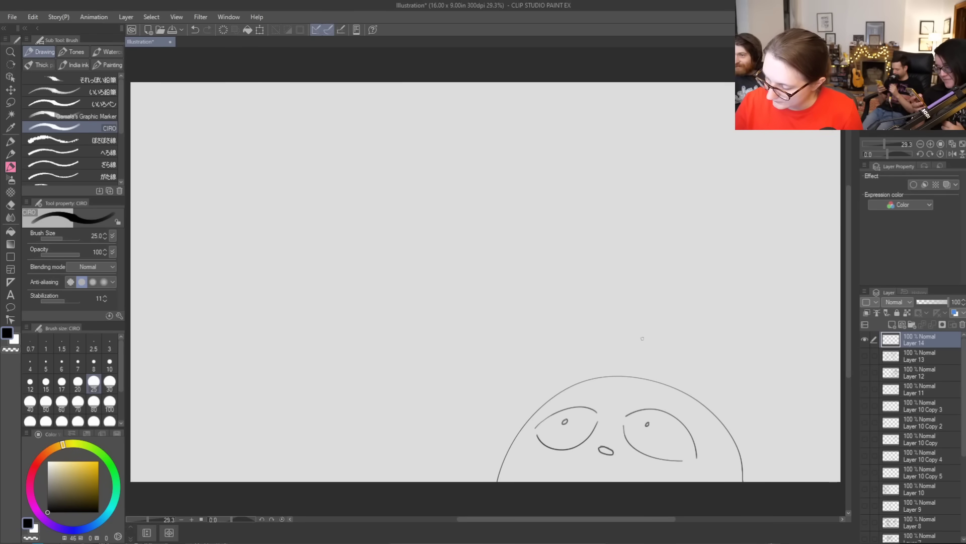
Letter "HELP" in small spaced capitals just above the domed head, redoing misplaced strokes
mouse_move(594, 370)
left_mouse_down()
mouse_move(623, 364)
mouse_move(605, 371)
mouse_move(642, 372)
left_mouse_up()
key("ctrl+z")
key("ctrl+z")
key("ctrl+z")
left_click_drag(642, 365, 643, 369)
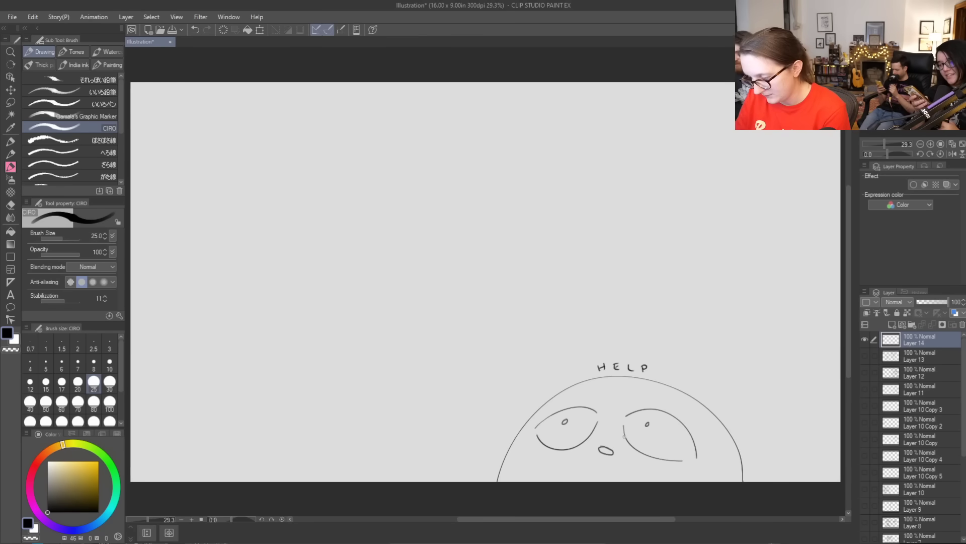
Try bag lines beside both eyes and a small nose mark, undo them, and redraw the final letter of "HELP"
left_click_drag(619, 428, 655, 461)
mouse_move(599, 426)
left_mouse_down()
mouse_move(590, 446)
mouse_move(568, 456)
left_mouse_up()
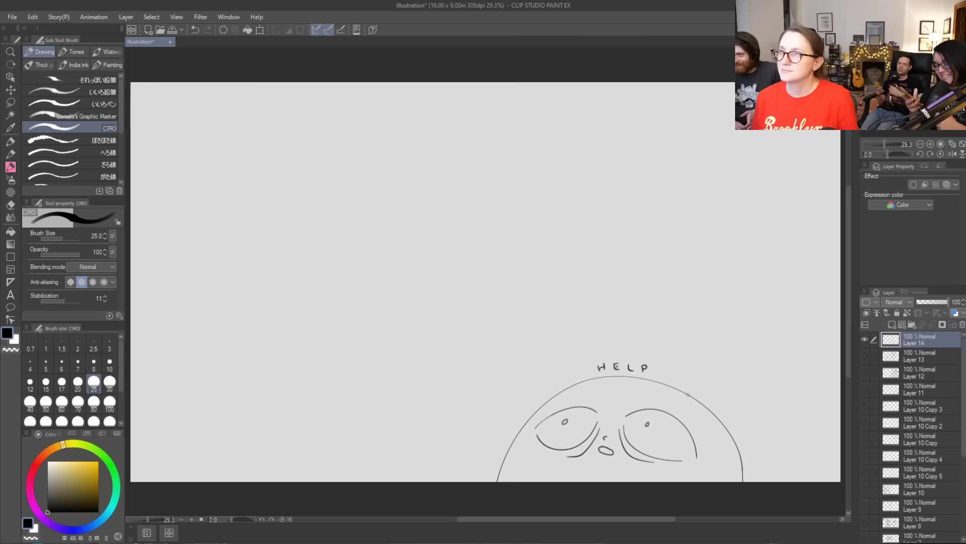
key("ctrl+z")
key("ctrl+z")
key("ctrl+z")
key("ctrl+z")
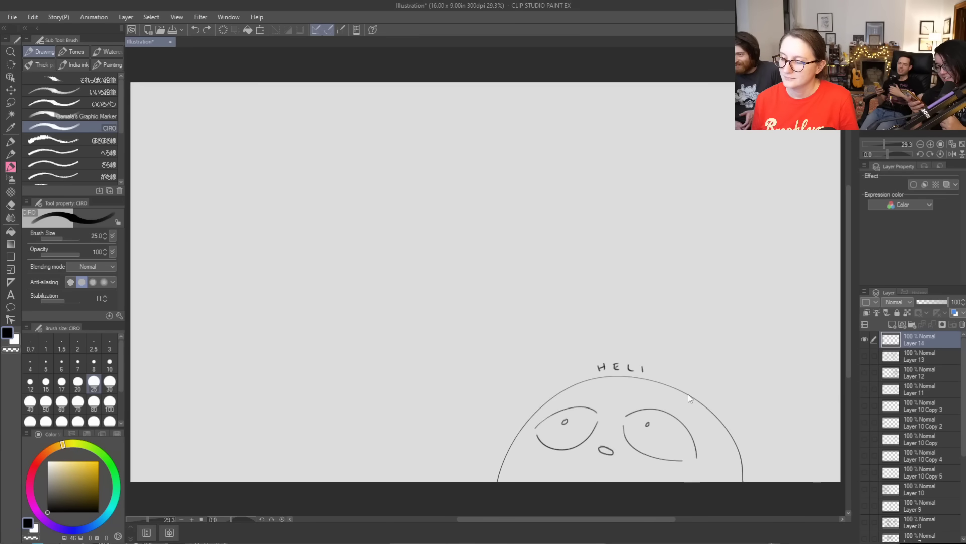
left_click_drag(642, 365, 643, 371)
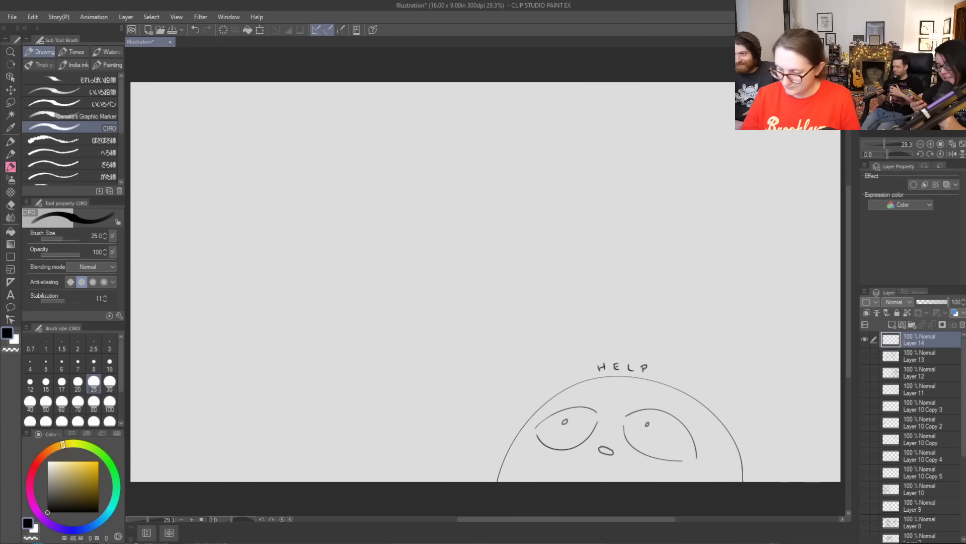
Lasso the domed face with its "HELP" lettering, delete it, and clear the selection
key("m")
mouse_move(694, 482)
left_mouse_down()
mouse_move(755, 420)
mouse_move(488, 418)
mouse_move(574, 516)
left_mouse_up()
key("Delete")
key("ctrl+d")
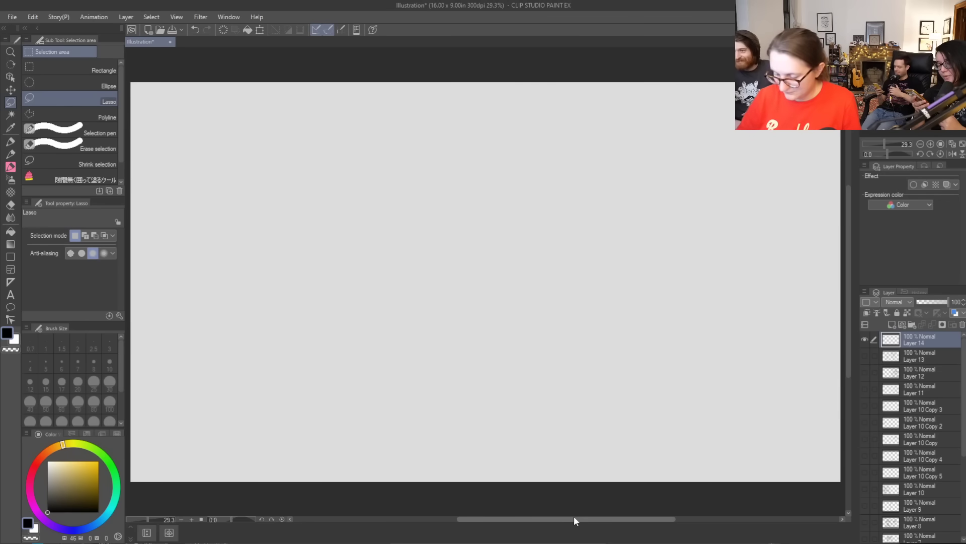
Sketch a swimming goose with a long neck, pointed tail, dot eye, double chin band and a wing line
key("b")
mouse_move(363, 152)
left_mouse_down()
mouse_move(413, 194)
mouse_move(408, 243)
mouse_move(513, 257)
mouse_move(545, 273)
mouse_move(422, 312)
mouse_move(362, 261)
mouse_move(385, 161)
mouse_move(350, 159)
mouse_move(370, 138)
left_mouse_up()
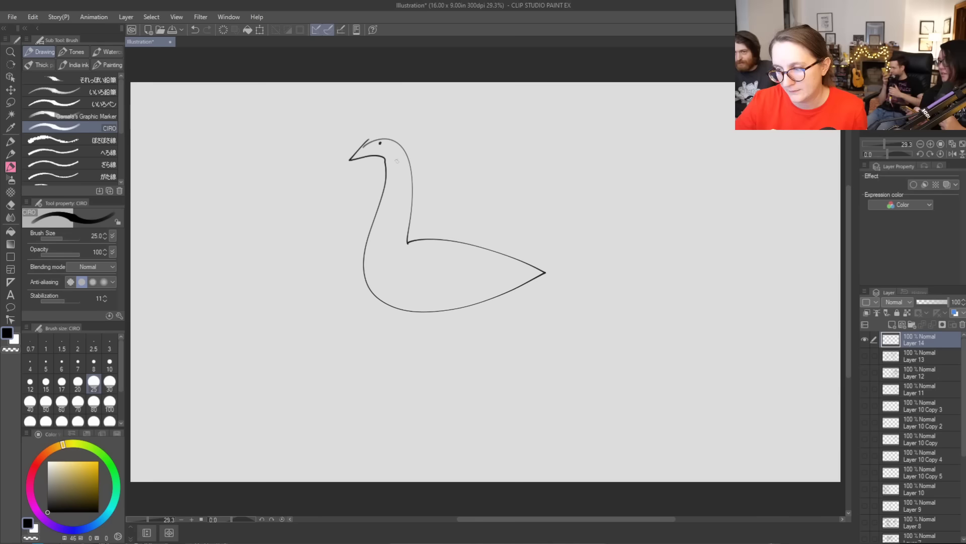
left_click_drag(387, 159, 406, 153)
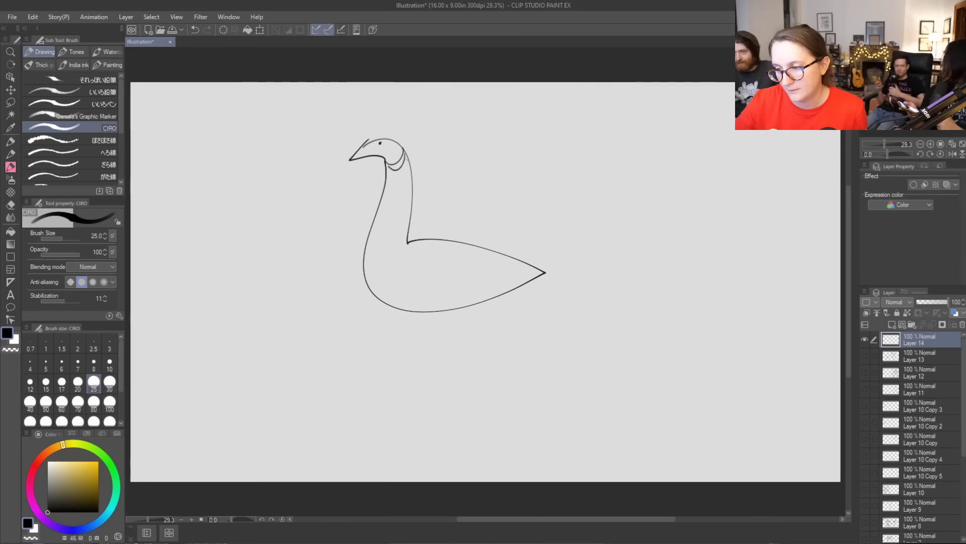
mouse_move(409, 251)
left_mouse_down()
mouse_move(492, 289)
mouse_move(524, 263)
left_mouse_up()
Undo the whole swimming goose sketch and clear the restored lasso selection
key("ctrl+z")
key("ctrl+z")
key("ctrl+z")
key("ctrl+z")
key("ctrl+z")
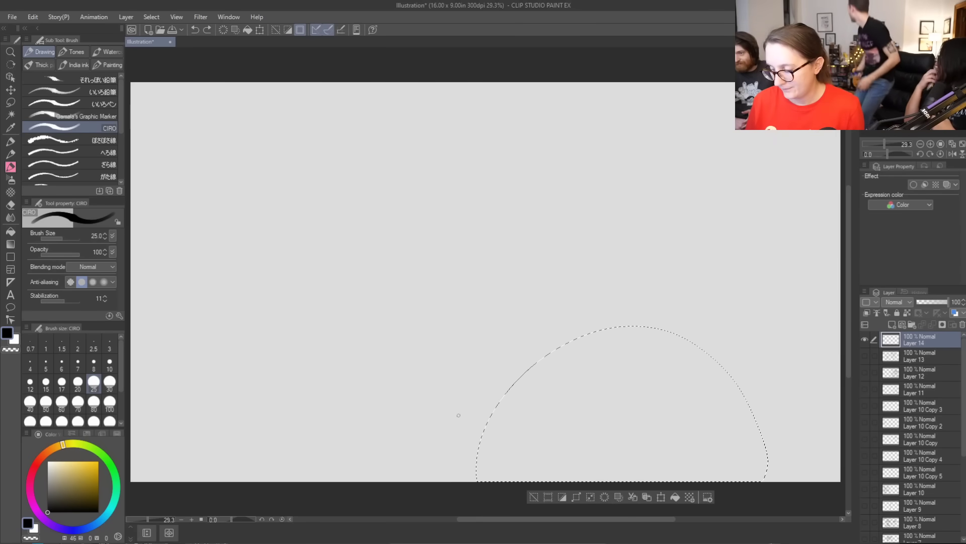
key("ctrl+d")
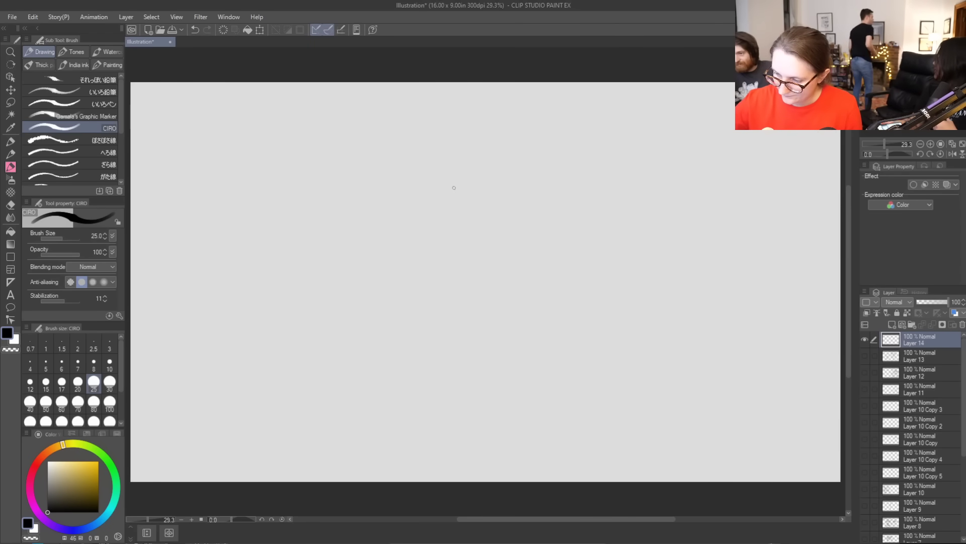
Draw a large goose's long curved neck back, a wide-open pointed beak aimed upward, and a solid round eye
mouse_move(539, 207)
left_mouse_down()
mouse_move(577, 223)
mouse_move(598, 284)
mouse_move(598, 420)
left_mouse_up()
key("ctrl+z")
mouse_move(556, 206)
left_mouse_down()
mouse_move(583, 241)
mouse_move(610, 408)
mouse_move(606, 497)
left_mouse_up()
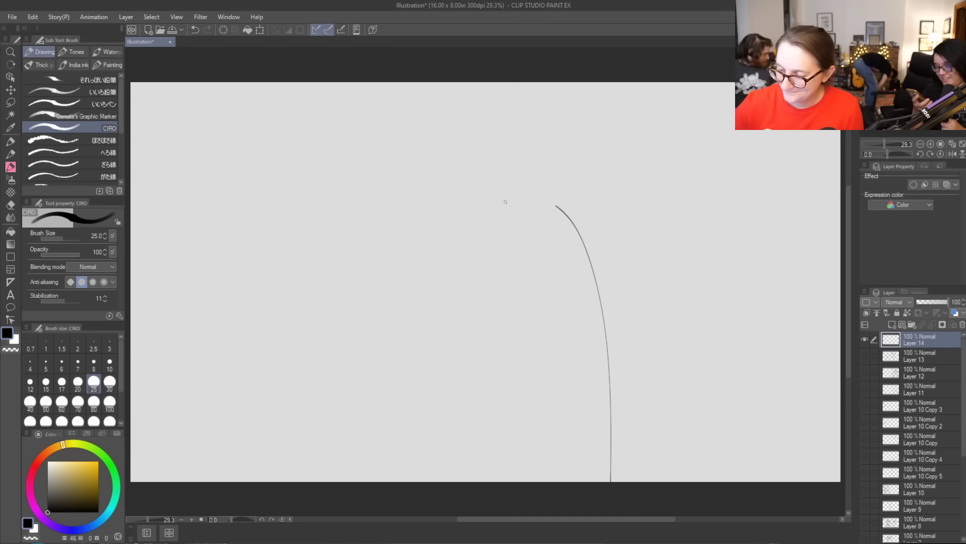
mouse_move(525, 201)
left_mouse_down()
mouse_move(464, 138)
mouse_move(482, 189)
left_mouse_up()
left_click_drag(463, 138, 539, 197)
key("ctrl+z")
mouse_move(464, 138)
left_mouse_down()
mouse_move(538, 207)
mouse_move(425, 164)
mouse_move(478, 213)
mouse_move(526, 209)
mouse_move(570, 236)
mouse_move(566, 227)
left_mouse_up()
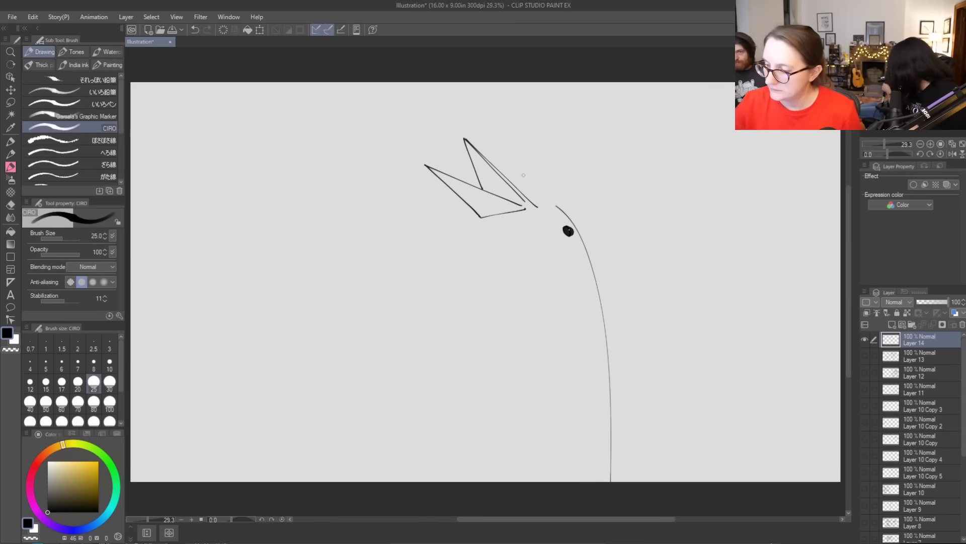
Clean up the stray strokes at the base of the beak and draw a wavy tongue inside the open beak
left_click_drag(535, 201, 565, 231)
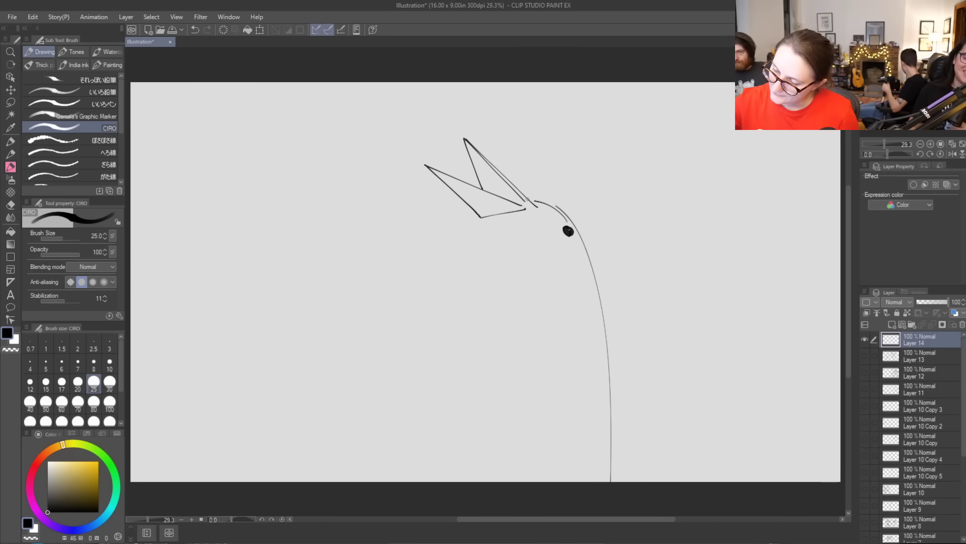
key("e")
mouse_move(529, 202)
left_mouse_down()
mouse_move(564, 219)
mouse_move(527, 198)
mouse_move(526, 208)
left_mouse_up()
key("b")
mouse_move(477, 189)
left_mouse_down()
mouse_move(458, 153)
mouse_move(487, 191)
left_mouse_up()
key("e")
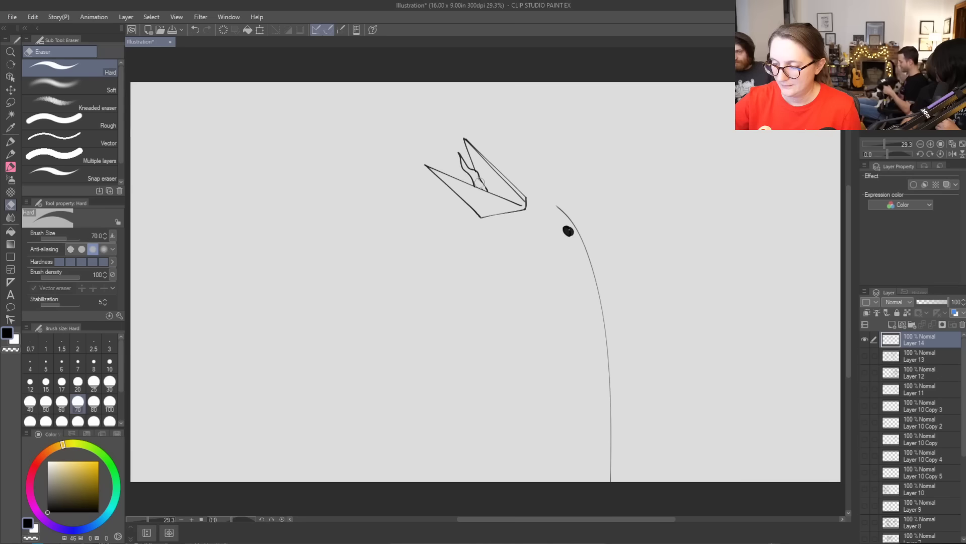
Draw the front line of the goose's throat and neck and two curved bands crossing the neck below the head
key("b")
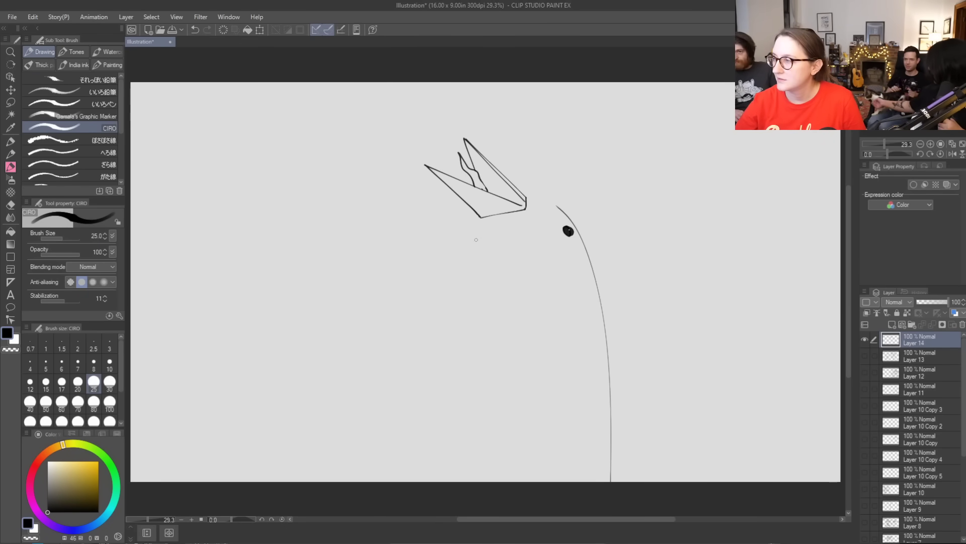
mouse_move(479, 223)
left_mouse_down()
mouse_move(514, 303)
mouse_move(526, 482)
left_mouse_up()
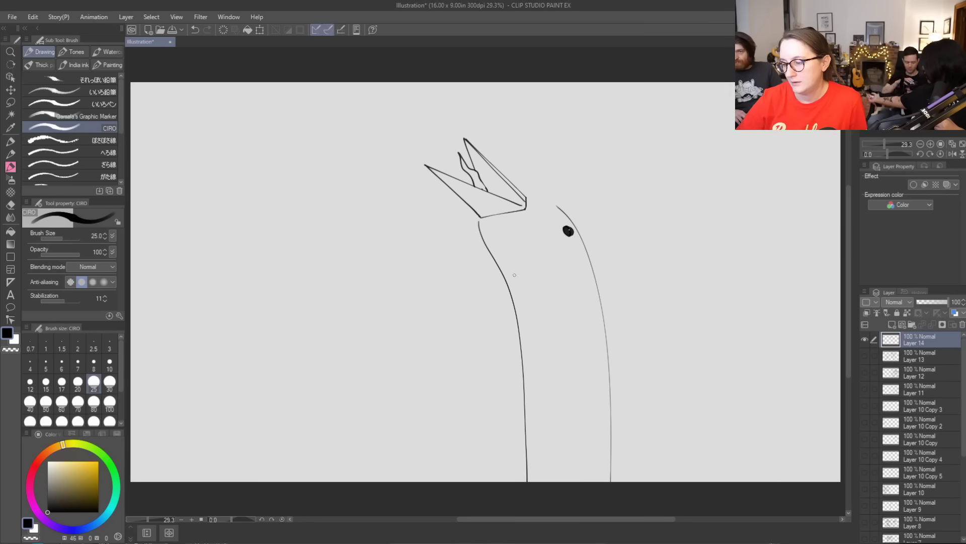
mouse_move(517, 312)
left_mouse_down()
mouse_move(539, 328)
mouse_move(558, 324)
mouse_move(593, 278)
left_mouse_up()
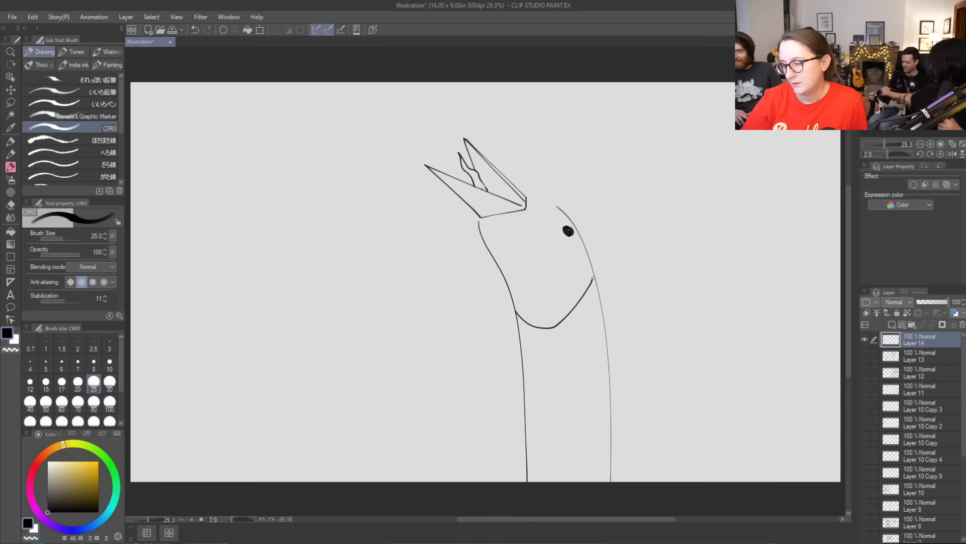
mouse_move(517, 320)
left_mouse_down()
mouse_move(556, 340)
mouse_move(597, 288)
mouse_move(576, 327)
mouse_move(524, 316)
mouse_move(551, 351)
mouse_move(601, 263)
left_mouse_up()
key("ctrl+z")
key("ctrl+z")
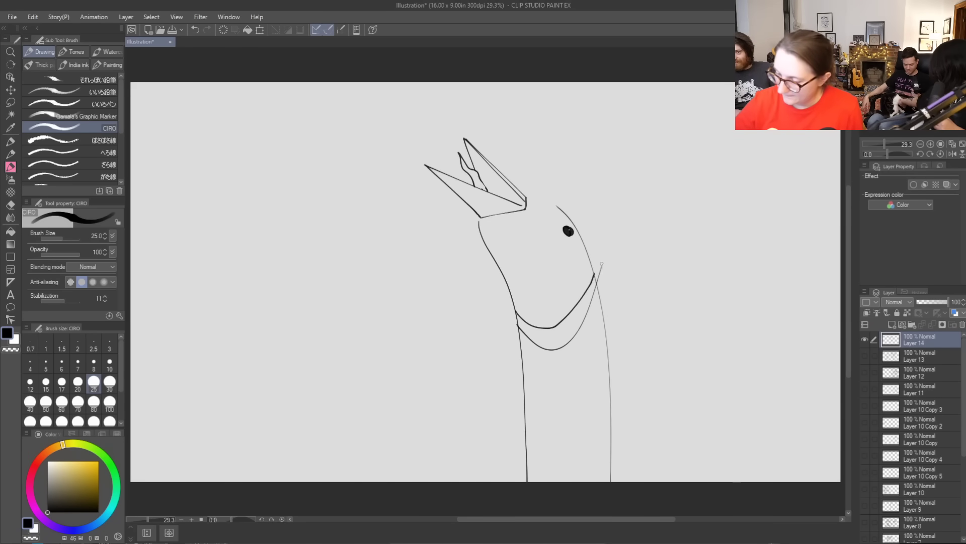
Replace the neck lines below the curved bands with long garment edges and a small raised collar corner at the back
left_click_drag(518, 325, 513, 480)
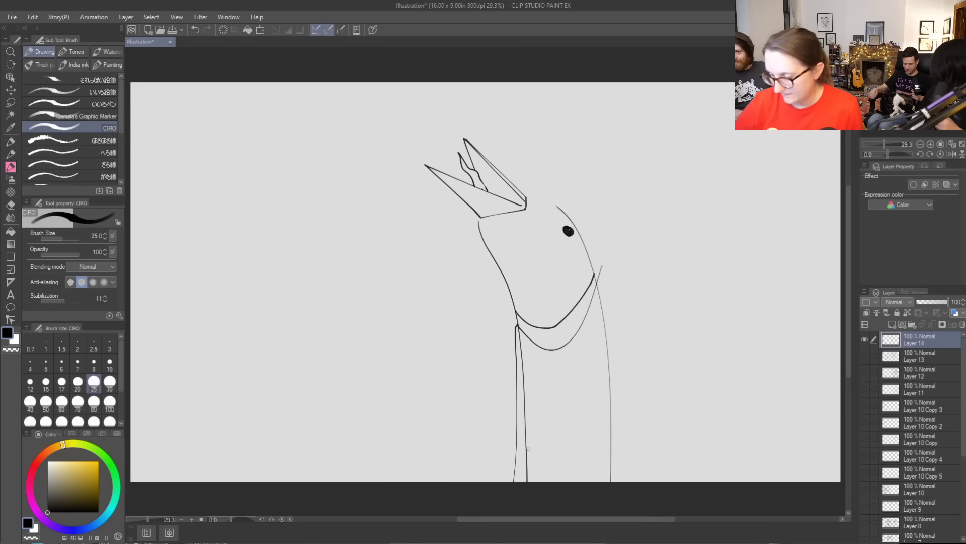
key("e")
mouse_move(602, 263)
left_mouse_down()
mouse_move(600, 477)
mouse_move(603, 376)
mouse_move(606, 467)
left_mouse_up()
left_click_drag(518, 335, 526, 492)
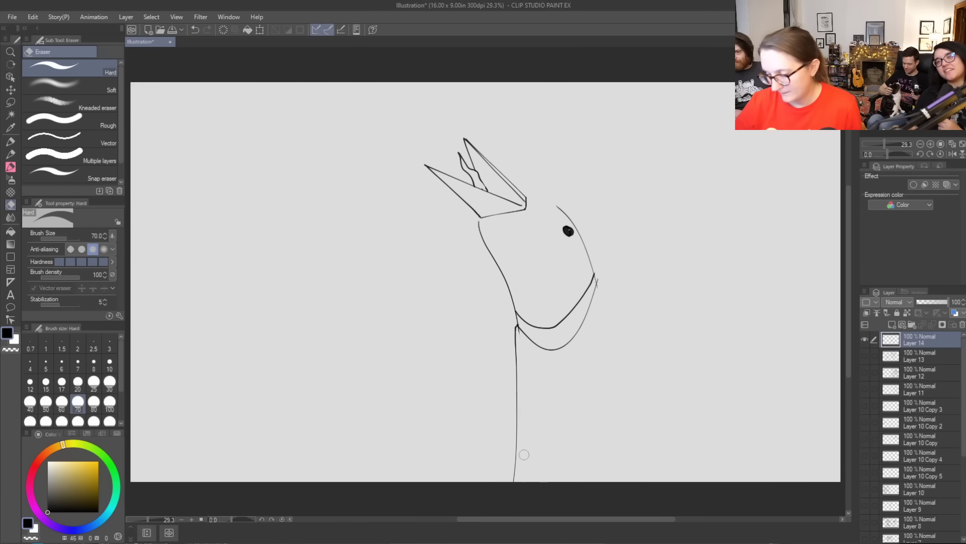
key("b")
left_click_drag(605, 277, 620, 480)
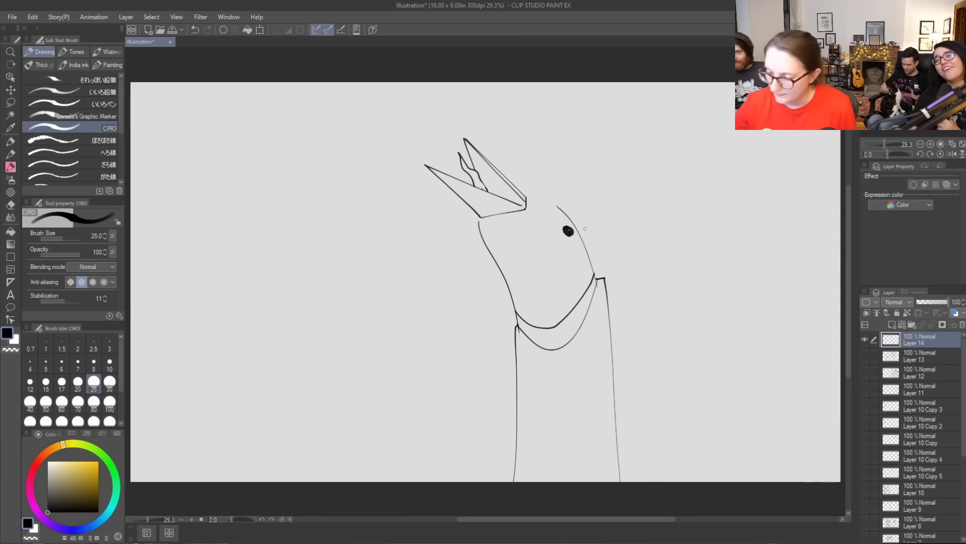
Add a curved yoke line below the goose's collar and several vertical fold lines hanging down the garment
left_click_drag(531, 380, 529, 480)
mouse_move(521, 349)
left_mouse_down()
mouse_move(555, 372)
mouse_move(606, 295)
left_mouse_up()
key("ctrl+z")
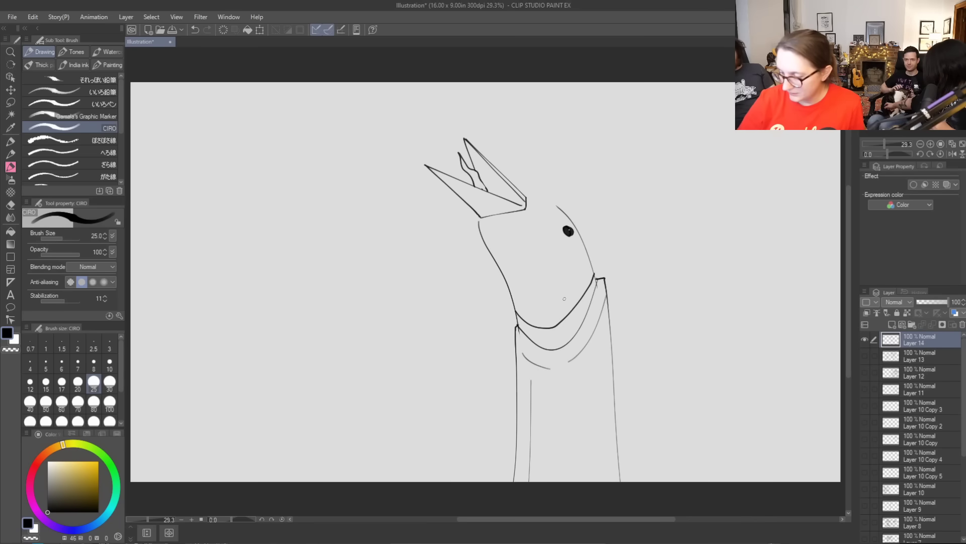
mouse_move(548, 369)
left_mouse_down()
mouse_move(550, 432)
mouse_move(577, 434)
left_mouse_up()
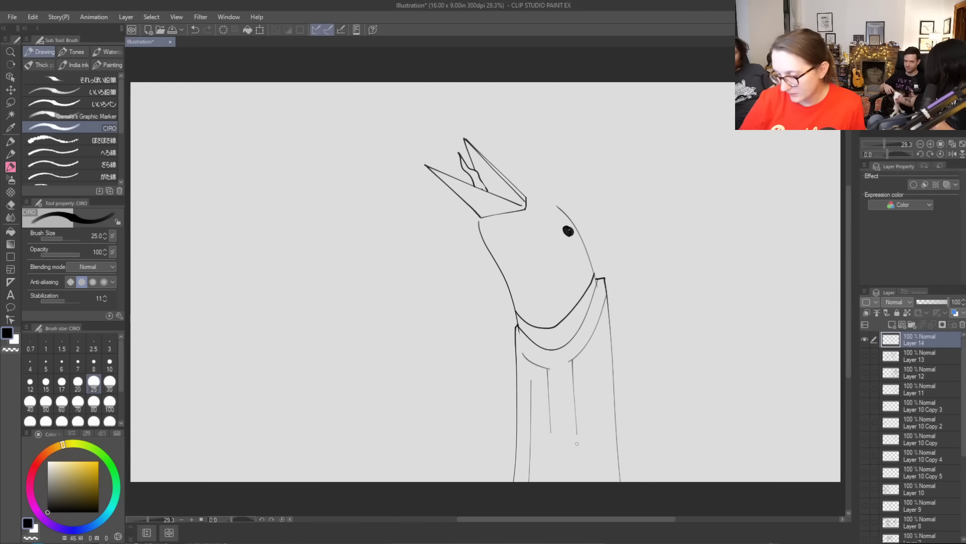
left_click_drag(590, 341, 593, 406)
left_click_drag(599, 318, 601, 376)
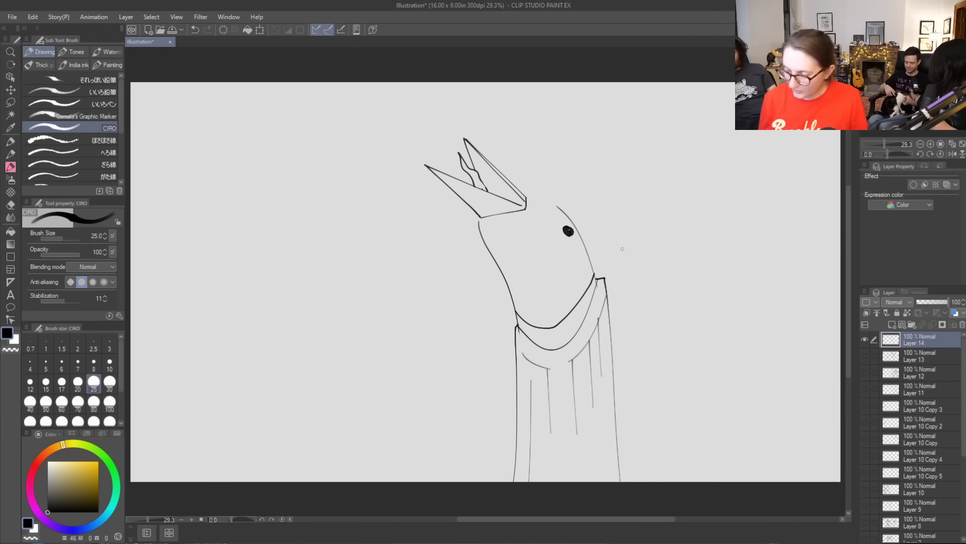
Rework the back end of the collar band with a short stroke where it meets the raised corner
key("e")
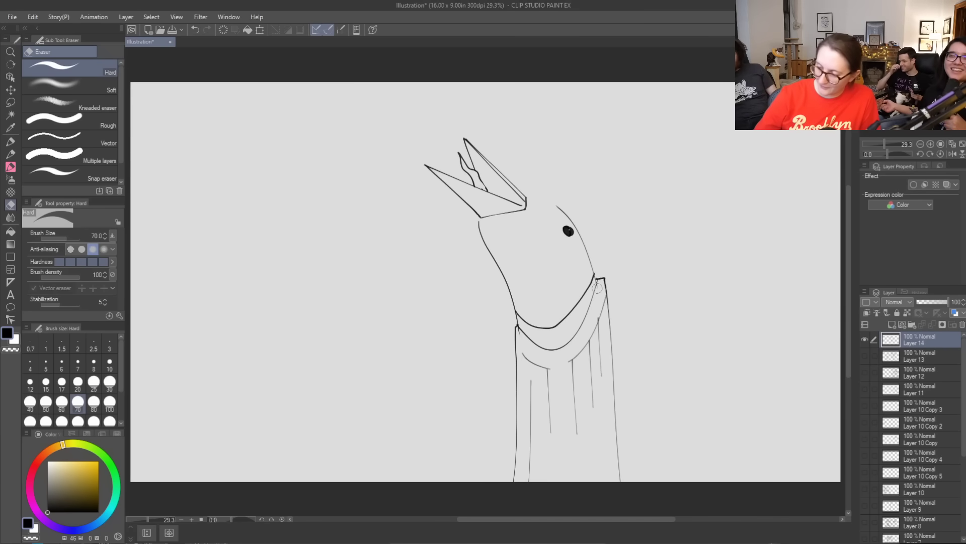
key("b")
key("ctrl+z")
key("ctrl+z")
left_click_drag(597, 278, 586, 311)
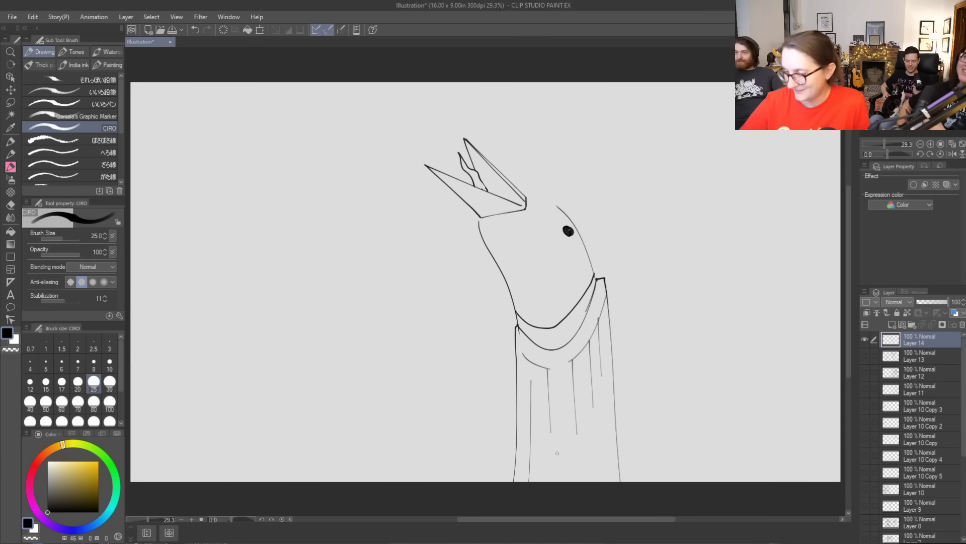
Replace the goose's solid eye with a small angled closed eye and add short curved ridges inside the upper beak
key("ctrl+z")
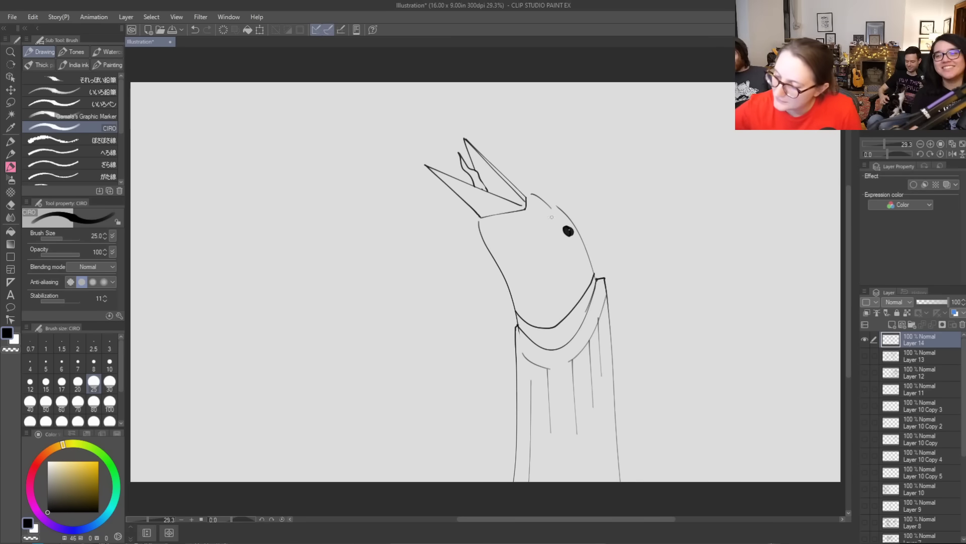
mouse_move(530, 192)
left_mouse_down()
mouse_move(561, 211)
mouse_move(549, 213)
mouse_move(551, 196)
mouse_move(570, 232)
left_mouse_up()
key("ctrl+z")
key("e")
key("ctrl+z")
key("b")
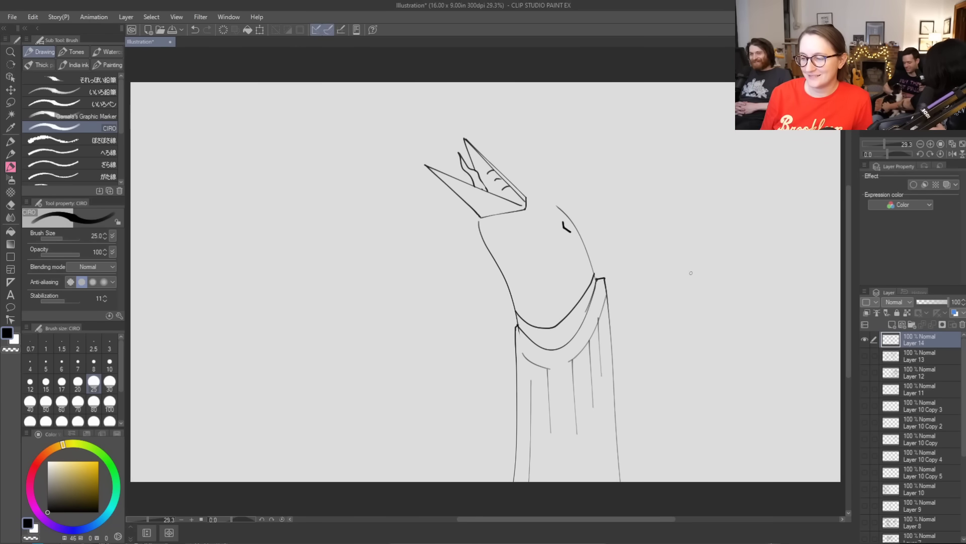
Sketch a second goose to the right of the first, with an open pointed beak, rounded head, curved neck and joined beak base
key("ctrl")
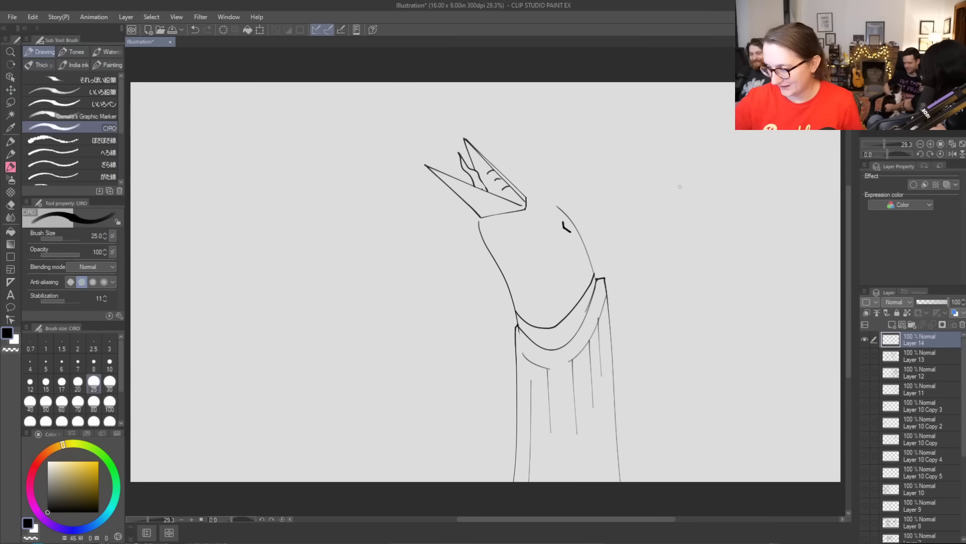
mouse_move(661, 197)
left_mouse_down()
mouse_move(660, 242)
mouse_move(681, 302)
mouse_move(715, 326)
mouse_move(758, 306)
mouse_move(769, 291)
mouse_move(761, 241)
mouse_move(717, 188)
mouse_move(689, 188)
mouse_move(634, 131)
mouse_move(655, 181)
mouse_move(673, 192)
mouse_move(617, 146)
mouse_move(648, 198)
left_mouse_up()
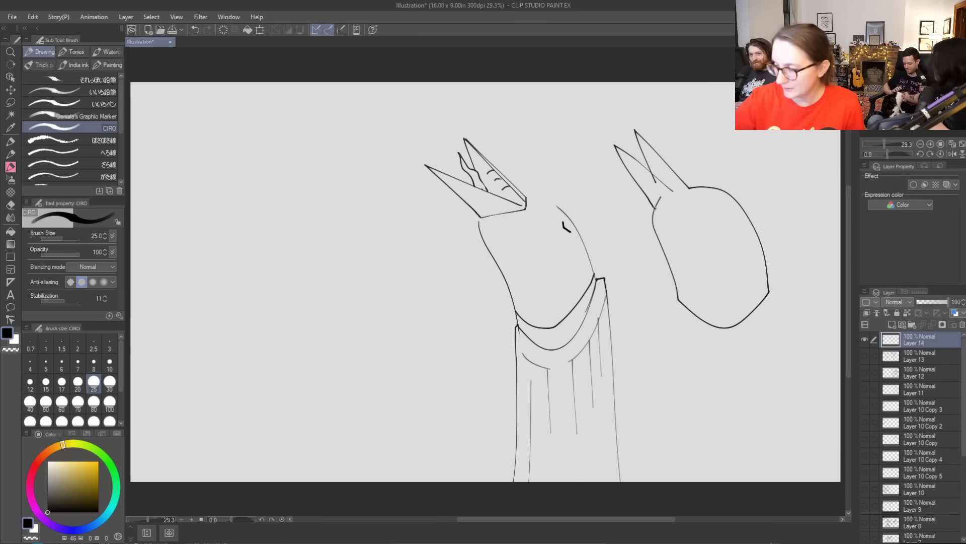
key("e")
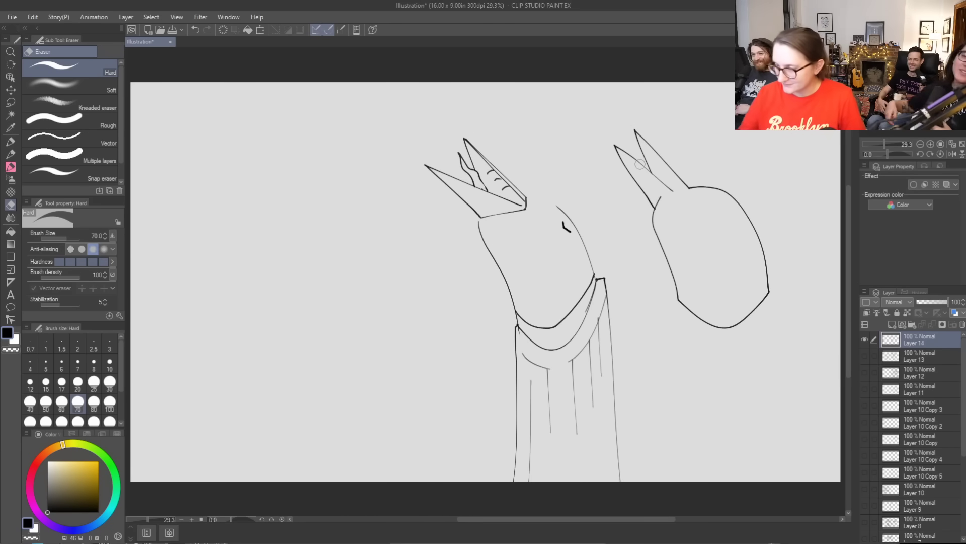
key("b")
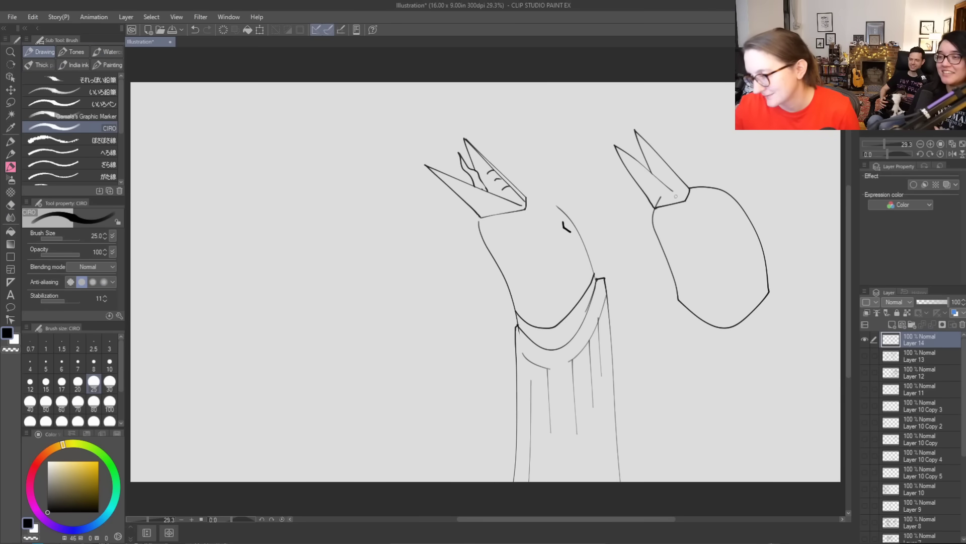
Draw the inner edge and a wavy tongue inside the second goose's beak, and give it a small angled closed eye
left_click_drag(647, 144, 678, 197)
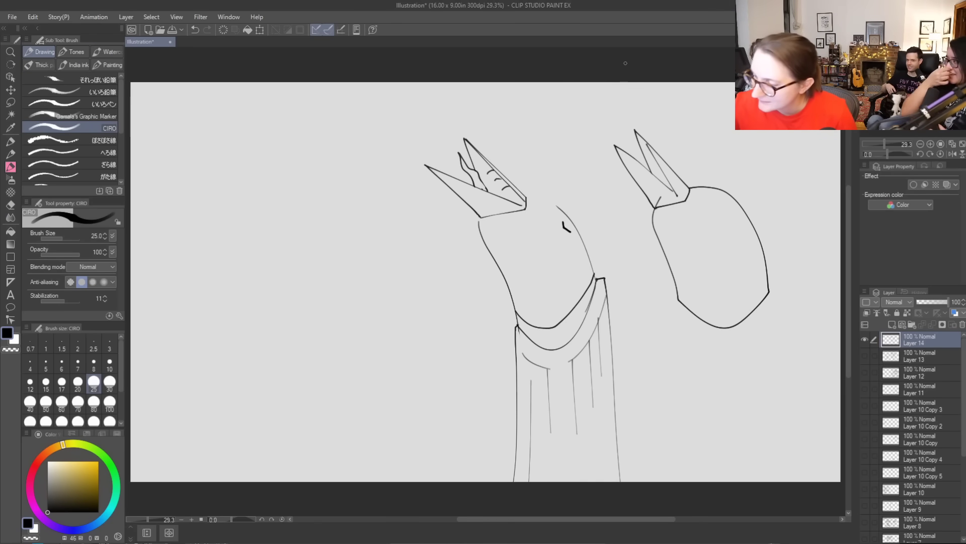
left_click_drag(632, 136, 652, 174)
key("e")
key("b")
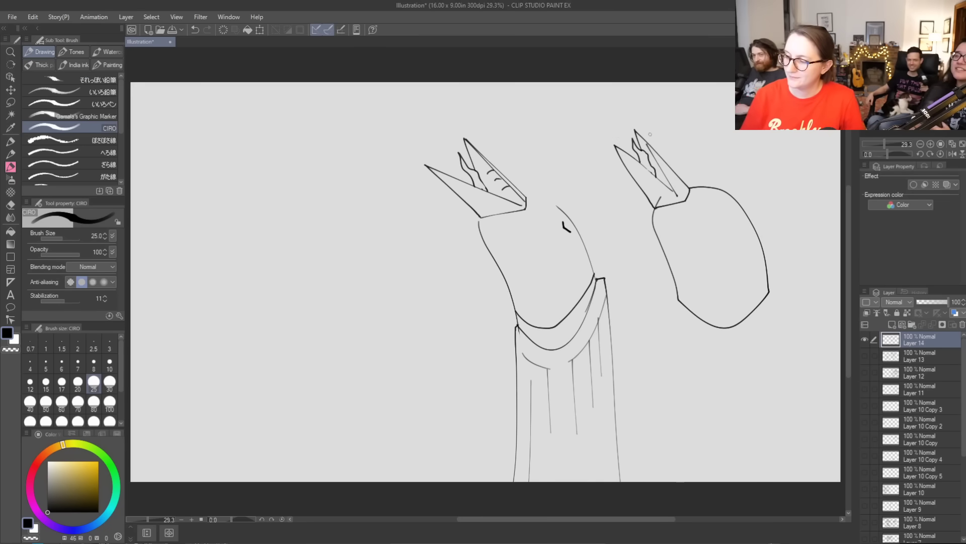
left_click_drag(733, 211, 744, 222)
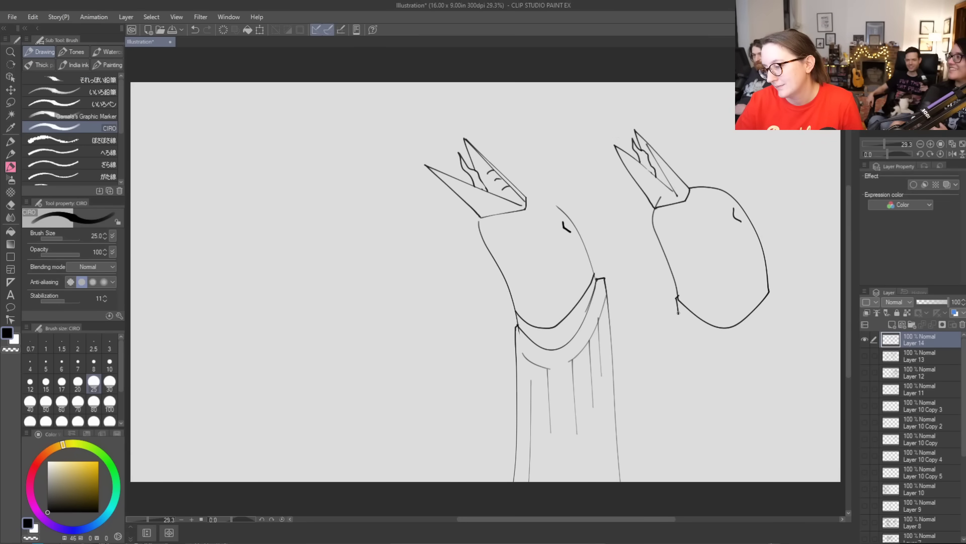
Add a curved collar band and two long garment edges to the second goose, and clean up the stray line at its beak base
mouse_move(678, 313)
left_mouse_down()
mouse_move(719, 338)
mouse_move(751, 327)
mouse_move(771, 304)
left_mouse_up()
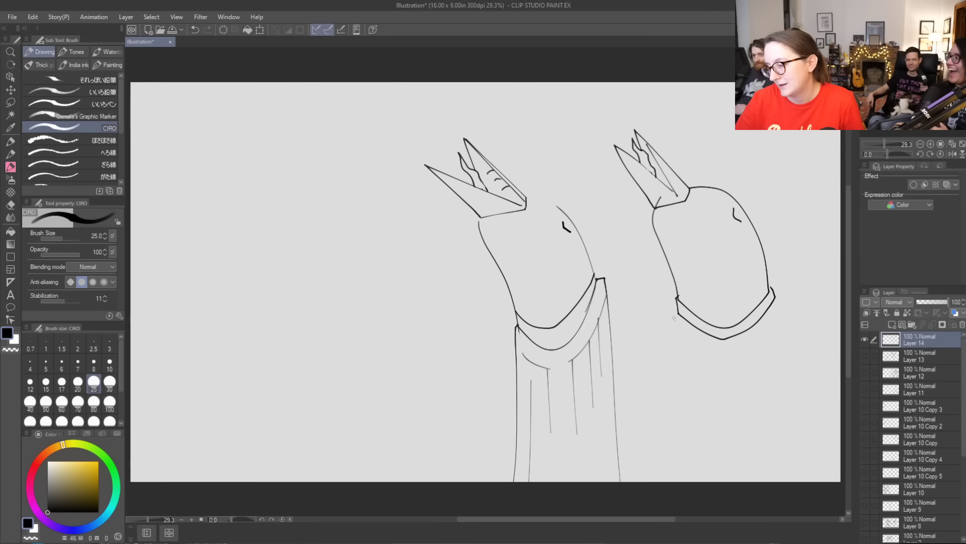
left_click_drag(677, 309, 670, 480)
left_click_drag(775, 296, 794, 481)
key("e")
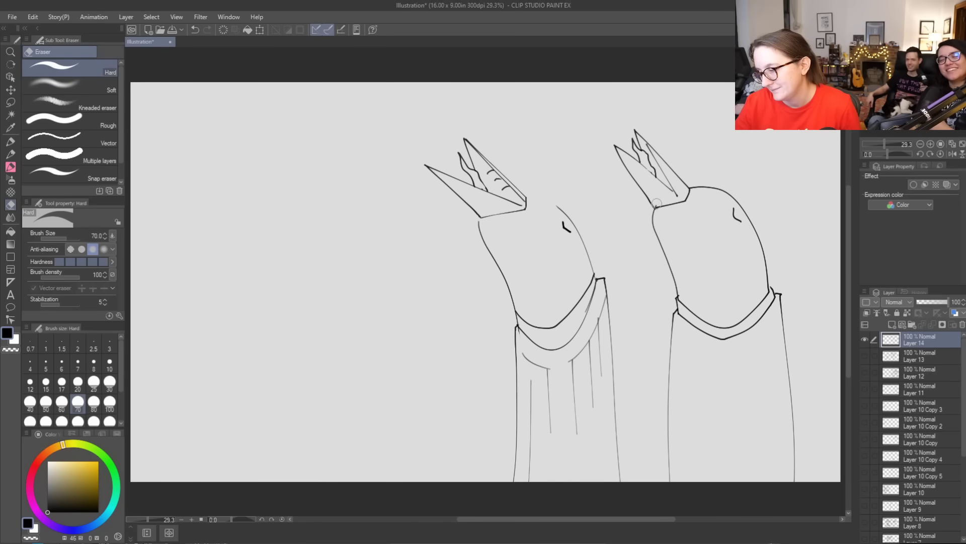
key("b")
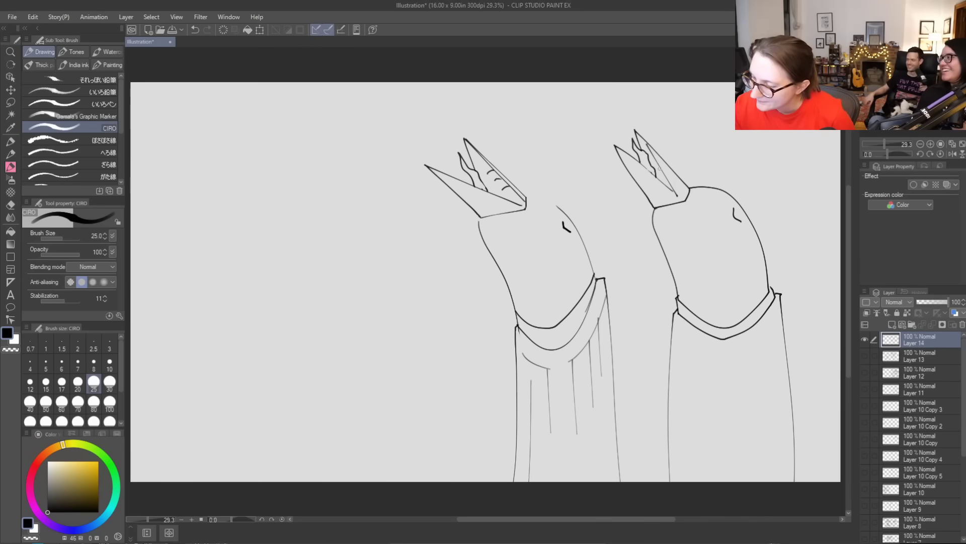
Shade the throats dark inside both geese's open beaks, hatching the first goose's over its curved ridges
left_click_drag(658, 171, 674, 192)
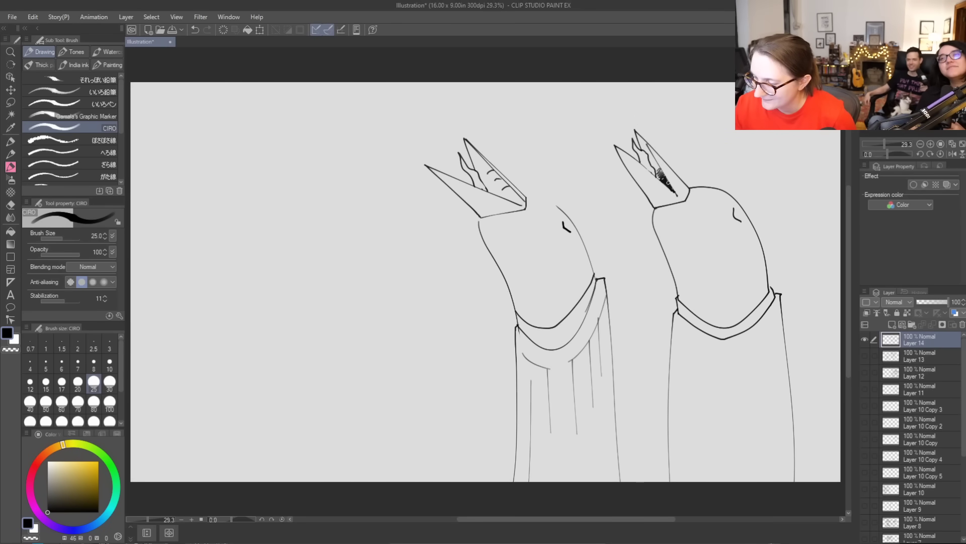
key("e")
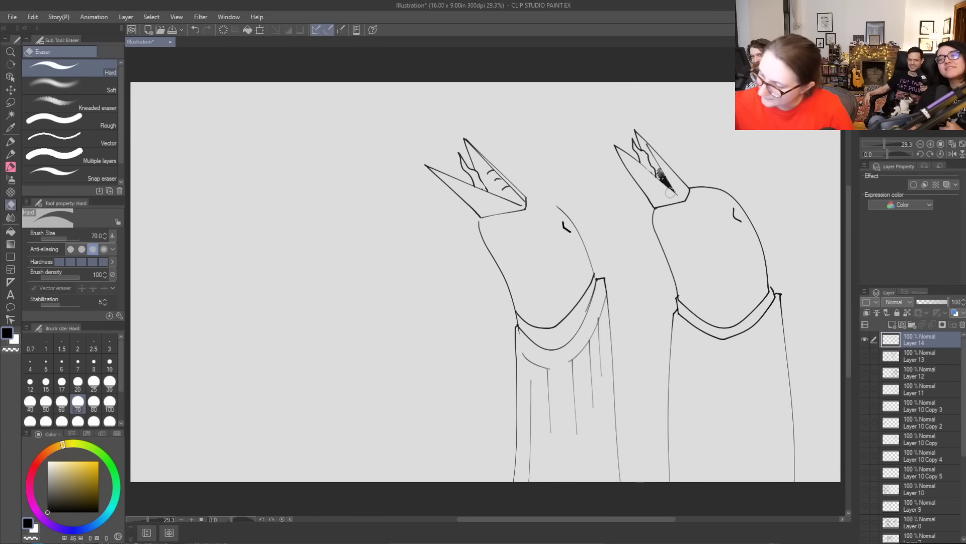
key("b")
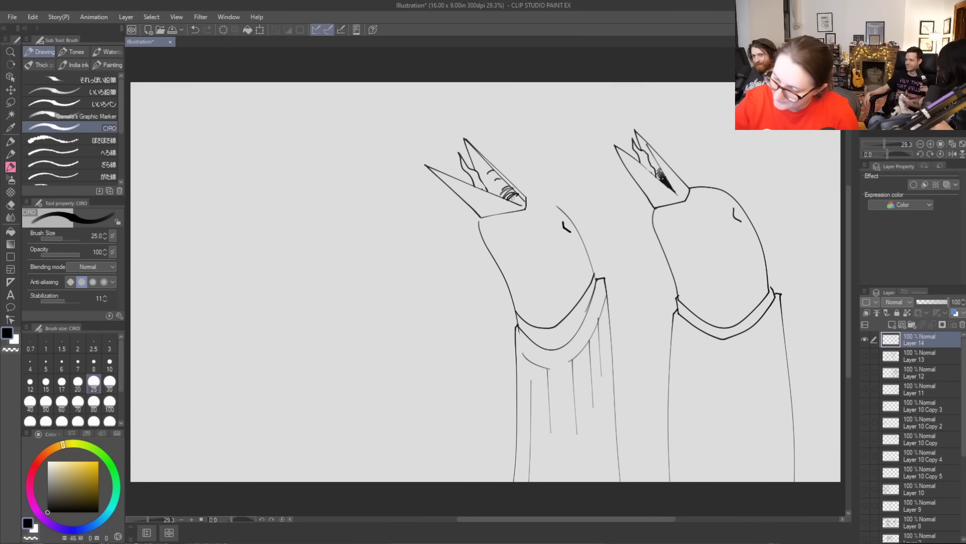
left_click_drag(514, 199, 524, 204)
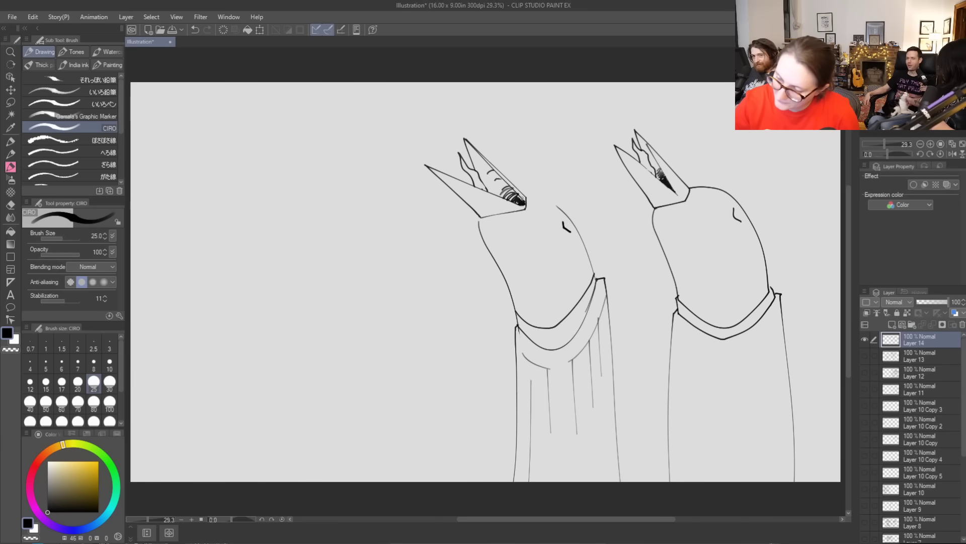
left_click_drag(509, 191, 512, 197)
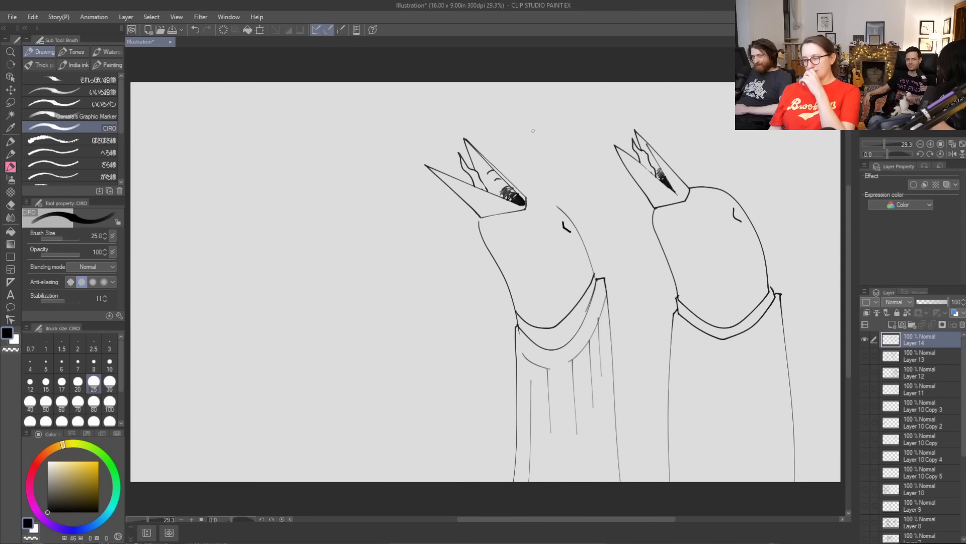
Hang vertical fold lines down the second goose's garment, and connect the first goose's beak to the top of its head
mouse_move(678, 328)
left_mouse_down()
mouse_move(699, 348)
mouse_move(677, 328)
mouse_move(678, 436)
left_mouse_up()
mouse_move(689, 345)
left_mouse_down()
mouse_move(690, 437)
mouse_move(707, 471)
left_mouse_up()
left_click_drag(730, 351, 728, 421)
left_click_drag(730, 466, 731, 469)
left_click_drag(749, 345, 755, 467)
left_click_drag(769, 326, 782, 446)
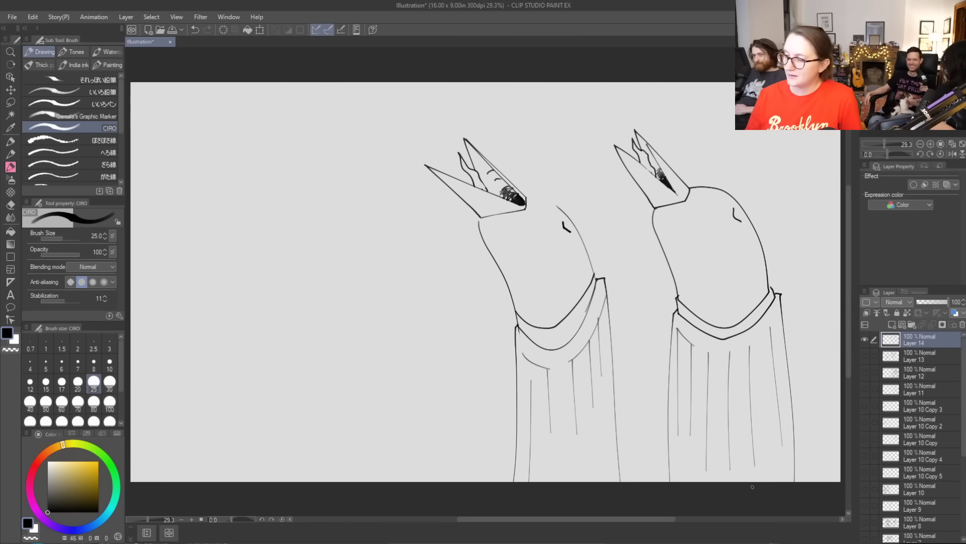
mouse_move(525, 194)
left_mouse_down()
mouse_move(552, 216)
mouse_move(540, 188)
mouse_move(573, 217)
mouse_move(536, 192)
mouse_move(552, 202)
left_mouse_up()
key("ctrl+z")
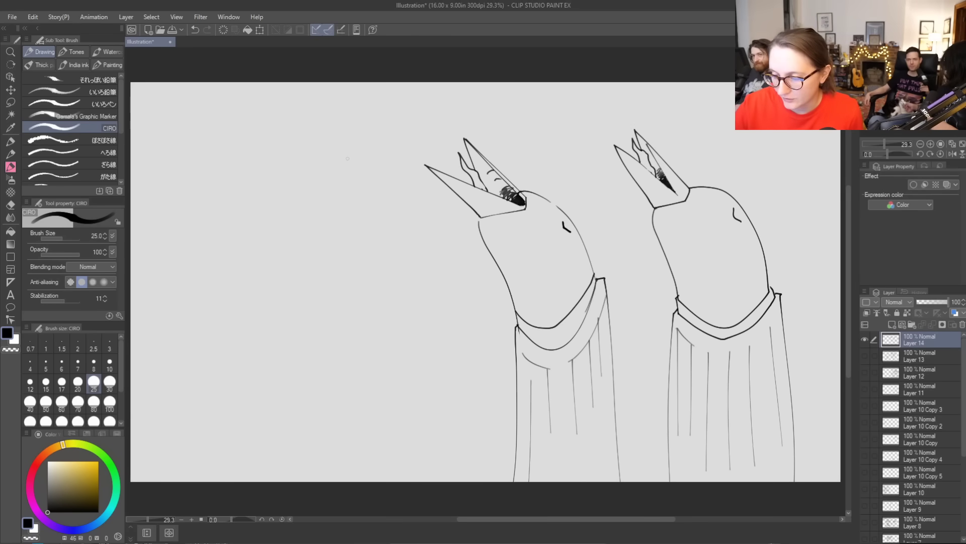
Sketch a third, smaller goose to the left of the first, with a wide-open beak, curved neck and small closed eye
left_click_drag(343, 157, 396, 211)
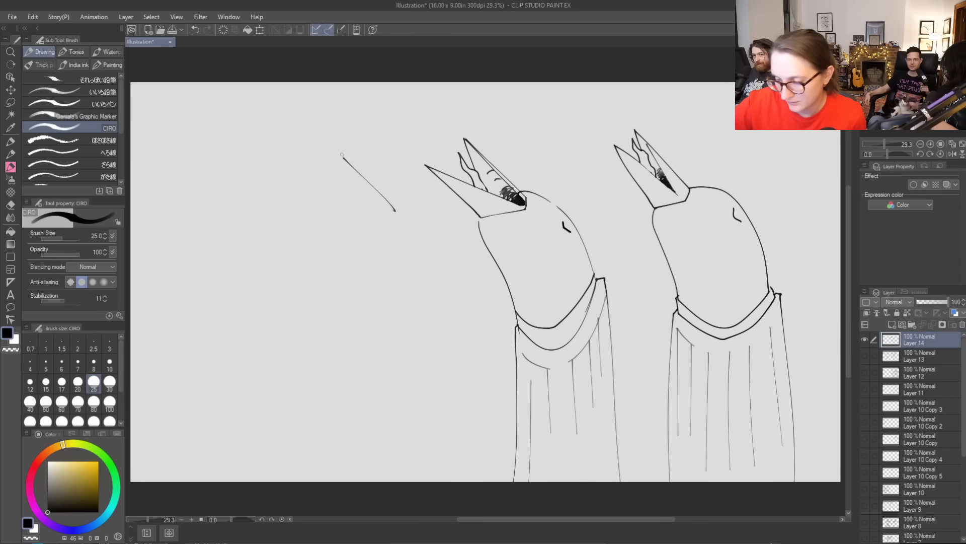
mouse_move(343, 156)
left_mouse_down()
mouse_move(354, 204)
mouse_move(378, 220)
mouse_move(354, 201)
mouse_move(338, 218)
mouse_move(395, 204)
left_mouse_up()
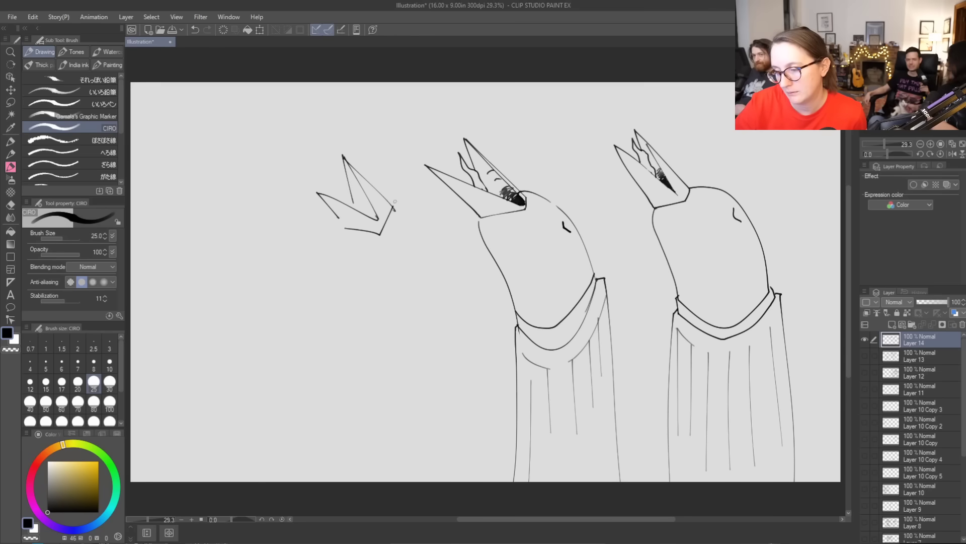
left_click_drag(413, 223, 456, 297)
mouse_move(344, 228)
left_mouse_down()
mouse_move(379, 270)
mouse_move(392, 313)
mouse_move(458, 289)
left_mouse_up()
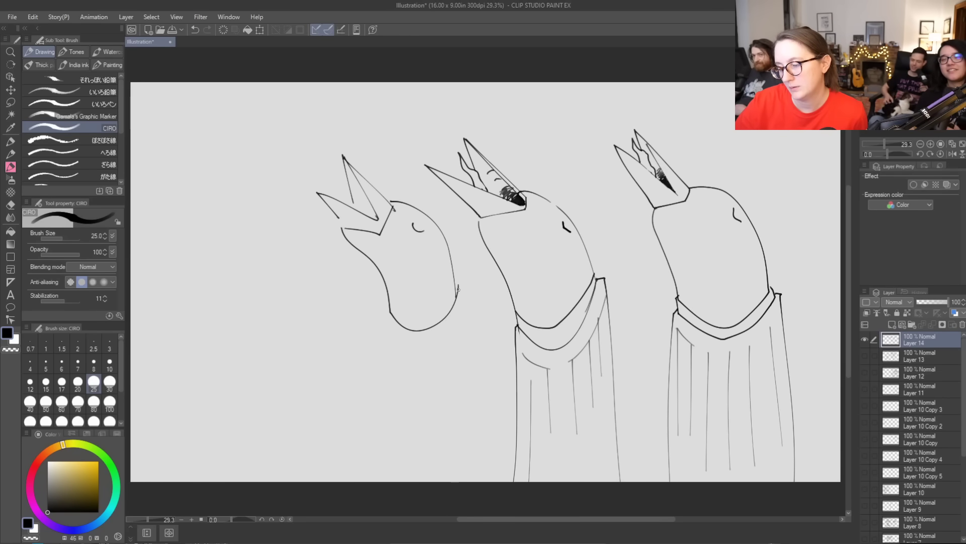
Add a curved collar band and two long garment edges below the third goose's neck
mouse_move(398, 333)
left_mouse_down()
mouse_move(439, 339)
mouse_move(463, 303)
left_mouse_up()
left_click_drag(388, 311, 374, 481)
left_click_drag(470, 305, 473, 481)
Duplicate the goose layer and offset the two copies sideways so the row of geese extends across the canvas
key("k")
mouse_move(670, 192)
left_mouse_down()
mouse_move(704, 192)
mouse_move(259, 200)
mouse_move(266, 192)
left_mouse_up()
key("ctrl+c")
key("ctrl+v")
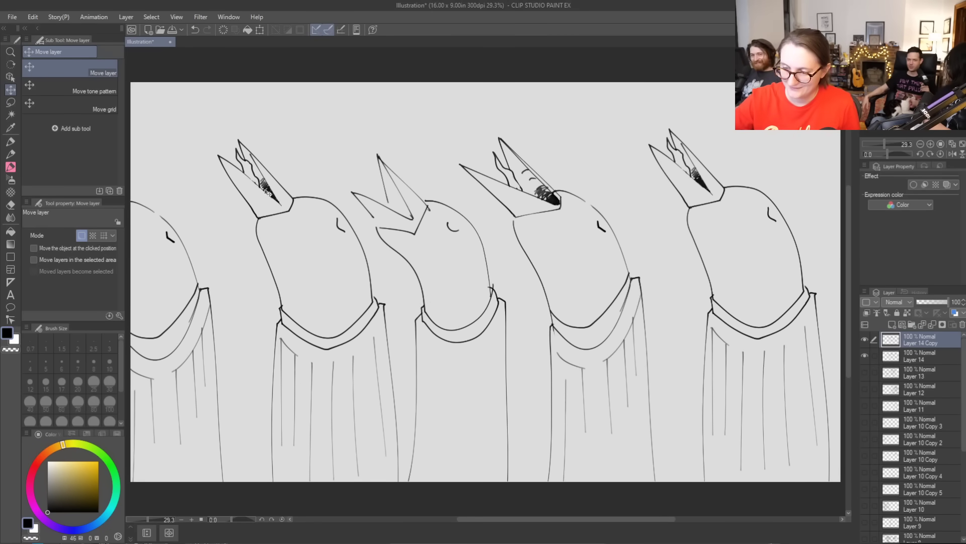
Draw a wavy tongue inside the small goose's beak and erase the line it overlaps
key("b")
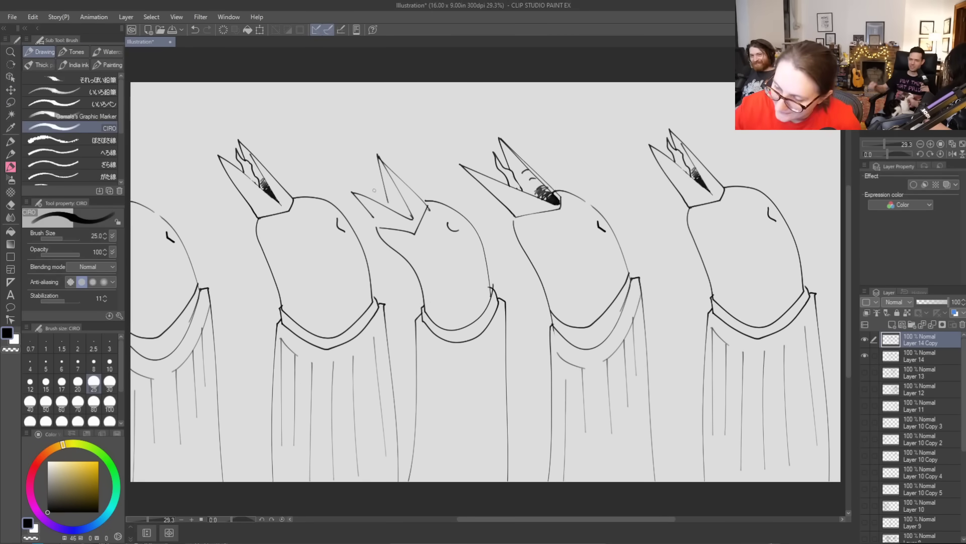
left_click_drag(375, 176, 400, 213)
key("e")
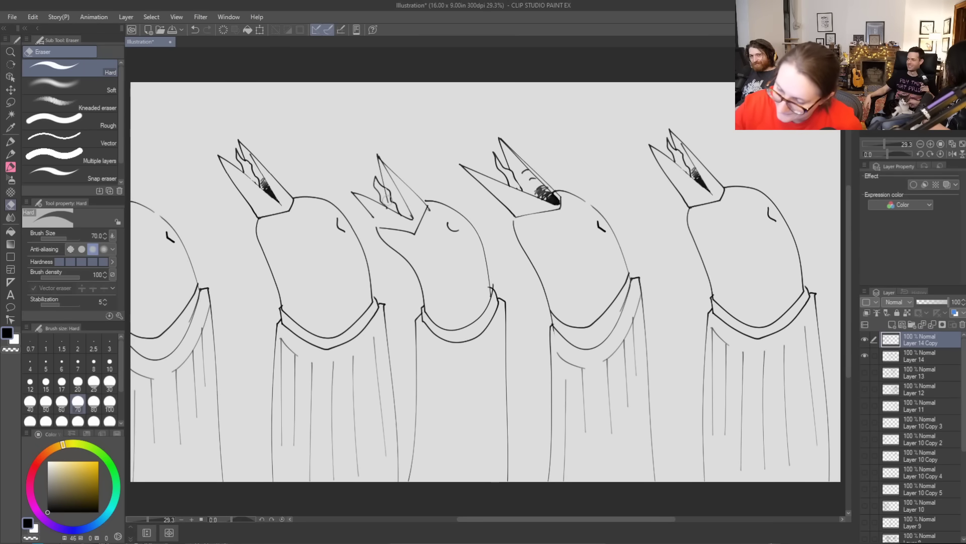
Merge the copied layer into Layer 14, add vertical folds to the small goose's garment and erase the stray line at its collar
key("ctrl+e")
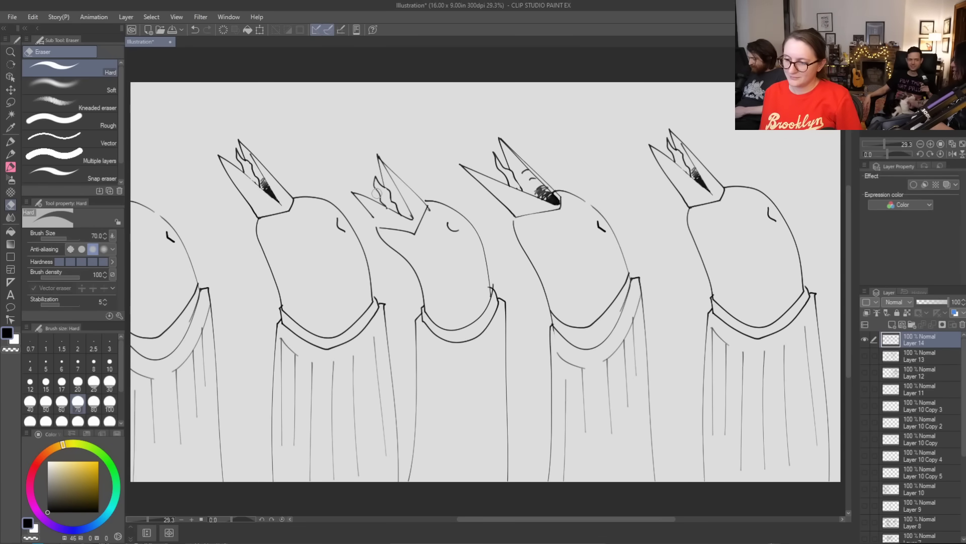
key("b")
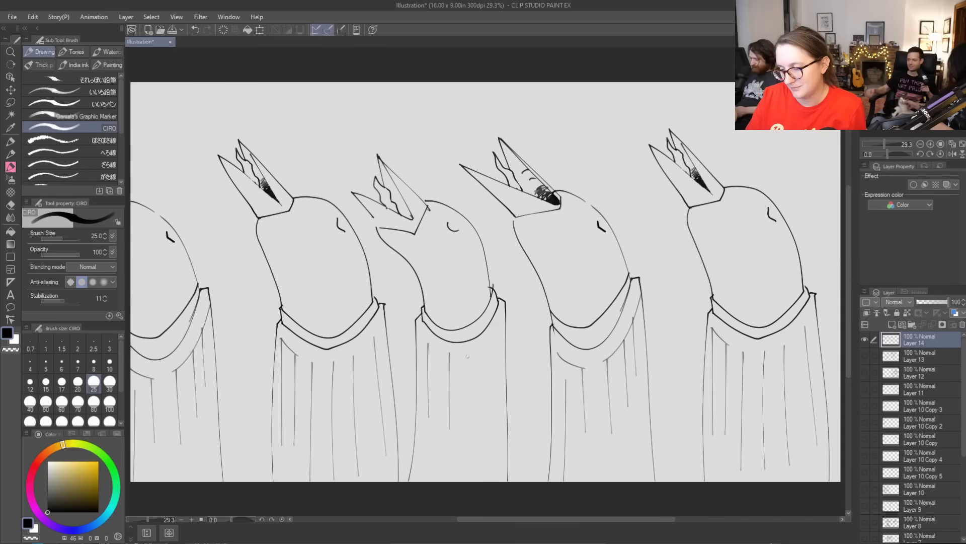
key("e")
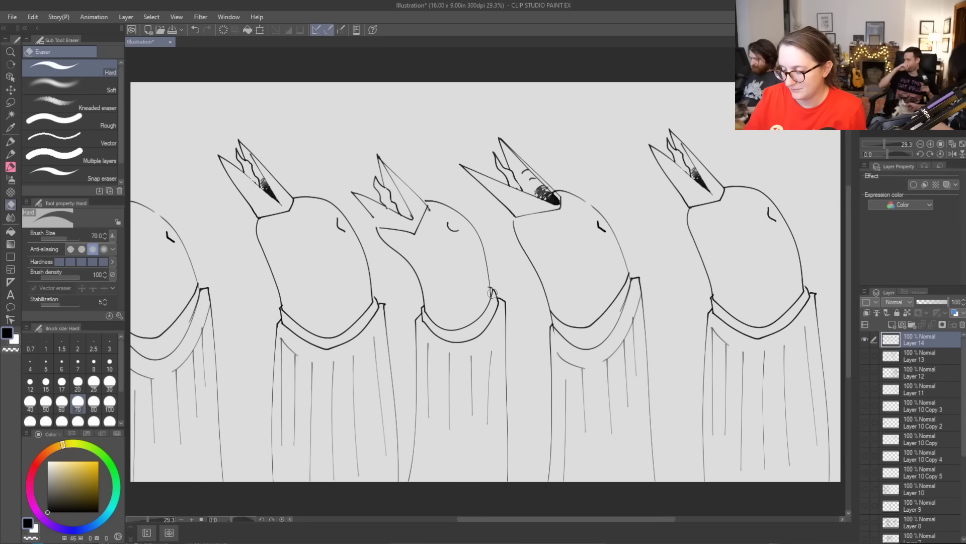
Duplicate the merged row of geese and shift the copy sideways to start a second row
key("ctrl+j")
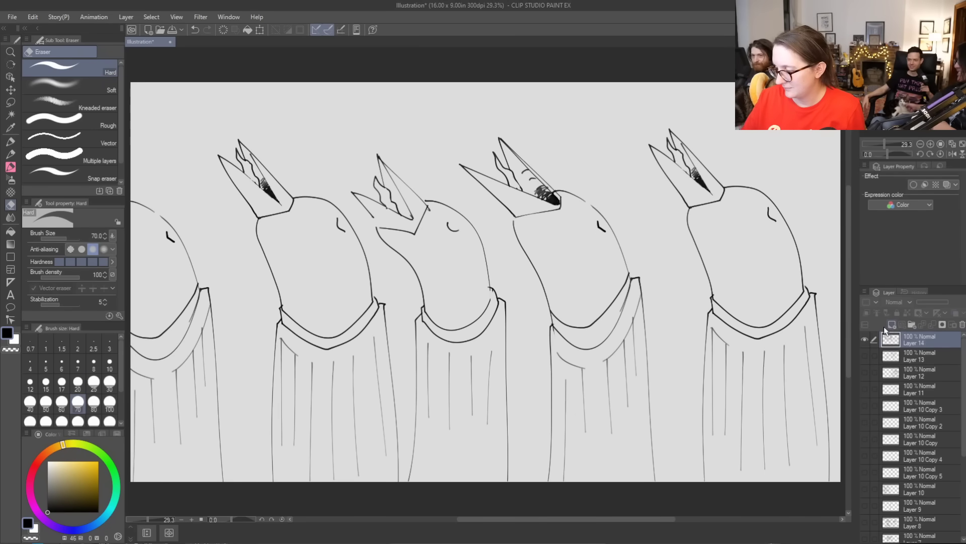
left_click(12, 90)
left_click_drag(438, 295, 509, 296)
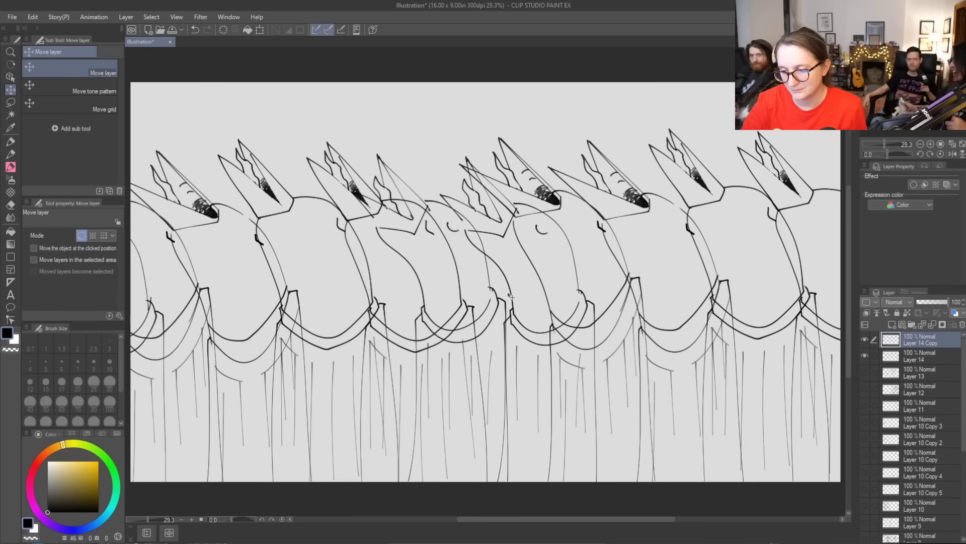
Scale the duplicated row of geese down to 91% and reposition it so its heads fall between the front geese
left_click(259, 30)
left_click_drag(220, 235, 411, 229)
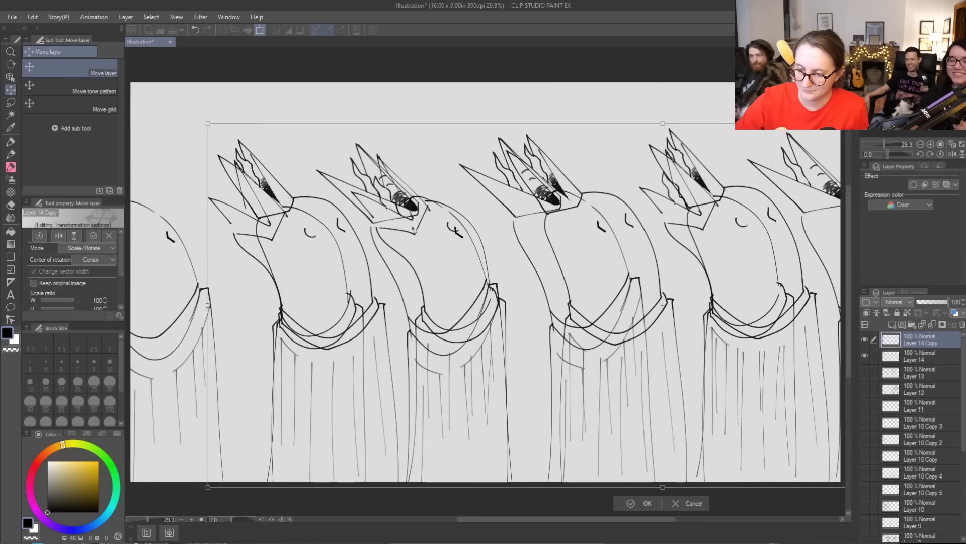
left_click_drag(205, 124, 320, 187)
left_click_drag(572, 348, 416, 319)
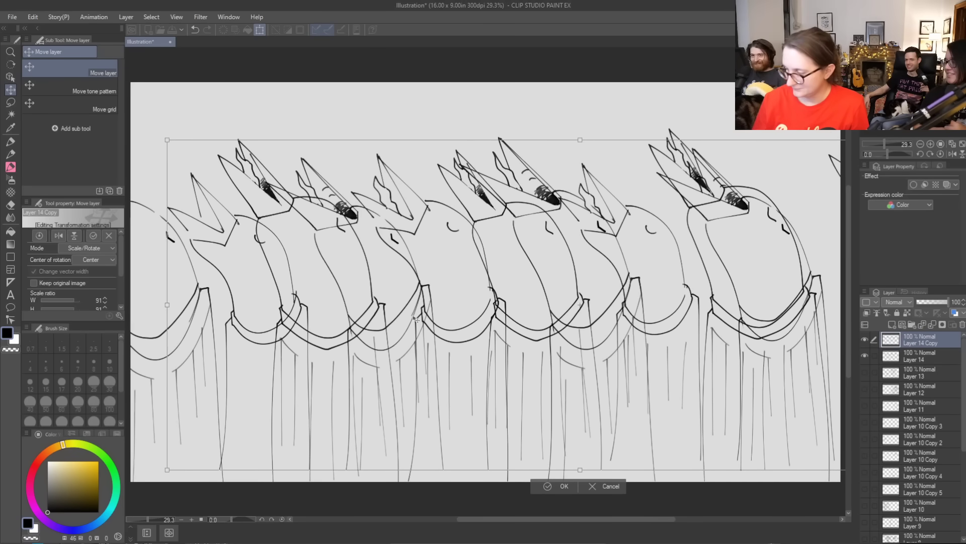
key("Return")
Lower the duplicate layer's opacity to 51% and erase its lines inside the leftmost full front goose, enlarging the eraser to 200
left_click_drag(937, 302, 944, 309)
key("e")
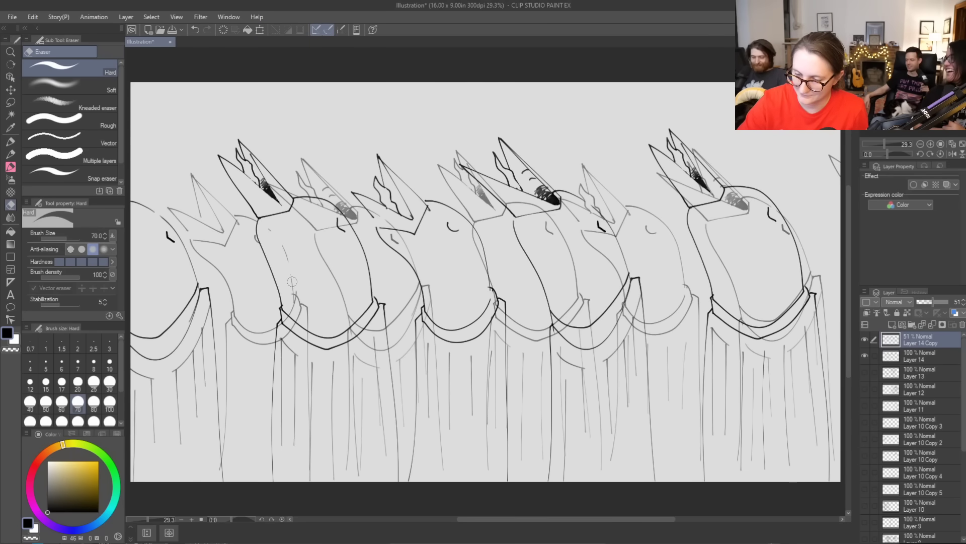
key("bracketright")
key("bracketright")
key("bracketright")
key("bracketright")
key("bracketright")
key("bracketright")
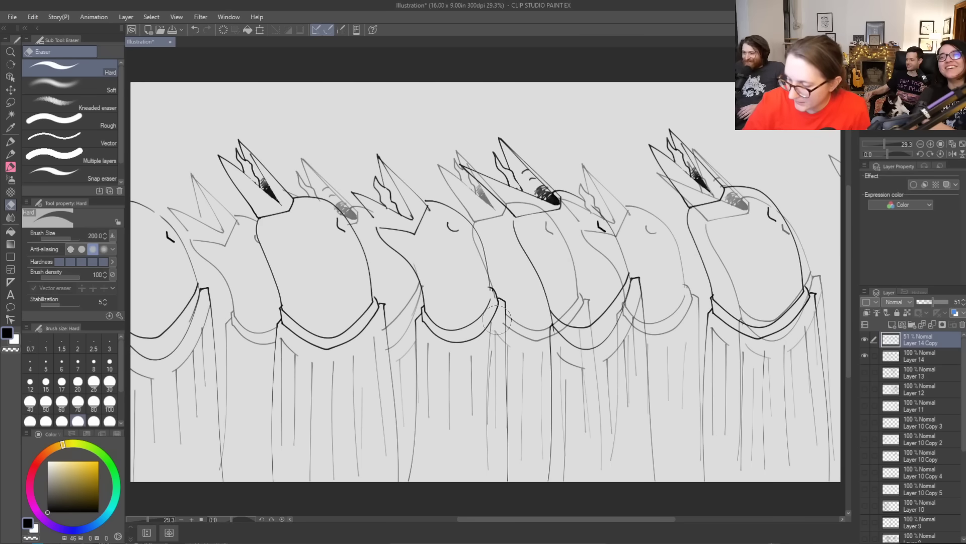
Erase the back-row lines crossing the remaining front geese's heads and garments, and restore the layer's opacity to 100%
mouse_move(574, 241)
left_mouse_down()
mouse_move(554, 204)
mouse_move(515, 199)
mouse_move(554, 221)
mouse_move(579, 314)
left_mouse_up()
mouse_move(580, 441)
left_mouse_down()
mouse_move(596, 456)
mouse_move(633, 380)
mouse_move(635, 467)
left_mouse_up()
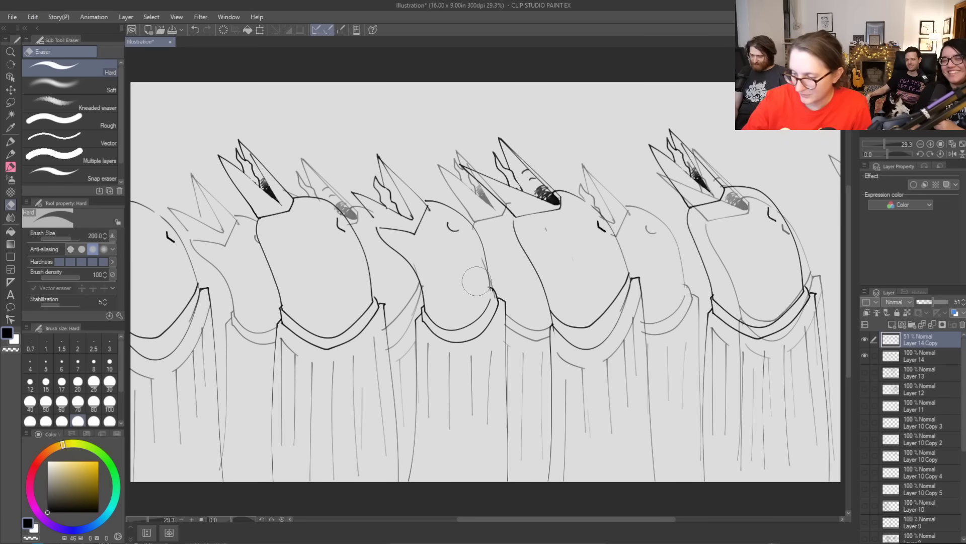
mouse_move(763, 214)
left_mouse_down()
mouse_move(745, 201)
mouse_move(723, 246)
mouse_move(725, 210)
mouse_move(691, 165)
left_mouse_up()
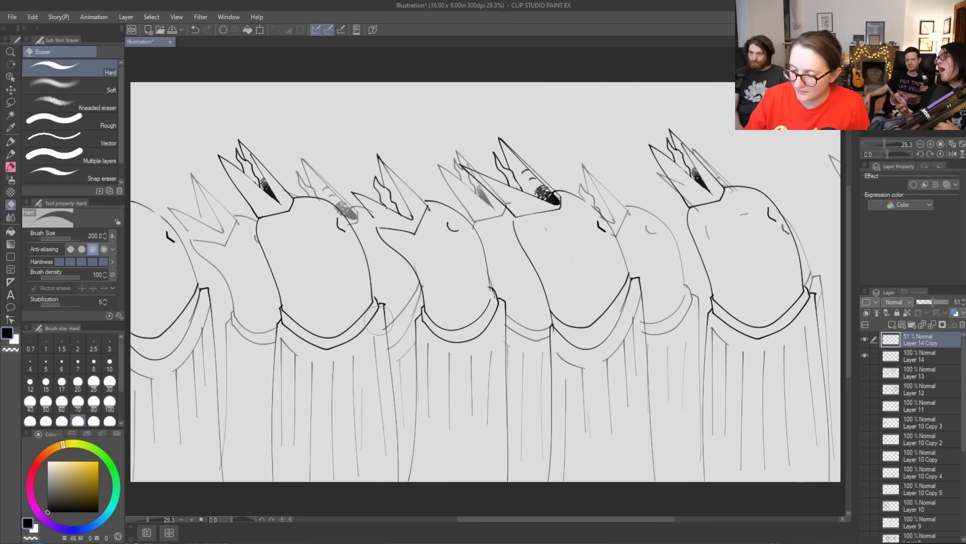
left_click_drag(920, 304, 948, 305)
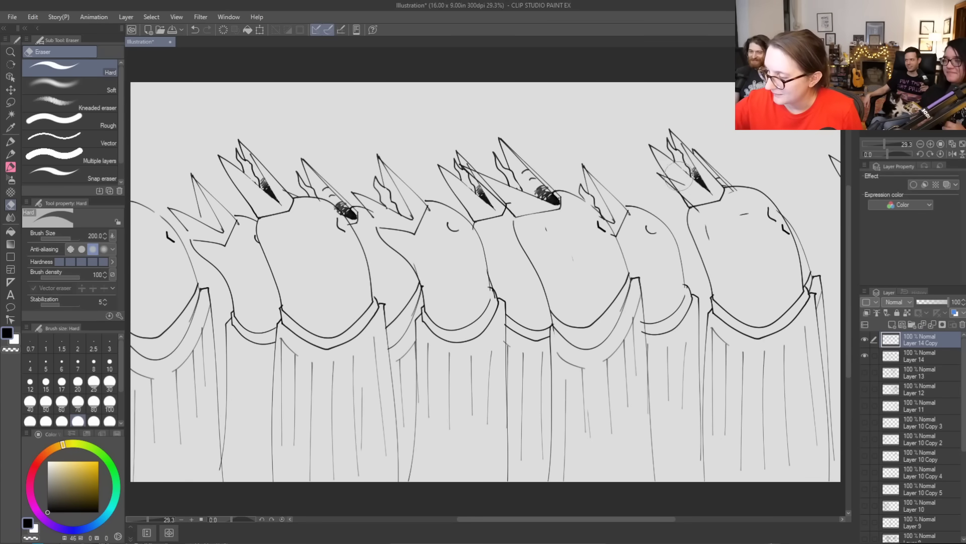
Finish cleaning the goose beaks, merge the two goose rows into one layer, and hide it beneath a new blank layer
left_click_drag(731, 200, 735, 191)
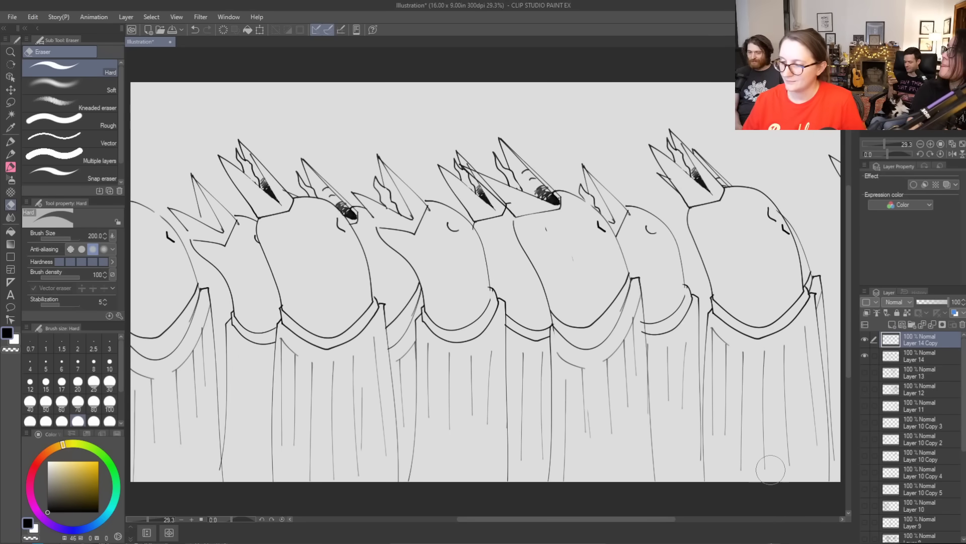
key("ctrl+z")
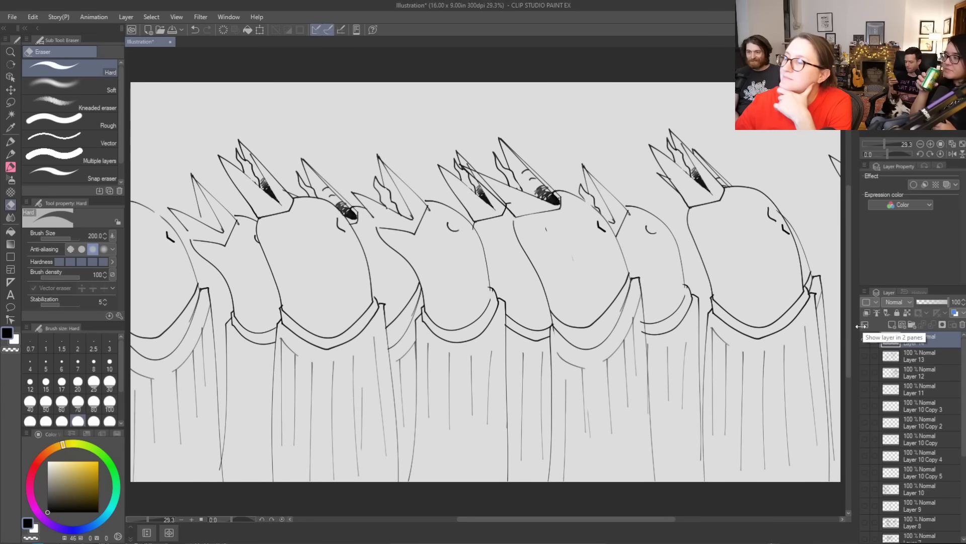
left_click(866, 340)
left_click(891, 326)
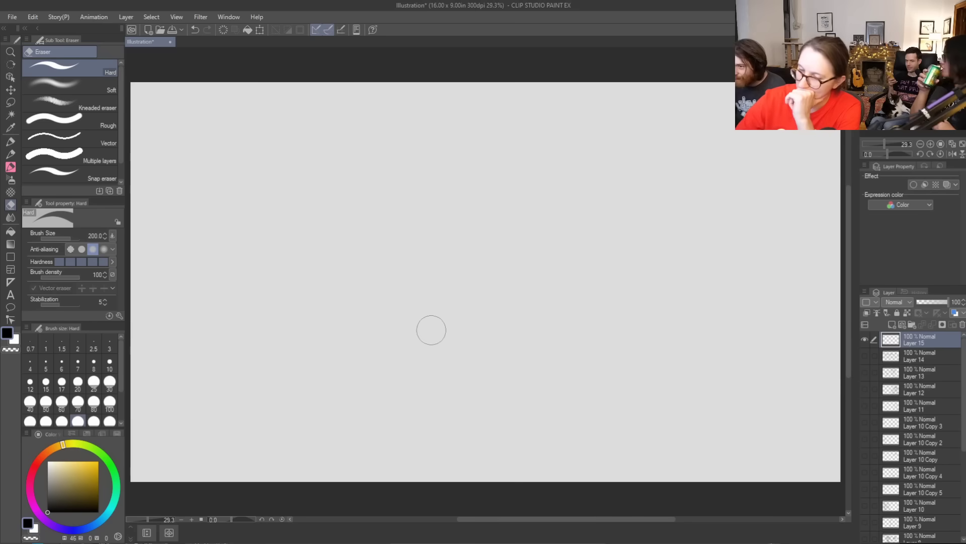
With a size 20 rough drawing brush, sketch a sandwich-like domed shape with wavy edges and a frilly layer beneath it
left_click(10, 166)
left_click(117, 142)
mouse_move(503, 162)
left_mouse_down()
mouse_move(420, 196)
mouse_move(571, 315)
mouse_move(709, 338)
left_mouse_up()
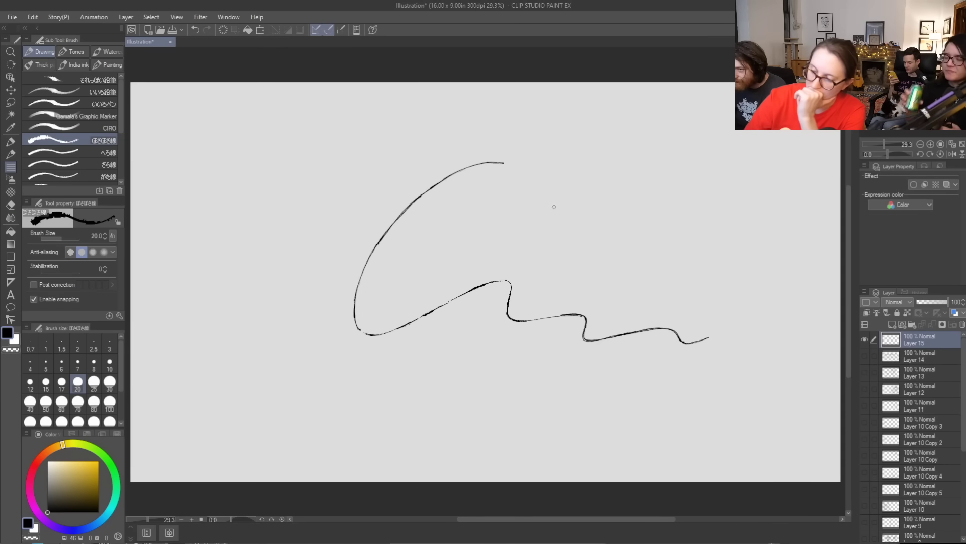
mouse_move(523, 167)
left_mouse_down()
mouse_move(537, 213)
mouse_move(595, 214)
mouse_move(605, 250)
mouse_move(656, 243)
mouse_move(655, 271)
mouse_move(718, 263)
mouse_move(722, 298)
mouse_move(767, 289)
mouse_move(705, 344)
left_mouse_up()
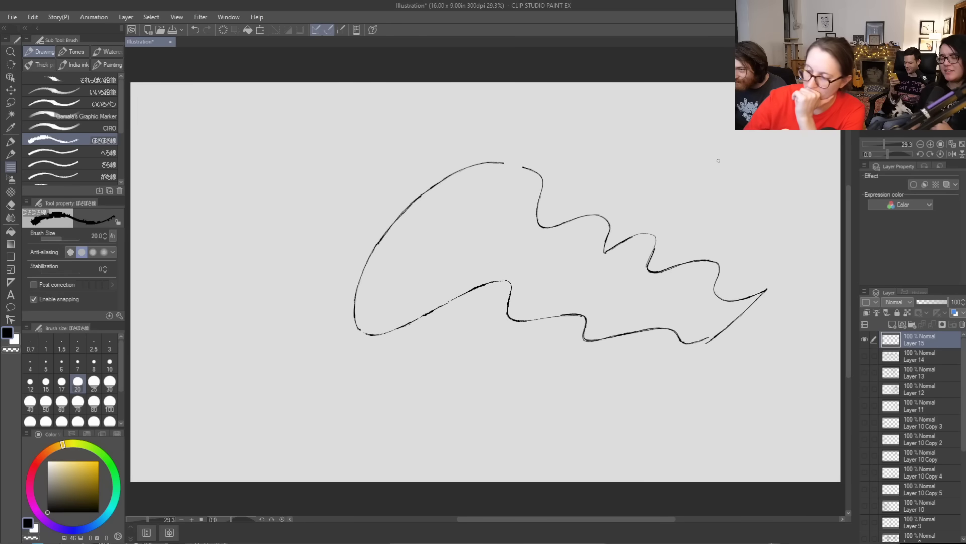
mouse_move(341, 362)
left_mouse_down()
mouse_move(343, 391)
mouse_move(440, 363)
mouse_move(464, 403)
mouse_move(537, 394)
mouse_move(622, 417)
mouse_move(695, 407)
left_mouse_up()
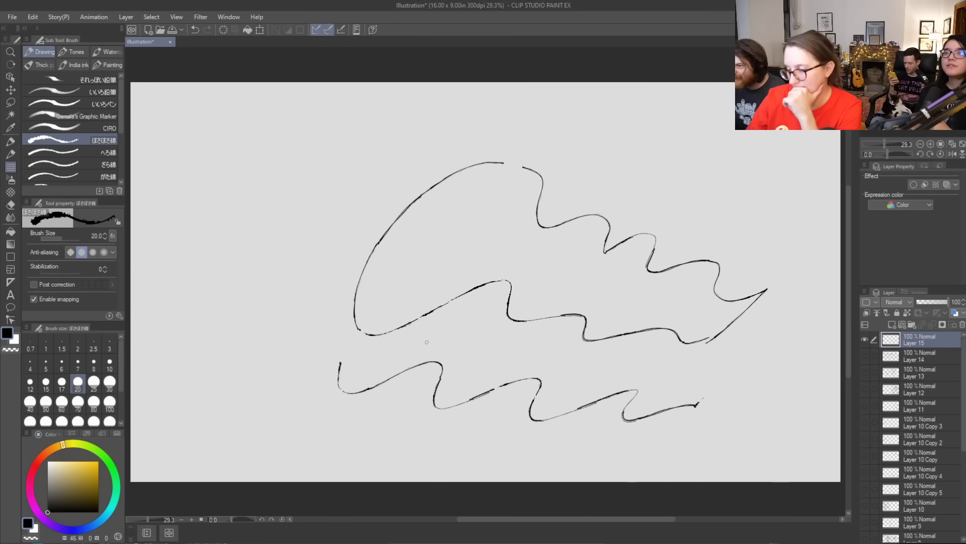
left_click_drag(359, 331, 337, 374)
mouse_move(696, 346)
left_mouse_down()
mouse_move(703, 358)
mouse_move(677, 405)
left_mouse_up()
mouse_move(753, 303)
left_mouse_down()
mouse_move(770, 327)
mouse_move(726, 388)
left_mouse_up()
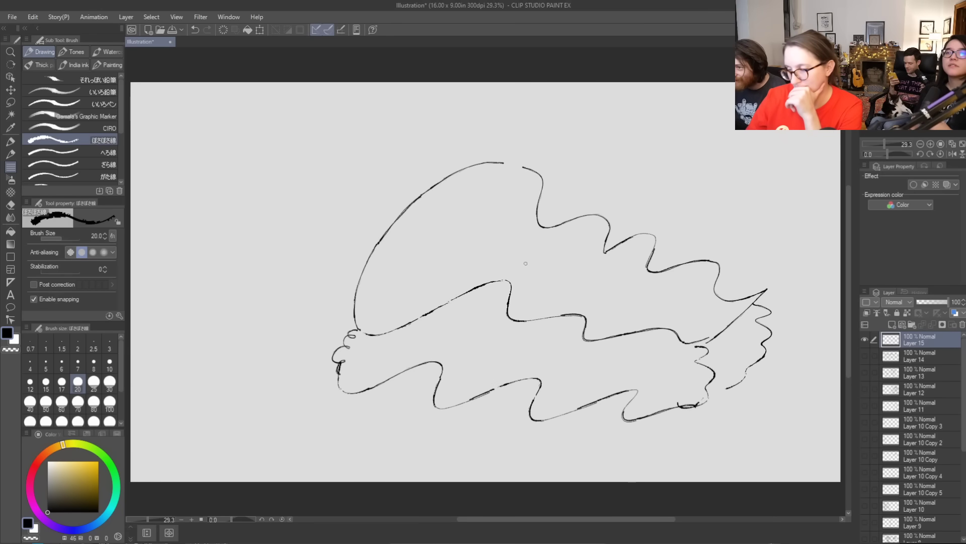
Add slashes, hatching and scribbled wavy layers to the sandwich-like shape, and delete its sketch layer
left_click_drag(454, 265, 509, 215)
left_click_drag(479, 254, 484, 273)
mouse_move(496, 238)
left_mouse_down()
mouse_move(492, 257)
mouse_move(499, 249)
left_mouse_up()
mouse_move(512, 220)
left_mouse_down()
mouse_move(509, 237)
mouse_move(516, 226)
left_mouse_up()
left_click_drag(528, 202, 527, 216)
left_click_drag(597, 245, 547, 307)
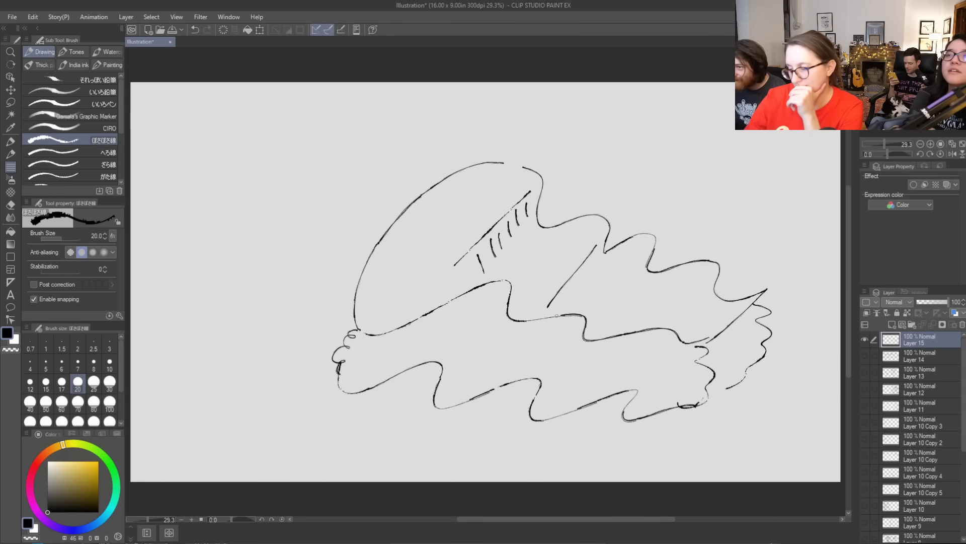
mouse_move(334, 394)
left_mouse_down()
mouse_move(382, 425)
mouse_move(408, 459)
mouse_move(470, 464)
mouse_move(575, 443)
mouse_move(598, 473)
mouse_move(671, 450)
mouse_move(732, 396)
left_mouse_up()
mouse_move(350, 402)
left_mouse_down()
mouse_move(365, 418)
mouse_move(414, 416)
mouse_move(403, 440)
mouse_move(426, 447)
mouse_move(486, 420)
mouse_move(478, 451)
mouse_move(618, 436)
mouse_move(599, 465)
mouse_move(683, 447)
left_mouse_up()
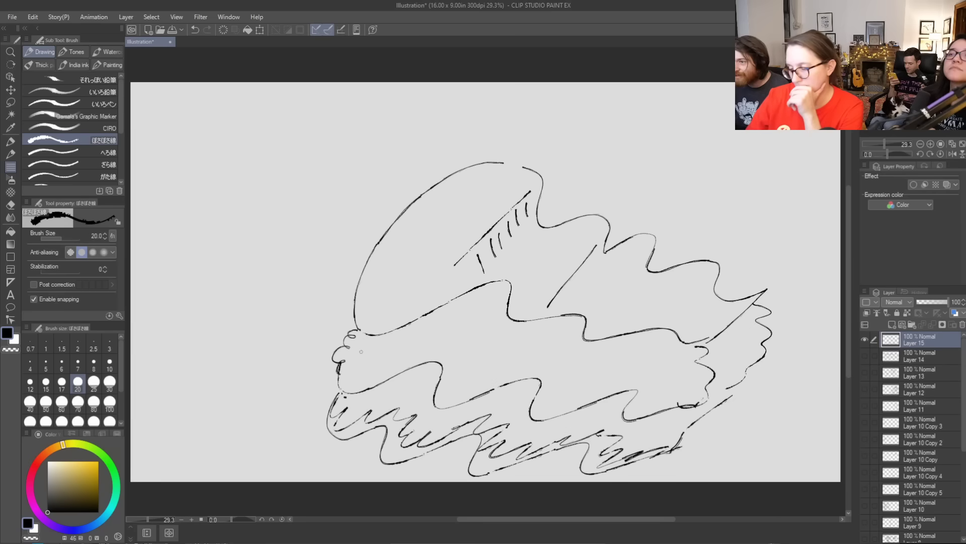
mouse_move(340, 383)
left_mouse_down()
mouse_move(461, 342)
mouse_move(478, 397)
mouse_move(553, 370)
mouse_move(594, 403)
mouse_move(710, 400)
left_mouse_up()
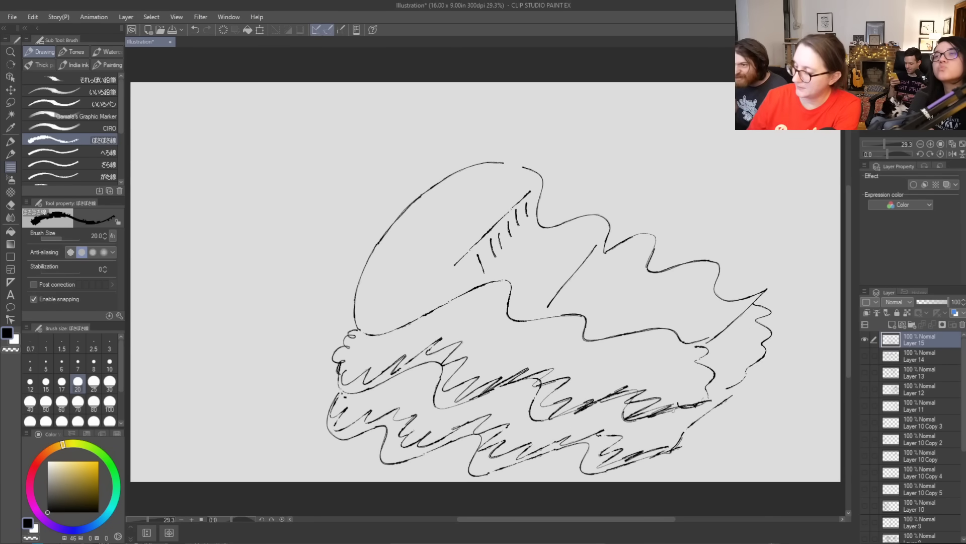
left_click(962, 325)
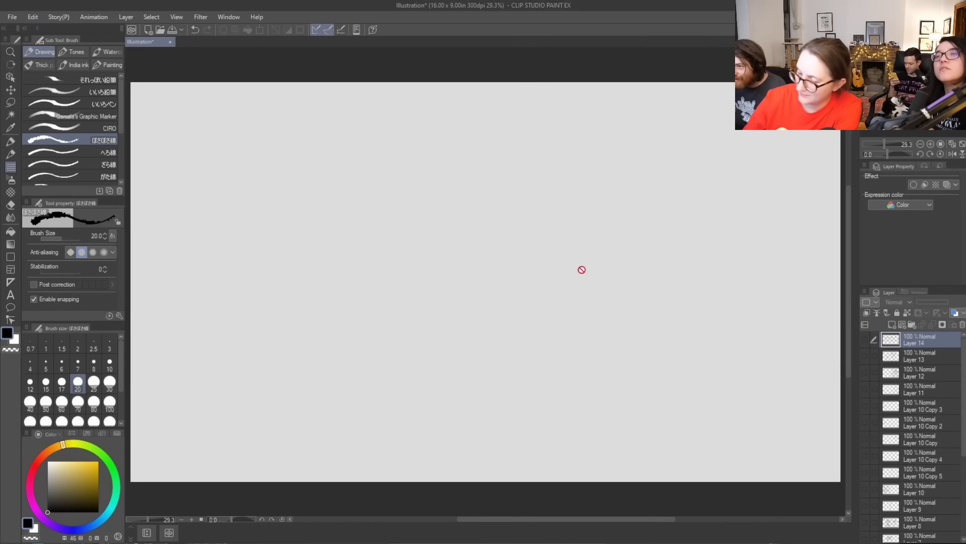
On a new layer, sketch an oval face with two heavy-lidded eyes, a long nose and a downturned mouth
left_click(892, 324)
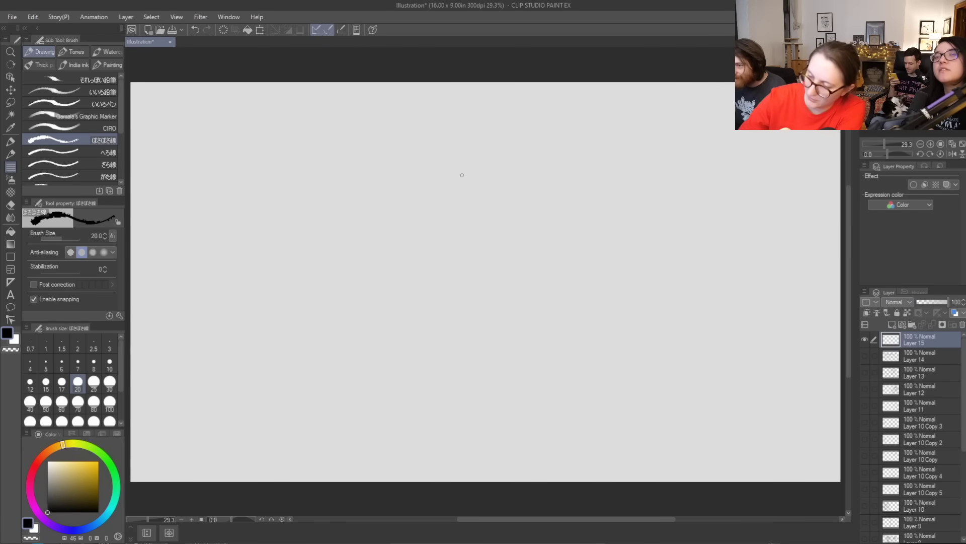
mouse_move(472, 170)
left_mouse_down()
mouse_move(419, 236)
mouse_move(449, 311)
mouse_move(517, 297)
mouse_move(499, 177)
left_mouse_up()
mouse_move(465, 221)
left_mouse_down()
mouse_move(433, 214)
mouse_move(427, 227)
mouse_move(445, 235)
mouse_move(478, 207)
mouse_move(471, 220)
mouse_move(487, 230)
mouse_move(512, 214)
left_mouse_up()
mouse_move(421, 226)
left_mouse_down()
mouse_move(504, 214)
mouse_move(437, 225)
mouse_move(498, 215)
left_mouse_up()
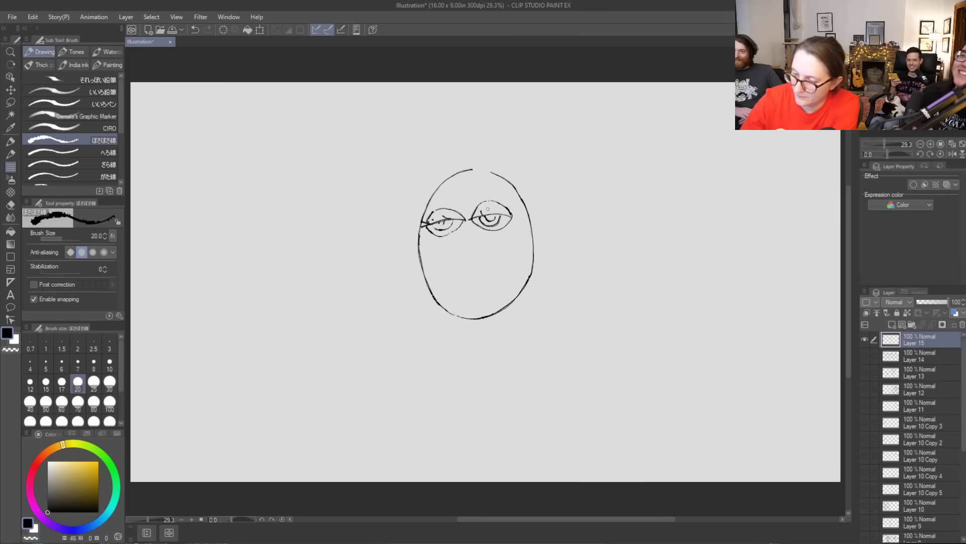
mouse_move(460, 208)
left_mouse_down()
mouse_move(457, 256)
mouse_move(486, 253)
mouse_move(460, 278)
mouse_move(491, 282)
left_mouse_up()
Sketch long wavy hair around the face, and a neck with a scalloped collar and body outline below it
left_click_drag(457, 181, 418, 202)
mouse_move(423, 167)
left_mouse_down()
mouse_move(390, 227)
mouse_move(416, 383)
mouse_move(404, 453)
mouse_move(492, 158)
mouse_move(501, 158)
left_mouse_up()
mouse_move(516, 158)
left_mouse_down()
mouse_move(533, 160)
mouse_move(598, 294)
mouse_move(617, 362)
left_mouse_up()
mouse_move(458, 181)
left_mouse_down()
mouse_move(494, 173)
mouse_move(521, 481)
left_mouse_up()
left_click_drag(540, 271, 558, 451)
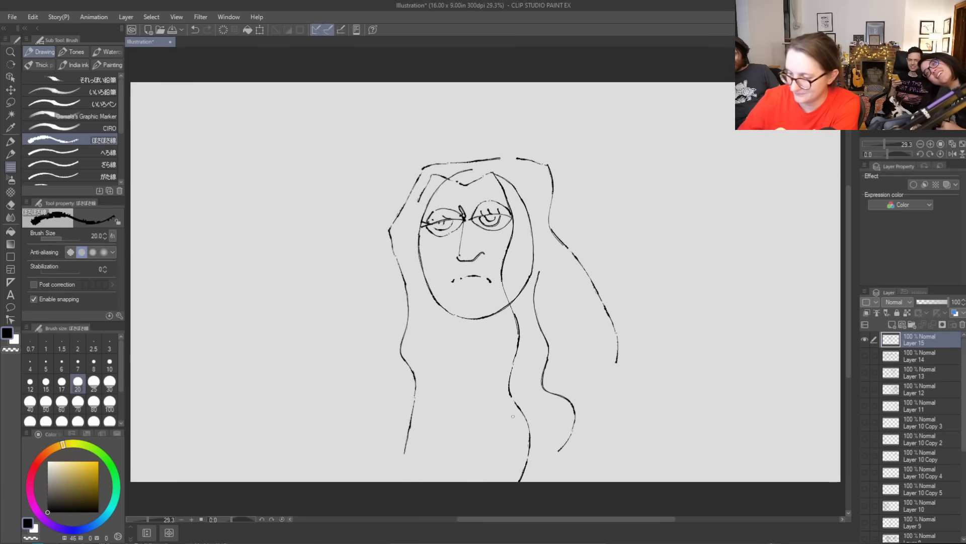
mouse_move(473, 327)
left_mouse_down()
mouse_move(474, 338)
mouse_move(519, 332)
mouse_move(459, 348)
mouse_move(505, 362)
mouse_move(465, 363)
mouse_move(516, 363)
left_mouse_up()
key("ctrl+z")
left_click_drag(458, 348, 423, 482)
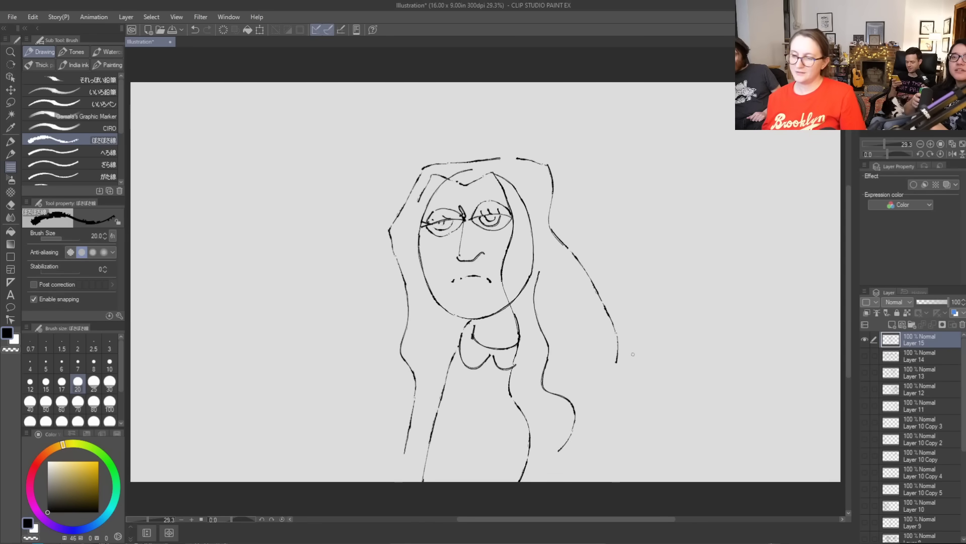
Hide the portrait sketch, add a new blank layer and switch to the Felt pen at size 25
left_click(865, 339)
left_click(893, 325)
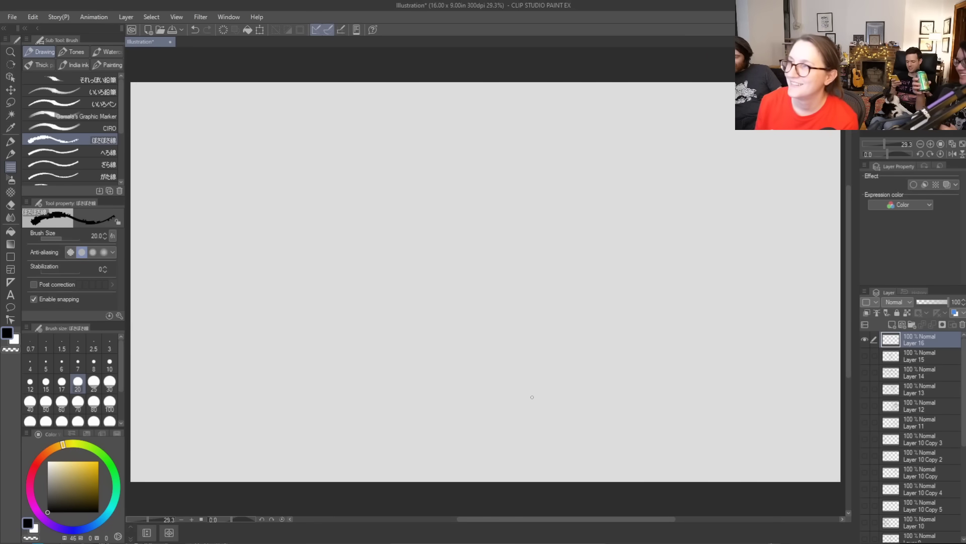
left_click(10, 142)
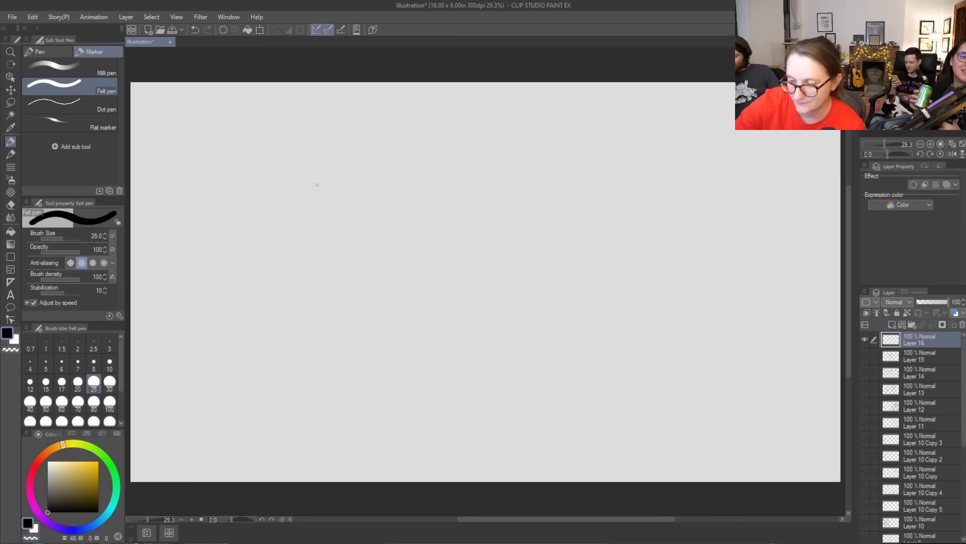
mouse_move(308, 186)
left_mouse_down()
mouse_move(350, 181)
mouse_move(374, 228)
mouse_move(366, 276)
mouse_move(326, 278)
mouse_move(287, 222)
left_mouse_up()
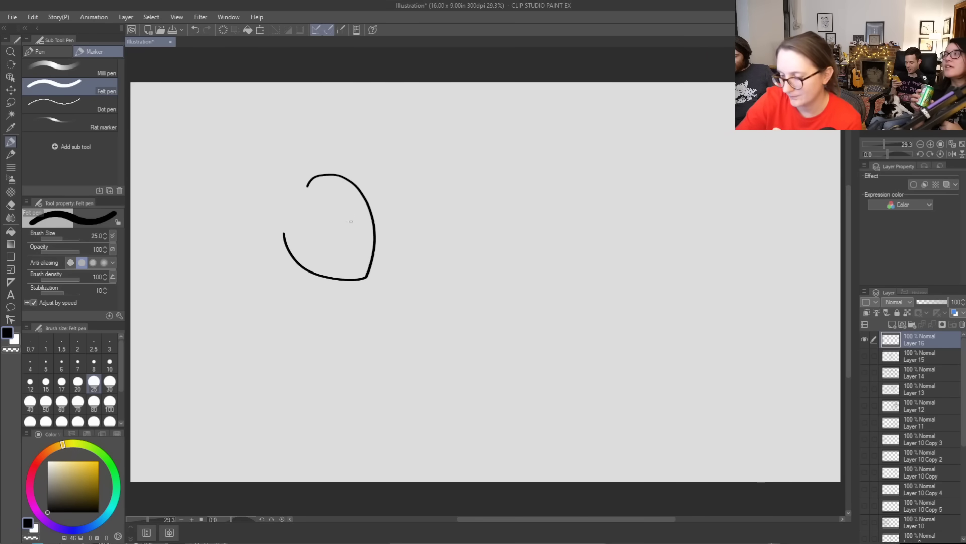
key("ctrl+z")
mouse_move(587, 213)
left_mouse_down()
mouse_move(595, 284)
mouse_move(620, 290)
mouse_move(657, 271)
mouse_move(690, 231)
left_mouse_up()
key("ctrl+z")
Draw a rounded chin under a wide-brimmed pointed hat with a crooked tip, erasing the overlapping lines inside the hat
mouse_move(602, 181)
left_mouse_down()
mouse_move(593, 246)
mouse_move(625, 267)
mouse_move(663, 257)
mouse_move(688, 213)
left_mouse_up()
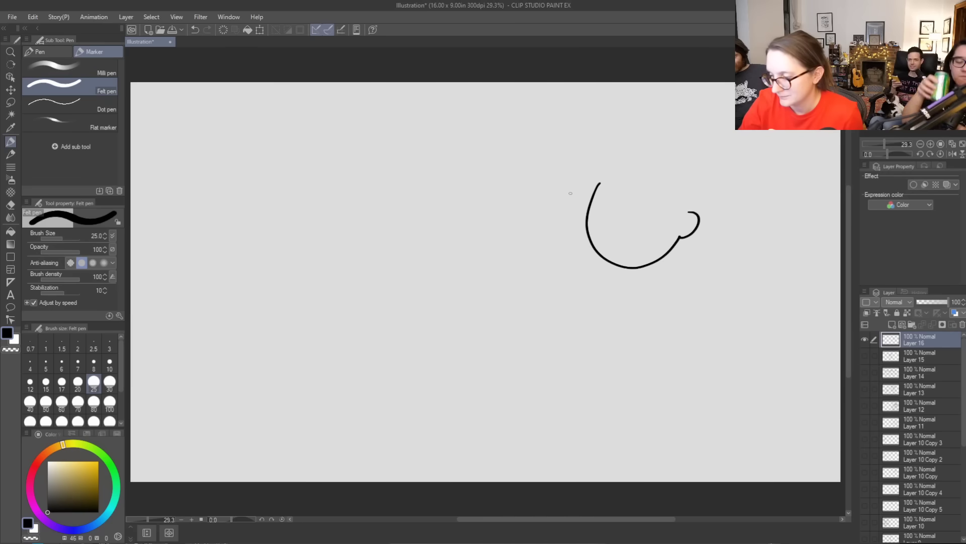
mouse_move(666, 148)
left_mouse_down()
mouse_move(619, 256)
mouse_move(687, 146)
mouse_move(624, 155)
left_mouse_up()
mouse_move(698, 173)
left_mouse_down()
mouse_move(608, 88)
mouse_move(543, 161)
mouse_move(506, 145)
mouse_move(506, 186)
mouse_move(523, 167)
mouse_move(539, 184)
mouse_move(564, 162)
mouse_move(603, 211)
mouse_move(593, 192)
mouse_move(599, 212)
mouse_move(582, 210)
mouse_move(599, 243)
left_mouse_up()
key("e")
left_click_drag(686, 204, 686, 220)
mouse_move(627, 151)
left_mouse_down()
mouse_move(671, 167)
mouse_move(658, 151)
mouse_move(675, 164)
mouse_move(662, 151)
mouse_move(672, 157)
mouse_move(587, 166)
left_mouse_up()
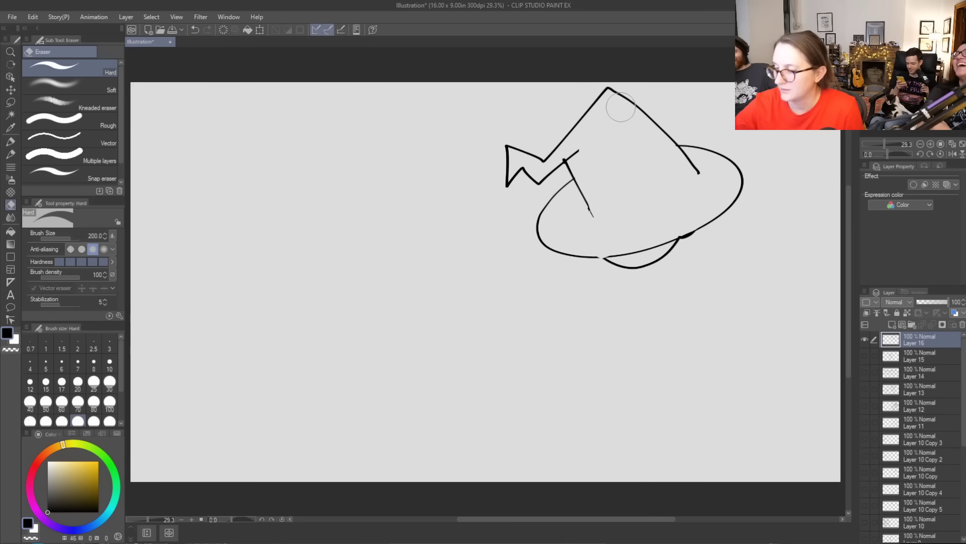
Draw a curved band around the base of the hat's crown with the size 20 rough brush
key("b")
left_click_drag(593, 219, 676, 207)
left_click_drag(698, 175, 682, 204)
mouse_move(588, 205)
left_mouse_down()
mouse_move(622, 206)
mouse_move(661, 190)
mouse_move(688, 164)
left_mouse_up()
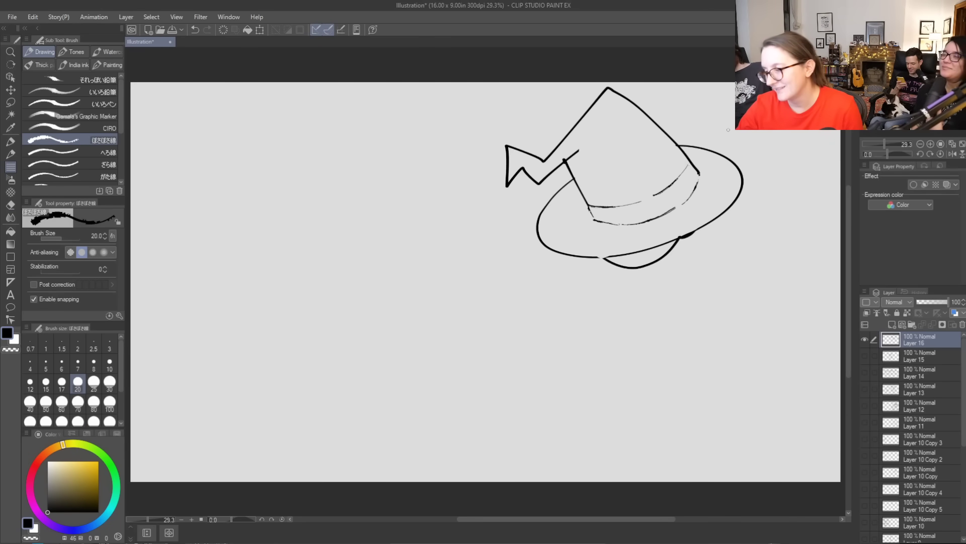
Sketch the figure's curved back below the brim and a bent leg with a rounded knee and open trouser cuff
mouse_move(682, 241)
left_mouse_down()
mouse_move(718, 281)
mouse_move(713, 314)
mouse_move(656, 359)
left_mouse_up()
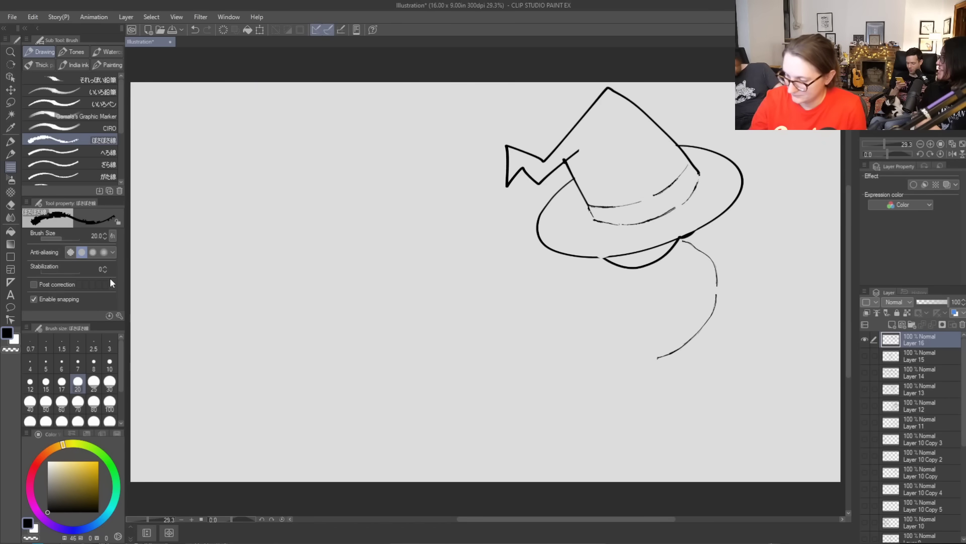
mouse_move(599, 273)
left_mouse_down()
mouse_move(461, 345)
mouse_move(541, 382)
mouse_move(593, 376)
mouse_move(542, 398)
left_mouse_up()
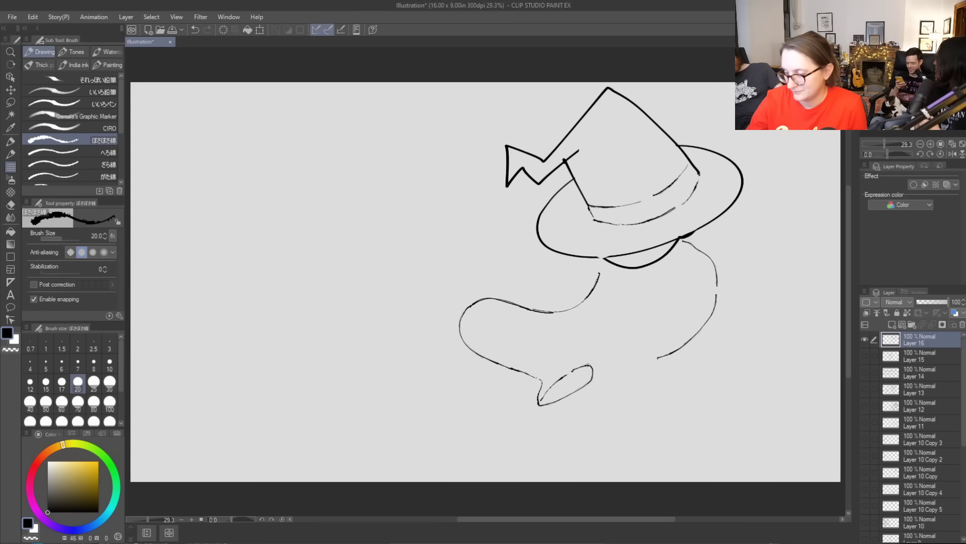
left_click_drag(586, 363, 499, 317)
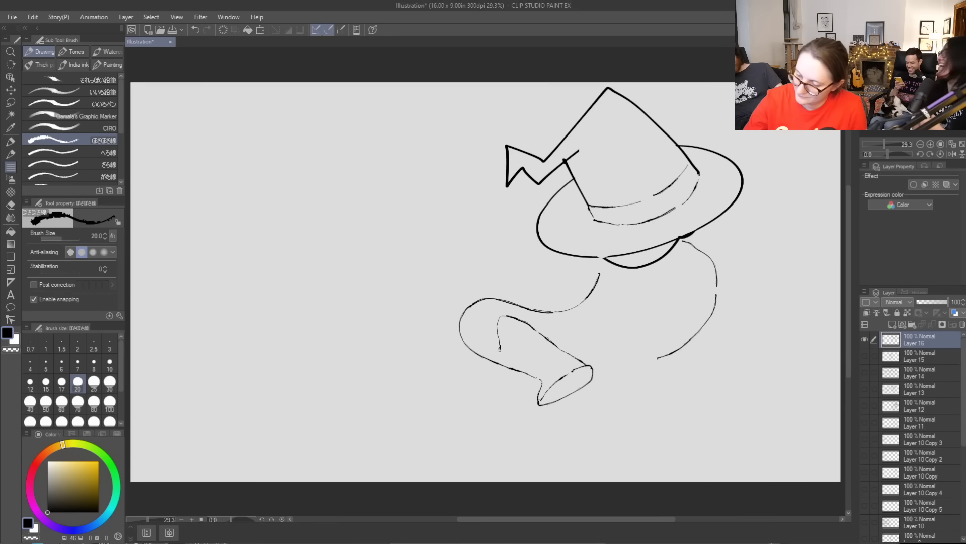
left_click_drag(481, 359, 537, 382)
key("ctrl+z")
left_click_drag(480, 359, 539, 381)
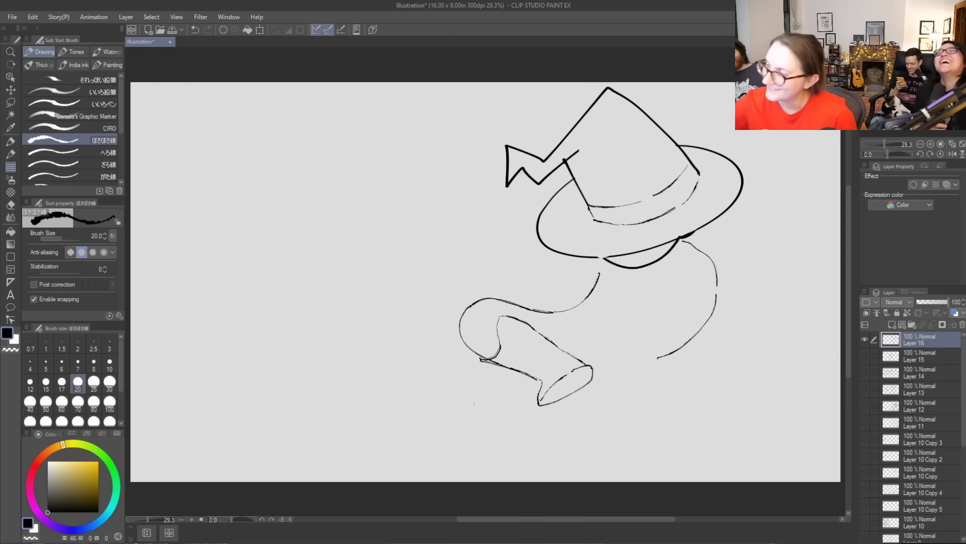
Use the Felt pen to add bold fold marks at the bent leg's knee and cuff
key("p")
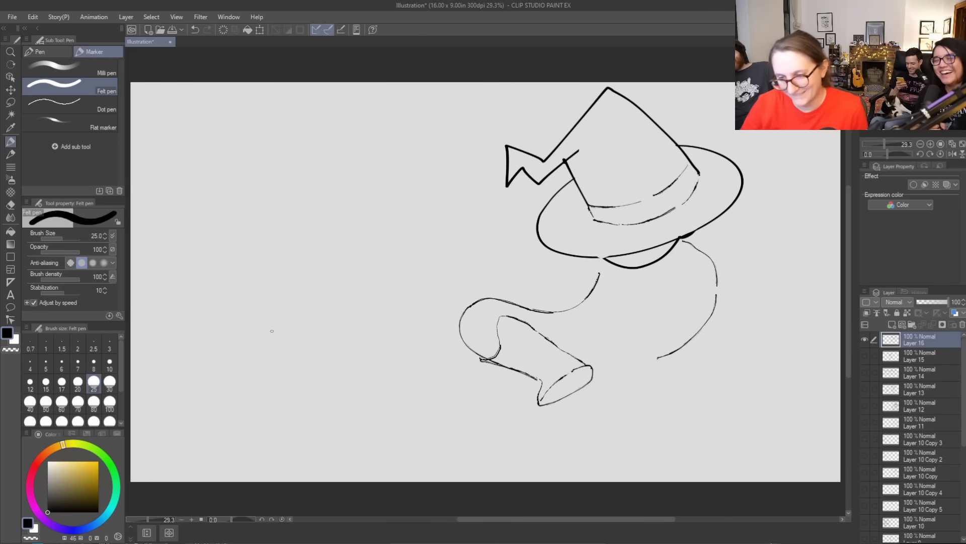
mouse_move(538, 384)
left_mouse_down()
mouse_move(563, 359)
mouse_move(561, 370)
left_mouse_up()
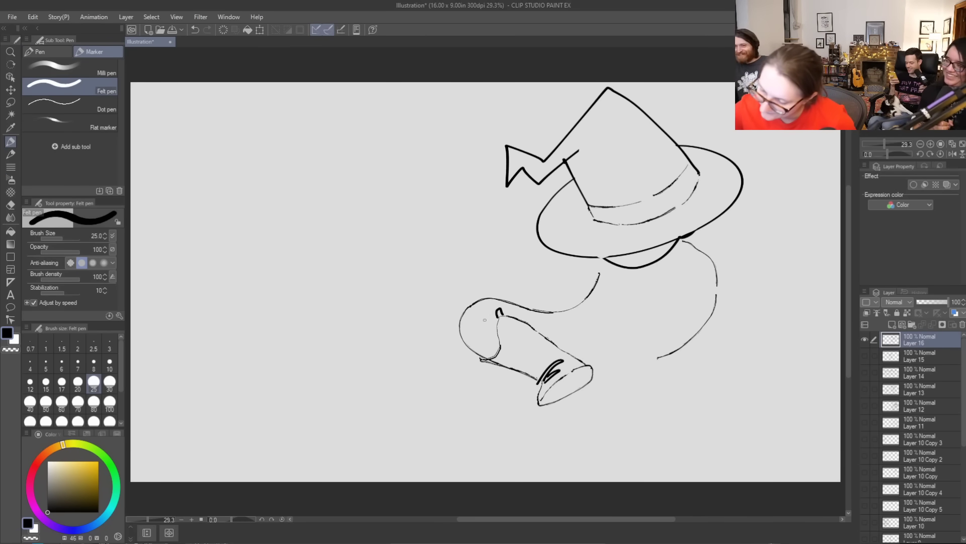
left_click_drag(469, 354, 484, 361)
left_click_drag(657, 359, 599, 366)
left_click_drag(519, 377, 540, 465)
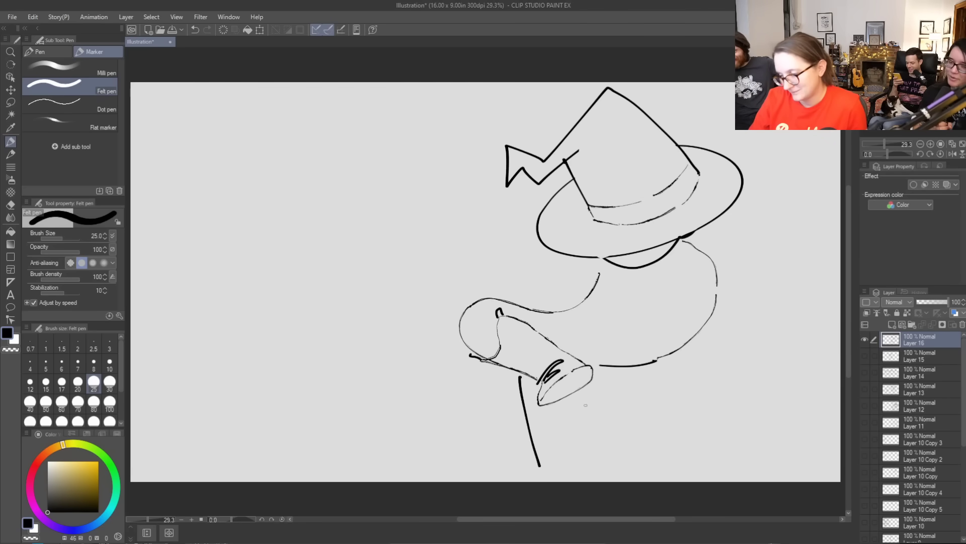
key("ctrl+z")
key("ctrl+z")
Draw a straight lower leg beneath the bent leg, and a short line above its thigh
mouse_move(511, 369)
left_mouse_down()
mouse_move(539, 453)
mouse_move(521, 467)
mouse_move(573, 458)
mouse_move(579, 396)
left_mouse_up()
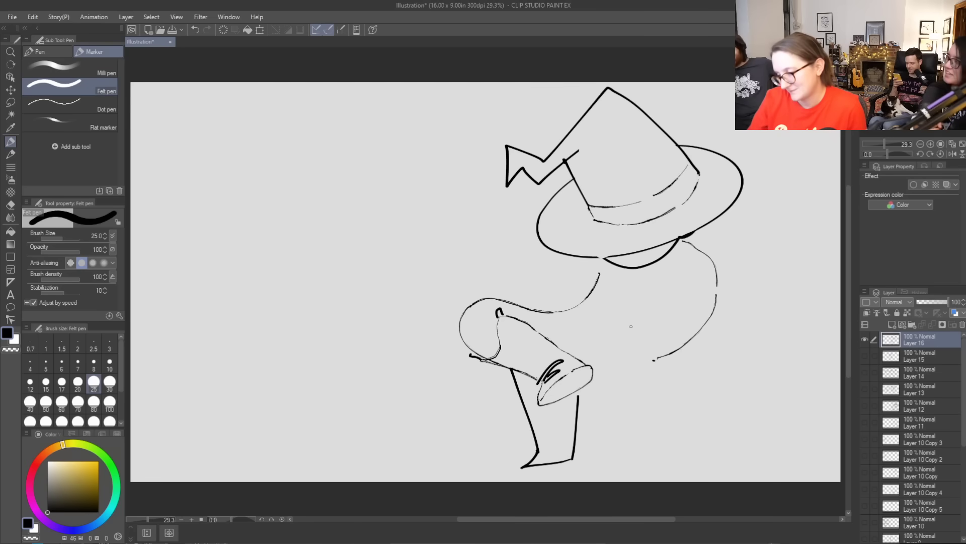
left_click_drag(572, 332, 539, 332)
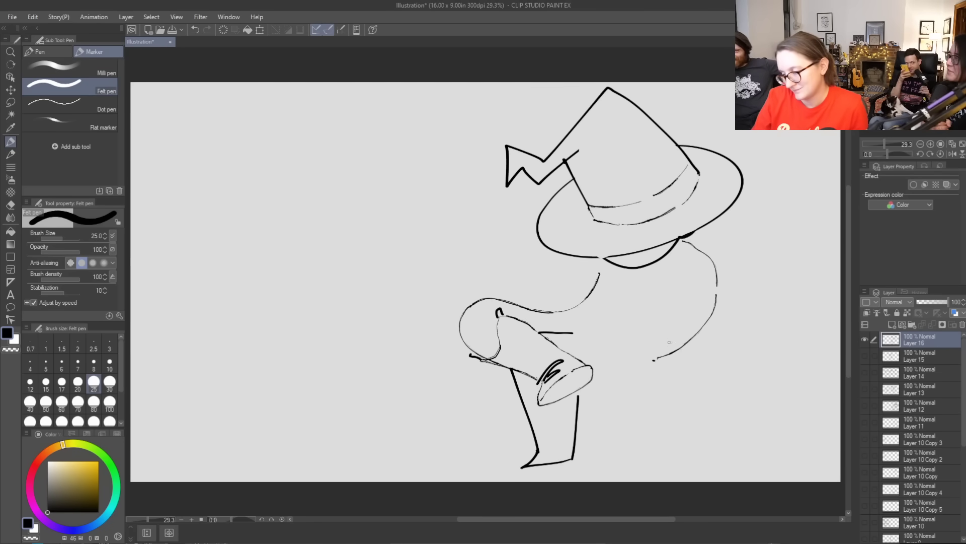
Erase the curved back line and redraw it with the rough brush as a bent arm ending in a drooping hand
key("b")
key("ctrl+z")
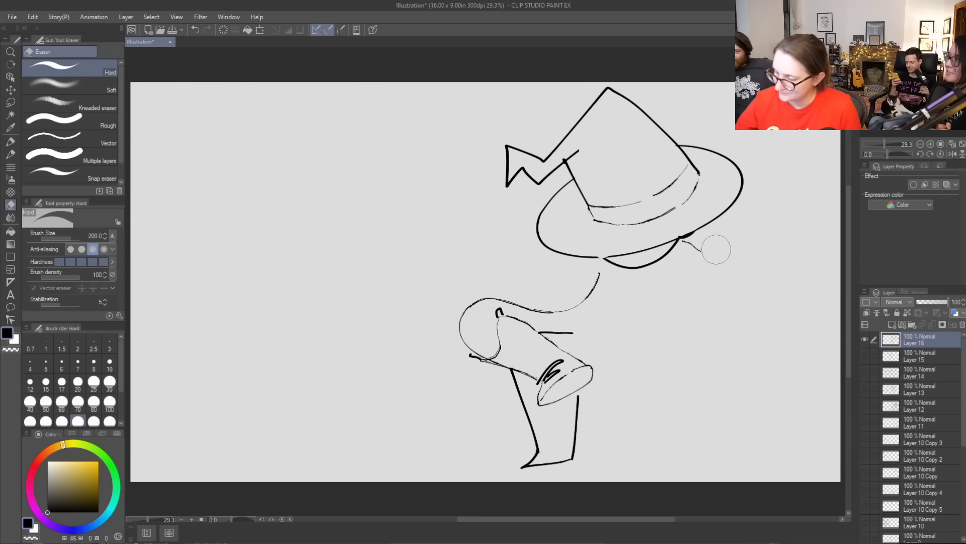
left_click_drag(705, 253, 725, 305)
mouse_move(727, 304)
left_mouse_down()
mouse_move(689, 315)
mouse_move(673, 346)
left_mouse_up()
mouse_move(697, 297)
left_mouse_down()
mouse_move(647, 340)
mouse_move(673, 347)
left_mouse_up()
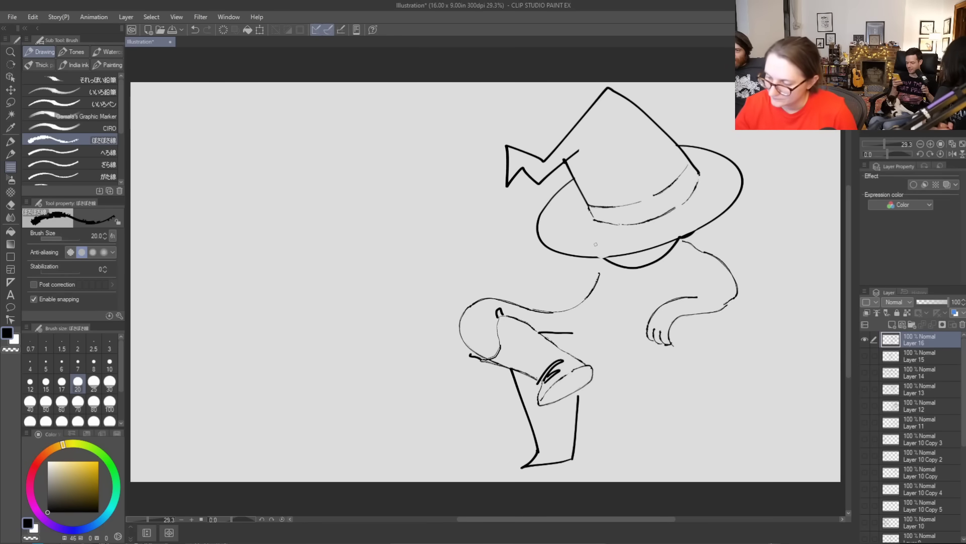
Sketch a short arm line beneath the hat brim, try a raised hand beside it, and undo the hand
mouse_move(598, 267)
left_mouse_down()
mouse_move(570, 298)
mouse_move(532, 260)
mouse_move(529, 272)
mouse_move(523, 249)
mouse_move(514, 284)
left_mouse_up()
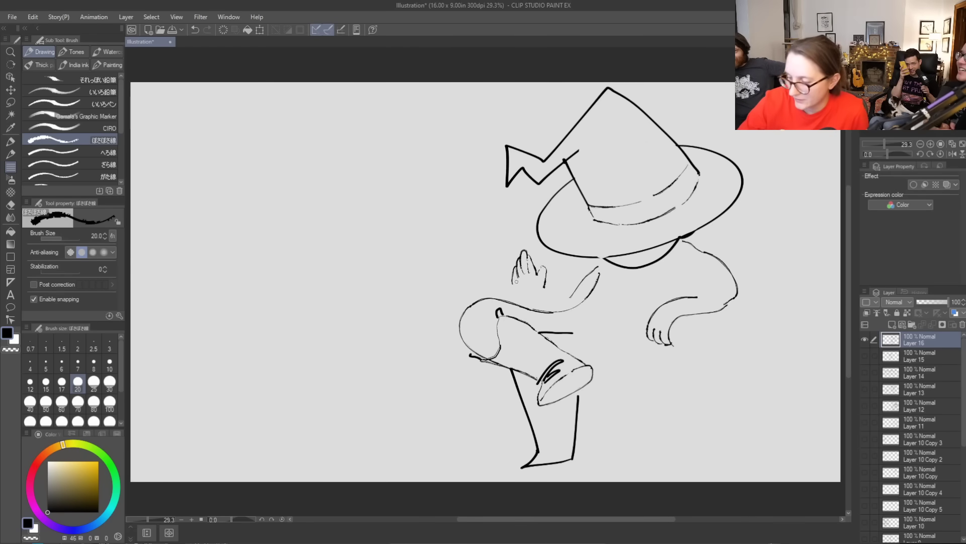
key("ctrl+z")
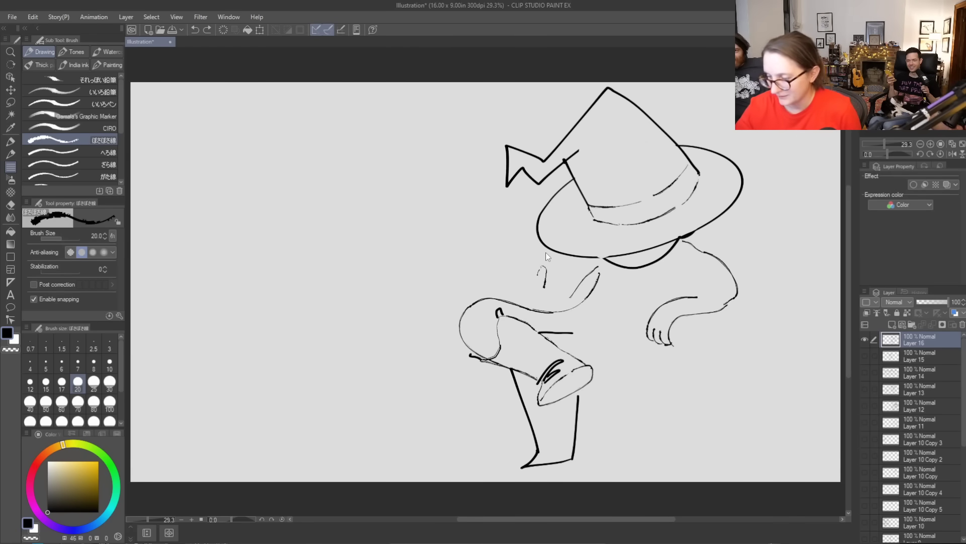
key("ctrl+z")
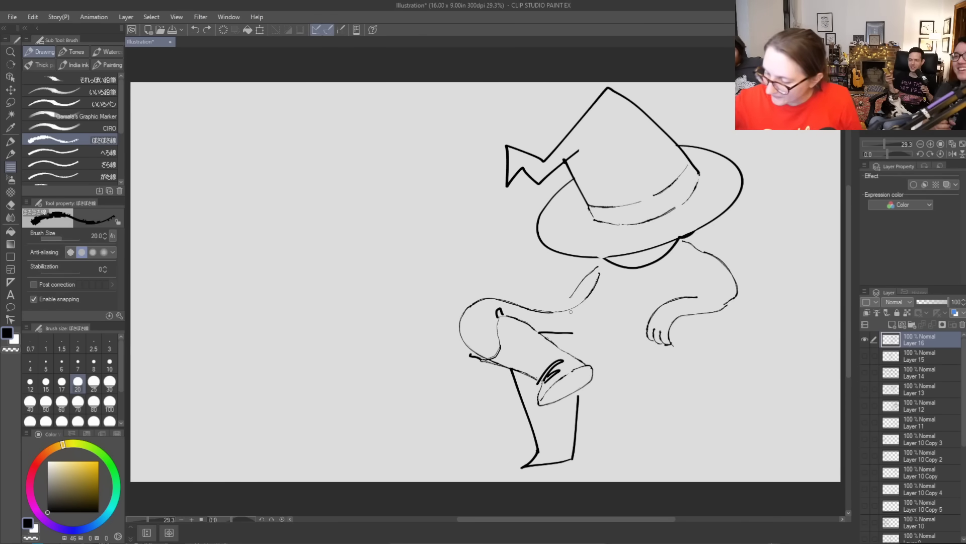
Sketch the rounded curve of the second thigh and a thin underside line running toward the drooping hand
mouse_move(566, 311)
left_mouse_down()
mouse_move(614, 324)
mouse_move(619, 359)
mouse_move(597, 375)
mouse_move(681, 364)
mouse_move(711, 315)
mouse_move(628, 374)
mouse_move(657, 349)
left_mouse_up()
key("ctrl+z")
key("ctrl+z")
key("e")
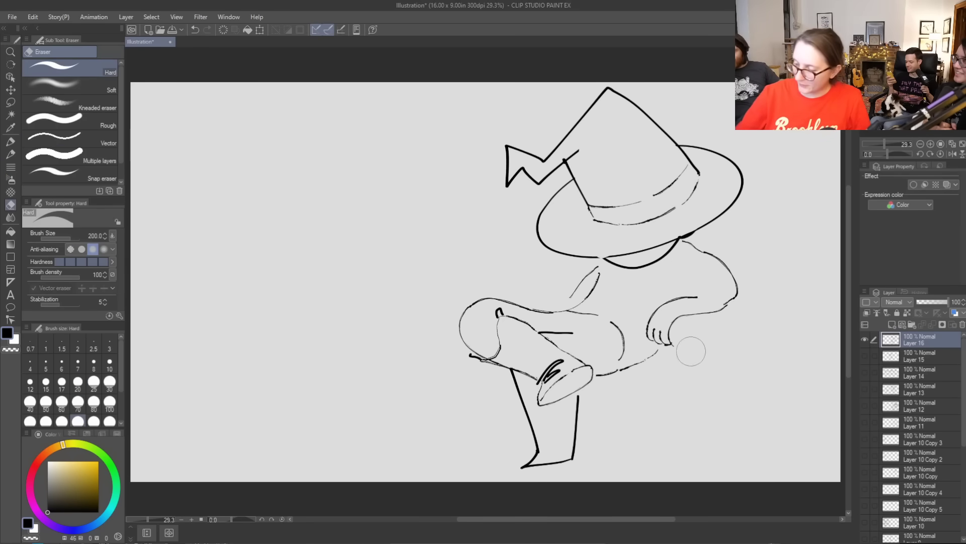
key("b")
left_click_drag(567, 311, 622, 370)
Add bold Felt pen fold marks at the lower leg's knee, its ankle and the figure's waist, cleaning up the stroke under the knee
key("p")
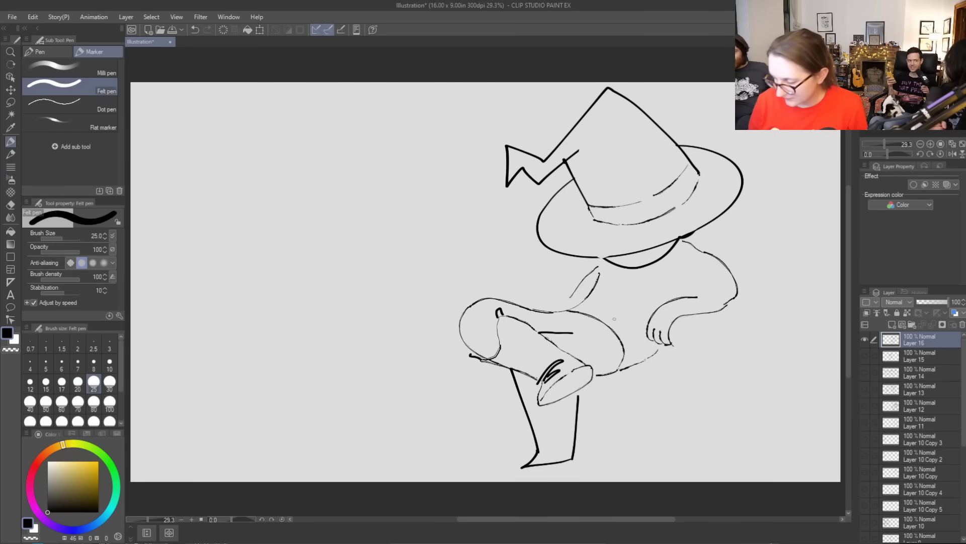
mouse_move(527, 401)
left_mouse_down()
mouse_move(539, 382)
mouse_move(578, 394)
mouse_move(514, 384)
left_mouse_up()
left_click_drag(530, 455, 556, 451)
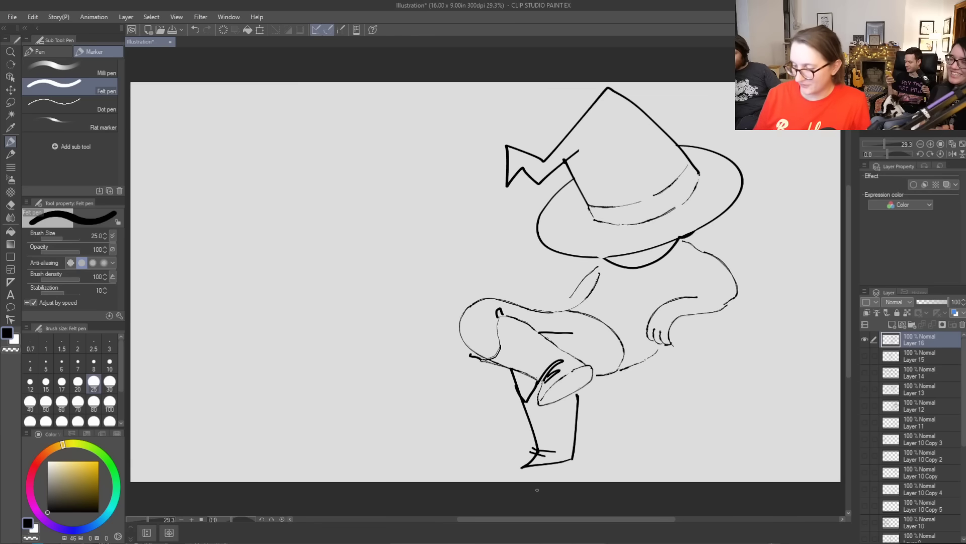
key("b")
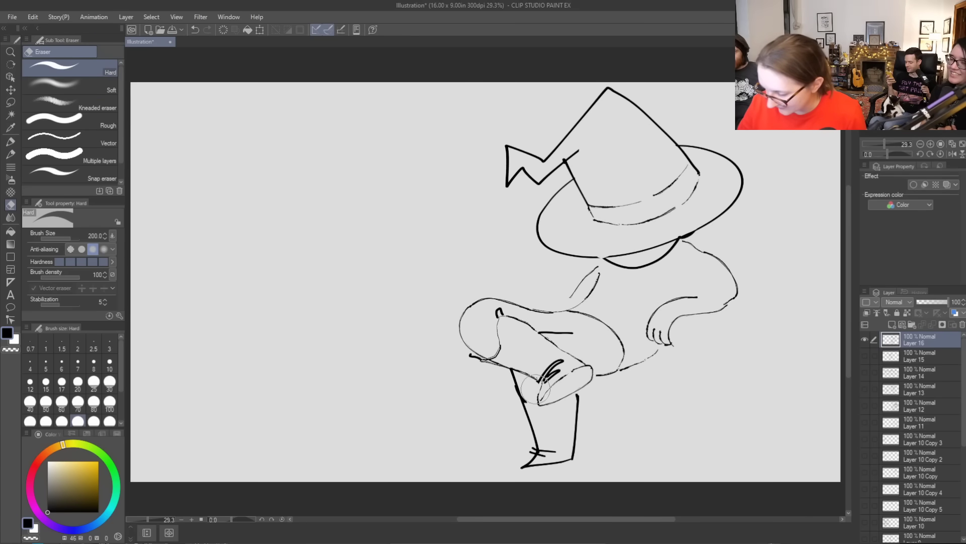
left_click_drag(535, 380, 519, 399)
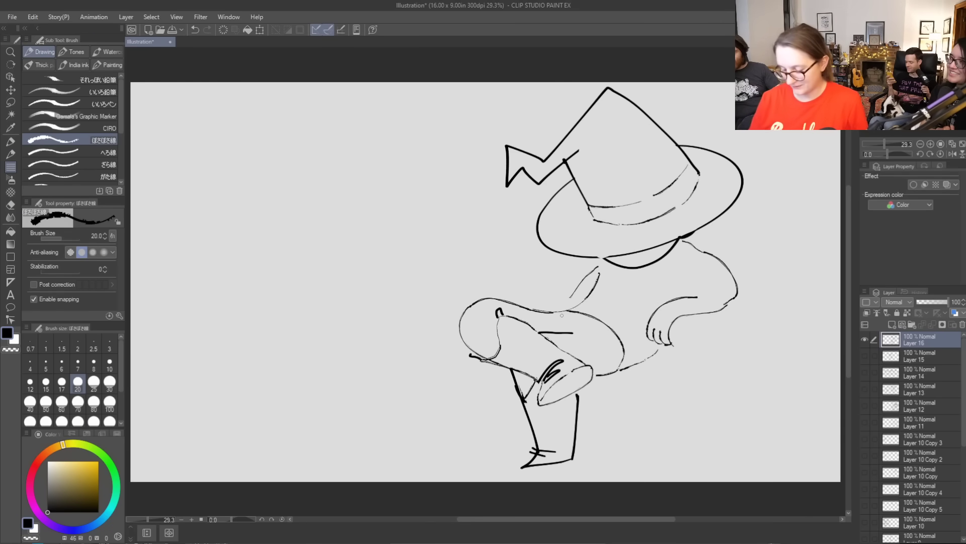
key("p")
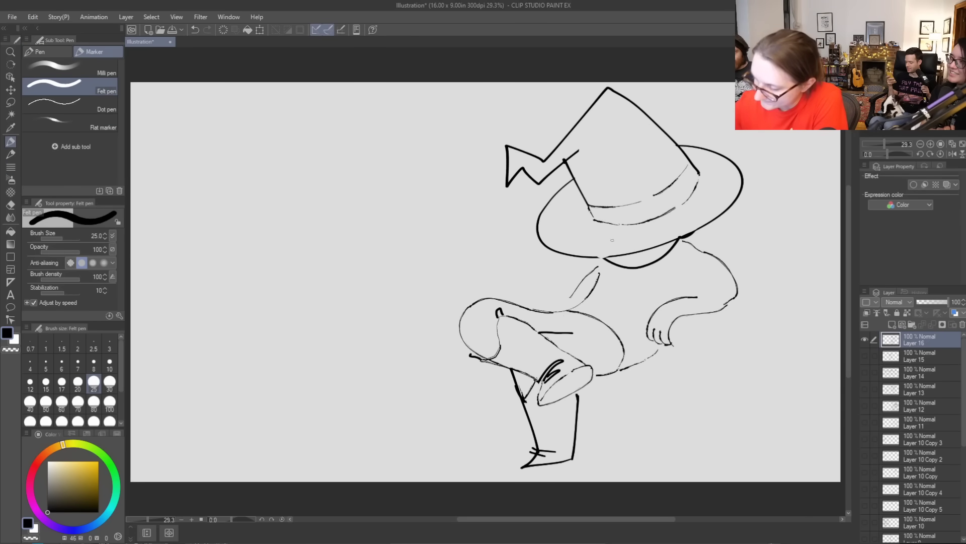
mouse_move(621, 280)
left_mouse_down()
mouse_move(592, 311)
mouse_move(630, 296)
left_mouse_up()
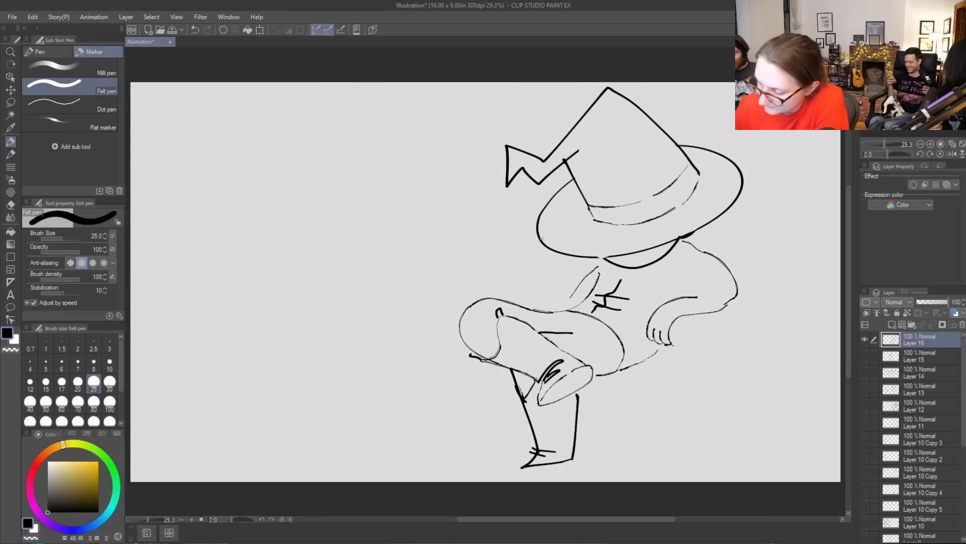
Draw a raised hand with splayed fingers and a curved wrist above the bent knee, undoing the first strokes
mouse_move(544, 264)
left_mouse_down()
mouse_move(527, 262)
mouse_move(538, 271)
mouse_move(526, 277)
mouse_move(558, 260)
left_mouse_up()
key("ctrl+z")
key("ctrl+z")
key("ctrl+z")
key("ctrl+z")
key("ctrl+z")
key("ctrl+z")
mouse_move(542, 255)
left_mouse_down()
mouse_move(546, 271)
mouse_move(537, 260)
mouse_move(519, 263)
mouse_move(527, 277)
mouse_move(552, 262)
mouse_move(541, 299)
mouse_move(557, 305)
left_mouse_up()
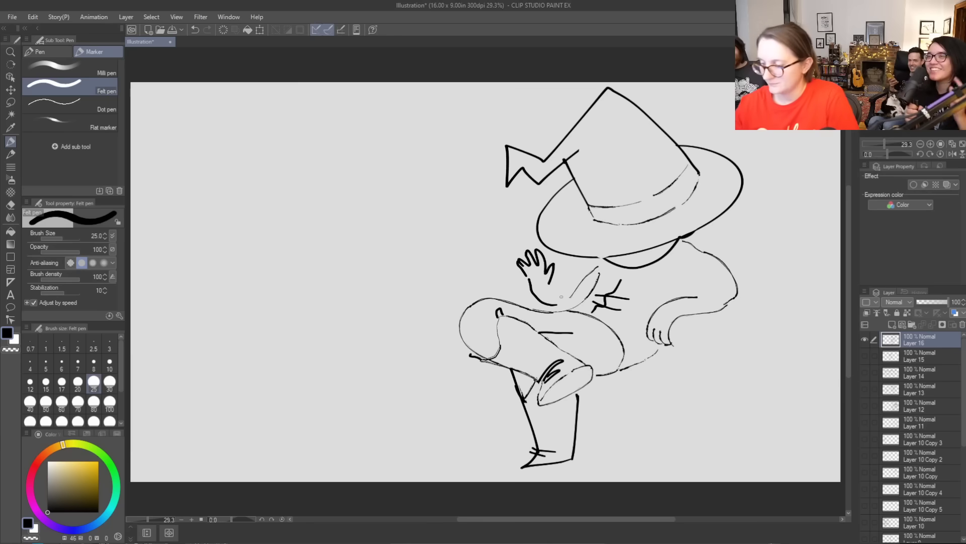
Use the rough brush to join the raised hand to the body with a thin arm line and shoulder fold marks
key("b")
left_click_drag(601, 265, 551, 288)
mouse_move(629, 262)
left_mouse_down()
mouse_move(605, 283)
mouse_move(604, 271)
left_mouse_up()
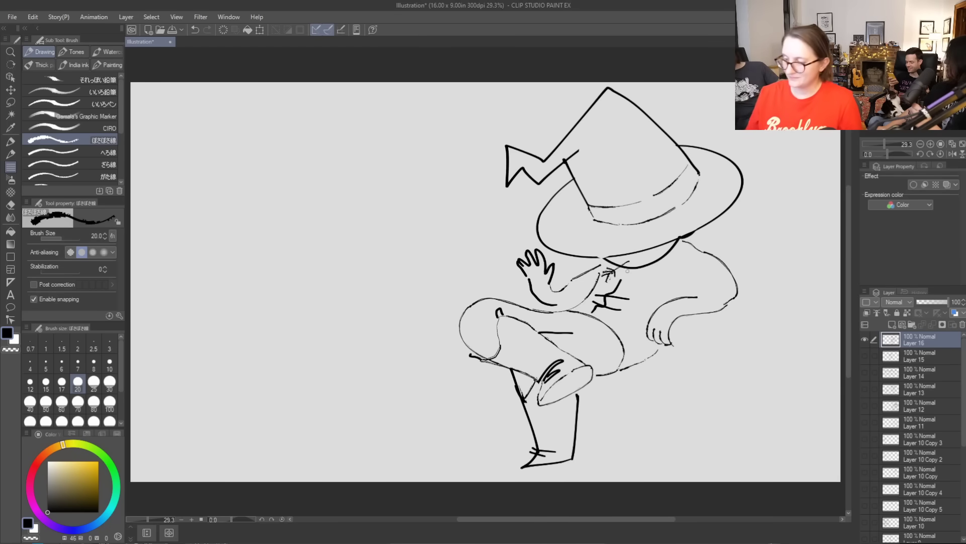
Use the Felt pen to draw a chair armrest under the drooping hand, ending in a spiral scroll
key("p")
mouse_move(668, 333)
left_mouse_down()
mouse_move(688, 334)
mouse_move(684, 346)
mouse_move(693, 329)
mouse_move(699, 337)
mouse_move(686, 347)
mouse_move(681, 326)
mouse_move(747, 318)
left_mouse_up()
key("ctrl+z")
left_click(732, 320)
mouse_move(695, 347)
left_mouse_down()
mouse_move(665, 346)
mouse_move(694, 322)
mouse_move(707, 339)
mouse_move(674, 346)
left_mouse_up()
key("ctrl+z")
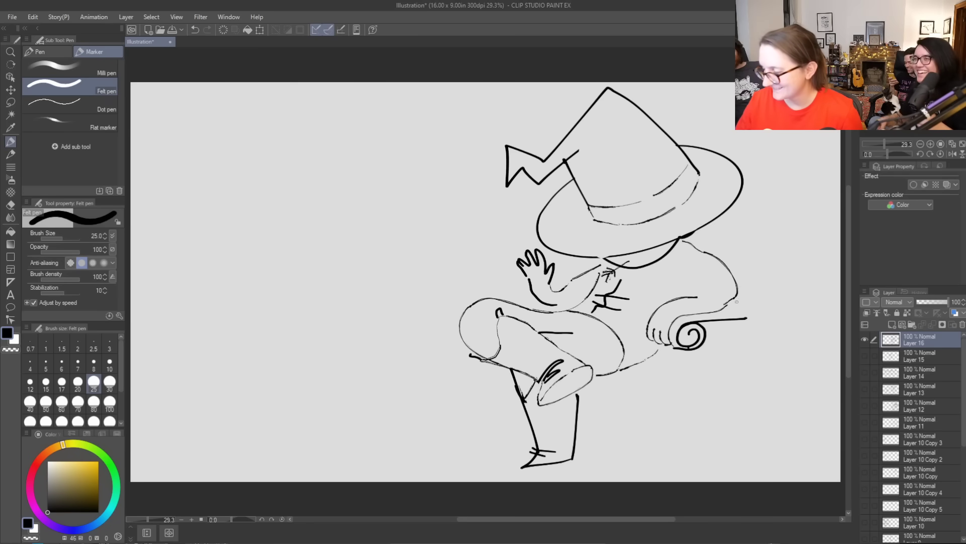
Draw the chair's tall slanted back with a spiral scroll on top and a cross rail behind the hat brim
mouse_move(680, 317)
left_mouse_down()
mouse_move(755, 320)
mouse_move(779, 220)
left_mouse_up()
mouse_move(746, 304)
left_mouse_down()
mouse_move(770, 203)
mouse_move(782, 228)
mouse_move(789, 217)
mouse_move(758, 207)
mouse_move(739, 264)
left_mouse_up()
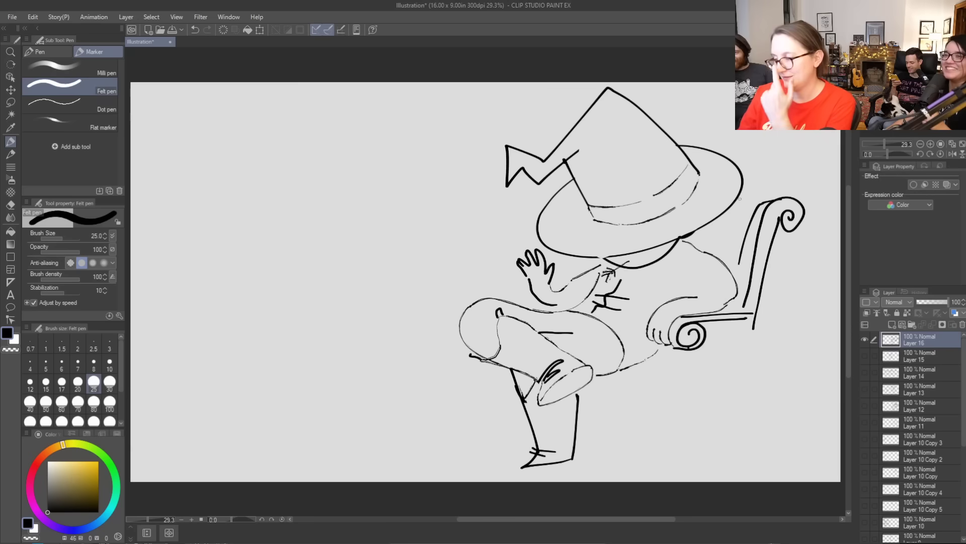
mouse_move(724, 218)
left_mouse_down()
mouse_move(741, 221)
mouse_move(743, 235)
left_mouse_up()
Draw the chair's seat rail with a scrolled front end, plus front and rear legs ending in spirals
mouse_move(752, 328)
left_mouse_down()
mouse_move(748, 395)
mouse_move(599, 383)
mouse_move(620, 398)
mouse_move(598, 400)
mouse_move(624, 395)
mouse_move(643, 375)
mouse_move(746, 361)
mouse_move(741, 455)
mouse_move(754, 448)
left_mouse_up()
mouse_move(746, 395)
left_mouse_down()
mouse_move(746, 450)
mouse_move(758, 441)
left_mouse_up()
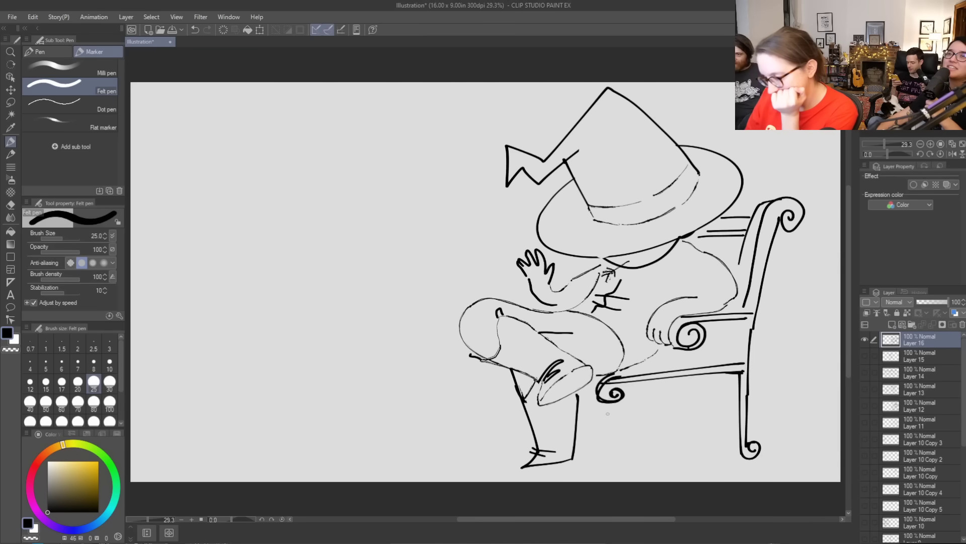
mouse_move(601, 401)
left_mouse_down()
mouse_move(613, 452)
mouse_move(599, 456)
mouse_move(604, 443)
mouse_move(595, 463)
mouse_move(618, 462)
mouse_move(623, 384)
left_mouse_up()
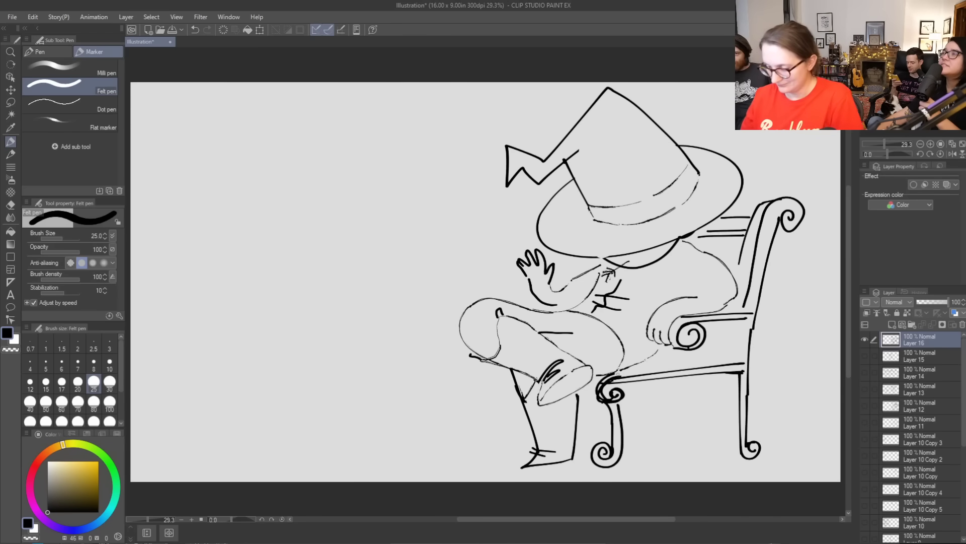
Clean up the heavy lines around the seat rail's front scroll using the Hard eraser at size 25
key("e")
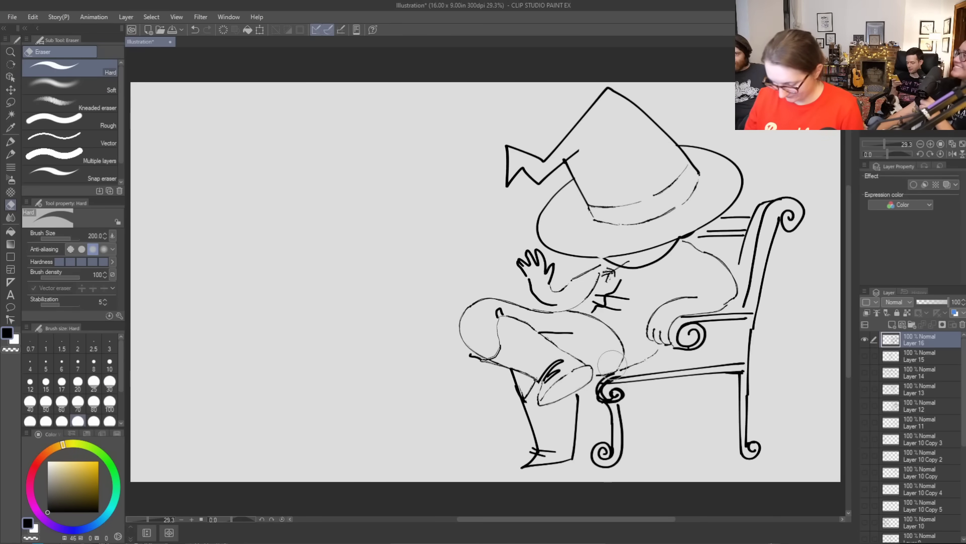
left_click(94, 381)
mouse_move(616, 380)
left_mouse_down()
mouse_move(604, 387)
mouse_move(605, 398)
mouse_move(617, 394)
mouse_move(602, 398)
mouse_move(609, 380)
mouse_move(599, 393)
left_mouse_up()
Draw a cuff line across the raised hand's wrist and thicken it with the Felt pen
key("b")
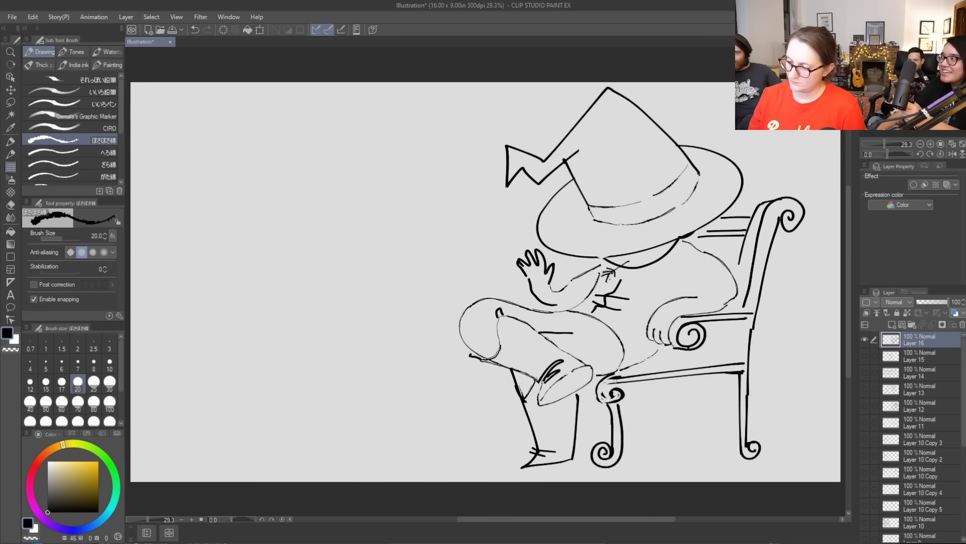
mouse_move(549, 284)
left_mouse_down()
mouse_move(537, 281)
mouse_move(543, 304)
left_mouse_up()
key("p")
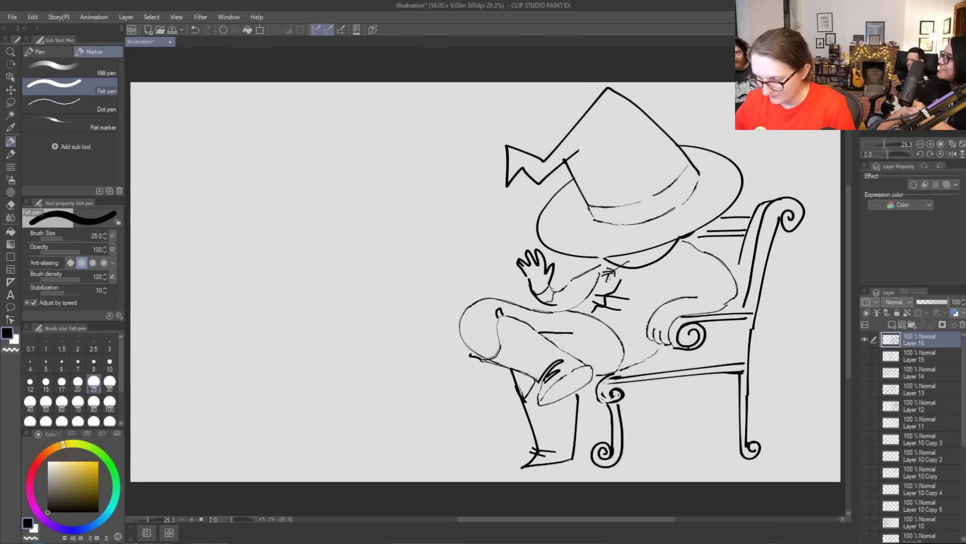
left_click_drag(549, 285, 537, 295)
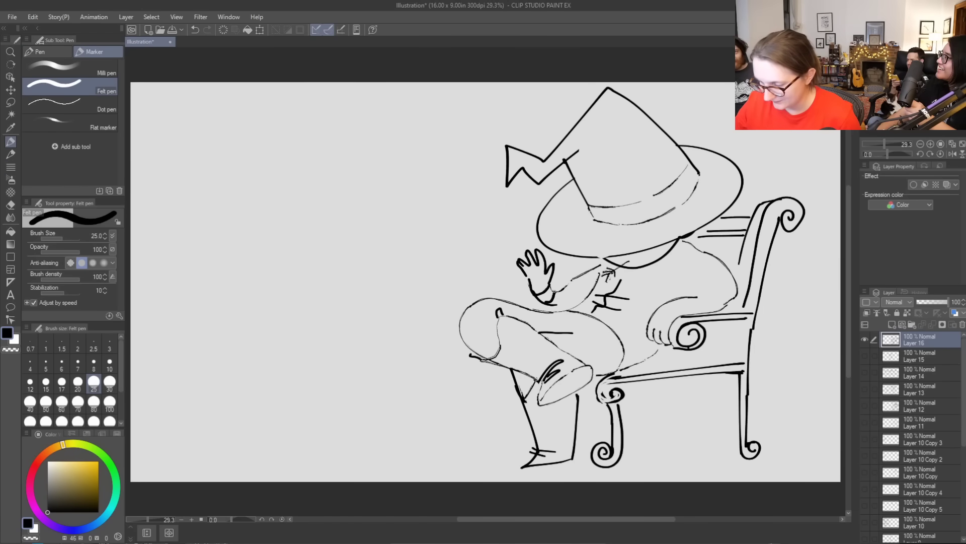
Erase the thin arm line and redraw it as a bold angular sleeve with the Felt pen, adding a palm crease
mouse_move(552, 290)
left_mouse_down()
mouse_move(582, 295)
mouse_move(582, 276)
left_mouse_up()
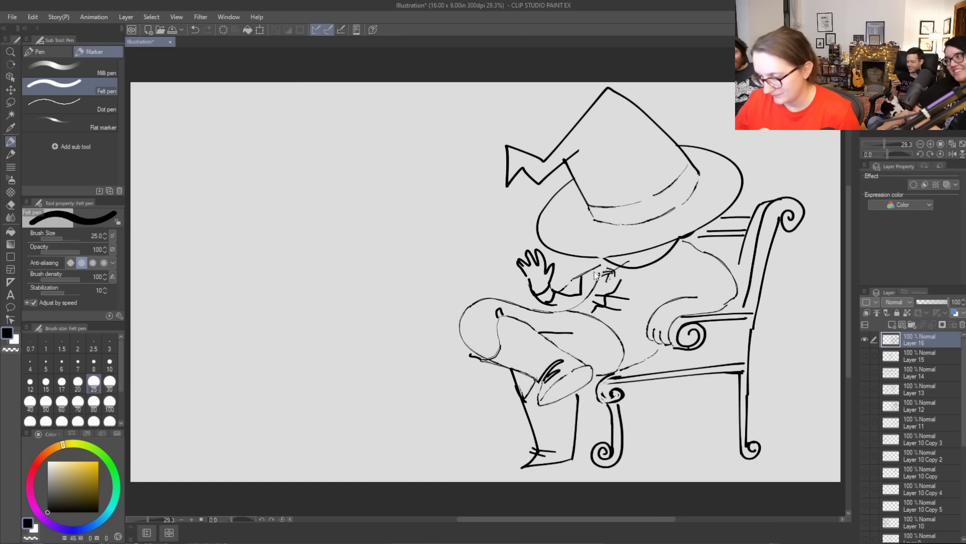
key("ctrl+z")
key("e")
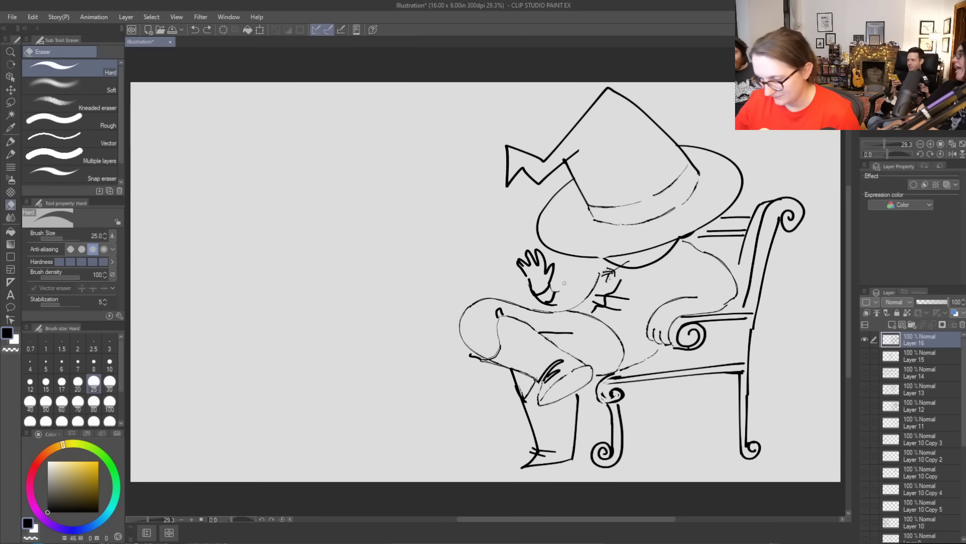
left_click_drag(560, 300, 551, 304)
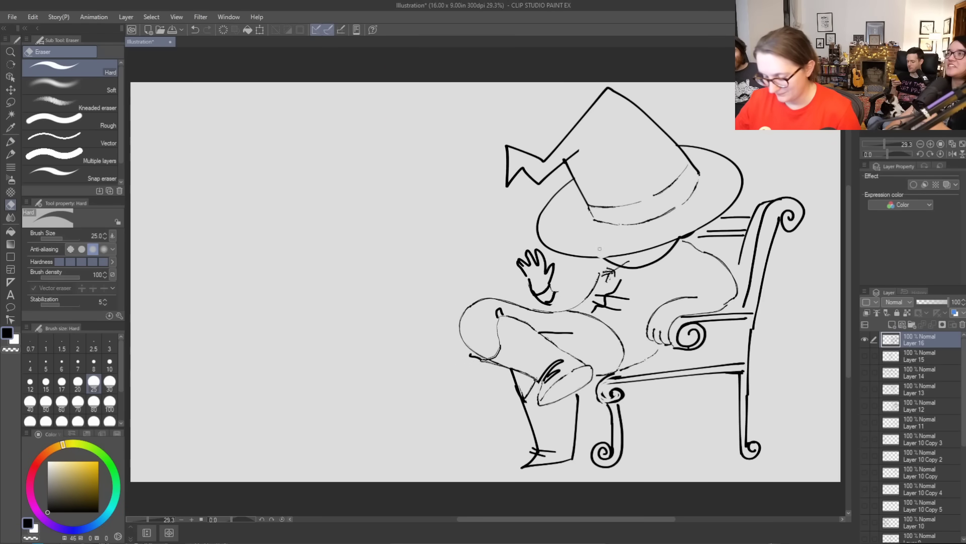
key("p")
left_click_drag(559, 296, 579, 293)
mouse_move(604, 263)
left_mouse_down()
mouse_move(579, 296)
mouse_move(553, 290)
mouse_move(561, 308)
left_mouse_up()
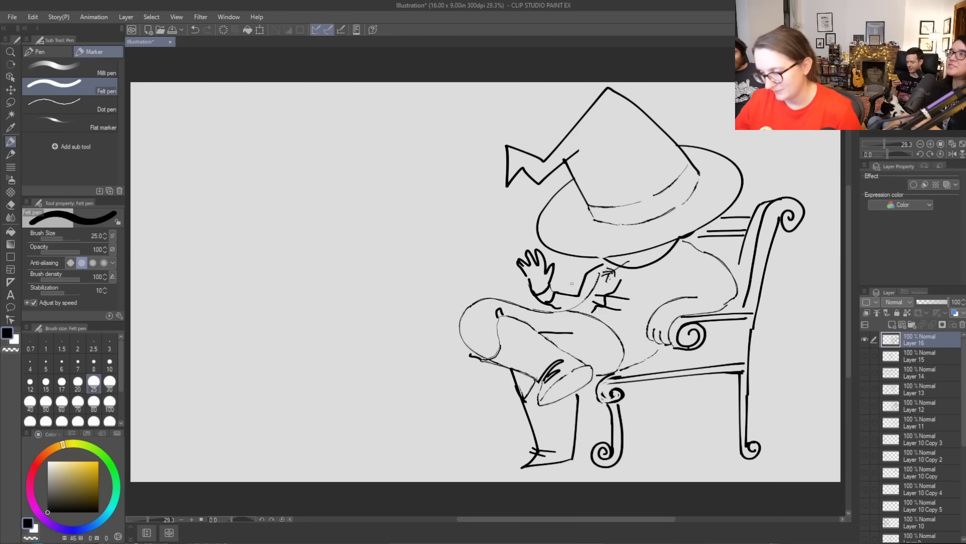
left_click_drag(539, 273, 535, 283)
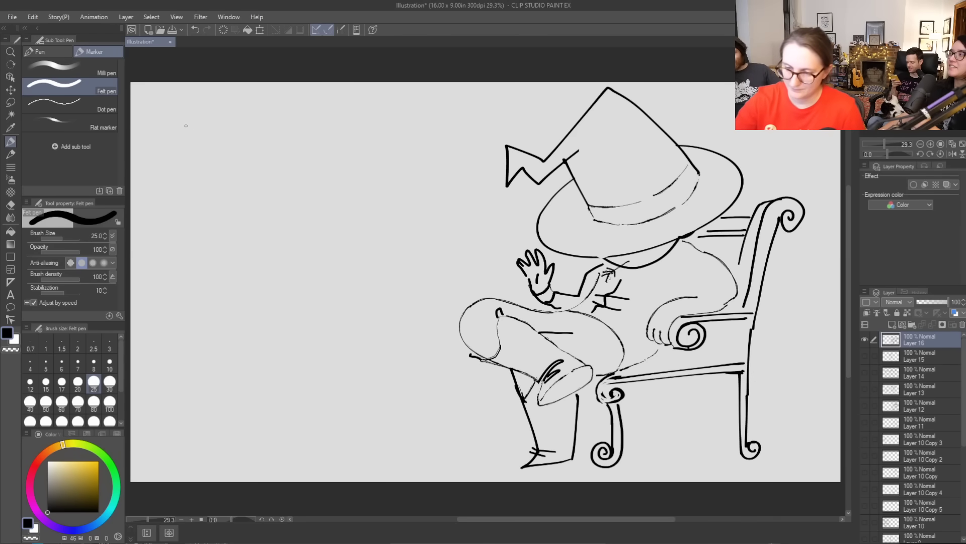
Draw a large bald head in profile facing the seated figure, with a neck, collar and sloping shoulder
mouse_move(140, 113)
left_mouse_down()
mouse_move(231, 231)
mouse_move(234, 300)
mouse_move(222, 329)
mouse_move(198, 330)
mouse_move(214, 375)
left_mouse_up()
mouse_move(143, 355)
left_mouse_down()
mouse_move(242, 366)
mouse_move(248, 381)
mouse_move(319, 422)
mouse_move(365, 482)
left_mouse_up()
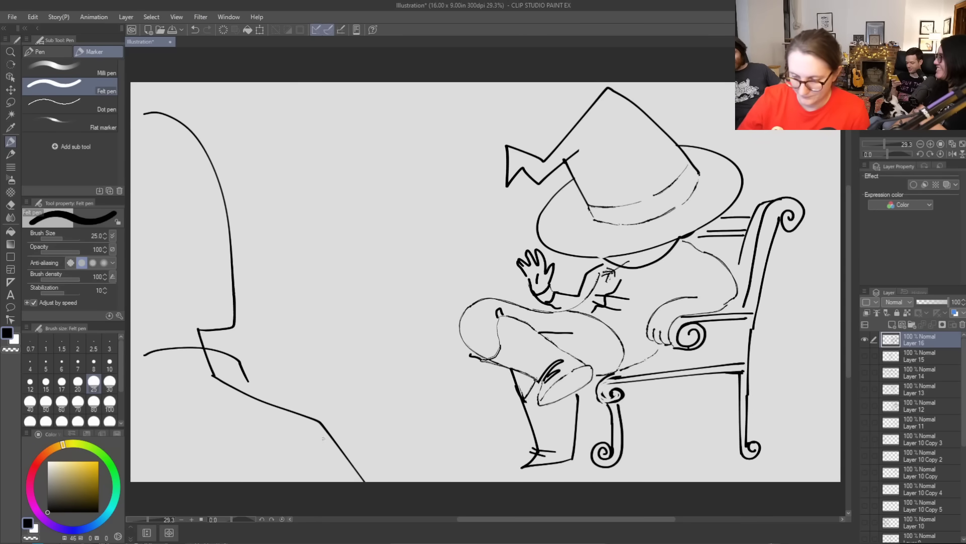
left_click_drag(247, 387, 255, 396)
Erase the neck line crossing the bald figure's collar, add the collar's lower curve, and enlarge the eraser to 70
key("e")
mouse_move(207, 369)
left_mouse_down()
mouse_move(216, 375)
mouse_move(207, 354)
mouse_move(151, 386)
left_mouse_up()
key("bracketright")
key("bracketright")
key("bracketright")
key("bracketright")
Add a pointed nose and an open mouth to the bald head's profile, erasing the face line across them
key("p")
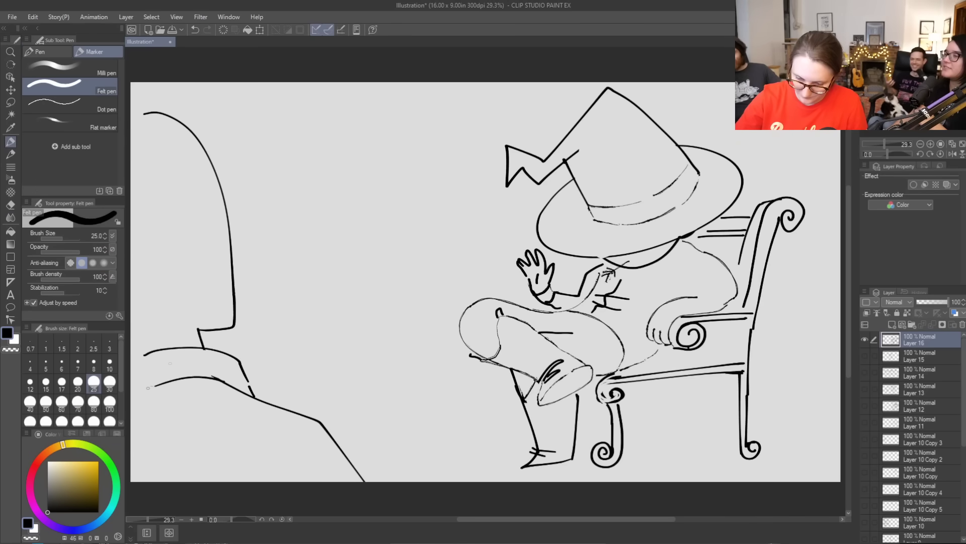
left_click_drag(230, 237, 221, 187)
mouse_move(232, 262)
left_mouse_down()
mouse_move(207, 267)
mouse_move(233, 285)
left_mouse_up()
key("e")
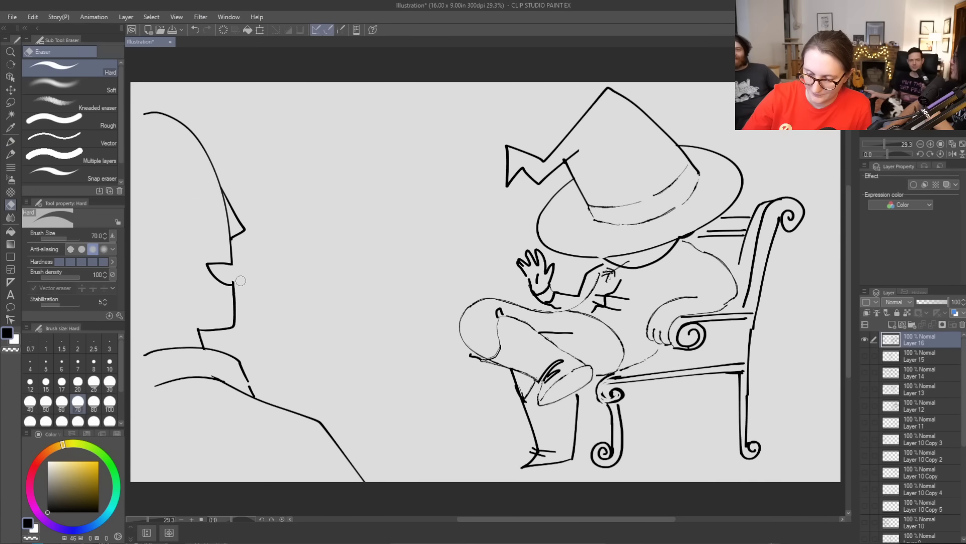
Use the rough brush to add thin vertical lines between the hat brim and the raised arm's sleeve
key("b")
left_click_drag(582, 258, 574, 296)
left_click_drag(597, 258, 592, 269)
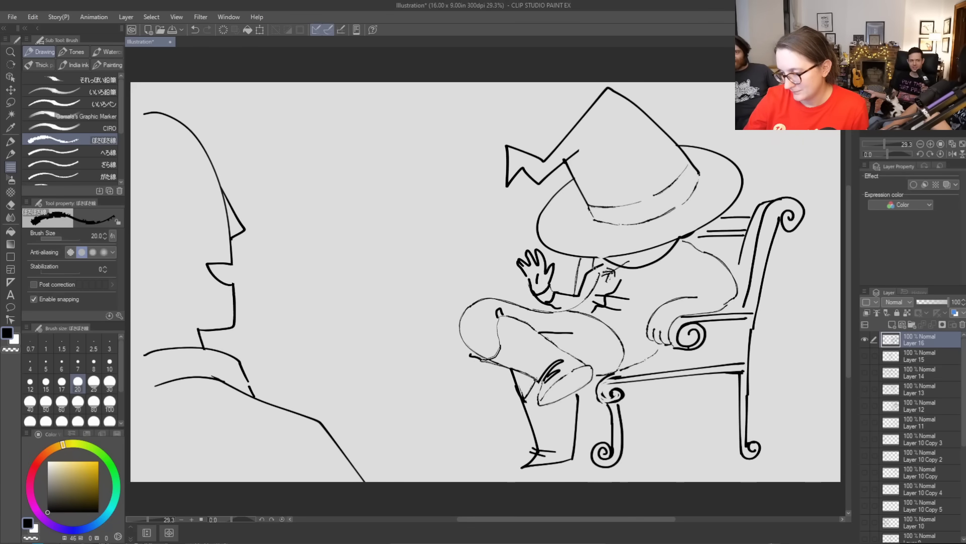
Use the Felt pen to draw the chair's far front leg with a scrolled foot and double the near front leg's line
key("p")
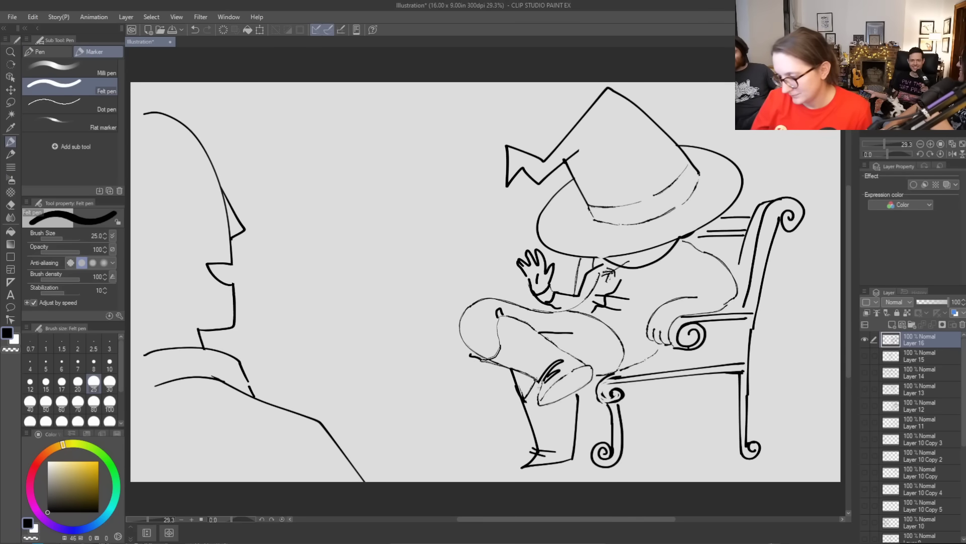
left_click_drag(505, 387, 512, 447)
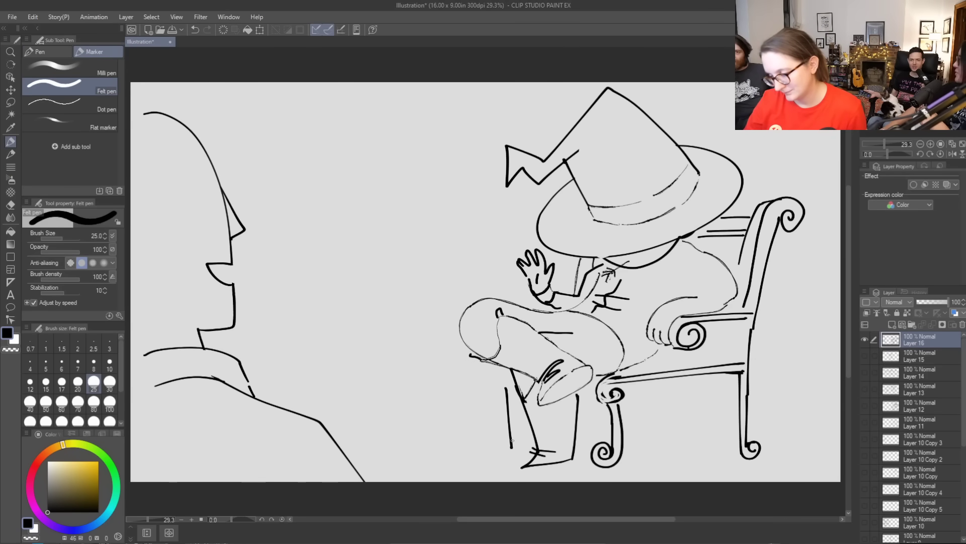
left_click_drag(510, 394, 516, 450)
left_click_drag(604, 402, 608, 446)
mouse_move(511, 439)
left_mouse_down()
mouse_move(507, 447)
mouse_move(519, 449)
mouse_move(501, 442)
mouse_move(525, 456)
mouse_move(522, 409)
left_mouse_up()
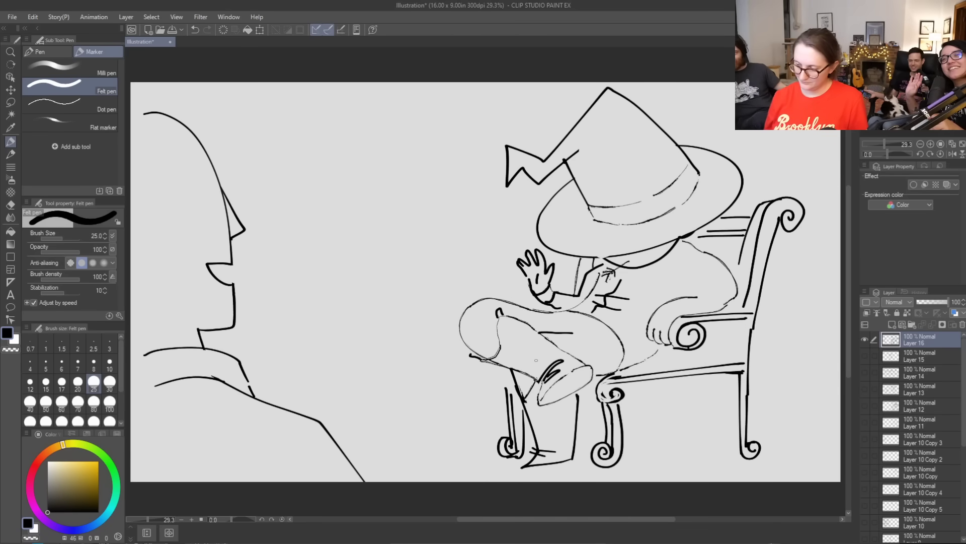
Outline a curved shadow area beneath the hat brim and fill it with black
left_click_drag(592, 261, 615, 254)
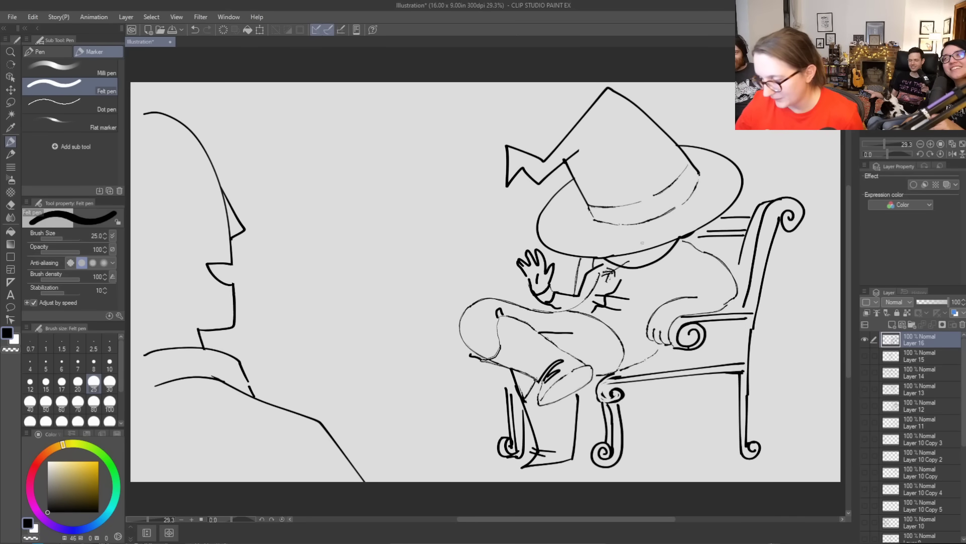
left_click_drag(607, 271, 694, 247)
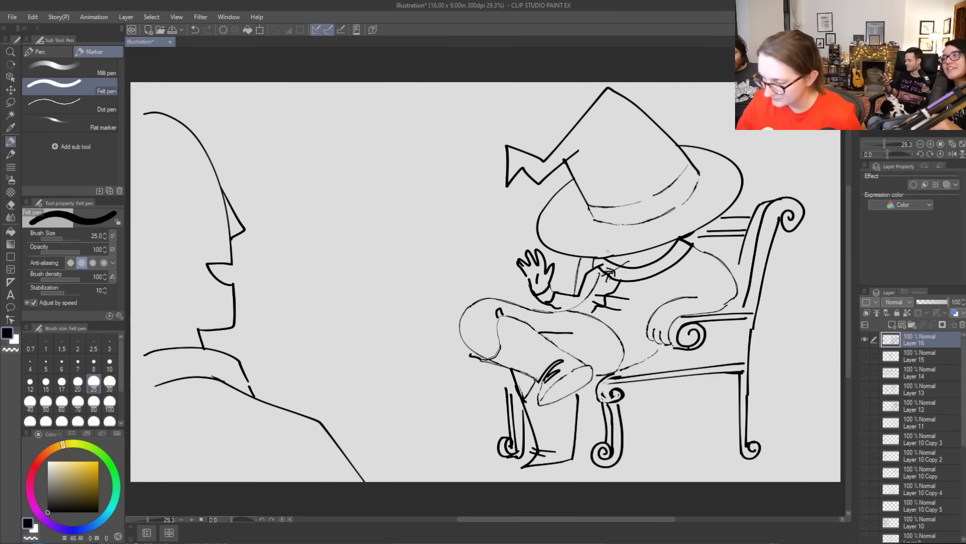
key("g")
key("g")
left_click(647, 257)
left_click(658, 260)
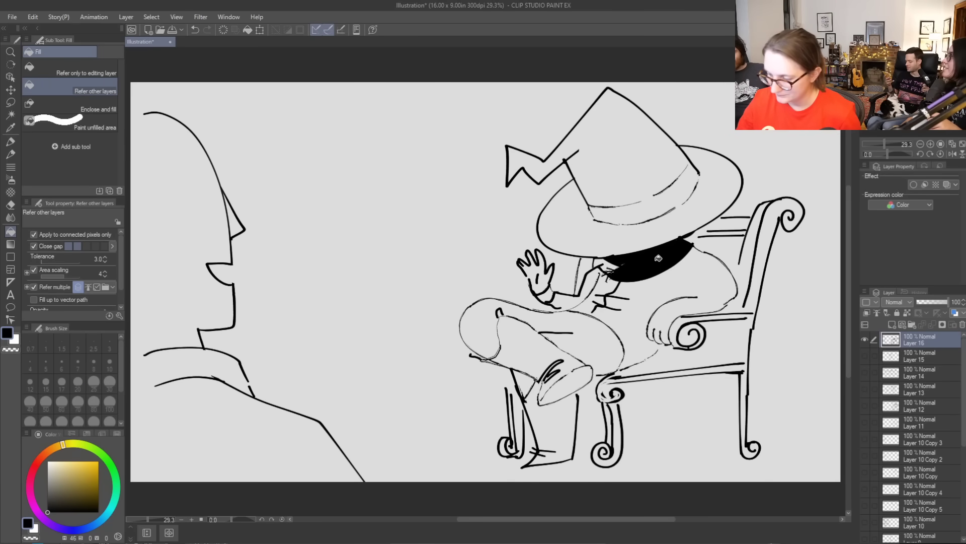
Fill the remaining gap in the black shadow beneath the hat brim and erase thin light marks where it meets the collar
left_click(611, 262)
key("p")
key("bracketright")
key("bracketright")
key("bracketright")
key("e")
mouse_move(608, 260)
left_mouse_down()
mouse_move(630, 267)
mouse_move(673, 249)
left_mouse_up()
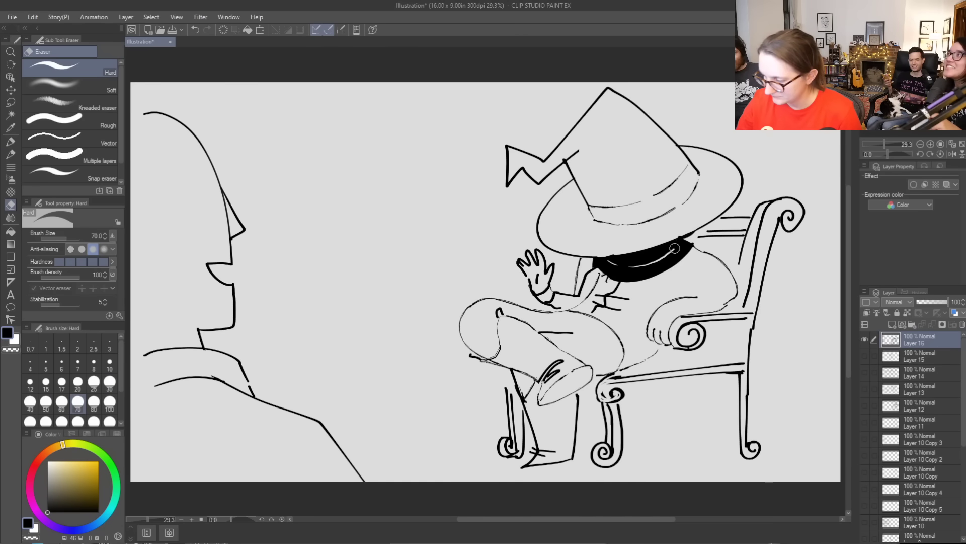
key("ctrl+z")
left_click_drag(623, 263, 607, 276)
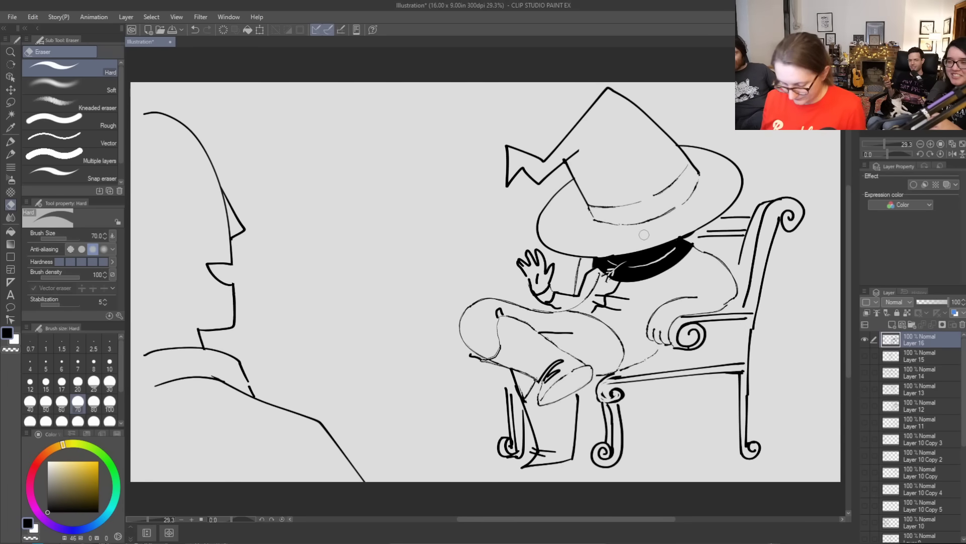
Use the Felt pen at size 25 to draw the armrest's vertical support and the inner lines of the chair seat
key("p")
left_click_drag(660, 358, 742, 357)
key("ctrl+z")
key("bracketleft")
key("bracketleft")
key("bracketleft")
key("bracketleft")
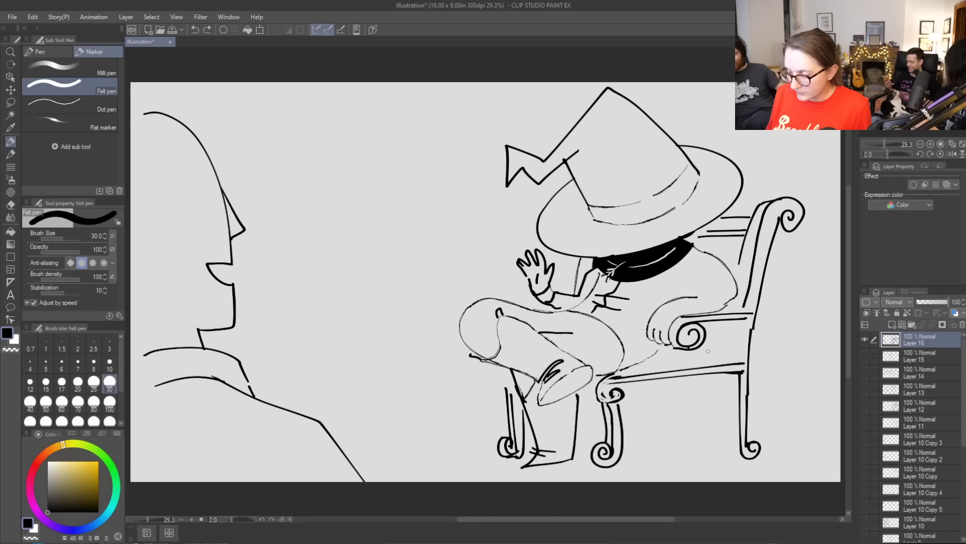
left_click_drag(742, 325, 734, 362)
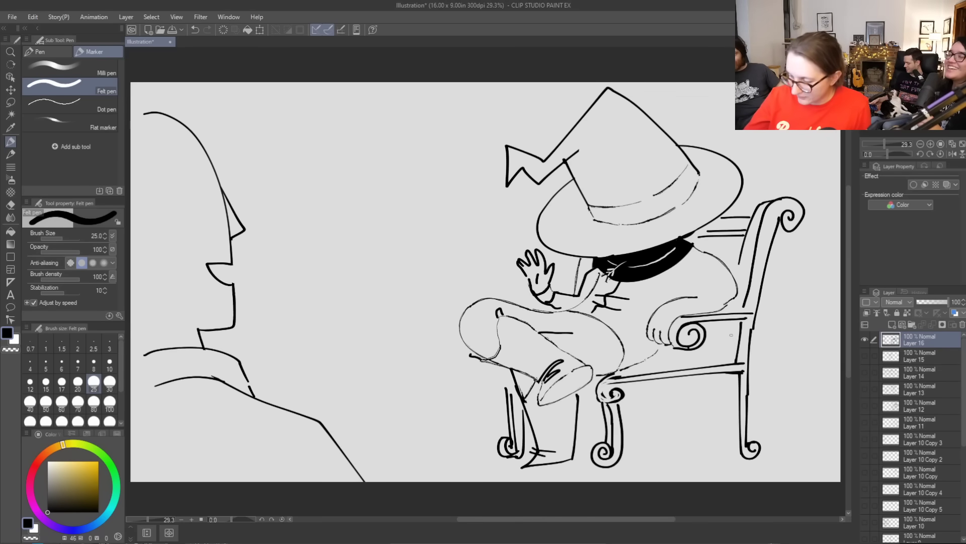
mouse_move(731, 322)
left_mouse_down()
mouse_move(728, 353)
mouse_move(731, 318)
mouse_move(749, 347)
mouse_move(734, 363)
mouse_move(652, 355)
left_mouse_up()
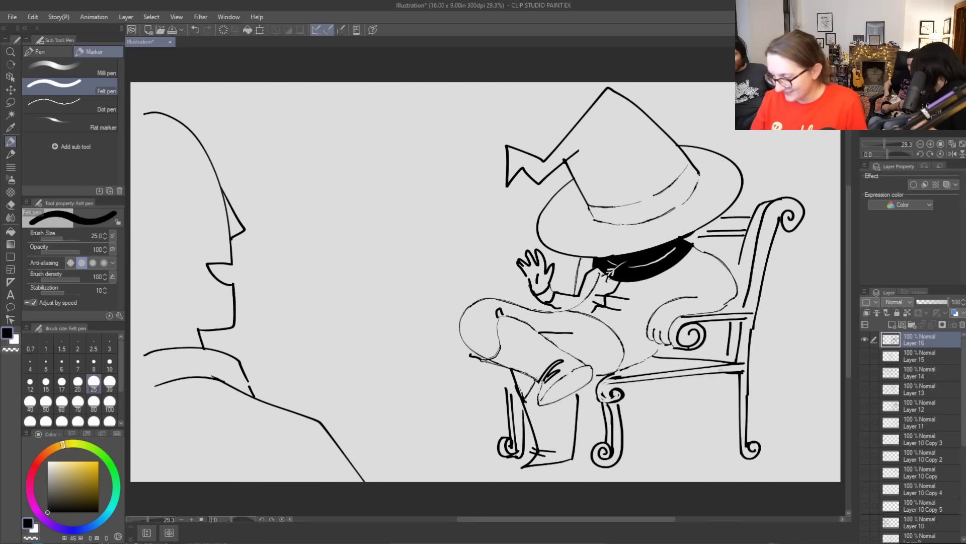
left_click_drag(696, 361, 615, 377)
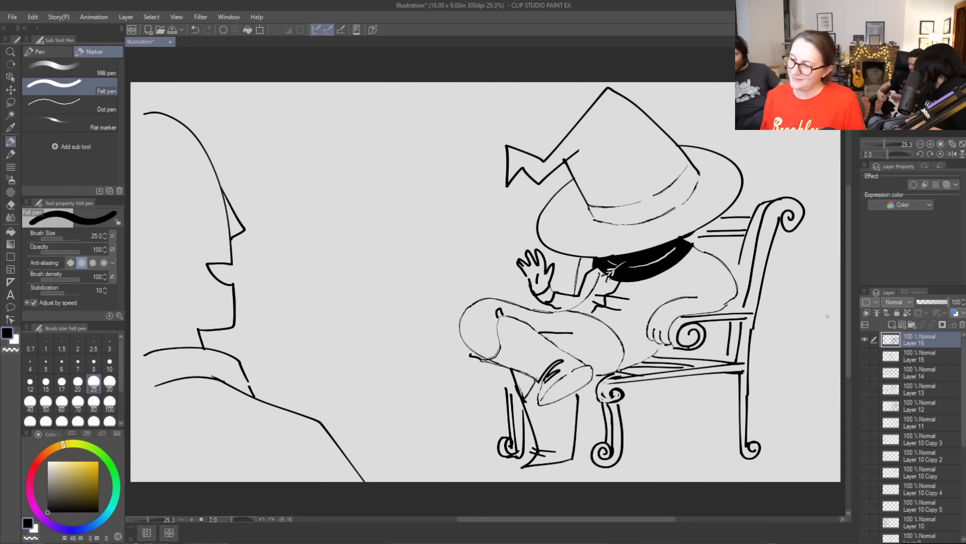
Draw the chair's far rear leg with a scrolled foot and double its line
mouse_move(645, 381)
left_mouse_down()
mouse_move(646, 435)
mouse_move(660, 446)
mouse_move(640, 442)
left_mouse_up()
left_click_drag(638, 383, 643, 441)
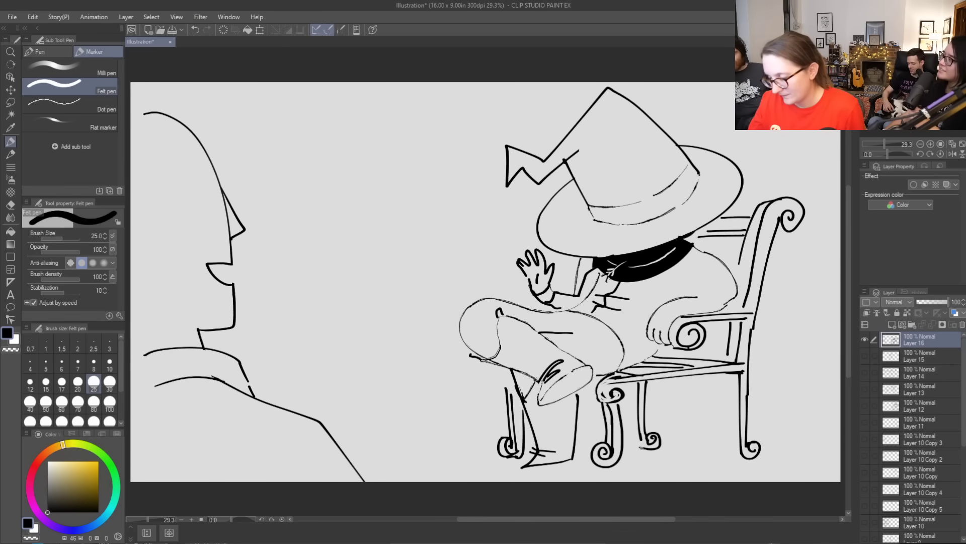
left_click_drag(631, 387, 635, 444)
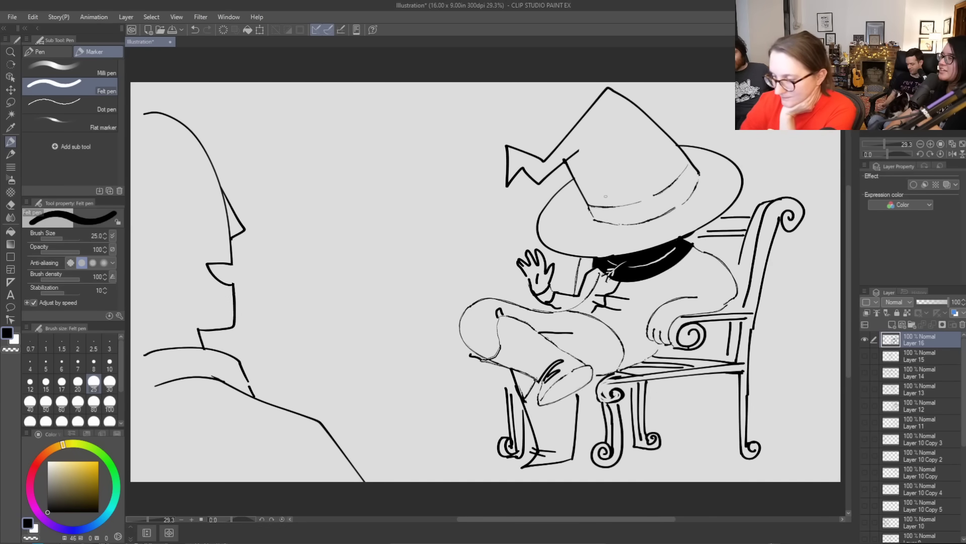
Outline an angular shadow down the hat's cone and brim, fill it with black, and erase the hatband lines back through it
mouse_move(540, 184)
left_mouse_down()
mouse_move(600, 132)
mouse_move(635, 222)
mouse_move(614, 256)
left_mouse_up()
left_click_drag(584, 198, 568, 247)
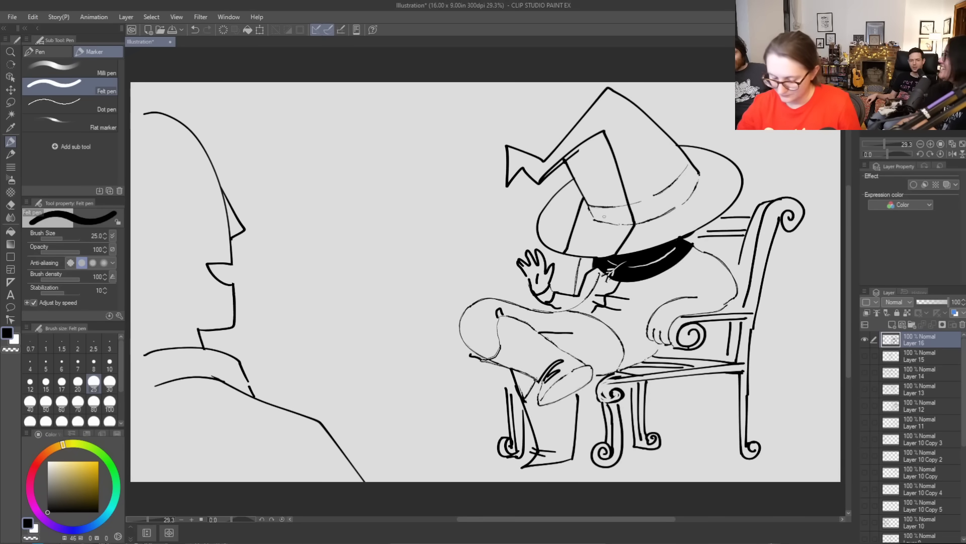
key("g")
key("g")
left_click(601, 226)
left_click(596, 166)
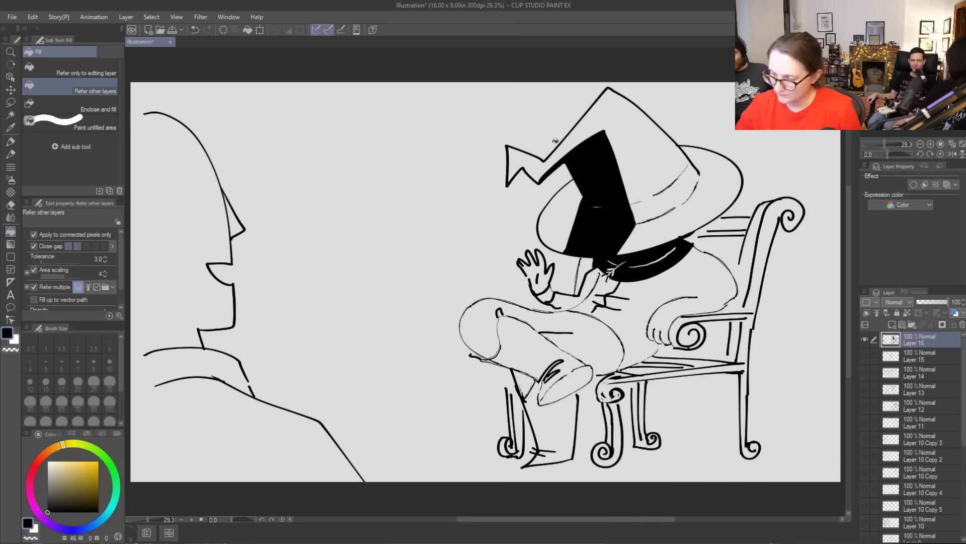
key("e")
mouse_move(587, 199)
left_mouse_down()
mouse_move(618, 228)
mouse_move(619, 212)
mouse_move(595, 203)
mouse_move(632, 206)
left_mouse_up()
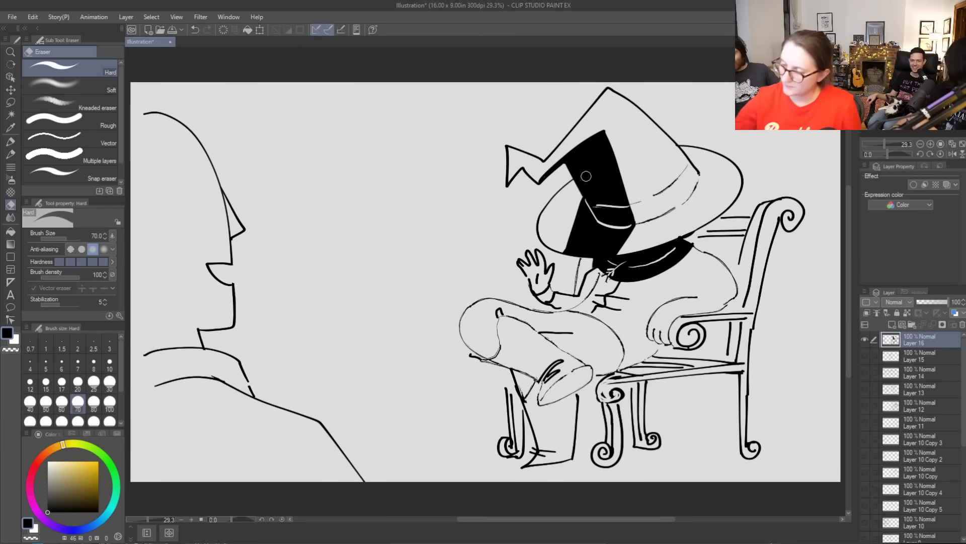
Use the Felt pen to line the underside of the resting arm's sleeve, then thicken it into a black shadow at size 70
key("p")
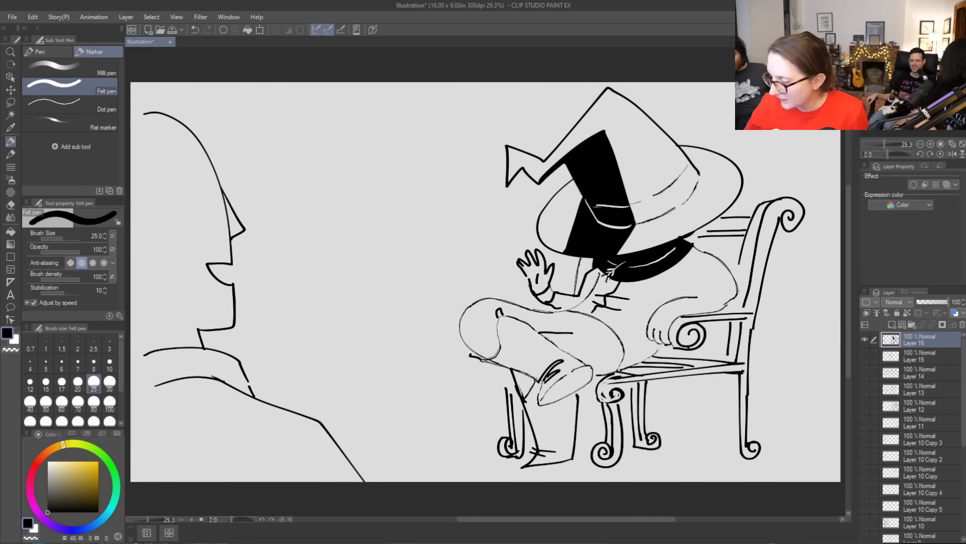
left_click_drag(715, 301, 669, 324)
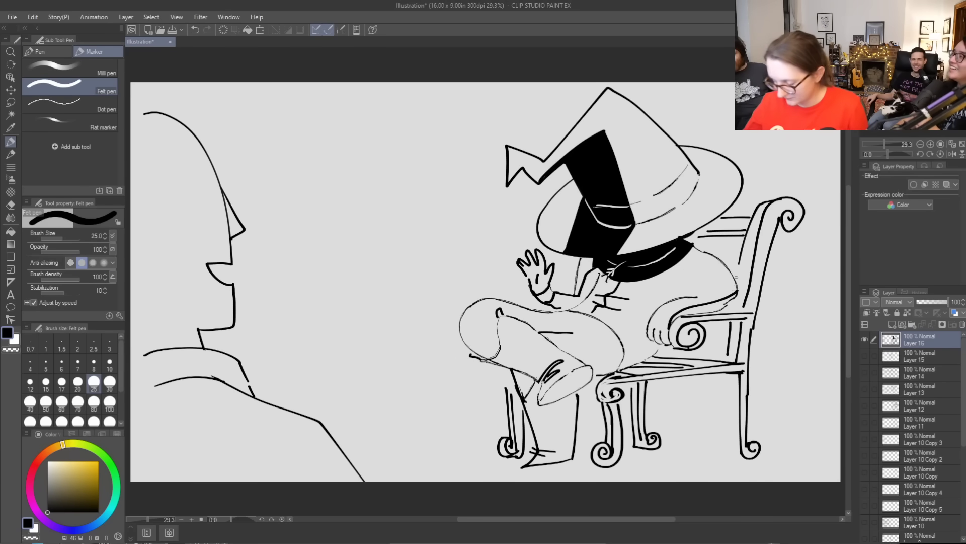
key("bracketright")
key("bracketright")
key("bracketright")
key("bracketright")
key("bracketright")
mouse_move(738, 293)
left_mouse_down()
mouse_move(670, 326)
mouse_move(734, 297)
mouse_move(681, 315)
left_mouse_up()
key("e")
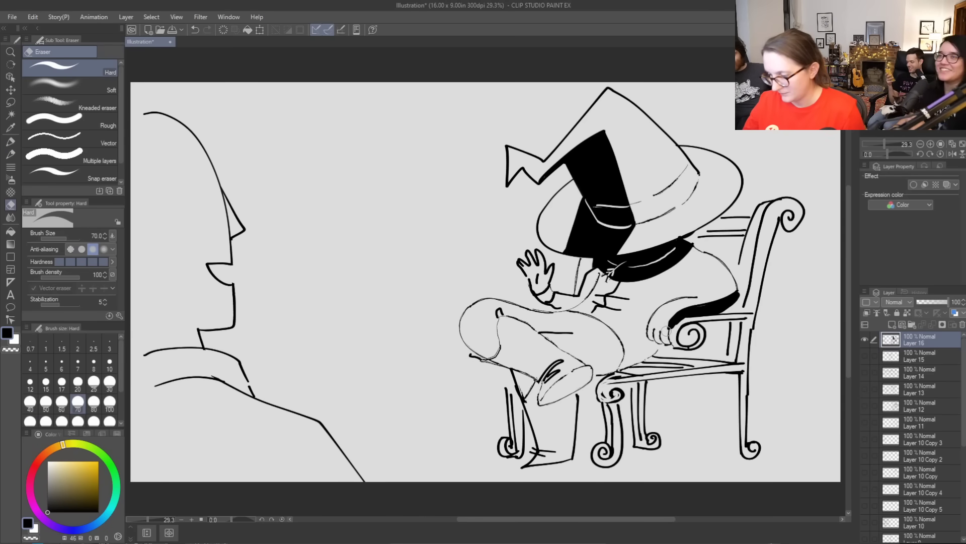
Add thick black shadows under the seated figure's thigh and at the shoulder beneath the brim with the Felt pen
key("p")
left_click_drag(657, 349, 578, 381)
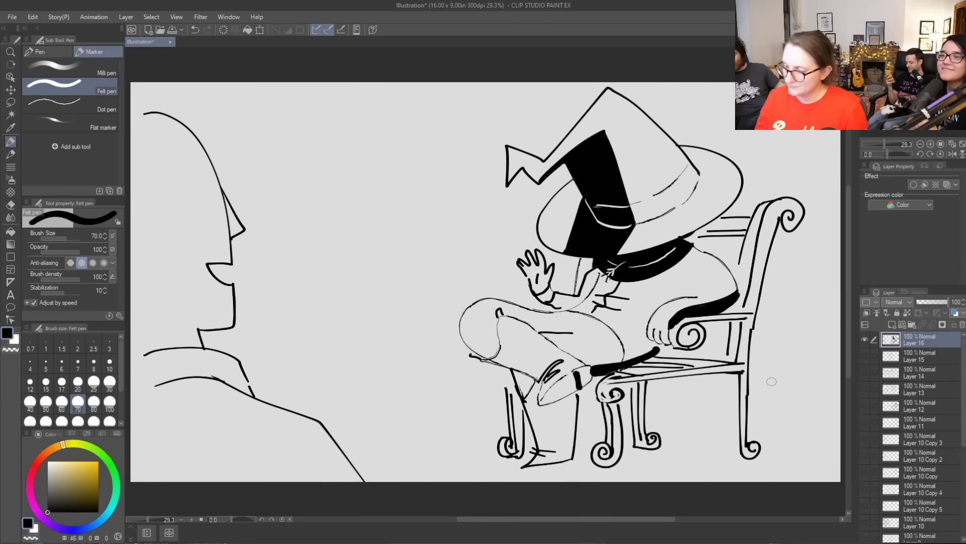
left_click(700, 248)
mouse_move(687, 238)
left_mouse_down()
mouse_move(704, 234)
mouse_move(703, 246)
mouse_move(683, 239)
mouse_move(690, 224)
left_mouse_up()
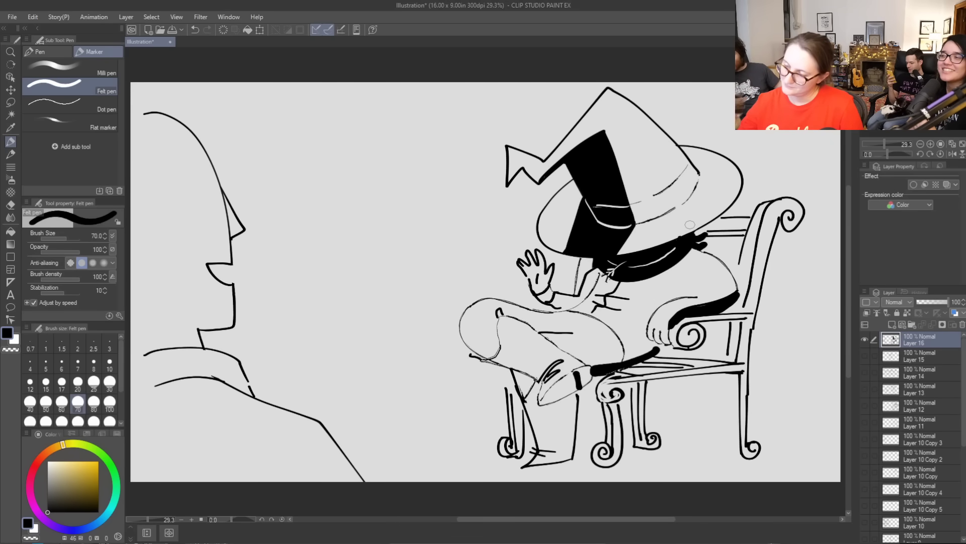
Set the Felt pen to size 17 and draw thin crease lines inside the hat's cone, following its pointed outline
key("bracketleft")
key("bracketleft")
key("bracketleft")
key("bracketleft")
key("bracketleft")
key("bracketleft")
key("bracketleft")
mouse_move(556, 163)
left_mouse_down()
mouse_move(620, 110)
mouse_move(650, 160)
left_mouse_up()
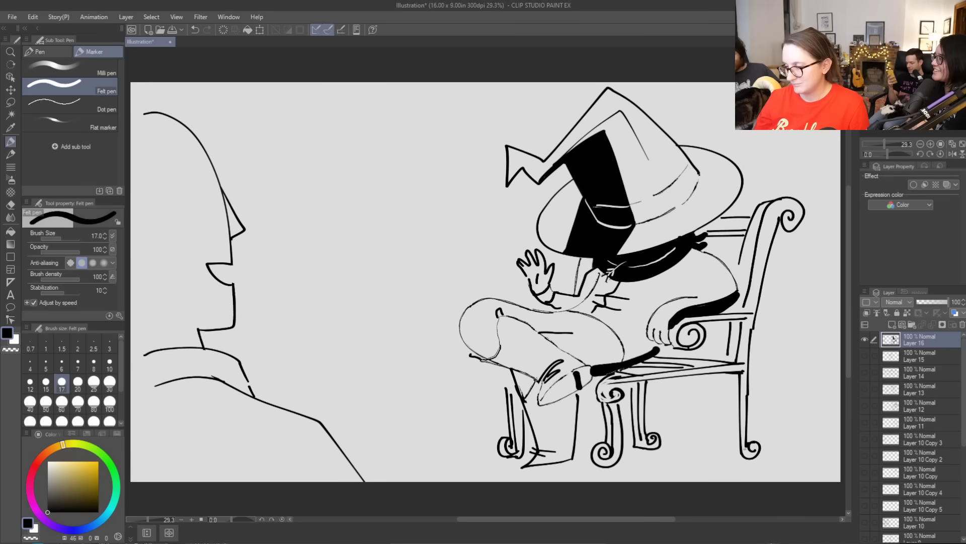
Draw a thin floor line in segments behind the chair and double the near rear leg's line
left_click_drag(671, 438, 735, 444)
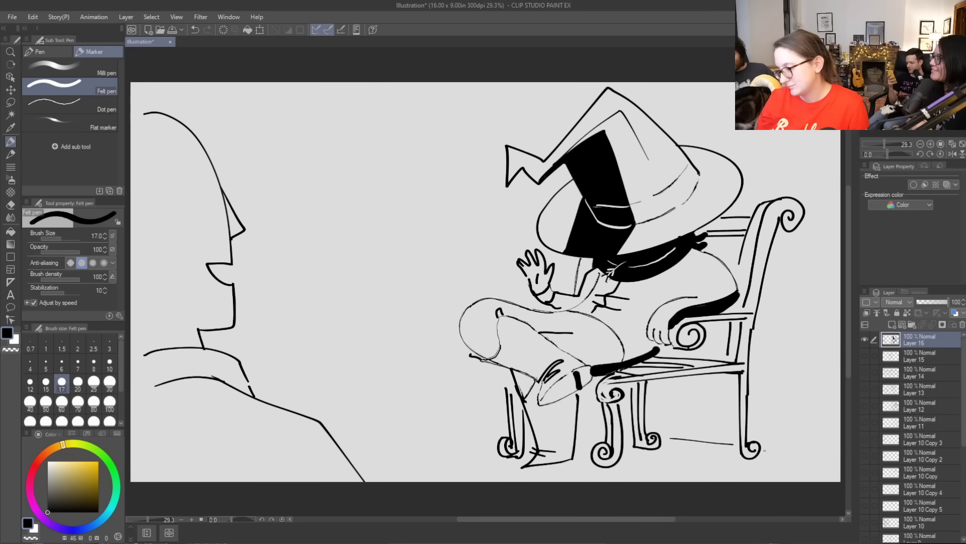
left_click_drag(731, 382, 735, 459)
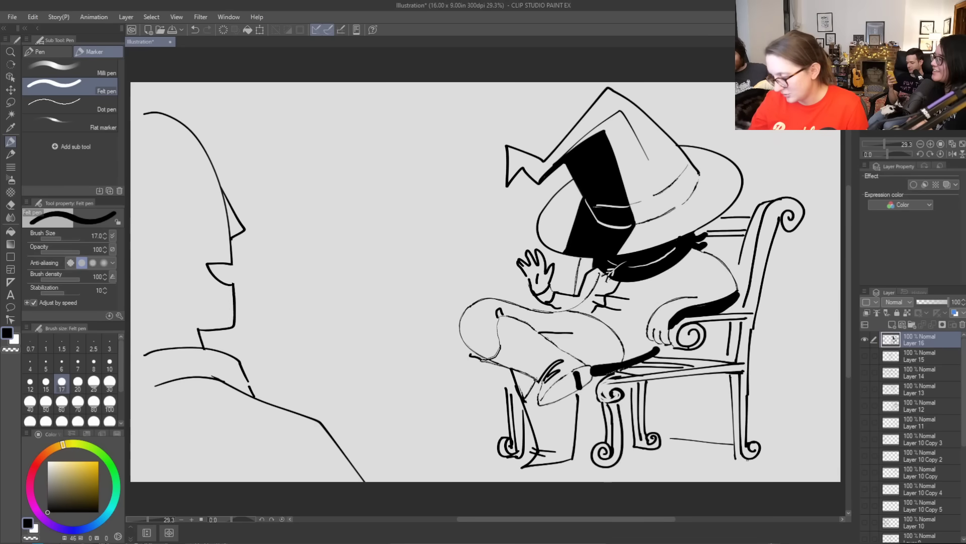
left_click_drag(765, 451, 839, 459)
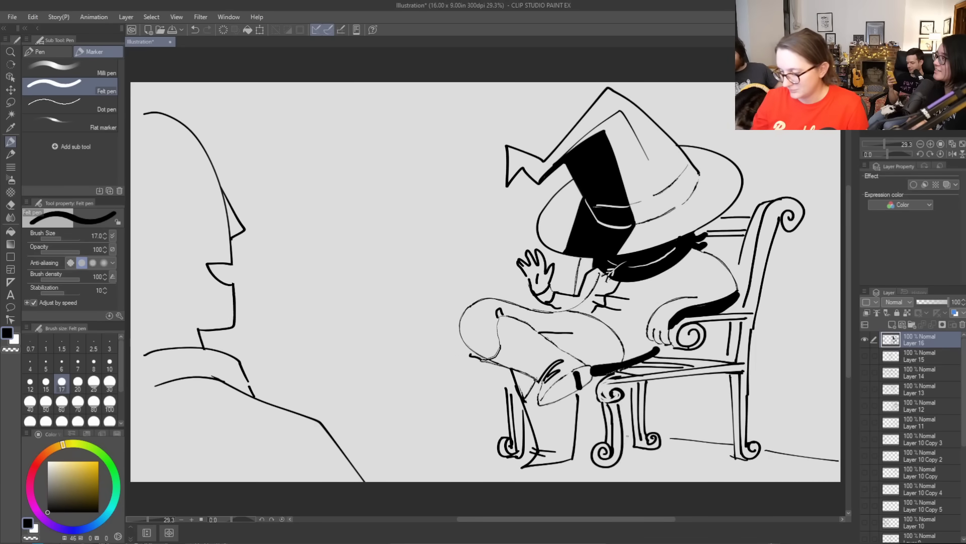
left_click_drag(581, 434, 607, 438)
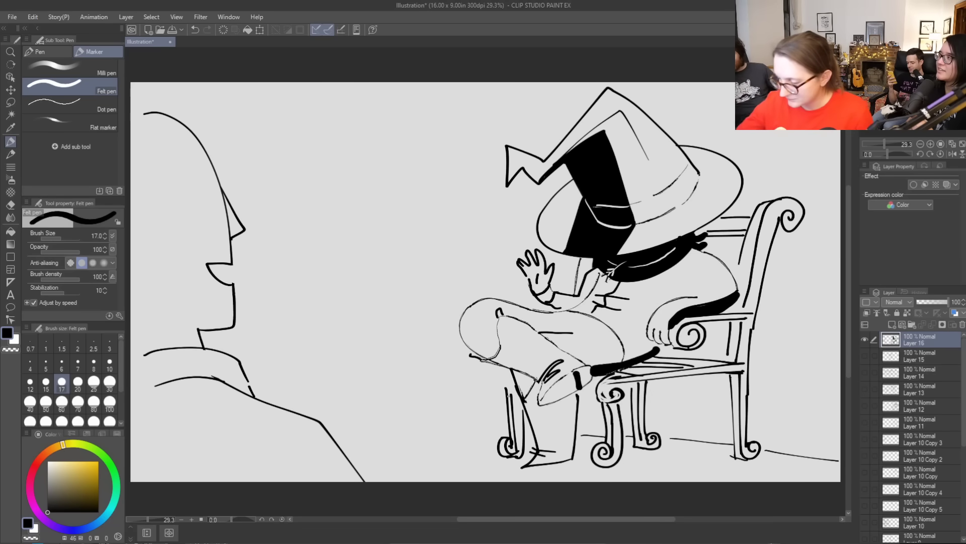
left_click_drag(506, 426, 437, 410)
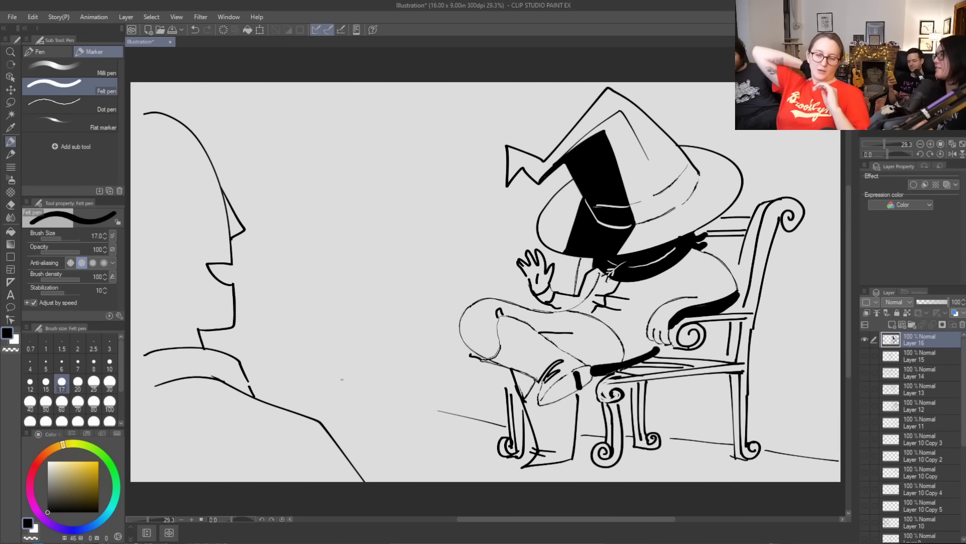
Add ear curves, a sideburn hairline and two lines rising from the profile head's crown, erasing the overlapped scalp line
left_click_drag(153, 234, 123, 224)
left_click_drag(137, 192, 127, 181)
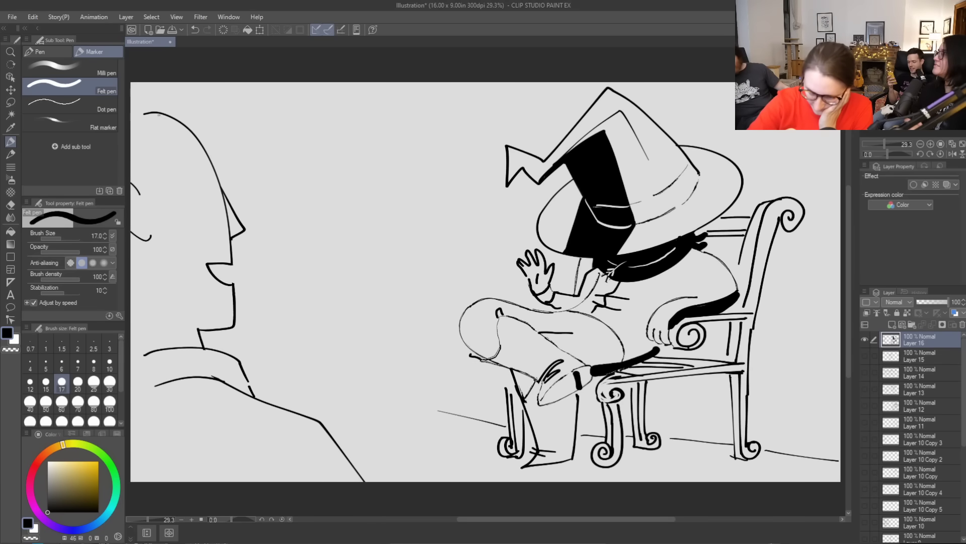
left_click_drag(183, 123, 203, 92)
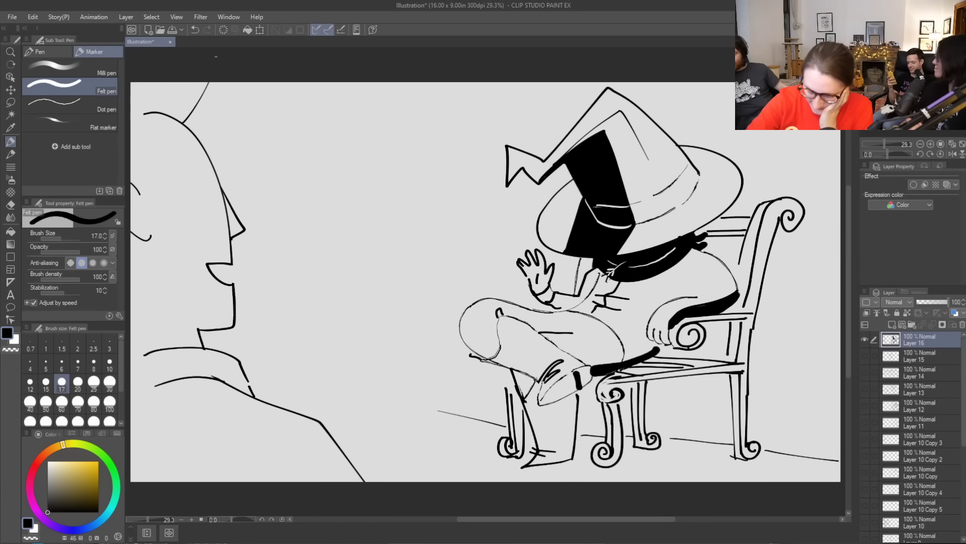
left_click_drag(146, 129, 171, 232)
left_click_drag(140, 195, 157, 234)
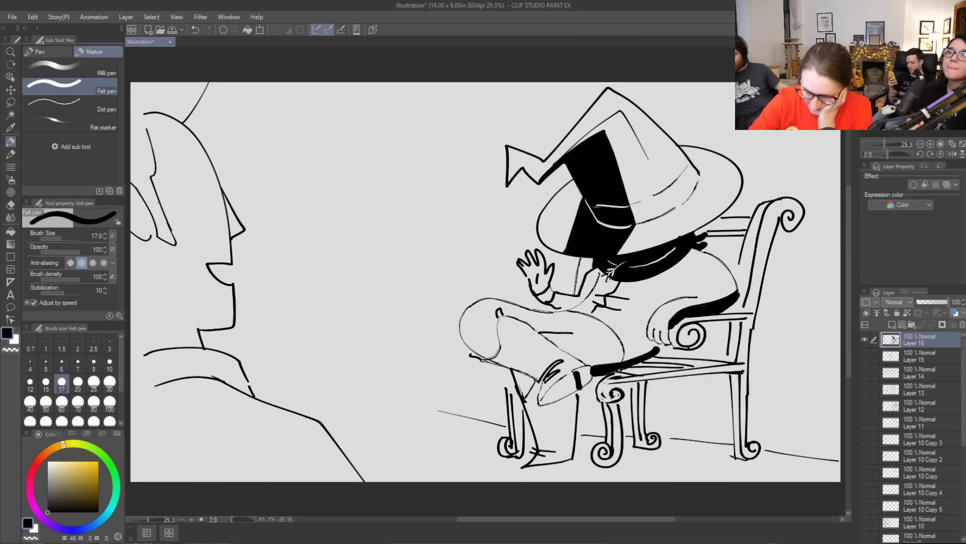
mouse_move(145, 129)
left_mouse_down()
mouse_move(177, 98)
mouse_move(172, 87)
mouse_move(147, 117)
mouse_move(159, 113)
mouse_move(139, 118)
left_mouse_up()
key("e")
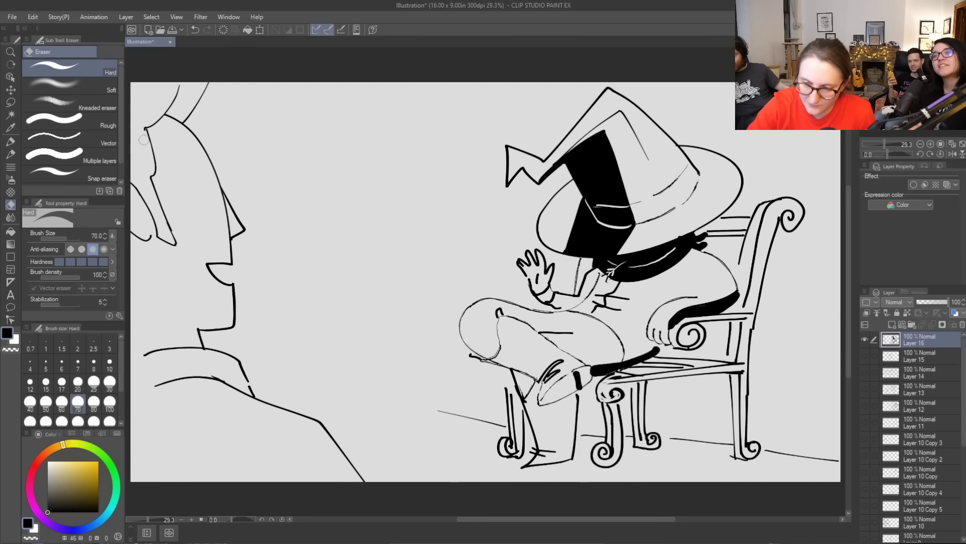
key("b")
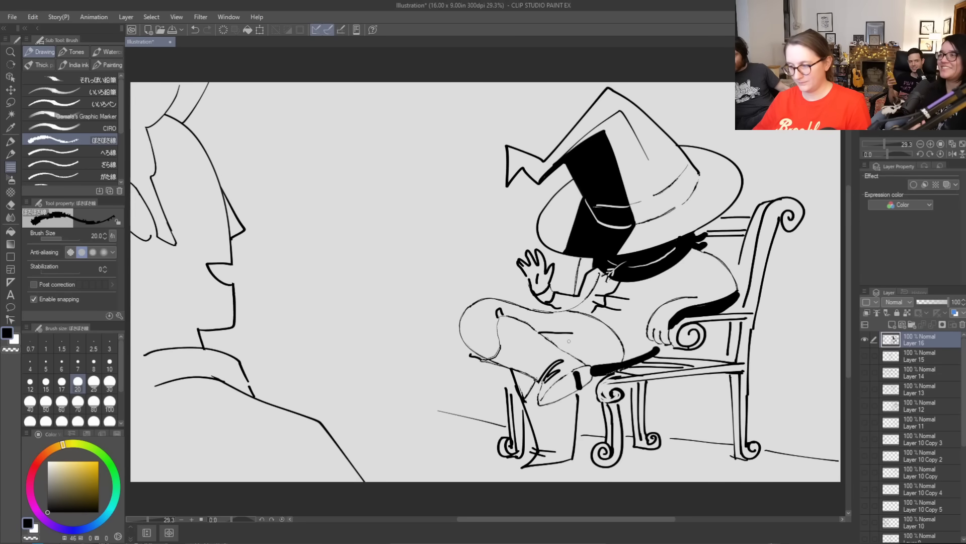
mouse_move(759, 132)
left_mouse_down()
mouse_move(761, 158)
mouse_move(840, 176)
left_mouse_up()
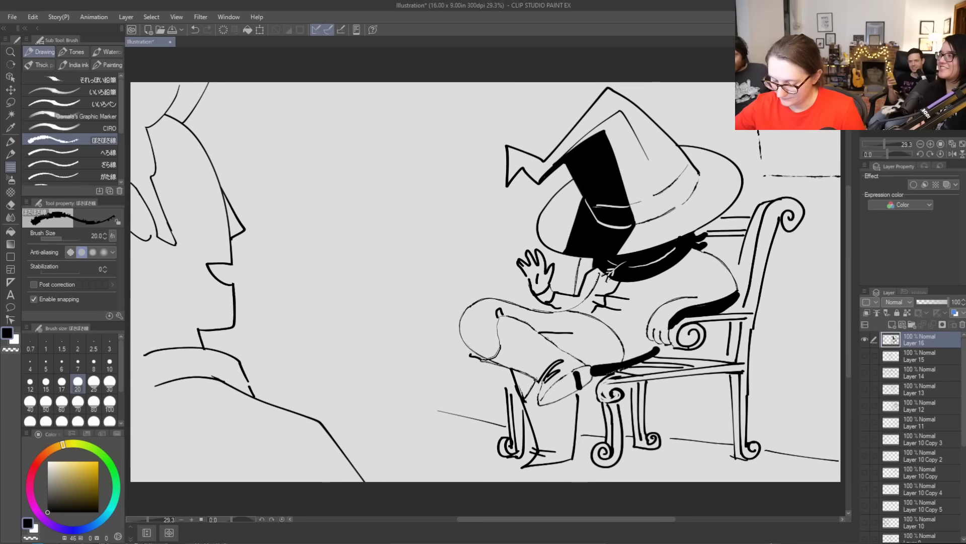
left_click_drag(793, 132, 820, 142)
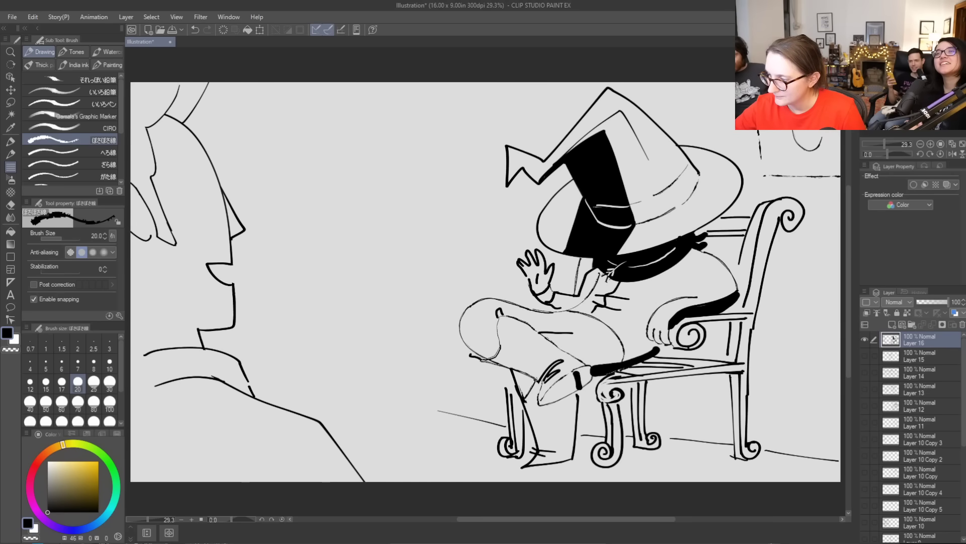
key("ctrl+z")
key("ctrl+z")
key("ctrl+z")
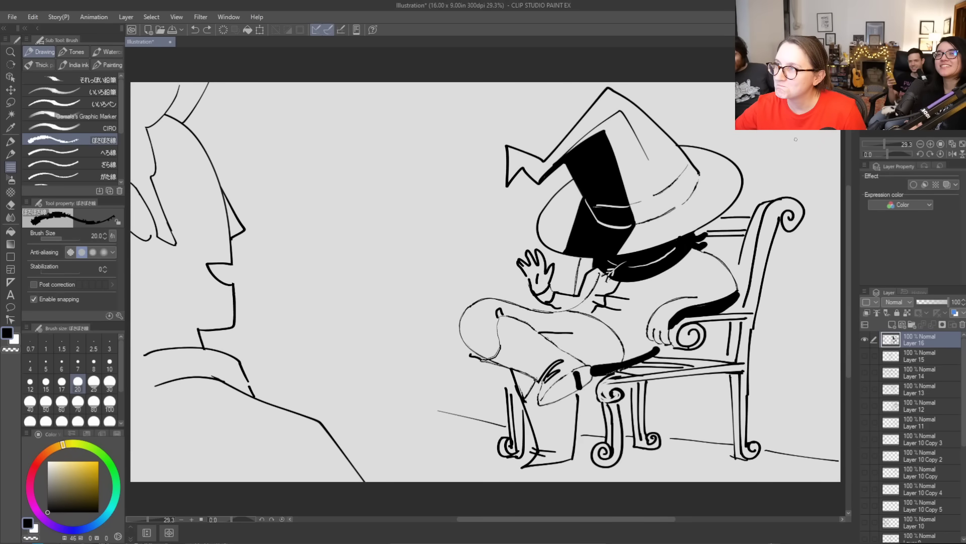
Use the Felt pen to draw a small smiling oval face with a curl of hair behind the chair
key("p")
mouse_move(801, 283)
left_mouse_down()
mouse_move(788, 321)
mouse_move(822, 324)
left_mouse_up()
left_click(797, 301)
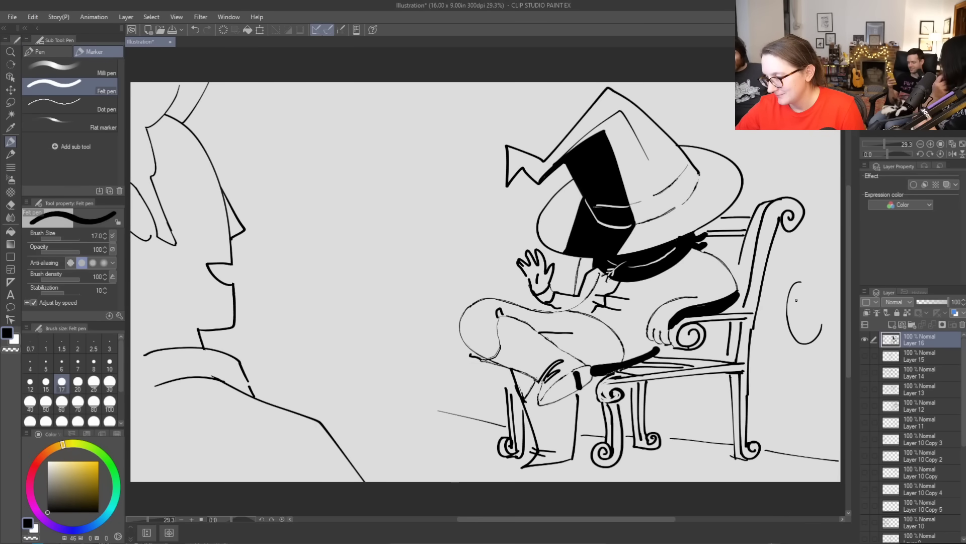
left_click(812, 299)
left_click_drag(798, 316, 816, 314)
mouse_move(803, 280)
left_mouse_down()
mouse_move(811, 267)
mouse_move(816, 278)
left_mouse_up()
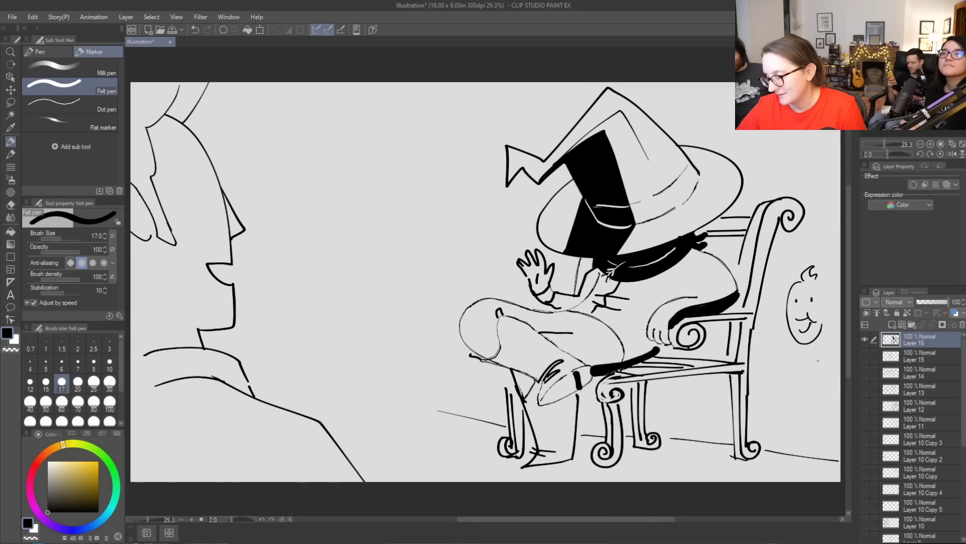
Give the small smiling figure a thin body with a pointed foot and a raised waving arm
left_click_drag(825, 341, 804, 460)
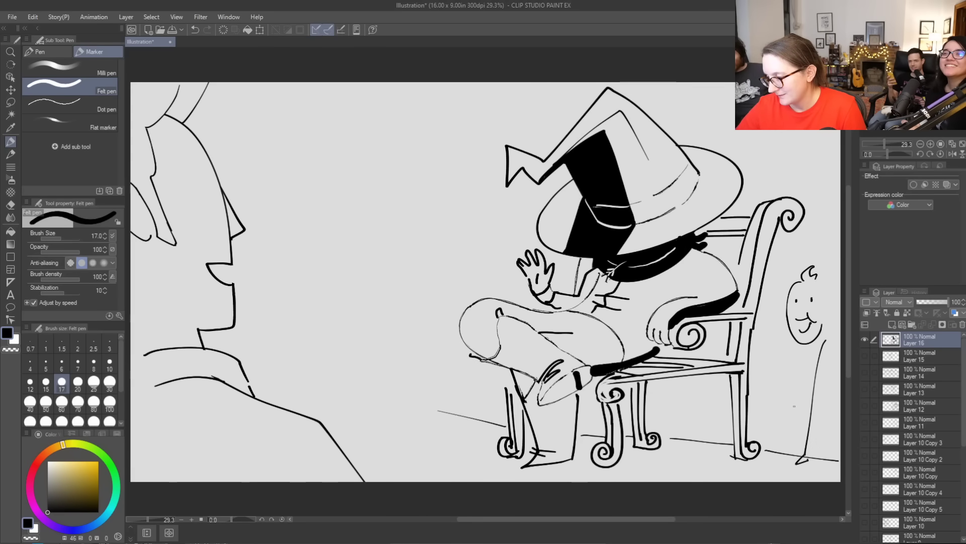
mouse_move(811, 351)
left_mouse_down()
mouse_move(790, 393)
mouse_move(770, 326)
mouse_move(762, 339)
mouse_move(768, 382)
mouse_move(790, 409)
mouse_move(807, 393)
left_mouse_up()
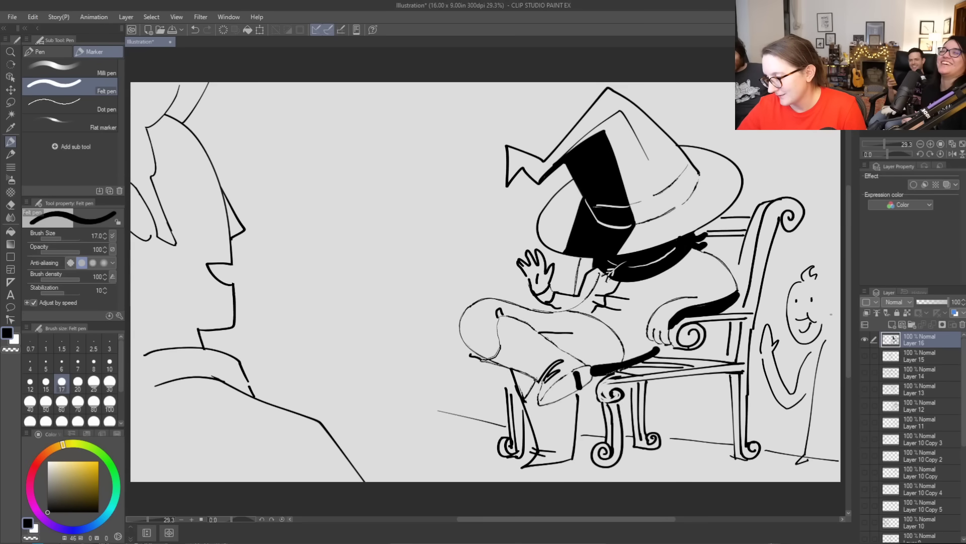
left_click_drag(833, 359, 814, 460)
key("e")
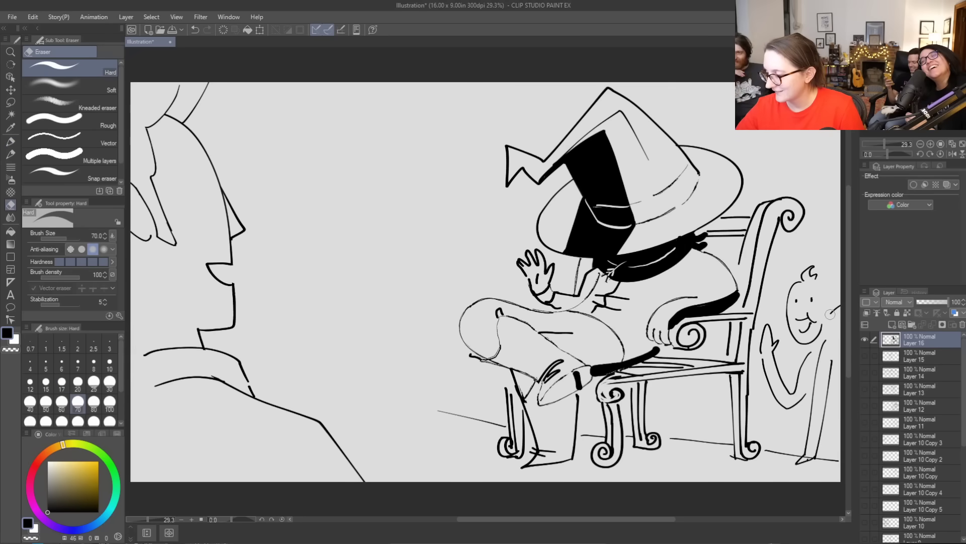
Use the Felt pen to draw a speech bubble between the two main figures, with a jagged tail pointing toward the profile head
key("p")
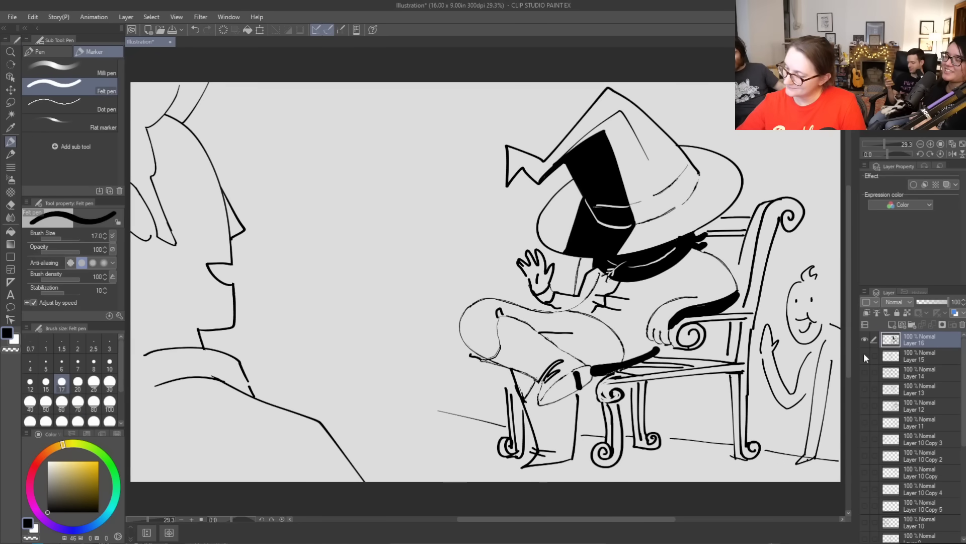
key("e")
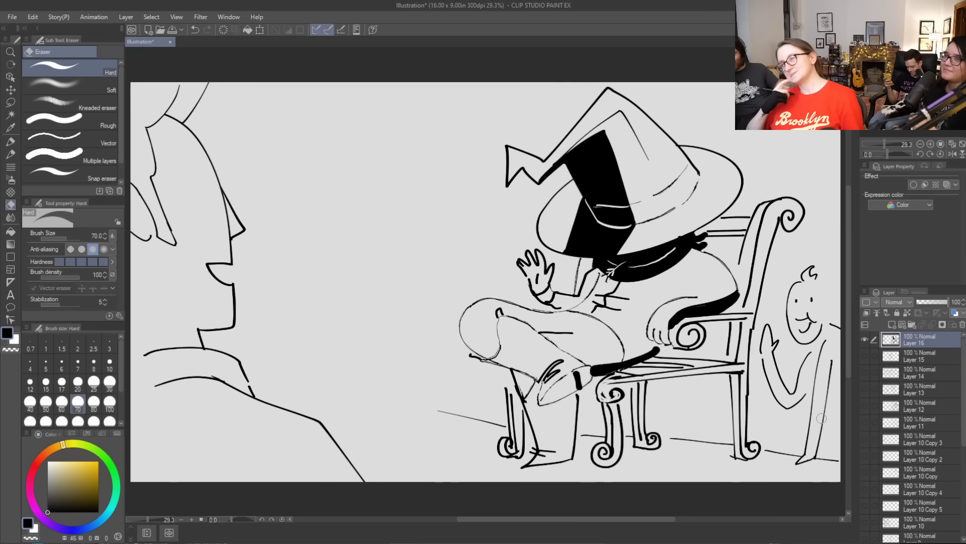
key("p")
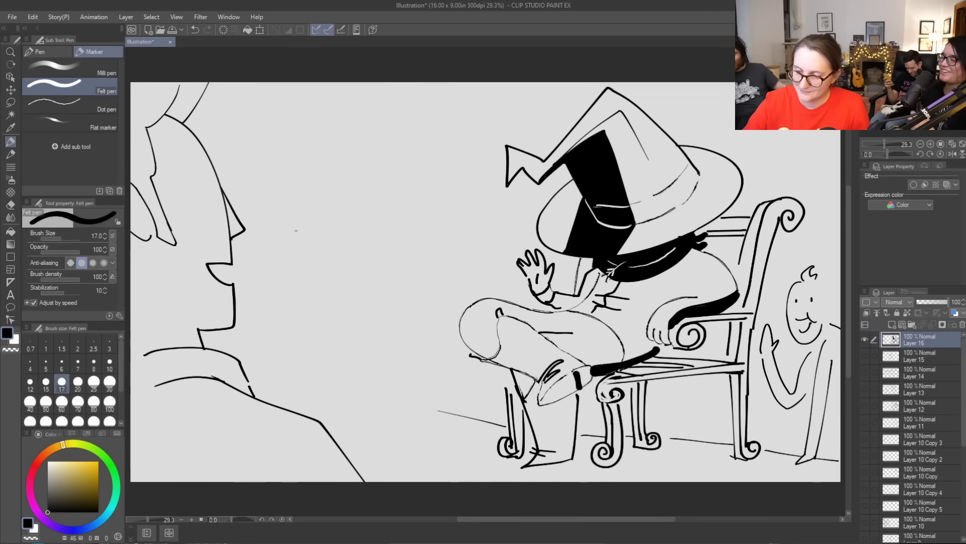
mouse_move(308, 193)
left_mouse_down()
mouse_move(292, 239)
mouse_move(290, 194)
mouse_move(305, 154)
mouse_move(263, 82)
left_mouse_up()
mouse_move(291, 243)
left_mouse_down()
mouse_move(359, 178)
mouse_move(345, 177)
mouse_move(358, 153)
mouse_move(401, 153)
mouse_move(532, 66)
left_mouse_up()
Letter "HOWDY WIZARD!" by hand inside the speech bubble, on two staggered lines
mouse_move(271, 93)
left_mouse_down()
mouse_move(272, 111)
mouse_move(316, 92)
left_mouse_up()
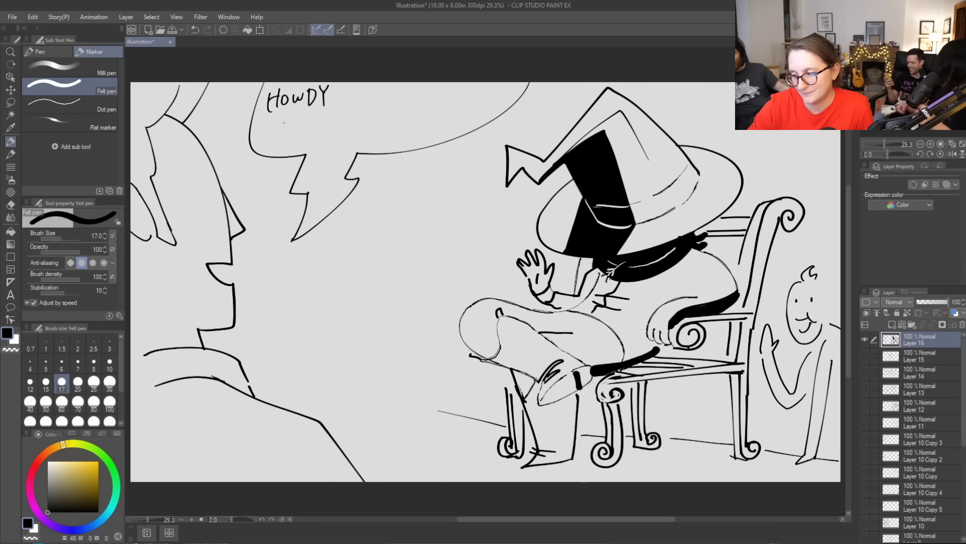
left_click_drag(299, 122, 340, 139)
mouse_move(324, 125)
left_mouse_down()
mouse_move(342, 123)
mouse_move(352, 140)
mouse_move(356, 127)
mouse_move(359, 139)
left_mouse_up()
mouse_move(358, 113)
left_mouse_down()
mouse_move(360, 130)
mouse_move(379, 140)
left_mouse_up()
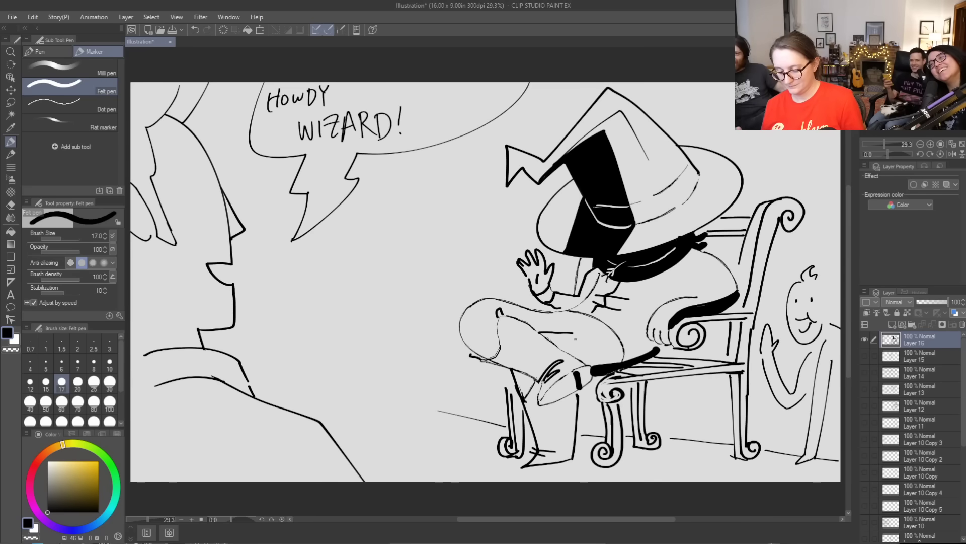
Select the word "WIZARD!", move it right and slightly up within the speech bubble, and clear the selection
key("m")
mouse_move(368, 96)
left_mouse_down()
mouse_move(298, 113)
mouse_move(293, 128)
mouse_move(305, 143)
mouse_move(413, 137)
mouse_move(398, 93)
left_mouse_up()
key("k")
left_click_drag(392, 125, 455, 112)
key("ctrl+d")
Select the word "HOWDY", move it down level with "WIZARD!", and clear the selection
key("m")
mouse_move(321, 117)
left_mouse_down()
mouse_move(322, 65)
mouse_move(267, 88)
mouse_move(268, 130)
left_mouse_up()
left_click(10, 90)
left_click_drag(325, 93, 332, 109)
key("ctrl+d")
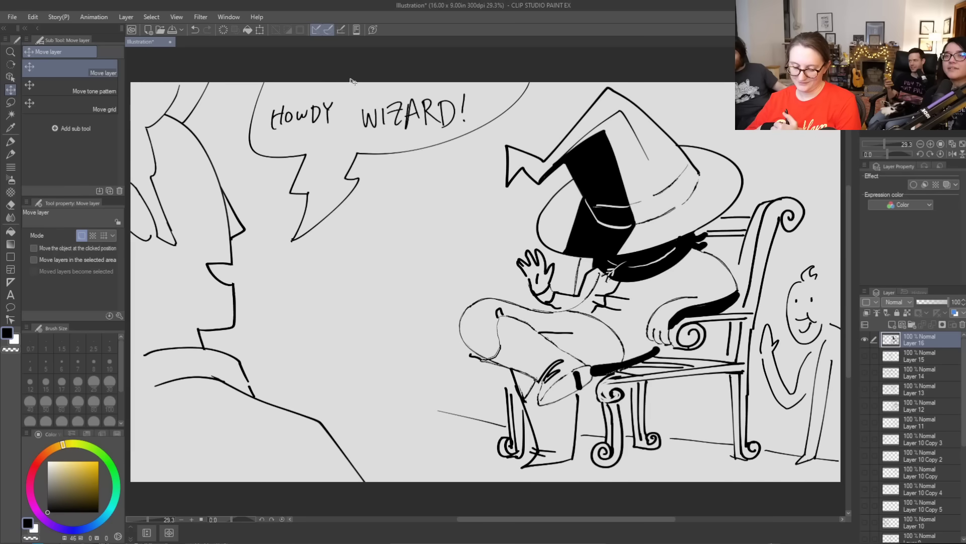
Use the Felt pen to draw the profile man's jawline below the ear and scribble a hatched sideburn along it
key("b")
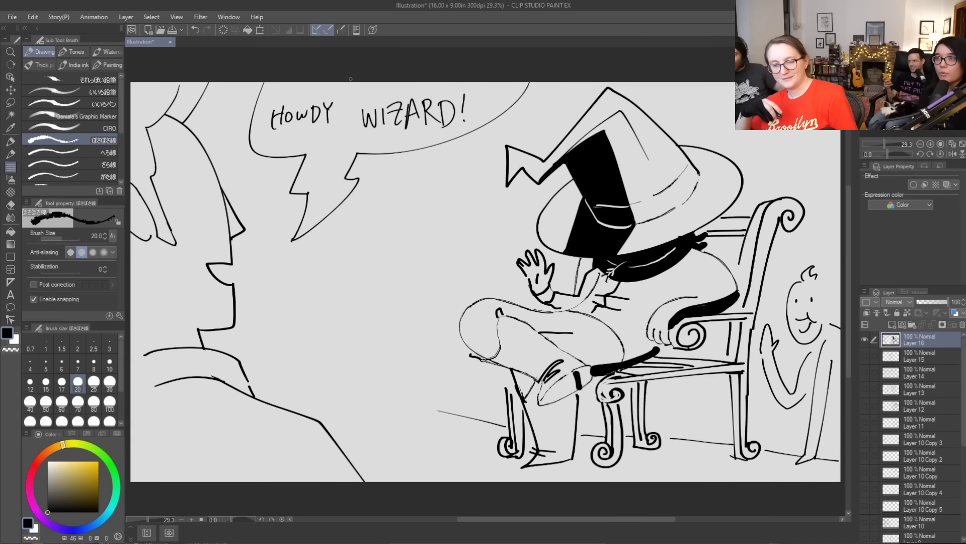
key("p")
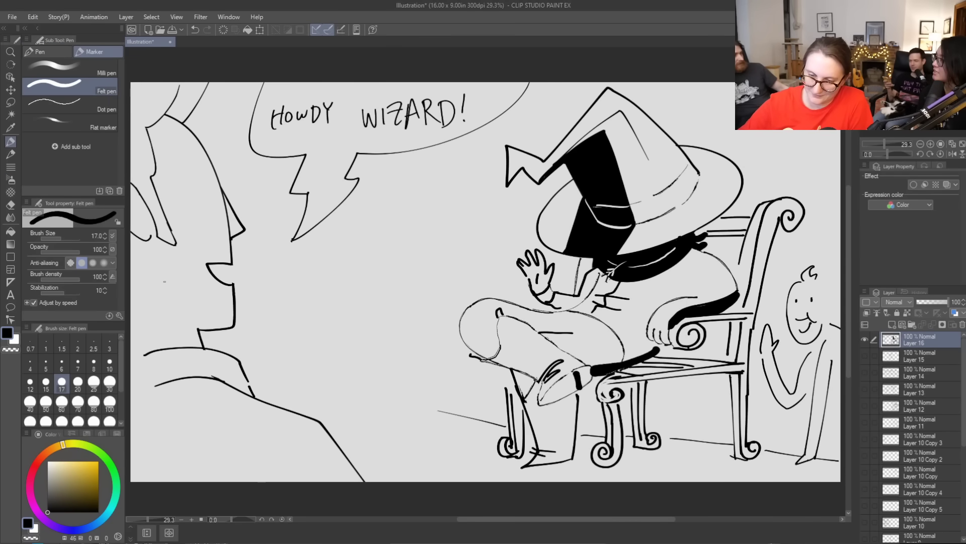
mouse_move(153, 244)
left_mouse_down()
mouse_move(164, 282)
mouse_move(195, 314)
left_mouse_up()
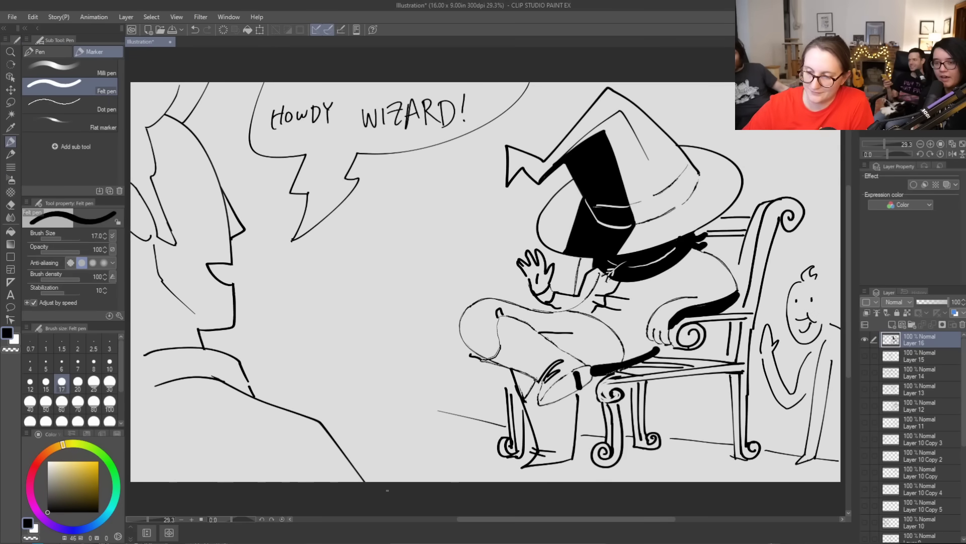
left_click_drag(158, 243, 170, 252)
left_click_drag(165, 246, 176, 256)
mouse_move(157, 238)
left_mouse_down()
mouse_move(176, 248)
mouse_move(161, 257)
mouse_move(182, 295)
mouse_move(239, 302)
left_mouse_up()
Dot short stubble marks over the profile man's chin and lower cheek
left_click_drag(234, 306, 240, 308)
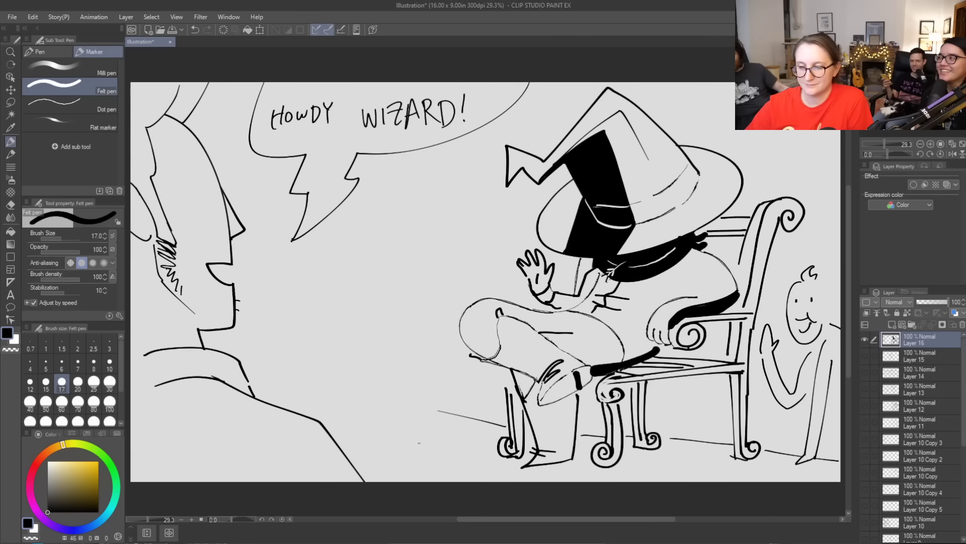
left_click_drag(203, 302, 204, 306)
left_click_drag(210, 301, 219, 293)
left_click_drag(219, 294, 221, 297)
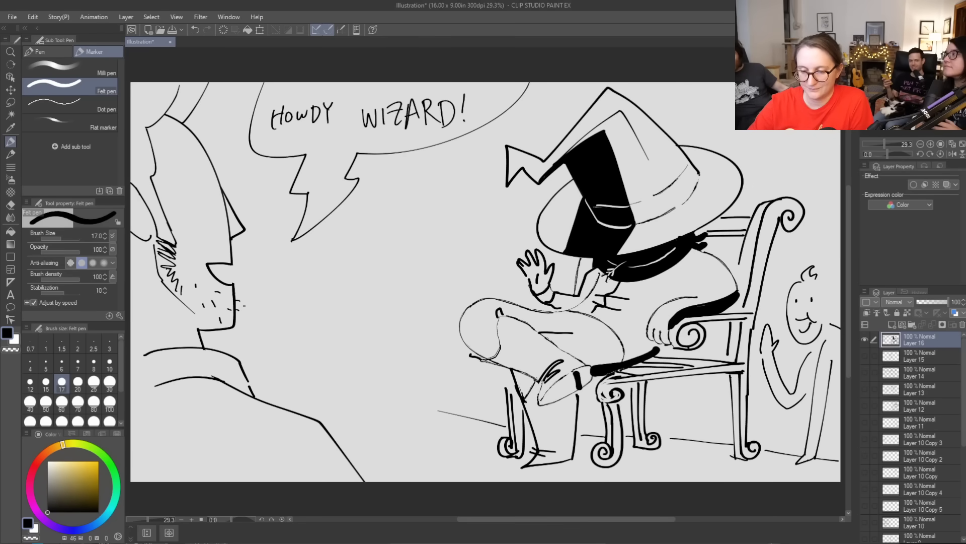